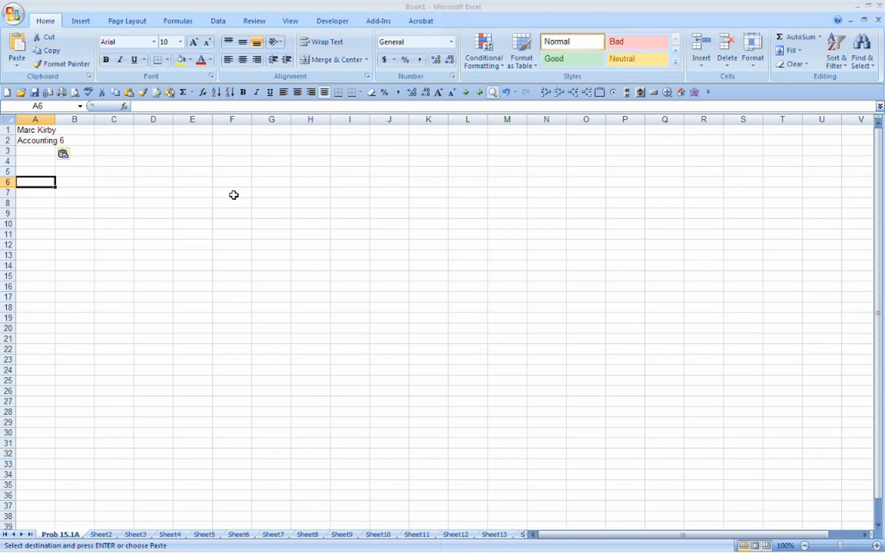
# Step: Inspect the name and course entries in cells A1 and A2
pyautogui.click(25, 132)
pyautogui.click(23, 140)
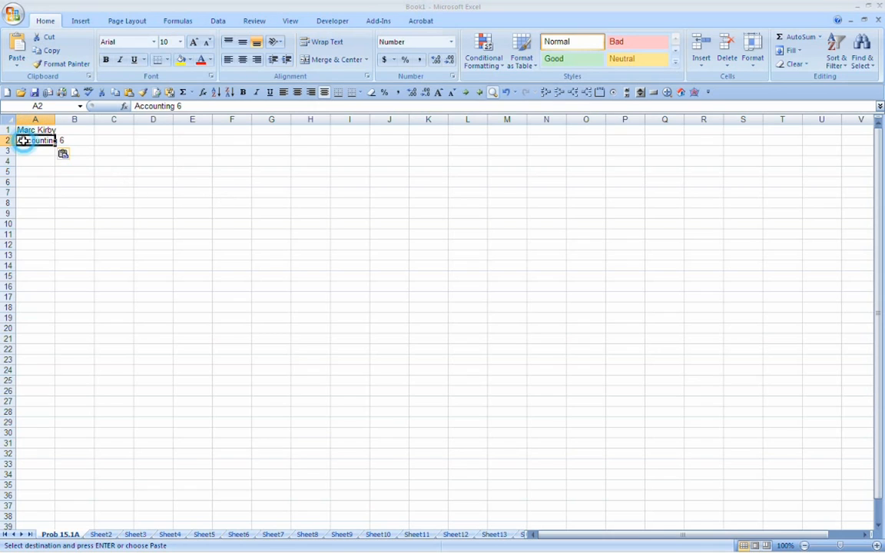
pyautogui.click(46, 183)
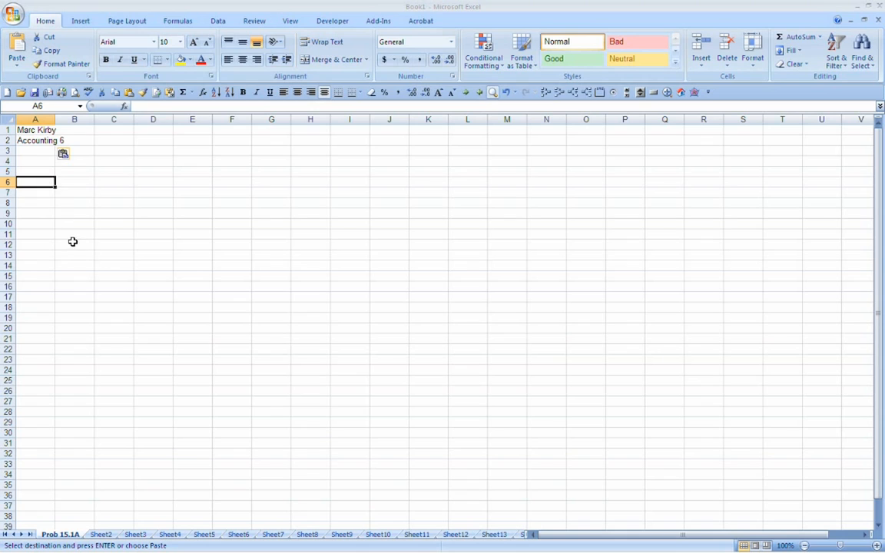
# Step: Open the first worksheet's name for renaming and keep it as Prob 15.1A
pyautogui.rightClick(66, 542)
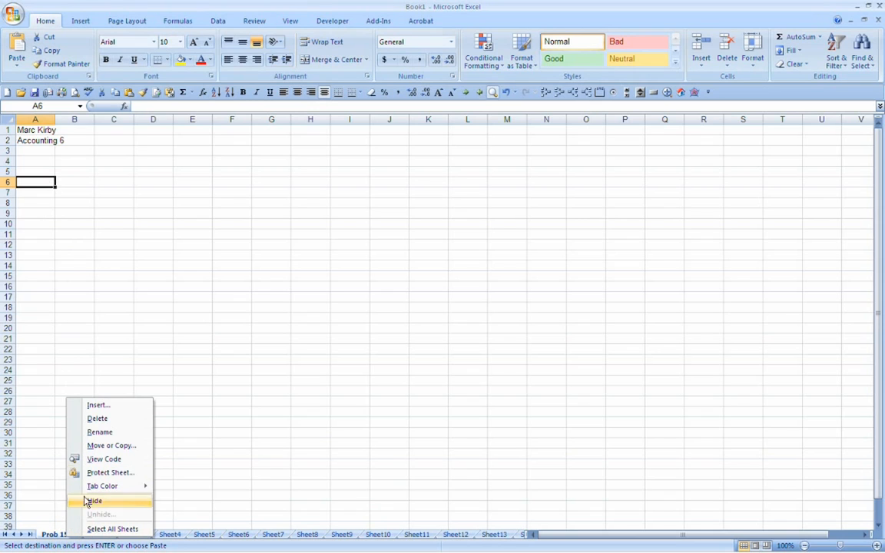
pyautogui.click(93, 434)
pyautogui.press('Return')
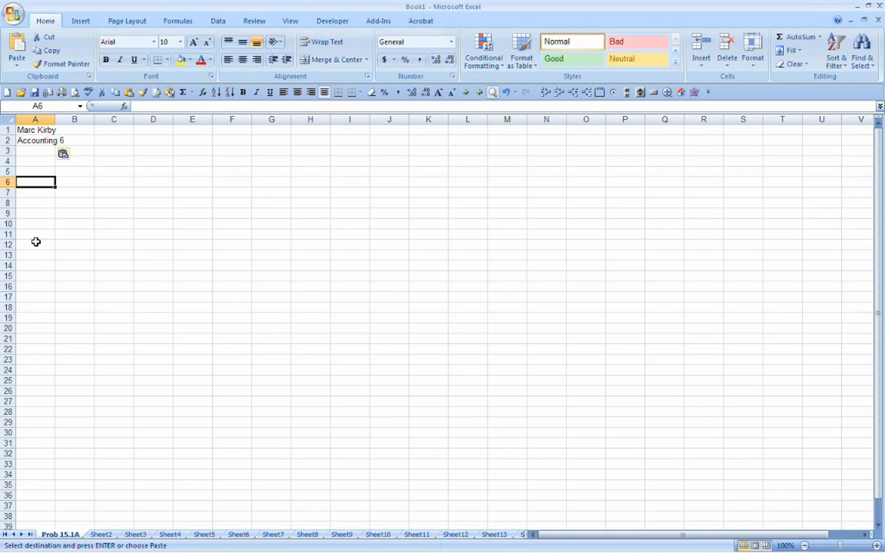
# Step: Save the workbook in My Documents as a macro-enabled file named with the author's surname followed by "- Ch15"
pyautogui.click(13, 14)
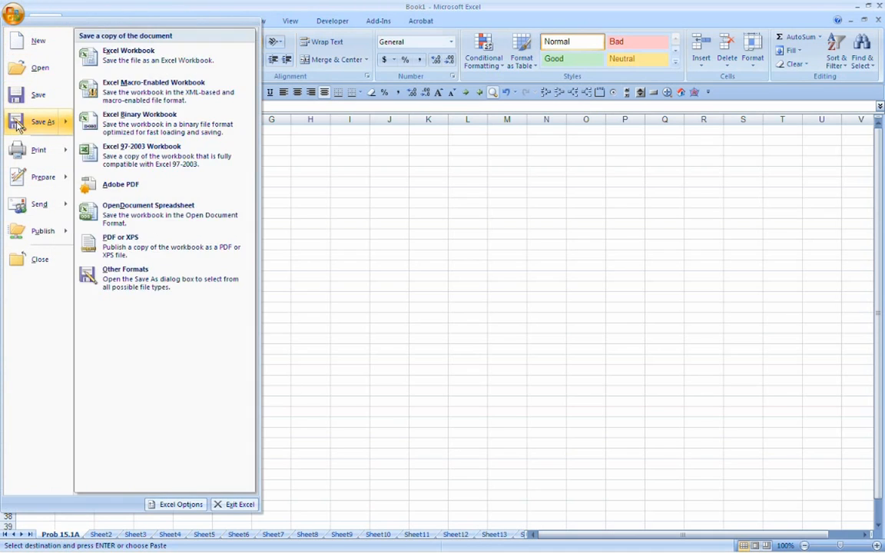
pyautogui.press('Escape')
pyautogui.press('Escape')
pyautogui.press('F12')
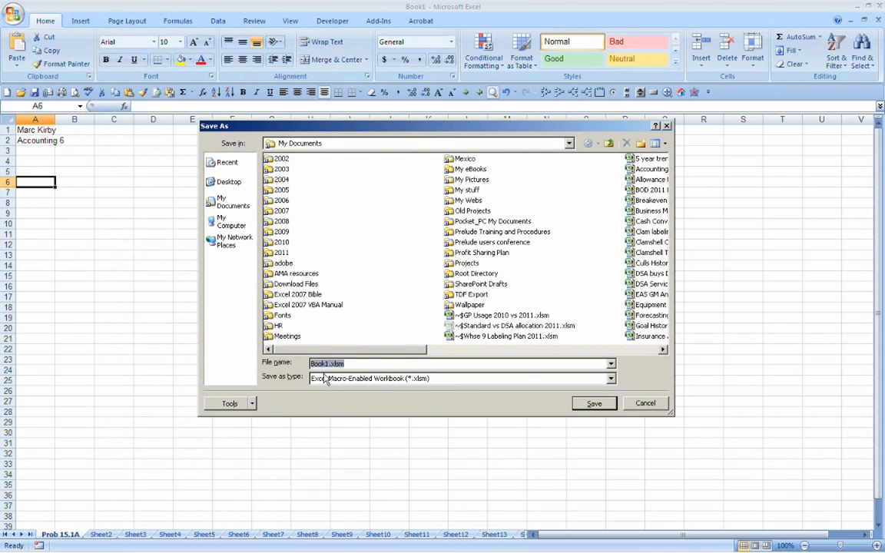
pyautogui.press('Home')
pyautogui.press('Delete')
pyautogui.press('Delete')
pyautogui.press('Delete')
pyautogui.press('Delete')
pyautogui.press('Delete')
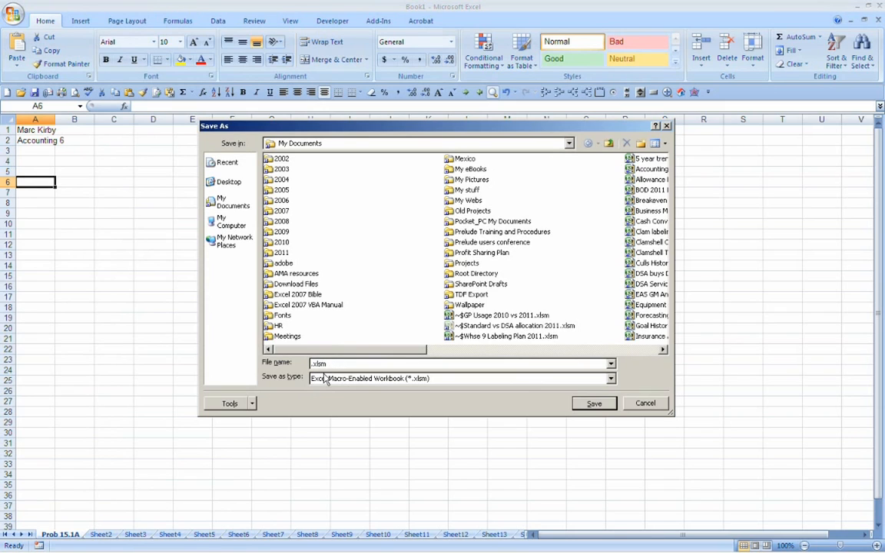
pyautogui.write('Kirby - Ch15')
pyautogui.click(590, 405)
pyautogui.click(594, 405)
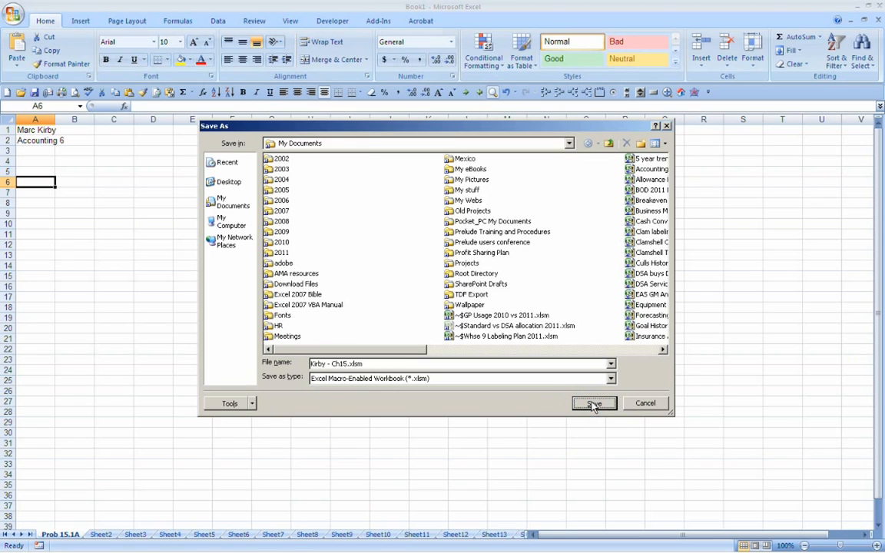
pyautogui.click(590, 402)
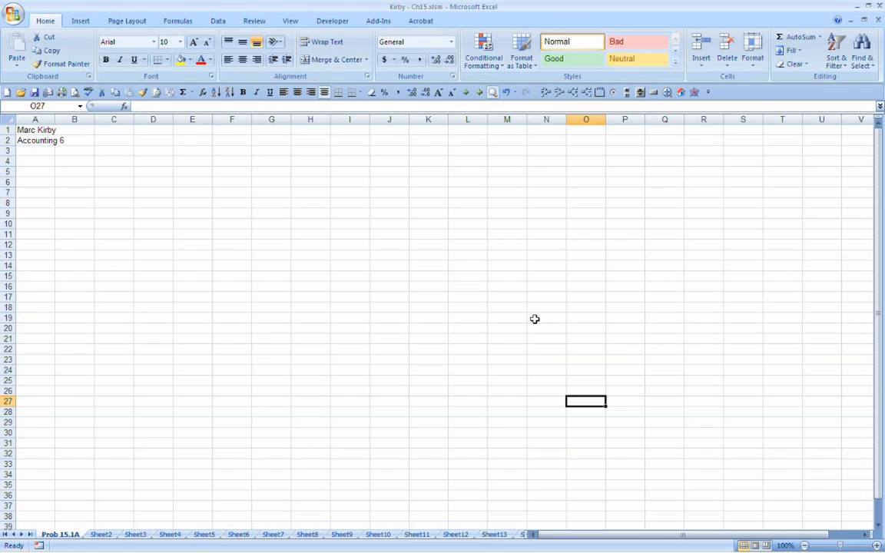
# Step: Browse the available logical, date and time, math and trig, and lookup and reference functions
pyautogui.click(181, 23)
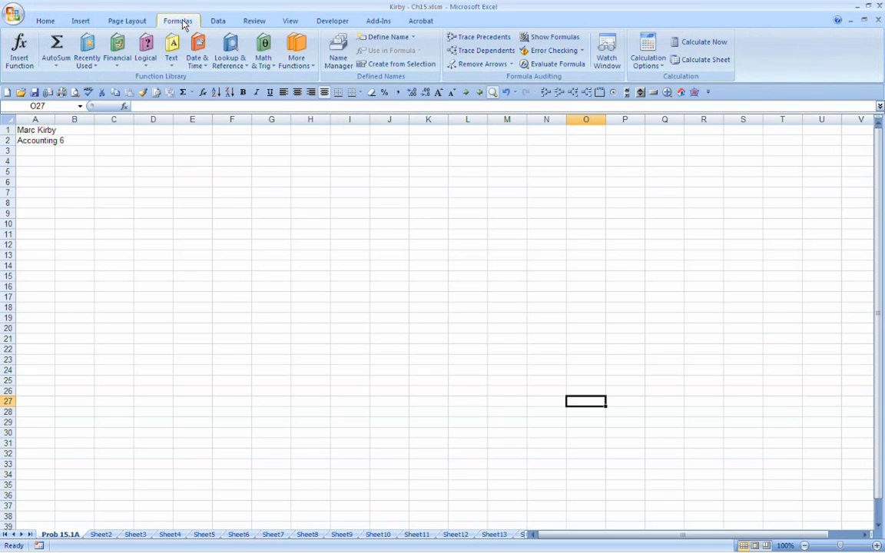
pyautogui.click(46, 22)
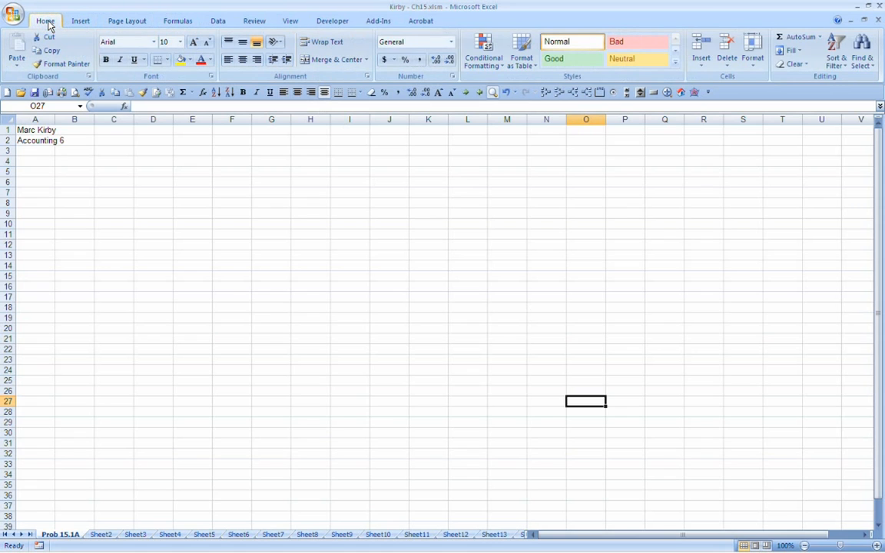
pyautogui.click(178, 22)
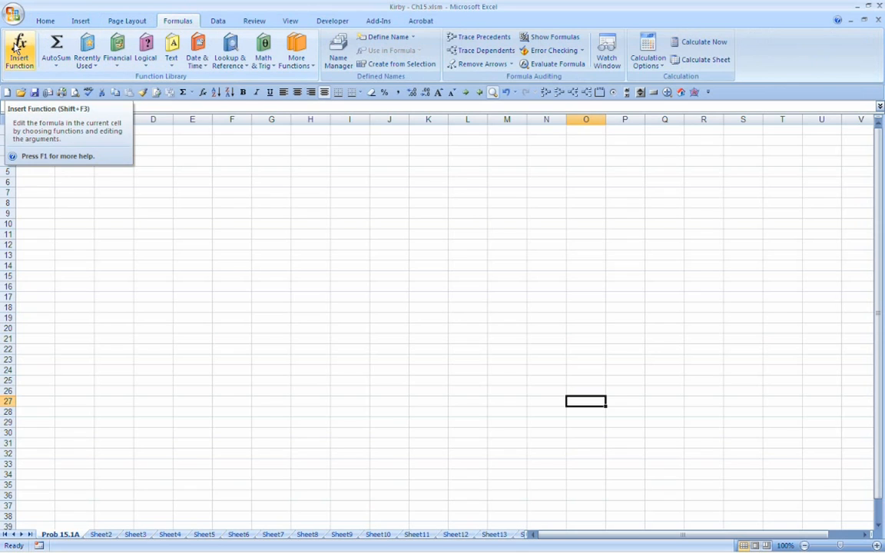
pyautogui.click(145, 59)
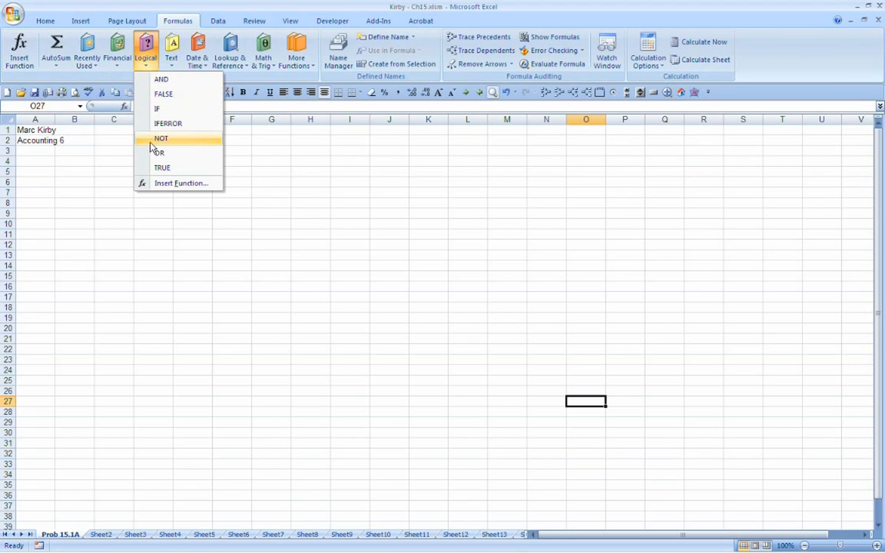
pyautogui.click(145, 48)
pyautogui.click(196, 58)
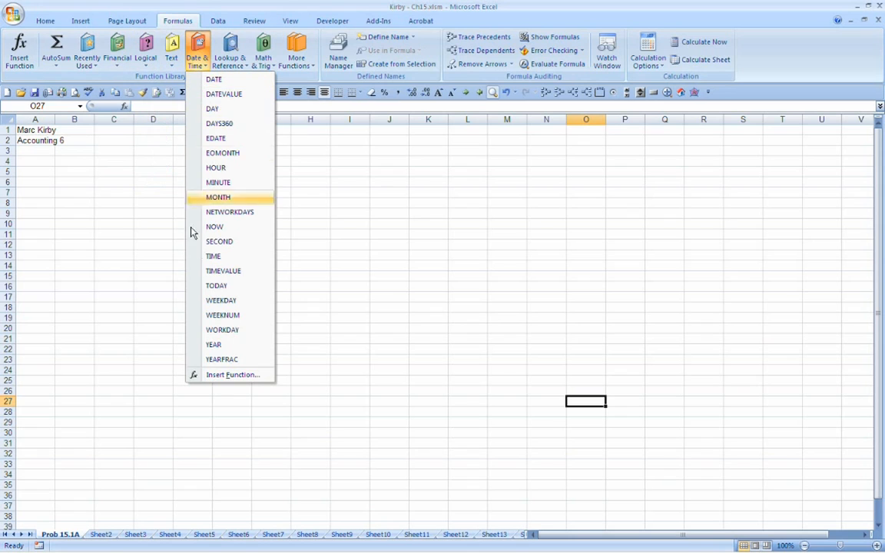
pyautogui.click(263, 50)
pyautogui.click(231, 48)
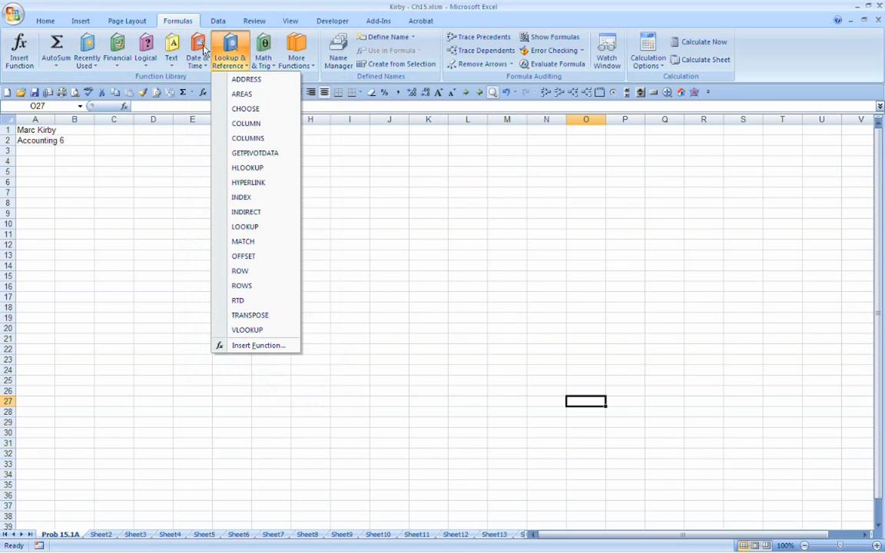
# Step: Examine the arguments of the logical IF function for cell O27 without inserting it
pyautogui.click(141, 49)
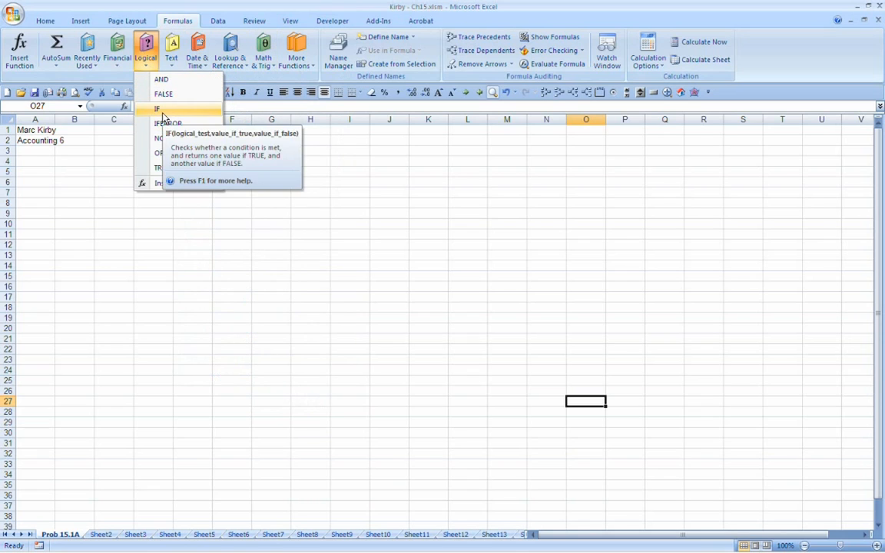
pyautogui.click(163, 112)
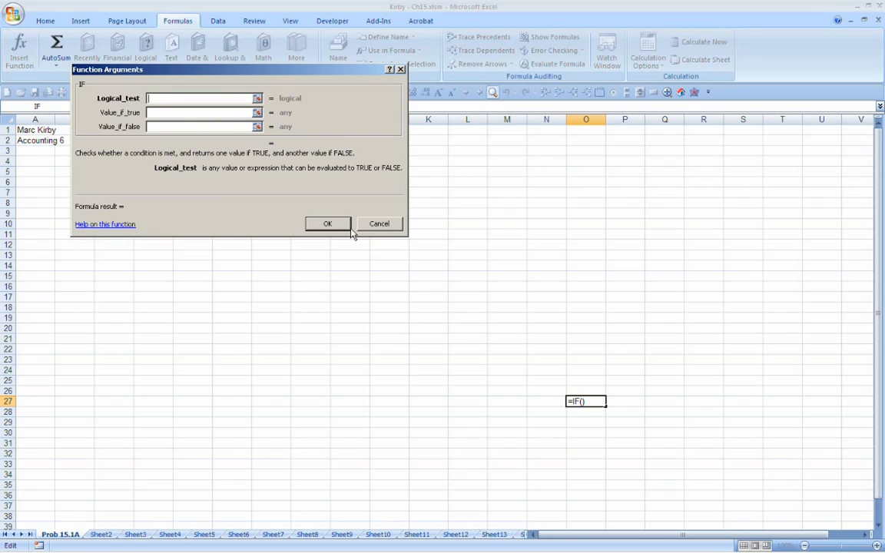
pyautogui.click(380, 224)
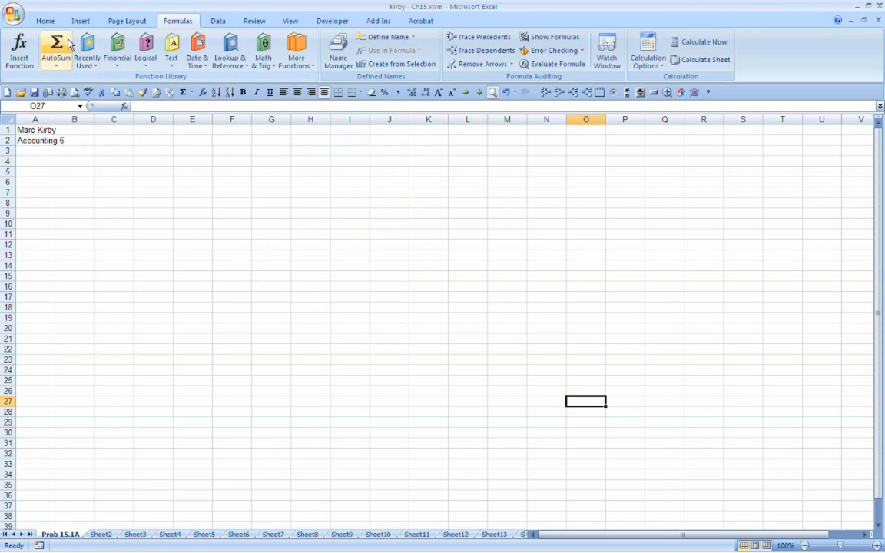
# Step: Search the function library for "if" and examine the recommended IF function's arguments without inserting it
pyautogui.click(21, 49)
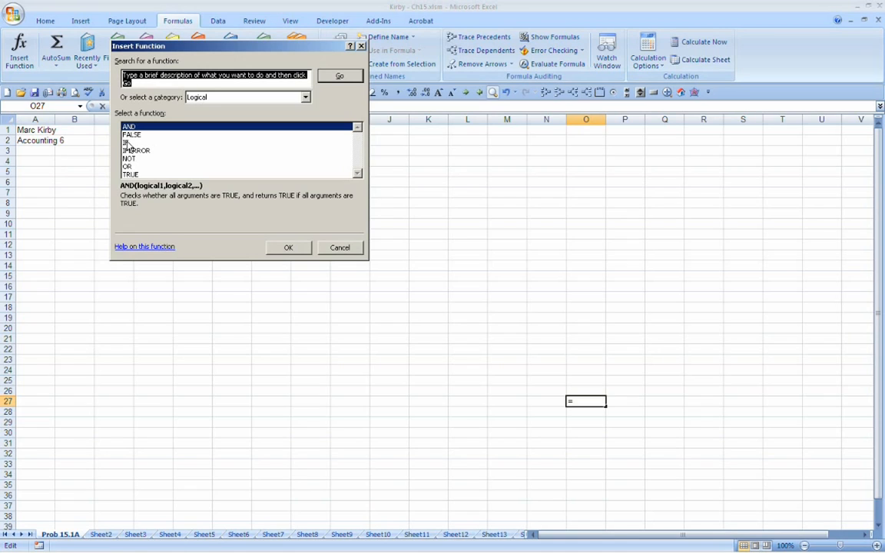
pyautogui.write('if')
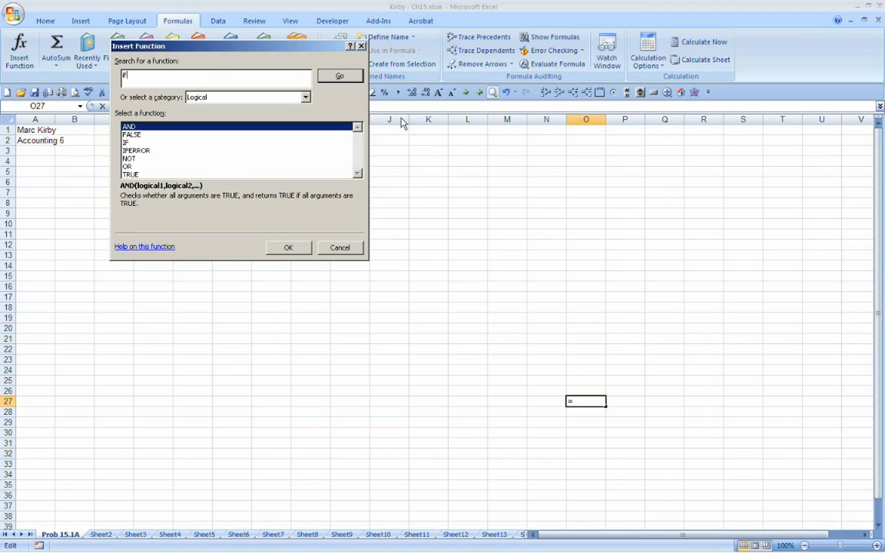
pyautogui.click(358, 80)
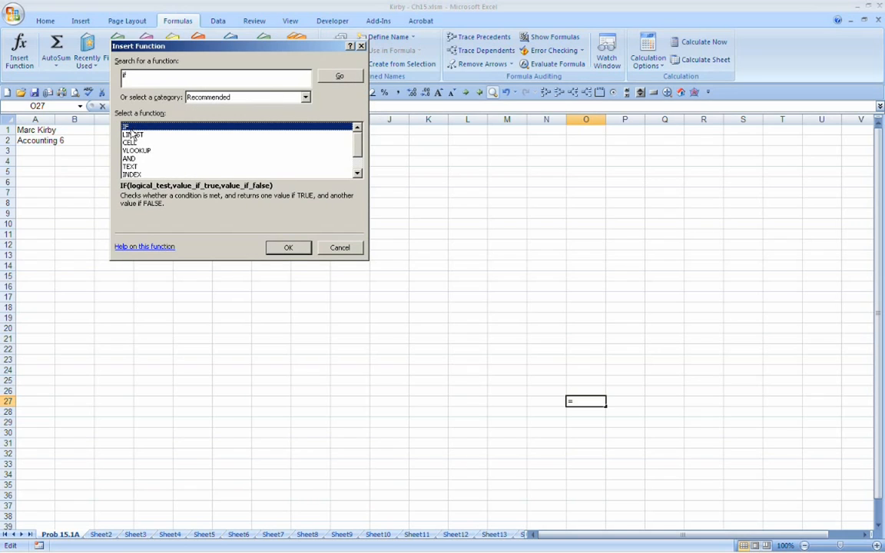
pyautogui.click(286, 248)
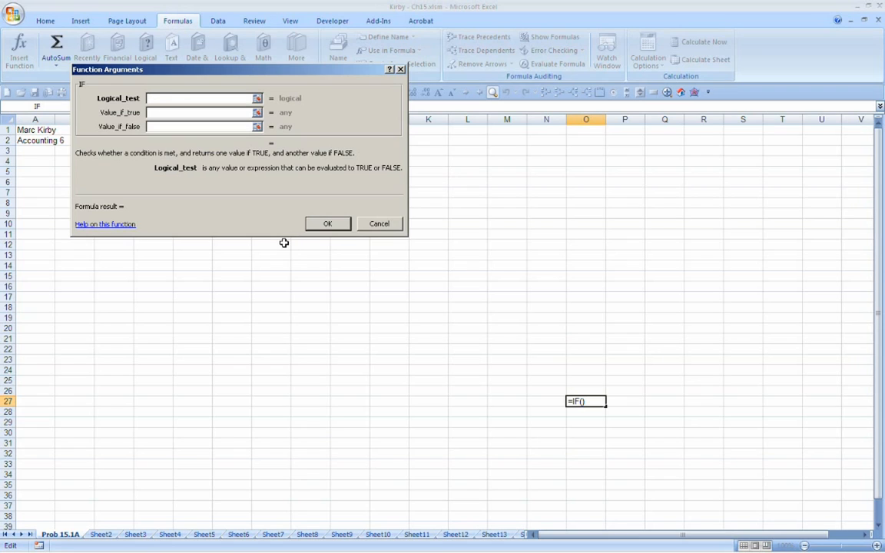
pyautogui.click(374, 223)
# Step: Enter the words blue, red, green, yellow and orange in cells B5 to B9
pyautogui.click(75, 170)
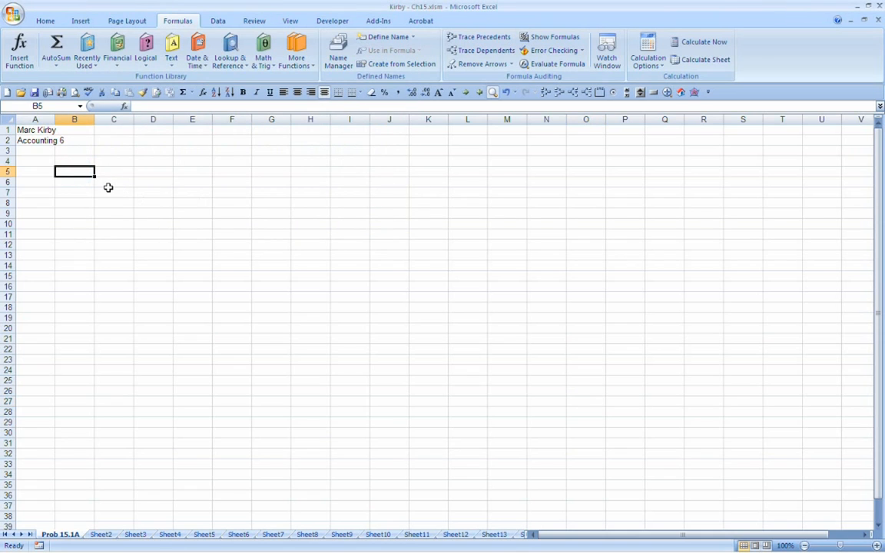
pyautogui.write('blue')
pyautogui.press('Return')
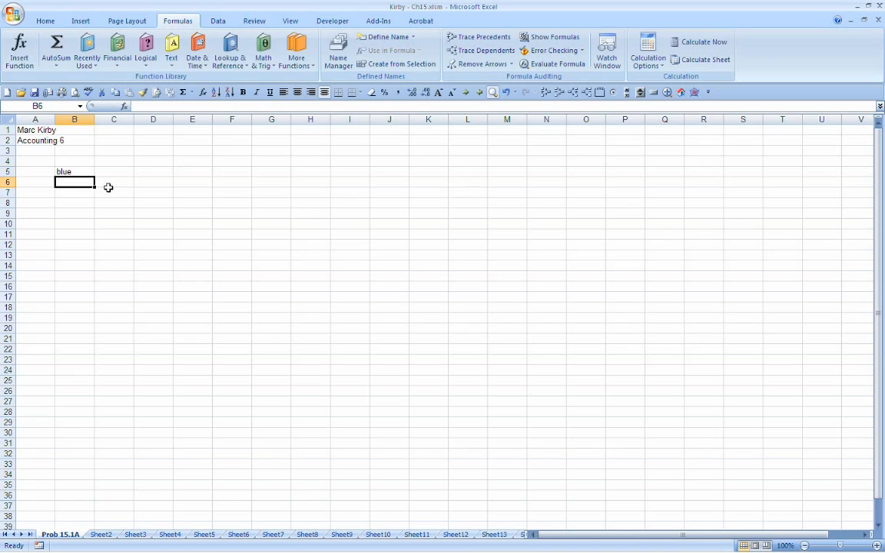
pyautogui.write('red')
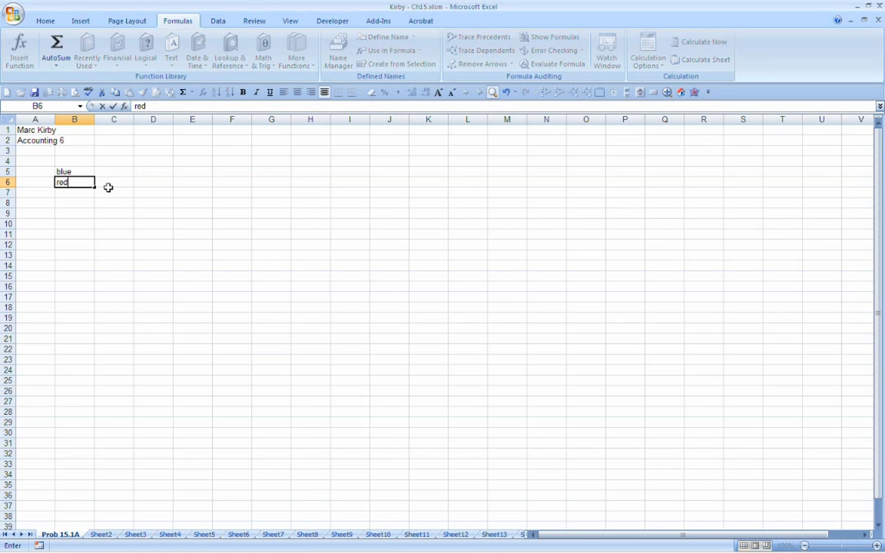
pyautogui.press('Return')
pyautogui.write('green')
pyautogui.press('Return')
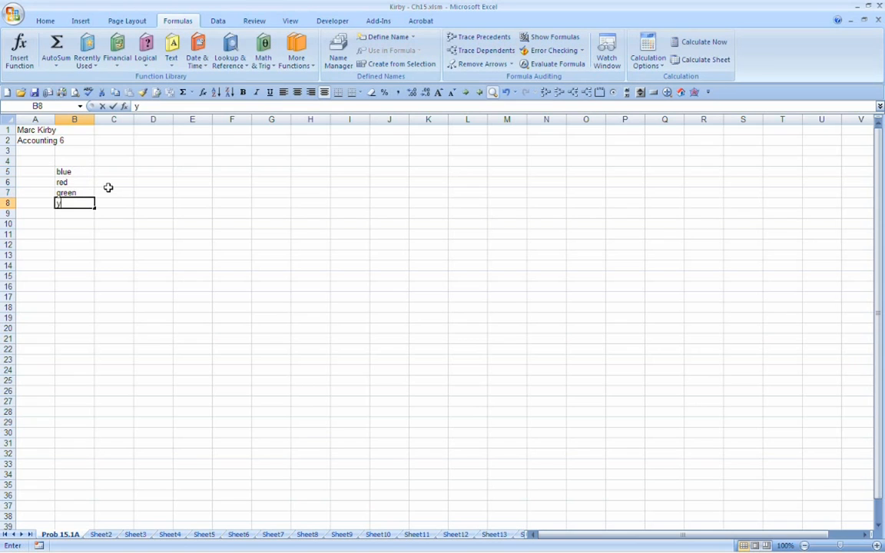
pyautogui.write('yee')
pyautogui.press('BackSpace')
pyautogui.write('llow')
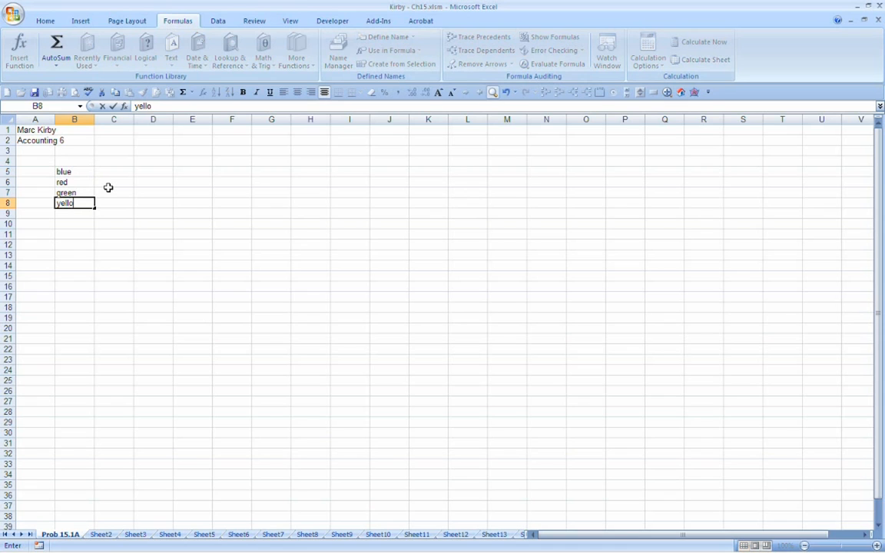
pyautogui.press('Return')
pyautogui.write('orange')
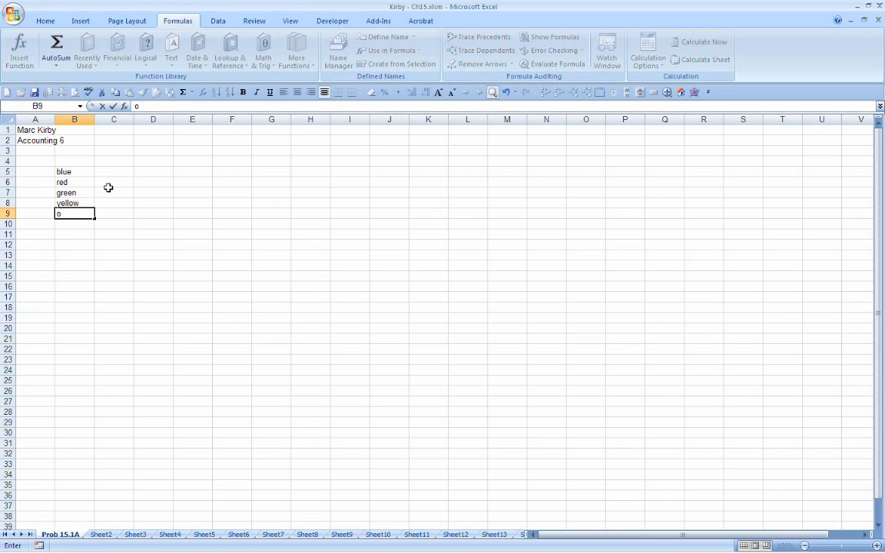
pyautogui.press('Return')
# Step: Number the color list from 1 to 5 in cells A5 to A9
pyautogui.press('Up')
pyautogui.press('Up')
pyautogui.press('Up')
pyautogui.press('Up')
pyautogui.press('Up')
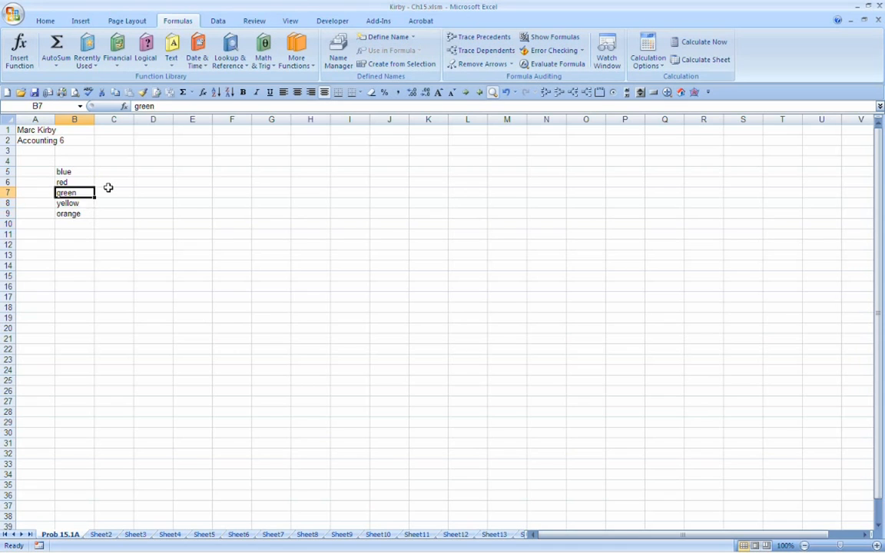
pyautogui.press('Right')
pyautogui.press('Left')
pyautogui.press('Left')
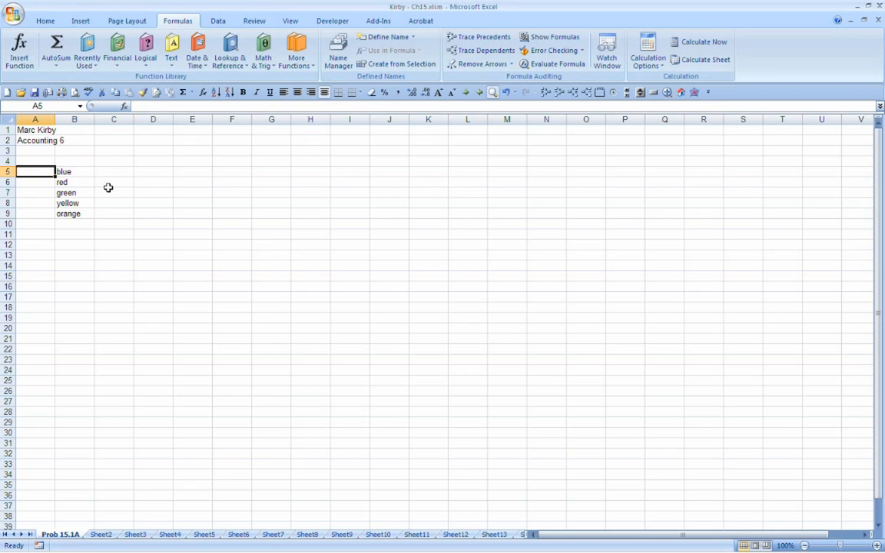
pyautogui.write('1')
pyautogui.press('Return')
pyautogui.write('2')
pyautogui.press('Return')
pyautogui.write('3')
pyautogui.press('Return')
pyautogui.write('4')
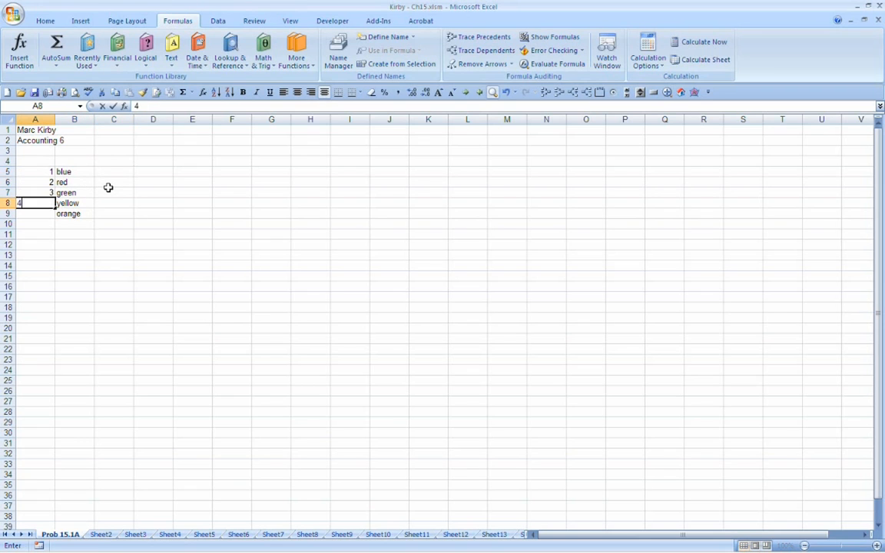
pyautogui.press('Return')
pyautogui.write('5')
pyautogui.press('Return')
pyautogui.press('Up')
pyautogui.press('Up')
pyautogui.press('Up')
pyautogui.press('Up')
pyautogui.press('Up')
# Step: Fill cell D5 with a light blue background
pyautogui.press('Right')
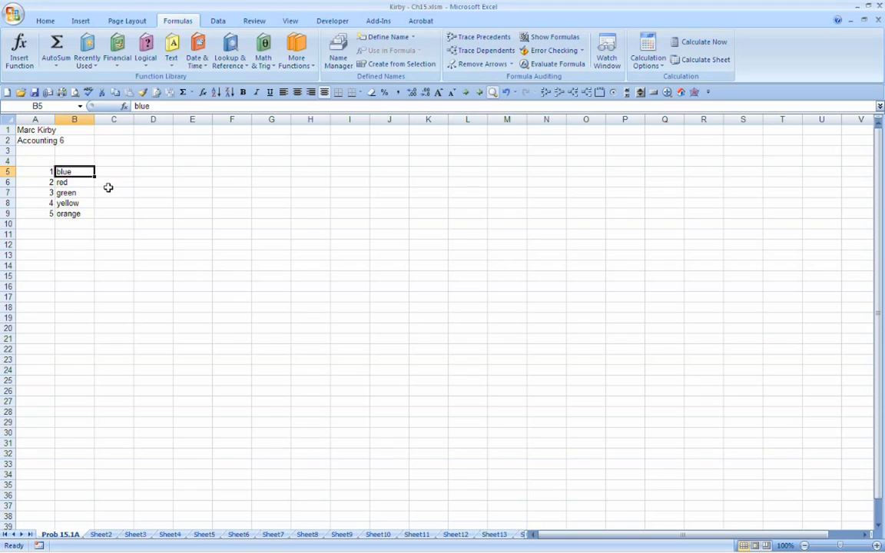
pyautogui.press('Right')
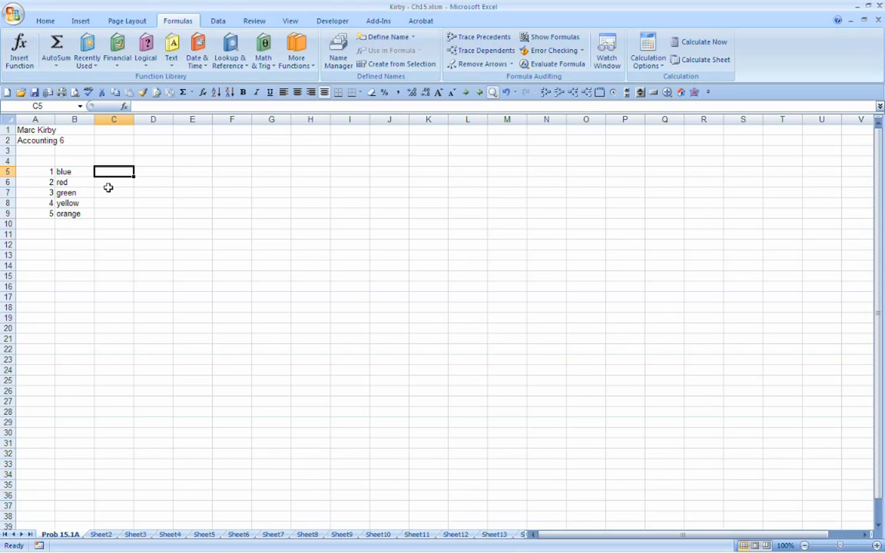
pyautogui.click(181, 172)
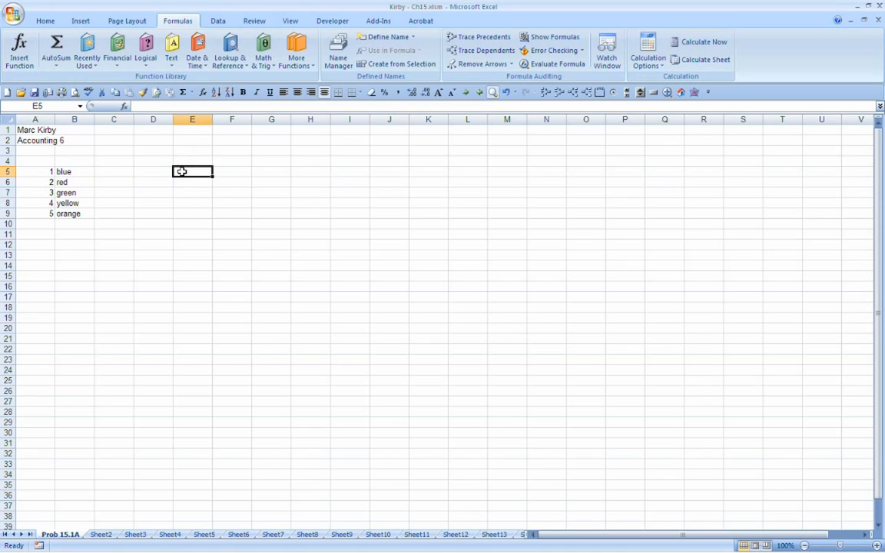
pyautogui.click(159, 171)
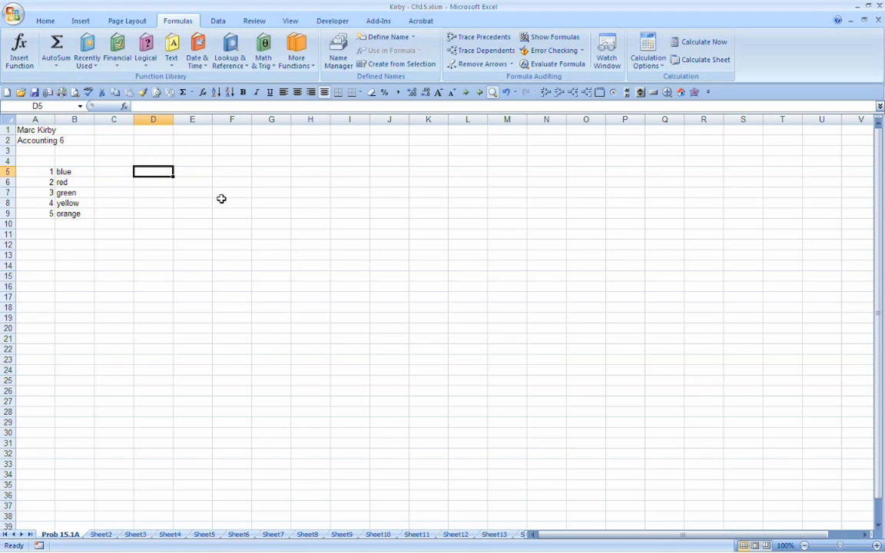
pyautogui.click(46, 21)
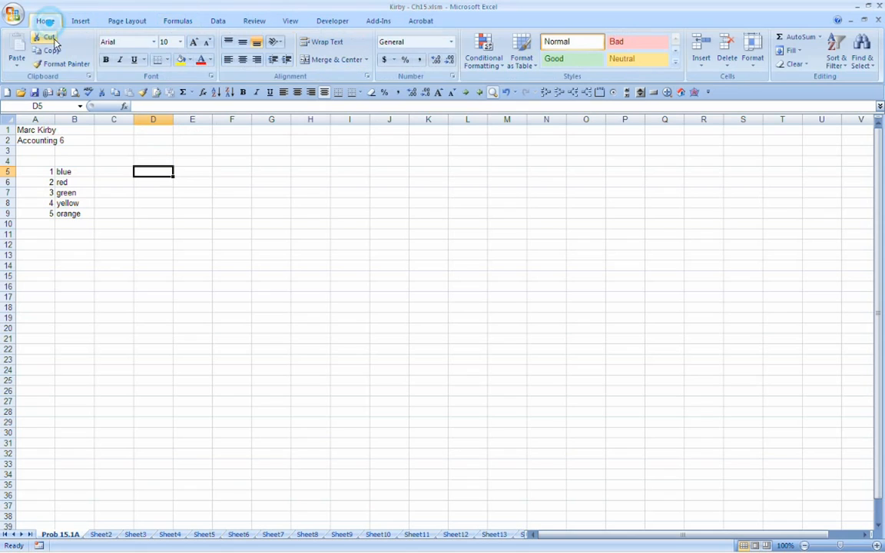
pyautogui.click(189, 60)
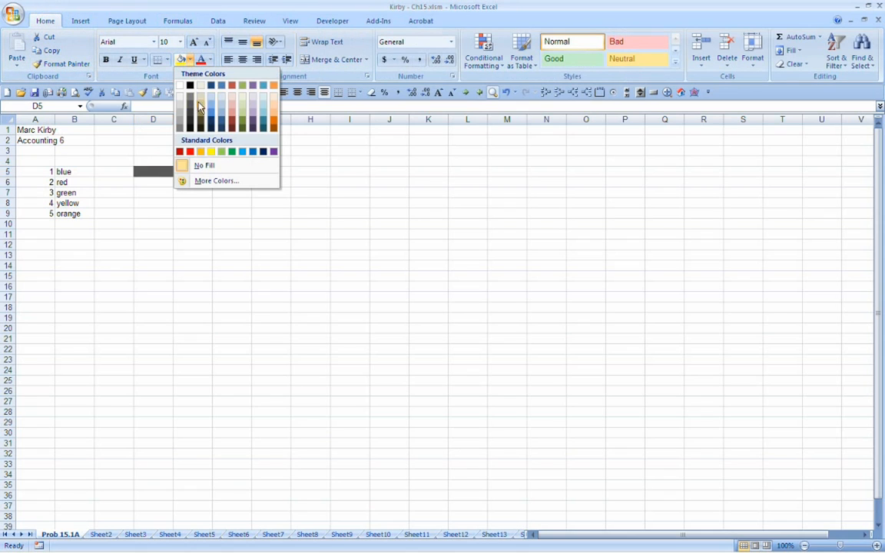
pyautogui.click(210, 97)
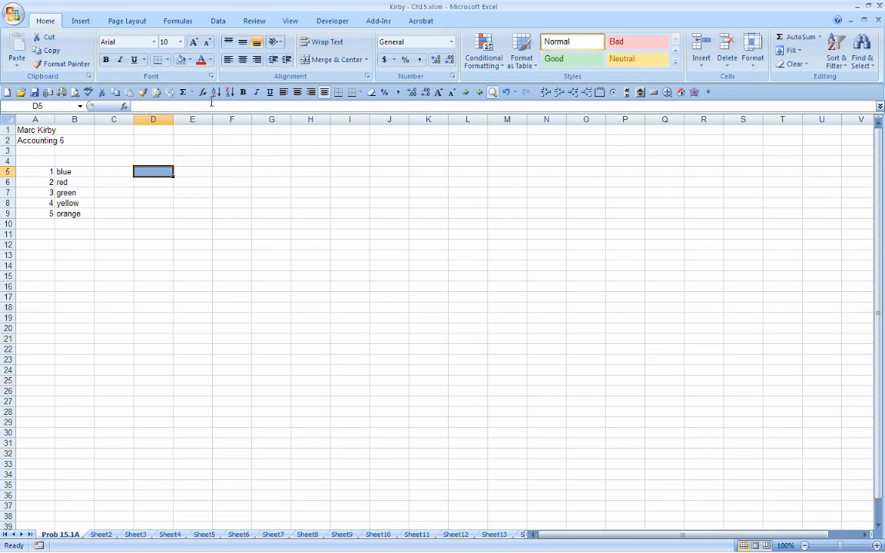
pyautogui.click(189, 60)
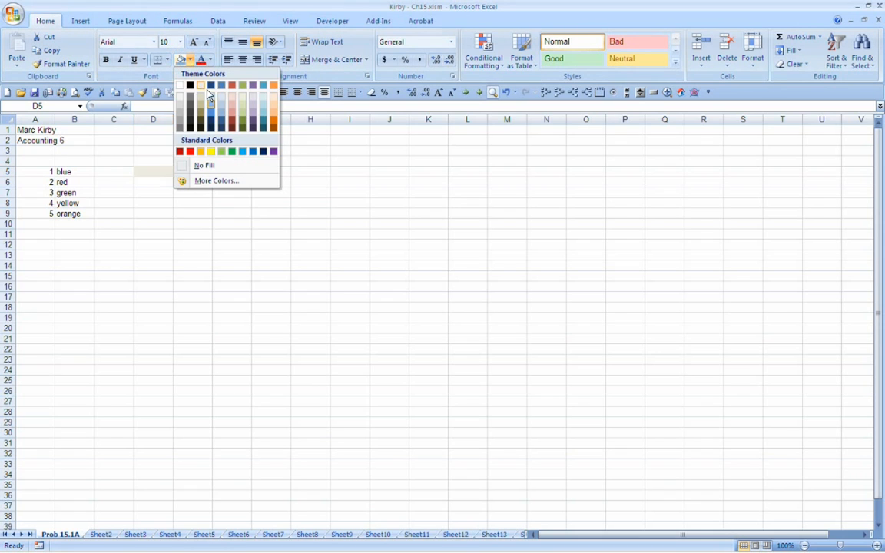
pyautogui.click(159, 138)
# Step: Label cell C5 as Input
pyautogui.click(118, 171)
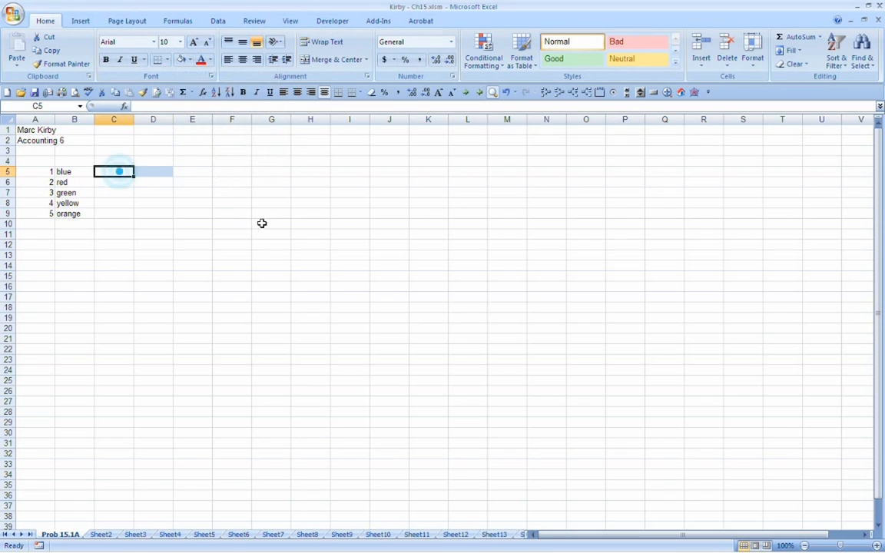
pyautogui.write('Input')
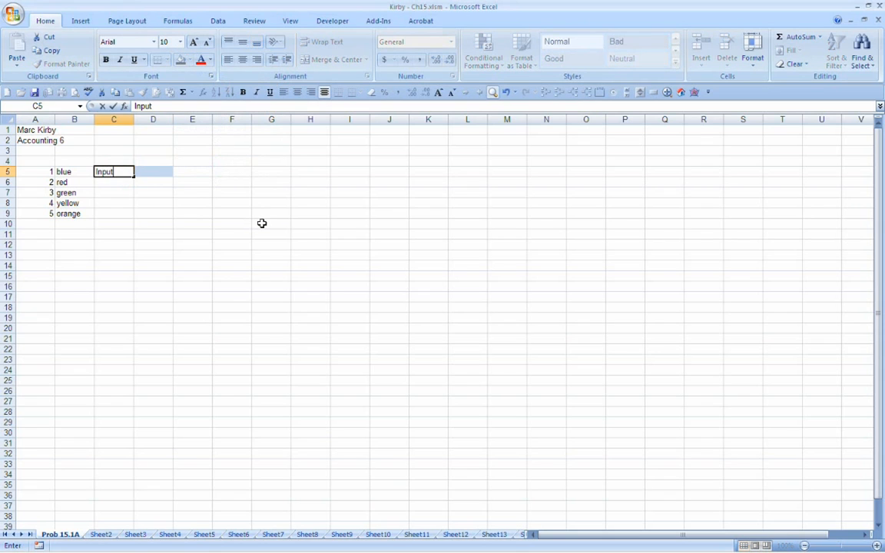
pyautogui.press('Return')
# Step: Enter the word red in the blue-filled cell D5
pyautogui.press('Up')
pyautogui.press('Right')
pyautogui.press('Right')
pyautogui.press('Right')
pyautogui.press('Left')
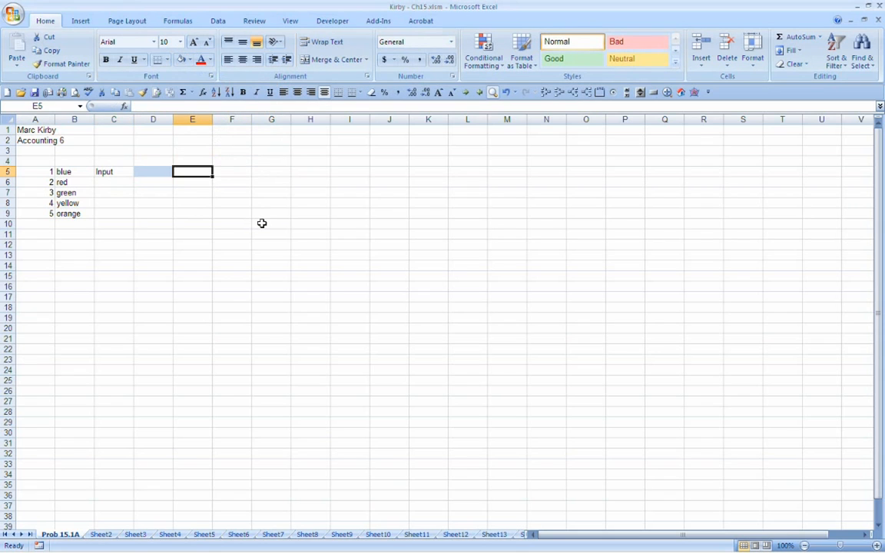
pyautogui.press('Left')
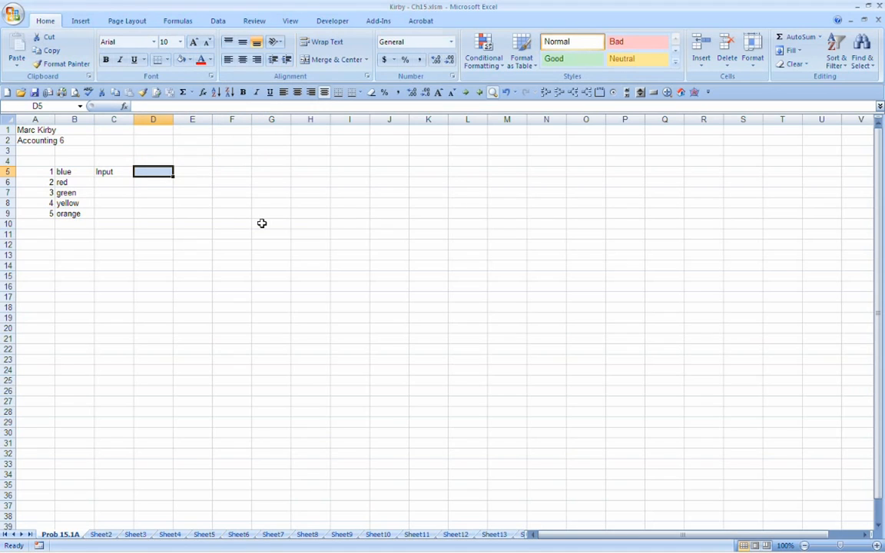
pyautogui.write('red')
pyautogui.press('Return')
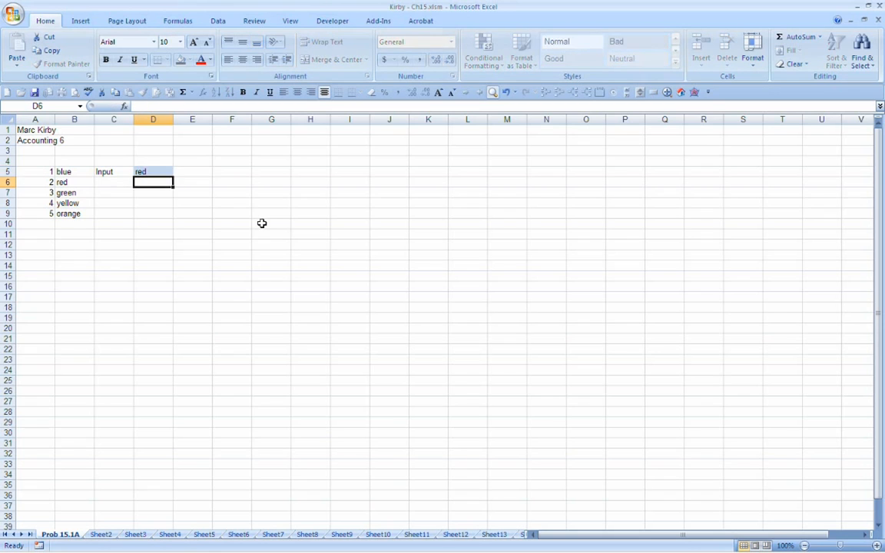
pyautogui.press('Up')
pyautogui.press('Right')
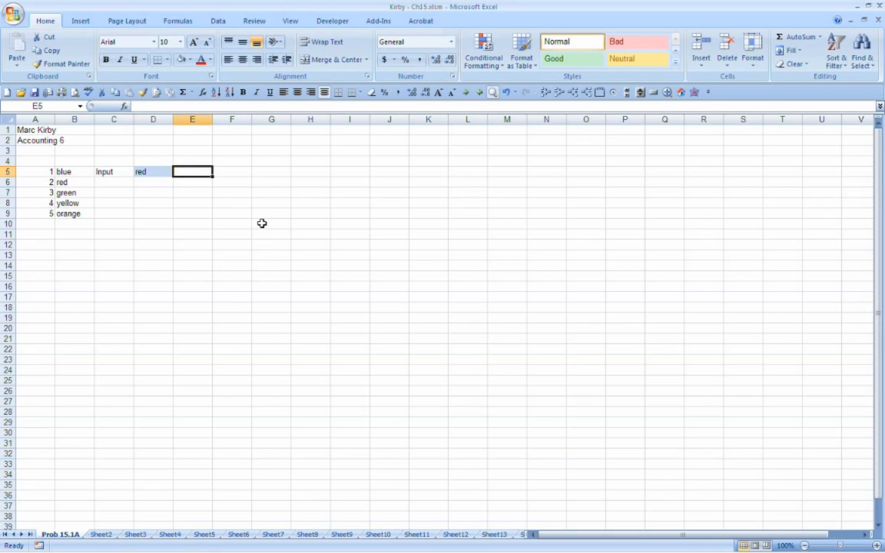
pyautogui.click(63, 182)
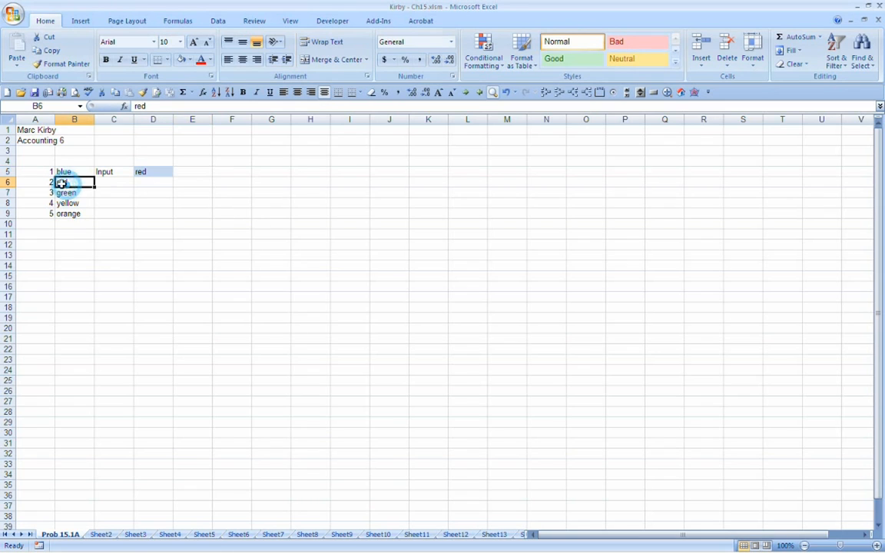
pyautogui.click(45, 181)
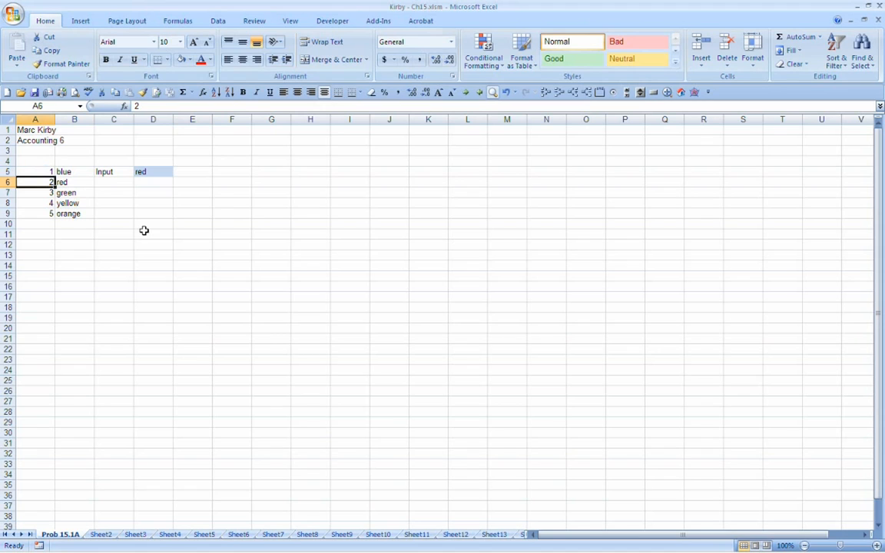
pyautogui.click(194, 180)
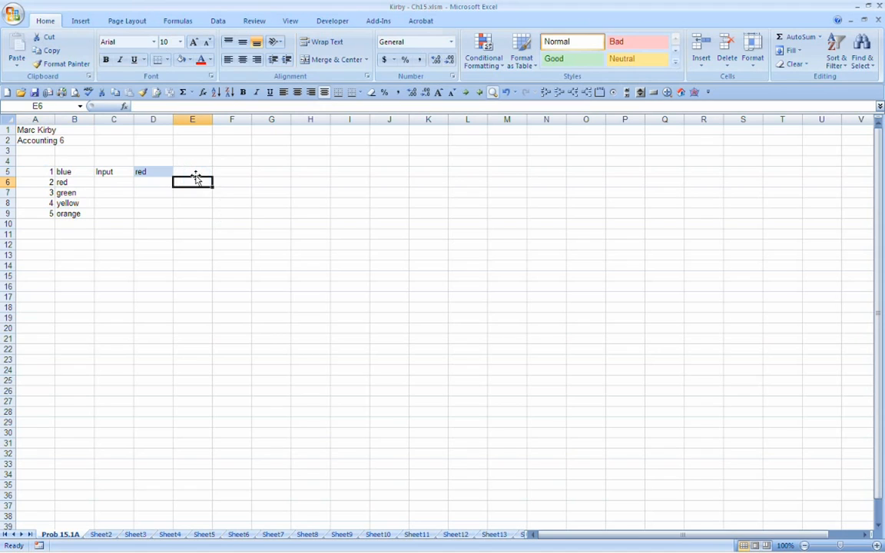
pyautogui.click(195, 172)
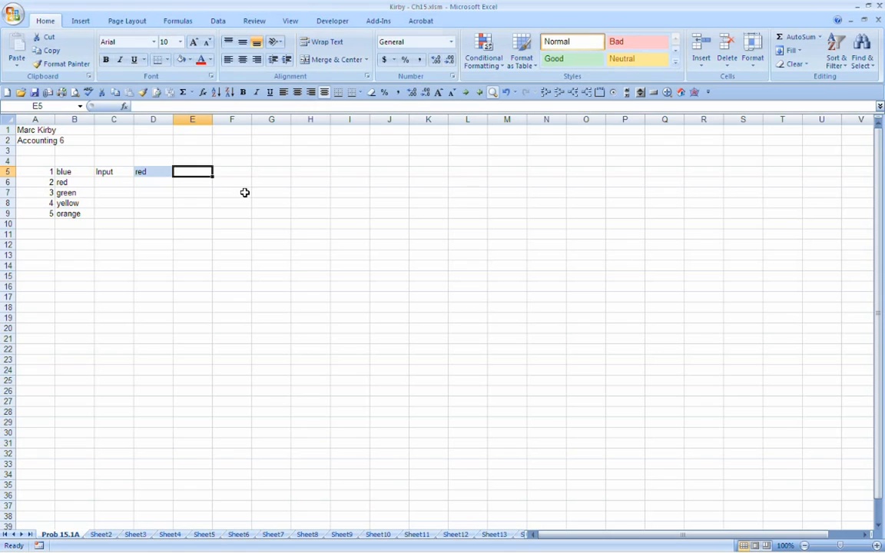
pyautogui.moveTo(67, 182); pyautogui.dragTo(68, 212)
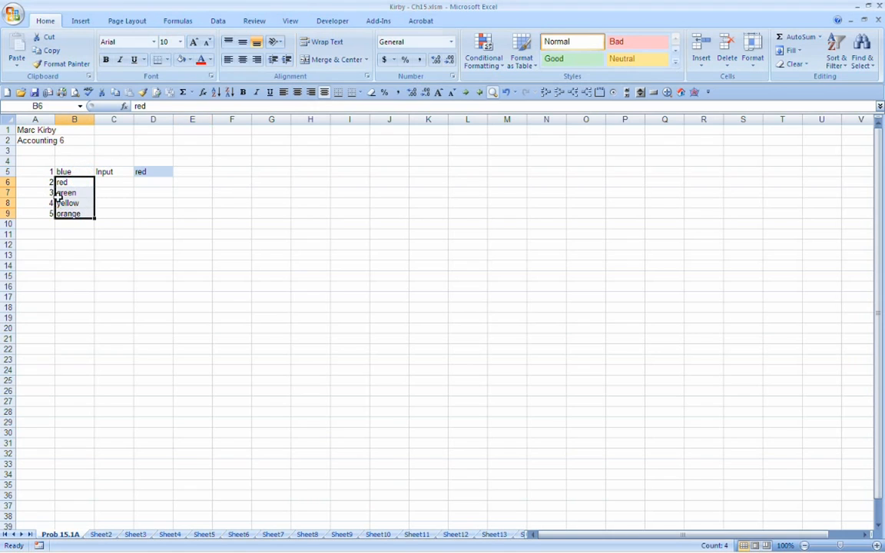
pyautogui.click(46, 193)
pyautogui.click(200, 169)
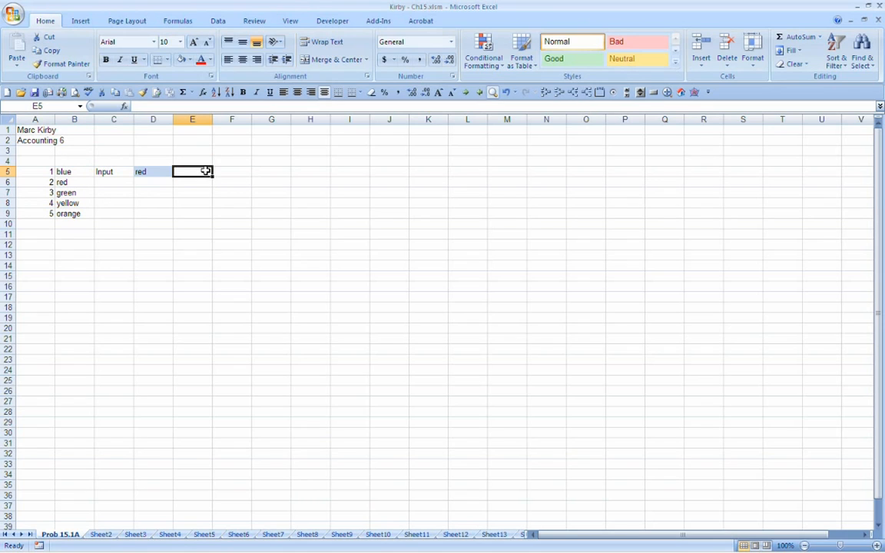
# Step: Label cell C7 as Order #
pyautogui.press('Down')
pyautogui.press('Down')
pyautogui.press('Left')
pyautogui.press('Left')
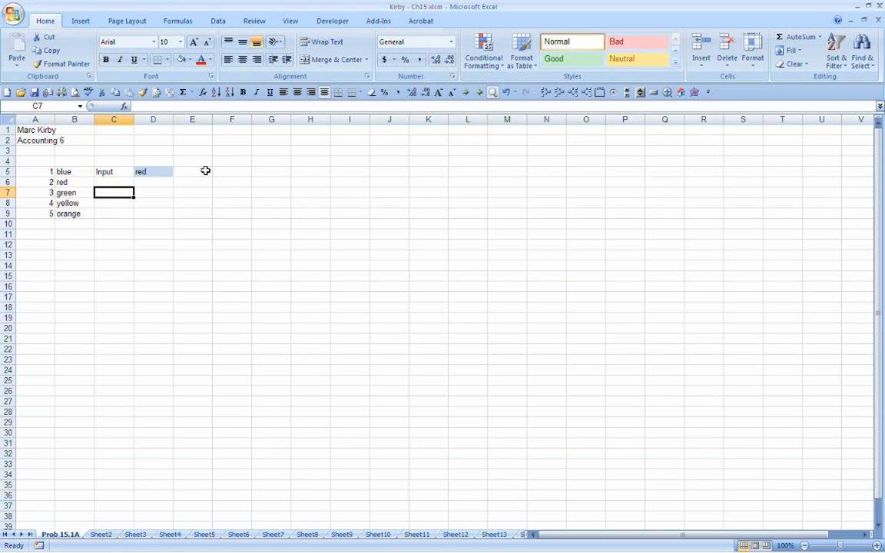
pyautogui.write('Ora')
pyautogui.press('BackSpace')
pyautogui.press('BackSpace')
pyautogui.press('BackSpace')
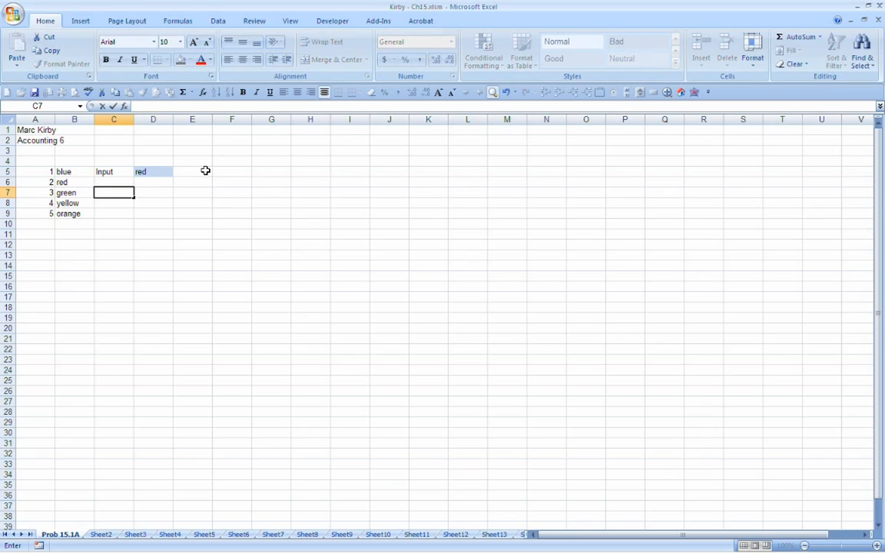
pyautogui.write('Order #')
pyautogui.press('Return')
# Step: Start inserting the IF function in cell D7, keeping the color list and input cells in view
pyautogui.press('Up')
pyautogui.press('Right')
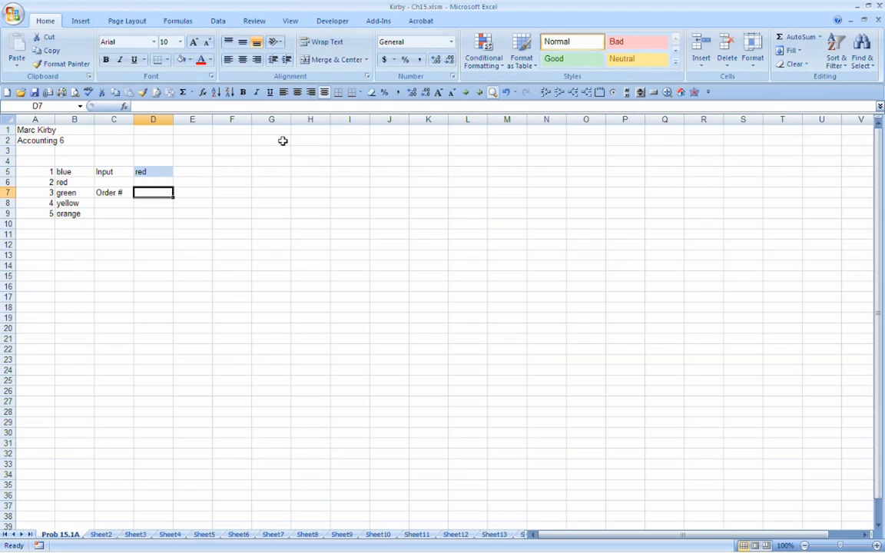
pyautogui.click(146, 203)
pyautogui.click(165, 239)
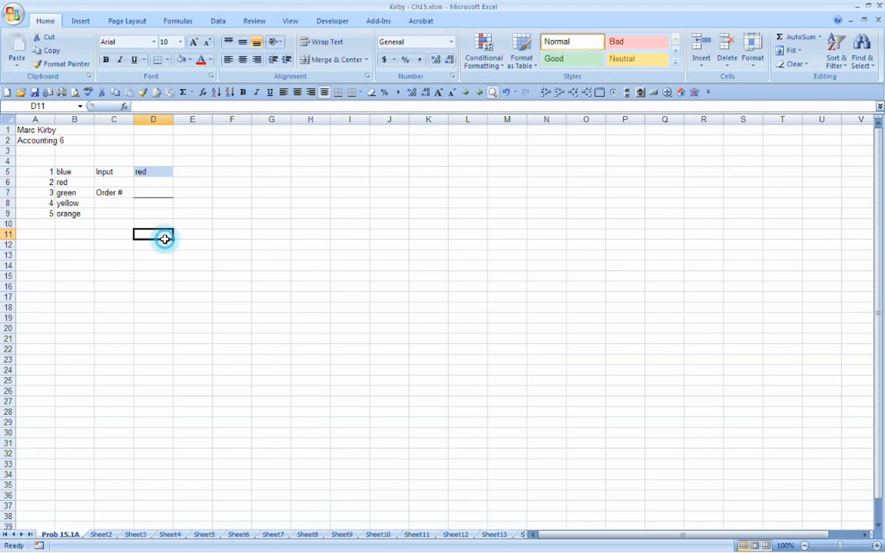
pyautogui.click(150, 192)
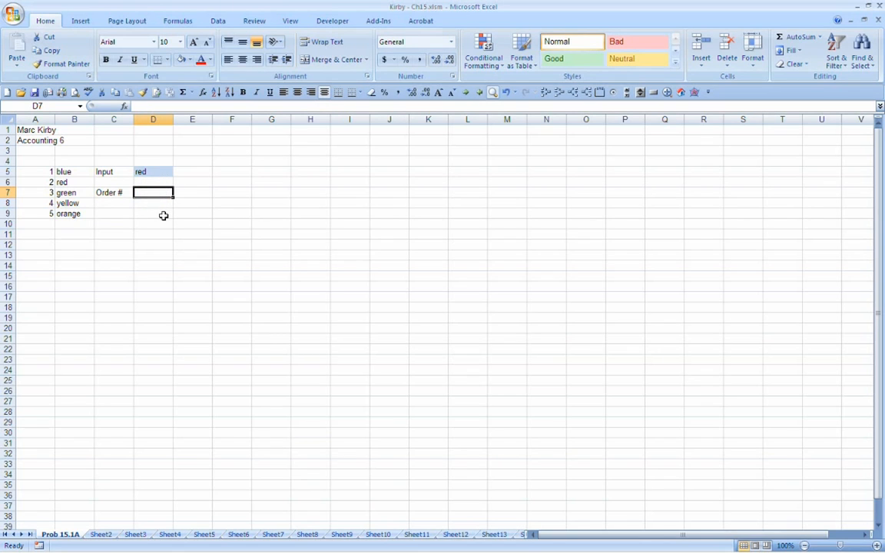
pyautogui.click(174, 21)
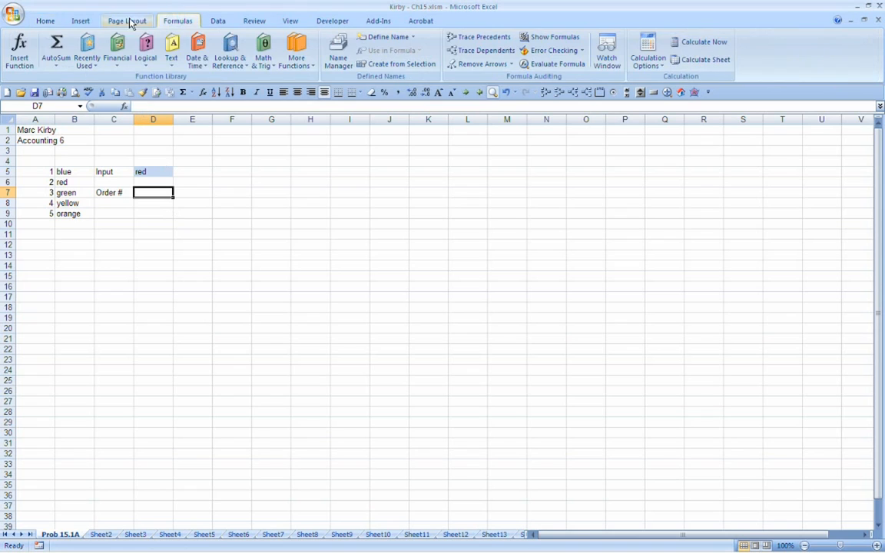
pyautogui.click(21, 50)
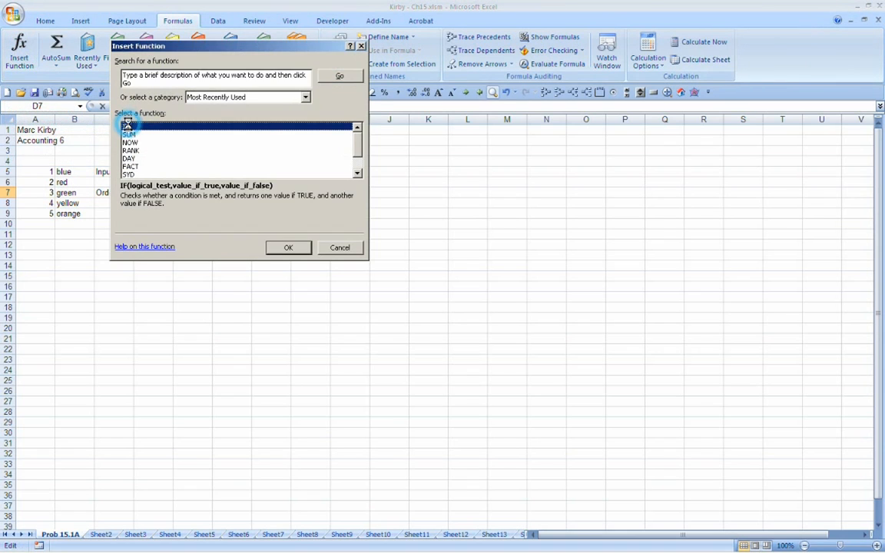
pyautogui.doubleClick(128, 124)
pyautogui.moveTo(172, 67); pyautogui.dragTo(368, 89)
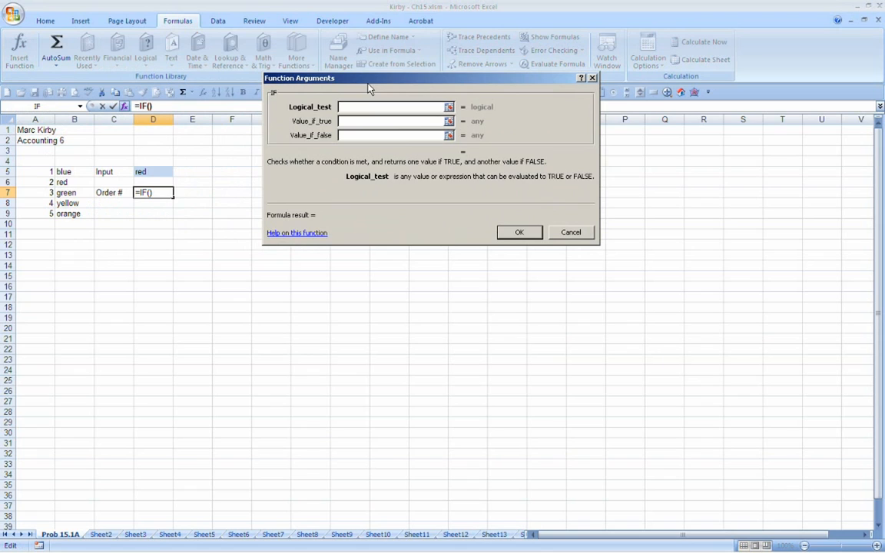
# Step: Set the IF function's logical test to D5=B6, comparing the input cell with red in the list
pyautogui.click(142, 174)
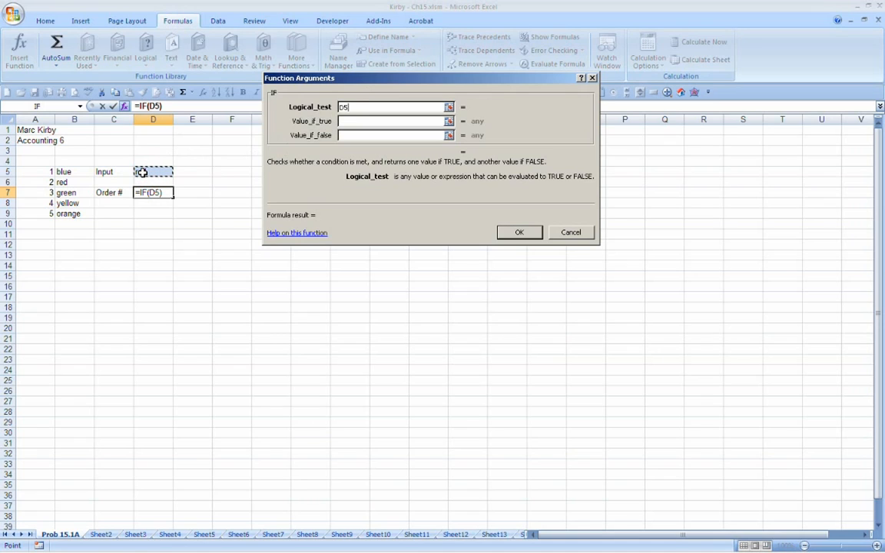
pyautogui.write('=')
pyautogui.click(68, 183)
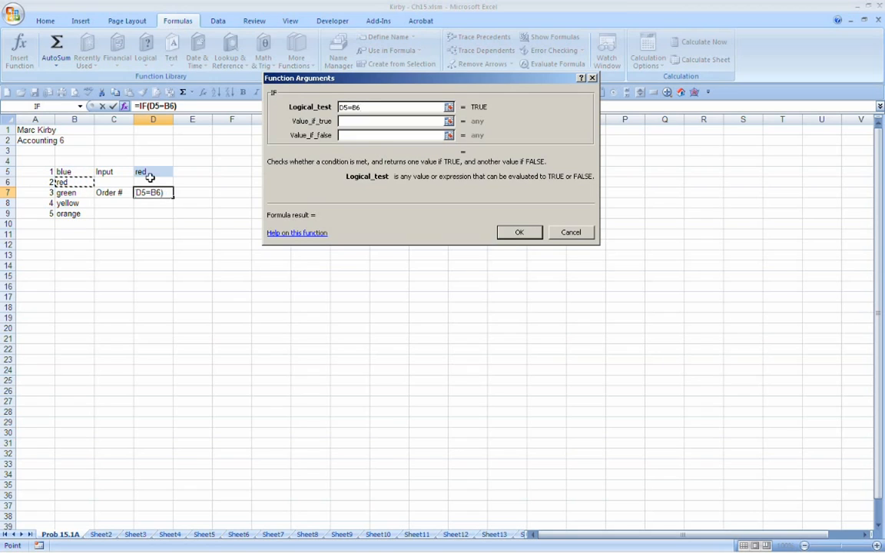
# Step: Set the IF function's value if true to =A6 and its value if false to false
pyautogui.click(364, 121)
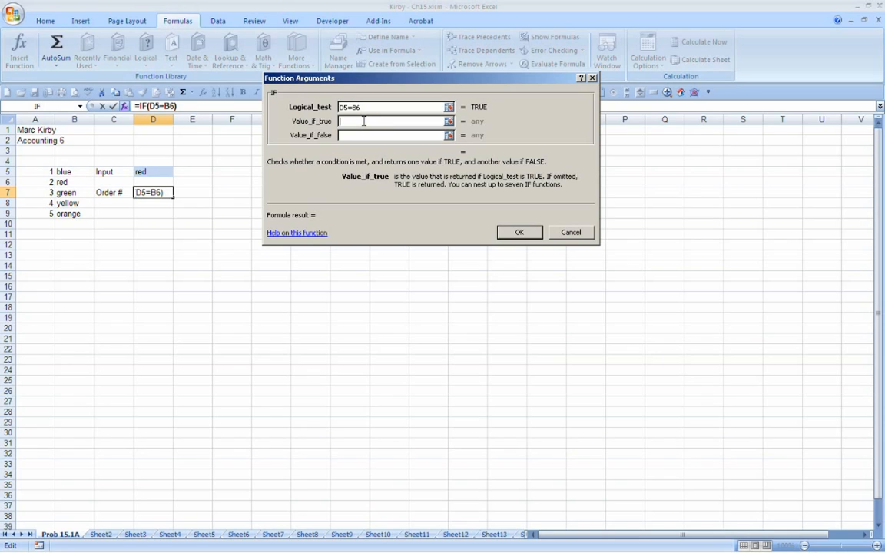
pyautogui.write('=')
pyautogui.click(32, 180)
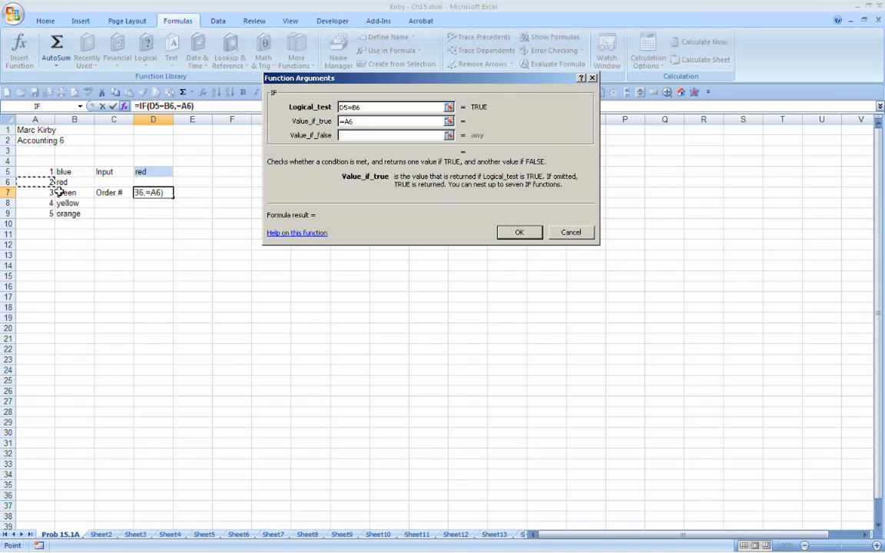
pyautogui.press('Tab')
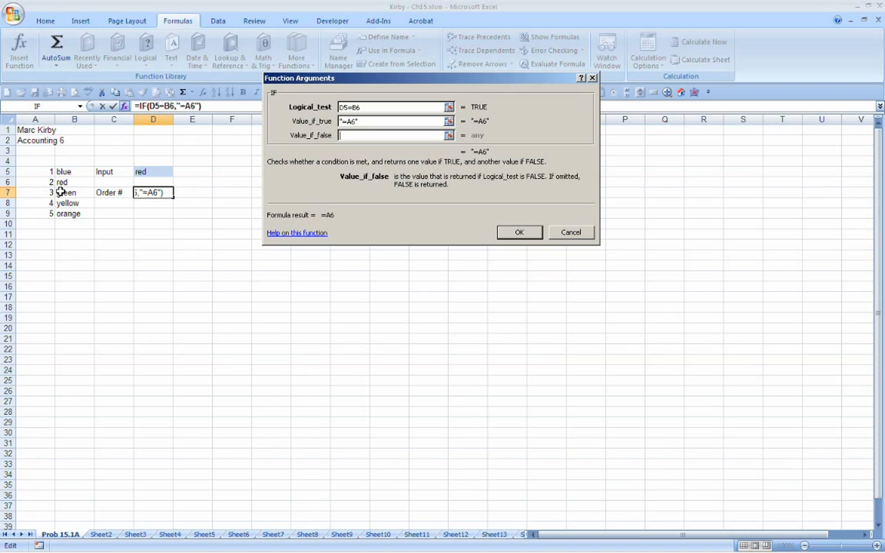
pyautogui.write('false')
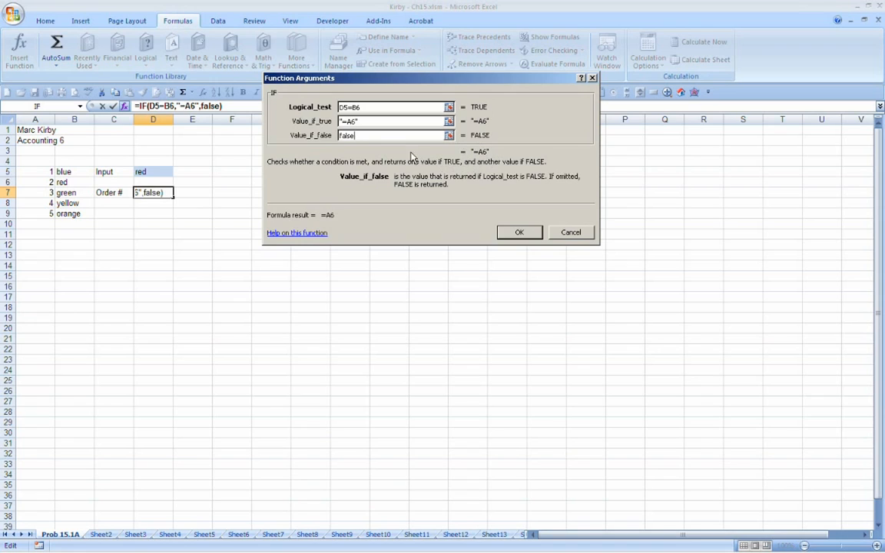
# Step: Try to remove the quotation marks around =A6 in the IF function's value if true and accept the function
pyautogui.click(342, 121)
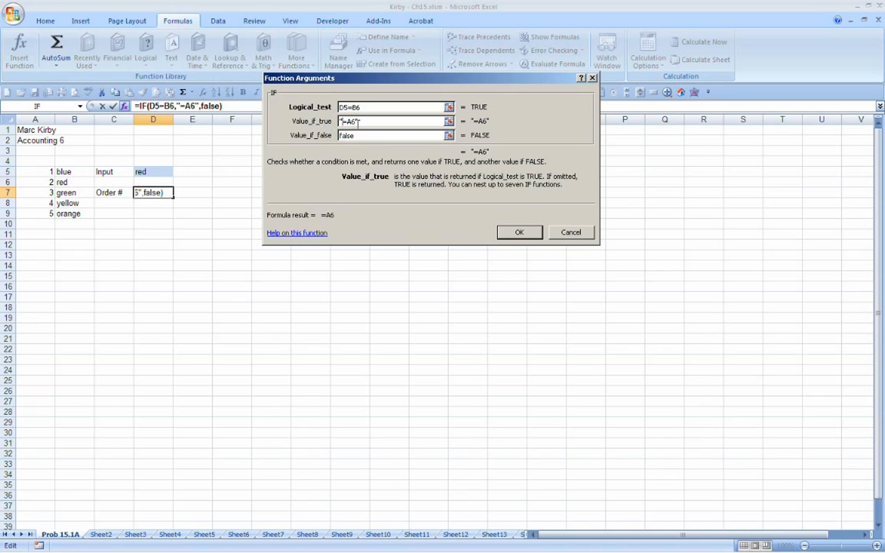
pyautogui.press('BackSpace')
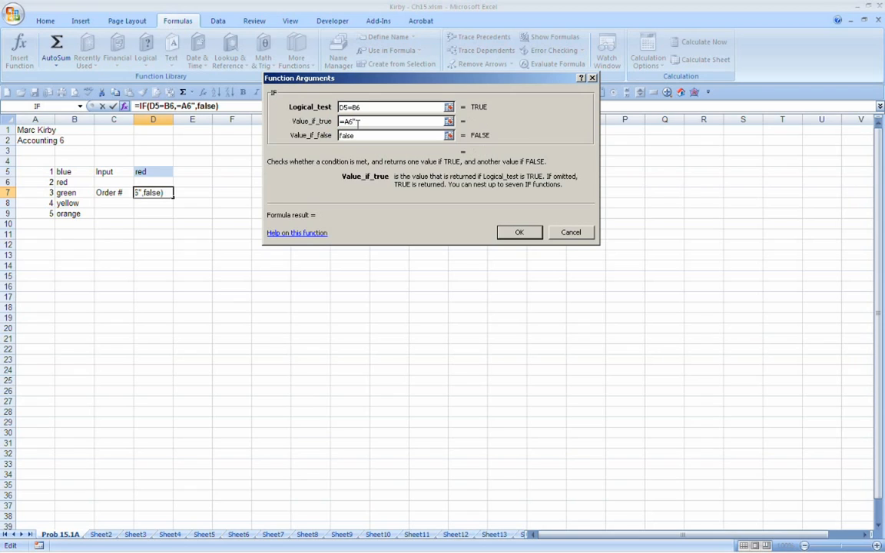
pyautogui.press('BackSpace')
pyautogui.click(516, 232)
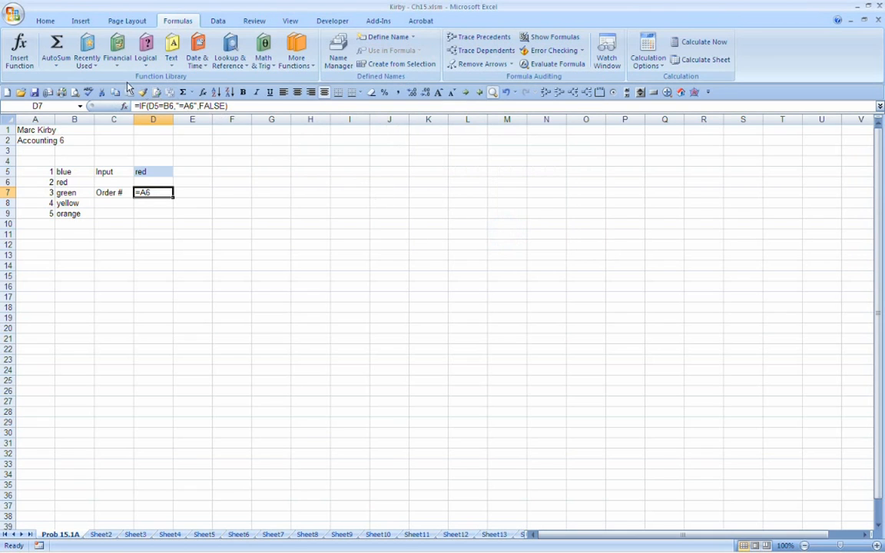
# Step: Change the value if true of D7's IF function to +A6 and accept the function
pyautogui.click(20, 48)
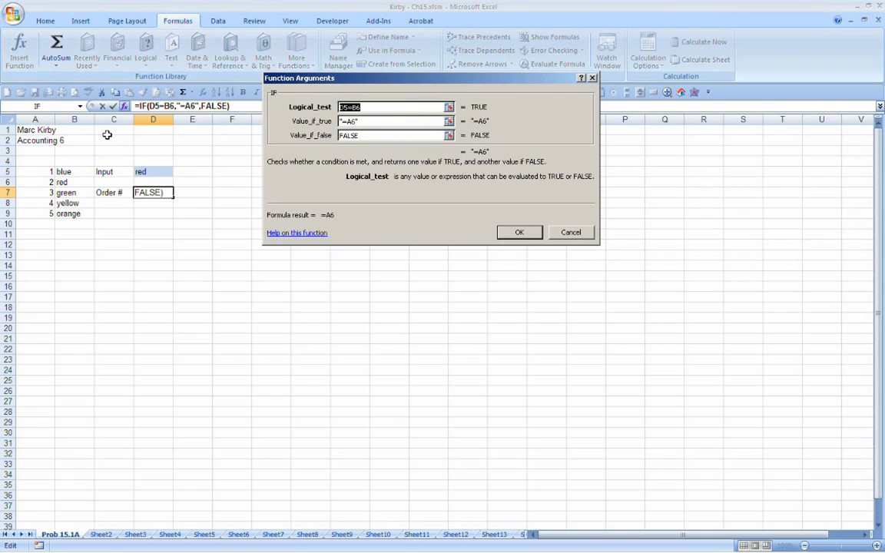
pyautogui.press('Tab')
pyautogui.press('BackSpace')
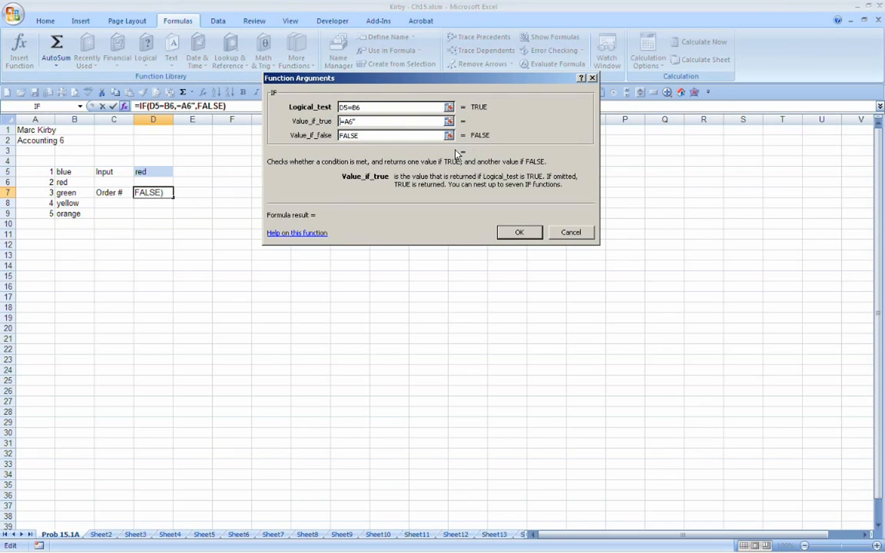
pyautogui.press('Delete')
pyautogui.write('+')
pyautogui.press('BackSpace')
pyautogui.click(523, 240)
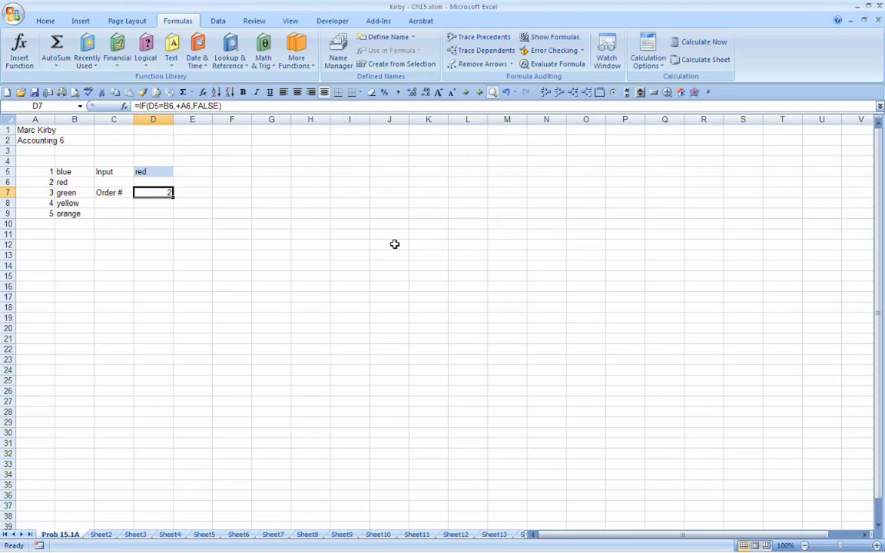
pyautogui.click(12, 53)
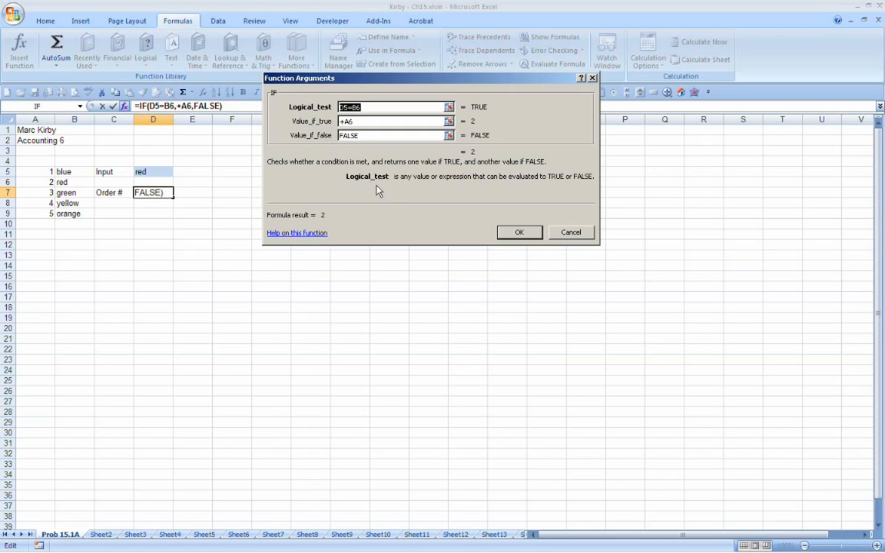
pyautogui.click(518, 233)
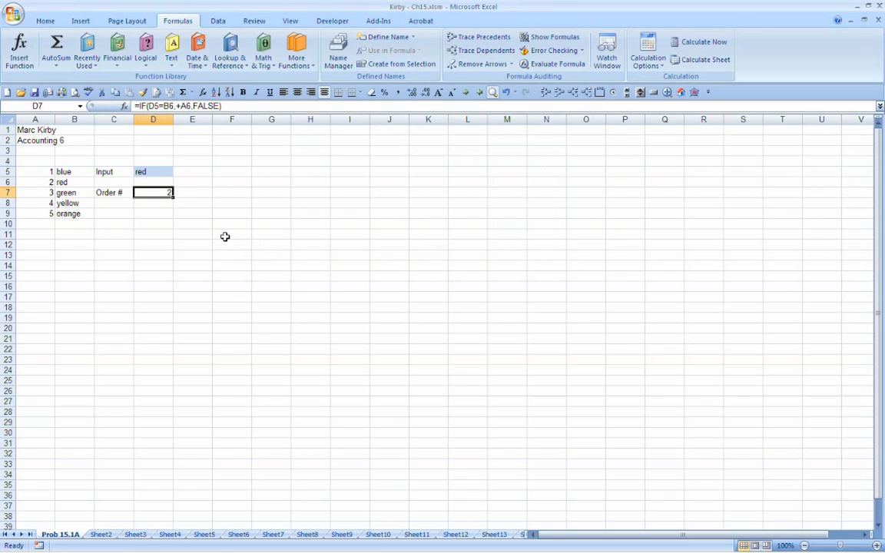
# Step: Change the color in input cell D5 to blue
pyautogui.press('Up')
pyautogui.press('Up')
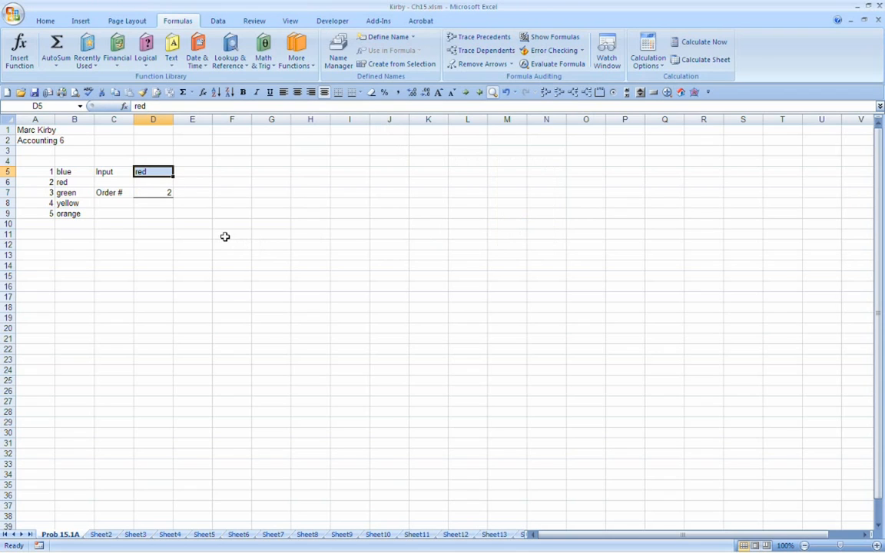
pyautogui.write('blue')
pyautogui.press('Return')
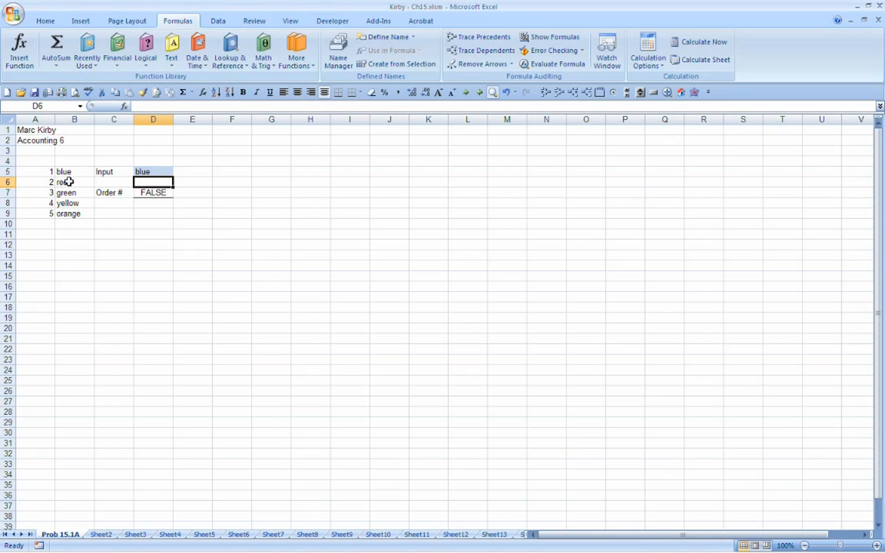
# Step: Review the IF function's arguments and the full formula text of cell D7, leaving the formula as it is
pyautogui.click(164, 192)
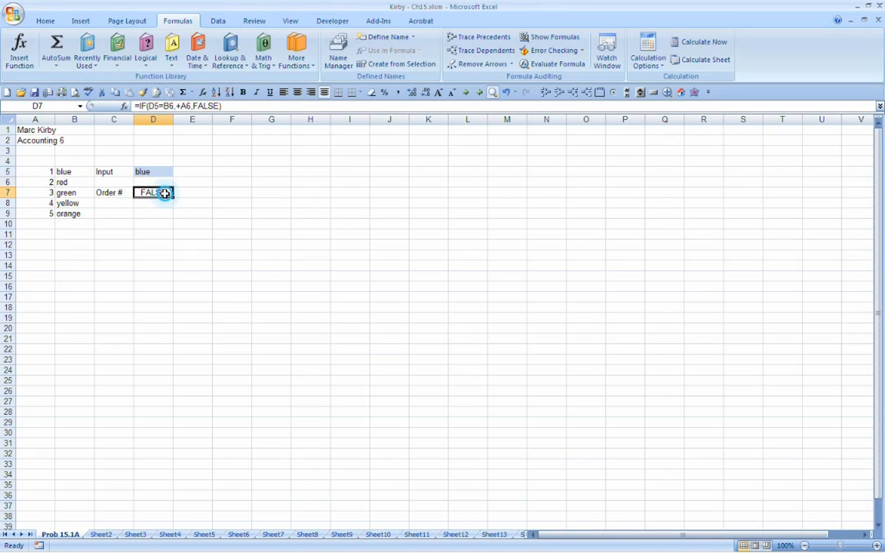
pyautogui.click(21, 52)
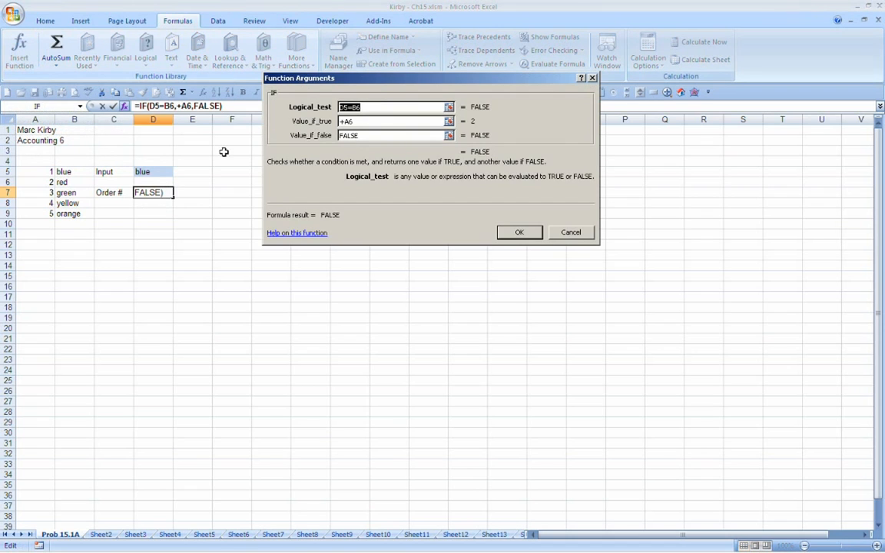
pyautogui.click(570, 232)
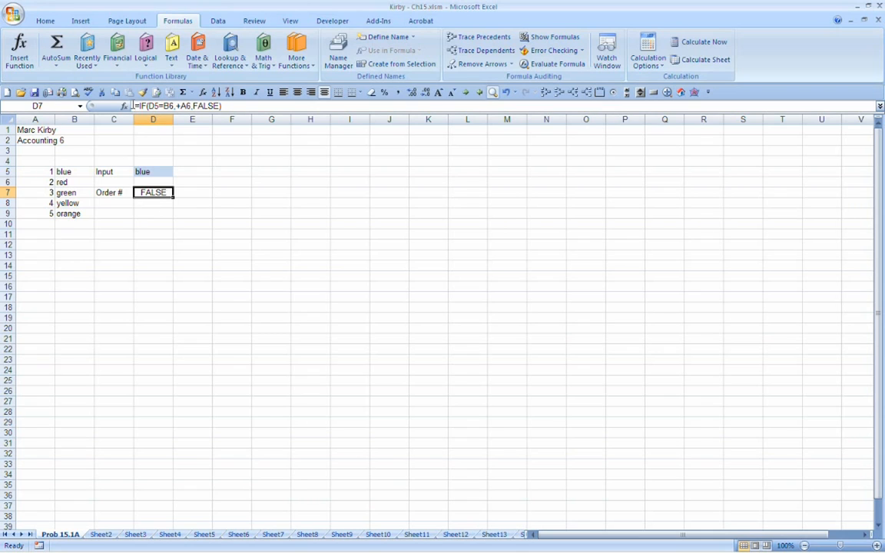
pyautogui.moveTo(134, 105); pyautogui.dragTo(247, 106)
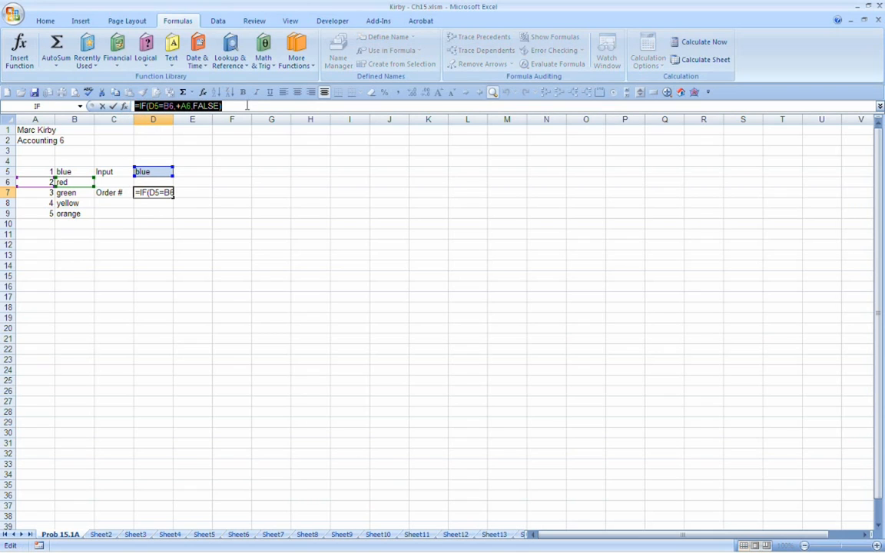
pyautogui.click(247, 106)
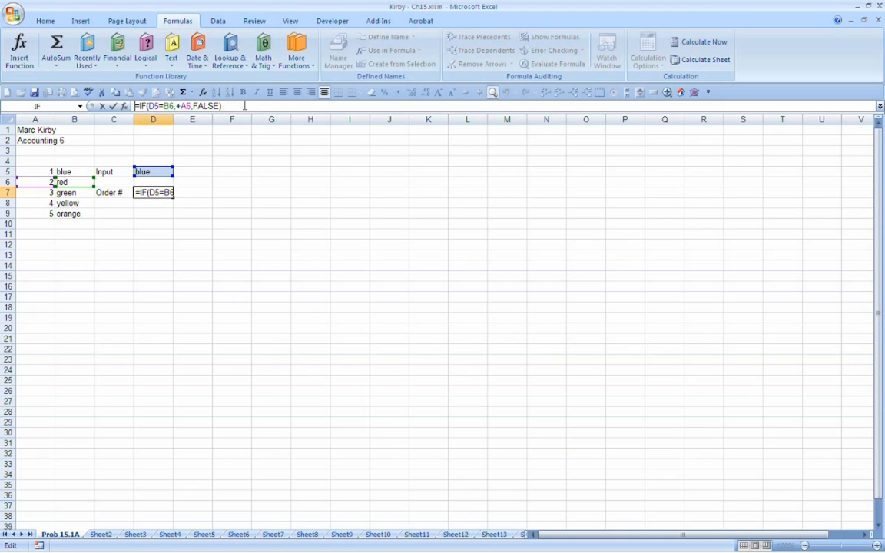
pyautogui.click(241, 106)
pyautogui.moveTo(240, 106); pyautogui.dragTo(123, 109)
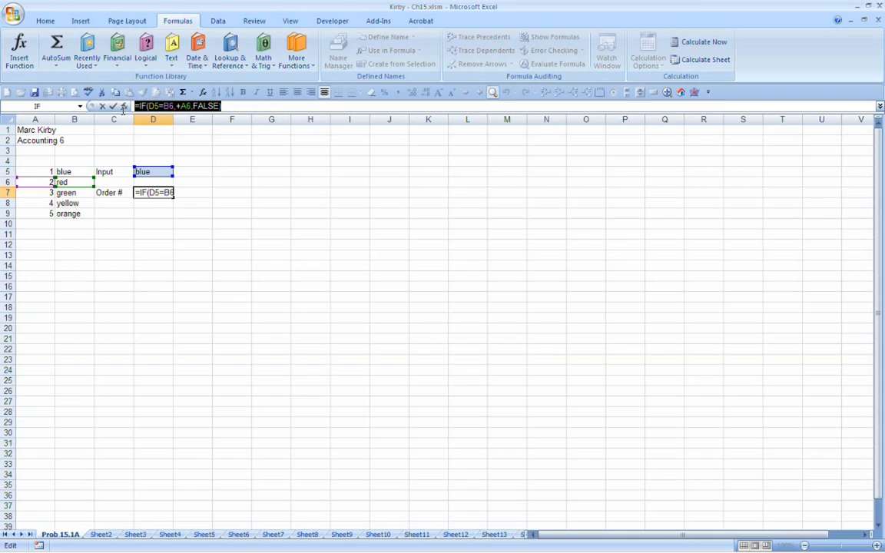
pyautogui.press('Escape')
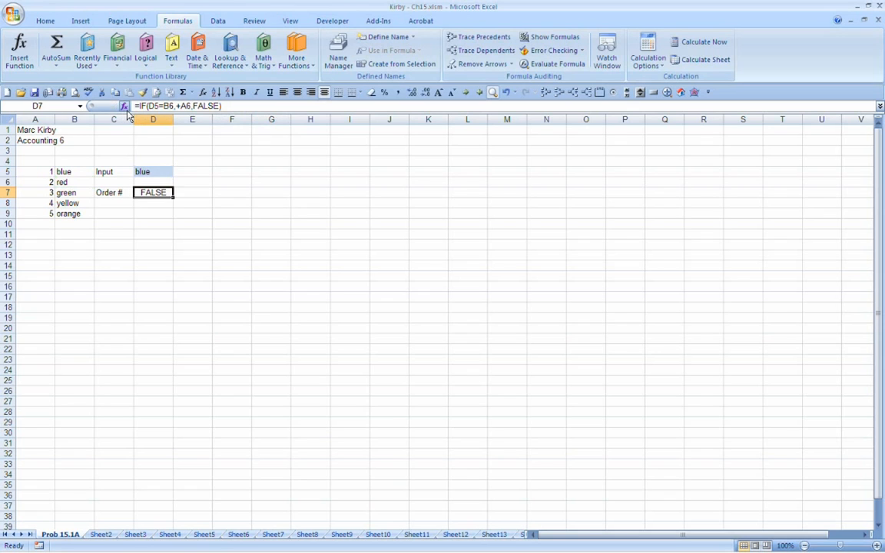
# Step: Examine D7's IF formula in the cell argument by argument, from the value if false back to the logical test
pyautogui.press('F2')
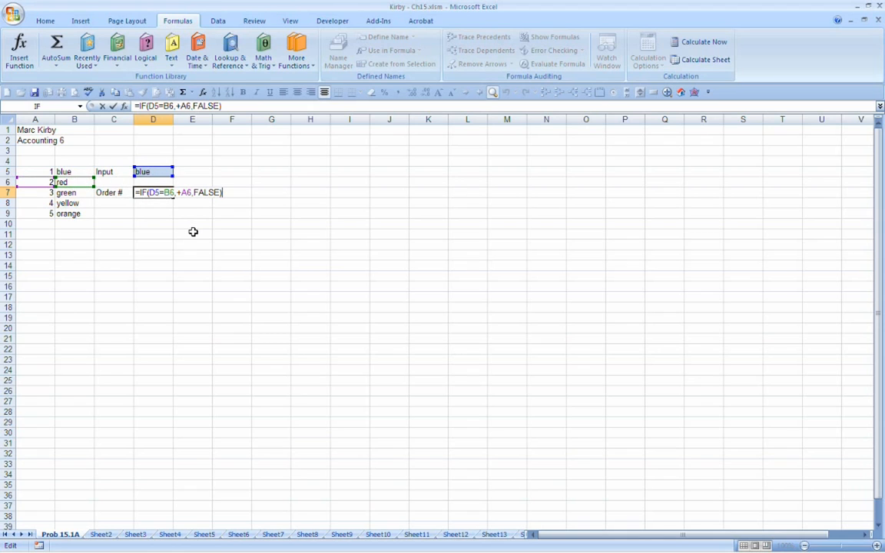
pyautogui.press('Left')
pyautogui.press('Left')
pyautogui.press('Left')
pyautogui.press('Left')
pyautogui.press('Left')
pyautogui.press('Left')
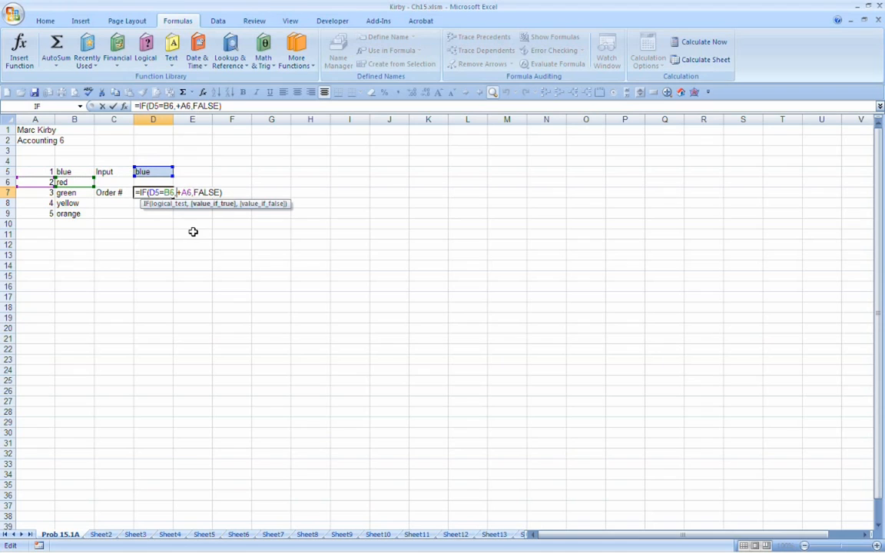
pyautogui.press('End')
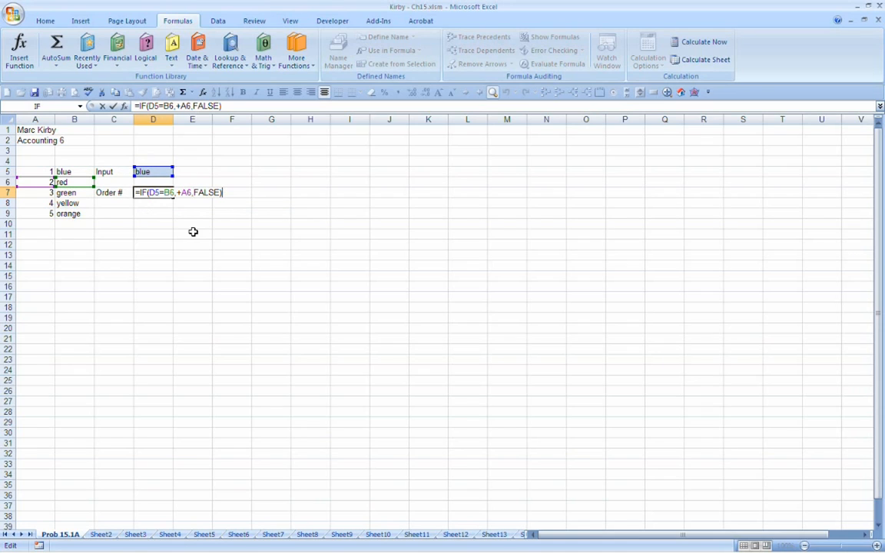
pyautogui.press('Left')
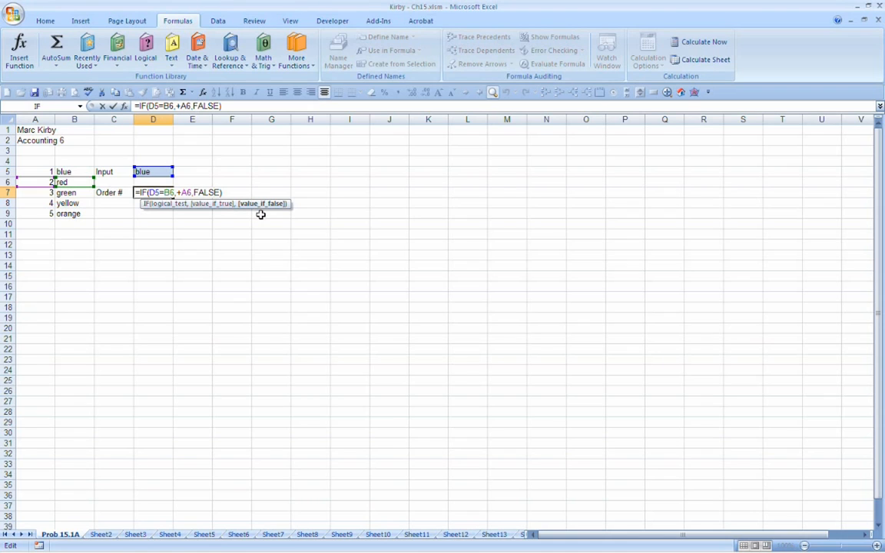
pyautogui.press('Left')
pyautogui.press('Left')
pyautogui.press('Left')
pyautogui.press('Left')
pyautogui.press('Left')
pyautogui.press('Left')
pyautogui.press('Left')
pyautogui.press('Left')
pyautogui.press('Right')
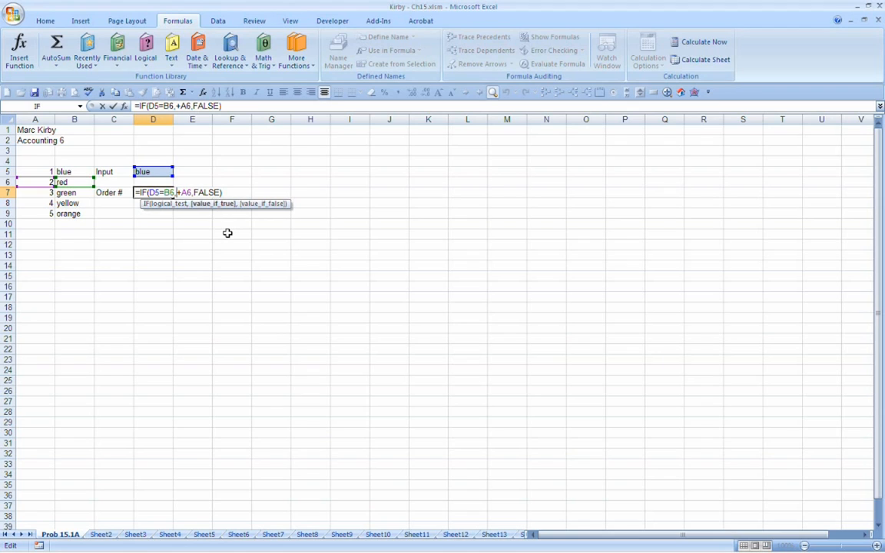
pyautogui.press('Left')
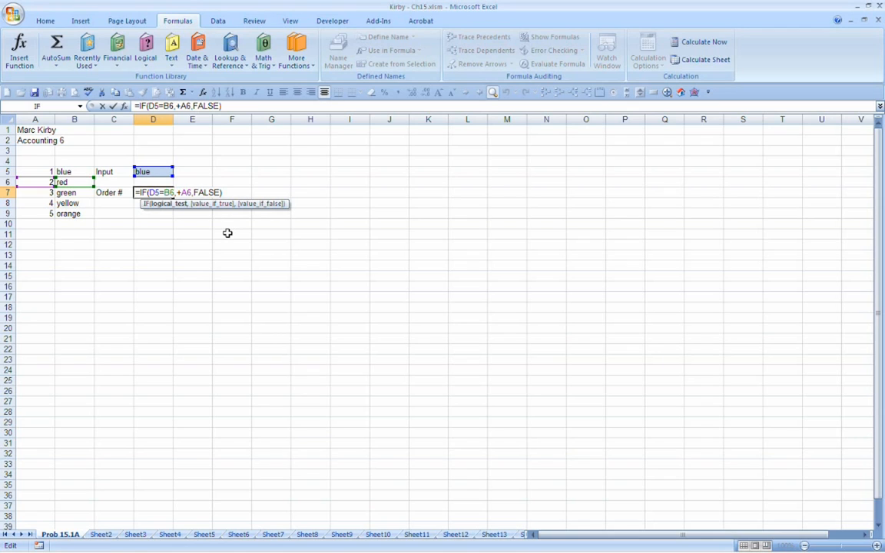
pyautogui.press('Left')
pyautogui.press('Left')
pyautogui.press('Home')
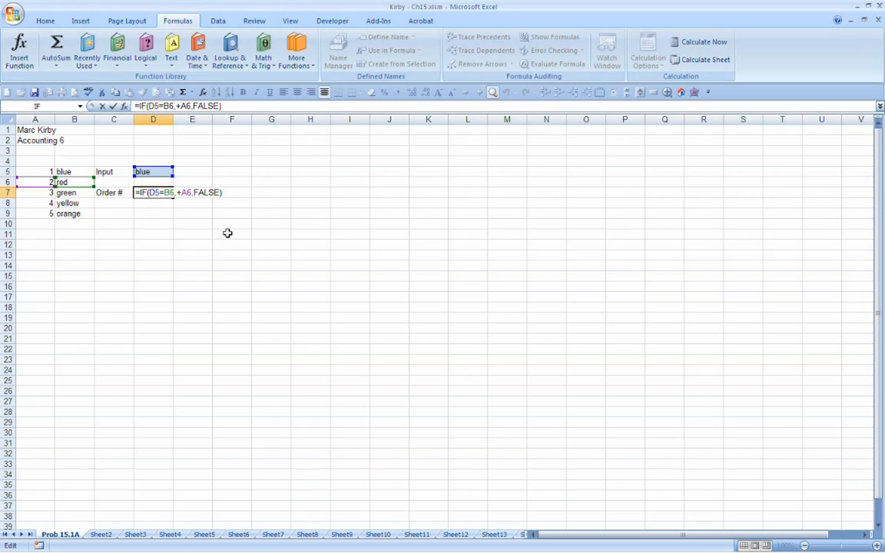
# Step: Examine the logical test D5=B6 in D7's formula, ending at the start of the value if true
pyautogui.press('Right')
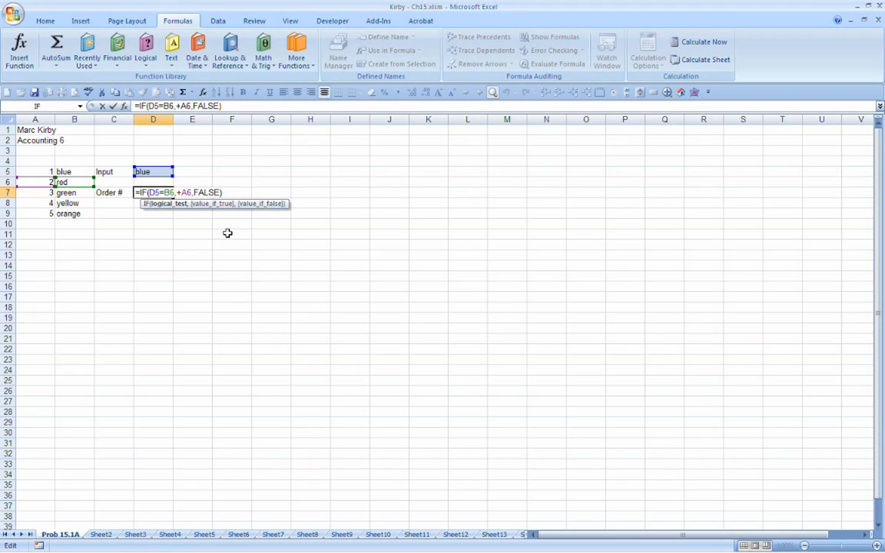
pyautogui.press('Right')
pyautogui.press('Right')
pyautogui.press('Right')
pyautogui.press('Right')
pyautogui.press('Right')
pyautogui.press('Left')
pyautogui.press('Left')
pyautogui.press('Left')
pyautogui.press('Left')
pyautogui.press('Left')
pyautogui.press('Right')
pyautogui.press('Right')
pyautogui.press('Right')
pyautogui.press('Right')
pyautogui.press('Right')
pyautogui.press('Right')
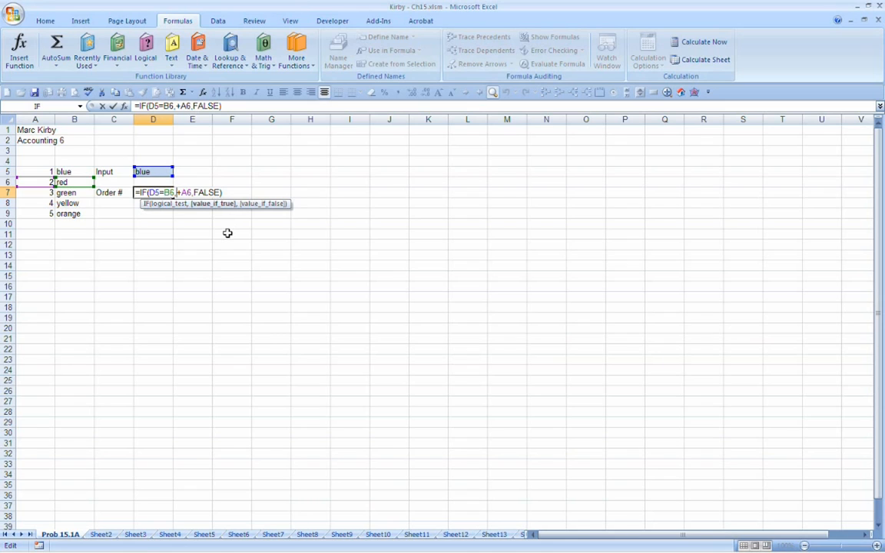
# Step: Delete both value arguments from D7's formula and try to enter it as =IF(D5=B6)
pyautogui.press('Delete')
pyautogui.press('Delete')
pyautogui.press('Delete')
pyautogui.press('Delete')
pyautogui.press('Delete')
pyautogui.press('Delete')
pyautogui.press('Delete')
pyautogui.press('Delete')
pyautogui.press('Delete')
pyautogui.press('Delete')
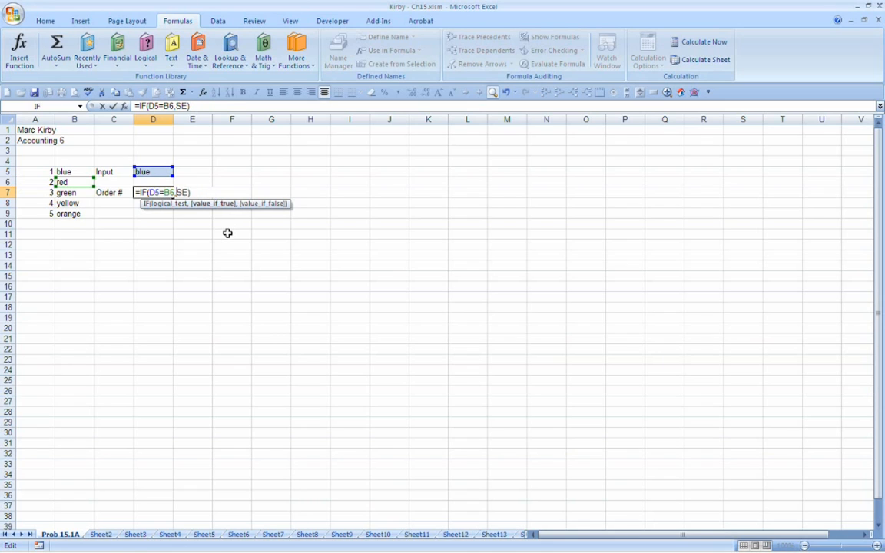
pyautogui.press('BackSpace')
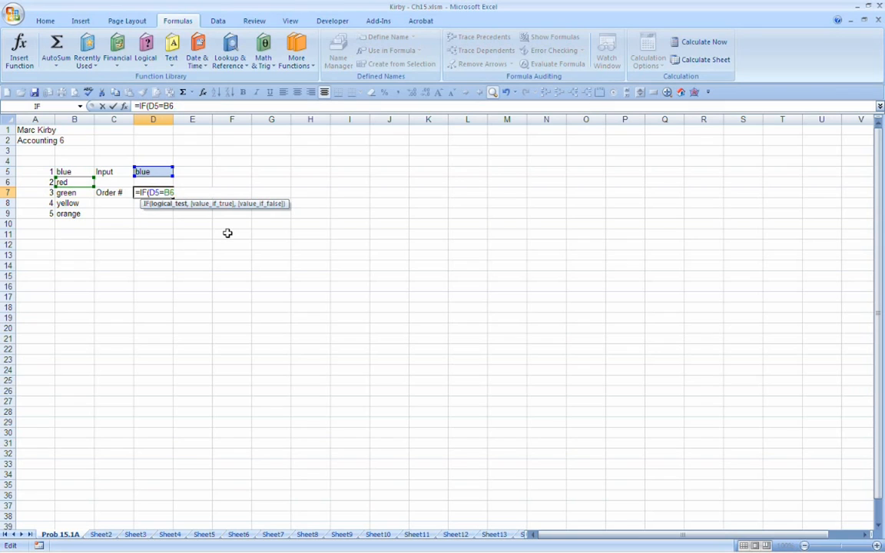
pyautogui.write(')')
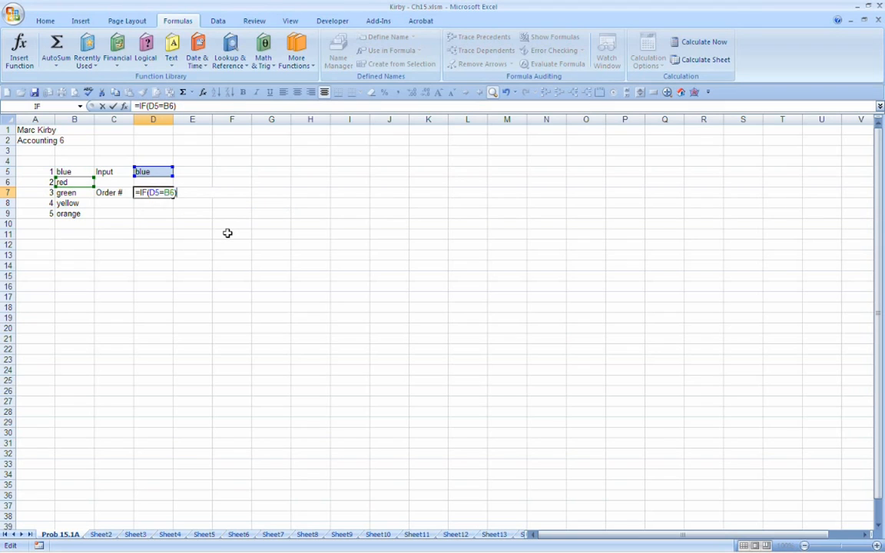
pyautogui.press('Return')
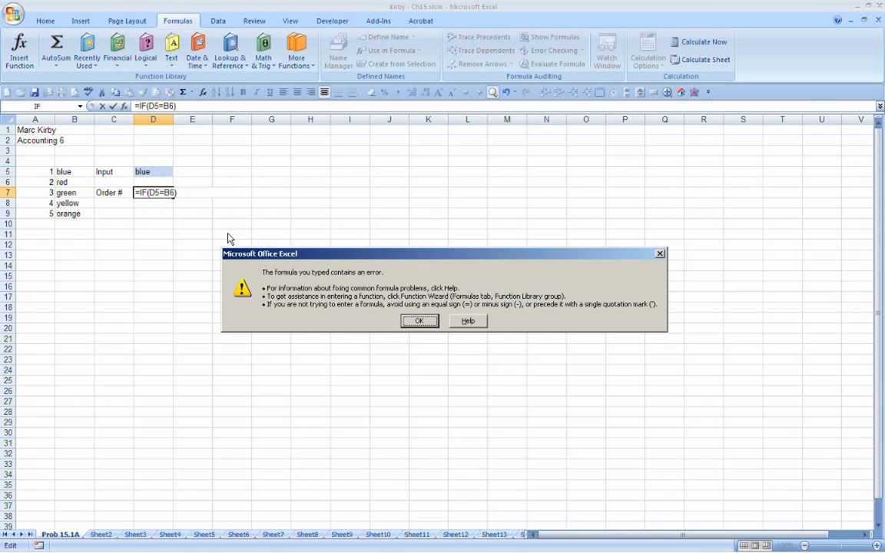
pyautogui.press('Return')
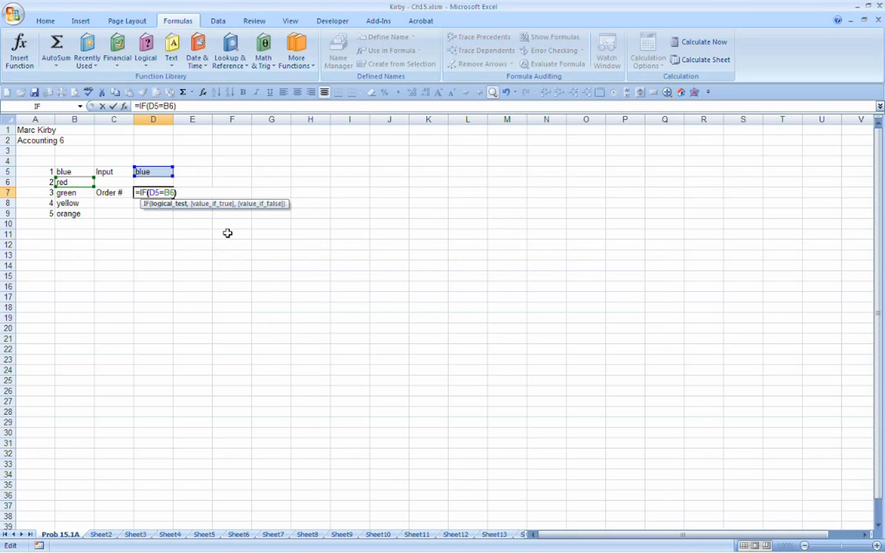
# Step: Enter the formula in D7 as =IF(D5=B6,,) with both value arguments blank, and reopen the cell for editing
pyautogui.write(',,')
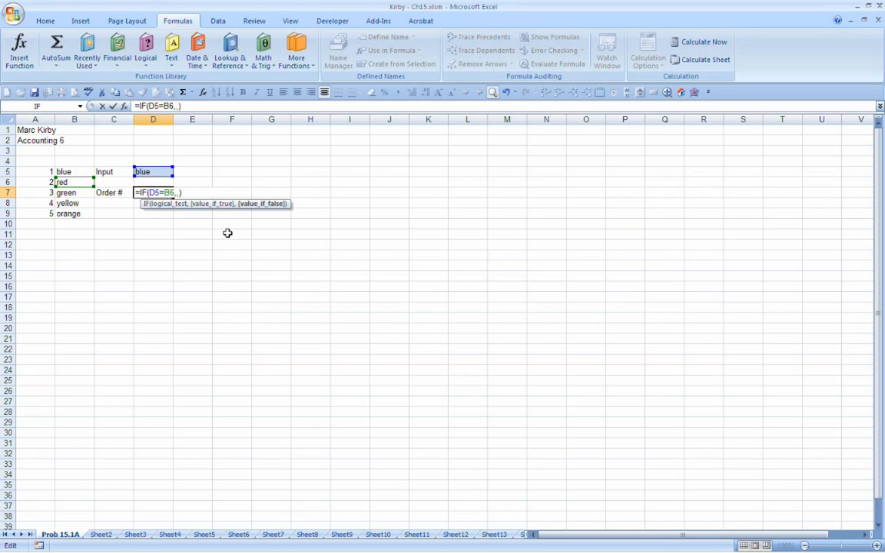
pyautogui.hotkey('ctrl', 'Return')
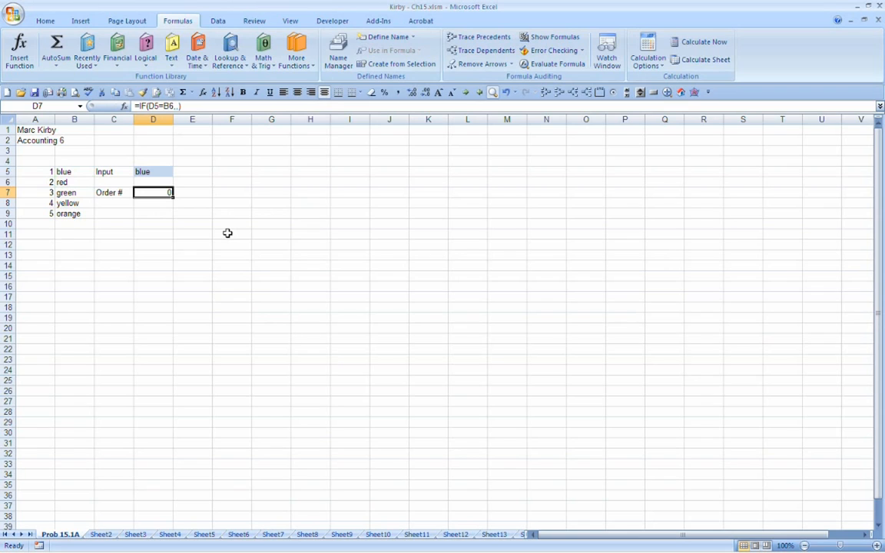
pyautogui.doubleClick(164, 198)
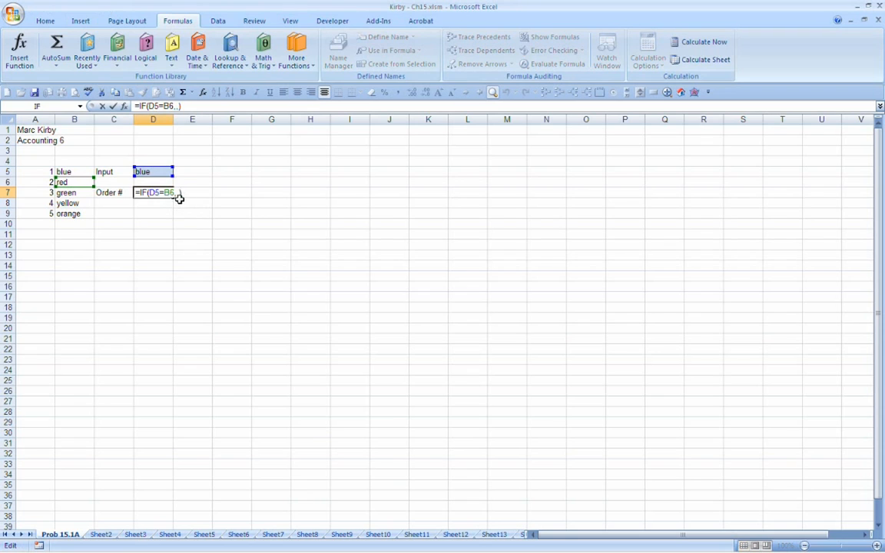
# Step: Fill the blank value arguments in D7's formula with true and false and enter the formula
pyautogui.click(176, 193)
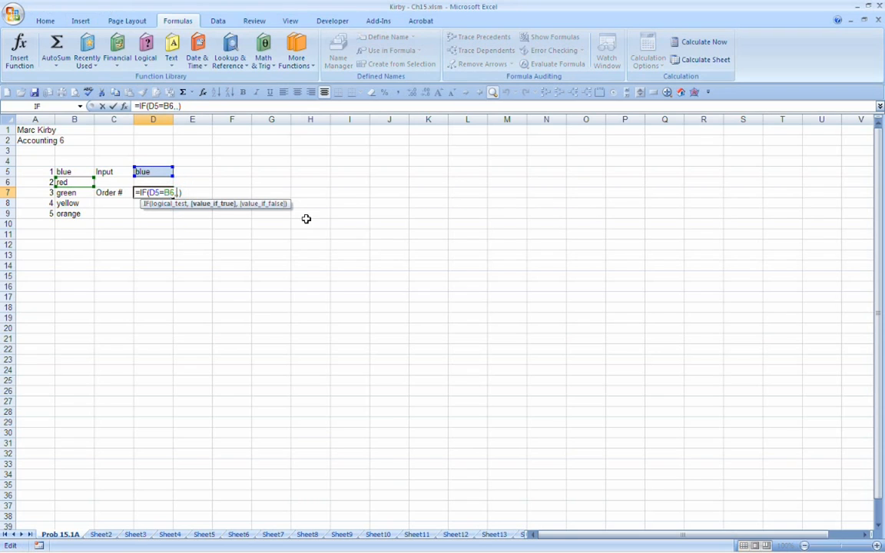
pyautogui.write('true')
pyautogui.press('Right')
pyautogui.write('false')
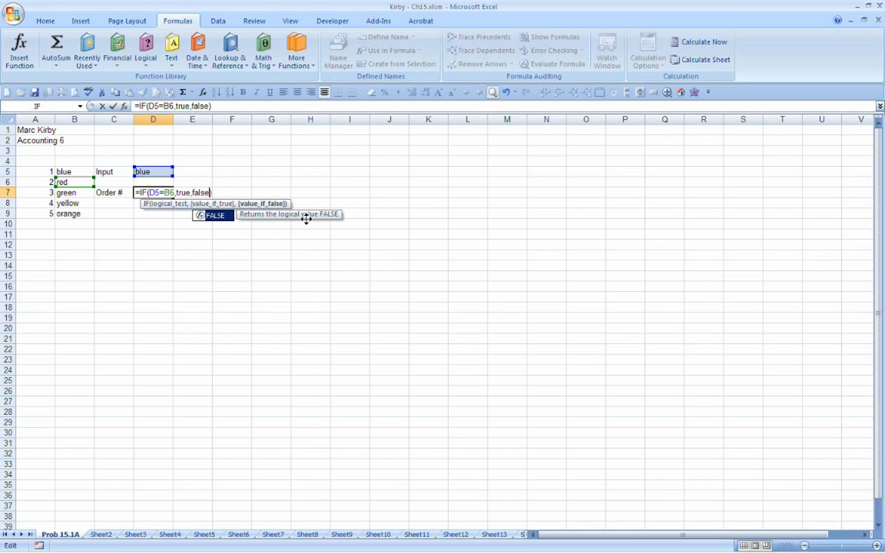
pyautogui.press('Return')
pyautogui.press('Up')
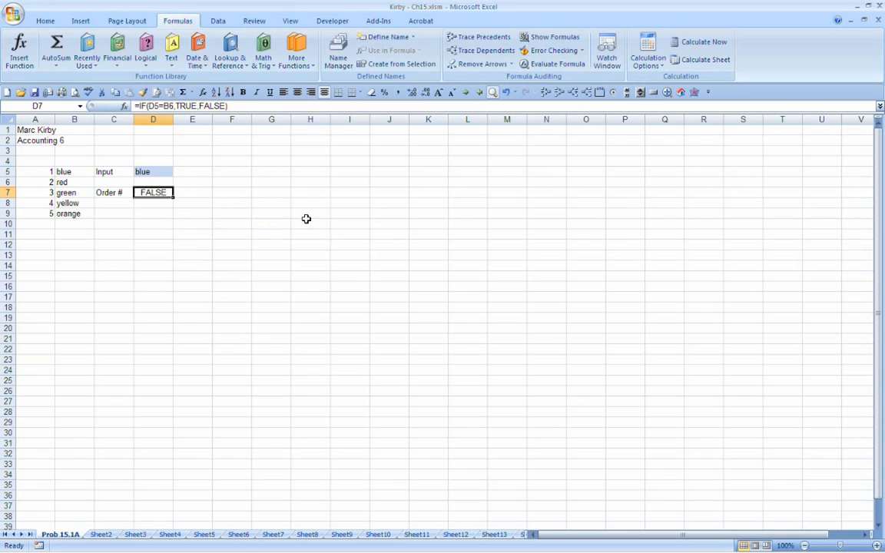
# Step: Replace the logical test D5=B6 in D7's IF formula with 1=2
pyautogui.press('F2')
pyautogui.press('Left')
pyautogui.press('Left')
pyautogui.press('Left')
pyautogui.press('Left')
pyautogui.press('Left')
pyautogui.press('Left')
pyautogui.press('Left')
pyautogui.press('Left')
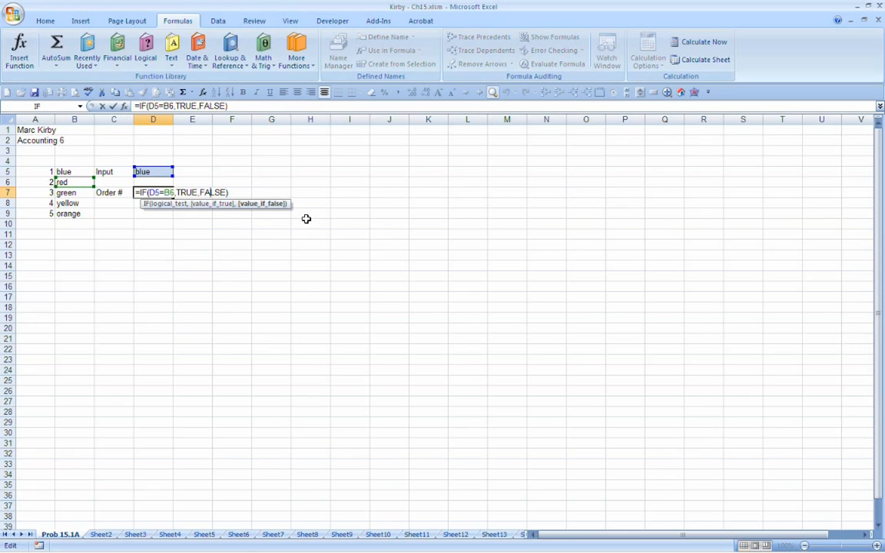
pyautogui.press('Left')
pyautogui.press('Left')
pyautogui.press('Left')
pyautogui.press('Left')
pyautogui.press('BackSpace')
pyautogui.press('BackSpace')
pyautogui.press('BackSpace')
pyautogui.press('BackSpace')
pyautogui.press('BackSpace')
pyautogui.press('Home')
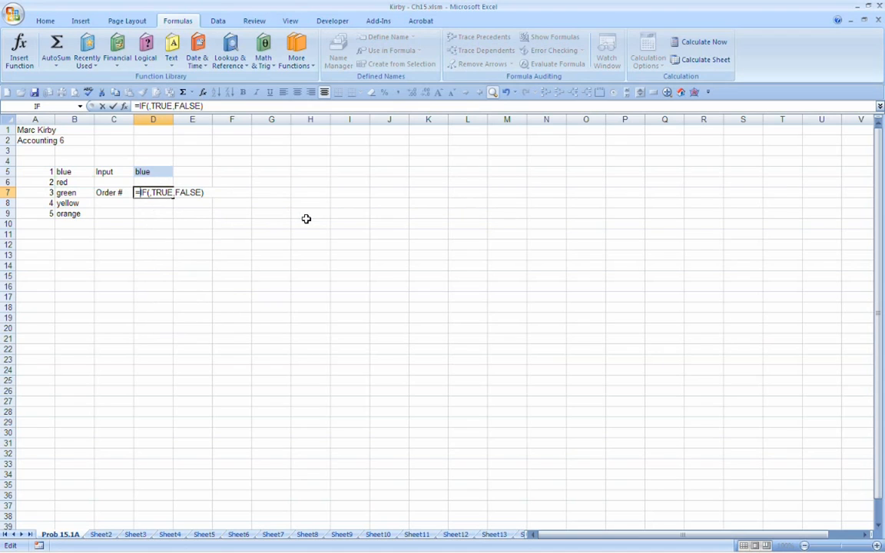
pyautogui.press('Right')
pyautogui.press('Right')
pyautogui.press('Right')
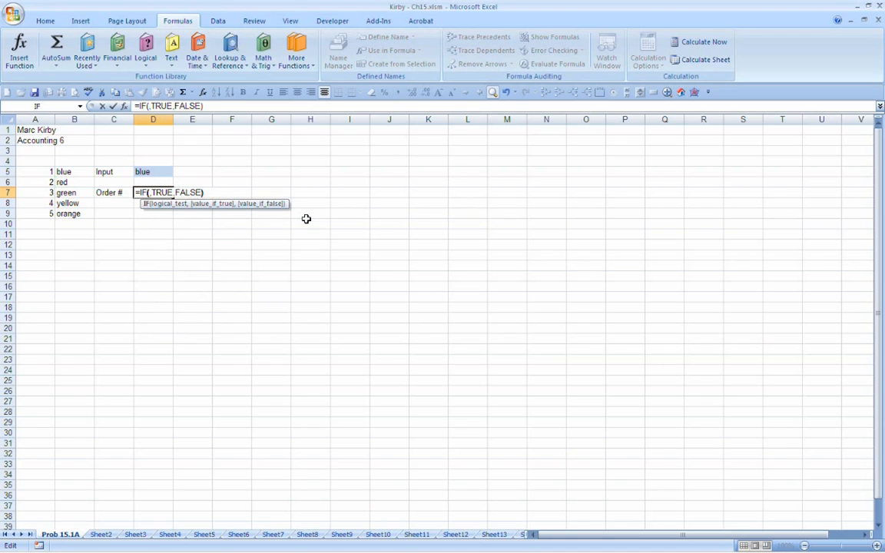
pyautogui.press('Right')
pyautogui.write('1=2')
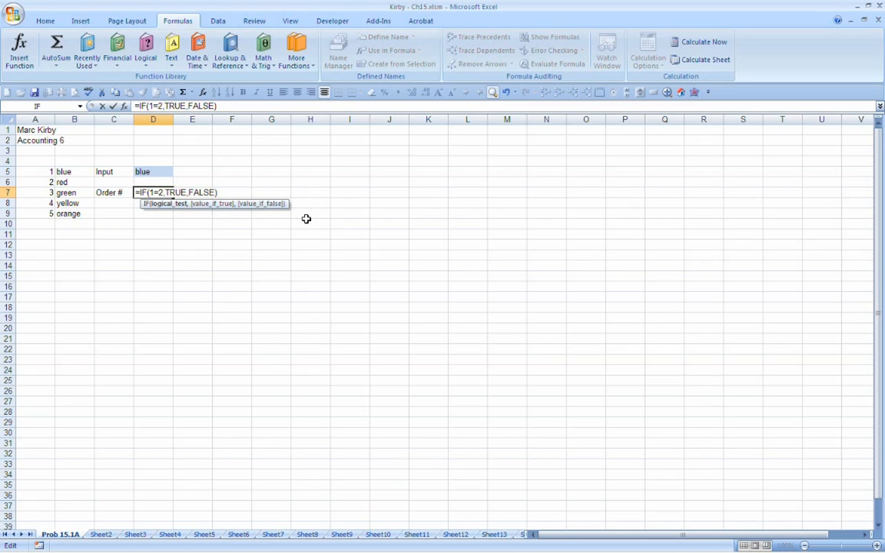
# Step: Examine D7's formula from the logical test through the value if true and value if false, and enter it
pyautogui.press('Right')
pyautogui.press('Right')
pyautogui.press('Right')
pyautogui.press('Right')
pyautogui.press('Right')
pyautogui.press('Right')
pyautogui.press('Right')
pyautogui.press('Right')
pyautogui.press('Left')
pyautogui.press('Left')
pyautogui.press('Left')
pyautogui.press('Left')
pyautogui.press('Left')
pyautogui.press('Left')
pyautogui.press('Left')
pyautogui.press('Left')
pyautogui.press('Right')
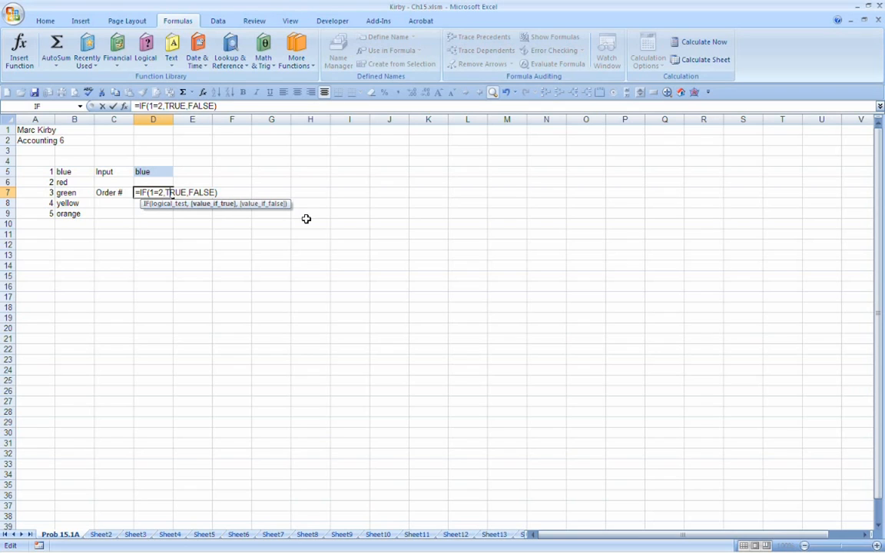
pyautogui.press('Right')
pyautogui.press('Right')
pyautogui.press('Right')
pyautogui.press('Right')
pyautogui.press('Right')
pyautogui.press('Right')
pyautogui.press('Right')
pyautogui.press('Return')
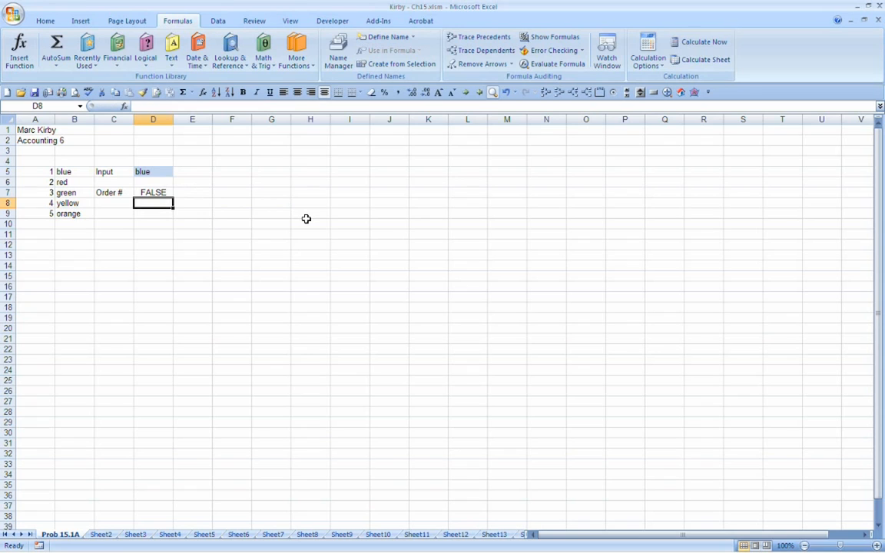
# Step: Change the logical test in D7's IF formula to 1=1 and enter the formula
pyautogui.press('Up')
pyautogui.press('F2')
pyautogui.press('Left')
pyautogui.press('Left')
pyautogui.press('Left')
pyautogui.press('Left')
pyautogui.press('Left')
pyautogui.press('Left')
pyautogui.press('Left')
pyautogui.press('Left')
pyautogui.press('Left')
pyautogui.press('Left')
pyautogui.press('Left')
pyautogui.press('Left')
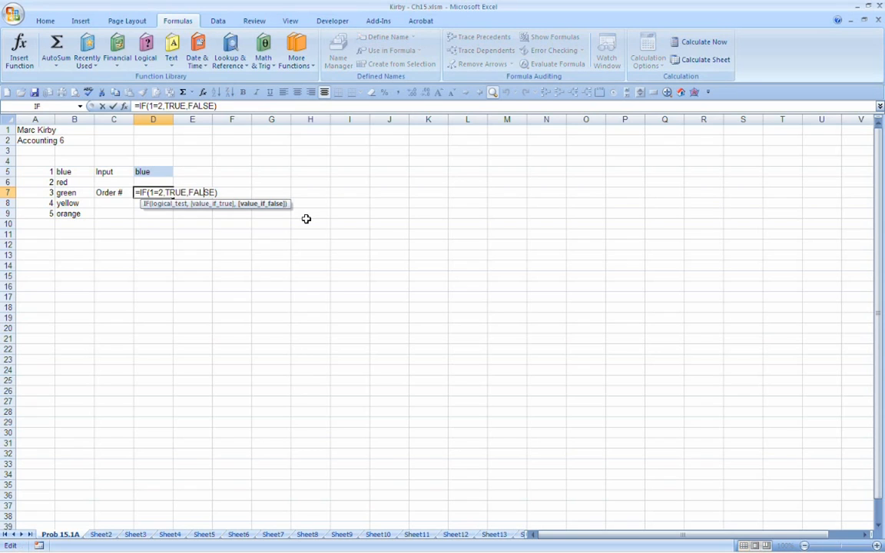
pyautogui.press('BackSpace')
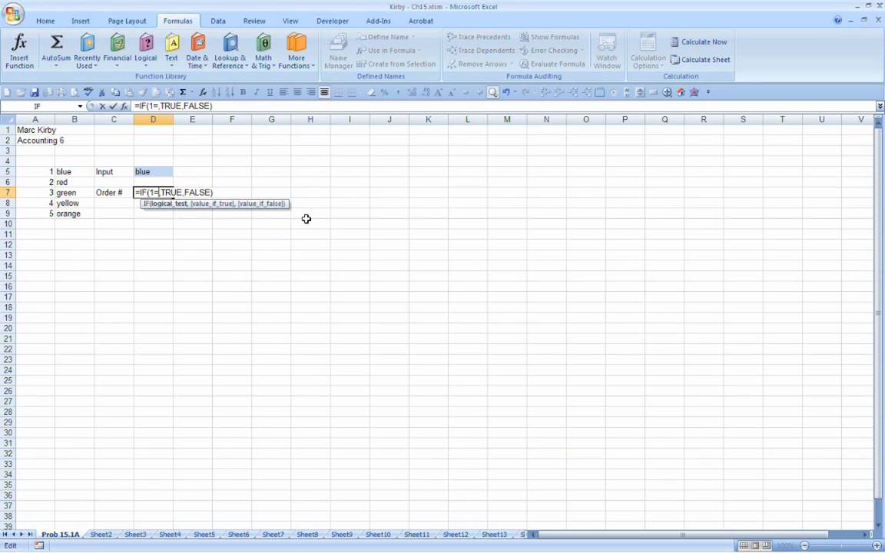
pyautogui.write('1')
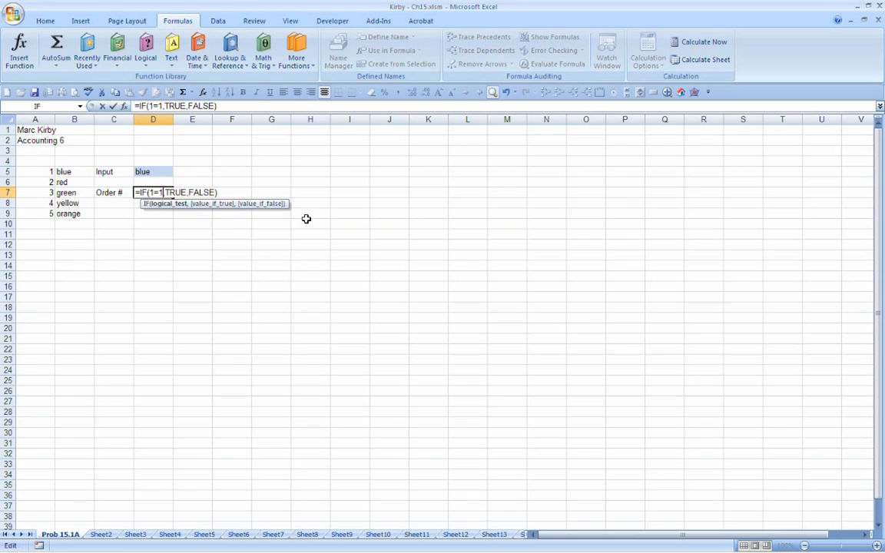
pyautogui.press('Return')
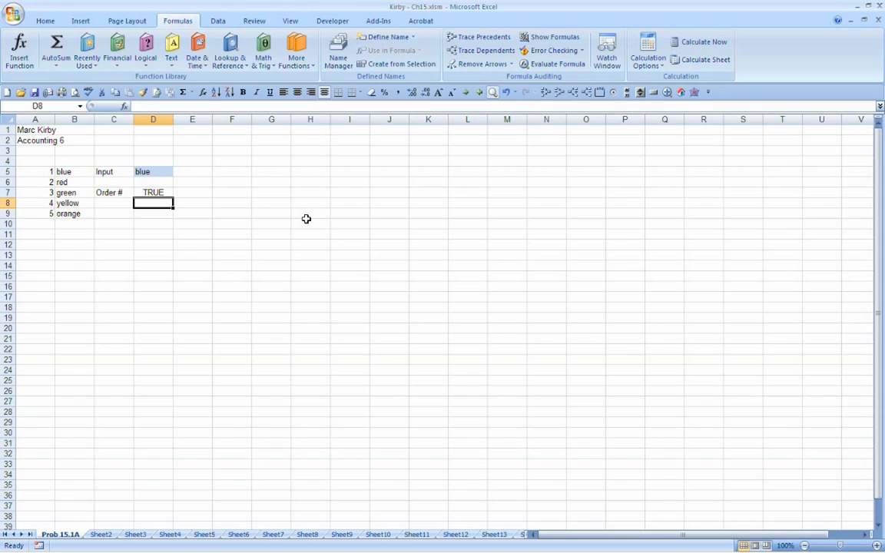
# Step: Review D7's formula result alongside the input color in D5, ending back on D7
pyautogui.press('Up')
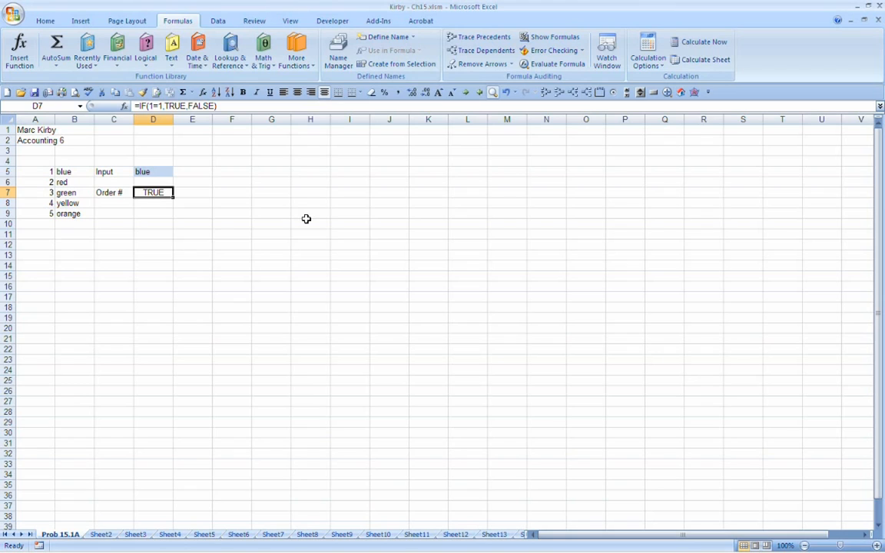
pyautogui.press('Up')
pyautogui.press('Up')
pyautogui.press('Up')
pyautogui.press('Down')
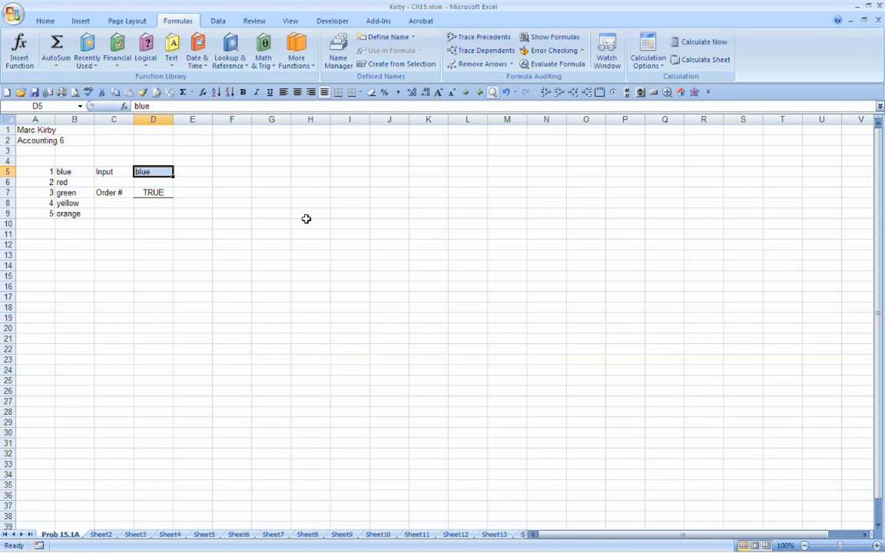
pyautogui.press('Return')
pyautogui.press('Return')
pyautogui.press('Return')
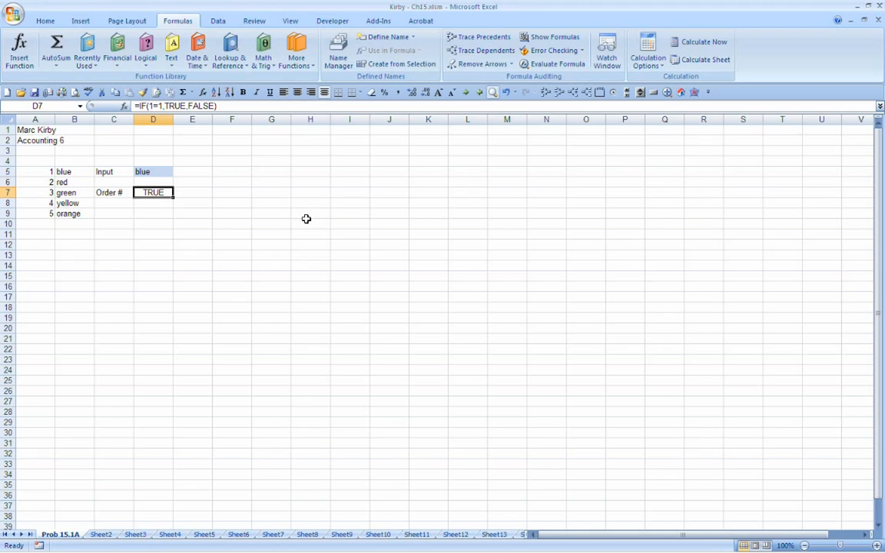
# Step: Replace the logical test 1=1 in D7's formula with the cell comparison D5=D5
pyautogui.press('F2')
pyautogui.press('Left')
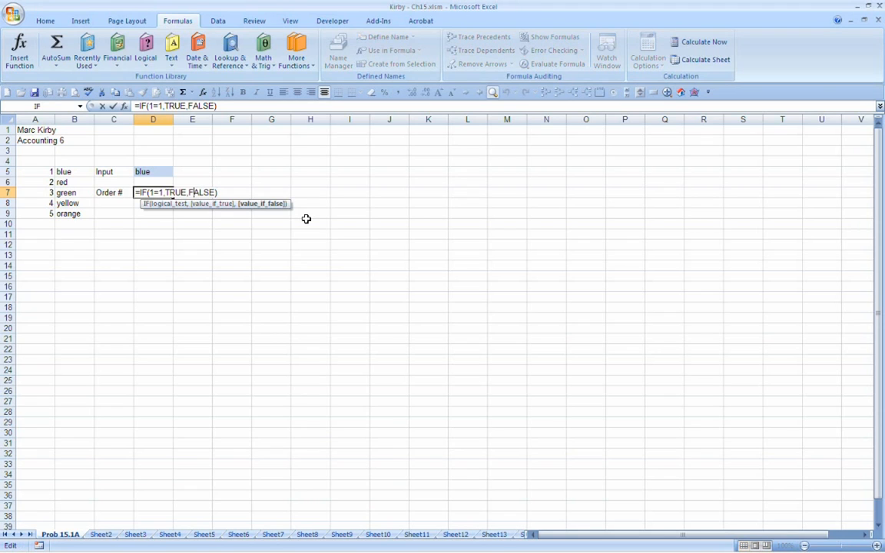
pyautogui.press('Left')
pyautogui.press('Left')
pyautogui.press('Left')
pyautogui.press('Left')
pyautogui.press('Left')
pyautogui.press('Left')
pyautogui.press('Left')
pyautogui.press('Left')
pyautogui.press('Left')
pyautogui.press('Left')
pyautogui.press('Left')
pyautogui.press('Left')
pyautogui.press('Left')
pyautogui.press('Delete')
pyautogui.press('Delete')
pyautogui.press('Delete')
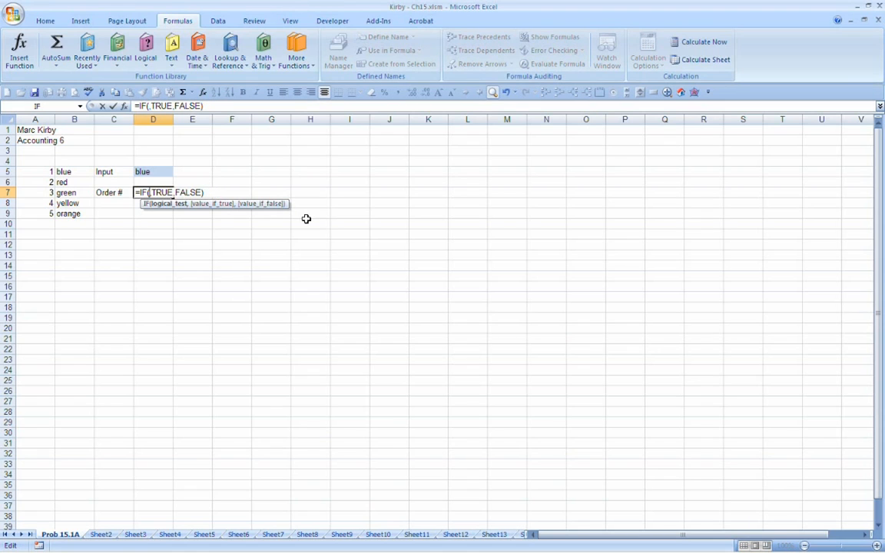
pyautogui.click(151, 171)
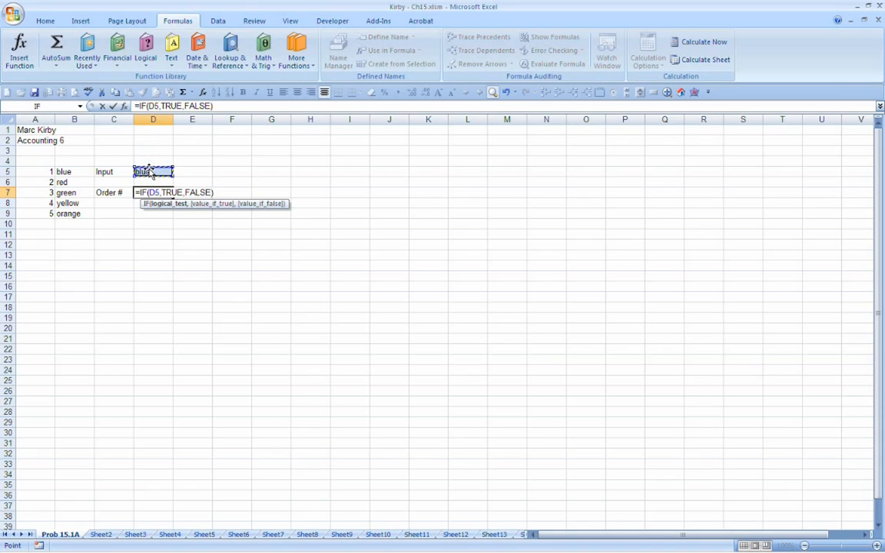
pyautogui.write('=')
pyautogui.click(74, 170)
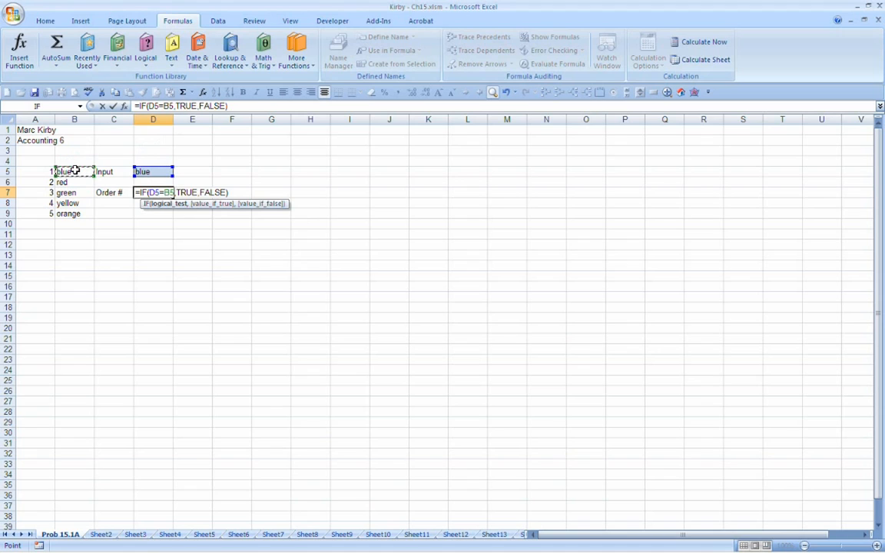
pyautogui.press('Right')
pyautogui.press('Right')
# Step: Replace the value if true in D7's formula with +A5 and enter the formula
pyautogui.click(178, 192)
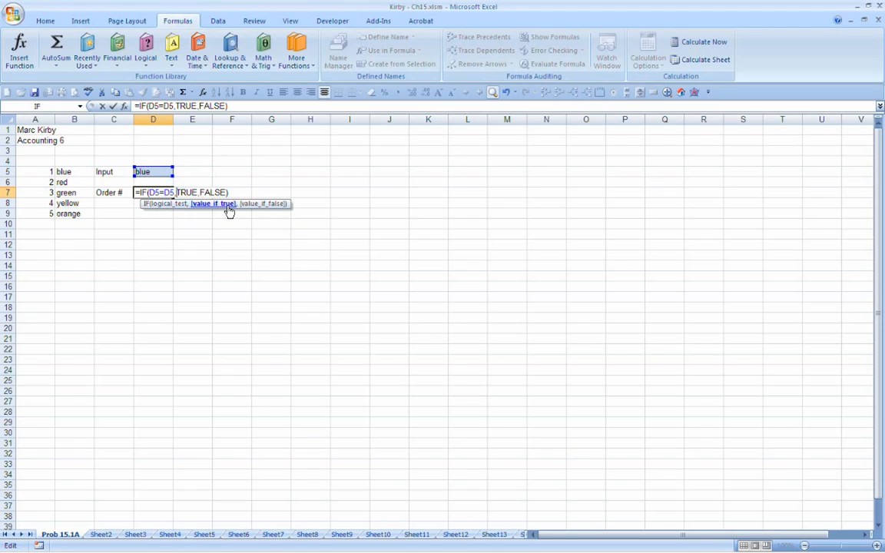
pyautogui.press('Delete')
pyautogui.press('Delete')
pyautogui.press('Delete')
pyautogui.press('Delete')
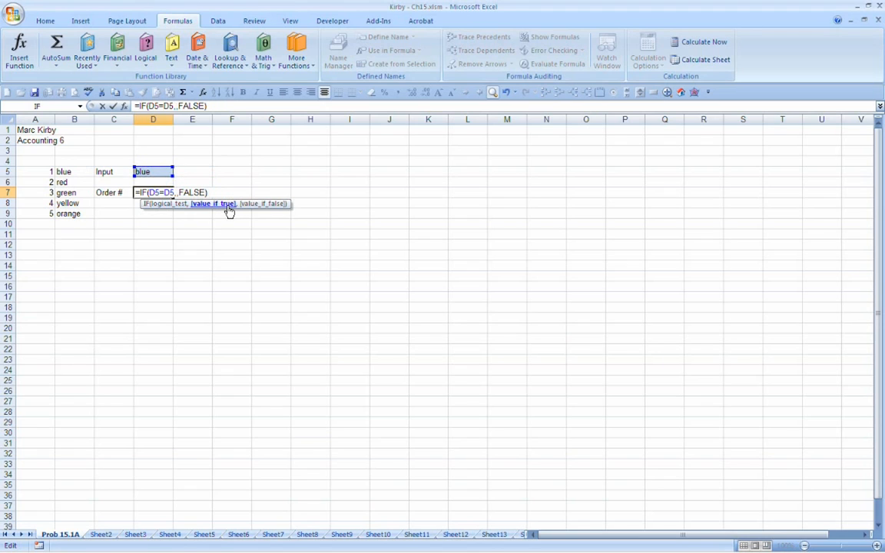
pyautogui.write('+')
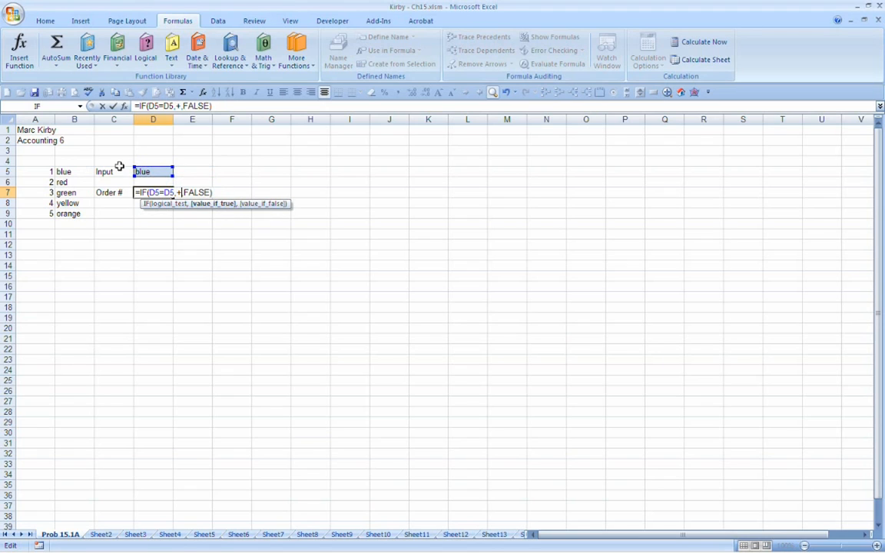
pyautogui.click(37, 171)
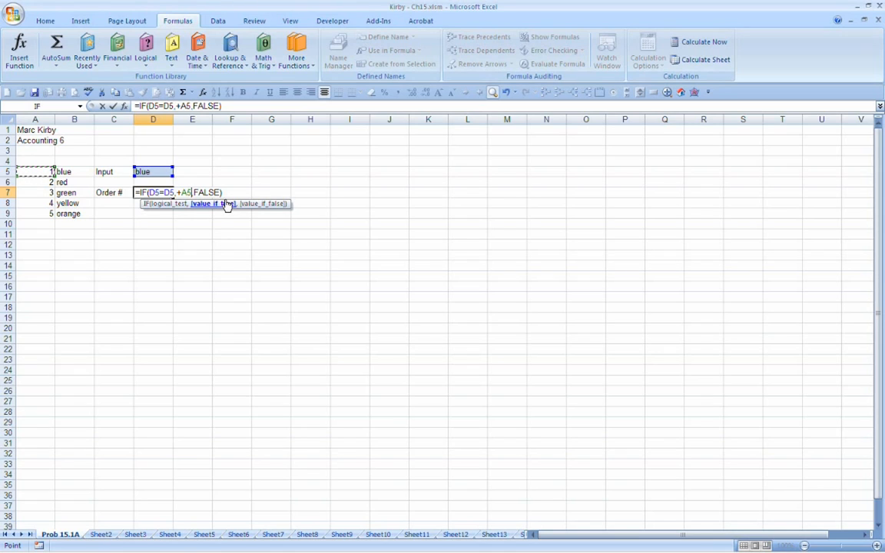
pyautogui.press('Return')
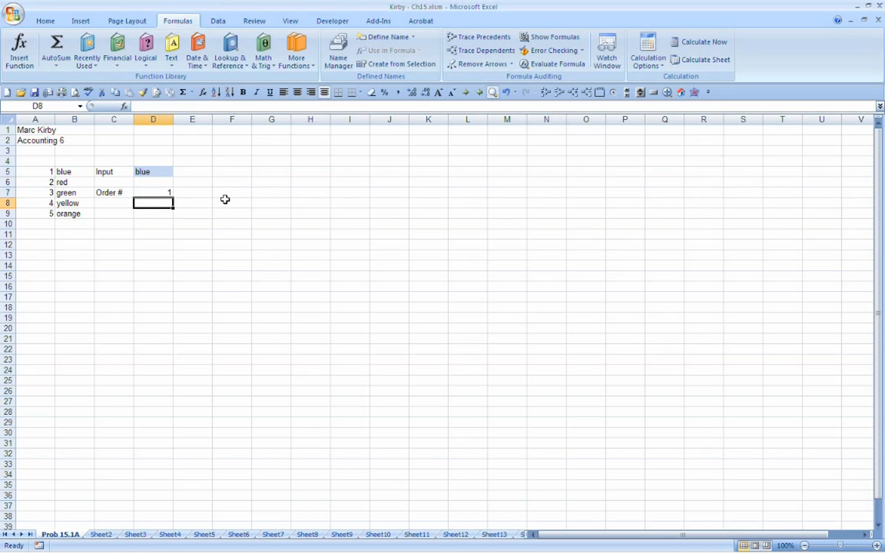
# Step: Change the input color in D5 to red
pyautogui.press('Up')
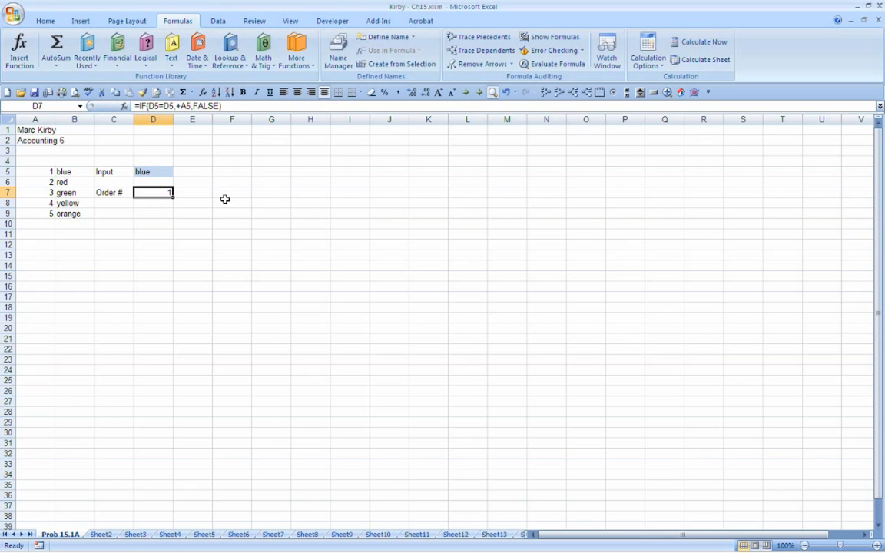
pyautogui.press('Up')
pyautogui.press('Up')
pyautogui.write('red')
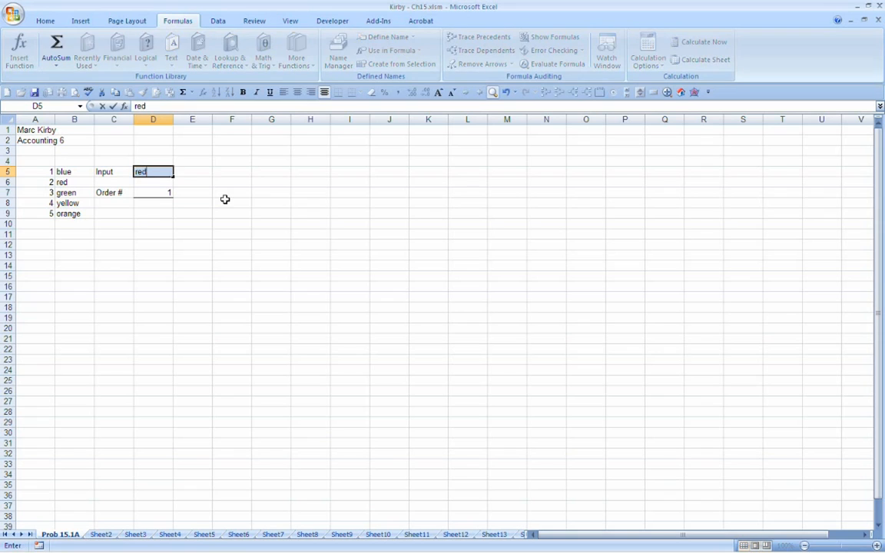
pyautogui.press('Return')
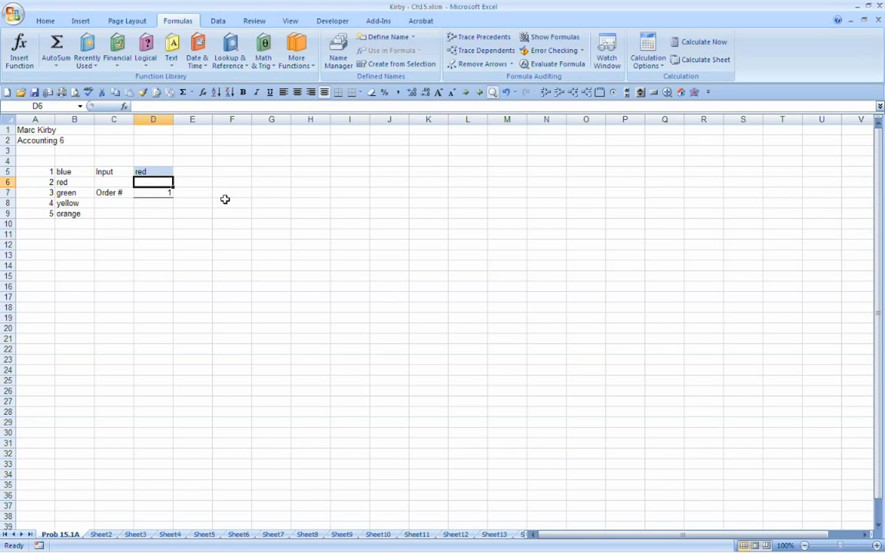
# Step: Correct the logical test in D7's formula to D5=B5 and enter the formula
pyautogui.click(154, 191)
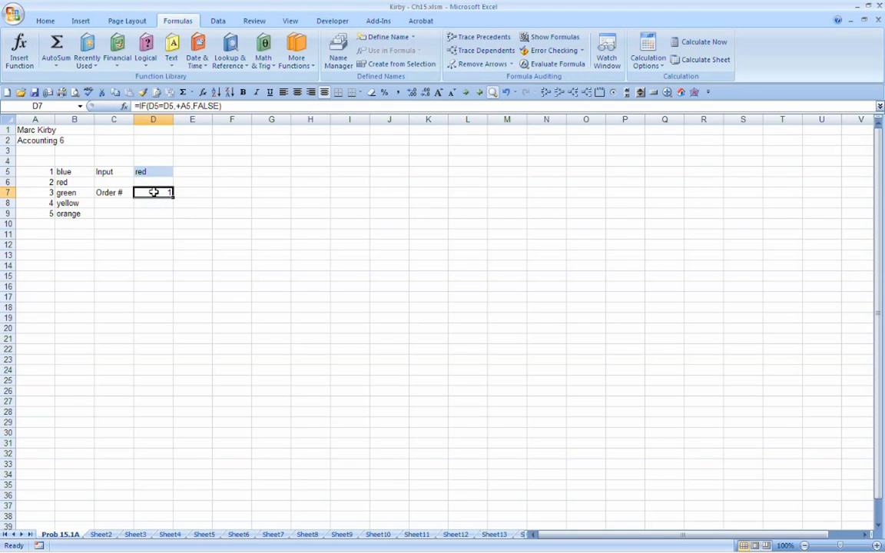
pyautogui.moveTo(451, 552)
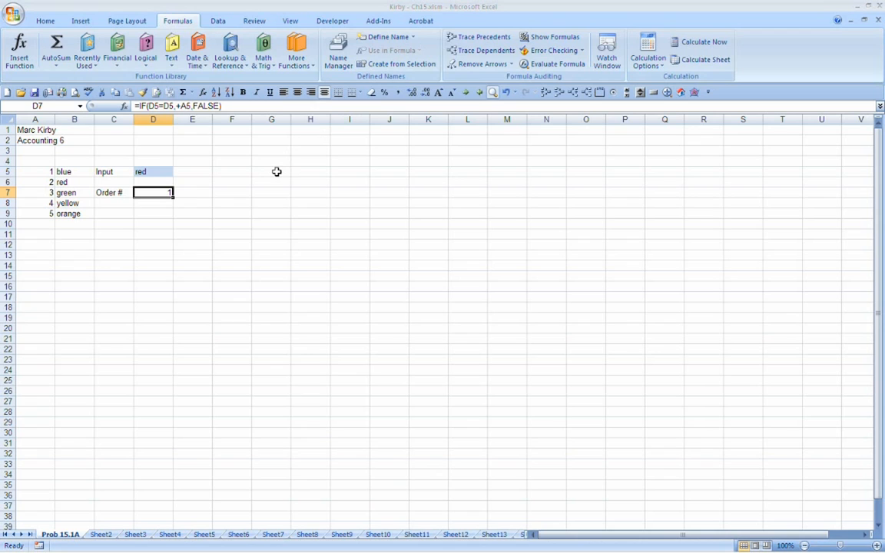
pyautogui.press('F2')
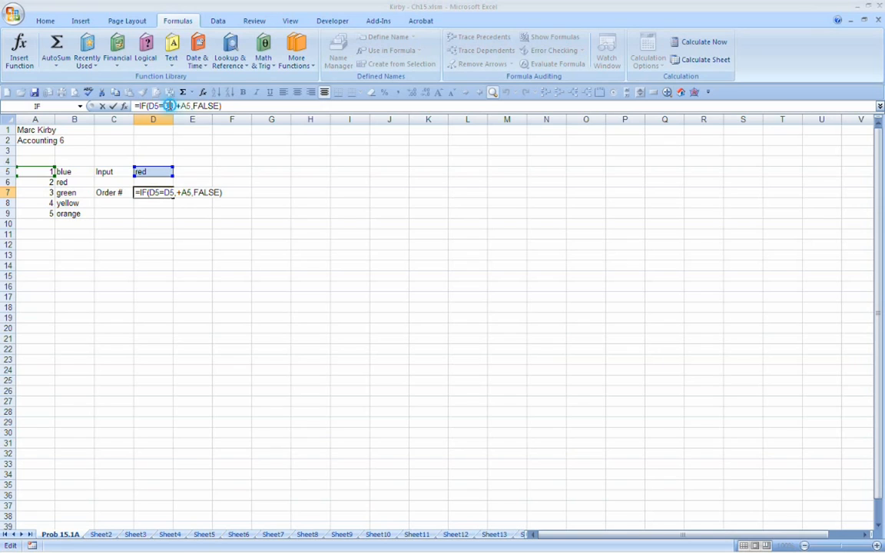
pyautogui.click(161, 105)
pyautogui.press('BackSpace')
pyautogui.write('b')
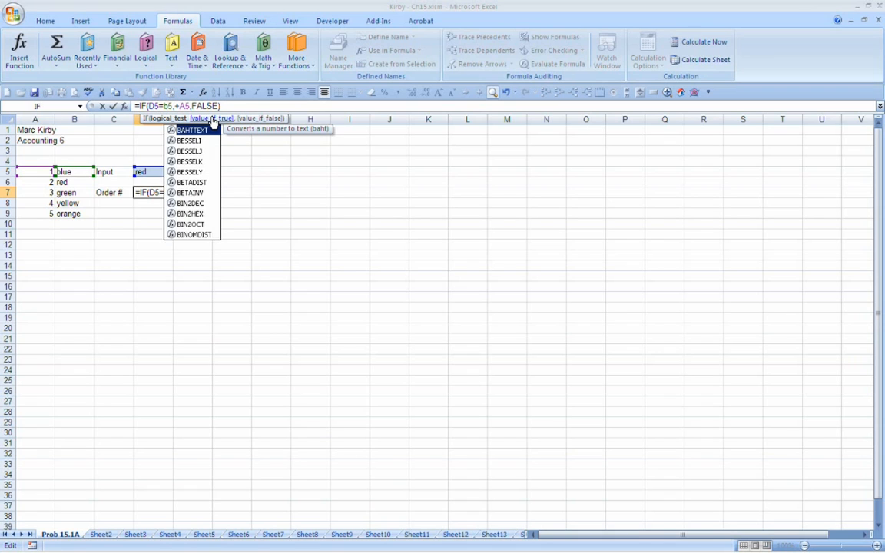
pyautogui.press('Return')
pyautogui.press('Up')
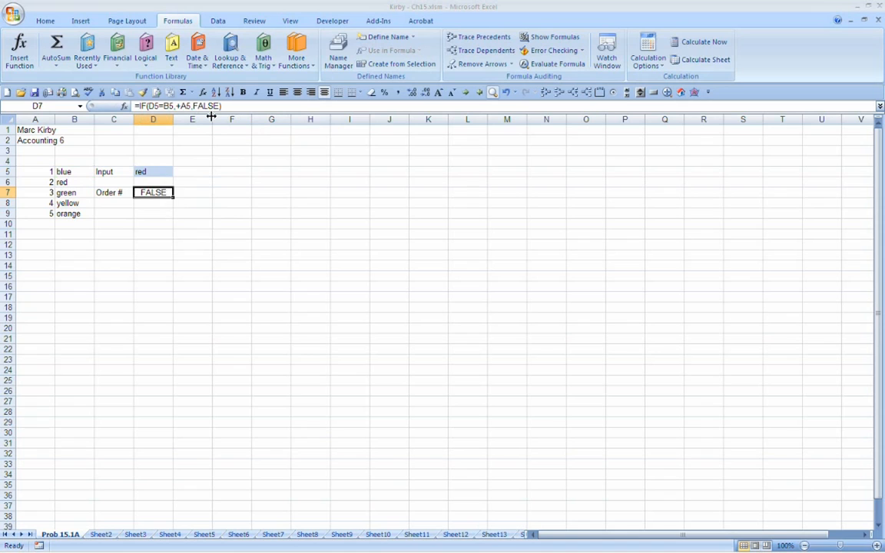
# Step: Check the cell references in D7's formula without changing it, and select the input cell D5
pyautogui.click(161, 106)
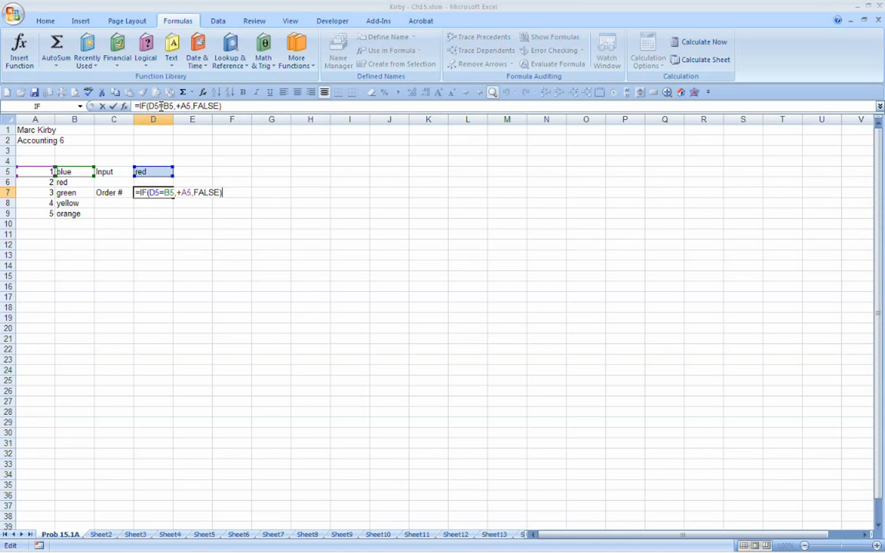
pyautogui.press('Escape')
pyautogui.click(143, 170)
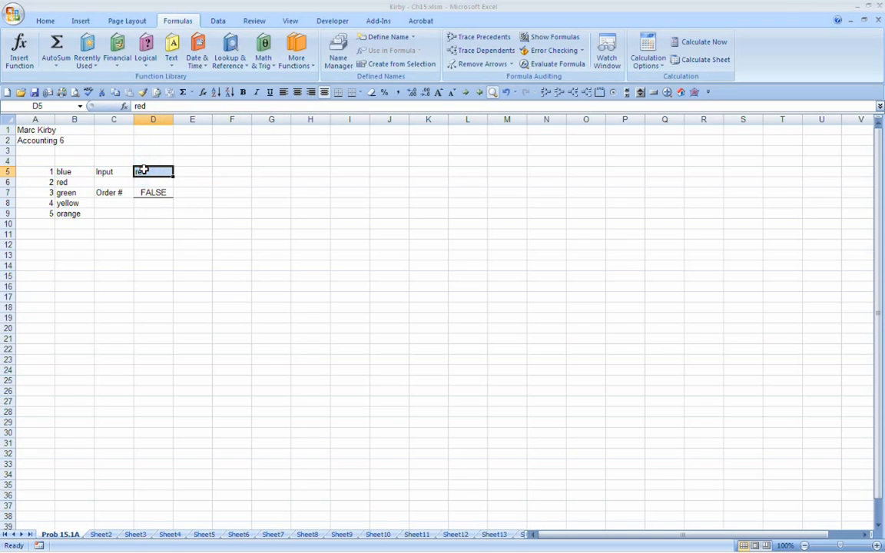
# Step: Replace the FALSE argument in D7's formula with the opening of a nested IF function
pyautogui.click(64, 171)
pyautogui.click(150, 192)
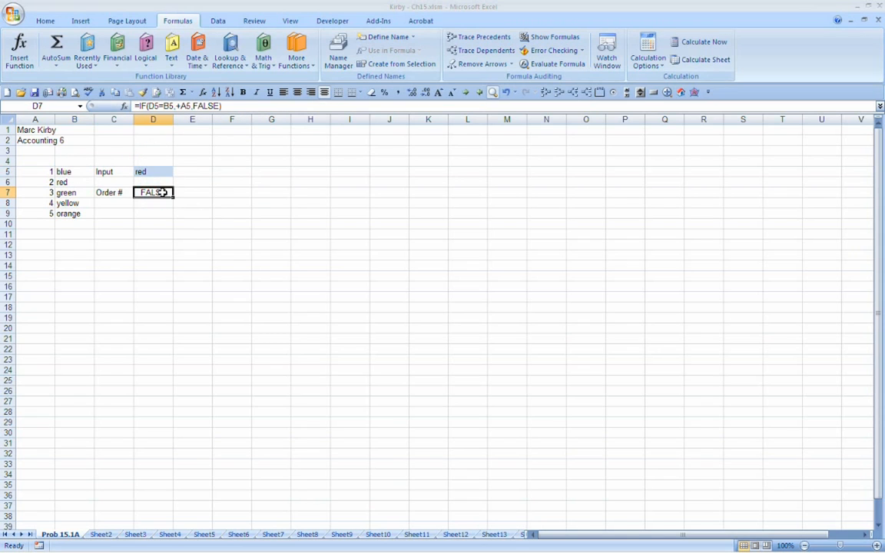
pyautogui.click(194, 107)
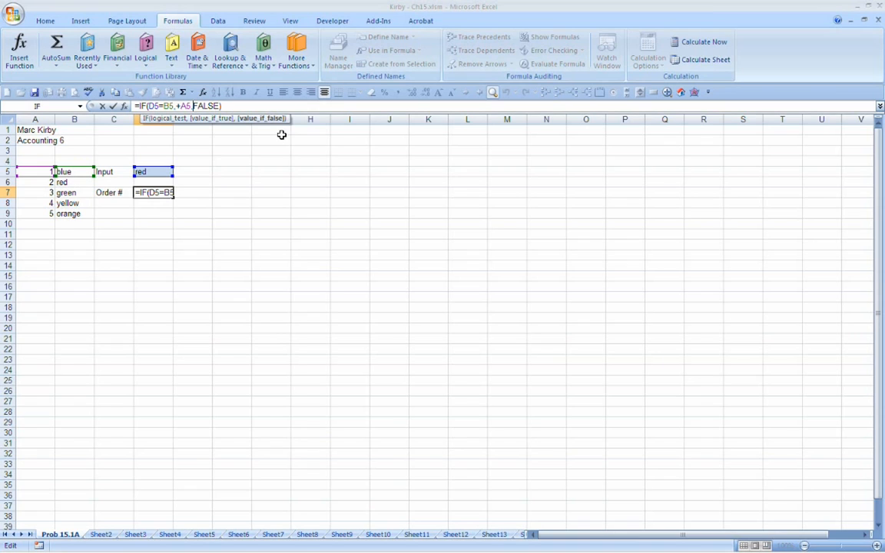
pyautogui.press('Delete')
pyautogui.press('Delete')
pyautogui.press('Delete')
pyautogui.press('Delete')
pyautogui.press('Delete')
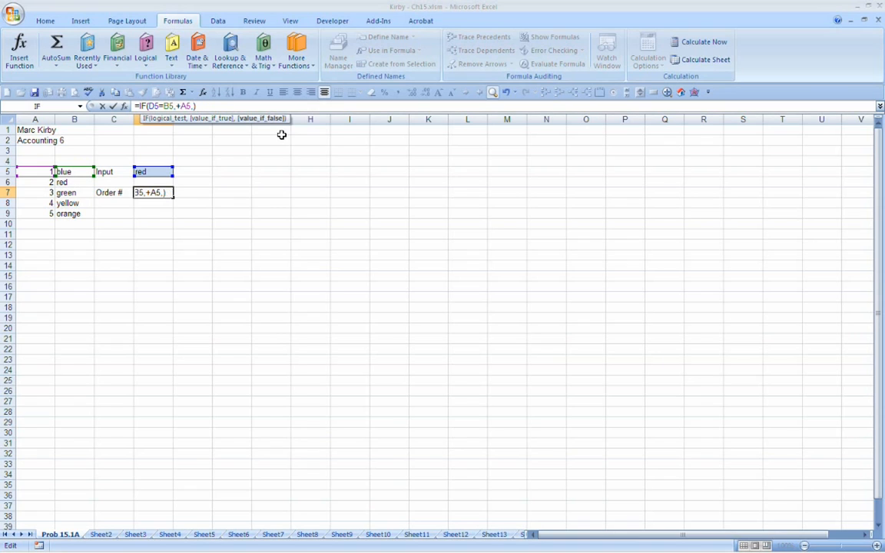
pyautogui.write('if')
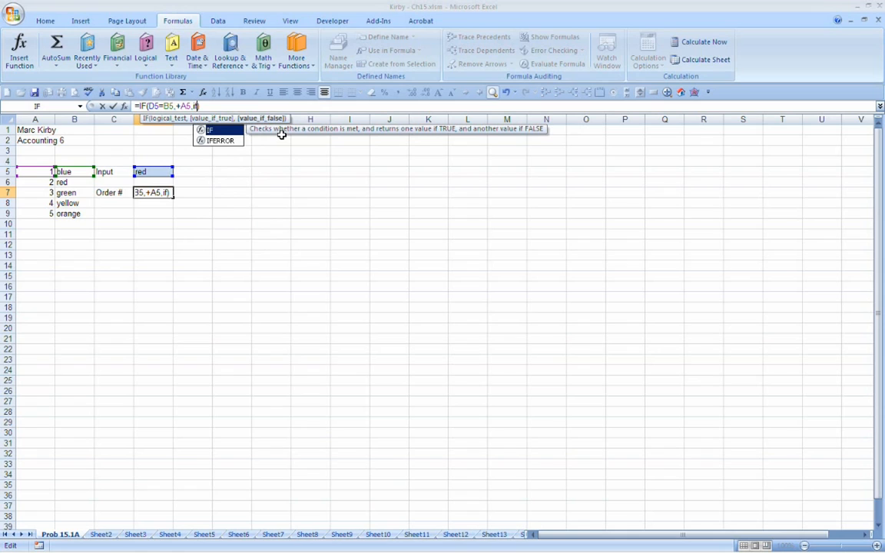
pyautogui.write('(')
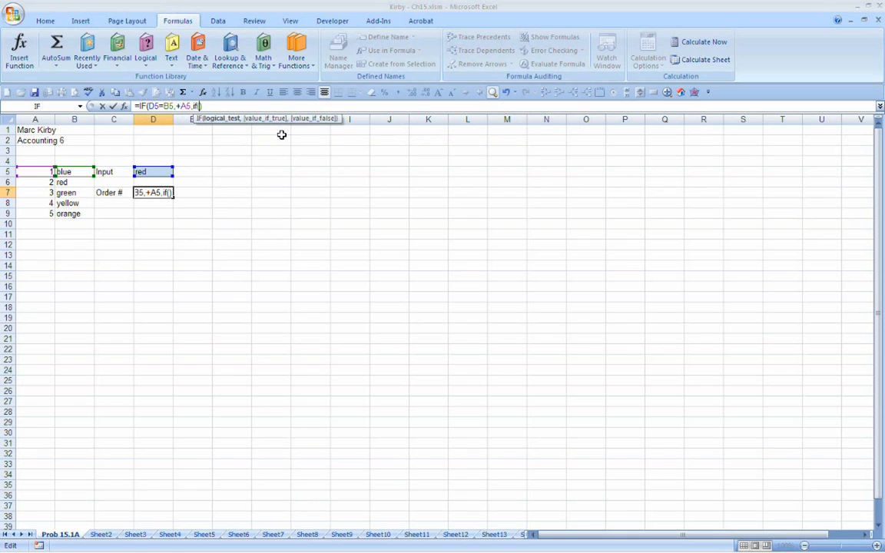
pyautogui.write('d5-c5')
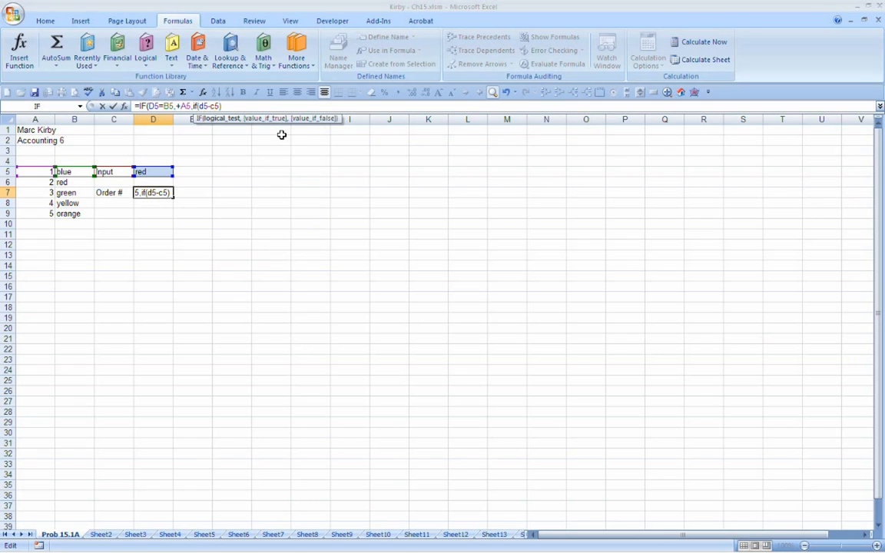
# Step: Enter d5=c5 as the logical test of the nested IF in D7's formula
pyautogui.press('BackSpace')
pyautogui.press('BackSpace')
pyautogui.press('BackSpace')
pyautogui.write('=c5,')
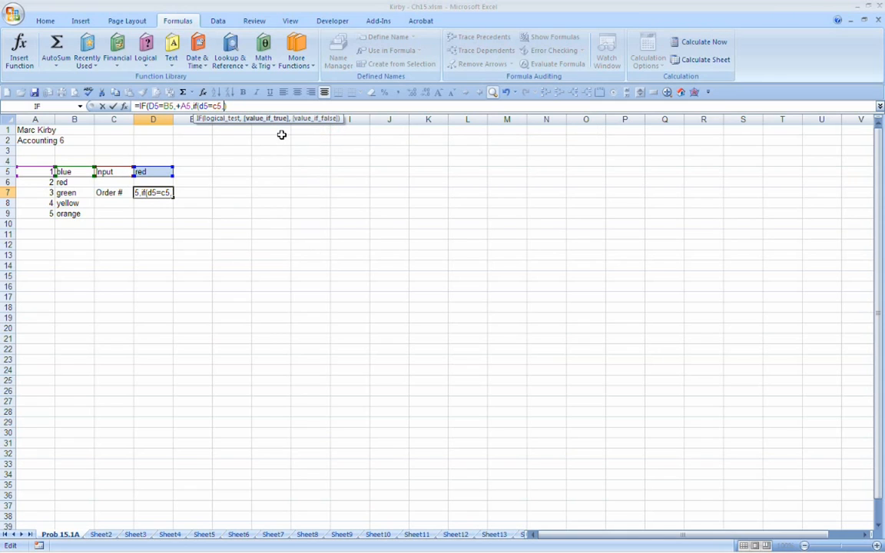
pyautogui.write('+a6')
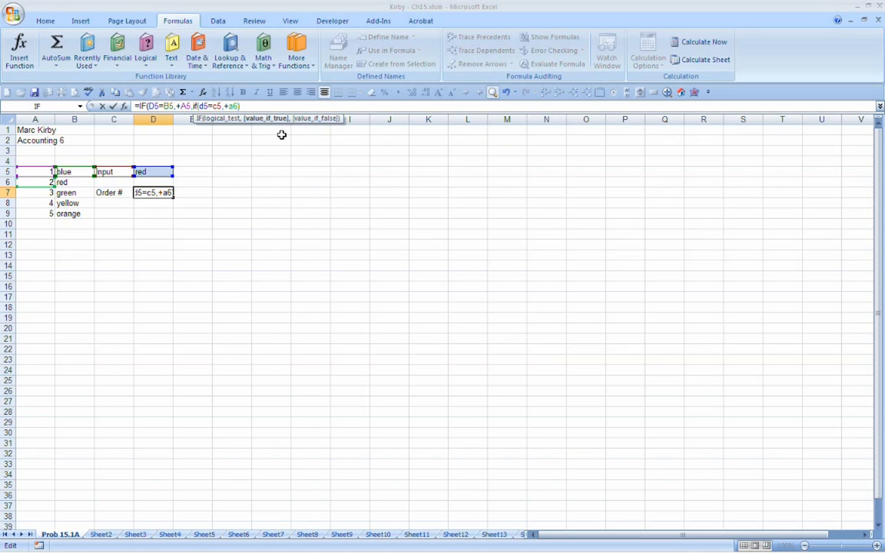
# Step: Set the nested IF's value if true to +a6 and correct its logical test to d5=b6
pyautogui.press('Left')
pyautogui.press('Left')
pyautogui.press('Left')
pyautogui.press('Left')
pyautogui.press('Left')
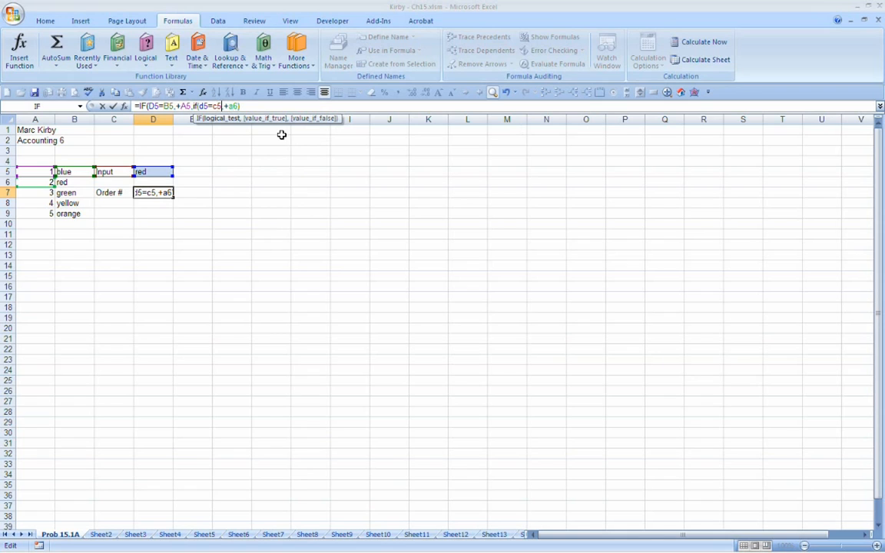
pyautogui.press('BackSpace')
pyautogui.press('BackSpace')
pyautogui.write('b')
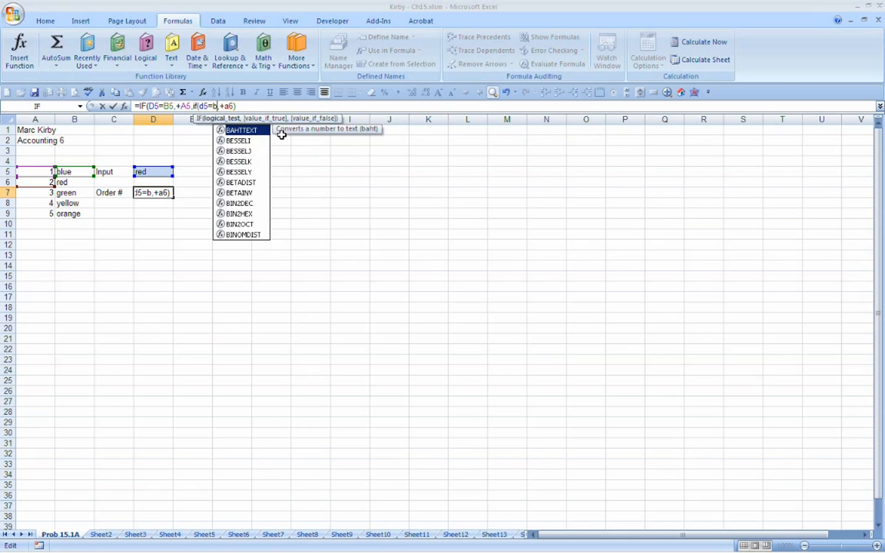
pyautogui.write('6')
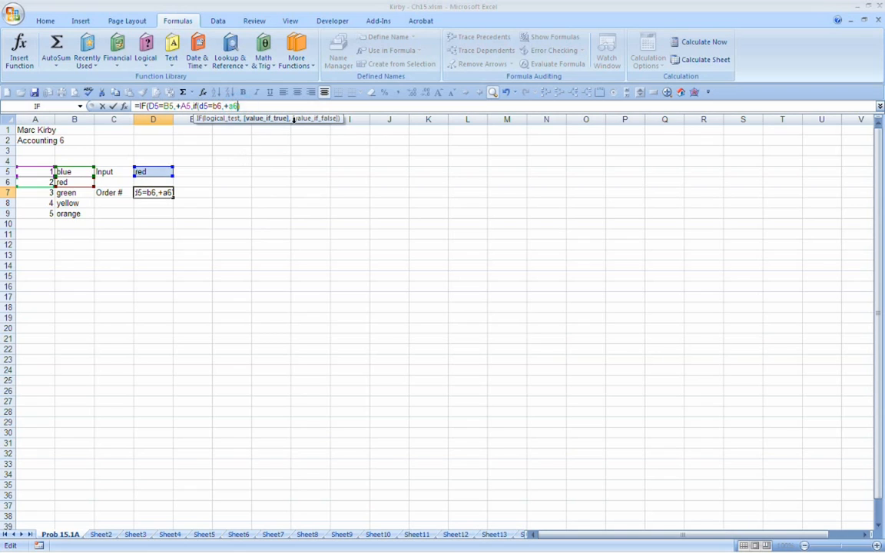
# Step: Set the nested IF's value if false to false, close both IF functions and enter the formula in D7
pyautogui.write(',)')
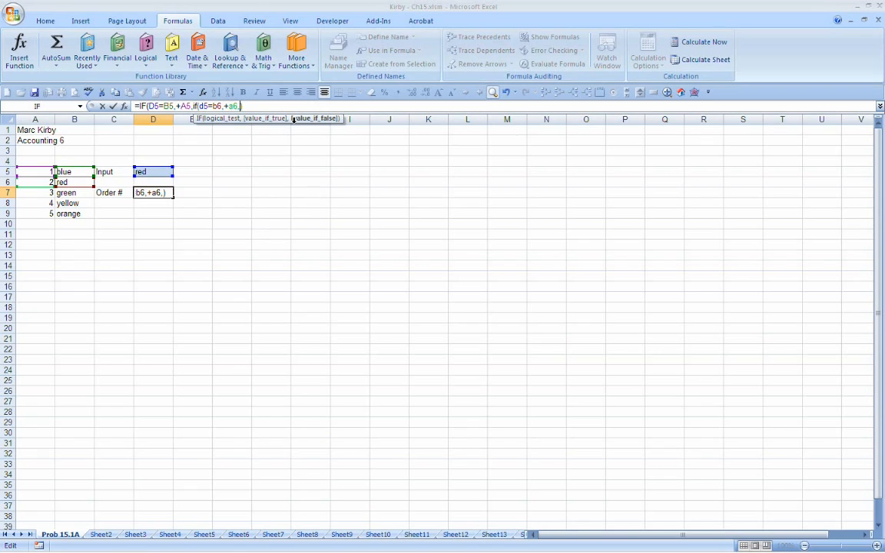
pyautogui.write('false')
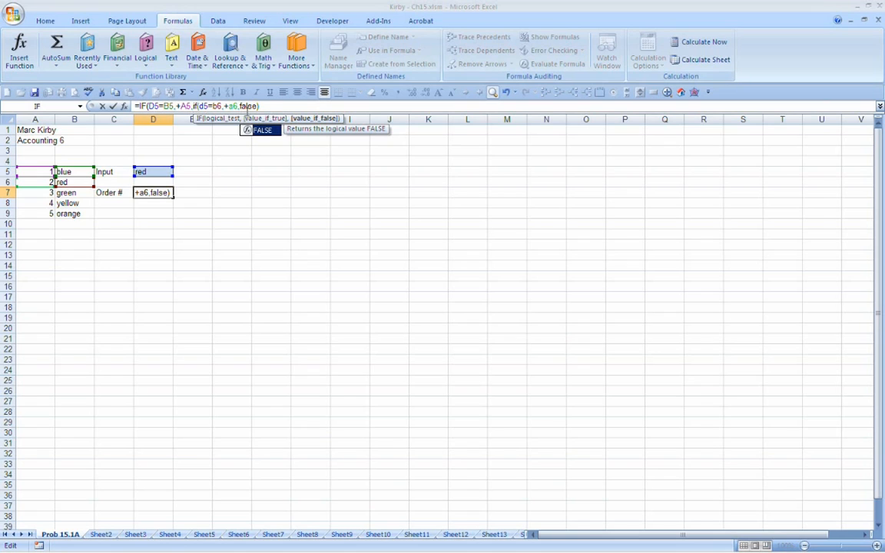
pyautogui.click(264, 108)
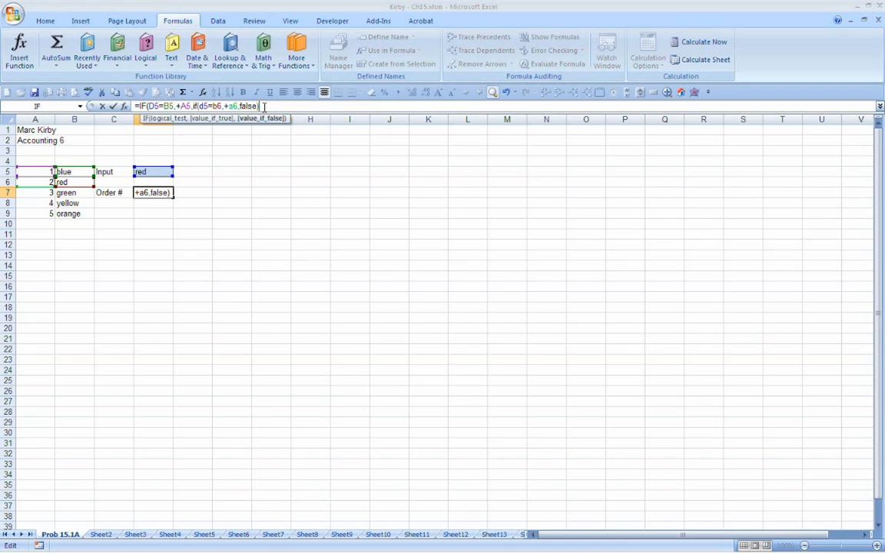
pyautogui.write(')')
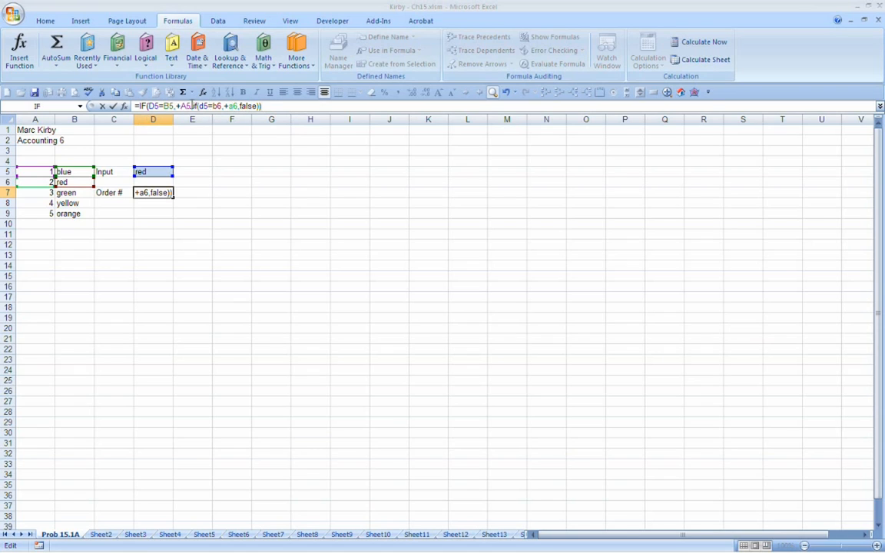
pyautogui.press('Return')
pyautogui.press('Up')
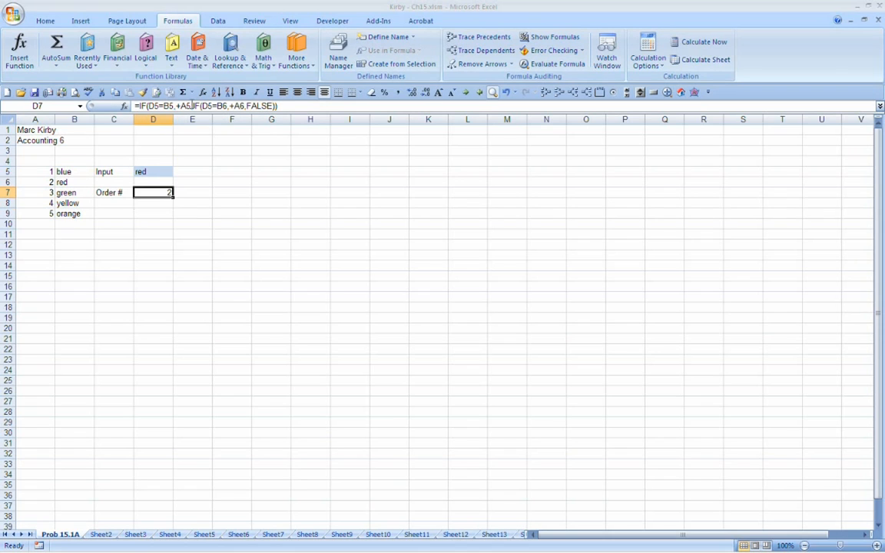
# Step: Enter D7's formula with its final closing parenthesis missing and accept Excel's proposed correction
pyautogui.press('F2')
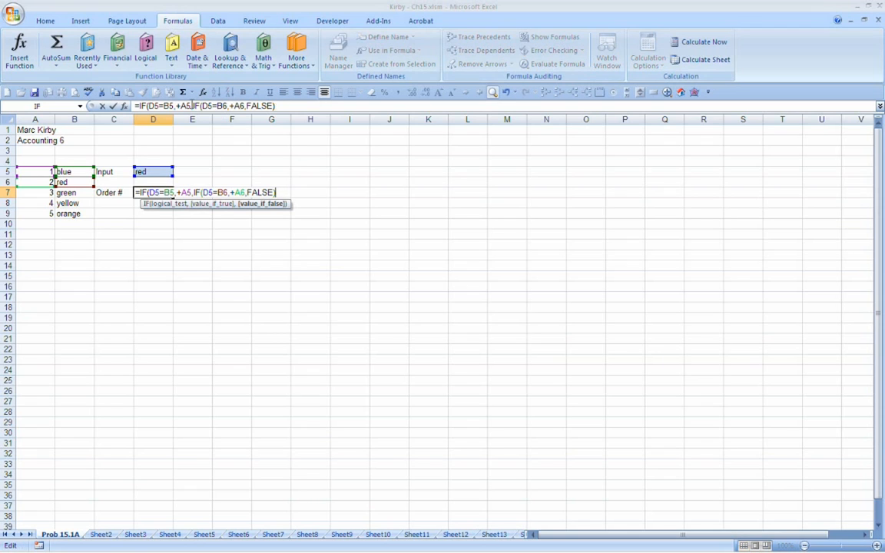
pyautogui.press('Return')
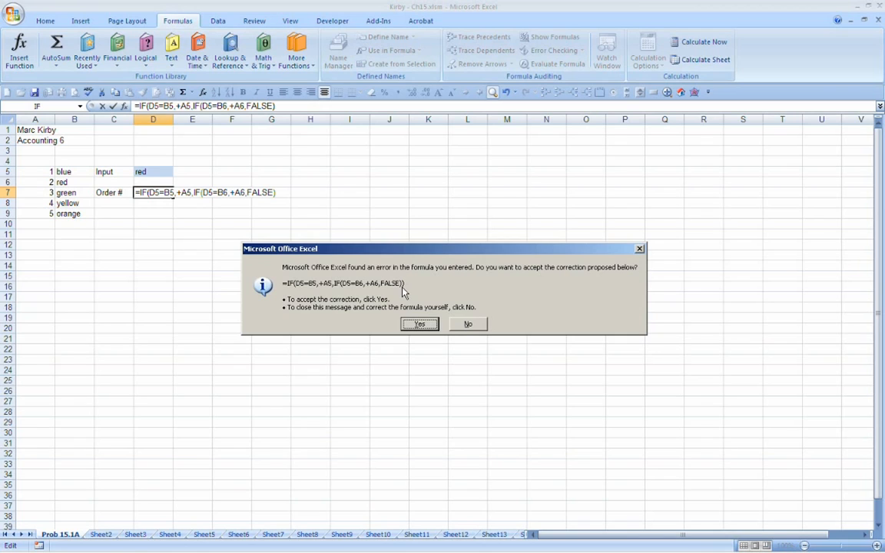
pyautogui.click(418, 324)
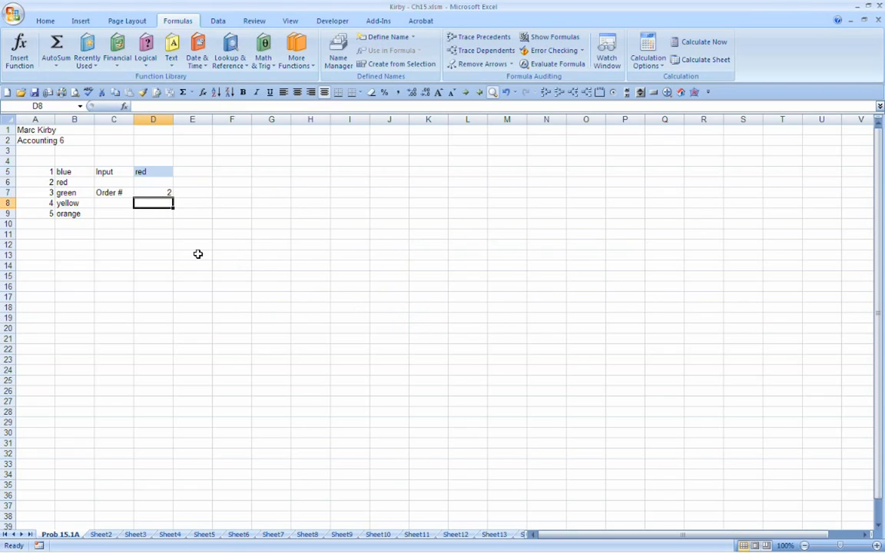
# Step: Review the input in D5 and the two nested IF functions in D7's formula
pyautogui.click(159, 172)
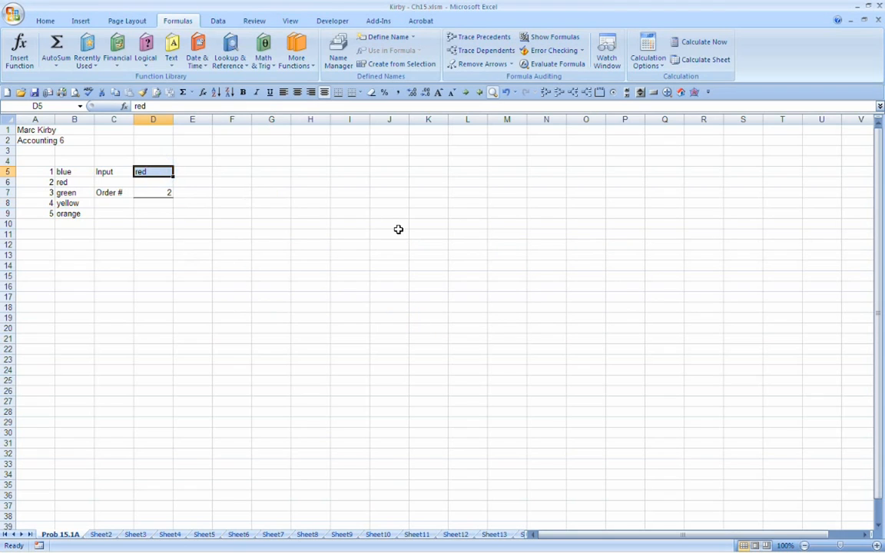
pyautogui.press('Return')
pyautogui.press('Down')
pyautogui.press('F2')
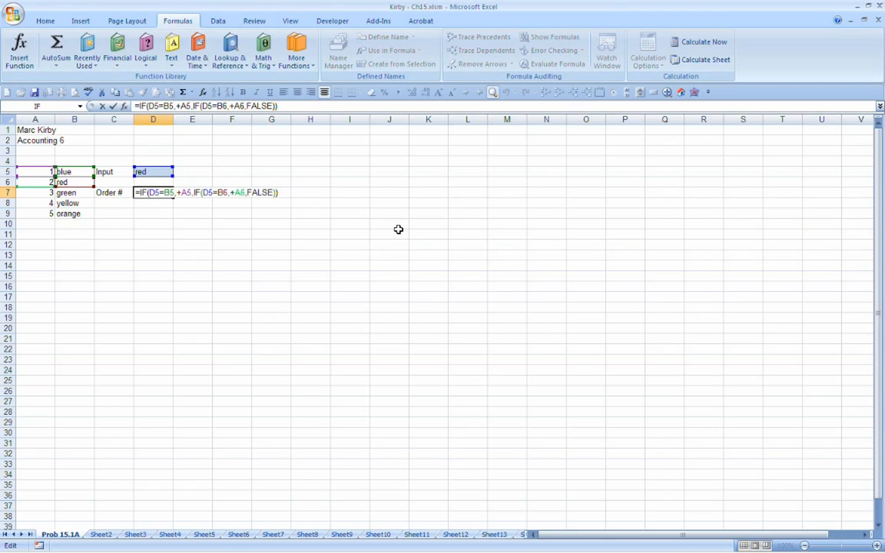
pyautogui.click(198, 193)
pyautogui.press('Return')
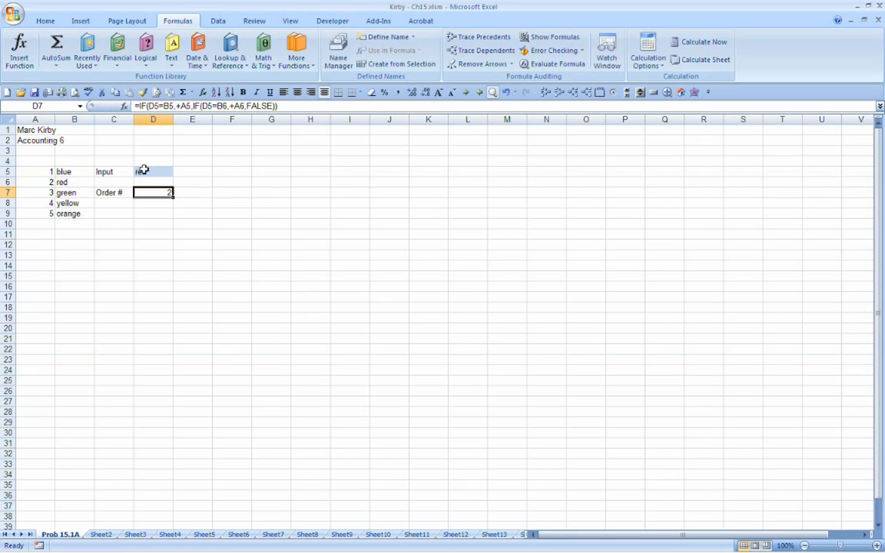
# Step: Test D7's formula by entering blue, red and green in turn as the input color in D5
pyautogui.click(142, 170)
pyautogui.write('blue')
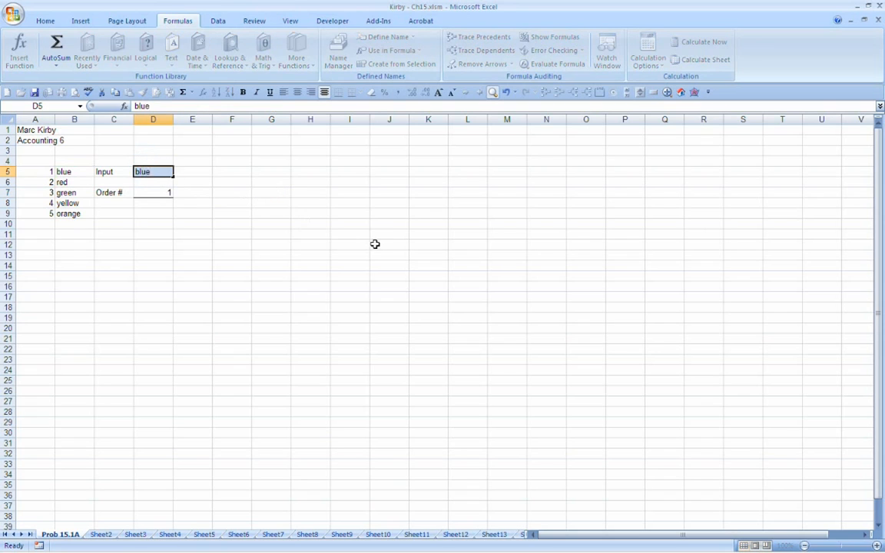
pyautogui.press('Return')
pyautogui.press('Up')
pyautogui.write('red')
pyautogui.press('Return')
pyautogui.press('Up')
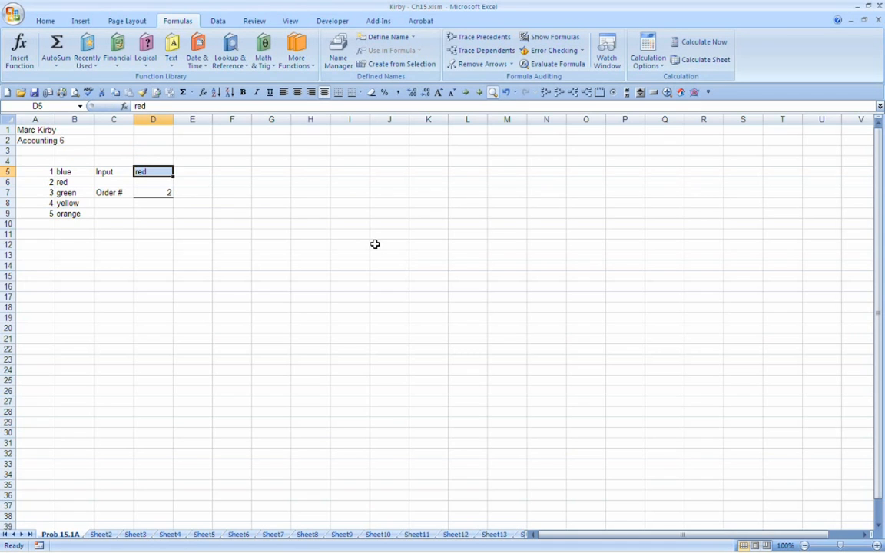
pyautogui.write('green')
pyautogui.press('Return')
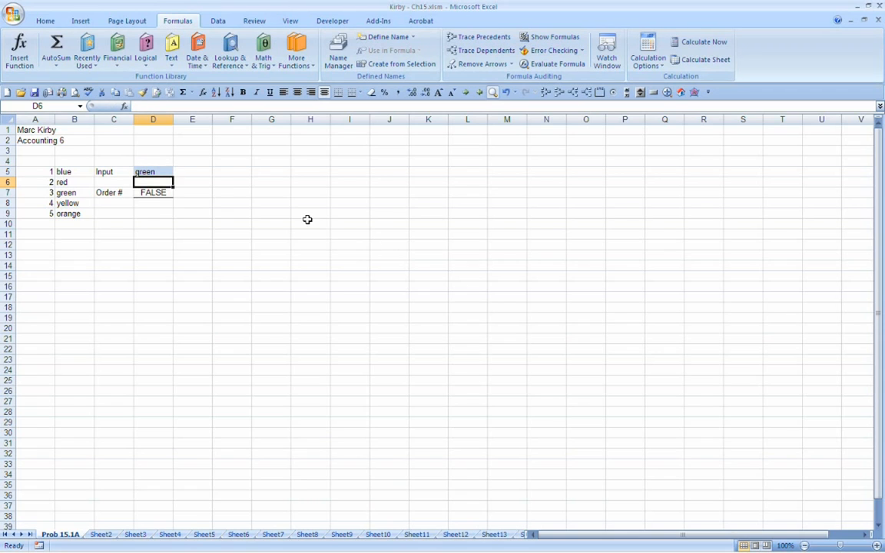
# Step: Review the listed colors in B5 to B7 and replace FALSE in D7's formula with the opening of a third nested IF
pyautogui.press('Down')
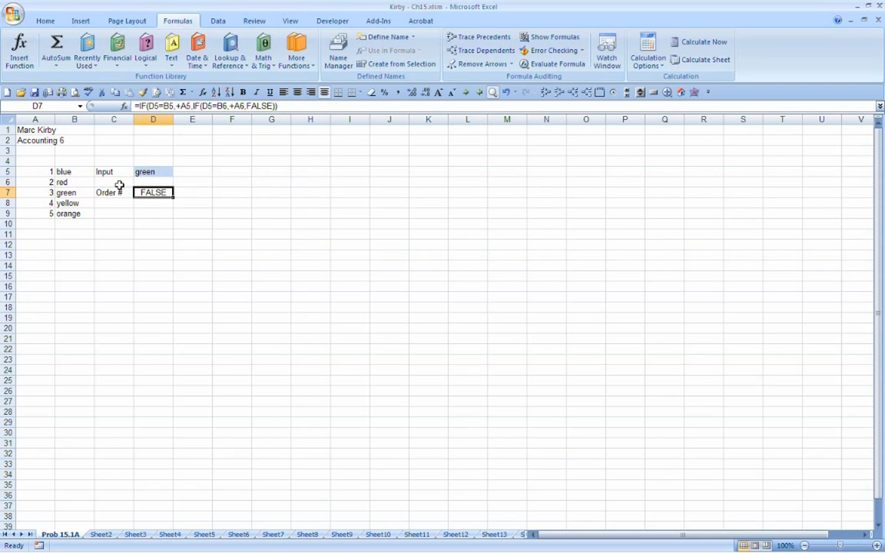
pyautogui.click(69, 171)
pyautogui.click(71, 182)
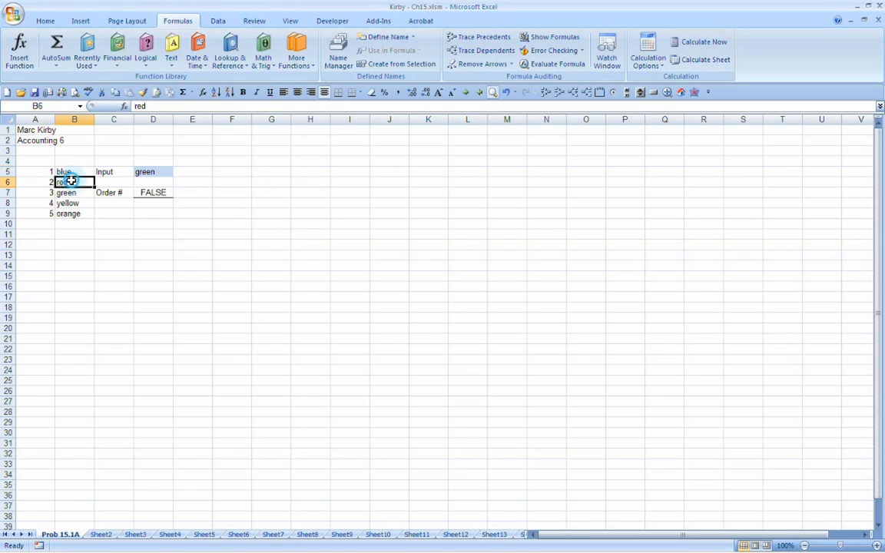
pyautogui.click(68, 192)
pyautogui.click(148, 196)
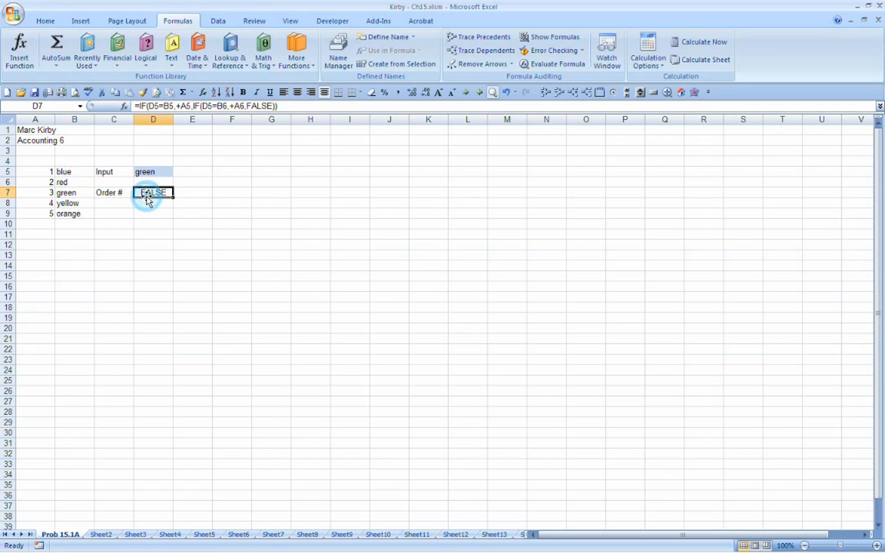
pyautogui.doubleClick(147, 197)
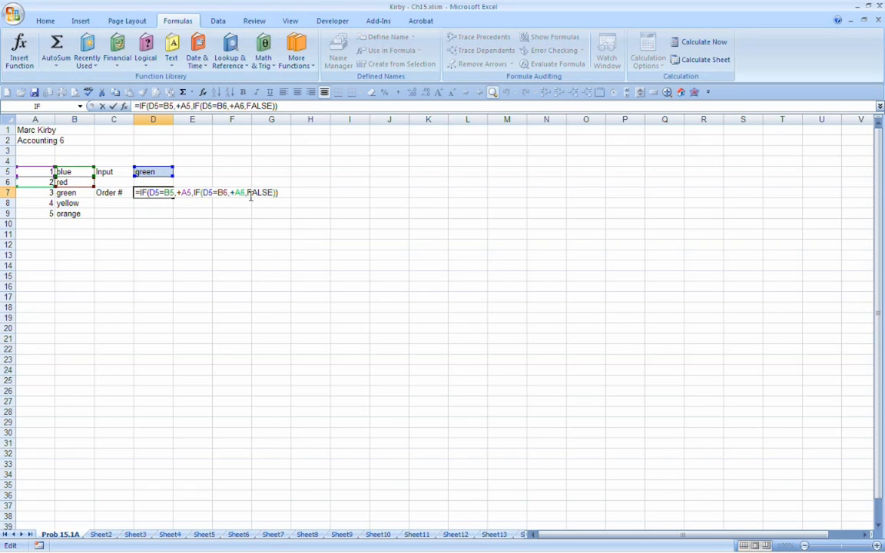
pyautogui.press('Left')
pyautogui.press('Left')
pyautogui.press('Left')
pyautogui.press('Left')
pyautogui.press('Left')
pyautogui.press('Left')
pyautogui.press('Left')
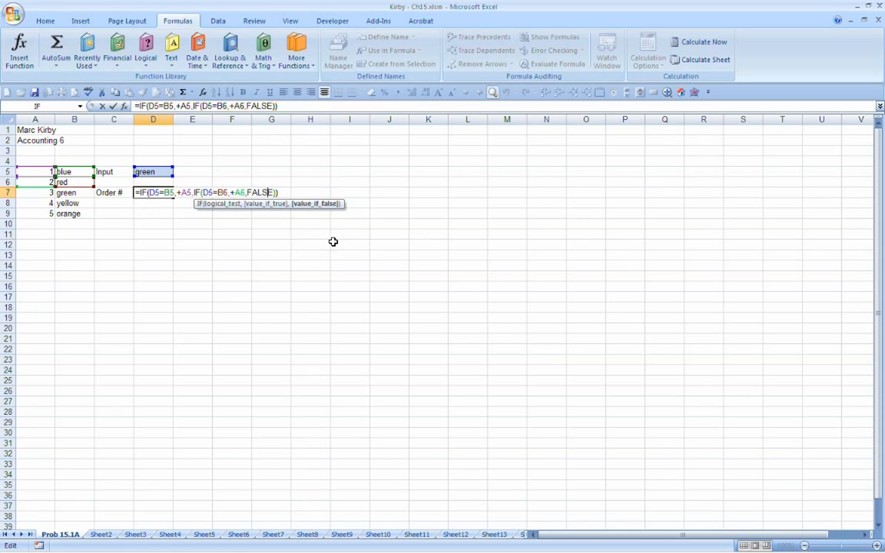
pyautogui.press('Delete')
pyautogui.press('Delete')
pyautogui.press('Delete')
pyautogui.press('Delete')
pyautogui.press('Delete')
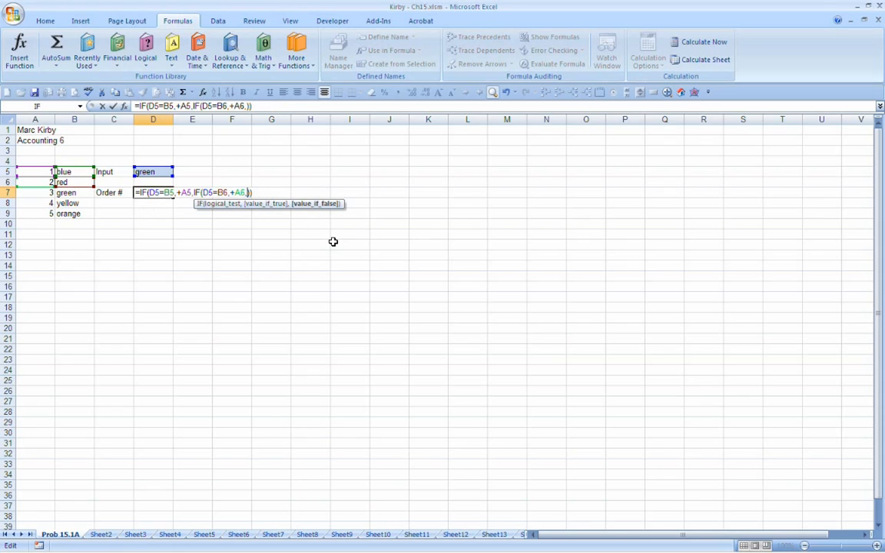
pyautogui.write('if')
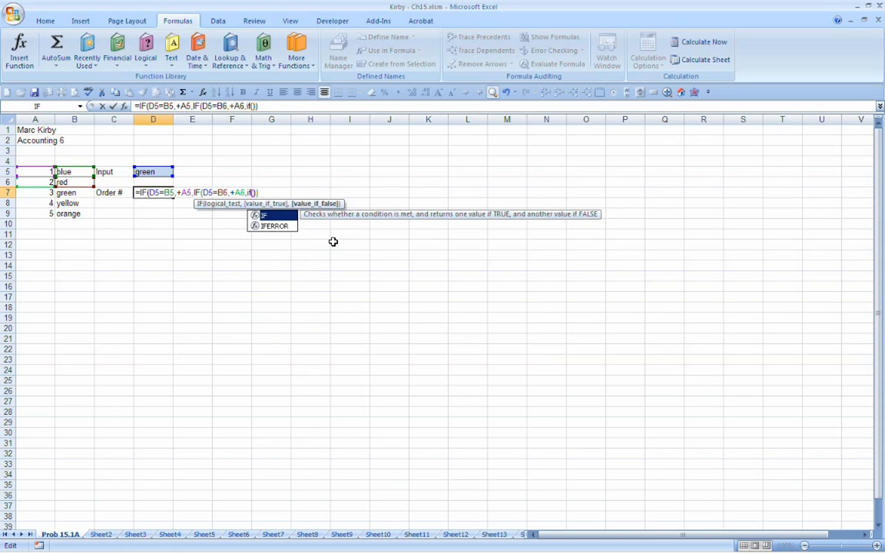
pyautogui.write('(')
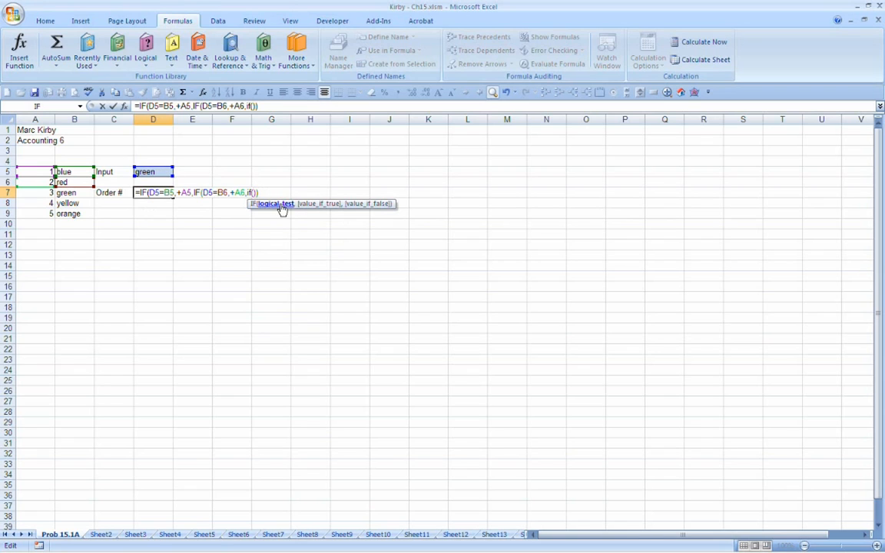
pyautogui.write('d5=b7')
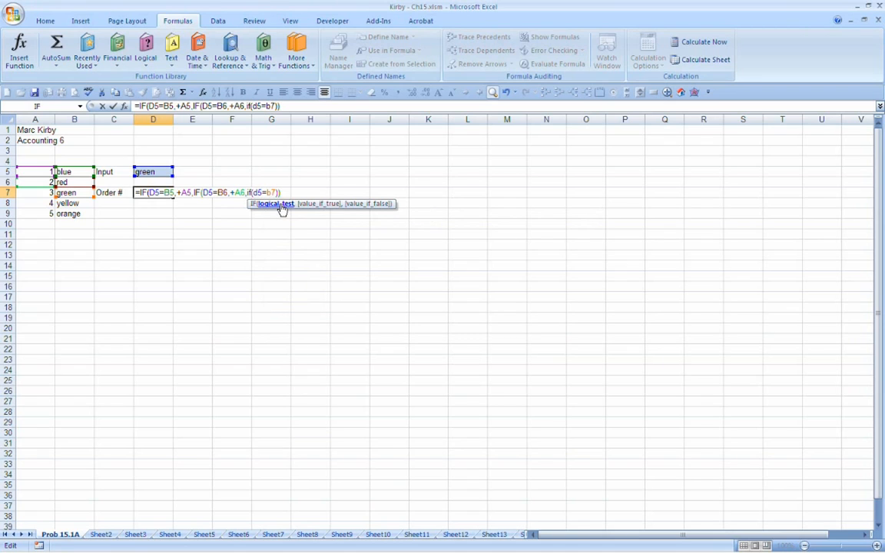
pyautogui.write(',')
# Step: Complete the third nested IF in D7 to return A7 when D5 equals B7, otherwise FALSE, with its closing parenthesis
pyautogui.write('+a')
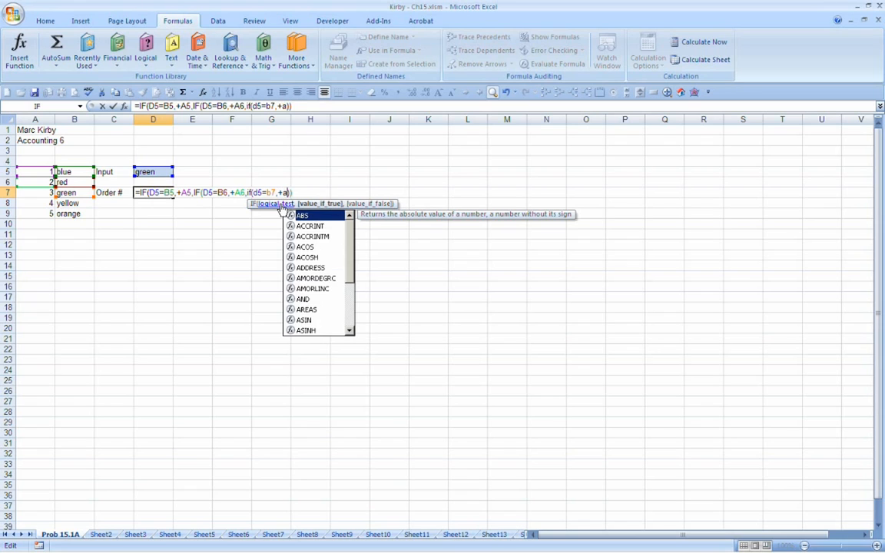
pyautogui.write('7,')
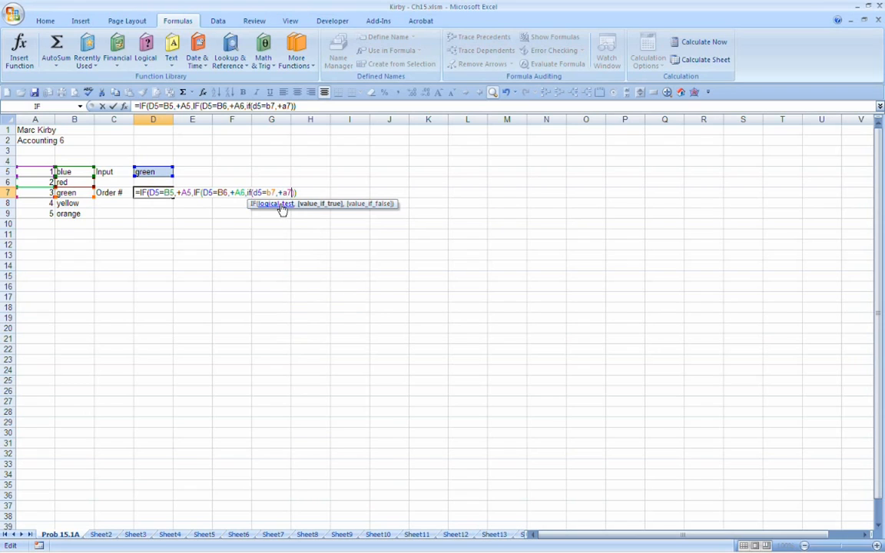
pyautogui.write('false')
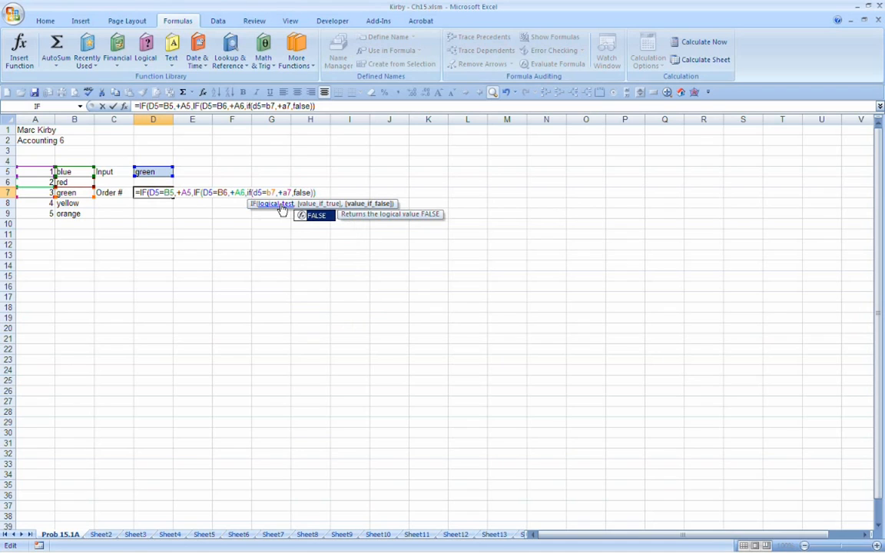
pyautogui.write(')')
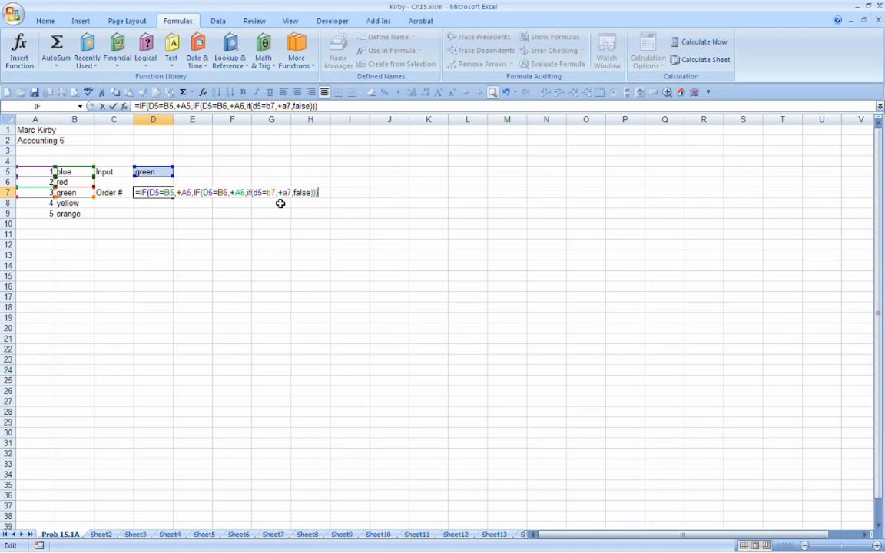
pyautogui.press('Return')
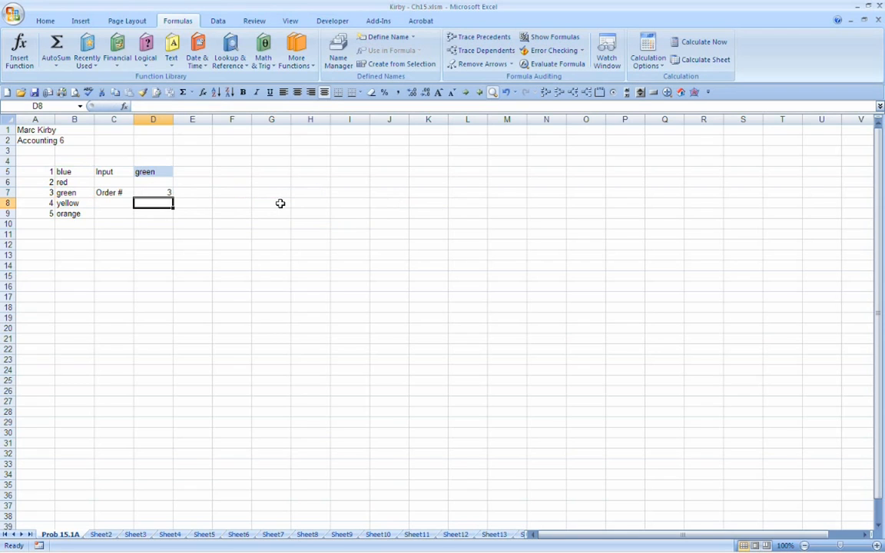
# Step: Test D7's three-level formula by entering blue, red and green in turn in D5
pyautogui.press('Up')
pyautogui.press('Up')
pyautogui.press('Up')
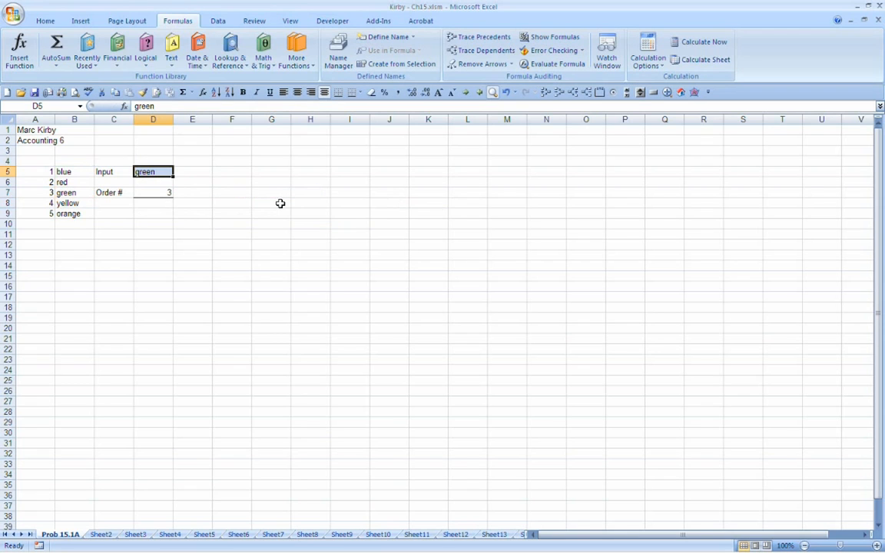
pyautogui.write('blue')
pyautogui.press('Return')
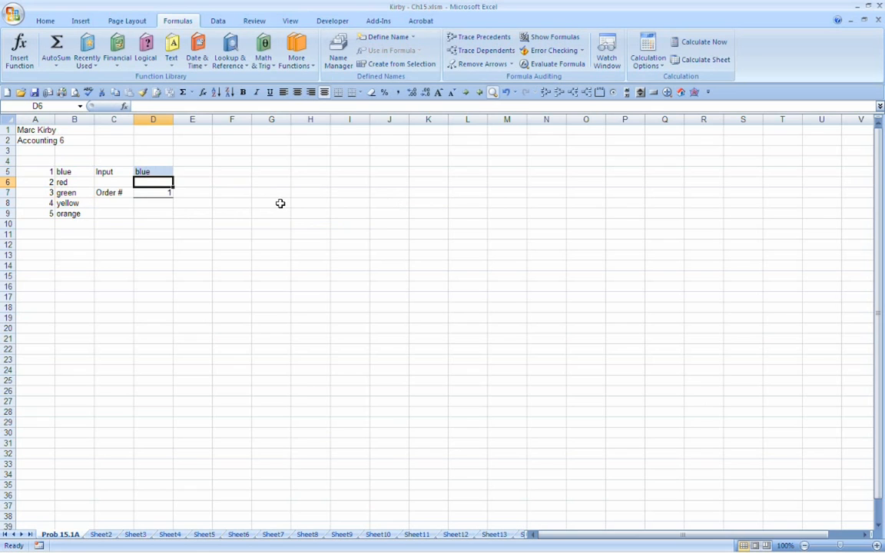
pyautogui.press('Up')
pyautogui.press('Delete')
pyautogui.write('red')
pyautogui.press('Return')
pyautogui.press('Up')
pyautogui.write('green')
pyautogui.press('Return')
# Step: Test D7's formula with the misspelled color gren in D5, and restore the input to green
pyautogui.press('Up')
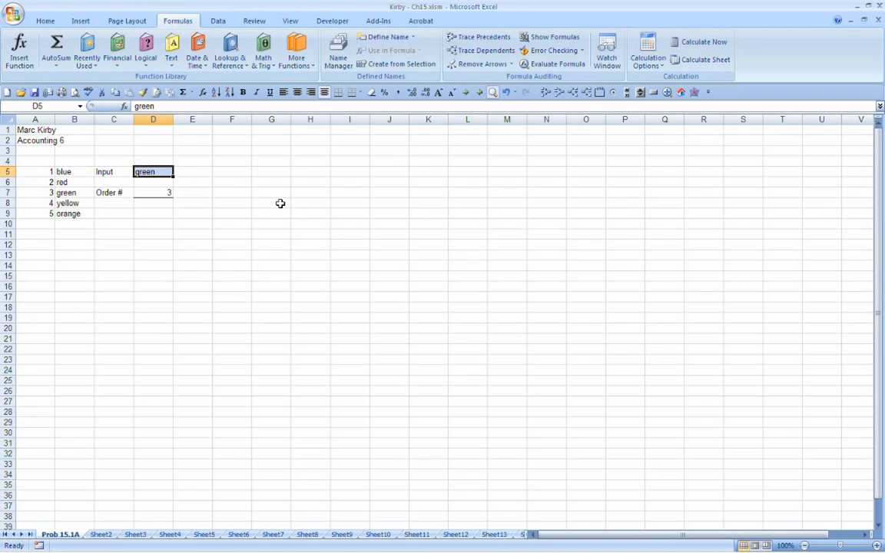
pyautogui.write('g')
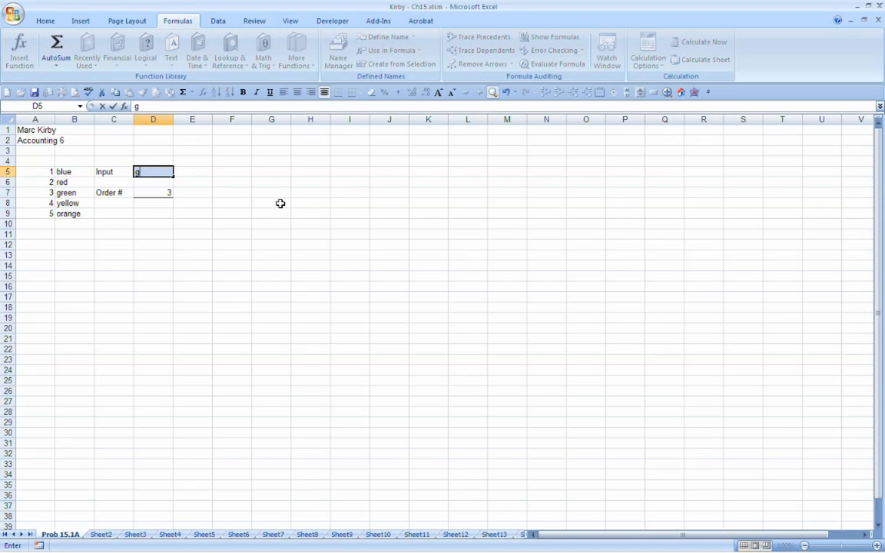
pyautogui.write('ren')
pyautogui.press('Return')
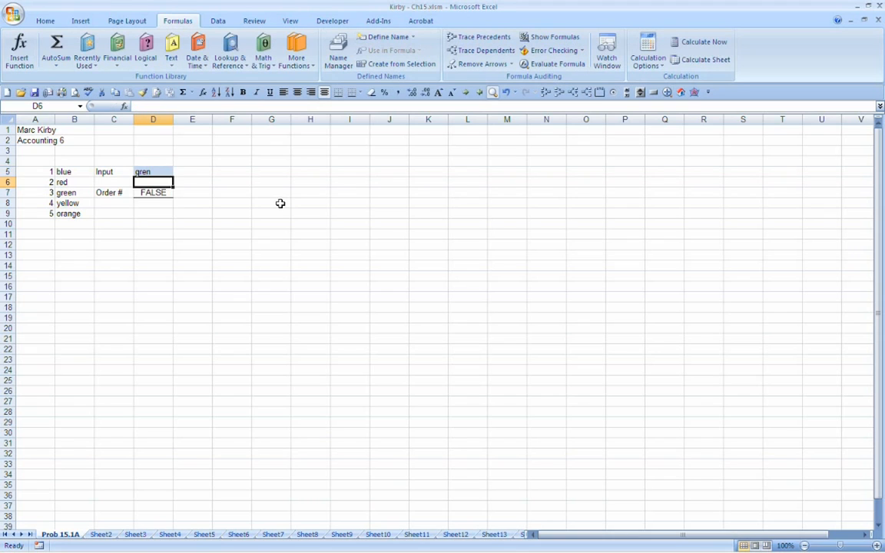
pyautogui.press('Up')
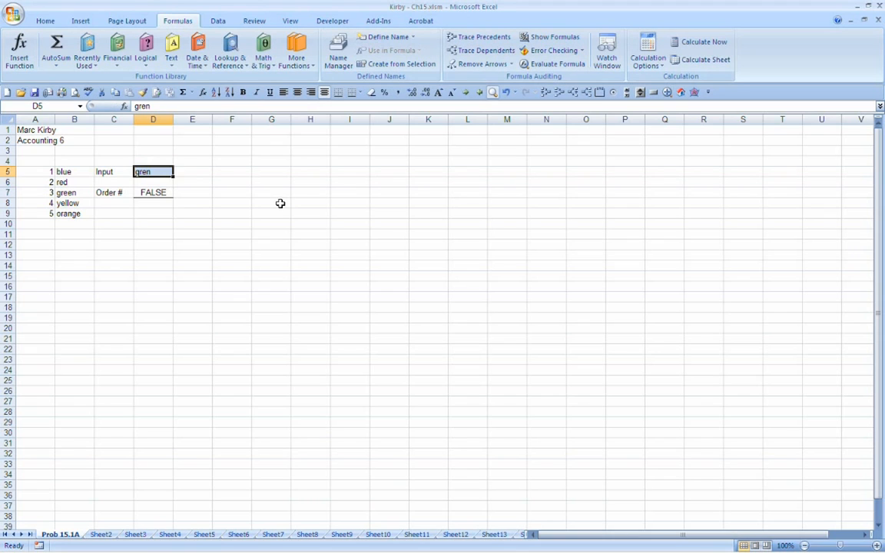
pyautogui.write('green')
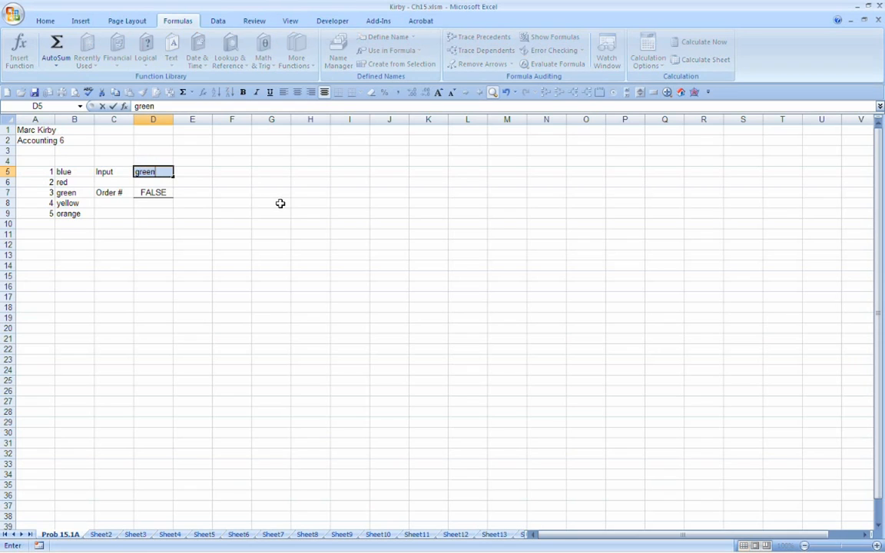
pyautogui.press('Return')
# Step: Replace FALSE in D7's formula with a fourth nested IF that returns A8 when D5 equals B8
pyautogui.press('Down')
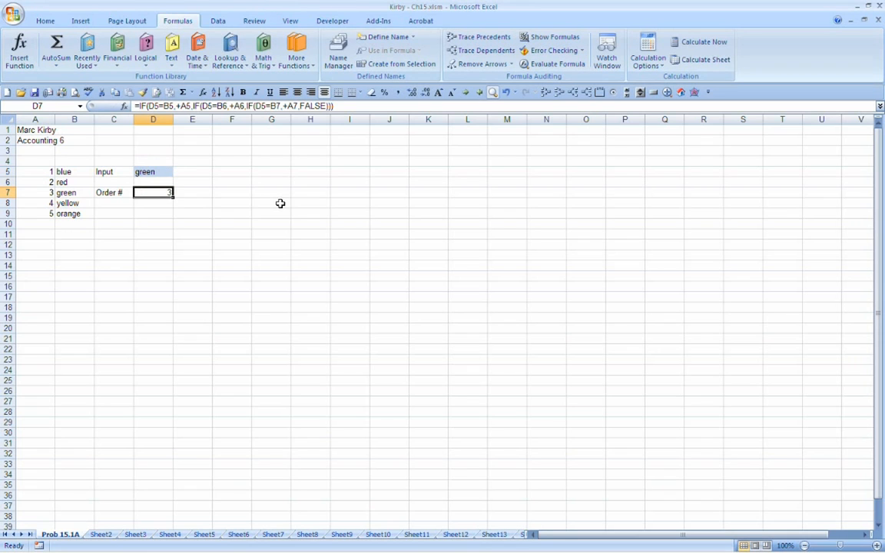
pyautogui.press('F2')
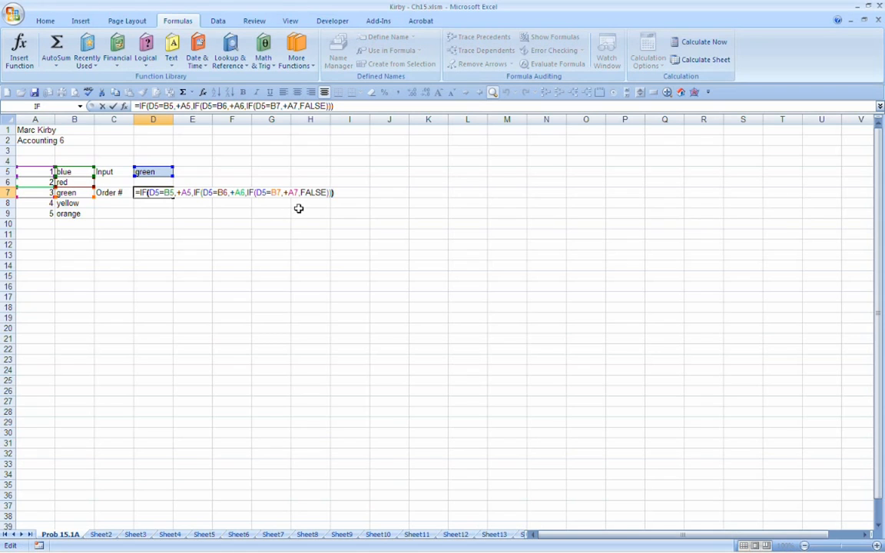
pyautogui.press('Left')
pyautogui.press('Left')
pyautogui.press('Left')
pyautogui.press('Left')
pyautogui.press('Delete')
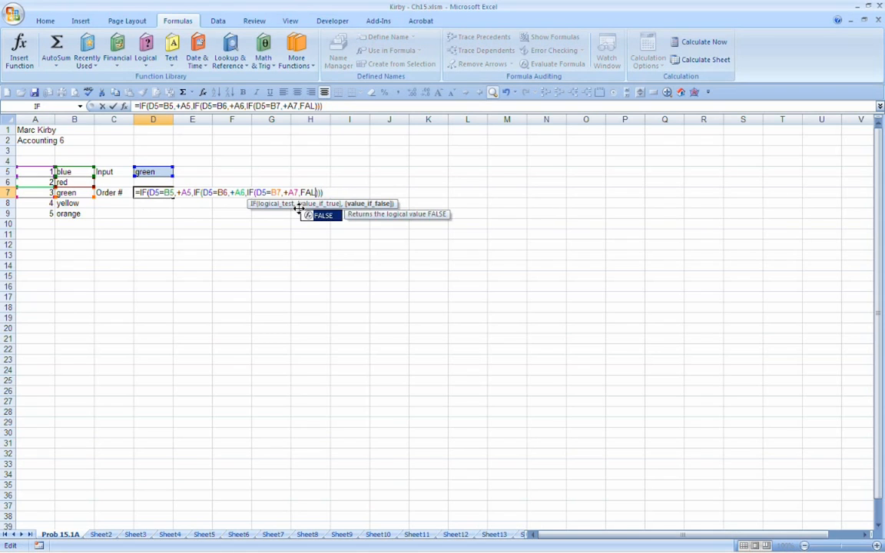
pyautogui.press('BackSpace')
pyautogui.press('BackSpace')
pyautogui.press('BackSpace')
pyautogui.press('BackSpace')
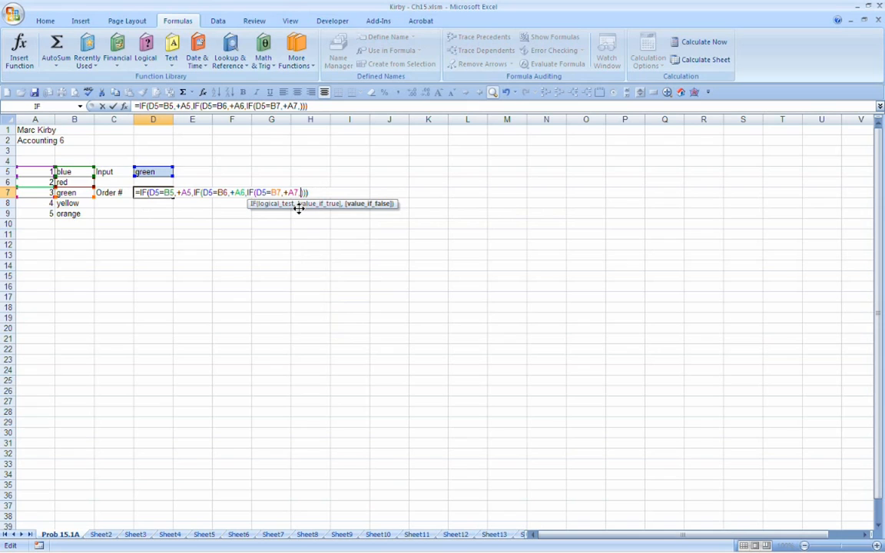
pyautogui.write('if(d')
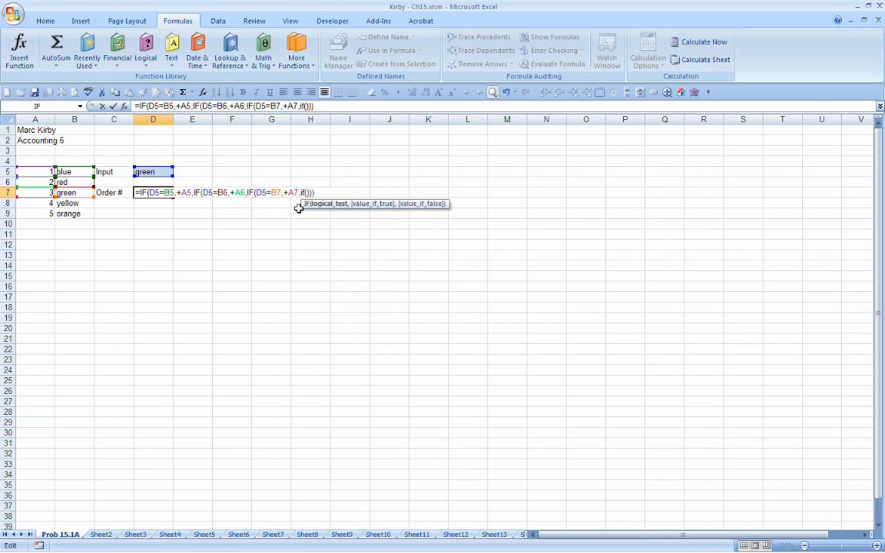
pyautogui.write('5=b8,')
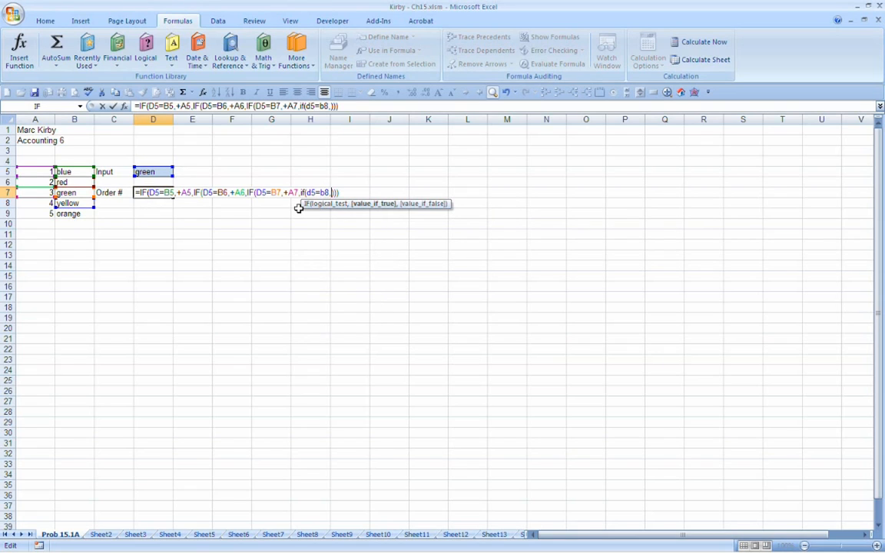
pyautogui.write('+a8,')
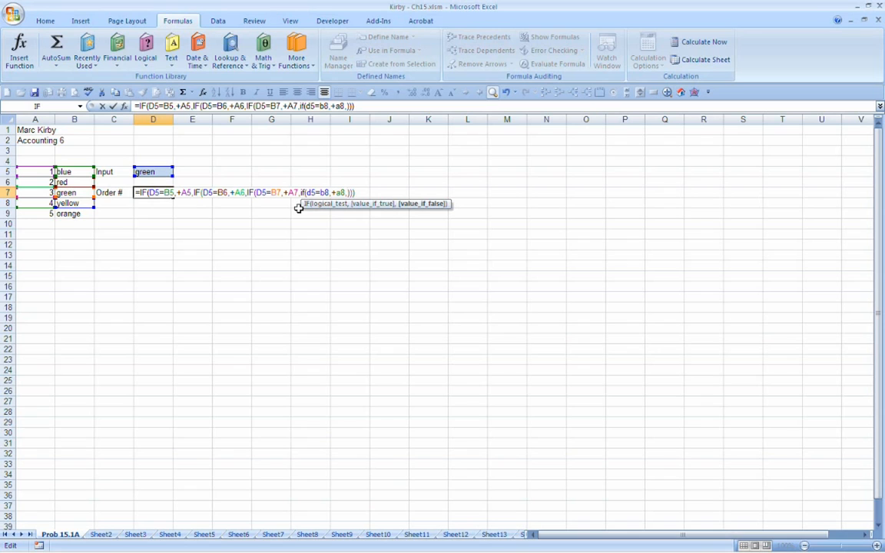
# Step: Add a fifth nested IF to D7's formula that returns A9 when D5 equals B9, otherwise the text "no matches"
pyautogui.write('if')
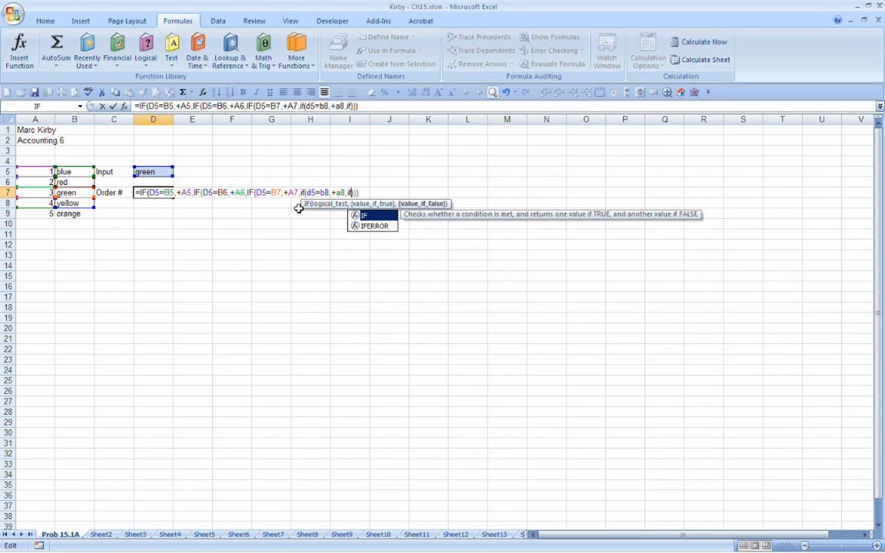
pyautogui.write('(')
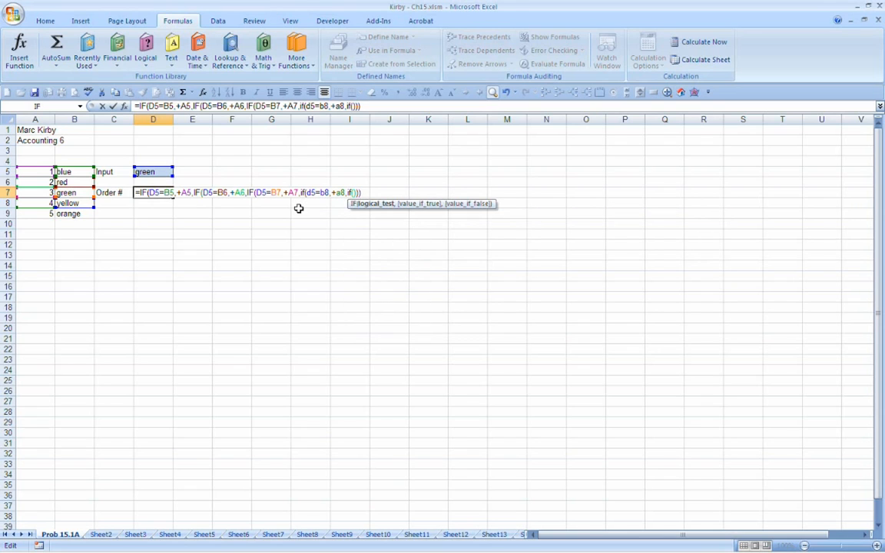
pyautogui.write('d5=b9')
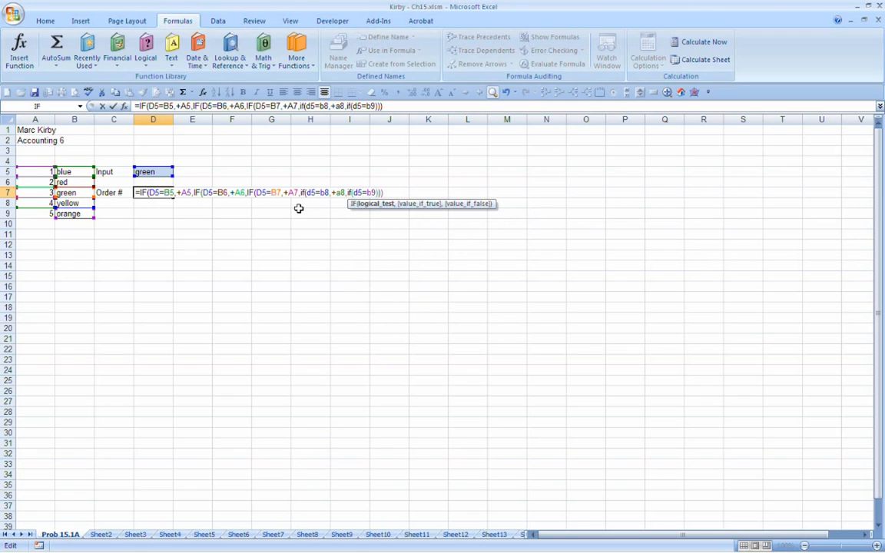
pyautogui.write(',')
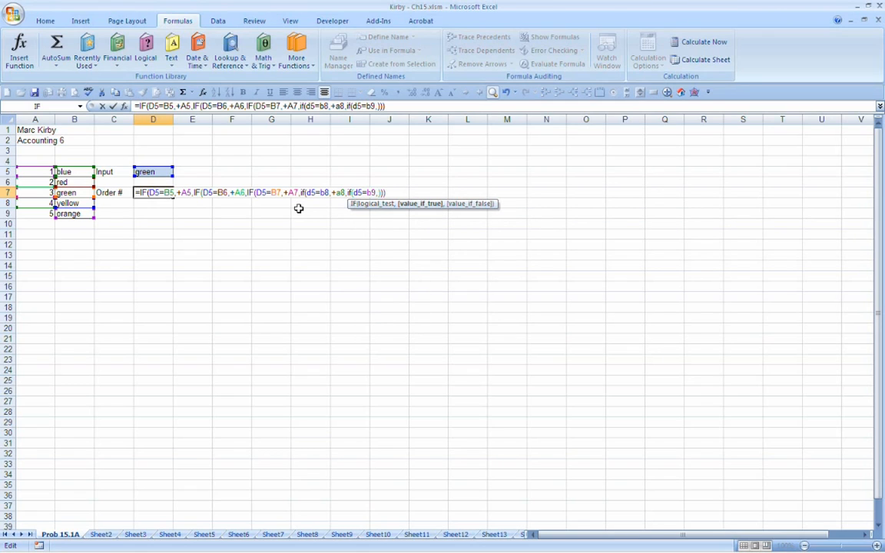
pyautogui.write('+a9,')
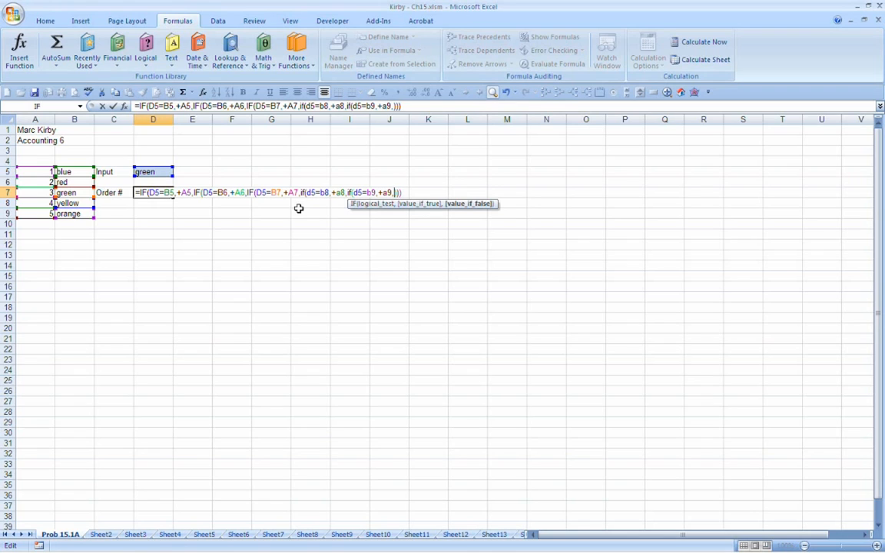
pyautogui.write('"no m')
pyautogui.write('atches')
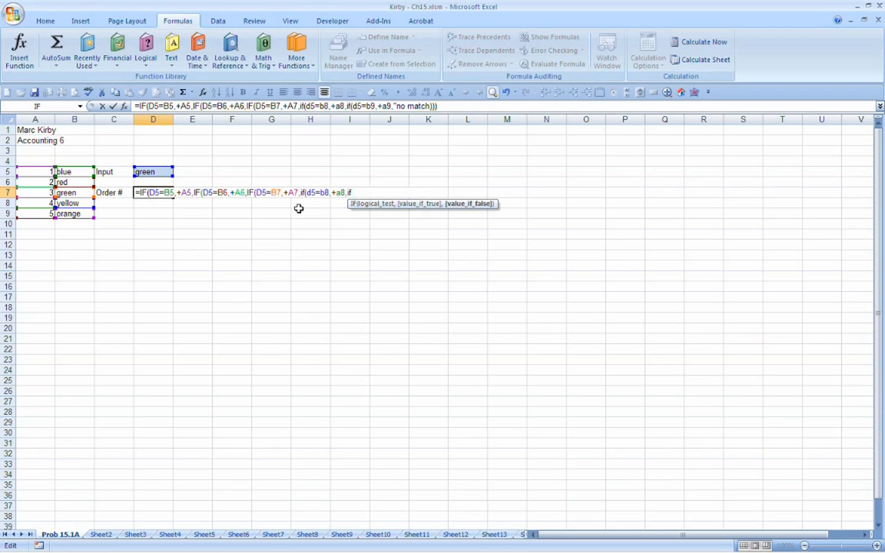
pyautogui.write('"')
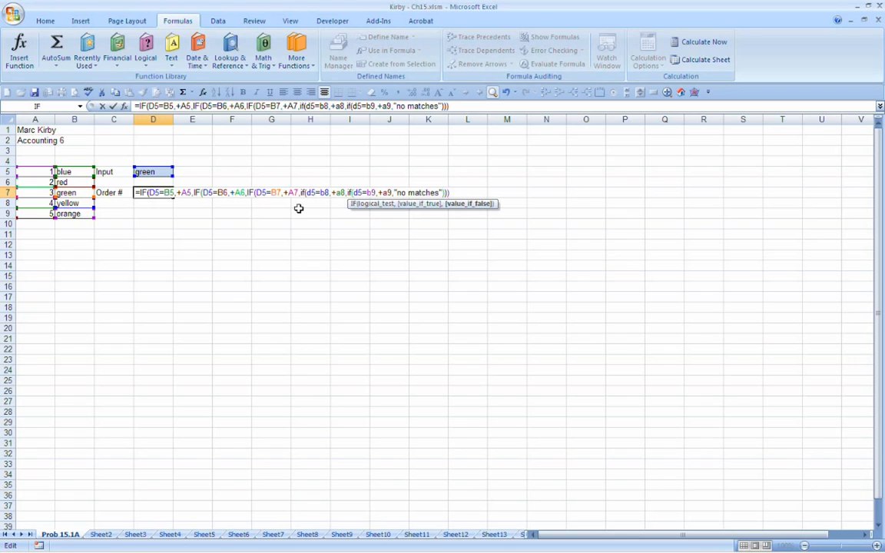
# Step: Examine which nested IF each closing parenthesis belongs to in D7's formula
pyautogui.press('Left')
pyautogui.press('Left')
pyautogui.press('Left')
pyautogui.press('Left')
pyautogui.press('Left')
pyautogui.press('Left')
pyautogui.press('Left')
pyautogui.press('Left')
pyautogui.press('Left')
pyautogui.press('Left')
pyautogui.press('Left')
pyautogui.press('Right')
pyautogui.press('Right')
pyautogui.press('Right')
pyautogui.press('Right')
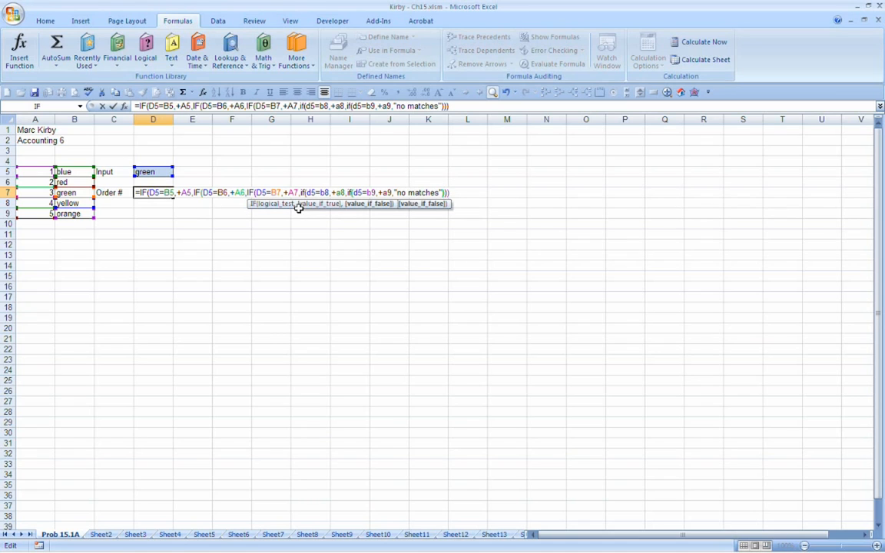
pyautogui.press('Left')
pyautogui.press('Left')
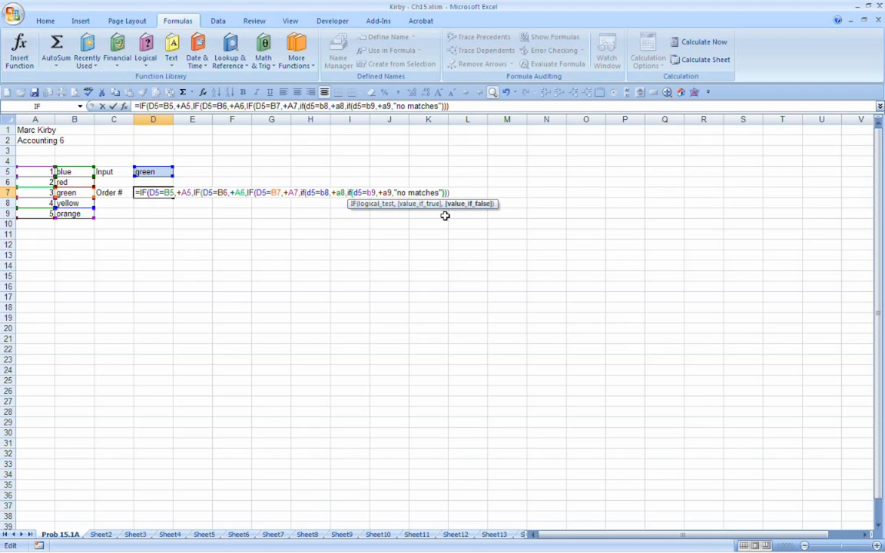
pyautogui.press('Right')
pyautogui.press('Left')
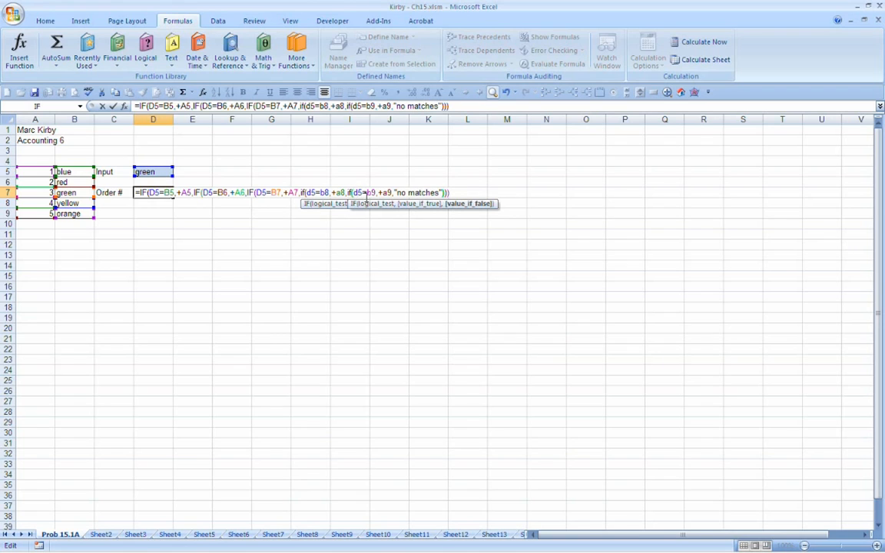
pyautogui.press('Right')
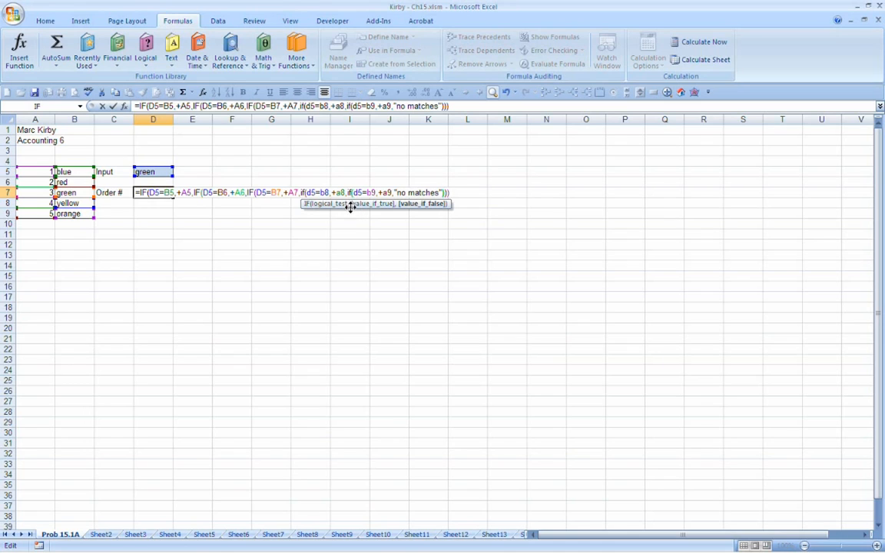
pyautogui.press('Right')
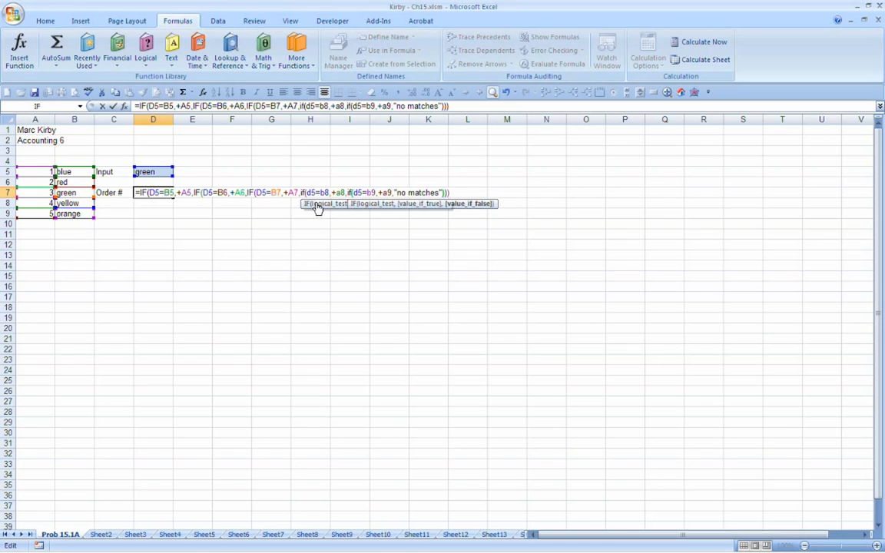
pyautogui.press('Right')
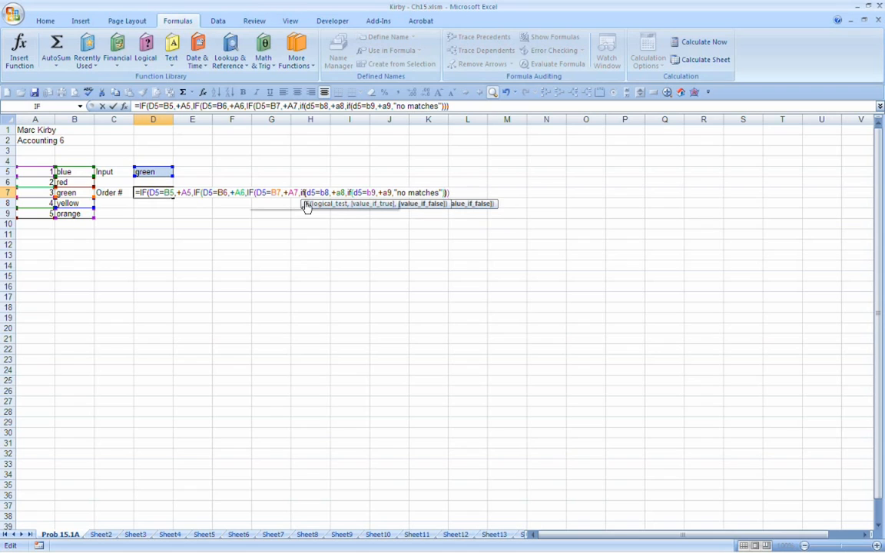
pyautogui.press('Right')
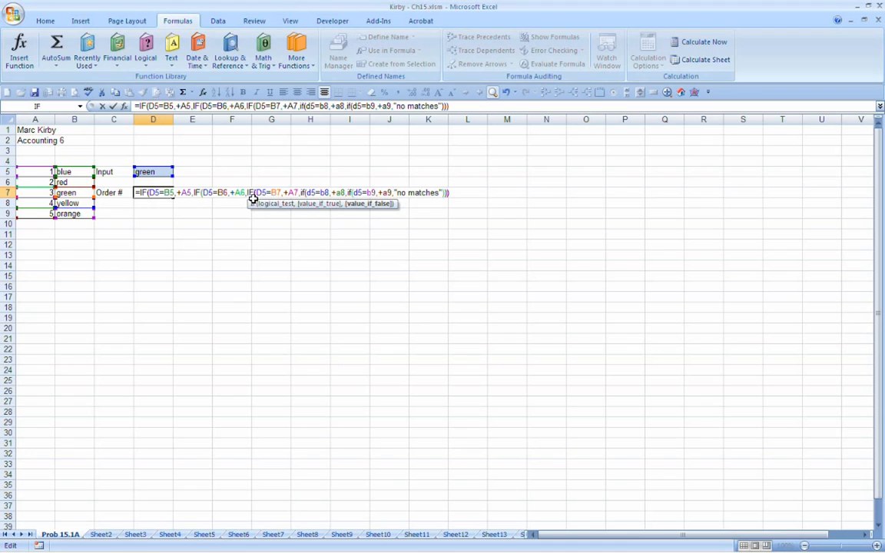
pyautogui.click(251, 195)
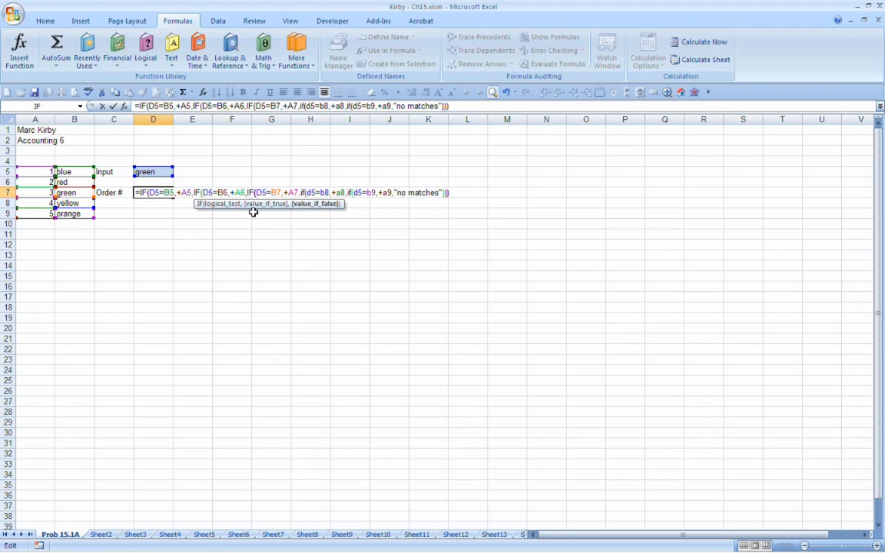
# Step: Add the two missing closing parentheses at the end of D7's five-level IF formula and enter it
pyautogui.press('Right')
pyautogui.write(')')
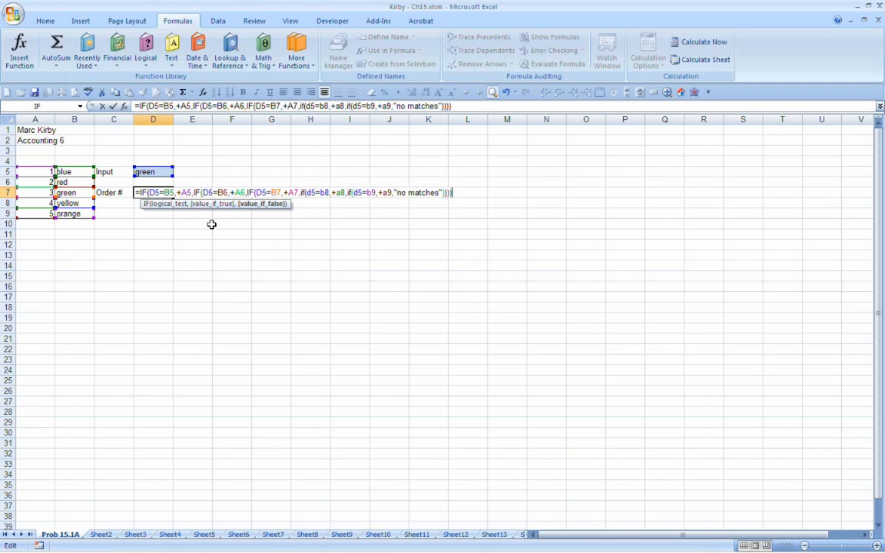
pyautogui.press('Left')
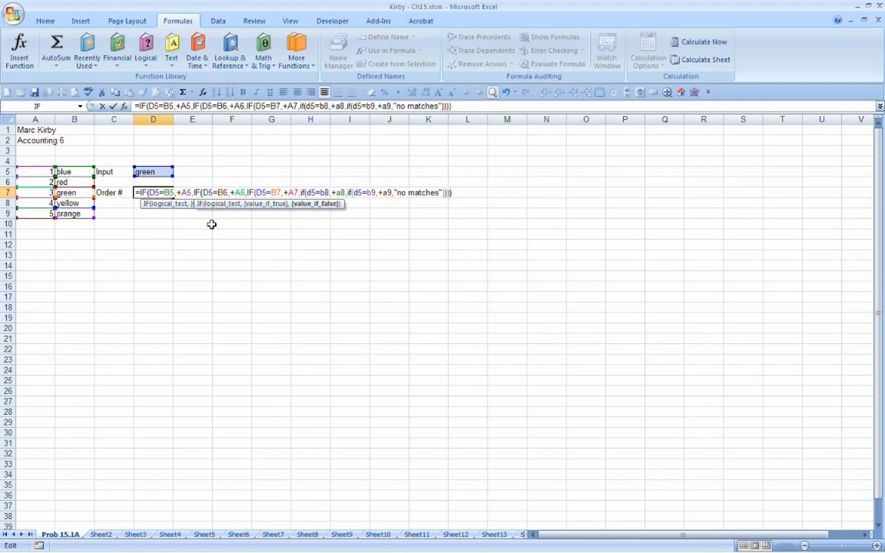
pyautogui.write(')')
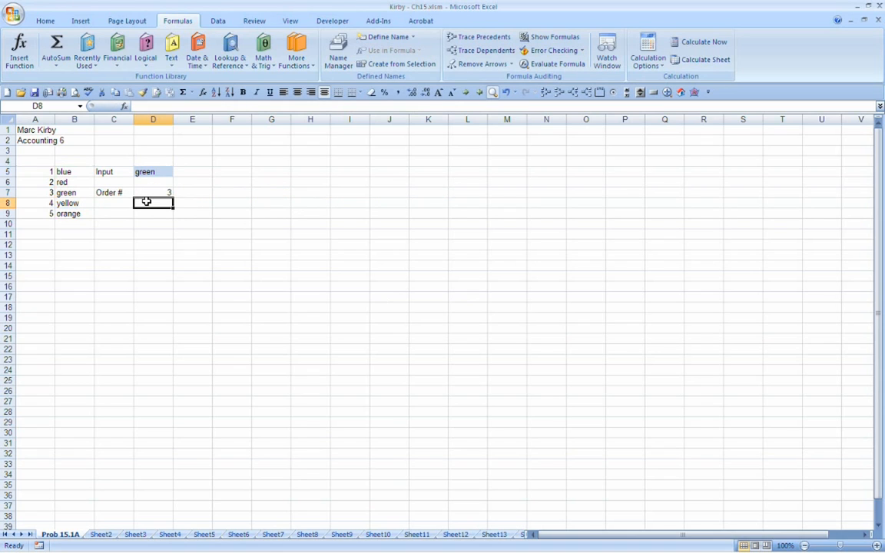
# Step: Test D7's five-level formula by entering yellow and orange in turn in D5
pyautogui.press('Up')
pyautogui.press('Up')
pyautogui.press('Up')
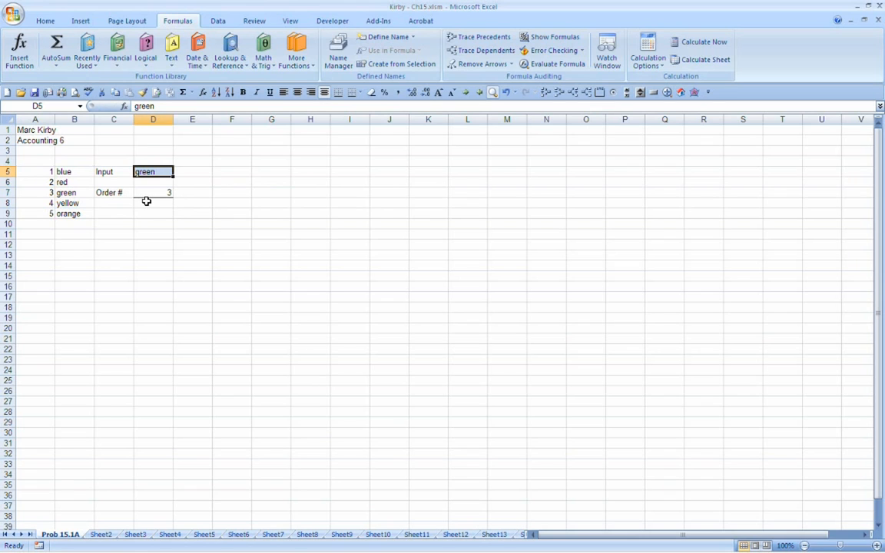
pyautogui.write('yellow')
pyautogui.press('Return')
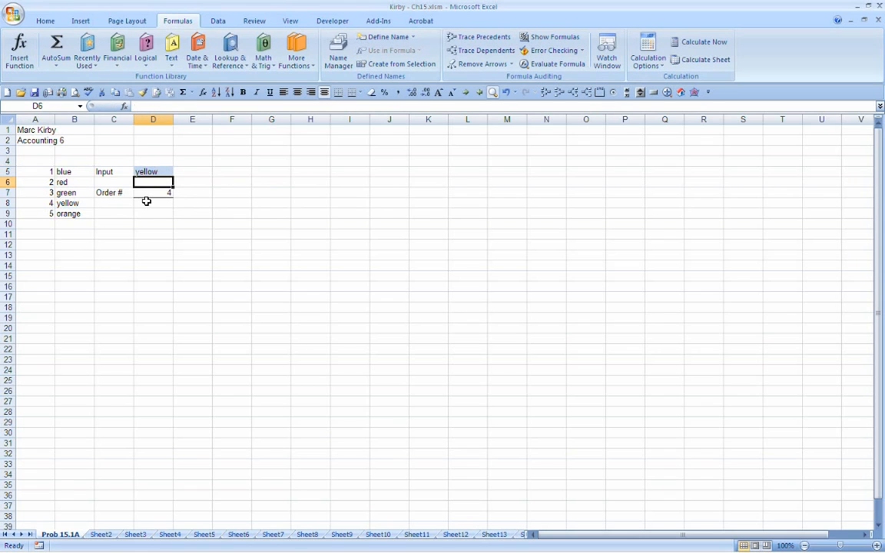
pyautogui.press('Up')
pyautogui.write('oran')
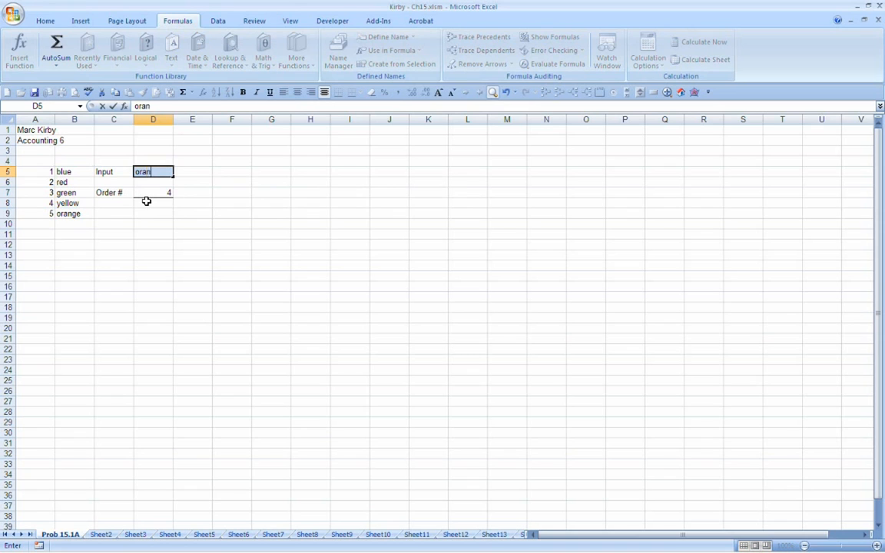
pyautogui.write('ge')
pyautogui.press('Return')
# Step: Test D7's formula with the misspelled color blie in D5, and correct the input to blue
pyautogui.press('Up')
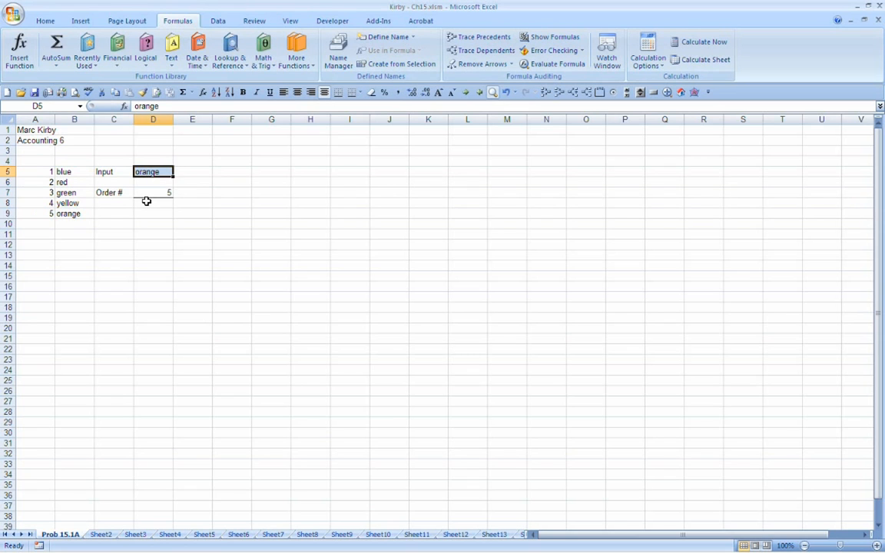
pyautogui.write('blie')
pyautogui.press('Return')
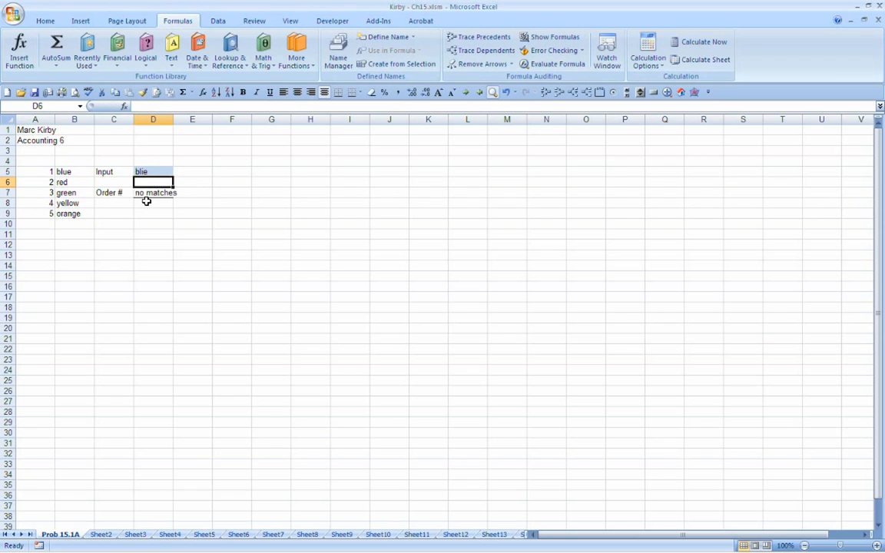
pyautogui.press('Up')
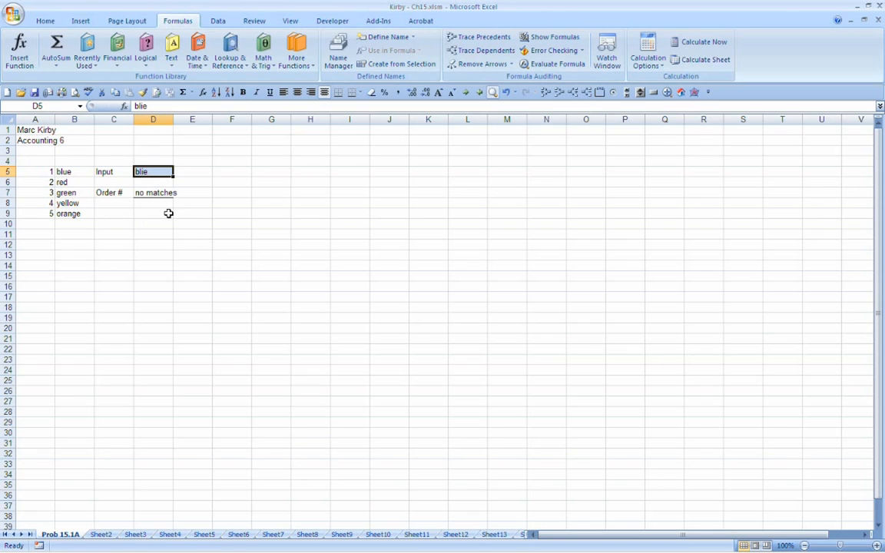
pyautogui.write('bl')
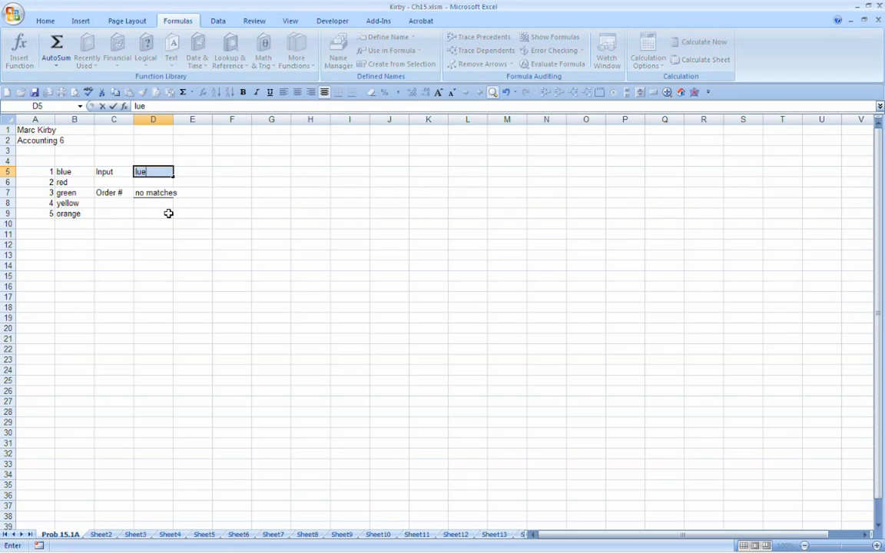
pyautogui.press('BackSpace')
pyautogui.write('lue')
pyautogui.press('Return')
pyautogui.press('Up')
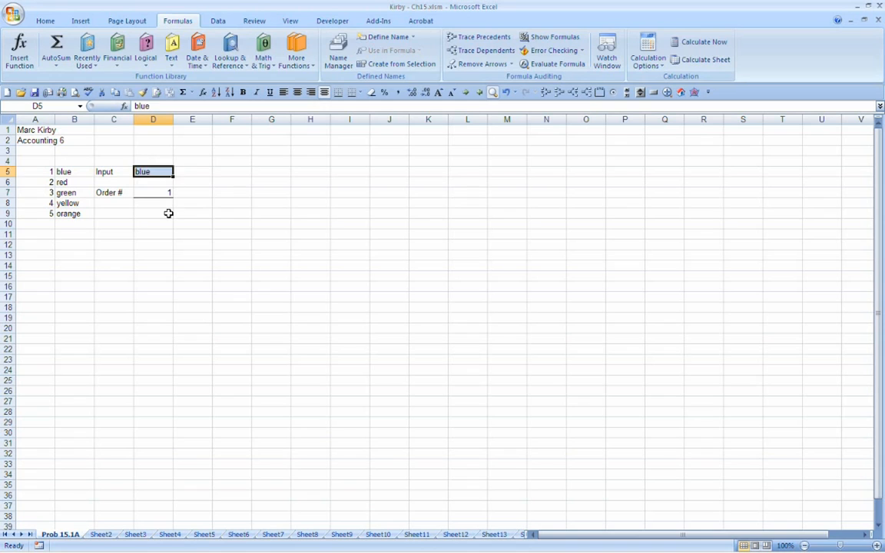
# Step: Check D7's order number for the inputs red and yellow, entered in turn in D5
pyautogui.write('red')
pyautogui.press('Return')
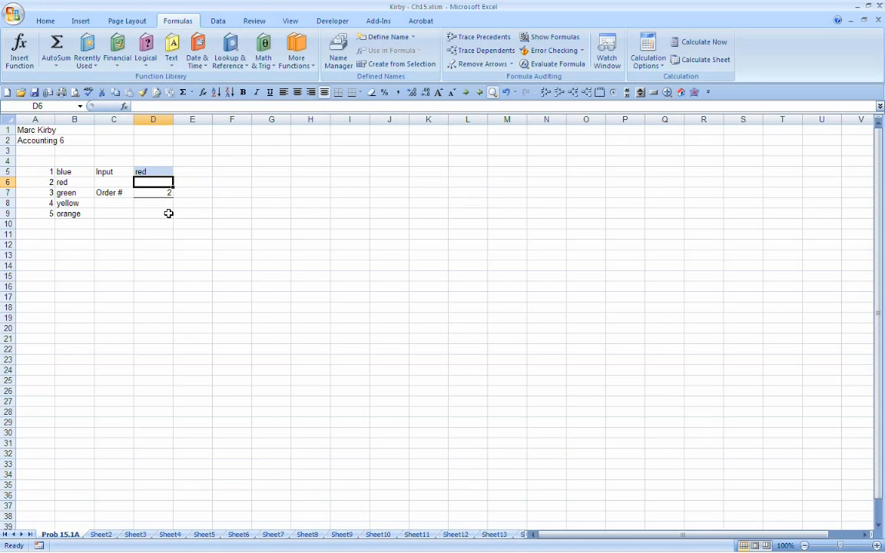
pyautogui.press('Up')
pyautogui.write('yellow')
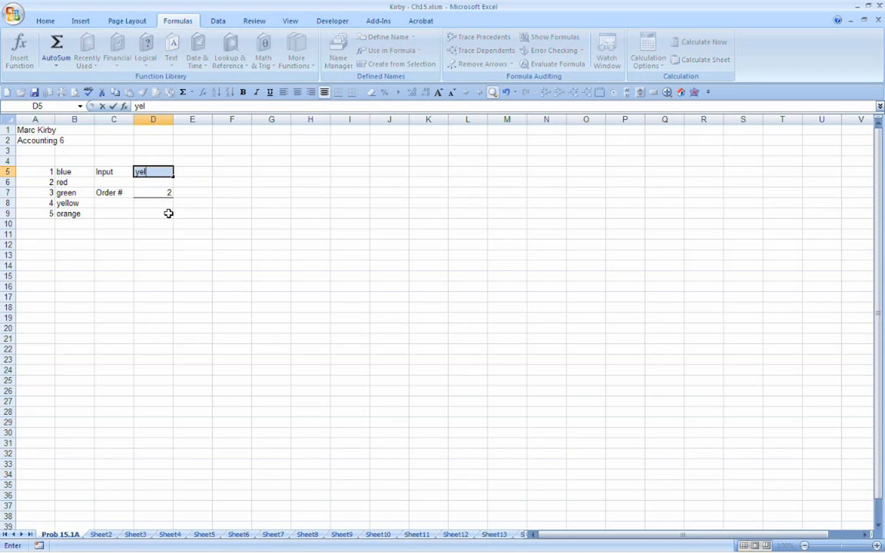
pyautogui.press('Return')
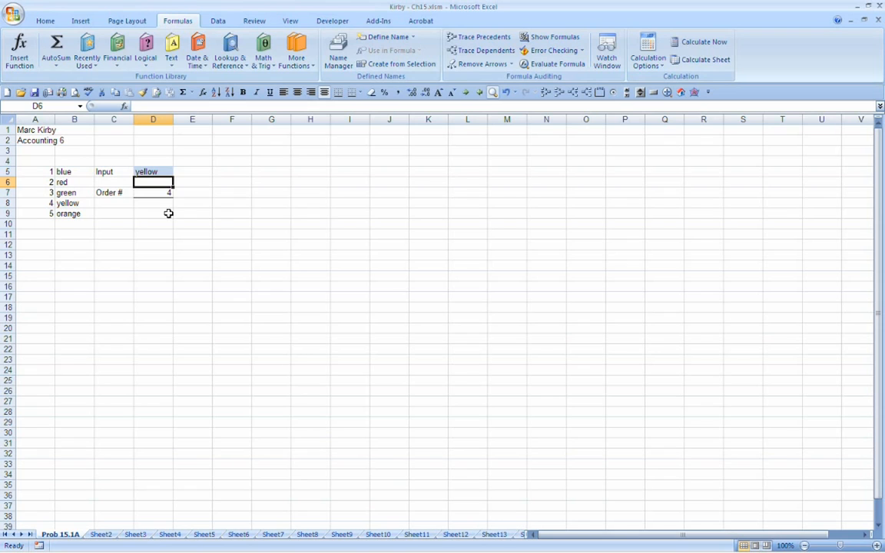
# Step: Review D7's completed five-level IF formula and its cell references without changing it
pyautogui.press('Down')
pyautogui.press('F2')
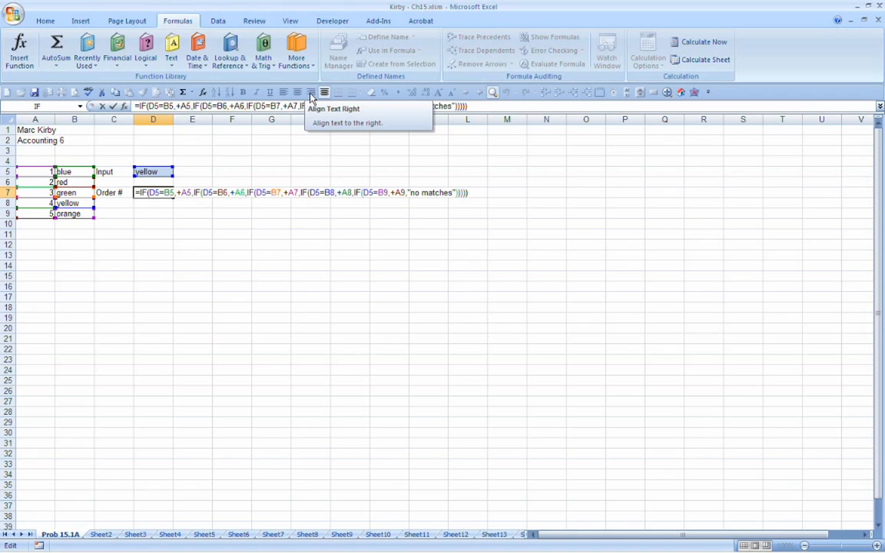
pyautogui.press('Return')
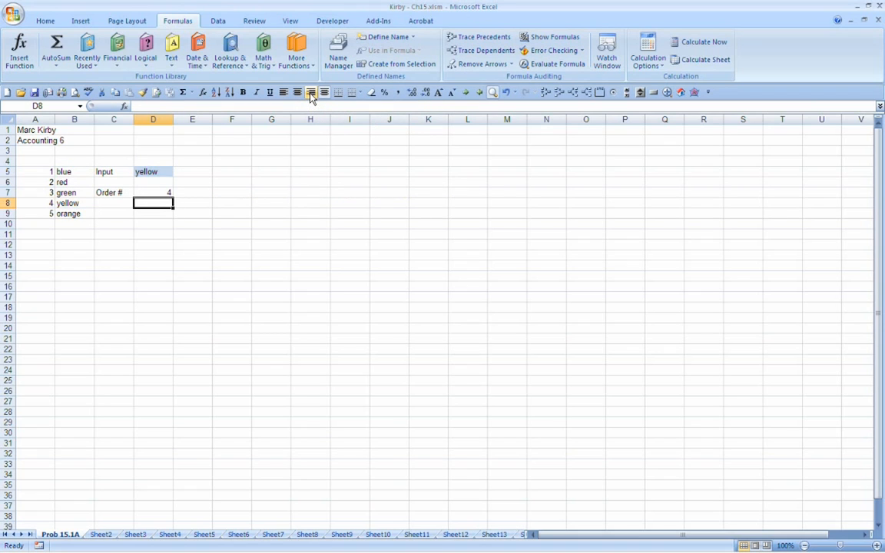
pyautogui.press('Down')
pyautogui.press('Down')
pyautogui.press('Down')
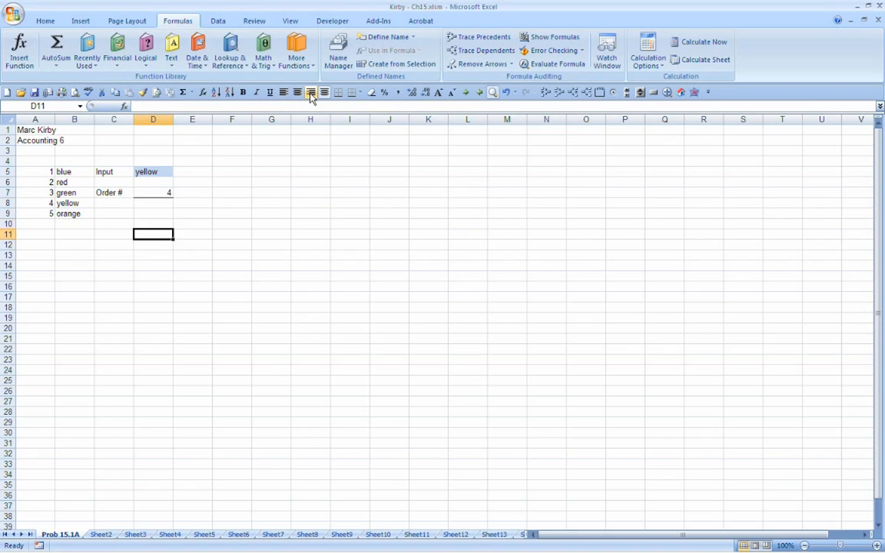
pyautogui.press('Up')
pyautogui.press('Up')
pyautogui.press('Up')
pyautogui.press('Up')
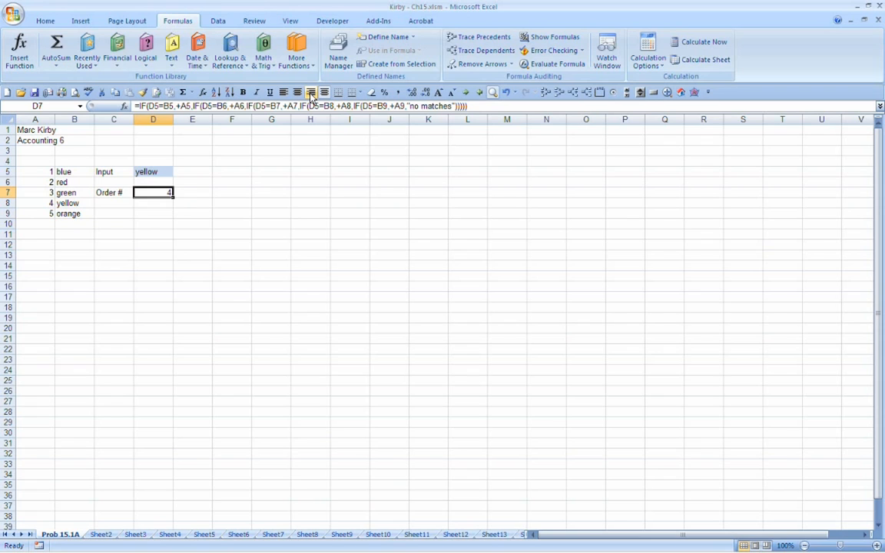
# Step: Enter the misspelled color yello in D5 to test D7's fallback text
pyautogui.press('Up')
pyautogui.press('Up')
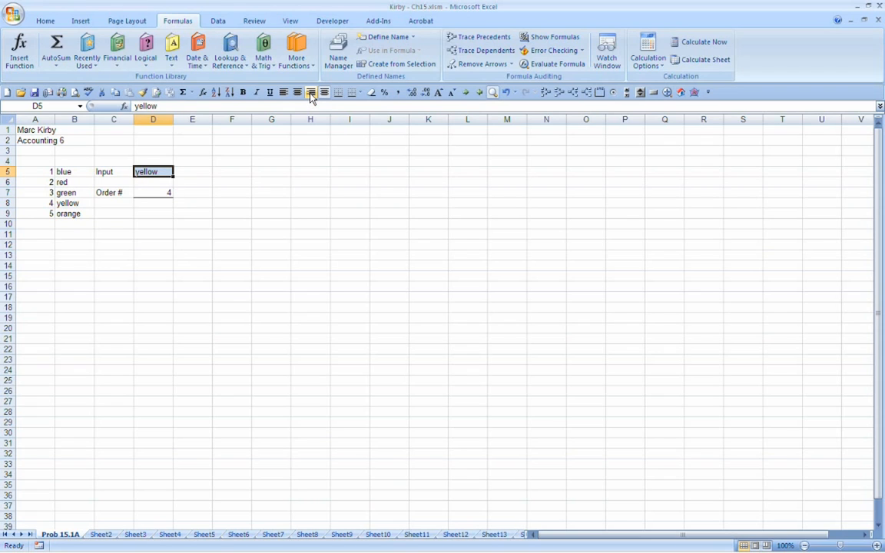
pyautogui.write('yello')
pyautogui.press('Return')
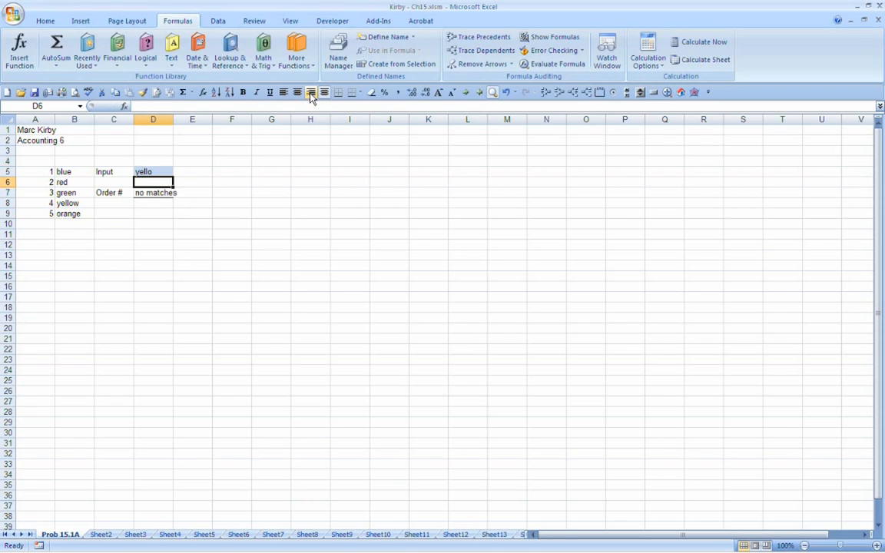
# Step: Compare the input in D5 with the colors listed in B5:B9
pyautogui.press('Up')
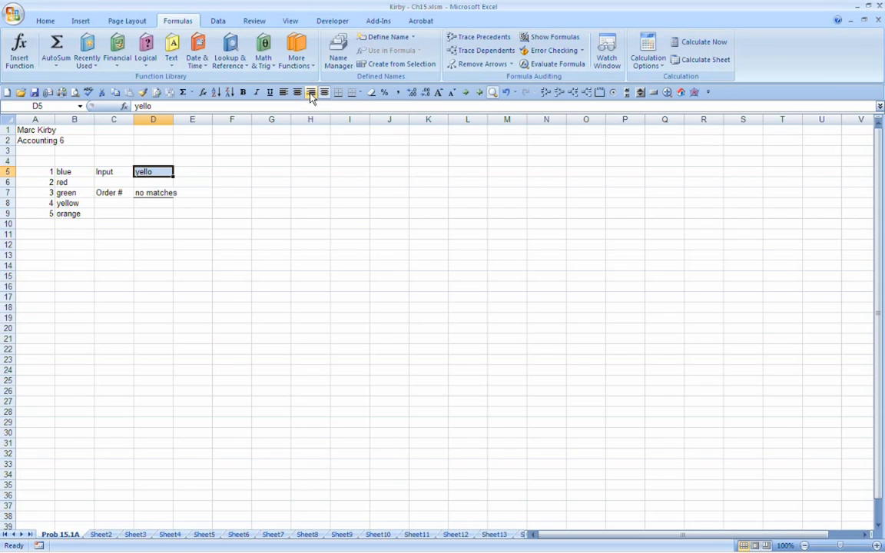
pyautogui.press('Down')
pyautogui.press('Down')
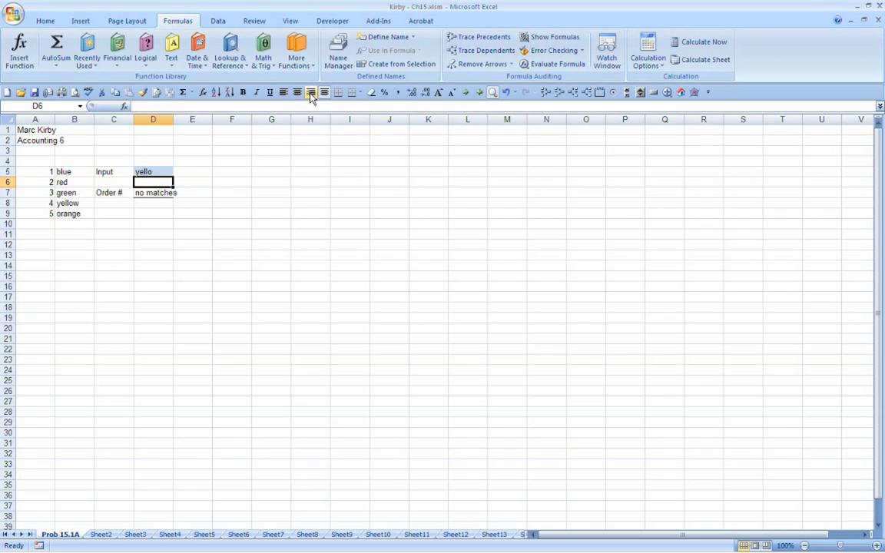
pyautogui.press('Up')
pyautogui.press('Left')
pyautogui.press('Left')
pyautogui.press('Down')
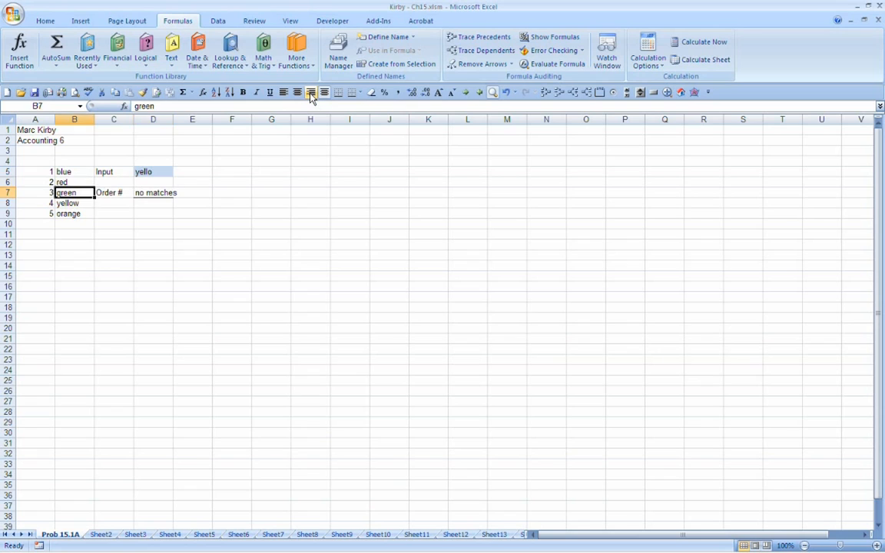
pyautogui.press('Down')
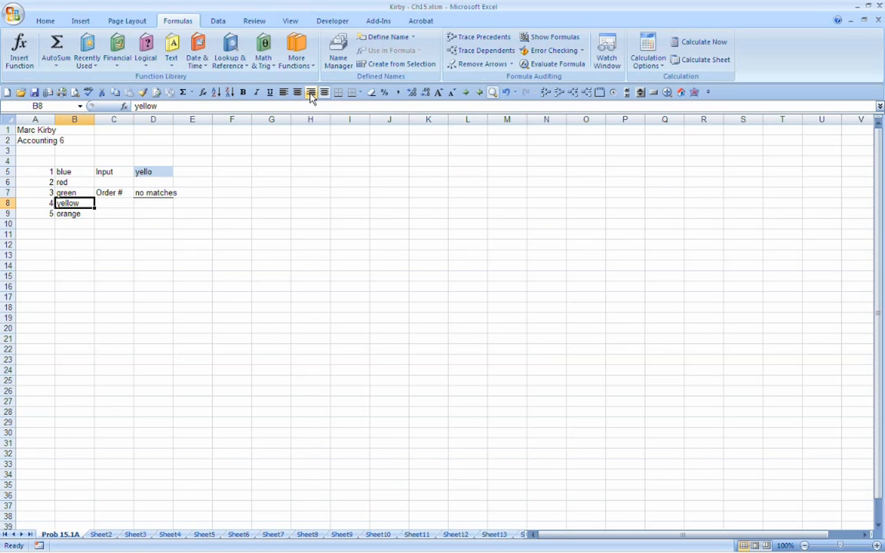
pyautogui.press('Up')
pyautogui.press('Up')
pyautogui.press('Up')
pyautogui.press('Down')
pyautogui.press('Down')
pyautogui.press('Down')
pyautogui.press('Down')
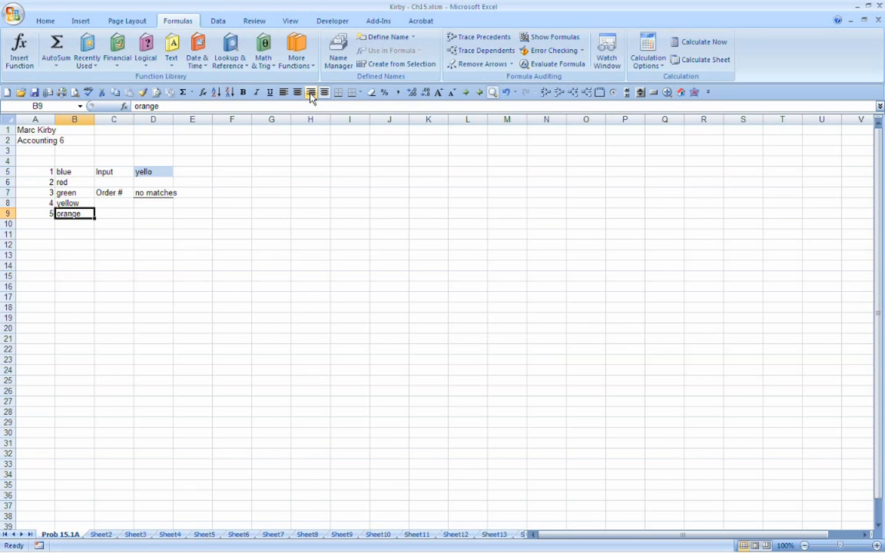
pyautogui.press('Up')
pyautogui.press('Up')
pyautogui.press('Up')
pyautogui.press('Up')
pyautogui.press('Right')
pyautogui.press('Right')
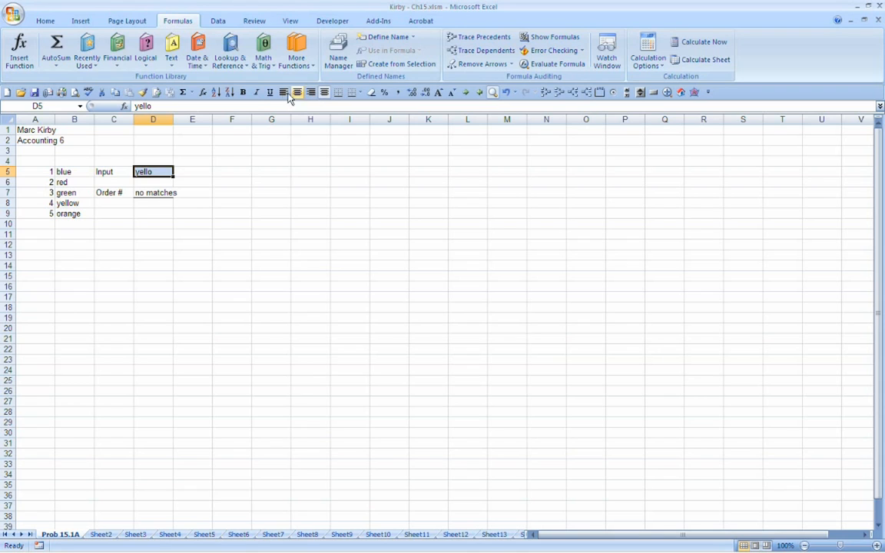
# Step: Restrict D5 with list data validation, using blue, red, green, yellow, orange as the typed source entries
pyautogui.click(220, 23)
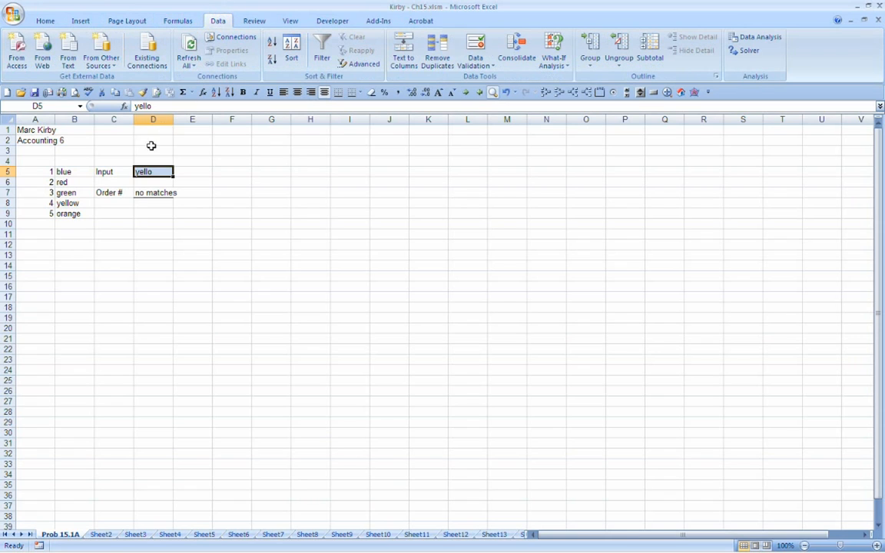
pyautogui.click(153, 171)
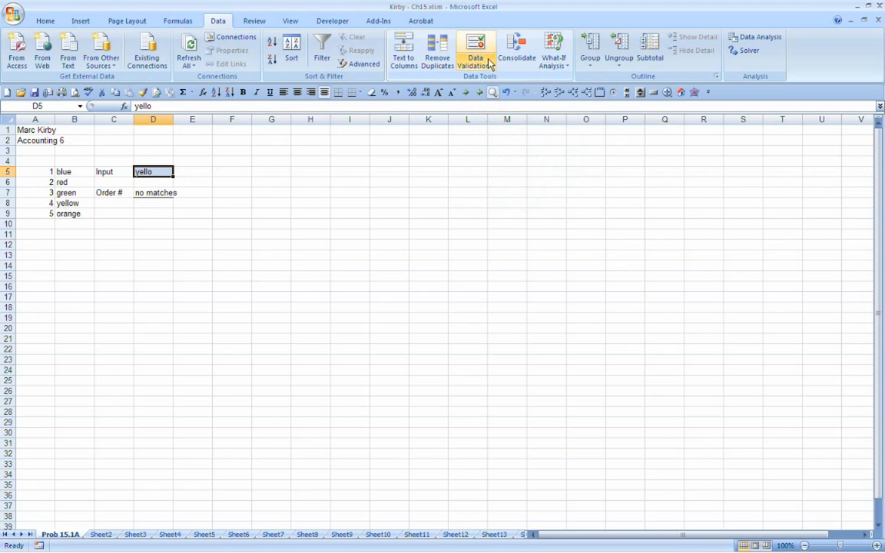
pyautogui.click(482, 40)
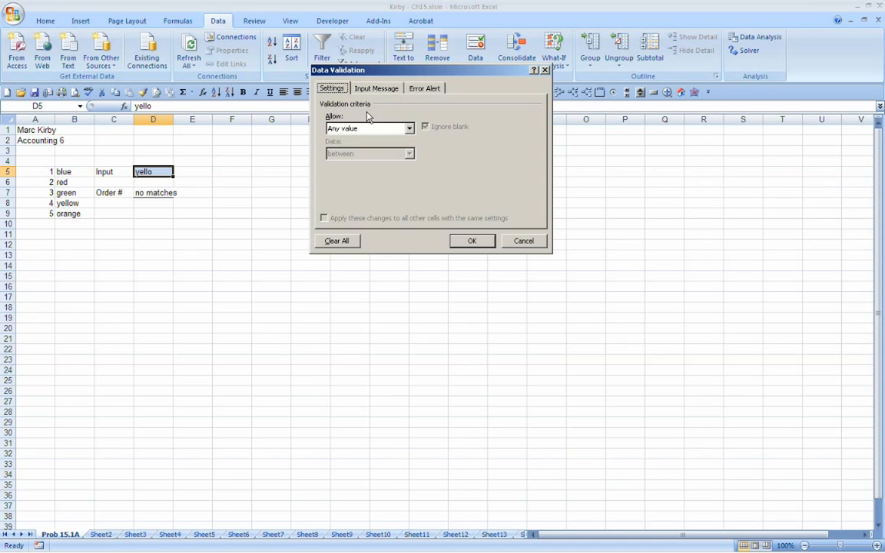
pyautogui.click(409, 129)
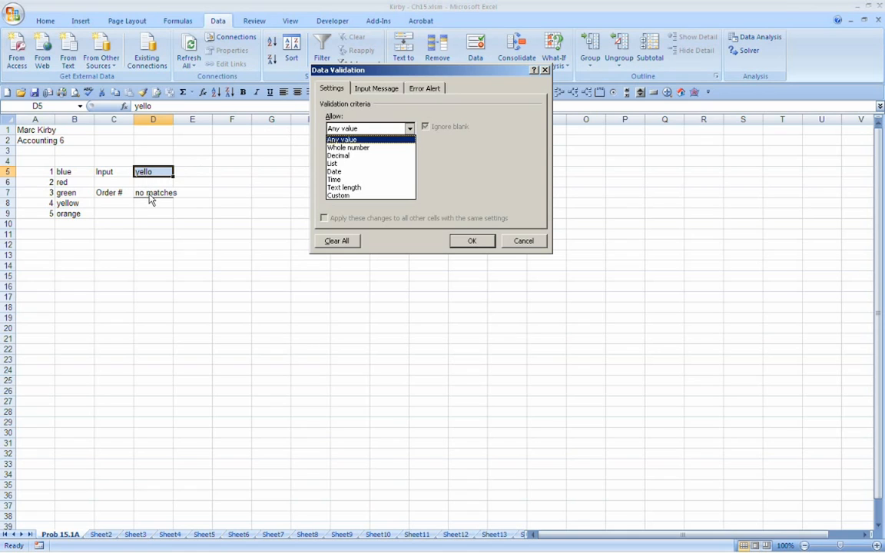
pyautogui.click(344, 148)
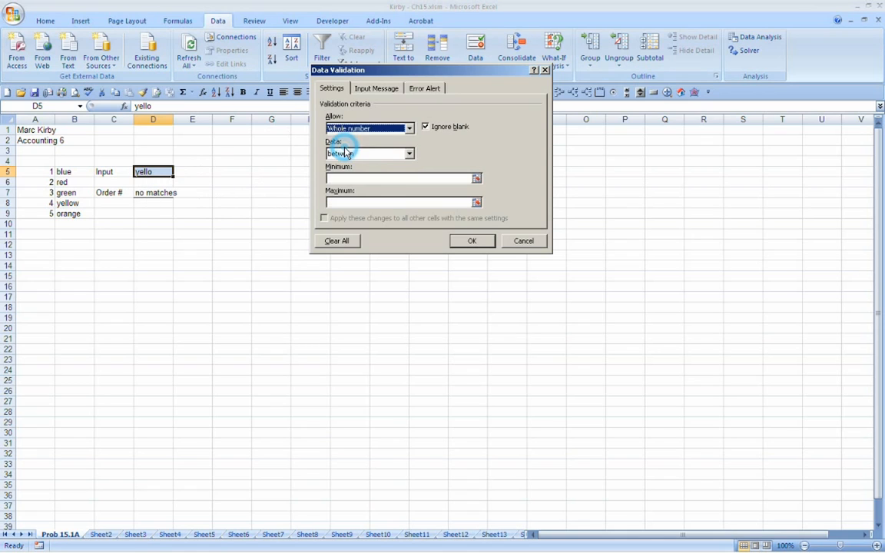
pyautogui.click(409, 129)
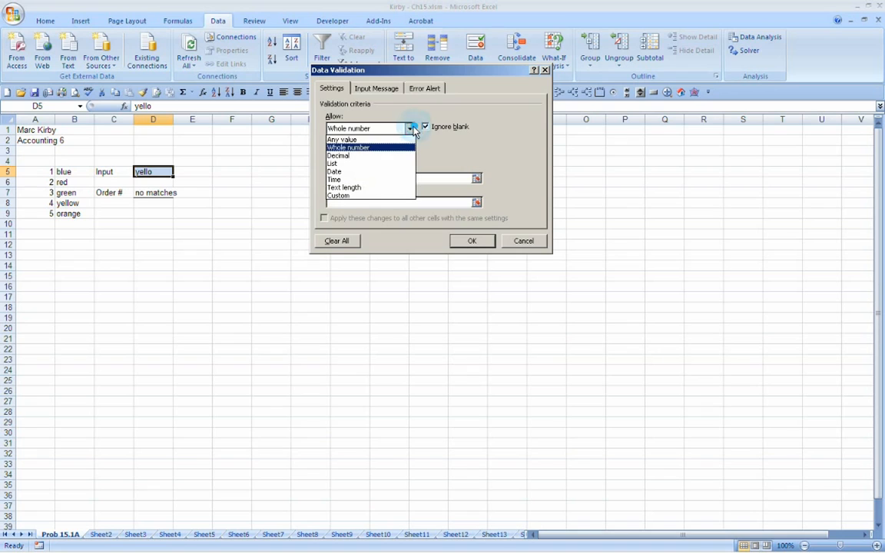
pyautogui.click(334, 164)
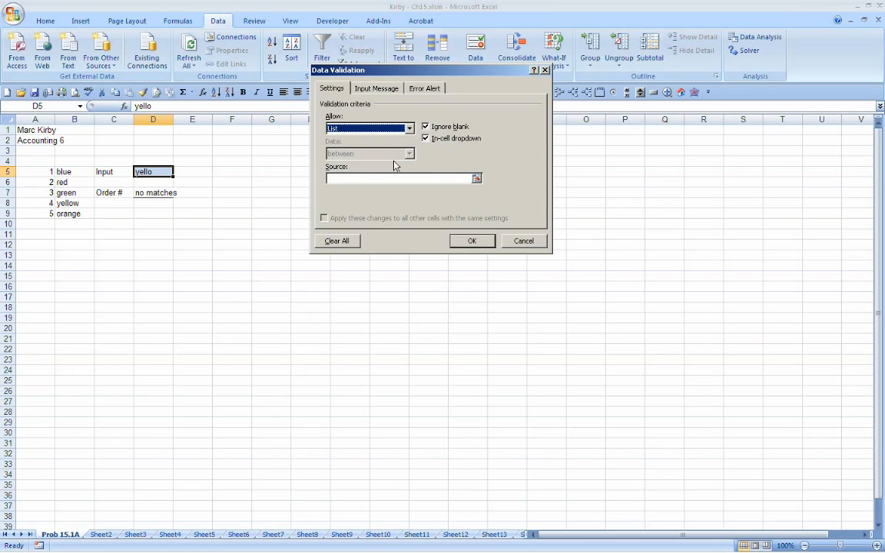
pyautogui.click(340, 179)
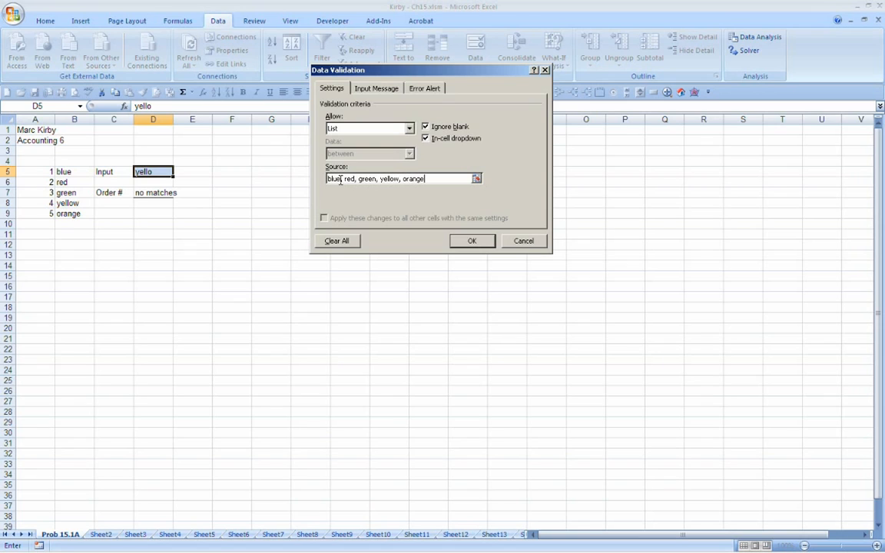
pyautogui.click(468, 244)
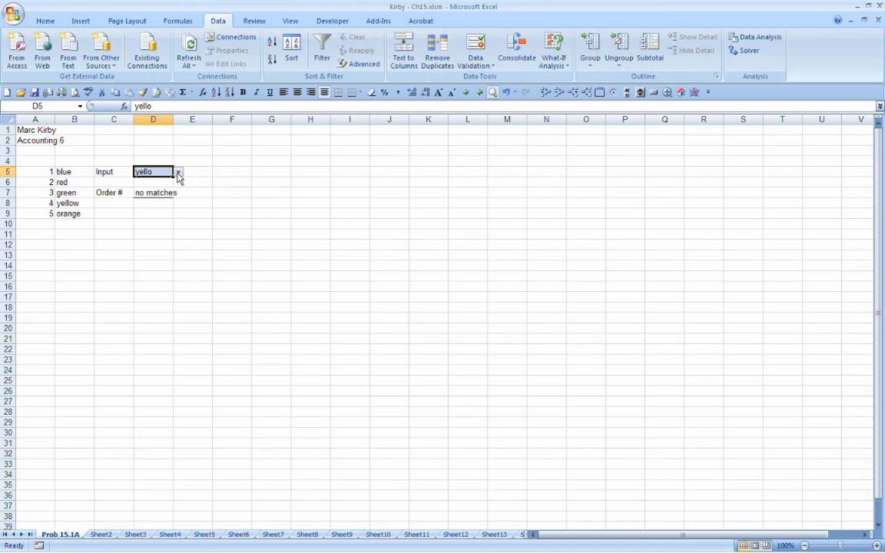
# Step: Test D5's in-cell color list by choosing yellow, orange, red and green in turn
pyautogui.click(159, 151)
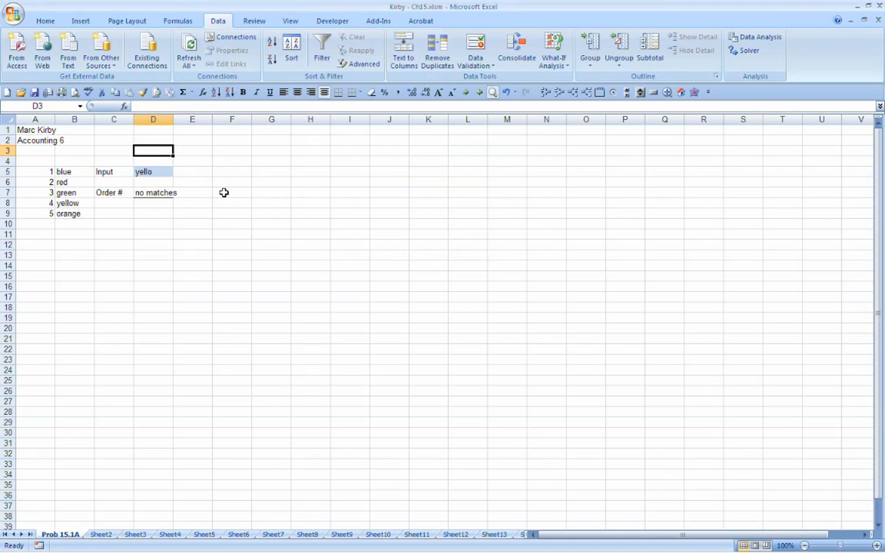
pyautogui.click(162, 171)
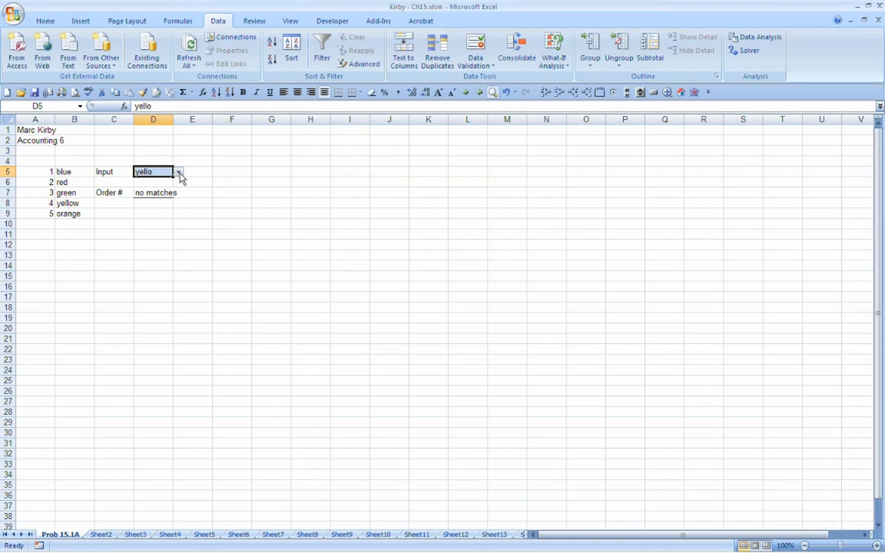
pyautogui.click(178, 173)
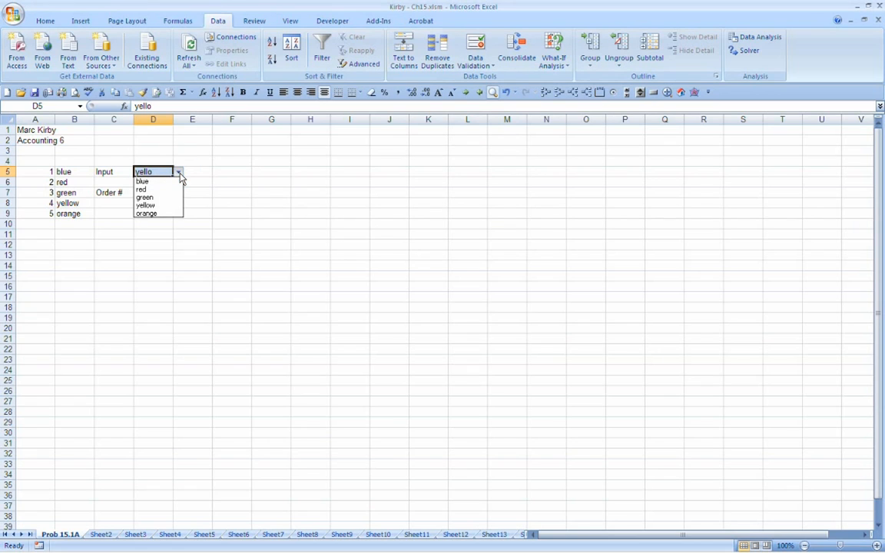
pyautogui.click(151, 206)
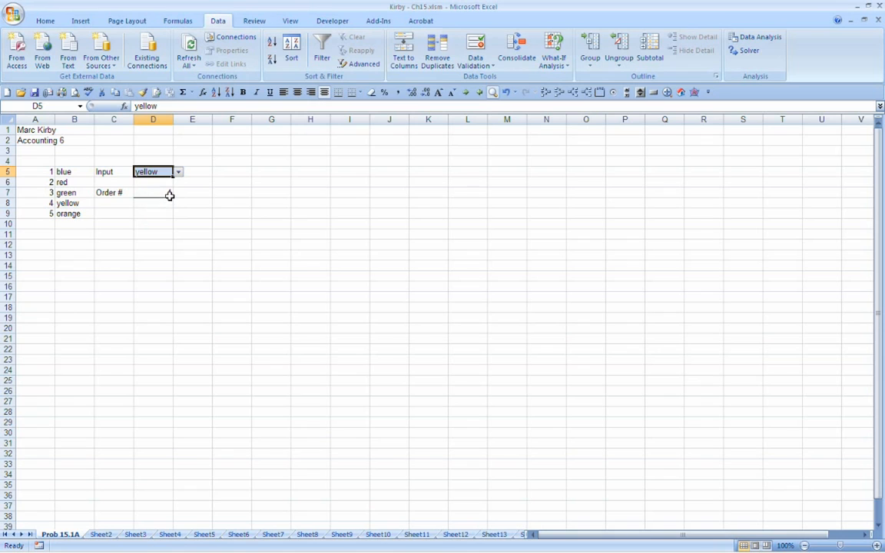
pyautogui.click(178, 172)
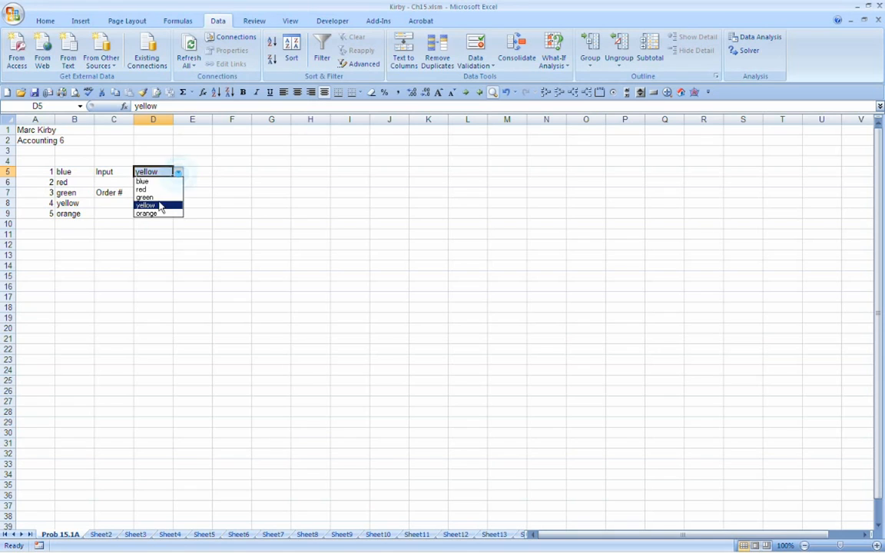
pyautogui.click(150, 214)
pyautogui.click(176, 173)
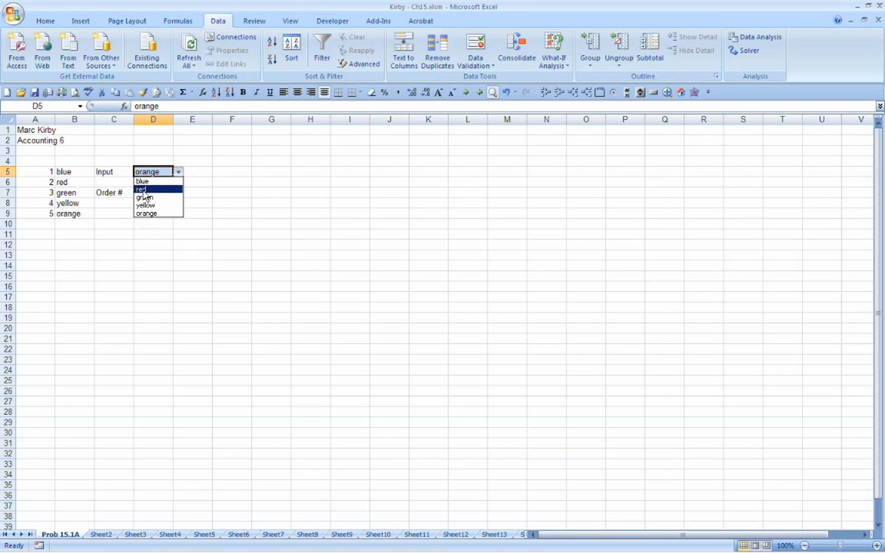
pyautogui.click(150, 189)
pyautogui.click(178, 174)
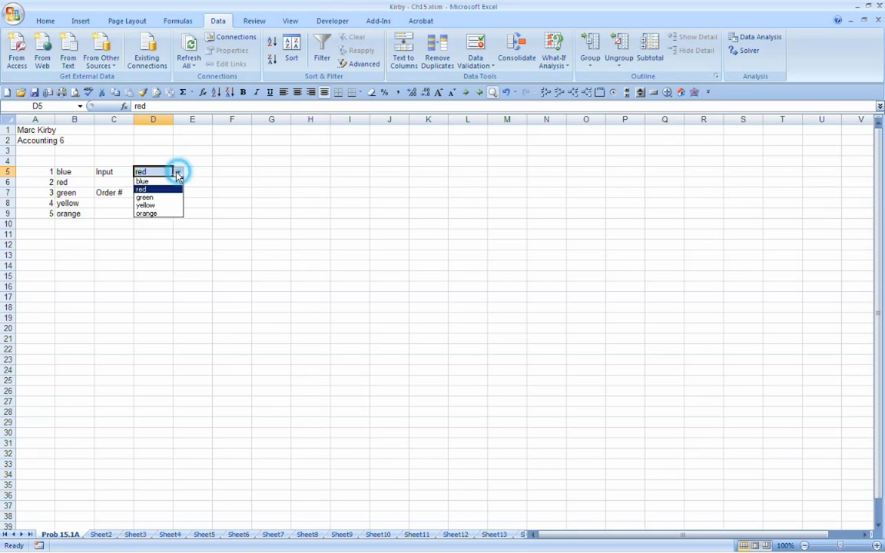
pyautogui.click(144, 196)
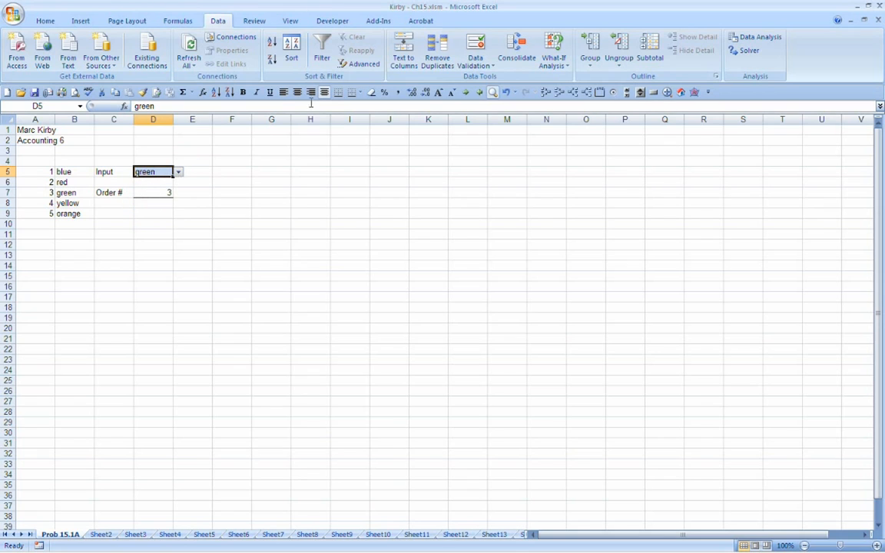
# Step: Replace the typed source of D5's validation list with the cell range =$B$5:$B$9
pyautogui.click(472, 47)
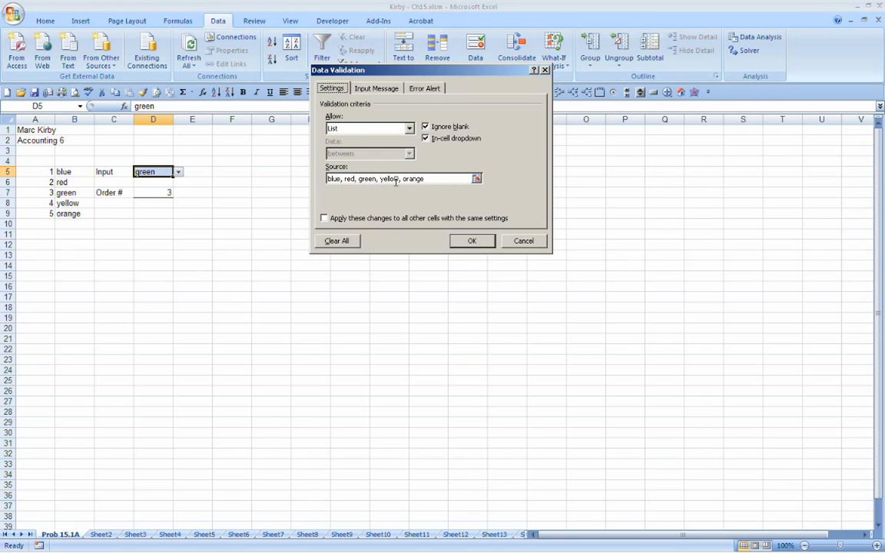
pyautogui.click(438, 178)
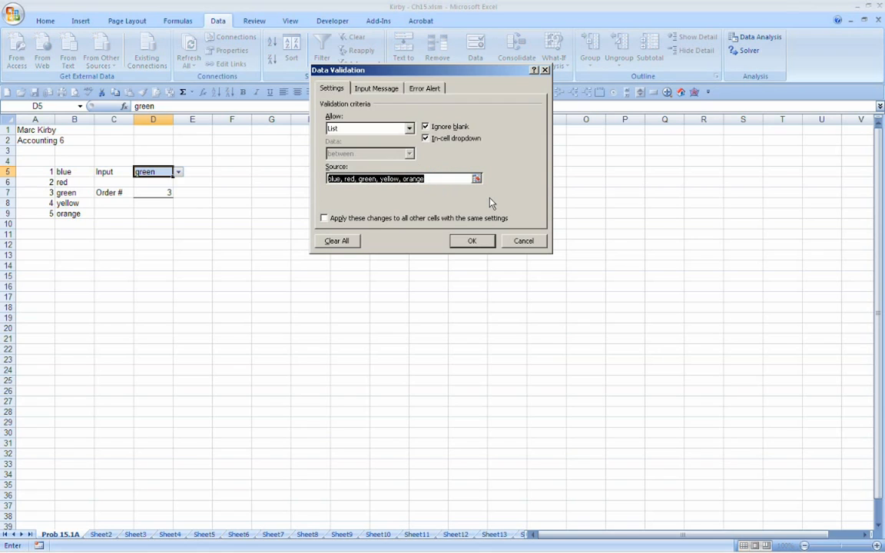
pyautogui.press('Delete')
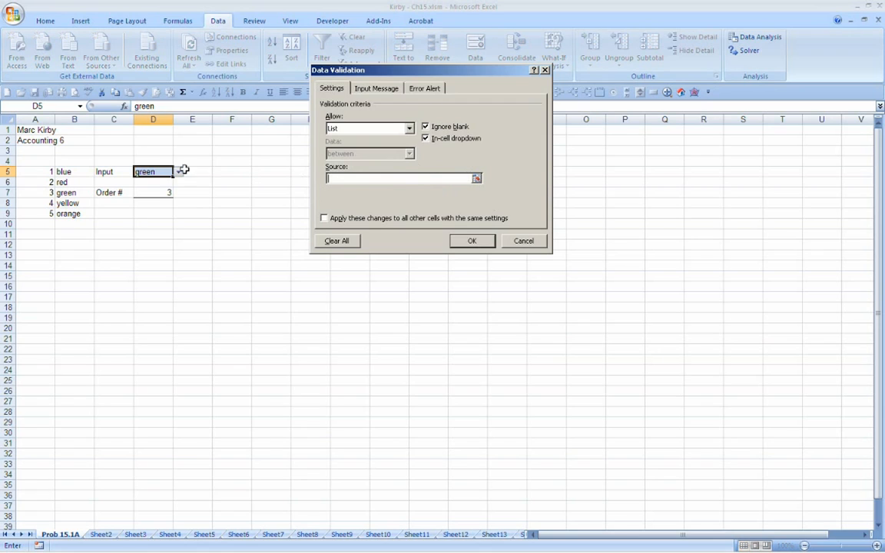
pyautogui.moveTo(57, 172); pyautogui.dragTo(65, 212)
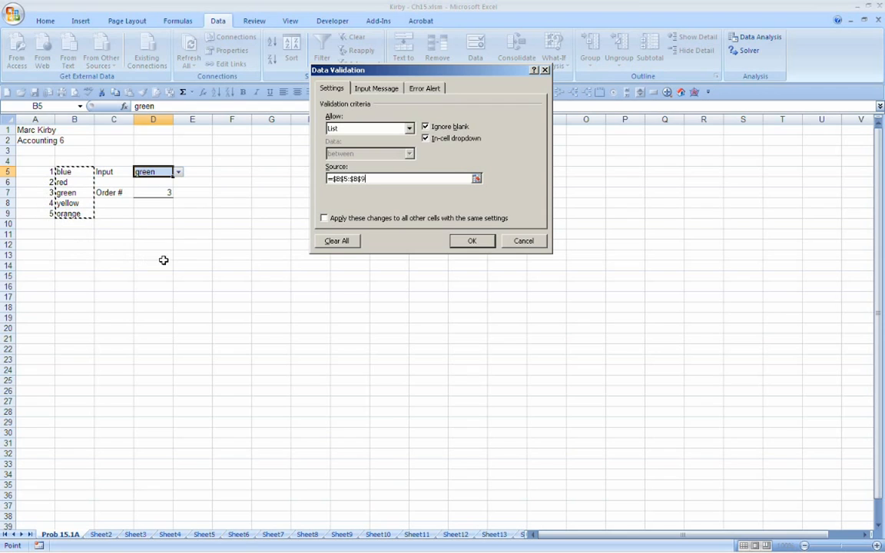
pyautogui.click(466, 241)
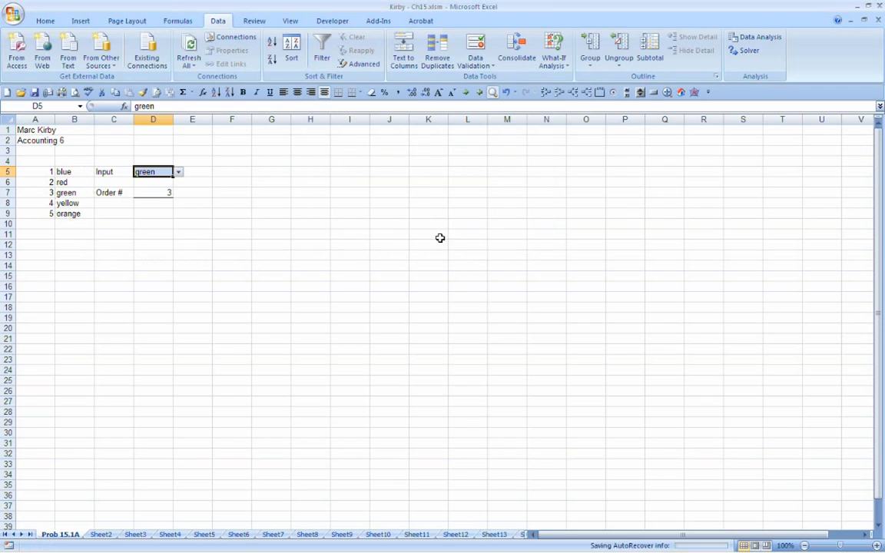
# Step: Choose blue, red and yellow in turn from D5's range-based color list
pyautogui.click(178, 173)
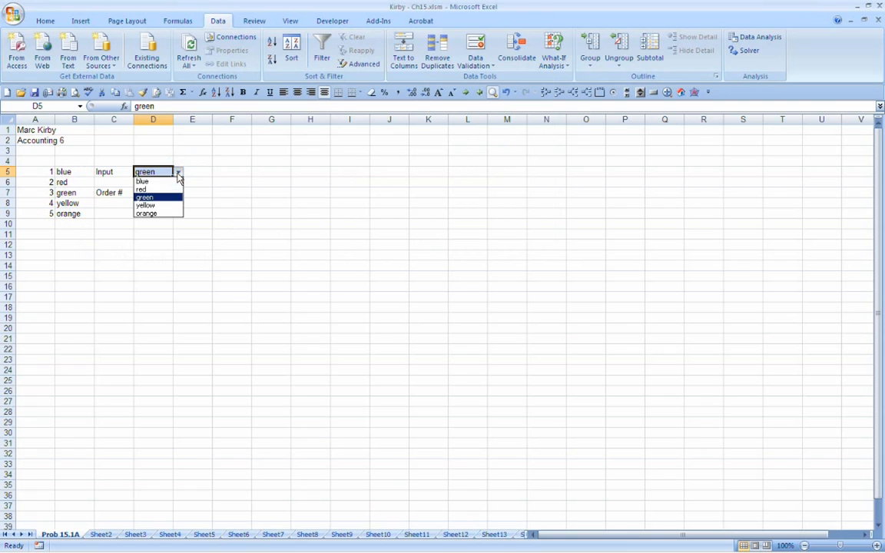
pyautogui.click(174, 181)
pyautogui.click(178, 172)
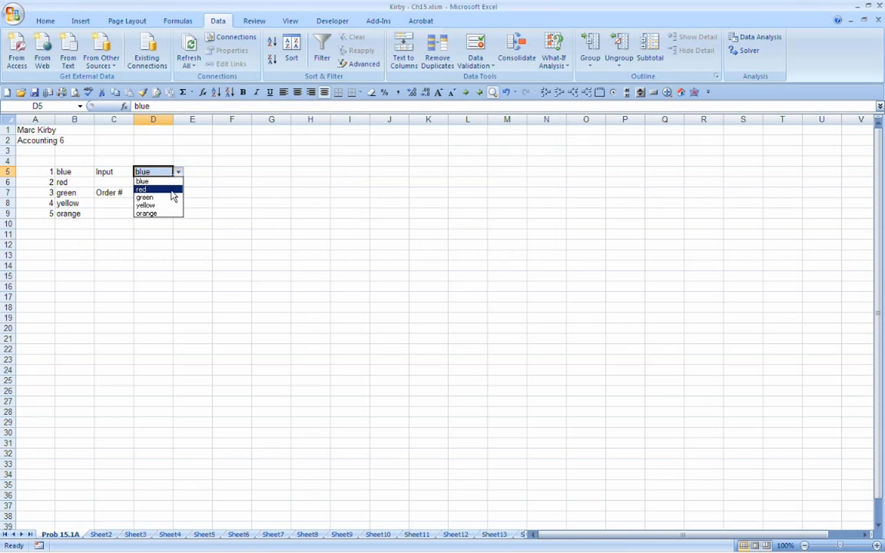
pyautogui.click(171, 190)
pyautogui.click(179, 172)
pyautogui.click(157, 206)
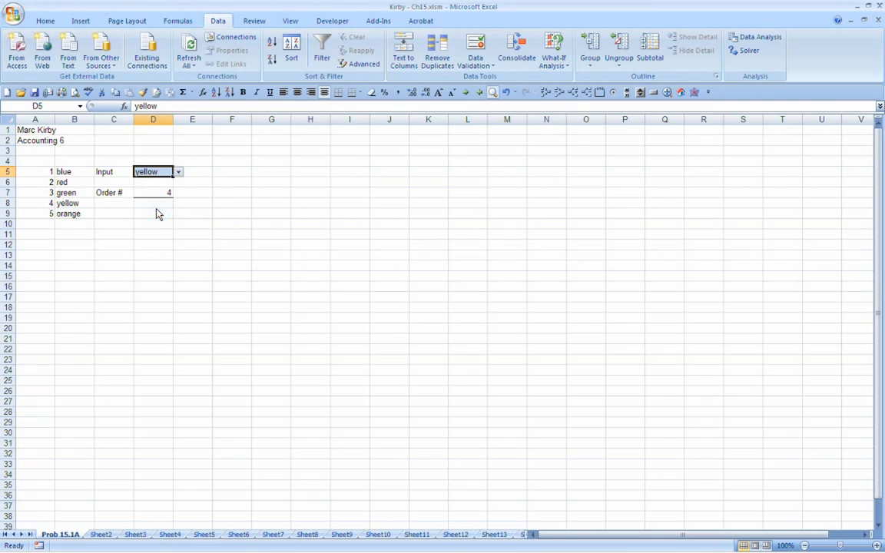
pyautogui.moveTo(65, 172); pyautogui.dragTo(75, 222)
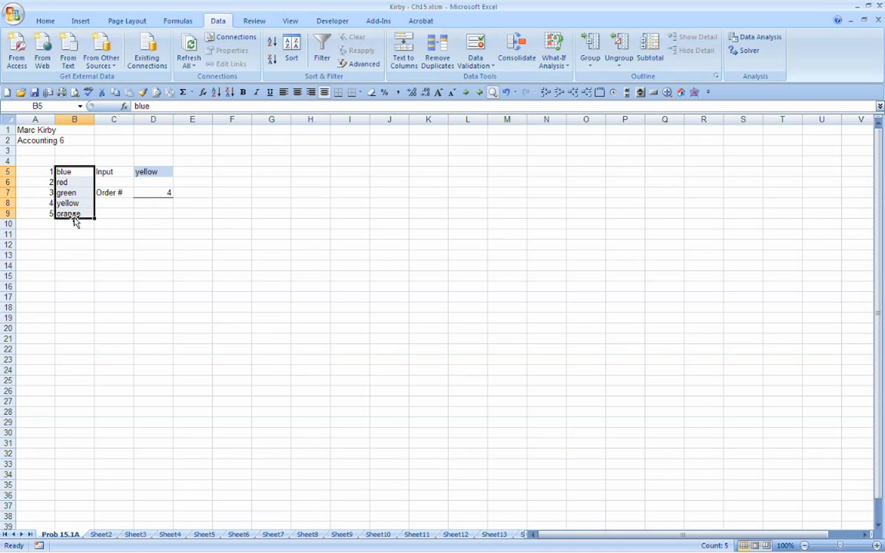
pyautogui.click(69, 193)
pyautogui.click(629, 162)
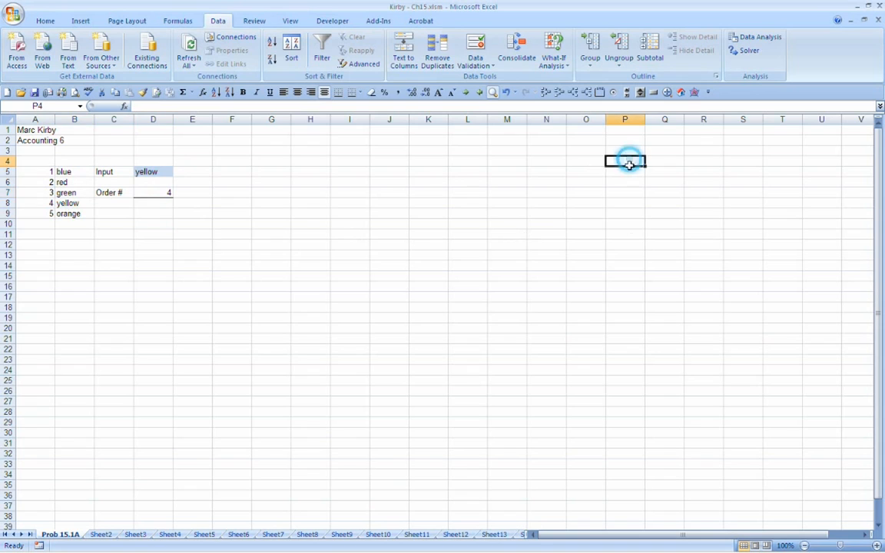
pyautogui.moveTo(628, 163); pyautogui.dragTo(632, 313)
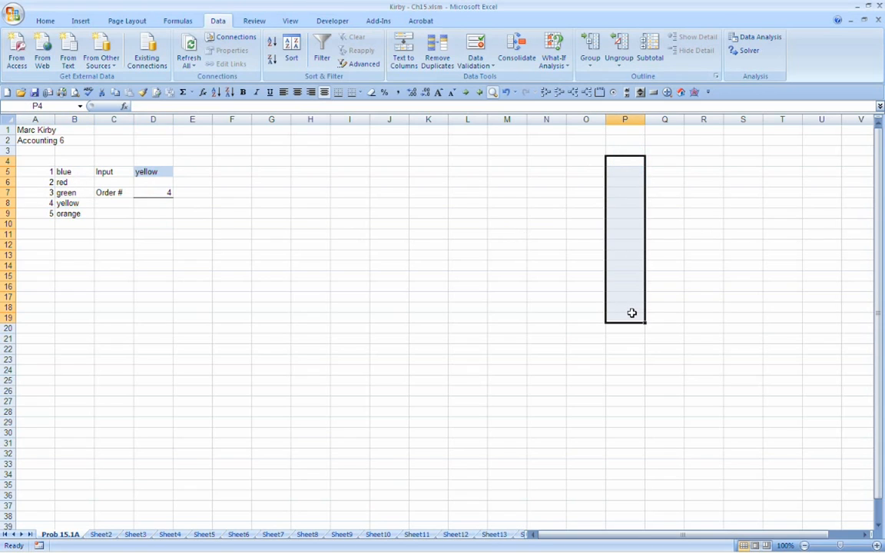
# Step: Enter the colors blue, red, green, yellow and orange down cells P4 to P8
pyautogui.click(627, 164)
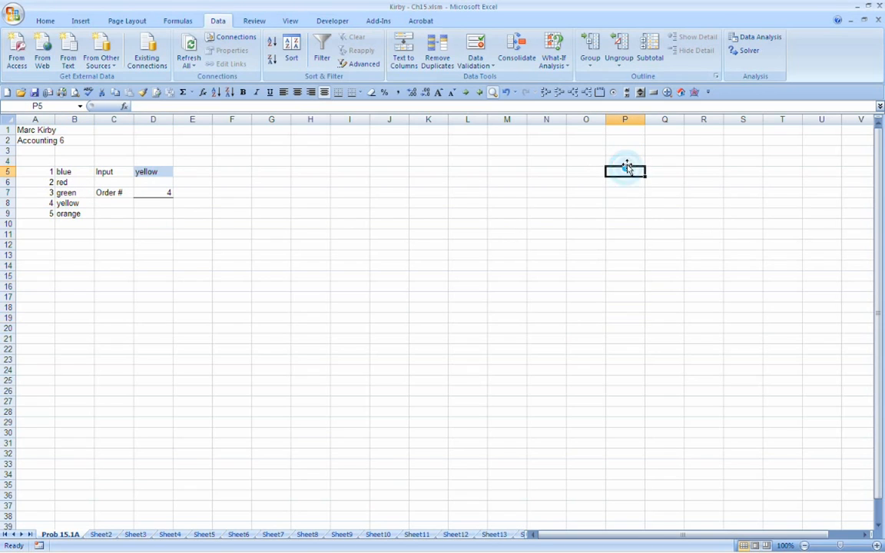
pyautogui.write('blue')
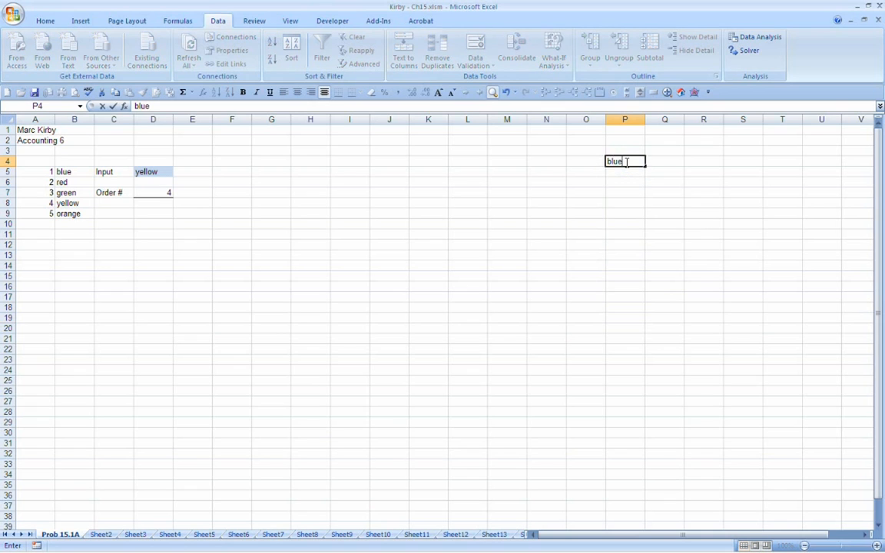
pyautogui.press('Return')
pyautogui.write('red')
pyautogui.press('Return')
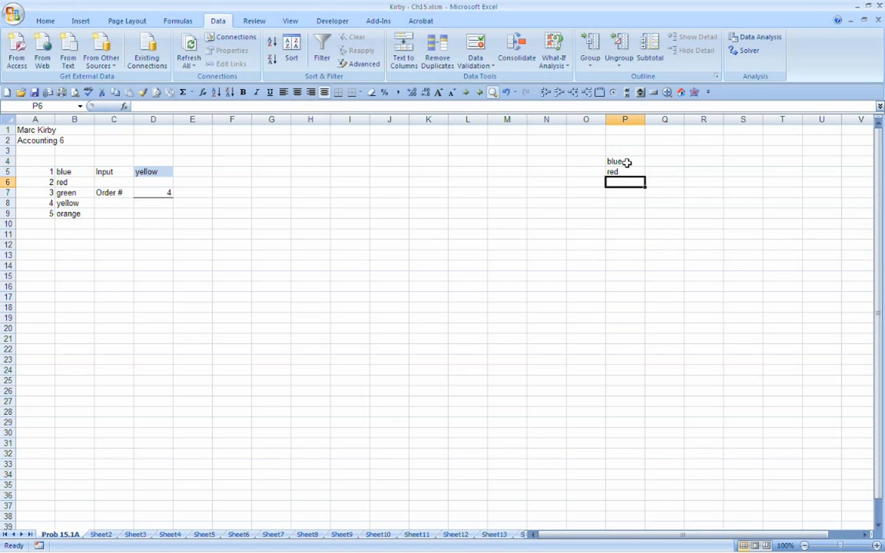
pyautogui.write('green')
pyautogui.press('Return')
pyautogui.write('yellow')
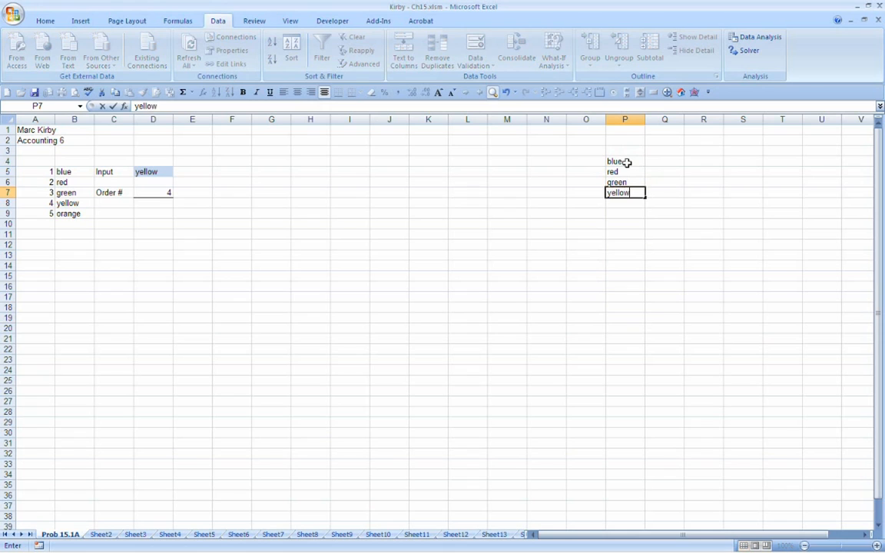
pyautogui.press('Return')
pyautogui.write('orange')
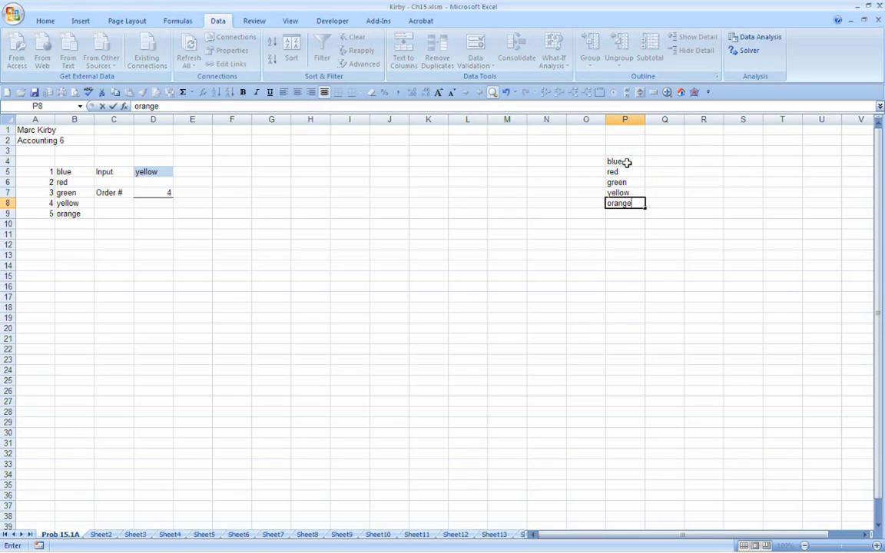
pyautogui.press('Return')
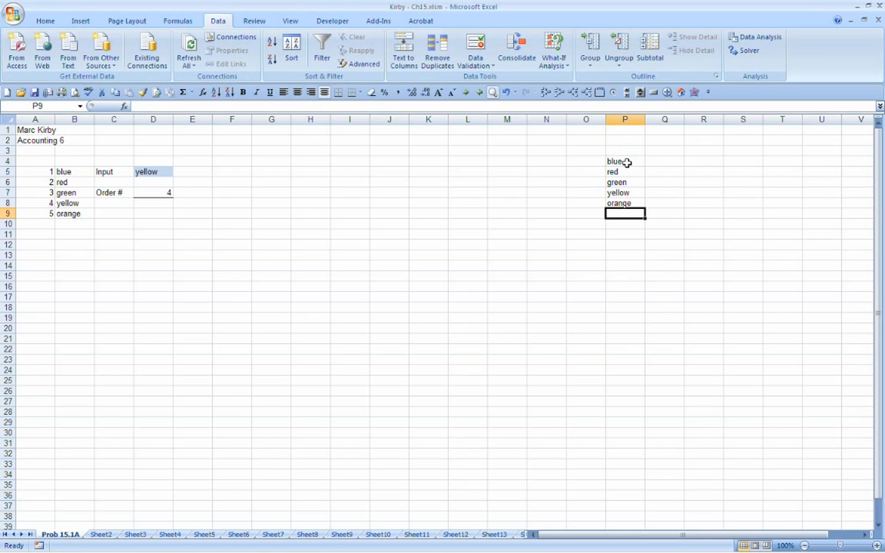
# Step: Extend the color list in column P with black in P9 and white in P10
pyautogui.write('black')
pyautogui.press('Return')
pyautogui.write('wh')
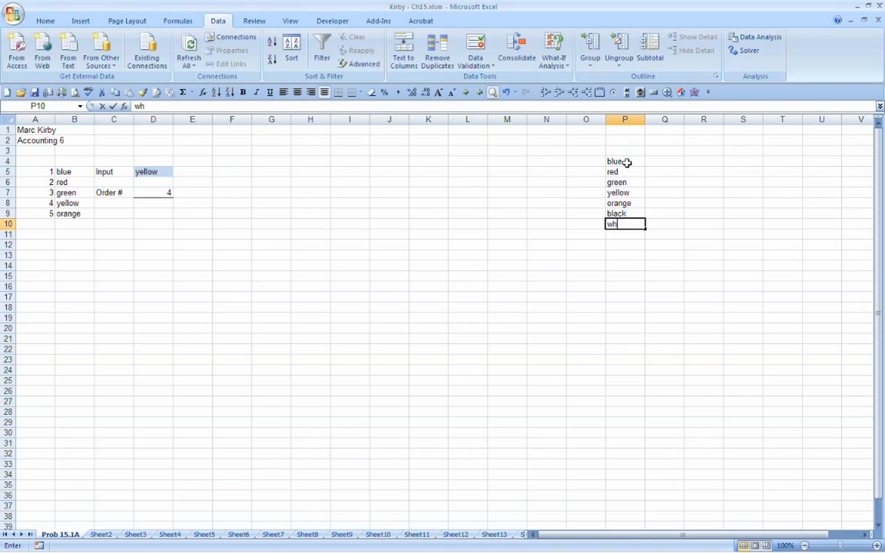
pyautogui.write('ite')
pyautogui.press('Return')
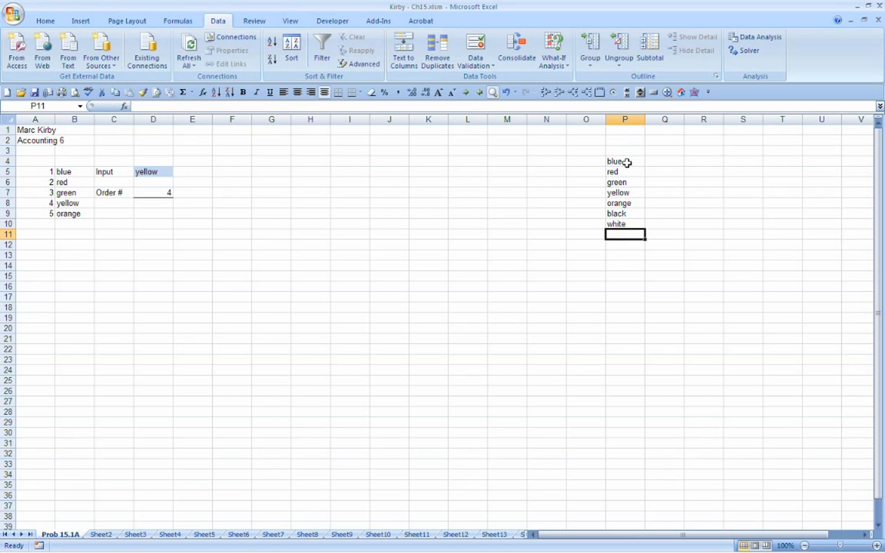
# Step: Replace the source of D5's validation list with the cell range =$P$4:$P$10
pyautogui.click(152, 172)
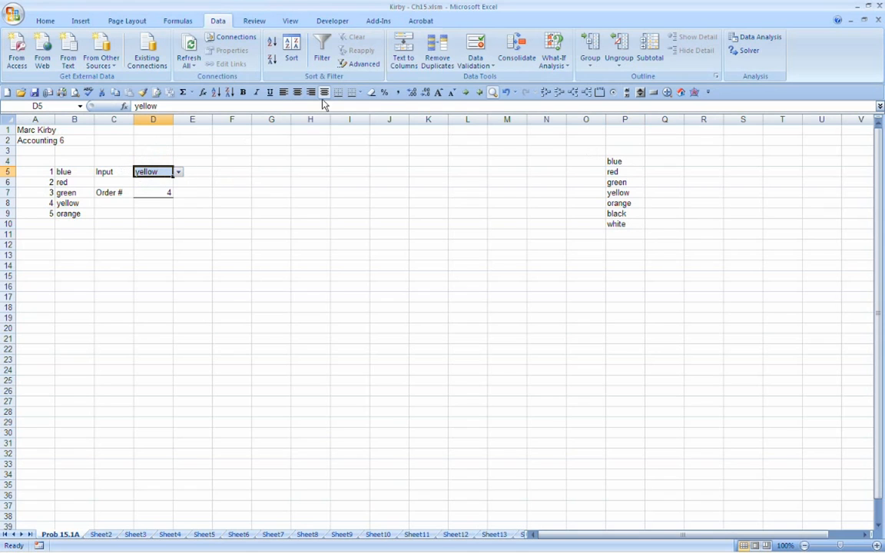
pyautogui.click(471, 54)
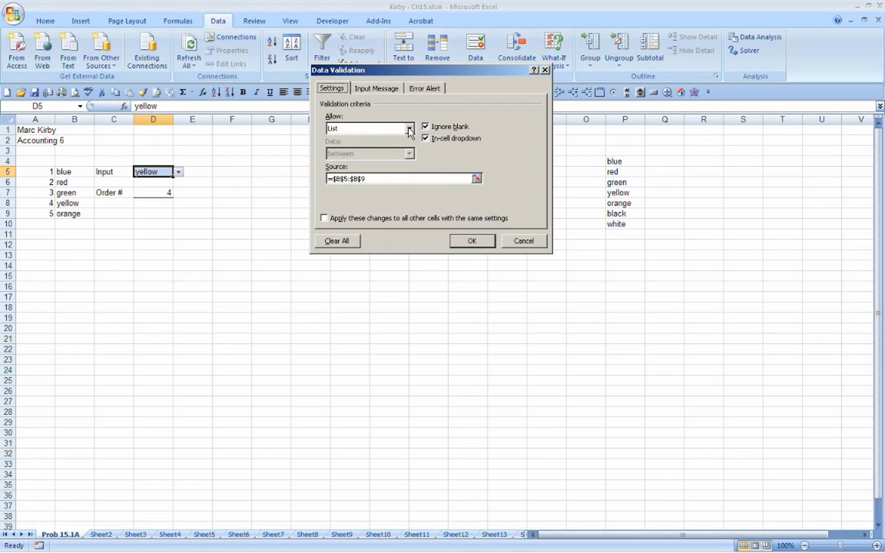
pyautogui.click(426, 180)
pyautogui.moveTo(426, 180); pyautogui.dragTo(302, 168)
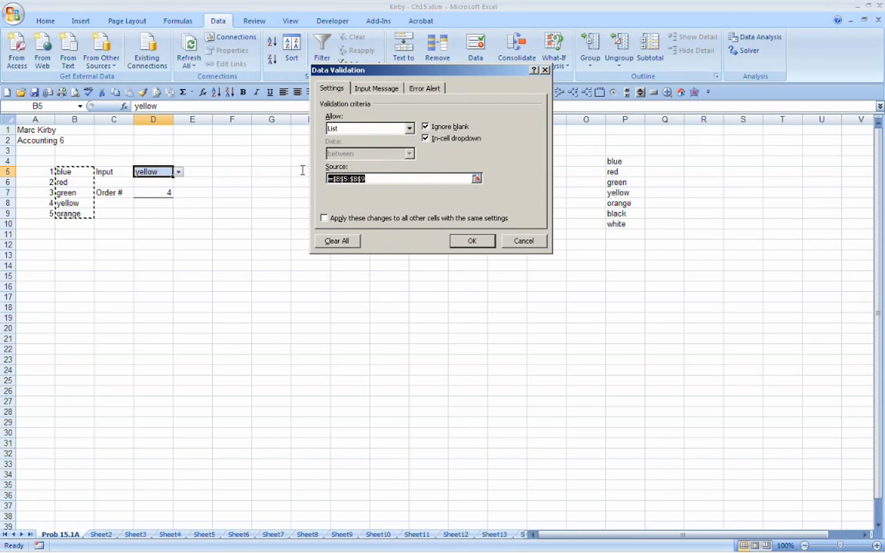
pyautogui.press('Delete')
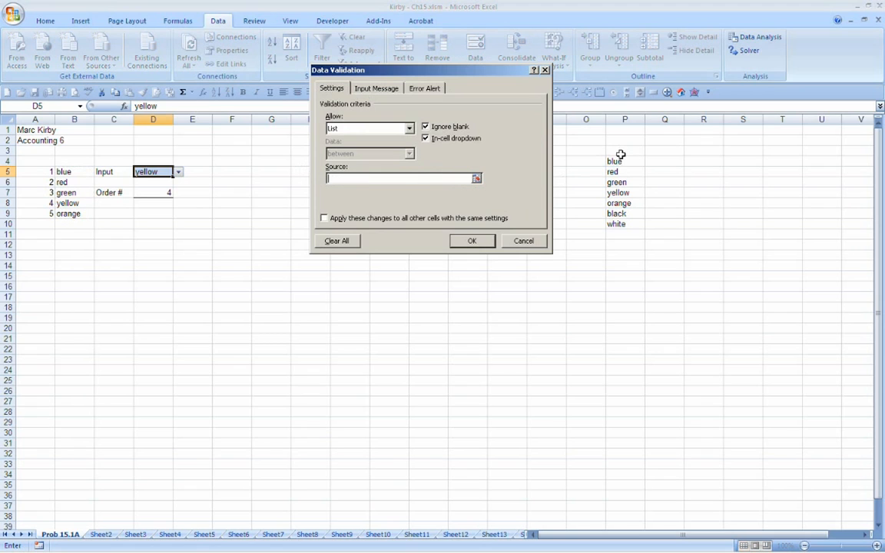
pyautogui.moveTo(619, 157); pyautogui.dragTo(626, 225)
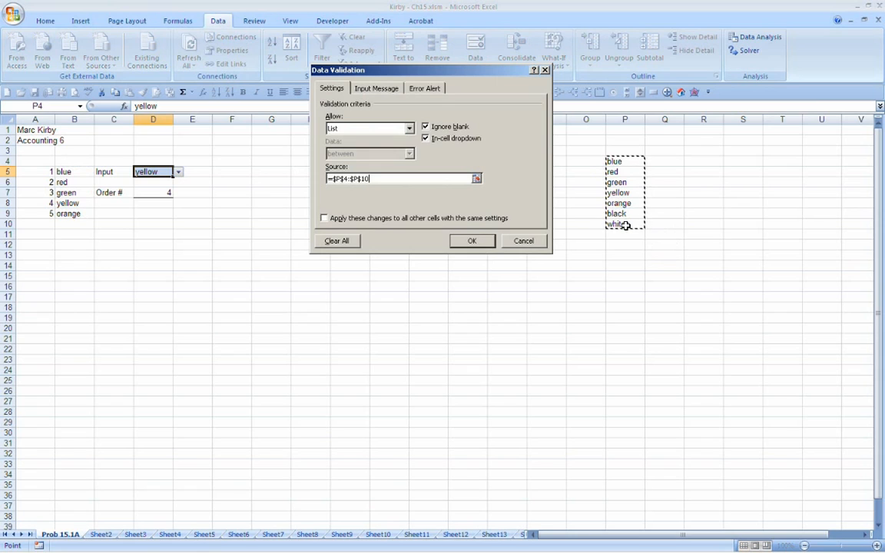
pyautogui.click(471, 241)
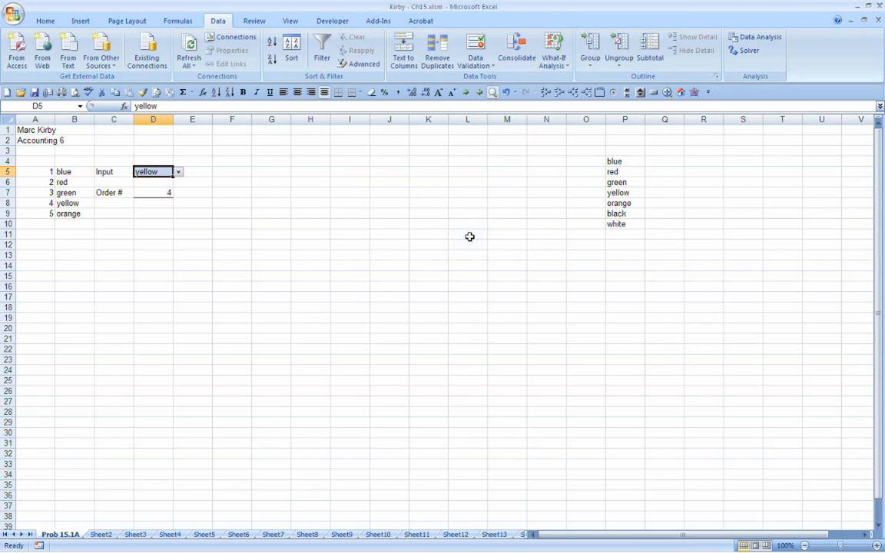
# Step: Choose black, white, green and blue in turn from D5's extended color list
pyautogui.click(178, 172)
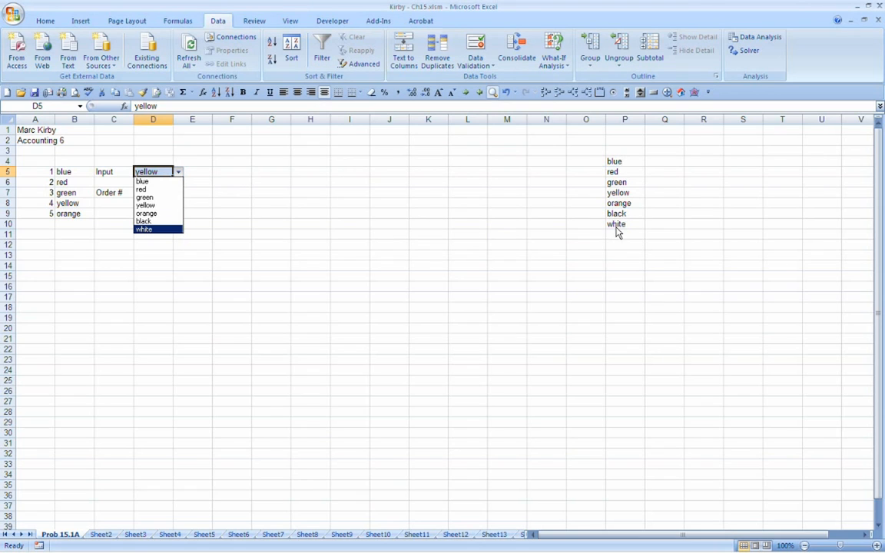
pyautogui.click(146, 221)
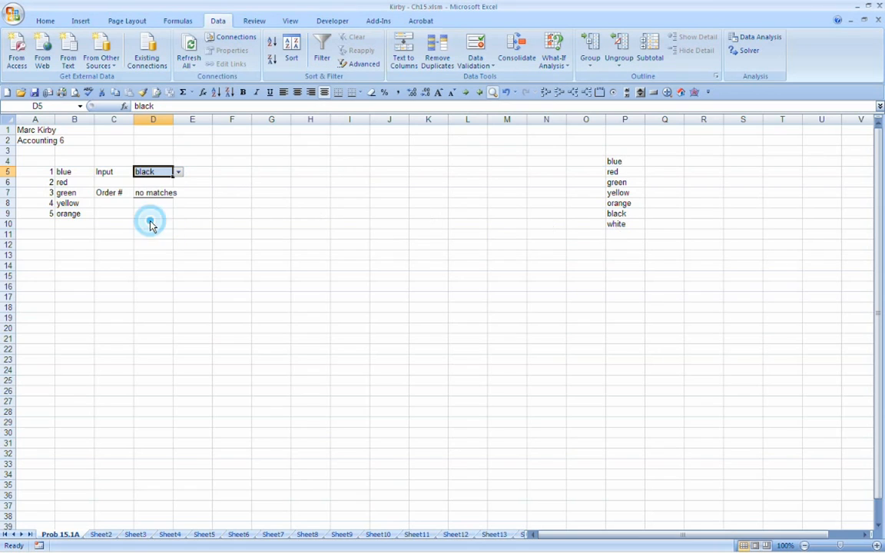
pyautogui.click(178, 171)
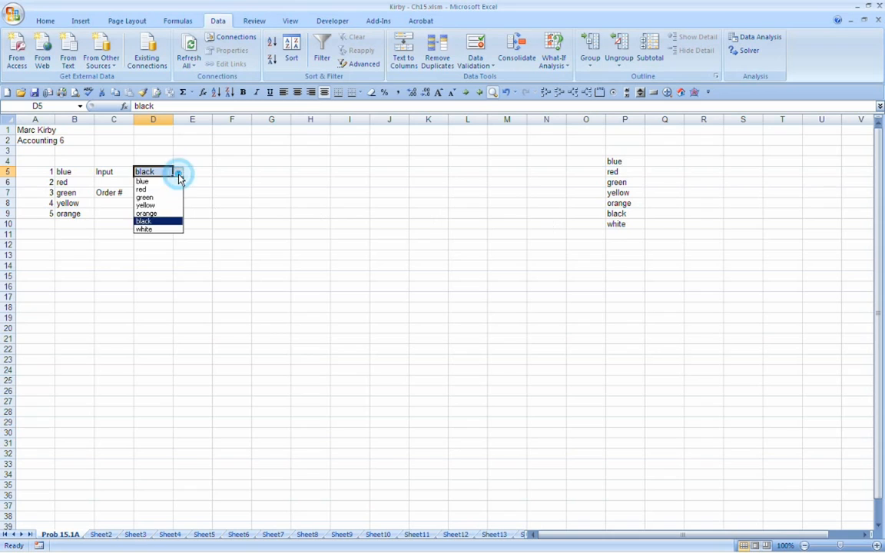
pyautogui.click(140, 230)
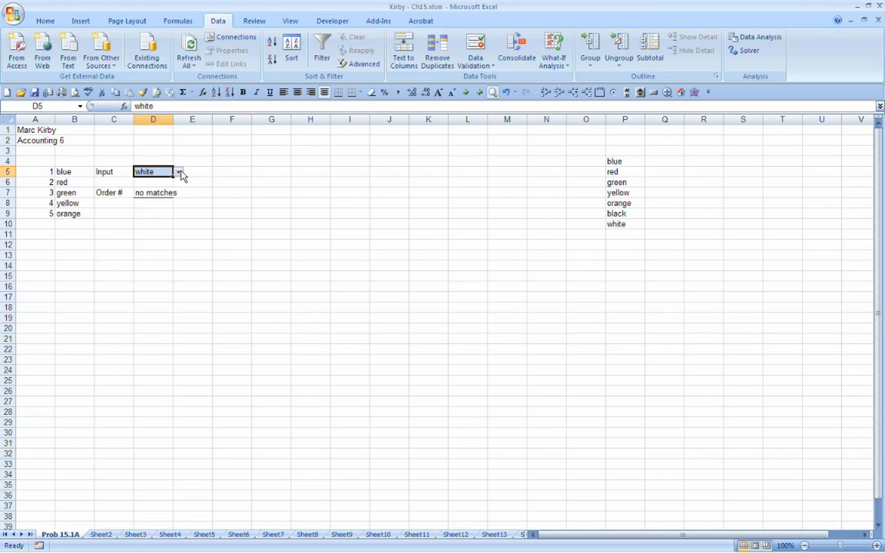
pyautogui.click(177, 172)
pyautogui.click(143, 193)
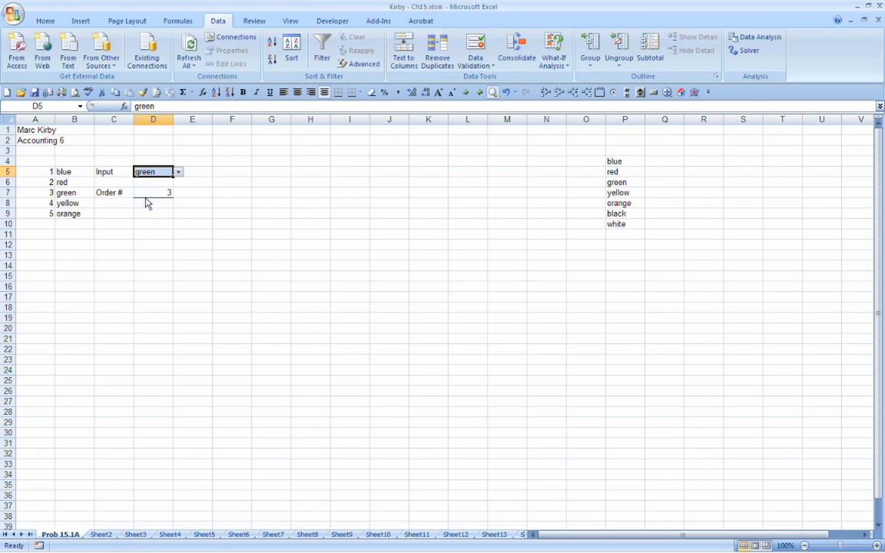
pyautogui.click(178, 172)
pyautogui.click(146, 179)
pyautogui.click(477, 46)
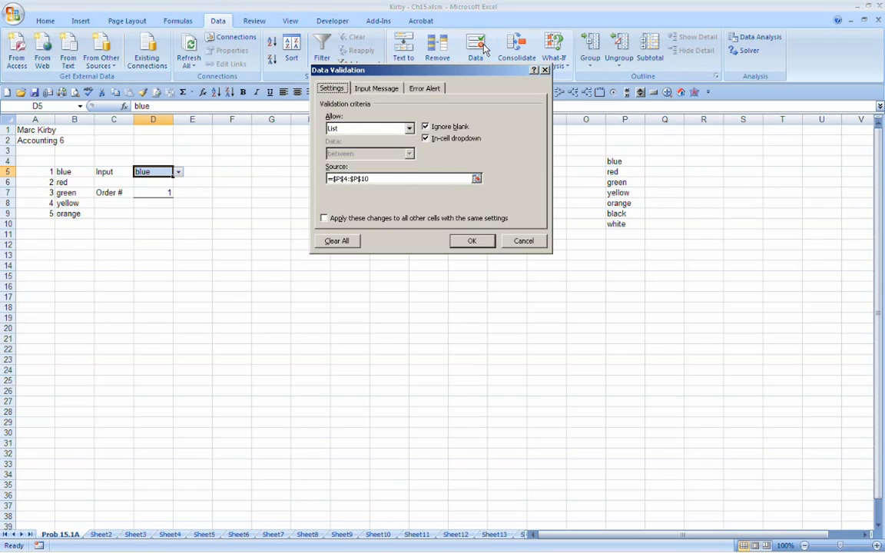
pyautogui.click(377, 89)
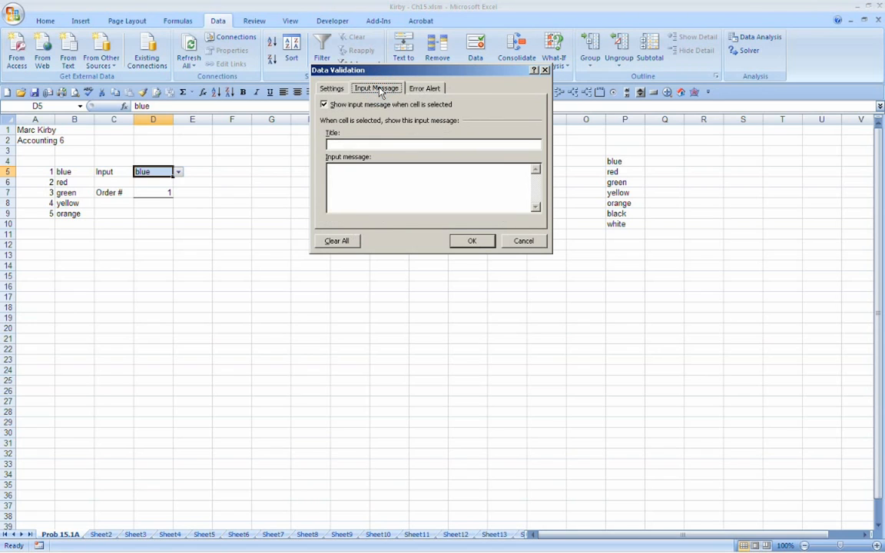
pyautogui.click(526, 242)
pyautogui.click(146, 182)
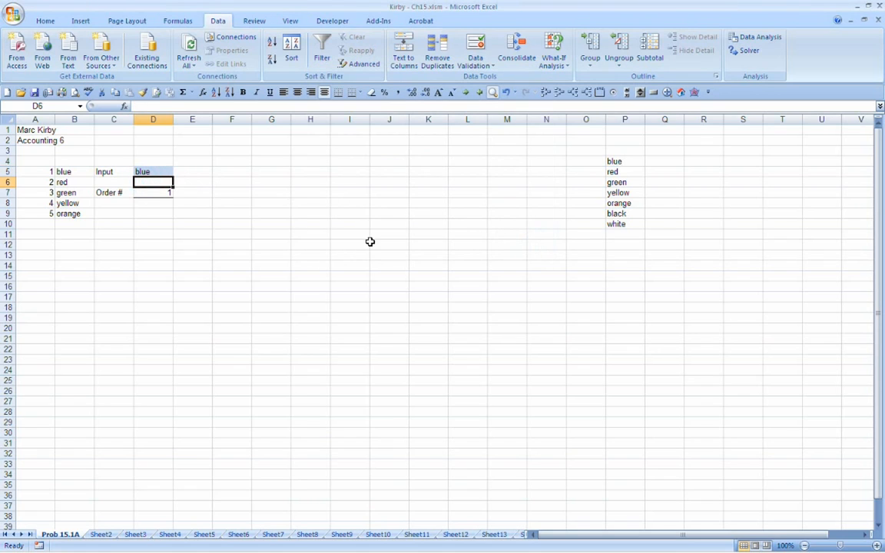
# Step: Try to enter pink, a color missing from the validation list, in D5
pyautogui.press('Up')
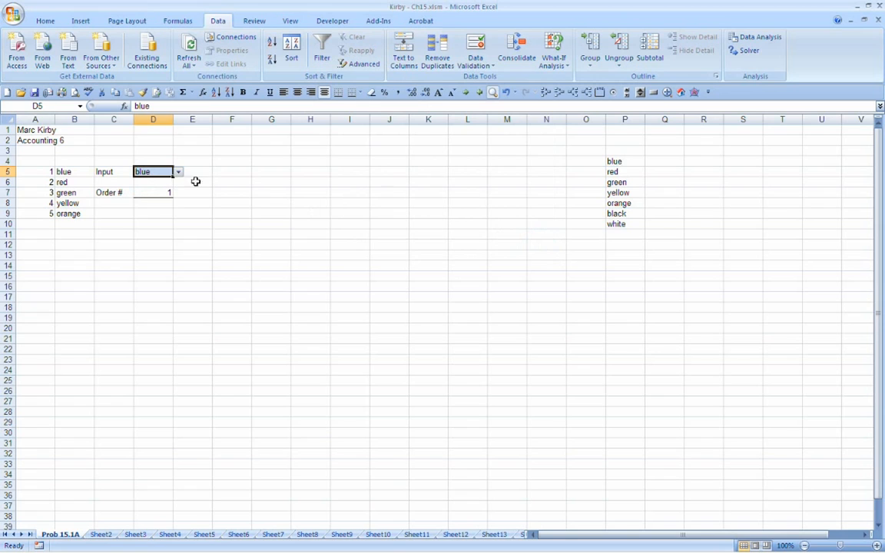
pyautogui.write('p')
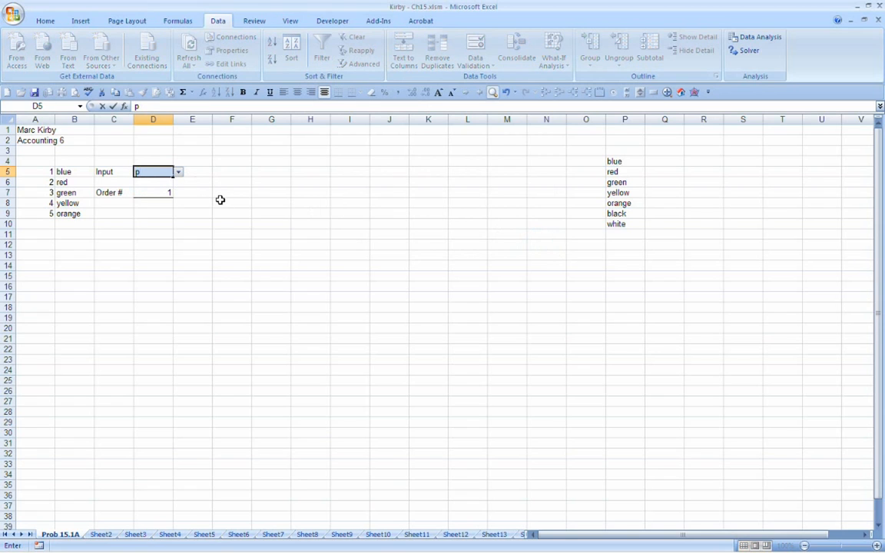
pyautogui.write('ing')
pyautogui.press('BackSpace')
pyautogui.write('k')
pyautogui.press('Return')
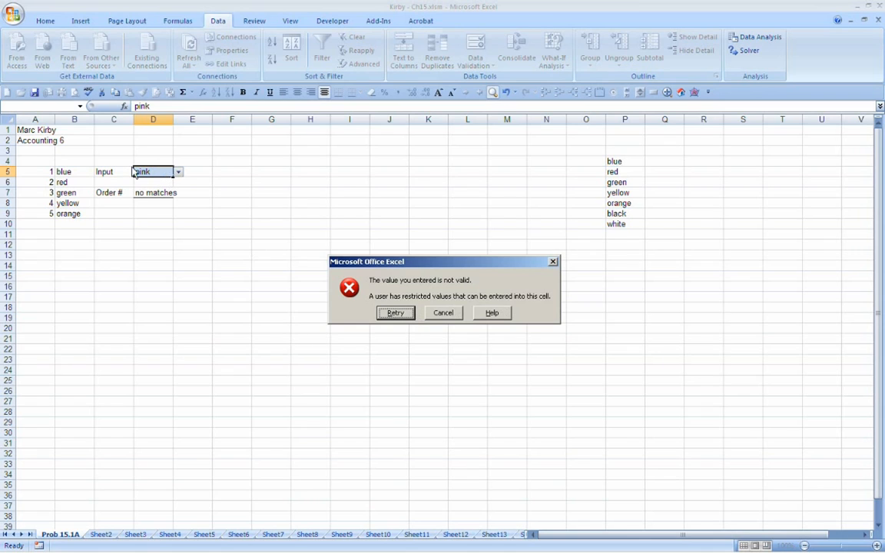
# Step: Retry D5 with the unlisted color purple, cancel that entry and choose blue from the list
pyautogui.click(395, 314)
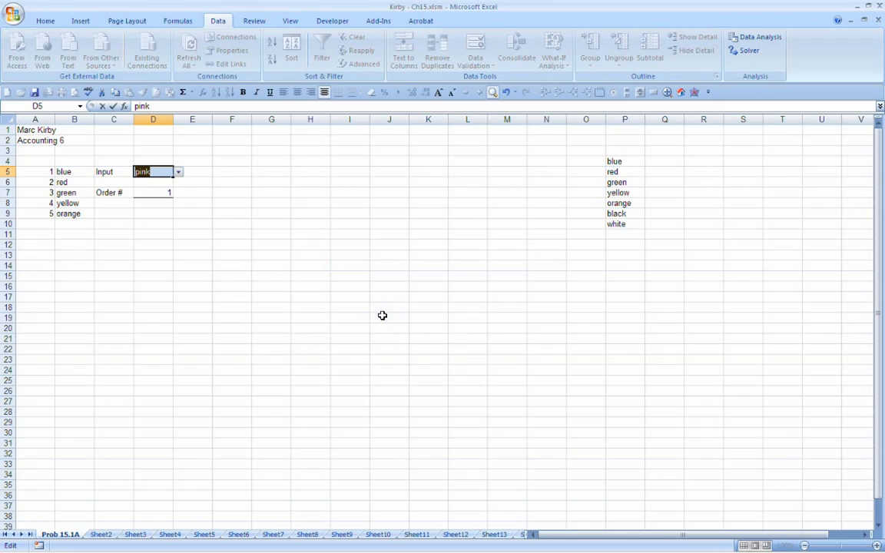
pyautogui.write('purple')
pyautogui.press('Return')
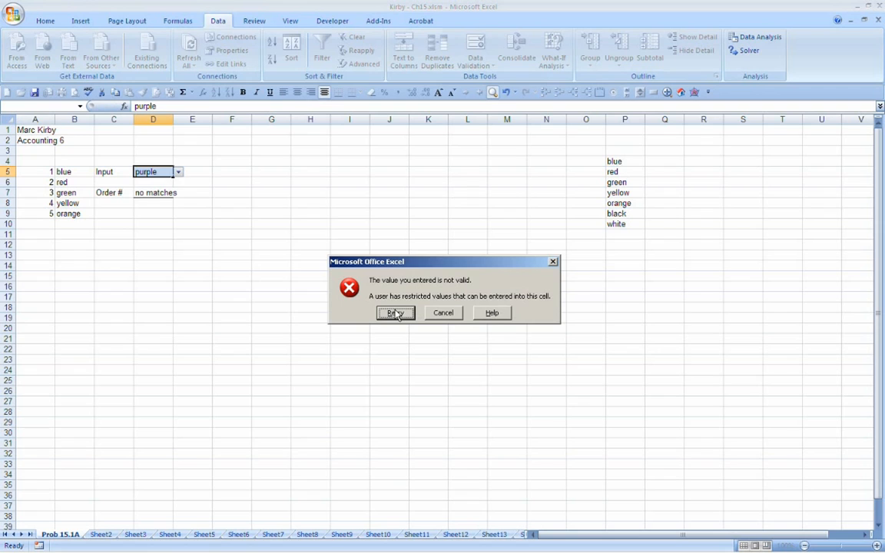
pyautogui.click(455, 315)
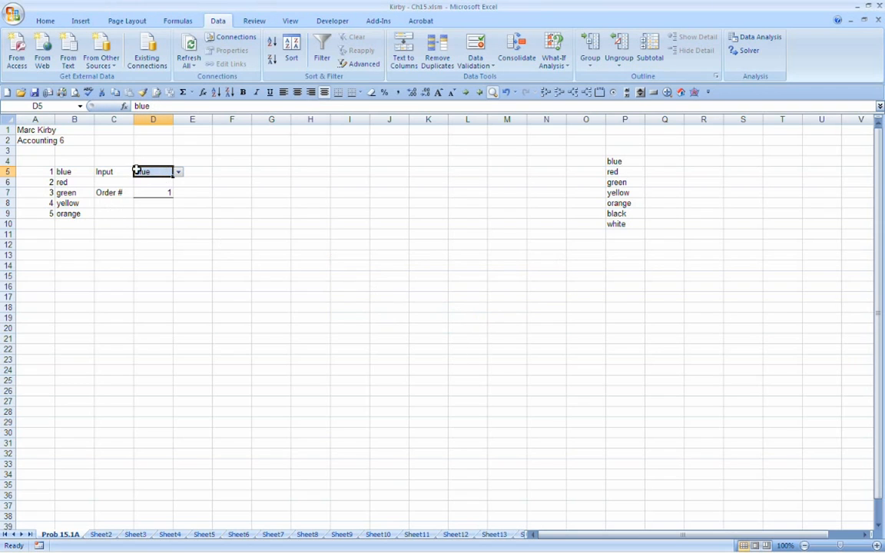
pyautogui.click(178, 172)
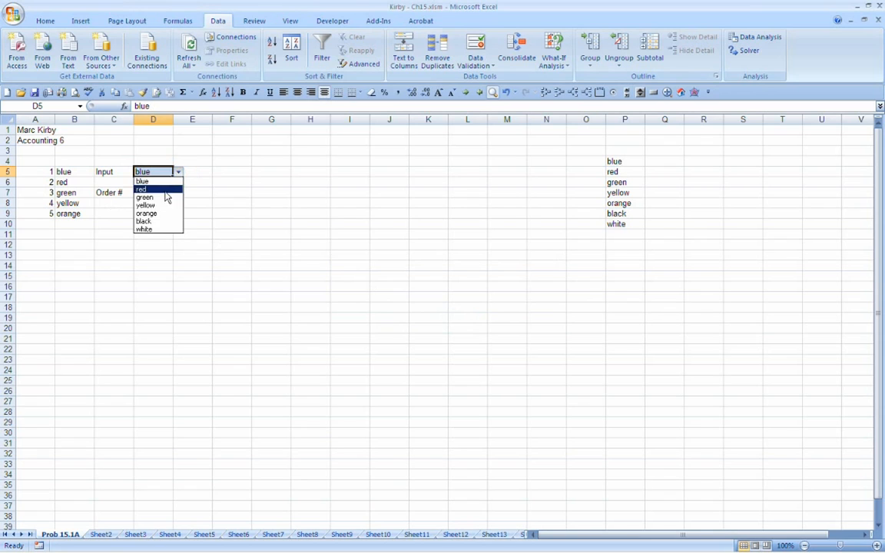
pyautogui.click(158, 181)
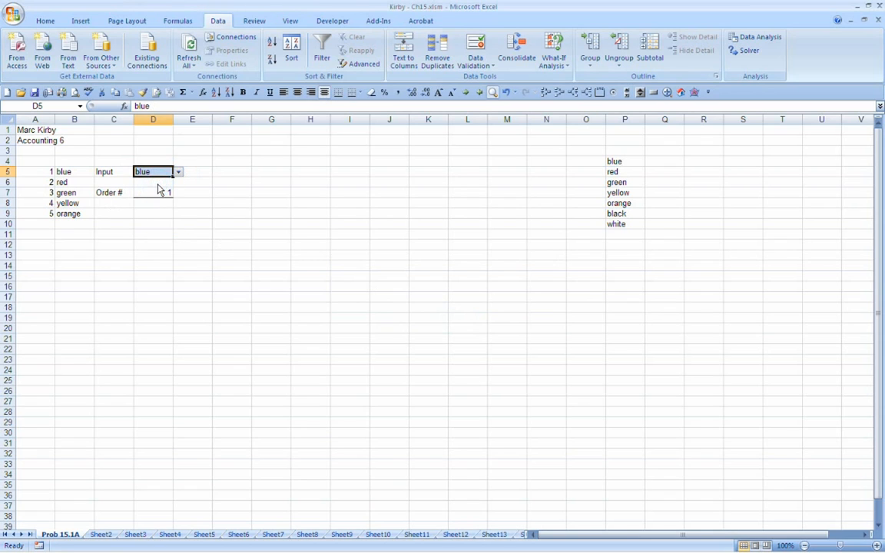
# Step: Give D5's validation an input message titled "selection criteria" reading "you must select a color from the drop down list"
pyautogui.click(474, 46)
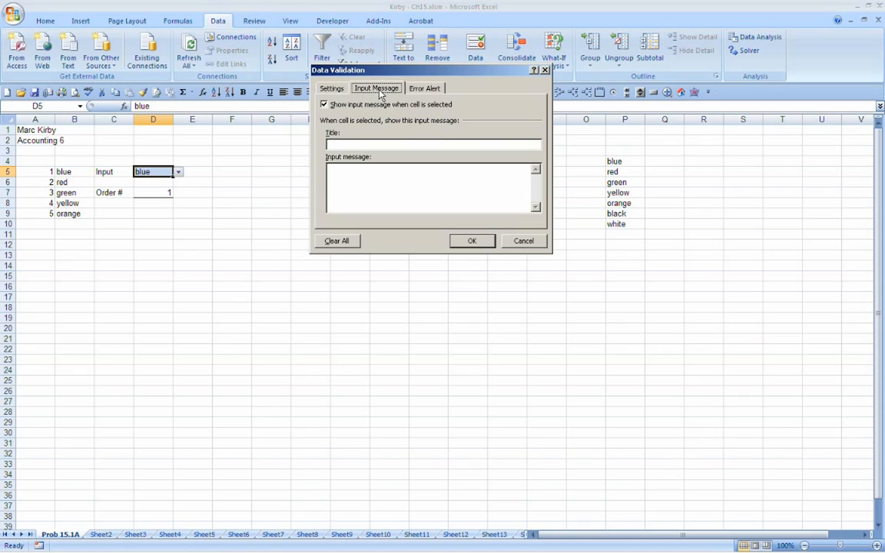
pyautogui.click(342, 144)
pyautogui.write('you mu')
pyautogui.press('BackSpace')
pyautogui.press('BackSpace')
pyautogui.press('BackSpace')
pyautogui.press('BackSpace')
pyautogui.press('BackSpace')
pyautogui.press('BackSpace')
pyautogui.press('BackSpace')
pyautogui.press('BackSpace')
pyautogui.press('BackSpace')
pyautogui.press('BackSpace')
pyautogui.press('BackSpace')
pyautogui.press('BackSpace')
pyautogui.press('BackSpace')
pyautogui.press('BackSpace')
pyautogui.press('BackSpace')
pyautogui.write('selection criteria')
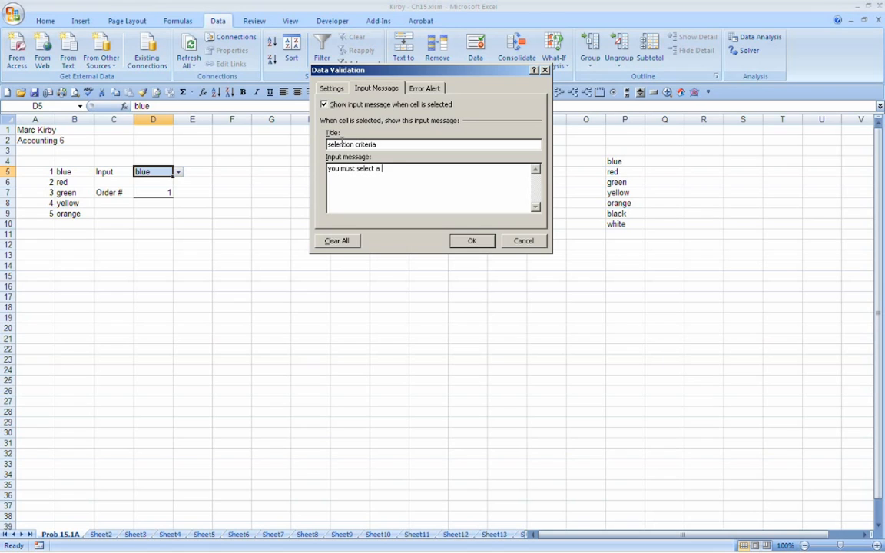
pyautogui.write('om the drop down list')
pyautogui.click(467, 239)
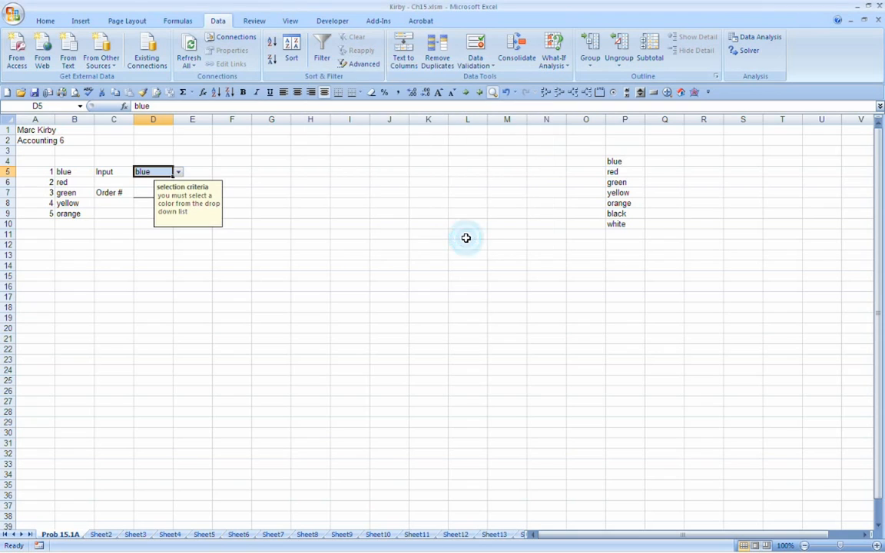
pyautogui.moveTo(172, 170); pyautogui.dragTo(158, 148)
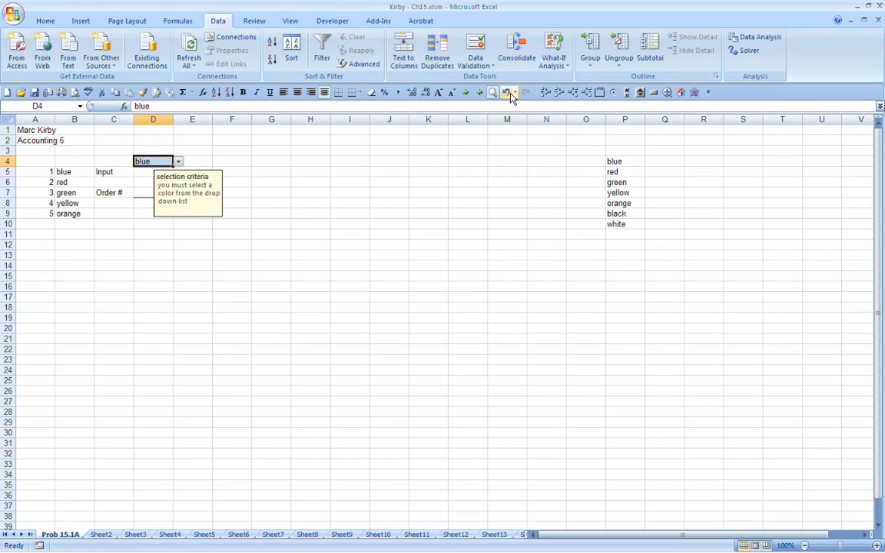
pyautogui.click(506, 92)
pyautogui.click(154, 150)
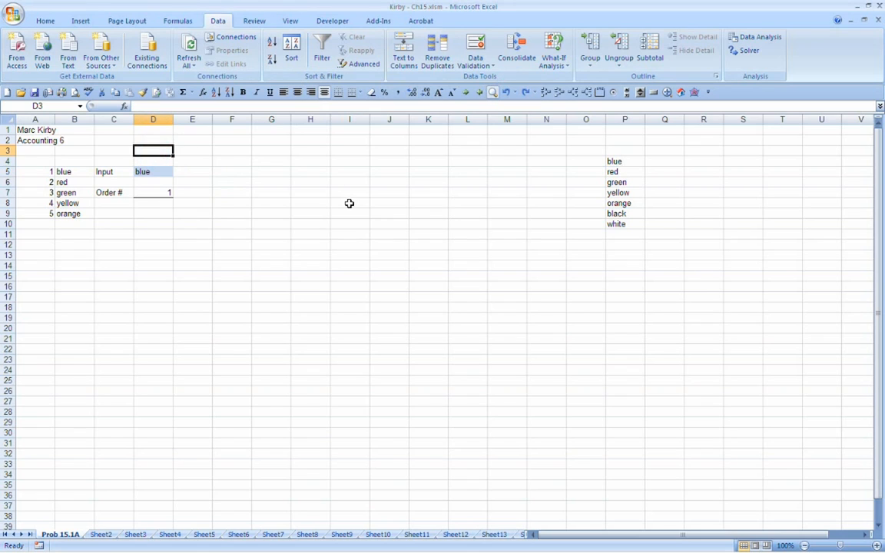
# Step: Try to enter the unlisted text dksakdf in D5, and cancel the entry
pyautogui.press('Down')
pyautogui.press('Down')
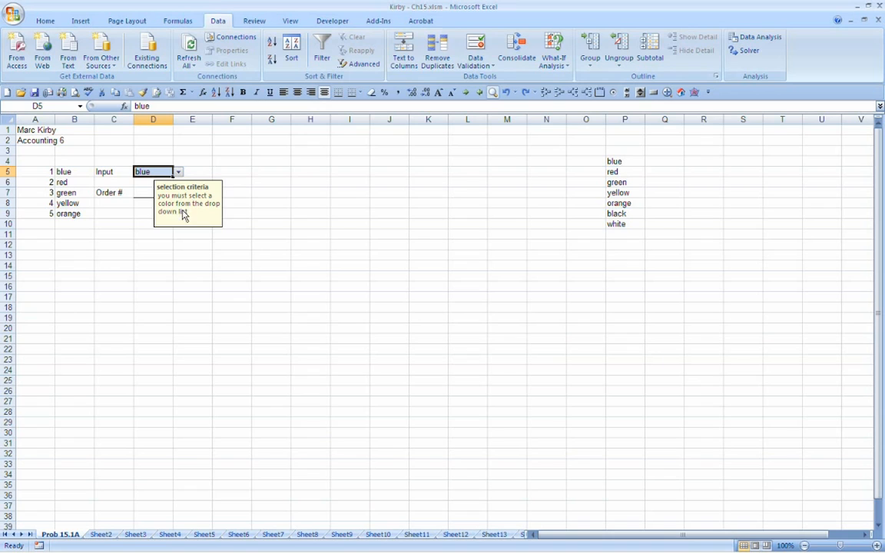
pyautogui.click(180, 173)
pyautogui.click(180, 174)
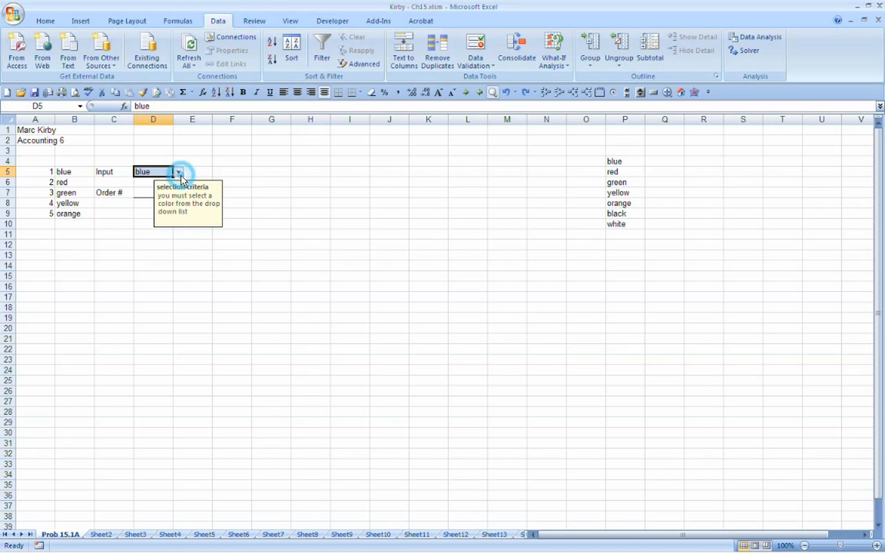
pyautogui.write('dksakdf')
pyautogui.press('Return')
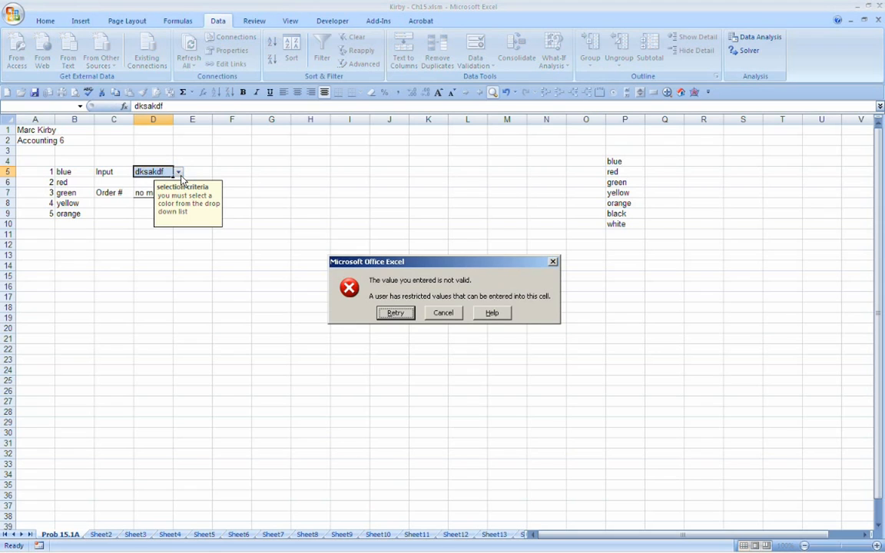
pyautogui.click(444, 314)
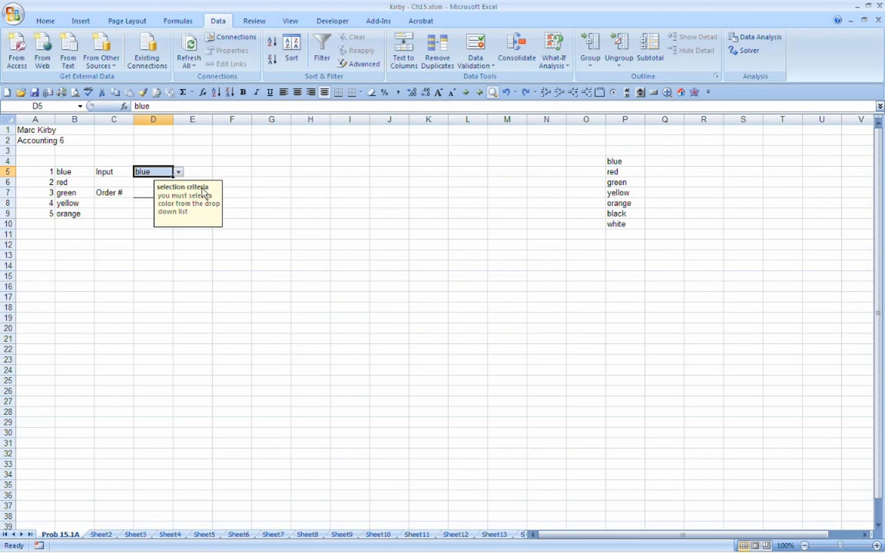
# Step: Move off and back onto D5 to check how its input message displays
pyautogui.press('Up')
pyautogui.press('Down')
pyautogui.press('Down')
pyautogui.press('Right')
pyautogui.press('Up')
pyautogui.press('Left')
# Step: Review D5's data validation settings, its input message and the available error alert styles
pyautogui.click(491, 42)
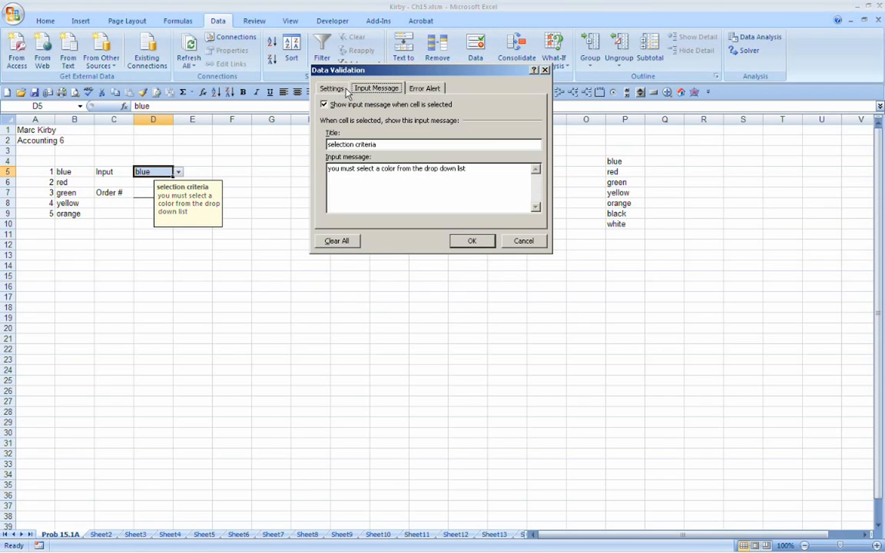
pyautogui.click(332, 88)
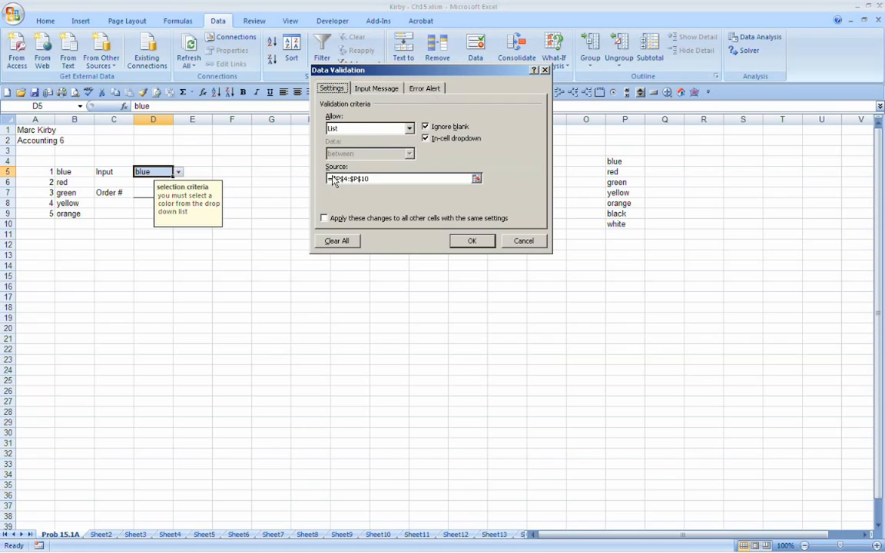
pyautogui.click(361, 89)
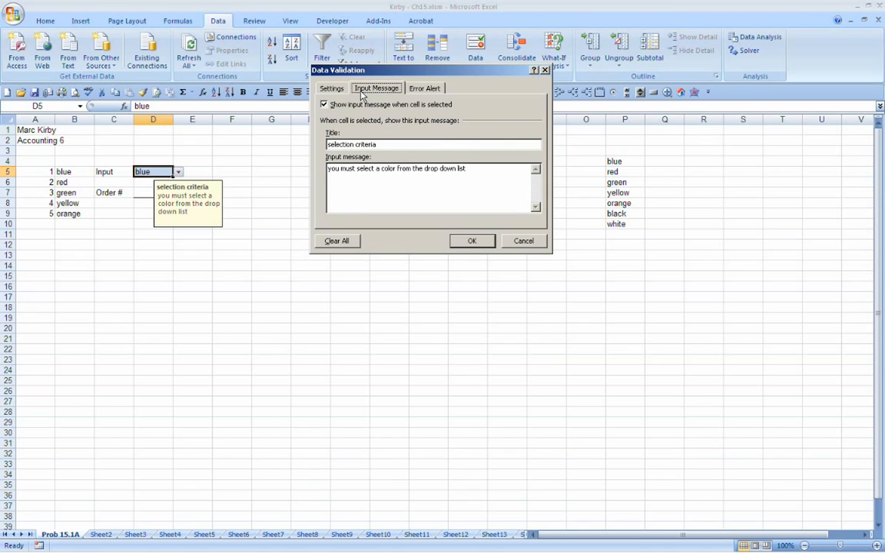
pyautogui.click(415, 90)
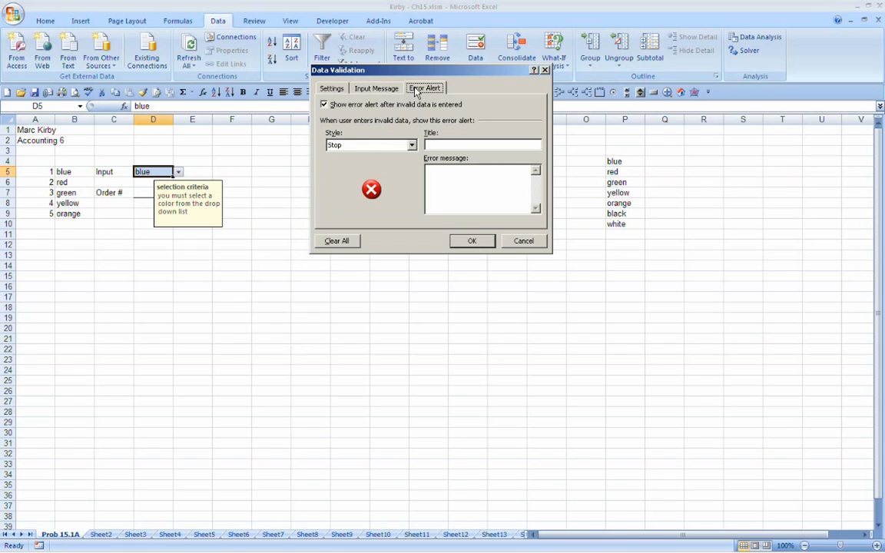
pyautogui.click(411, 146)
pyautogui.click(415, 146)
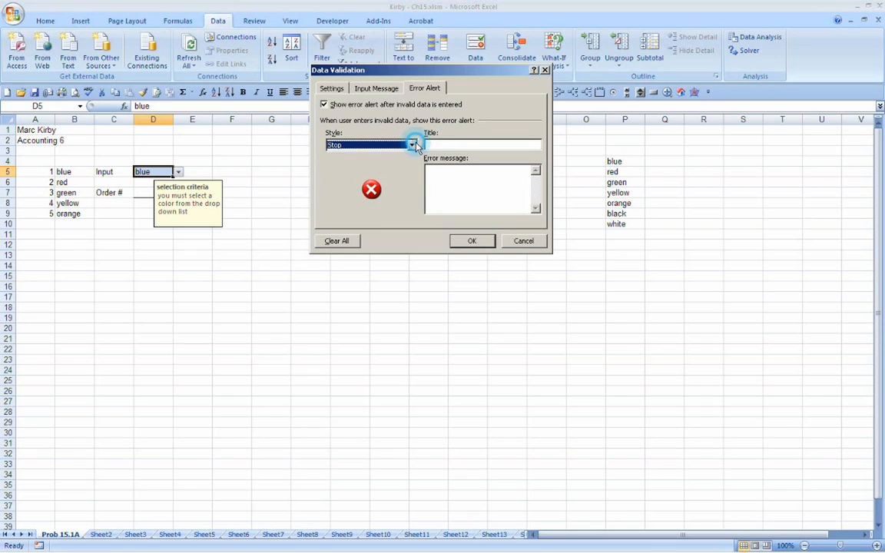
pyautogui.click(414, 145)
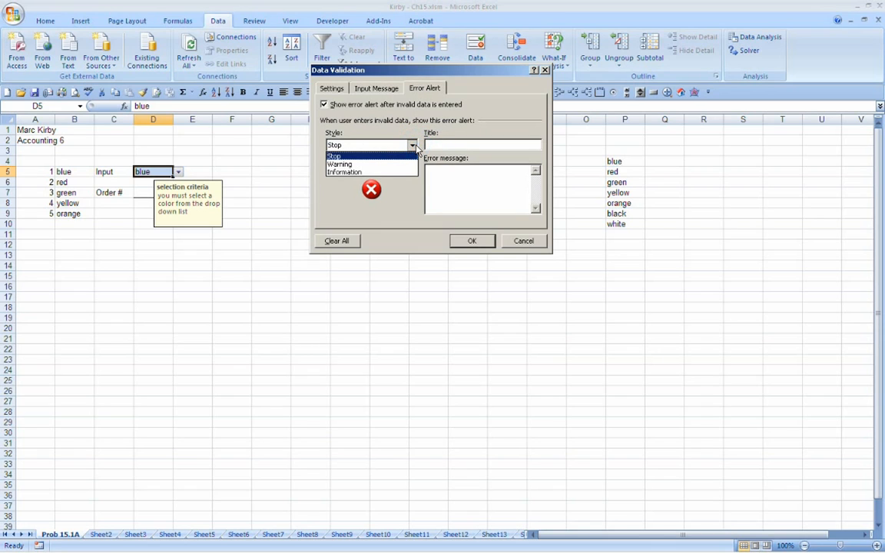
pyautogui.click(413, 145)
# Step: Title D5's Stop-style error alert "ERROR!!!!!!"
pyautogui.click(439, 146)
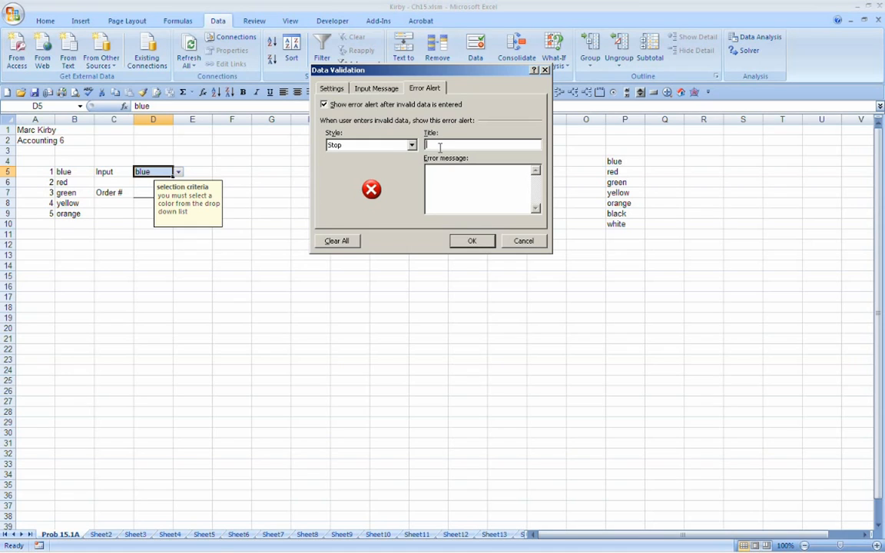
pyautogui.write('S')
pyautogui.press('BackSpace')
pyautogui.write('ERROR')
pyautogui.write('!!!!!!')
pyautogui.write('You are a')
pyautogui.write('n idio')
pyautogui.write('t!!!!')
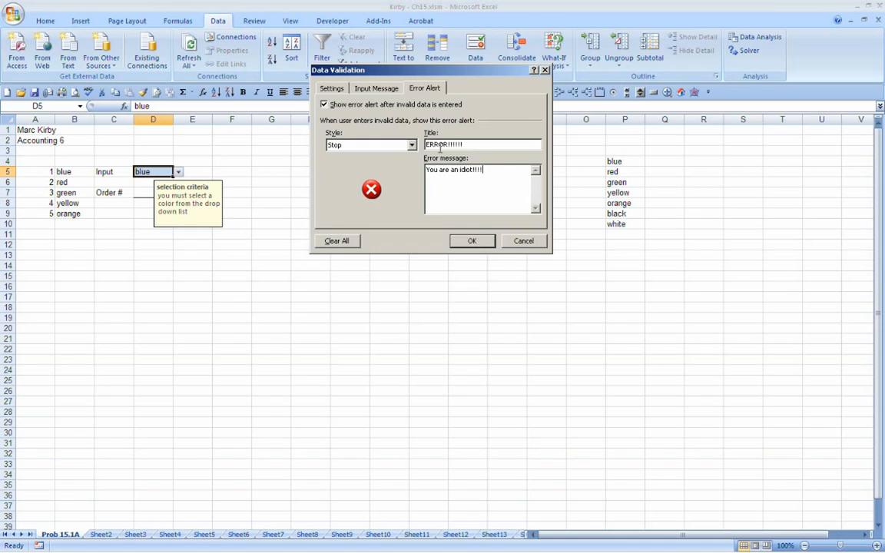
# Step: Set the alert's two-line error message to "You are an idiot!!!!" and "Use the pull down list.!!!", and apply the validation
pyautogui.press('Return')
pyautogui.write('Use the pull down list.!!!')
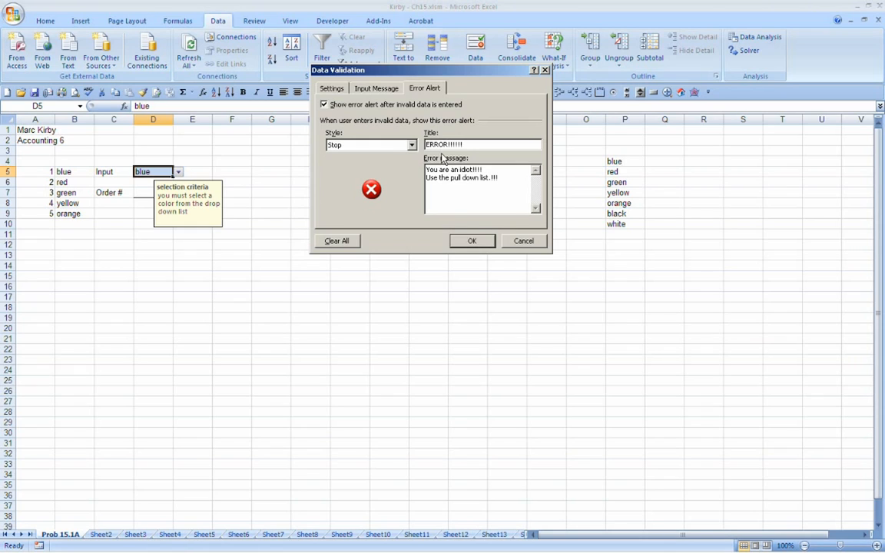
pyautogui.moveTo(427, 169); pyautogui.dragTo(513, 179)
pyautogui.click(426, 169)
pyautogui.moveTo(426, 170); pyautogui.dragTo(500, 179)
pyautogui.click(488, 145)
pyautogui.click(471, 241)
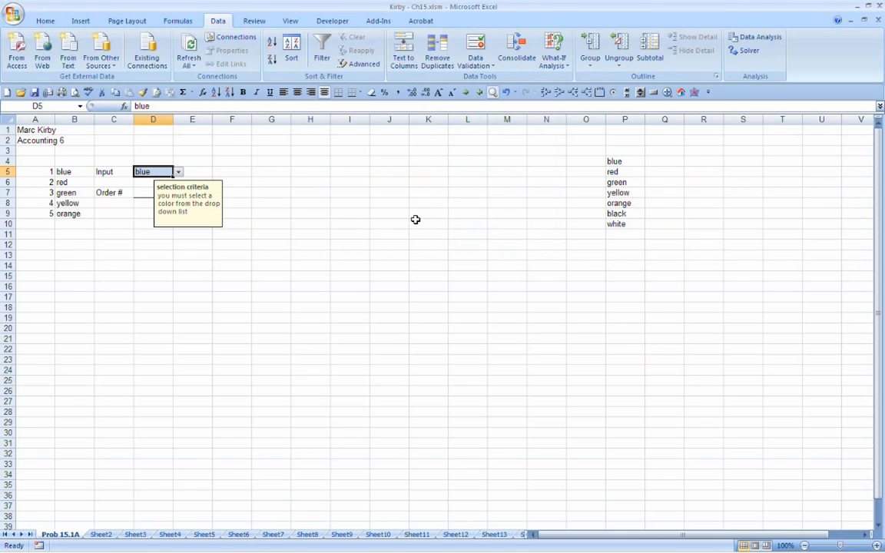
# Step: Reselect D5 and choose green and then red from its color list
pyautogui.click(151, 160)
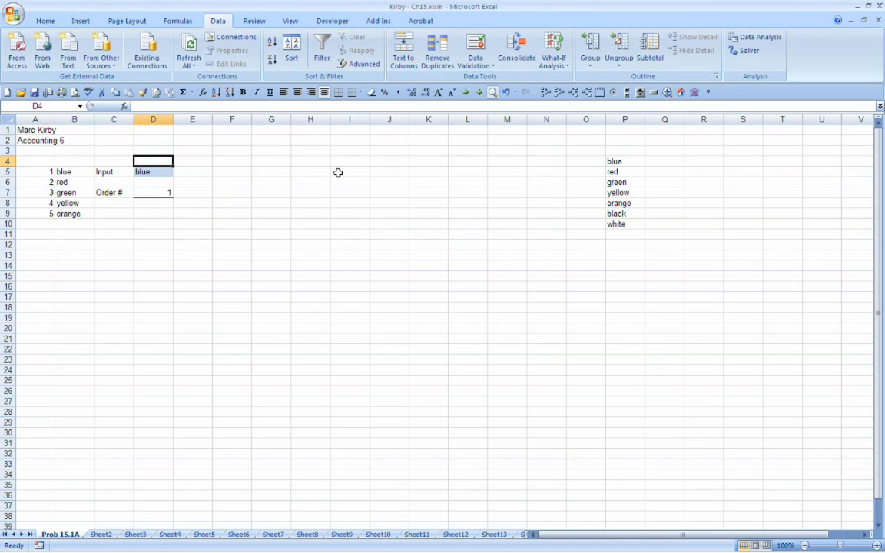
pyautogui.press('Down')
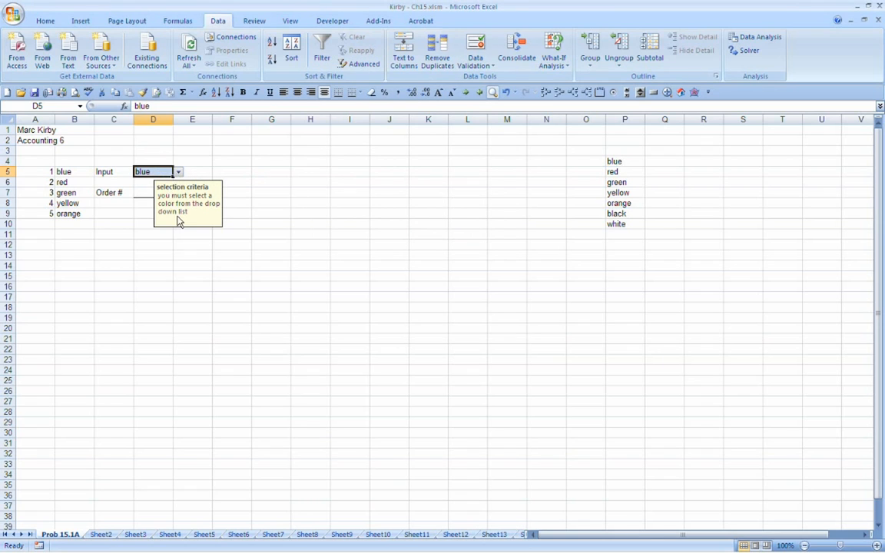
pyautogui.click(178, 172)
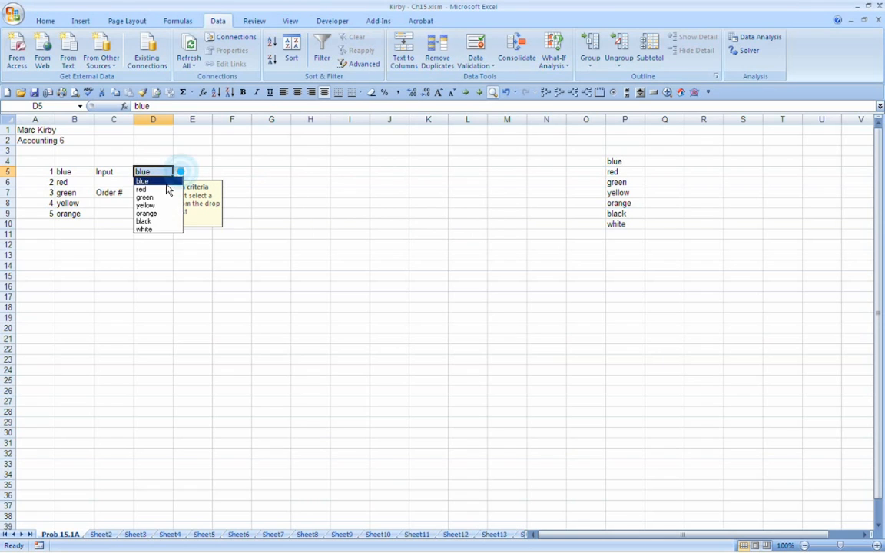
pyautogui.click(158, 195)
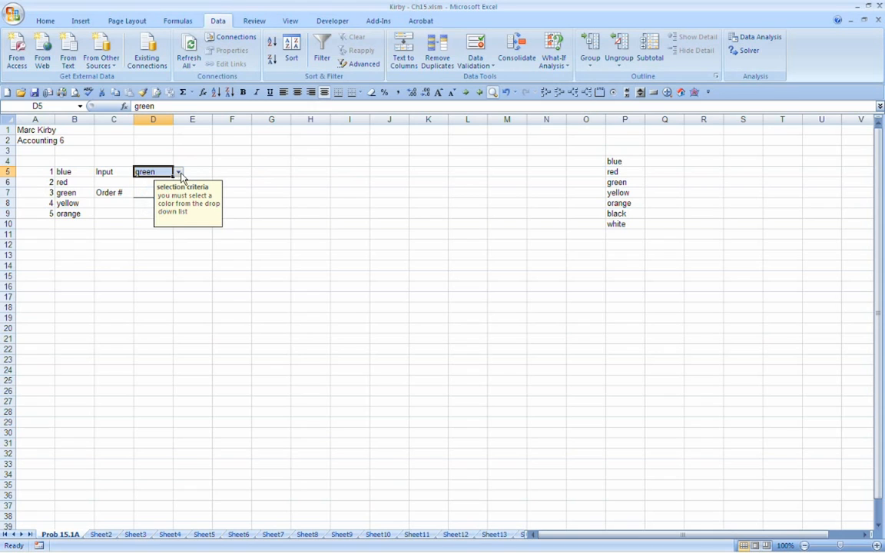
pyautogui.click(177, 172)
pyautogui.click(152, 189)
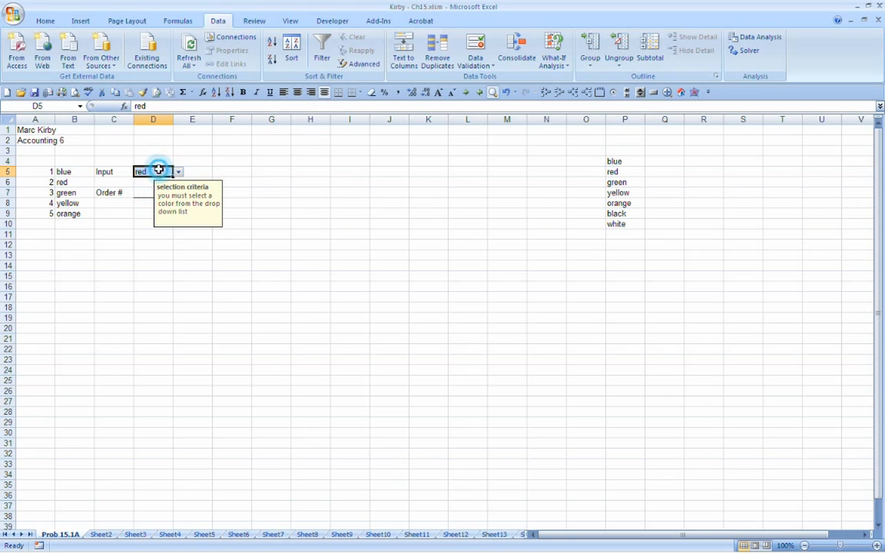
# Step: Test the custom error alert by entering the unlisted color pink in D5, and cancel the entry
pyautogui.write('pink')
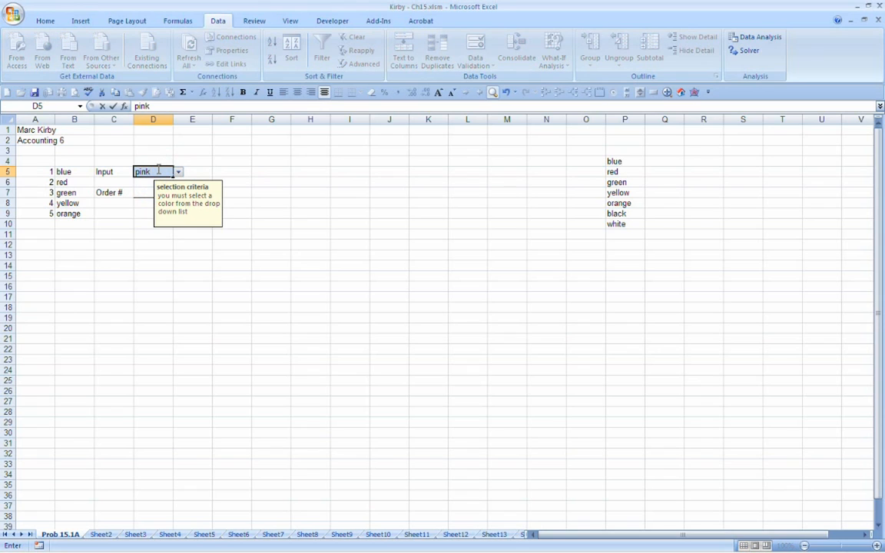
pyautogui.press('Return')
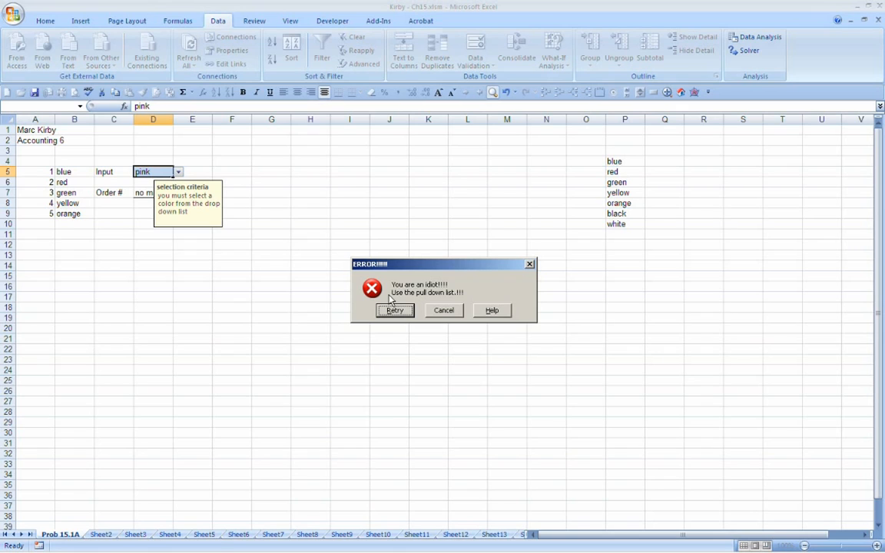
pyautogui.click(449, 314)
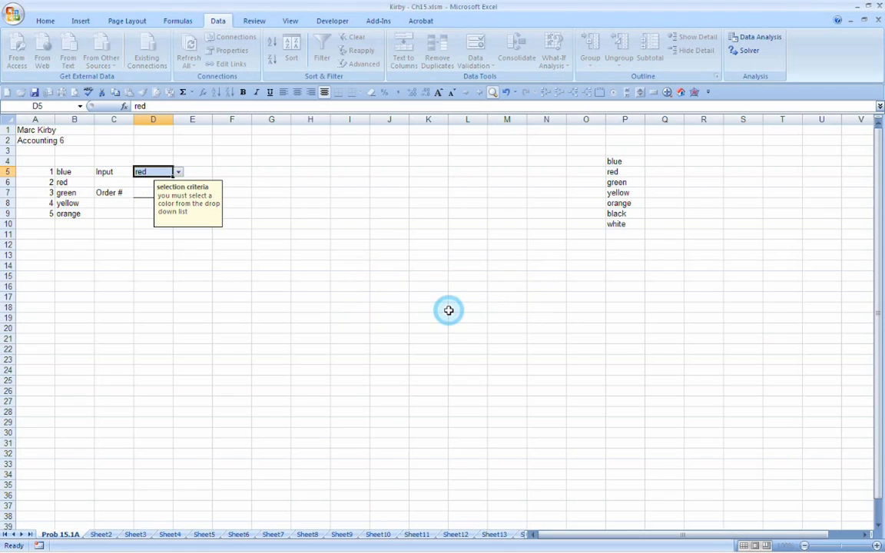
# Step: Review the nested IF formula in D7 and the validated input cell D5
pyautogui.click(129, 227)
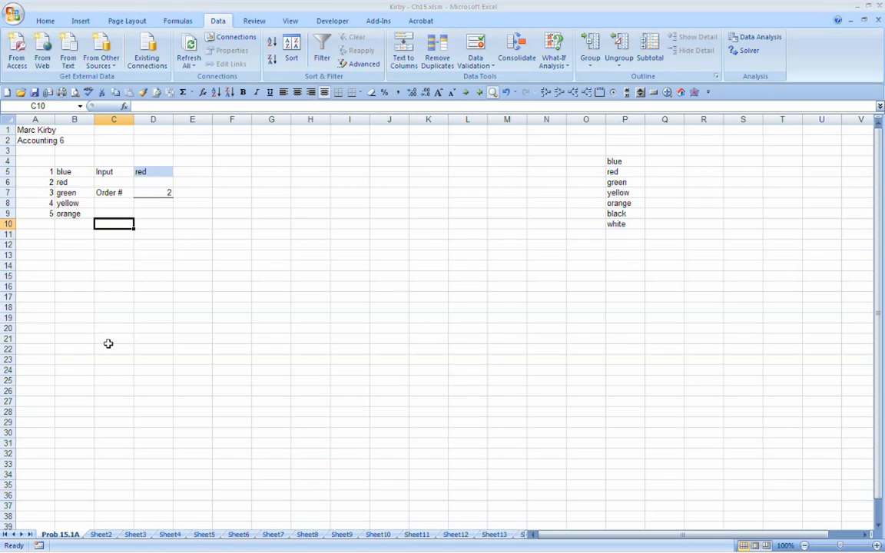
pyautogui.click(153, 192)
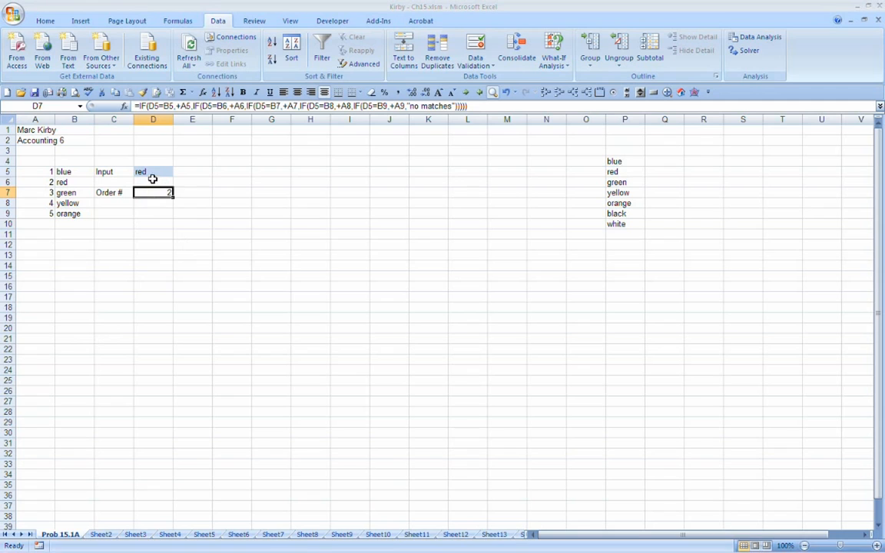
pyautogui.click(155, 172)
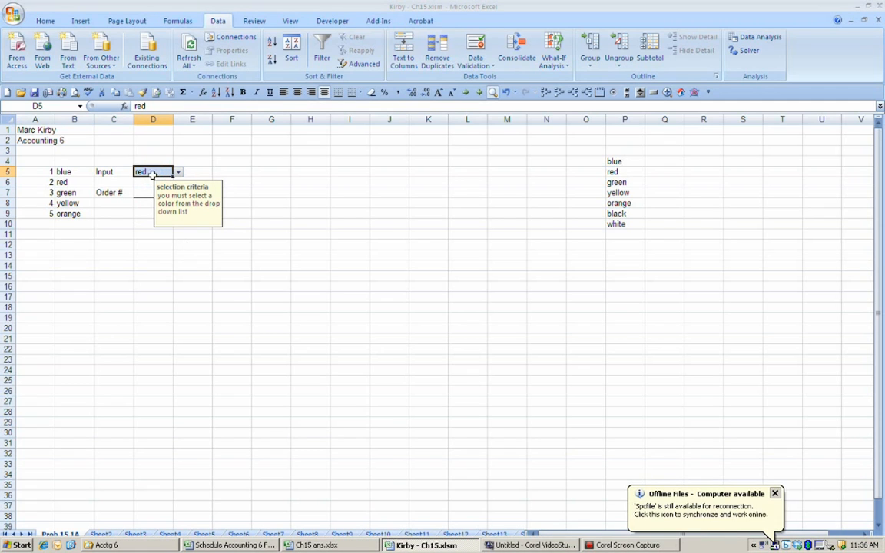
# Step: Enter the date May 1, 2013 in cell B12
pyautogui.click(110, 245)
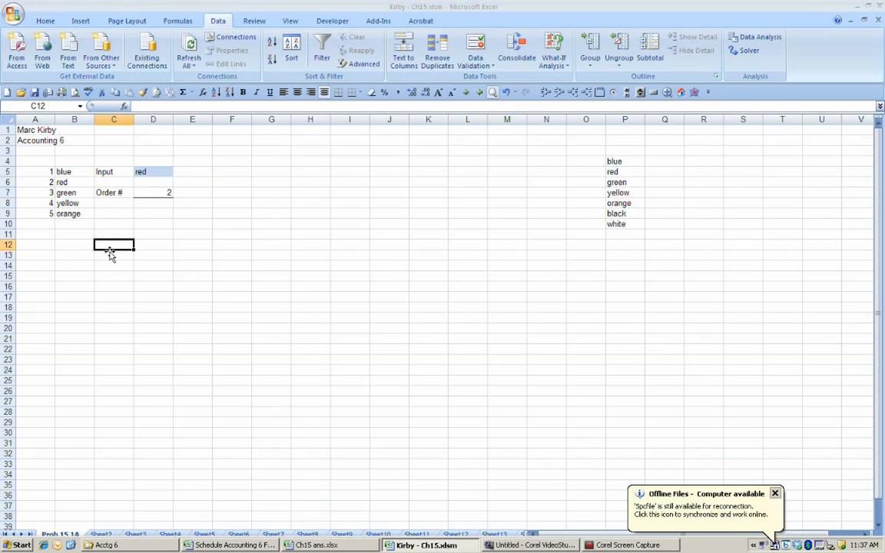
pyautogui.click(85, 246)
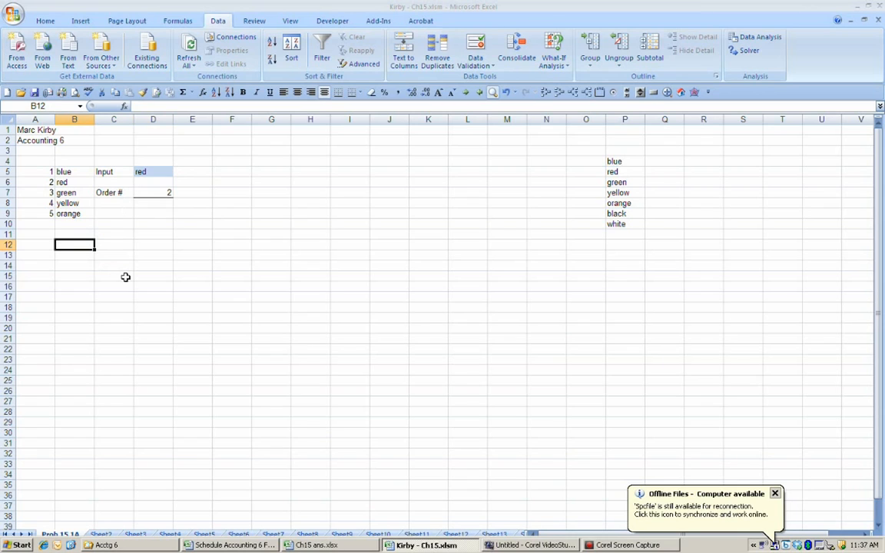
pyautogui.write('May 1')
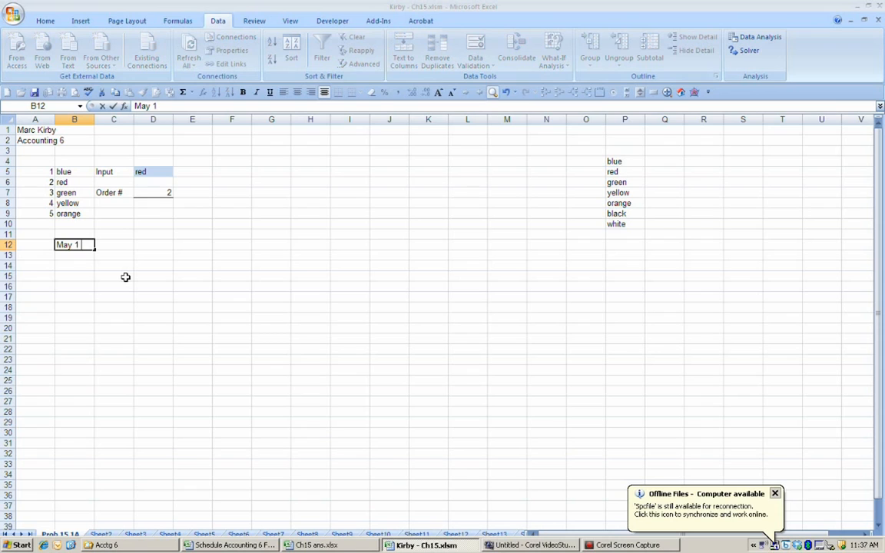
pyautogui.write(', 2013')
pyautogui.press('Return')
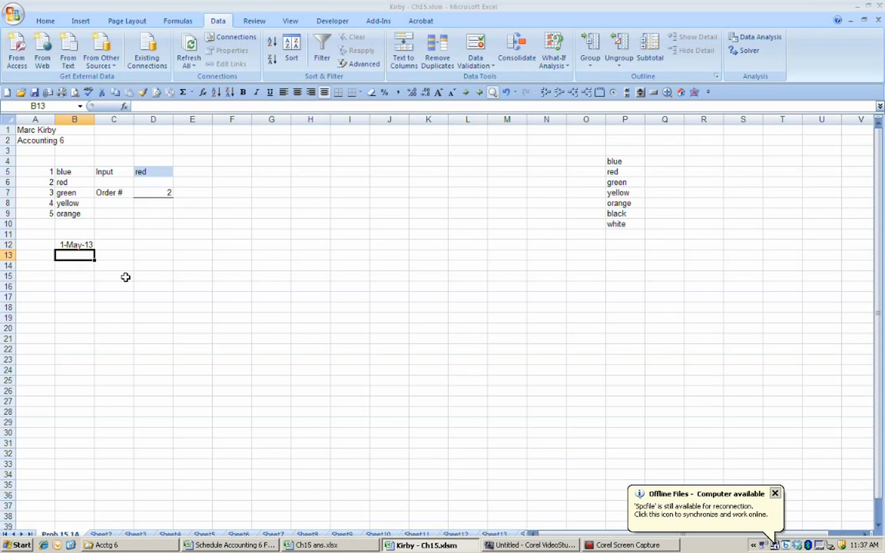
# Step: Inspect how the date in B12 is stored compared with how the cell displays it
pyautogui.press('Up')
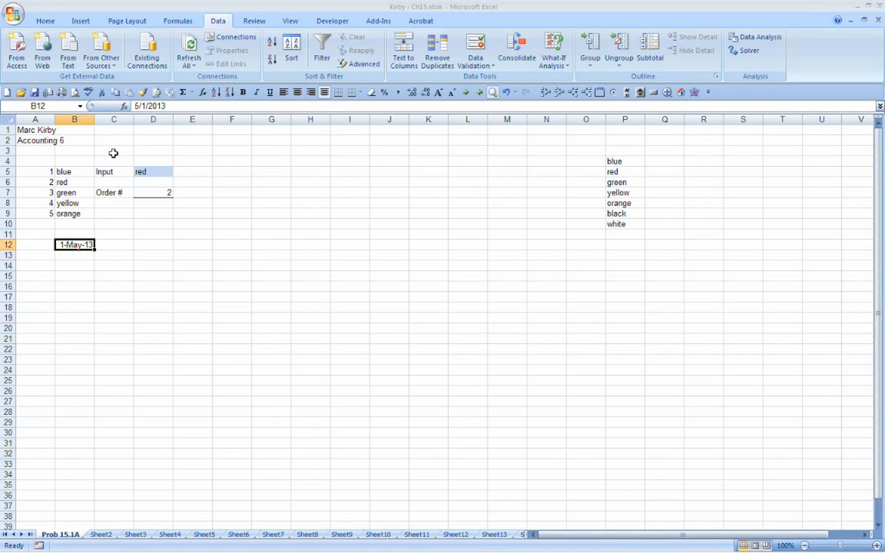
pyautogui.click(178, 104)
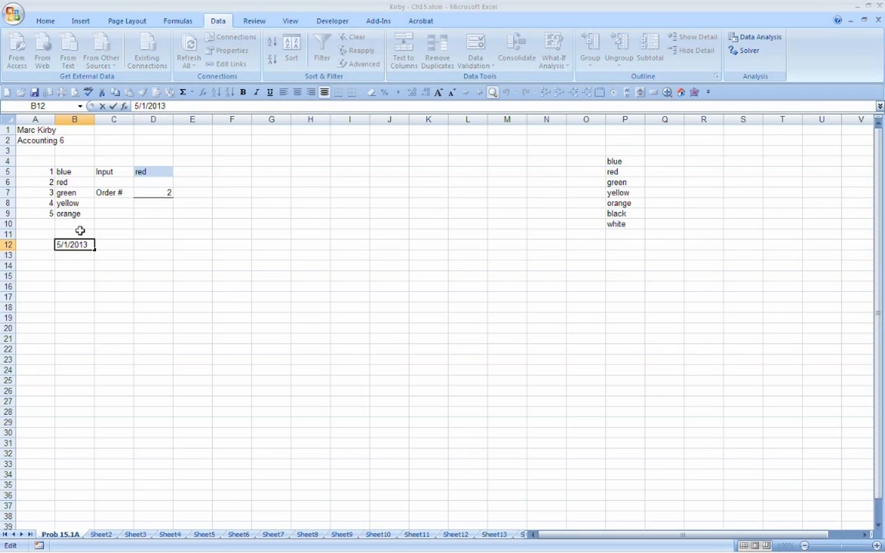
pyautogui.click(71, 262)
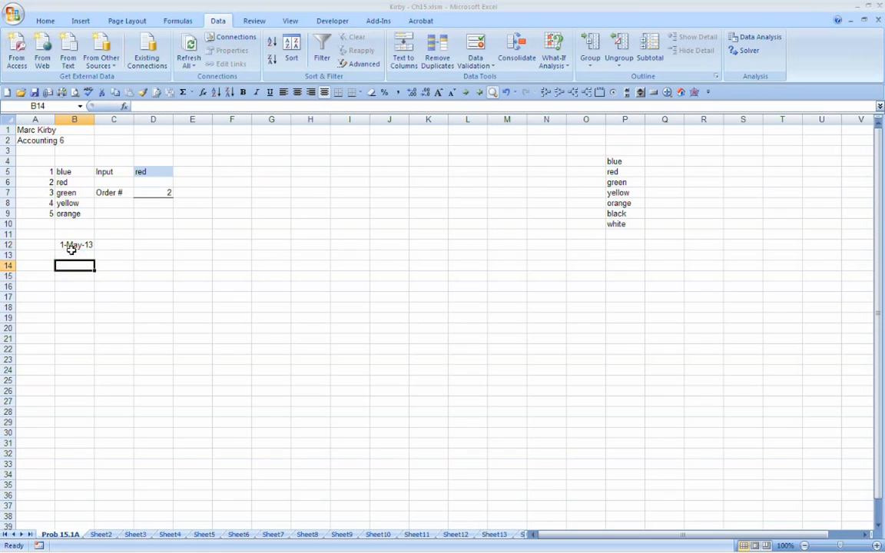
pyautogui.click(71, 244)
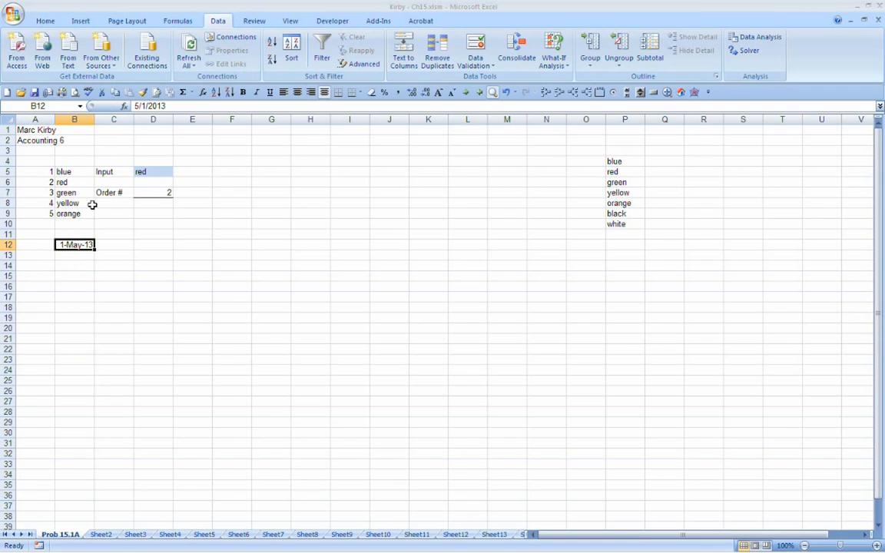
pyautogui.rightClick(85, 246)
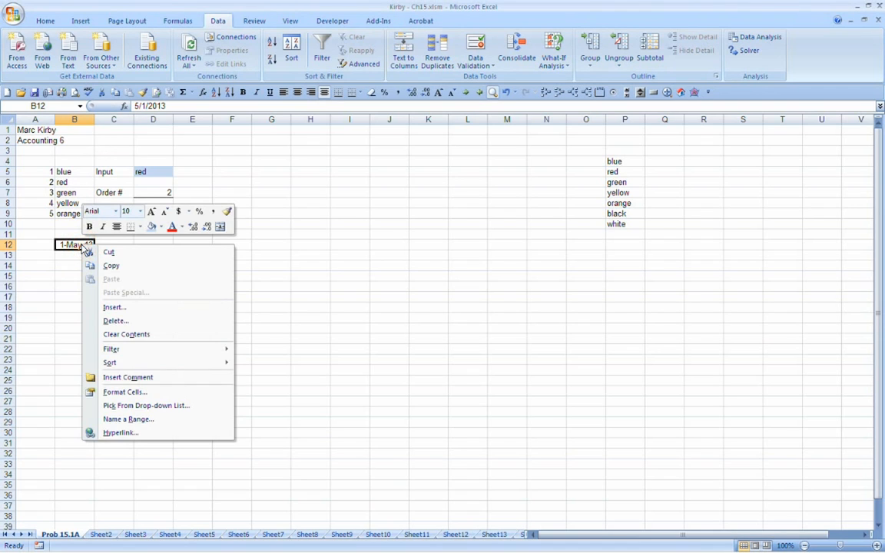
pyautogui.click(65, 270)
pyautogui.click(79, 244)
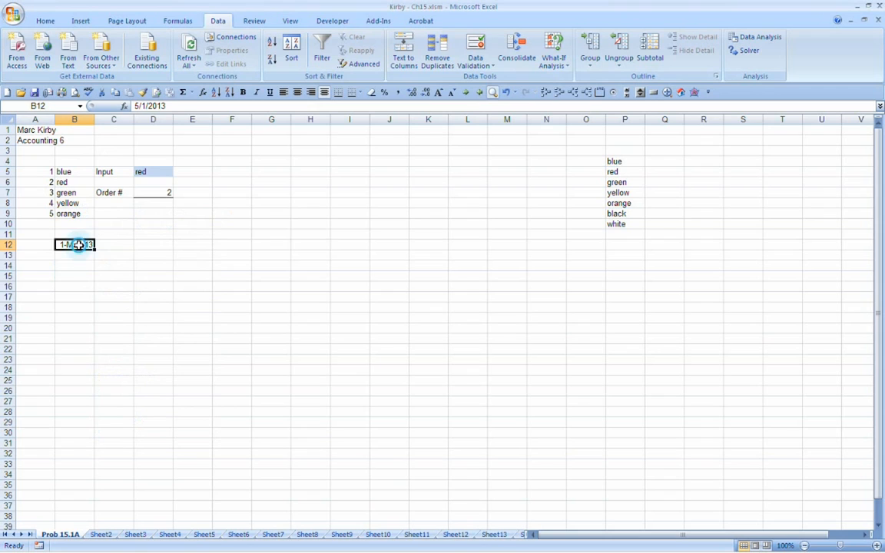
pyautogui.moveTo(78, 245); pyautogui.dragTo(369, 345)
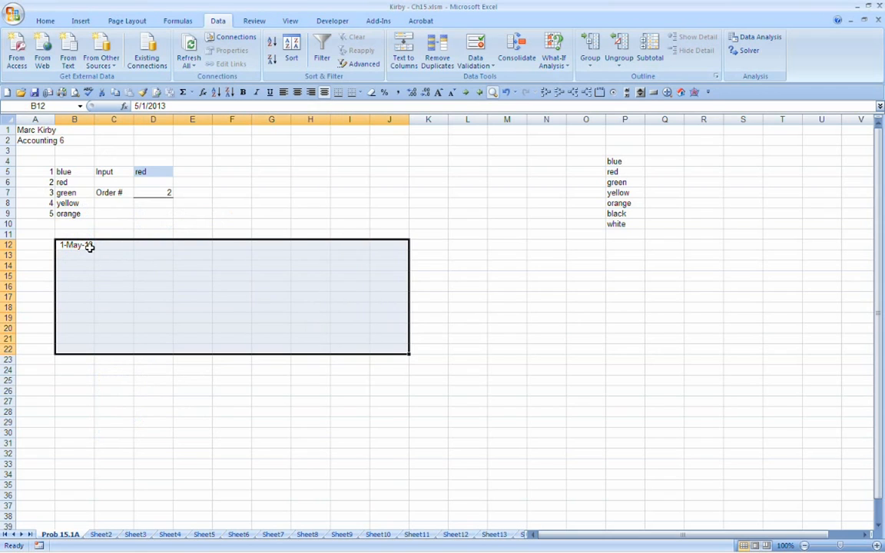
# Step: Format the range B12:G16 as dates of the 3/14/01 type
pyautogui.moveTo(89, 247); pyautogui.dragTo(288, 288)
pyautogui.rightClick(217, 275)
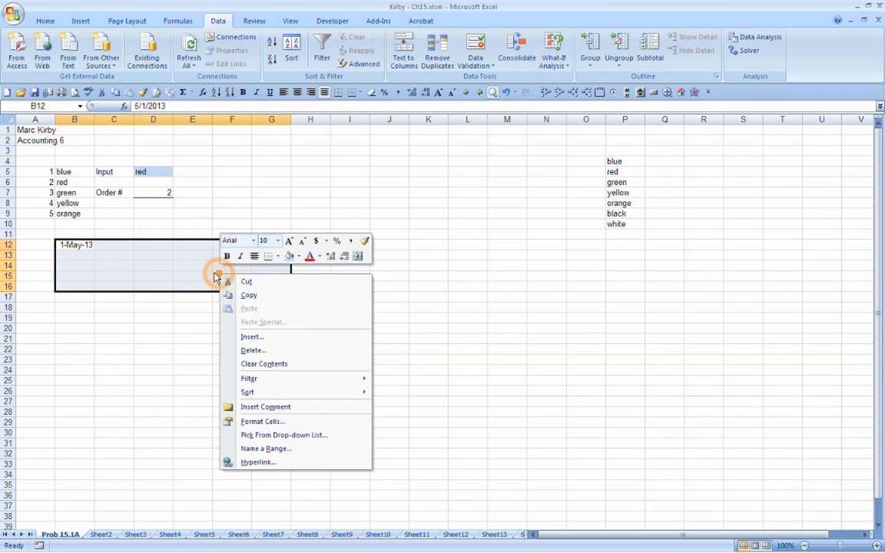
pyautogui.click(252, 421)
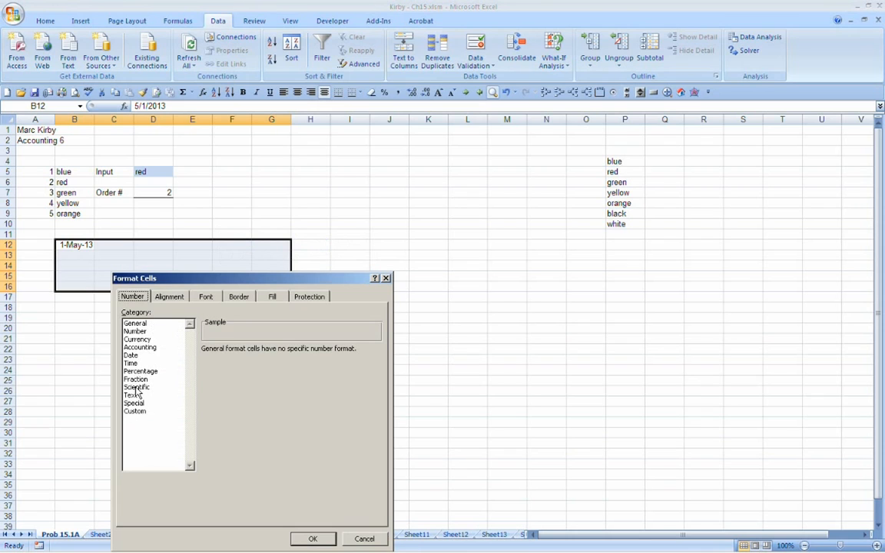
pyautogui.click(130, 355)
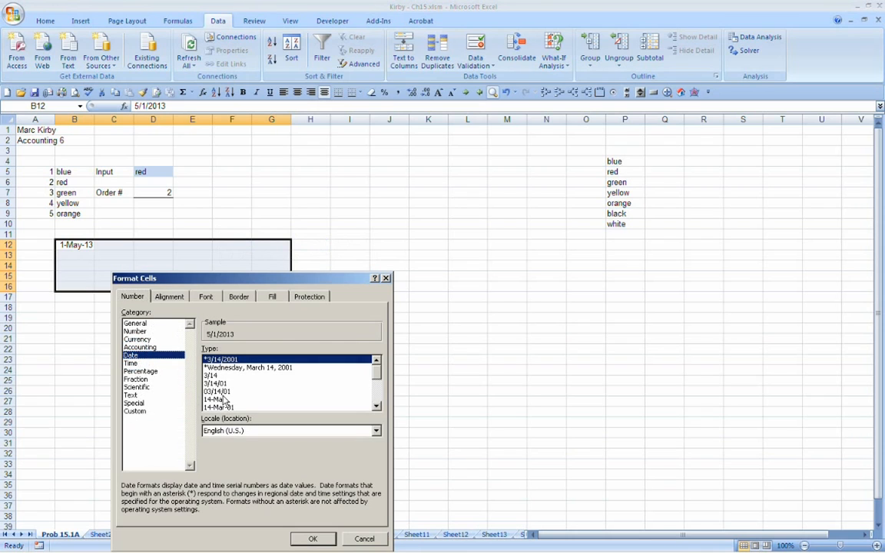
pyautogui.click(215, 383)
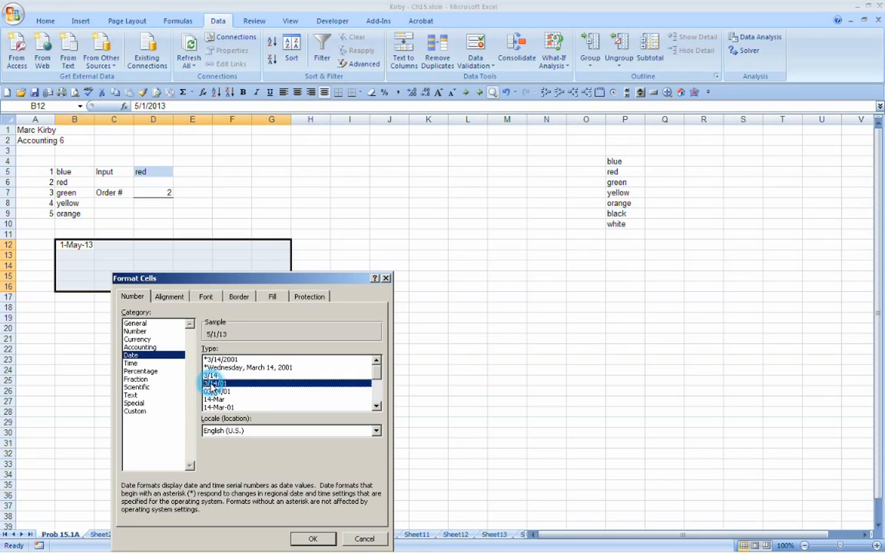
pyautogui.click(311, 538)
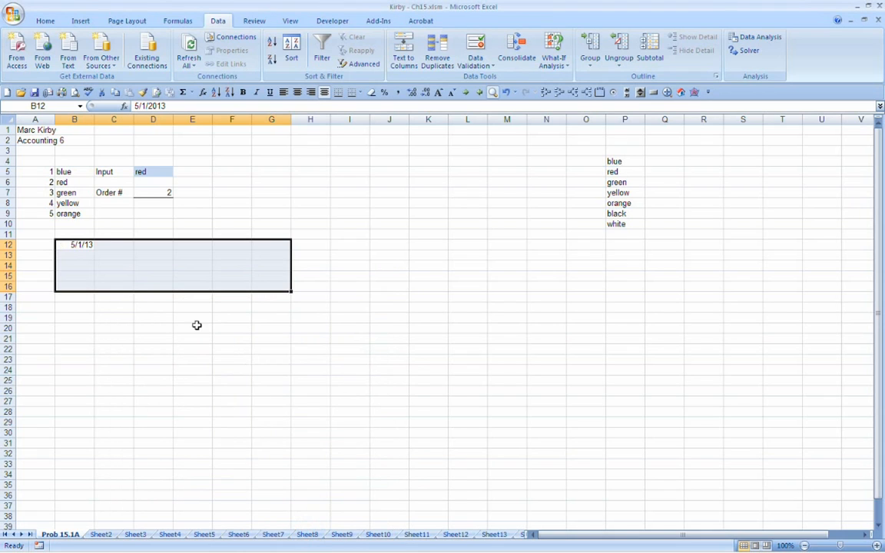
# Step: Enter the headings Start, Stop and # of Days in B11, C11 and D11
pyautogui.click(77, 232)
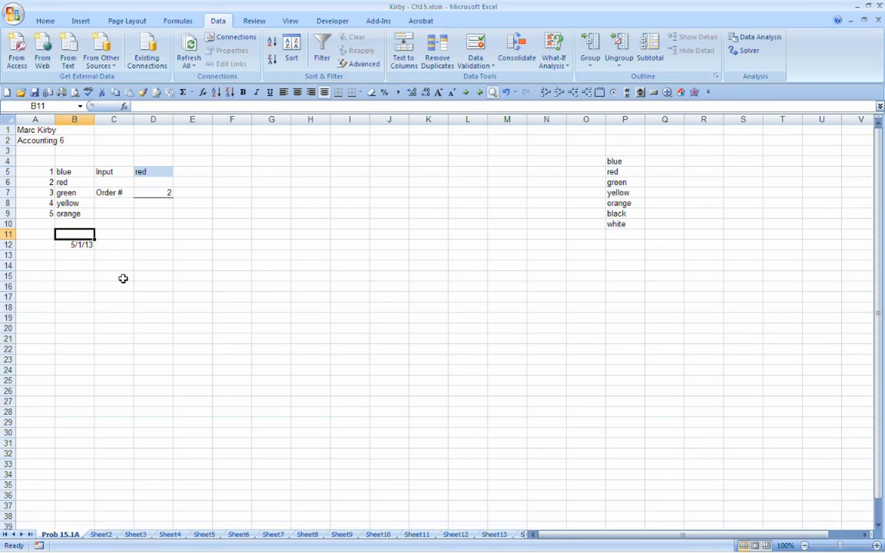
pyautogui.write('Start')
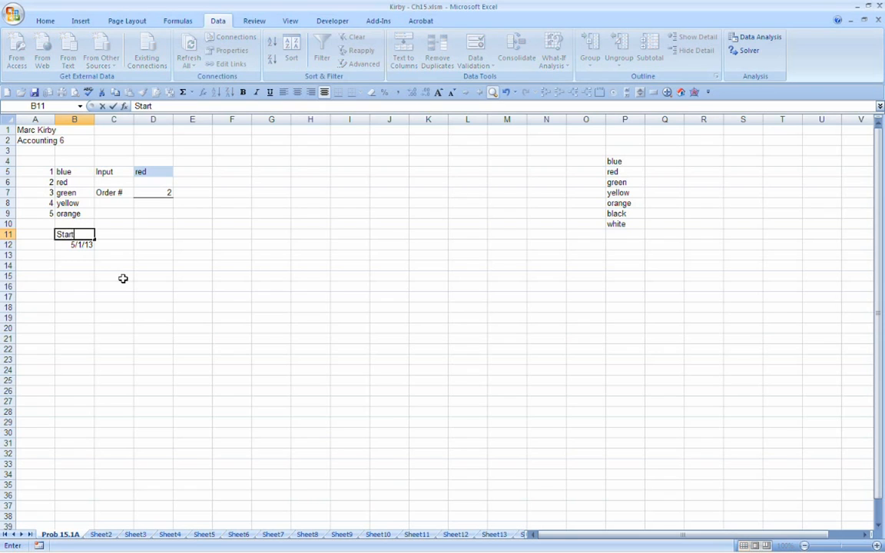
pyautogui.press('Tab')
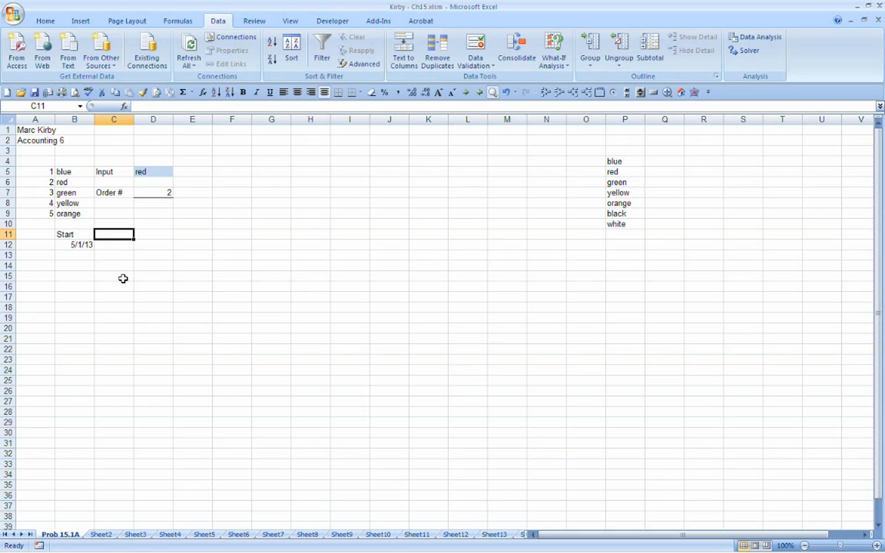
pyautogui.write('Stop')
pyautogui.press('Return')
pyautogui.press('Up')
pyautogui.press('Right')
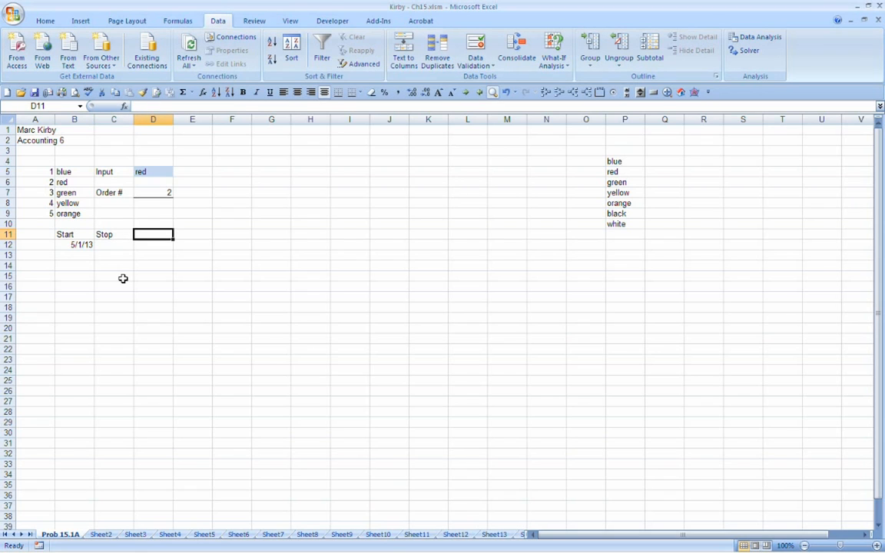
pyautogui.write('# of Days')
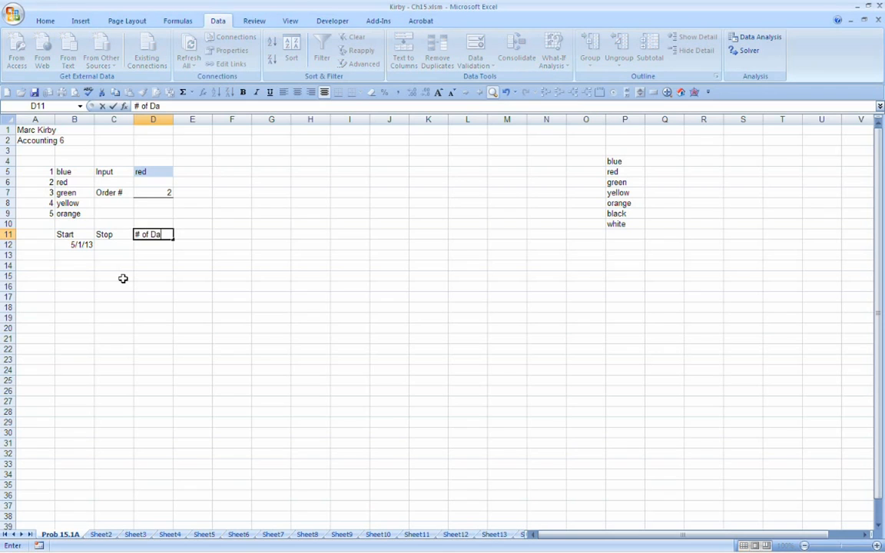
pyautogui.press('Return')
# Step: Enter the date 6/1/2103 under the Stop heading in C12
pyautogui.press('Left')
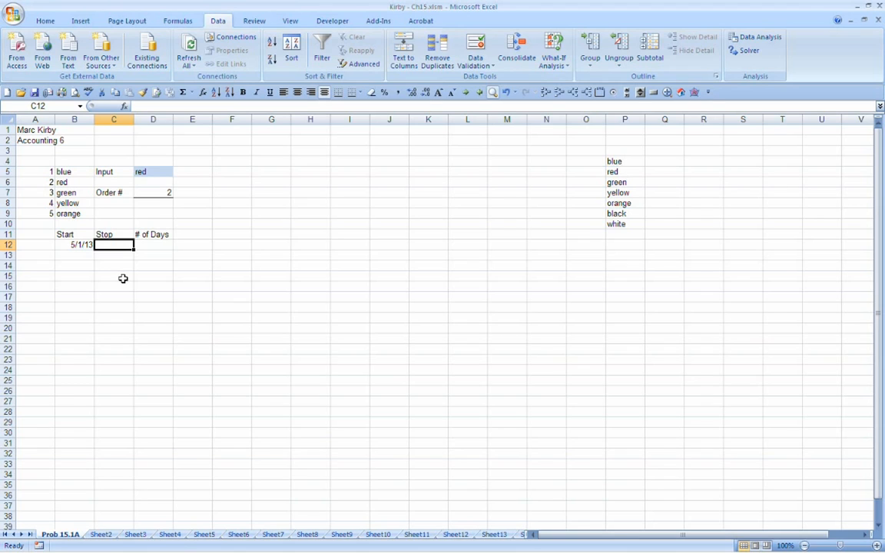
pyautogui.write('6')
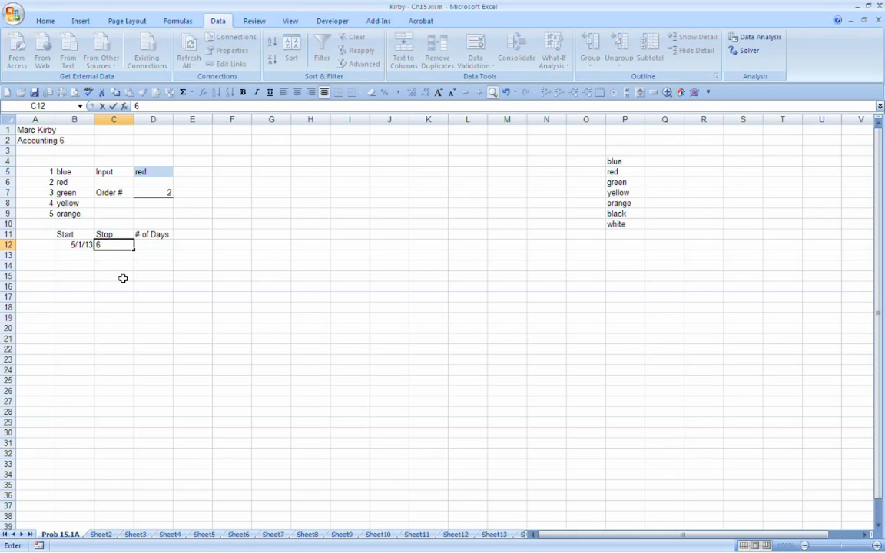
pyautogui.write('1/2103')
pyautogui.press('Return')
pyautogui.press('Up')
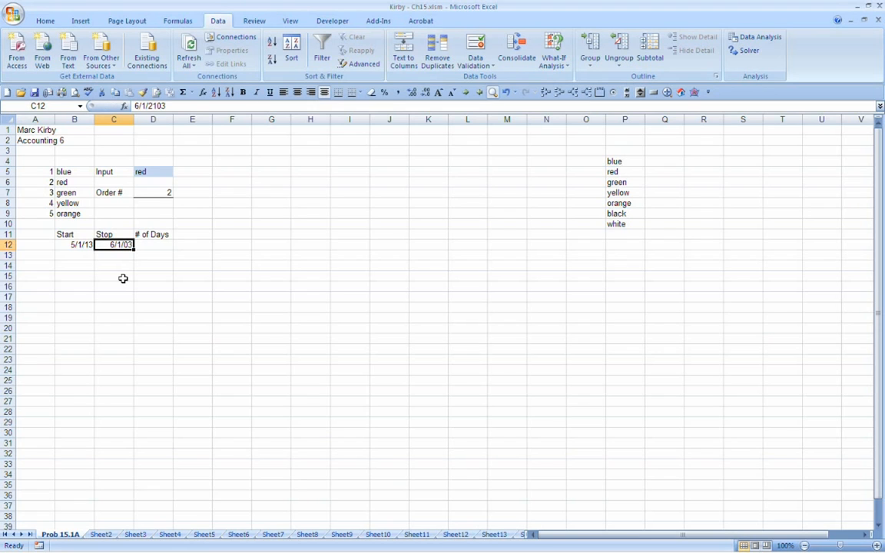
# Step: Correct the year of the stop date in C12 to 2013
pyautogui.press('F2')
pyautogui.press('Left')
pyautogui.press('Left')
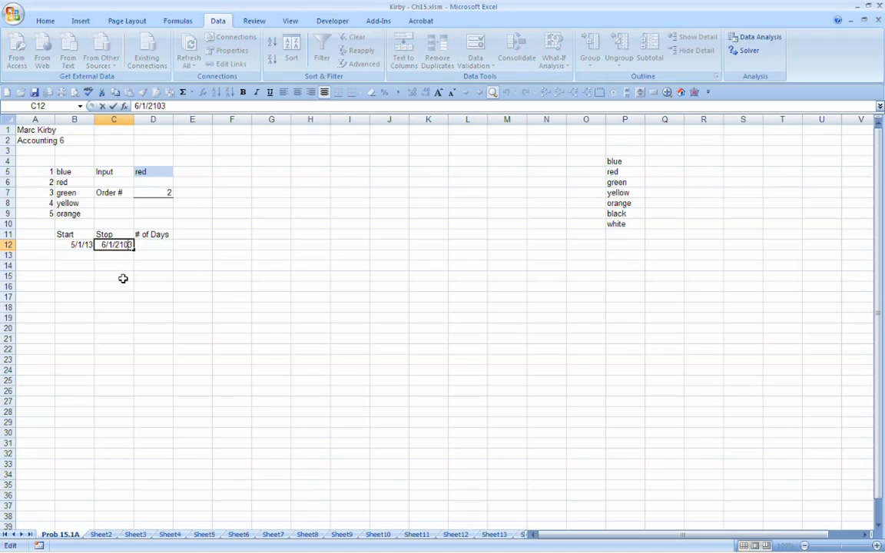
pyautogui.press('BackSpace')
pyautogui.press('BackSpace')
pyautogui.write('013')
pyautogui.press('Delete')
pyautogui.press('Return')
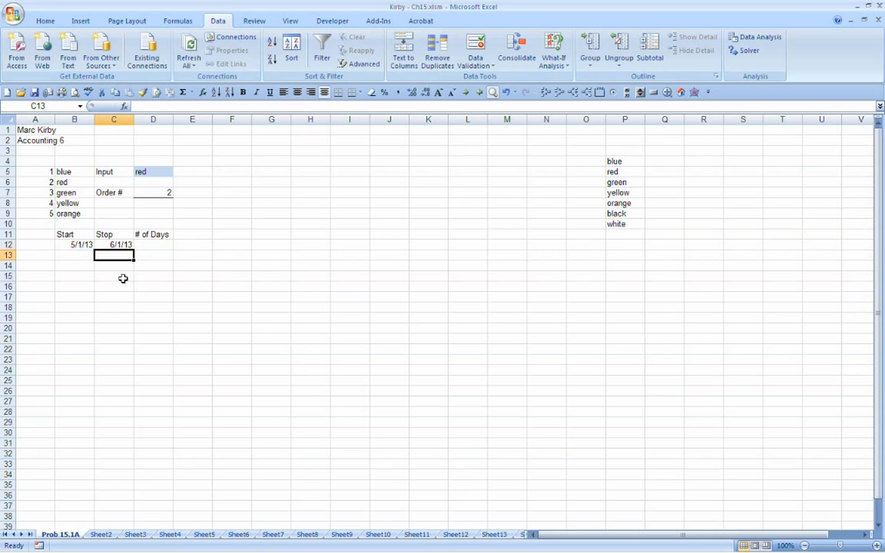
pyautogui.press('Up')
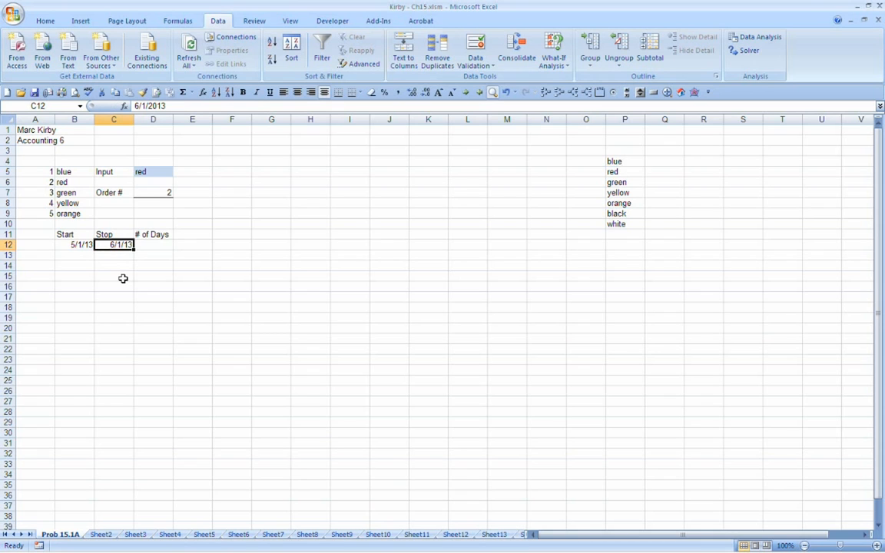
pyautogui.click(123, 278)
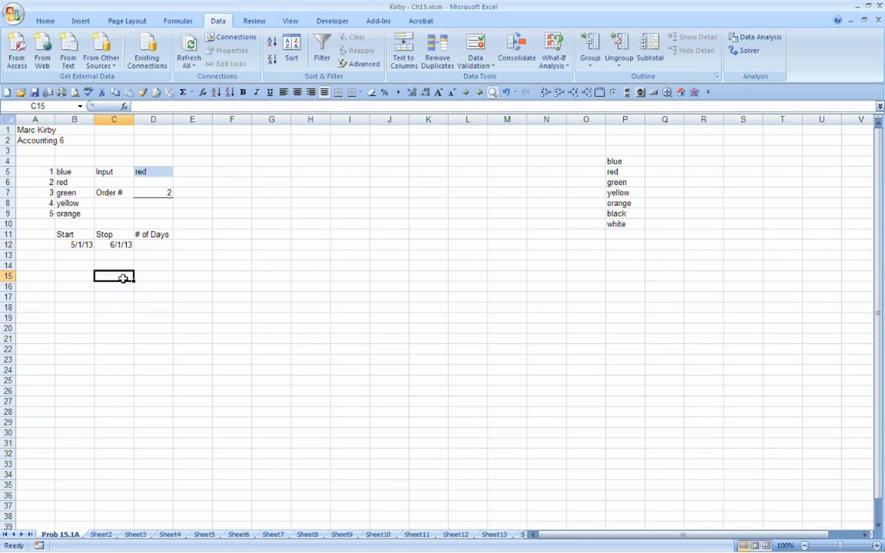
pyautogui.press('Up')
pyautogui.press('Up')
pyautogui.press('Up')
pyautogui.press('Left')
pyautogui.press('Right')
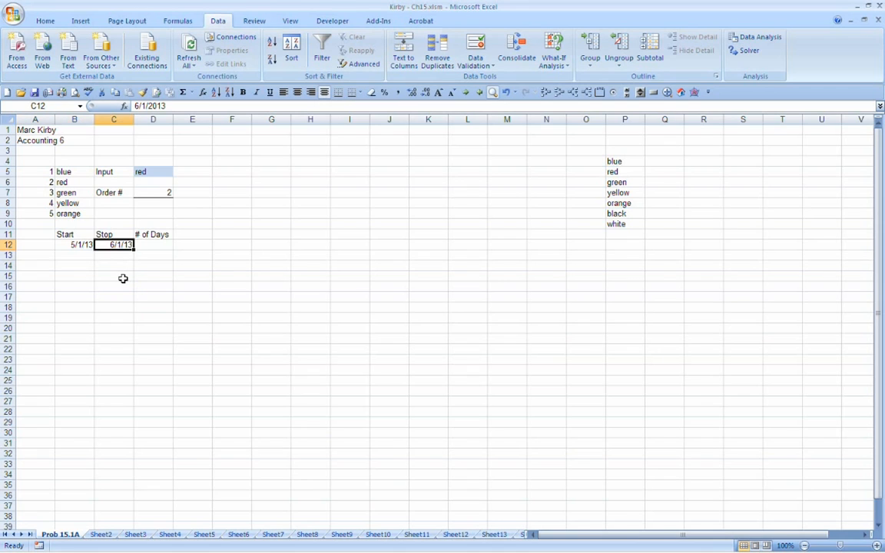
# Step: Calculate the number of days in D12 by subtracting the start date from the stop date with +C12-B12
pyautogui.press('Right')
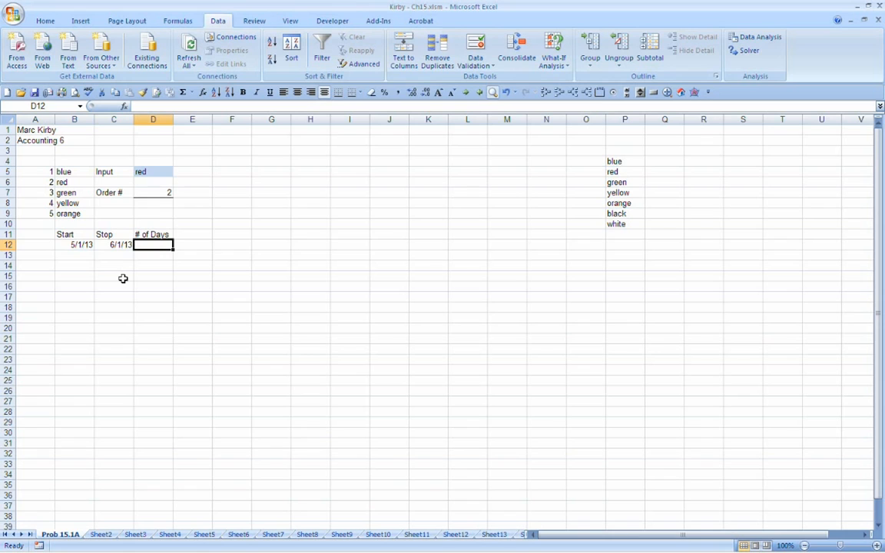
pyautogui.write('+')
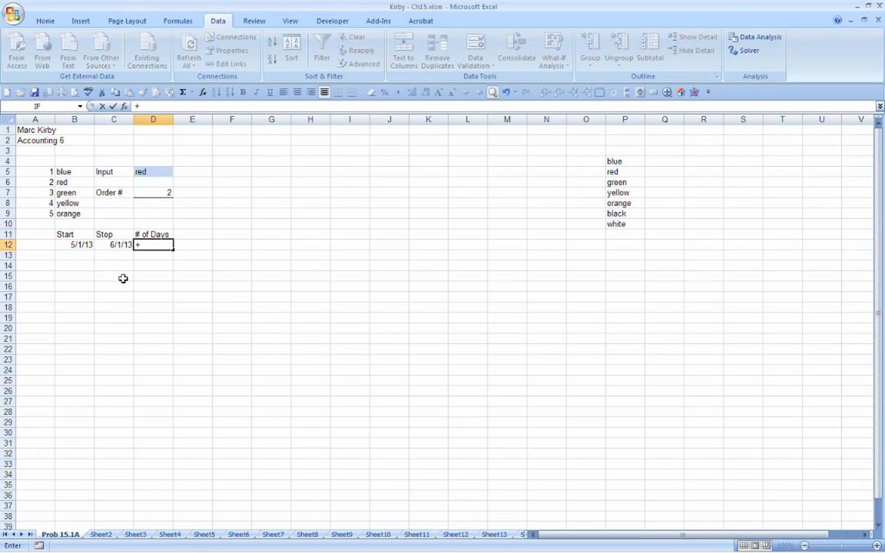
pyautogui.press('Left')
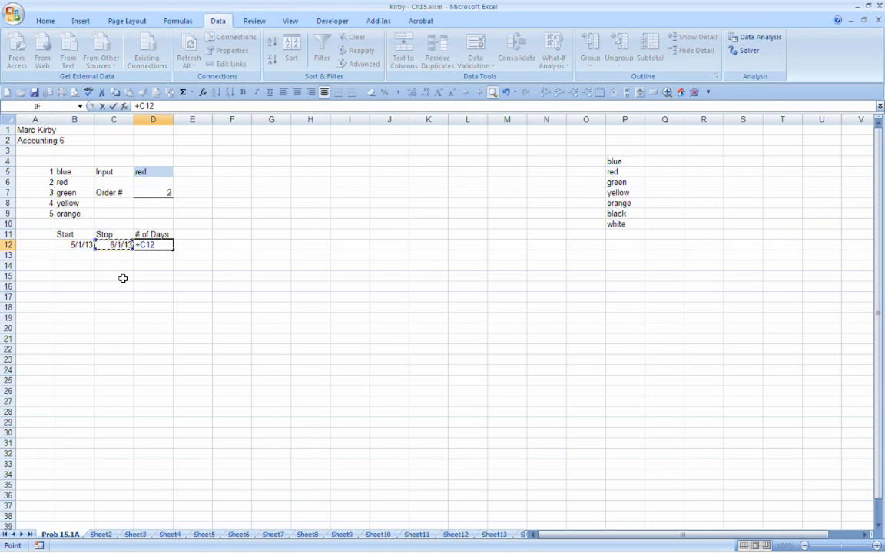
pyautogui.write('-')
pyautogui.press('Left')
pyautogui.press('Left')
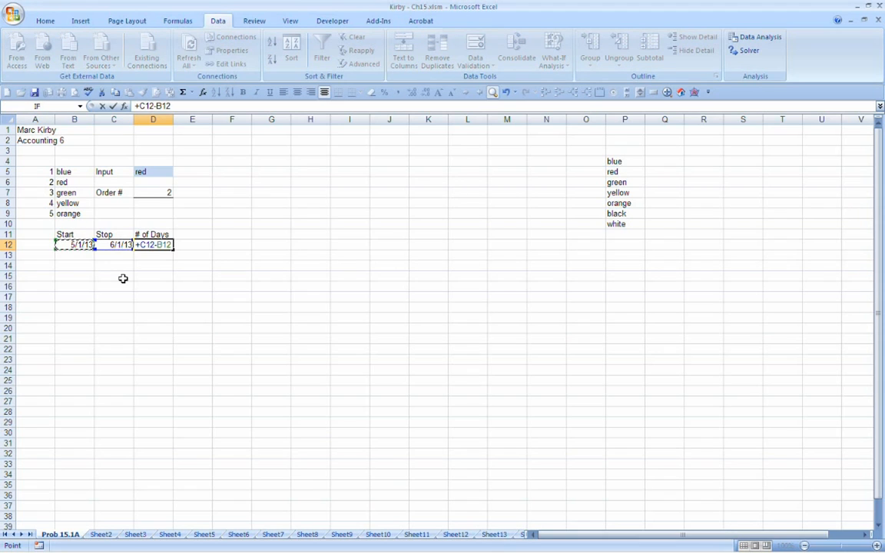
pyautogui.press('Return')
pyautogui.press('Up')
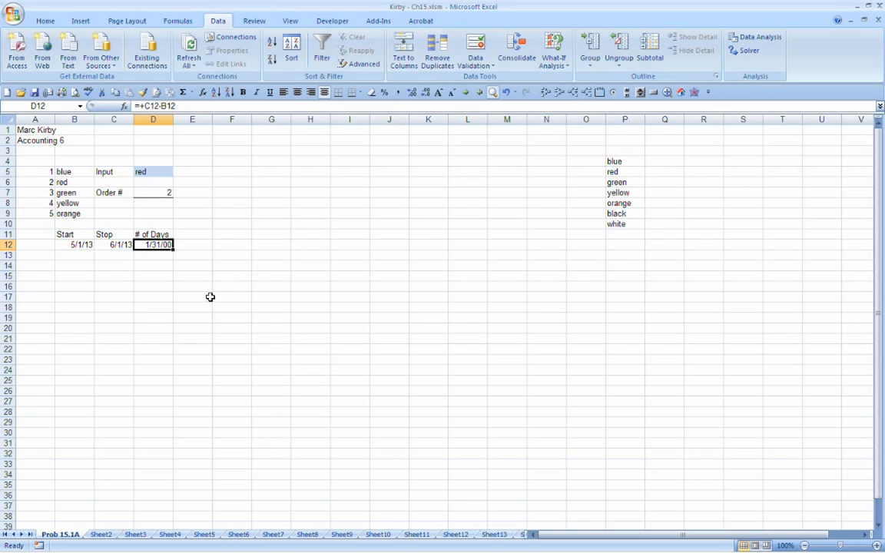
# Step: Change the number format of D12:D18 to General
pyautogui.moveTo(149, 243); pyautogui.dragTo(152, 288)
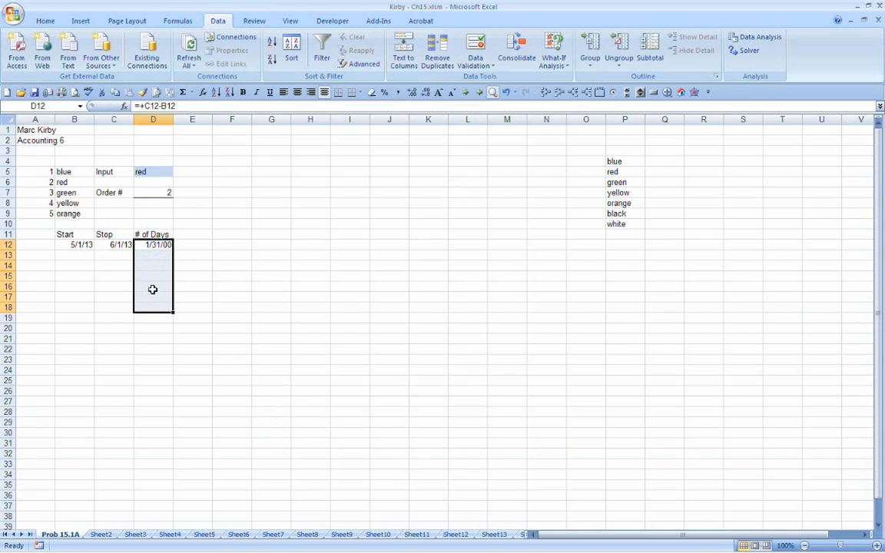
pyautogui.rightClick(158, 257)
pyautogui.click(185, 402)
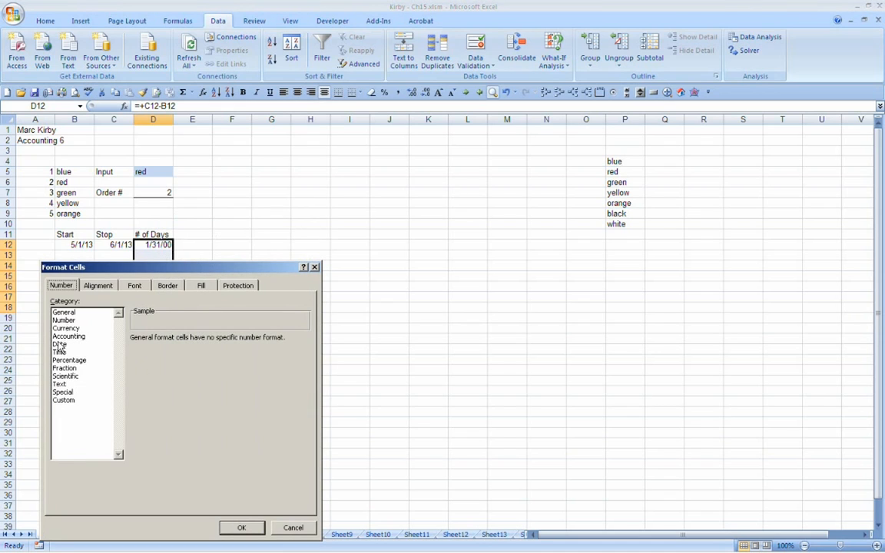
pyautogui.click(64, 320)
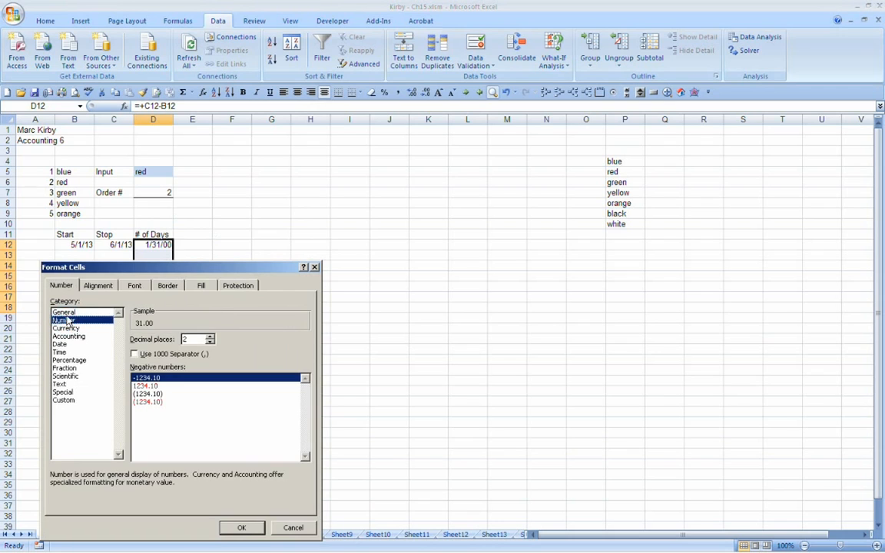
pyautogui.click(63, 312)
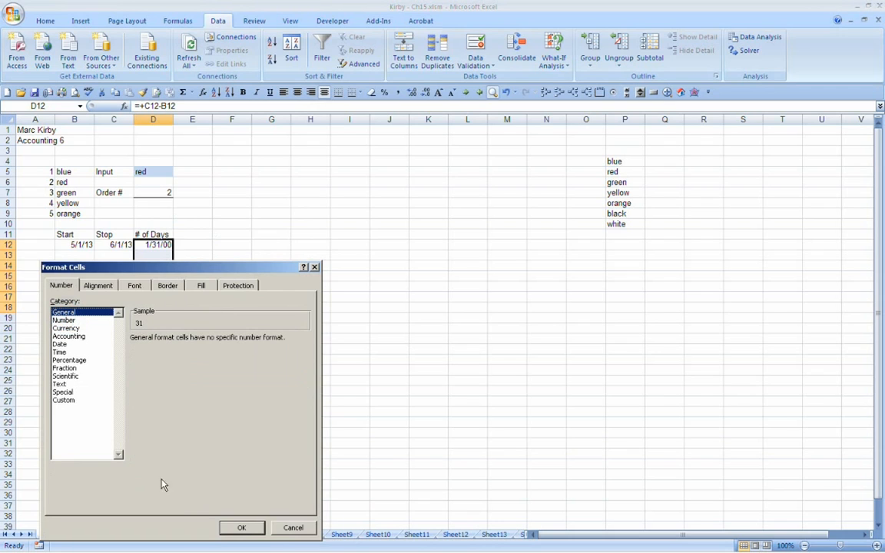
pyautogui.click(240, 527)
pyautogui.click(254, 253)
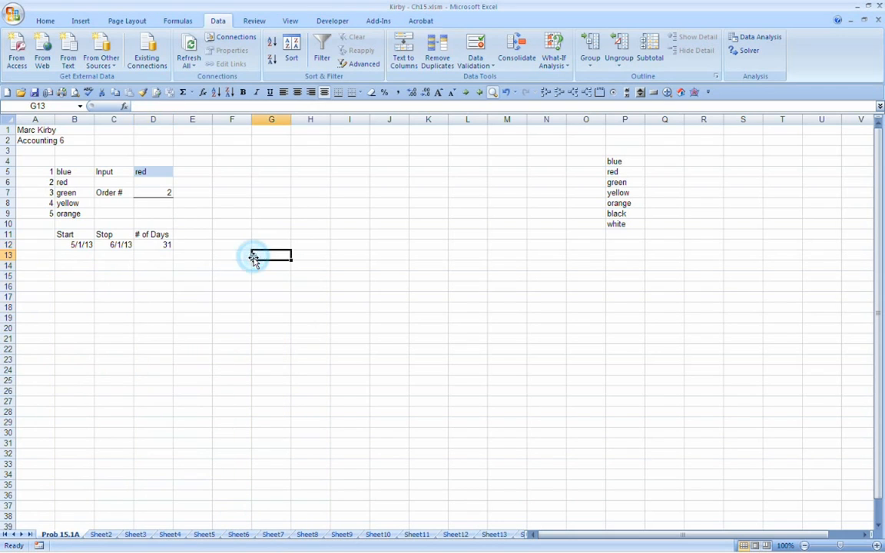
# Step: Review the day-count formula in D12 and the start and stop dates it uses
pyautogui.click(150, 245)
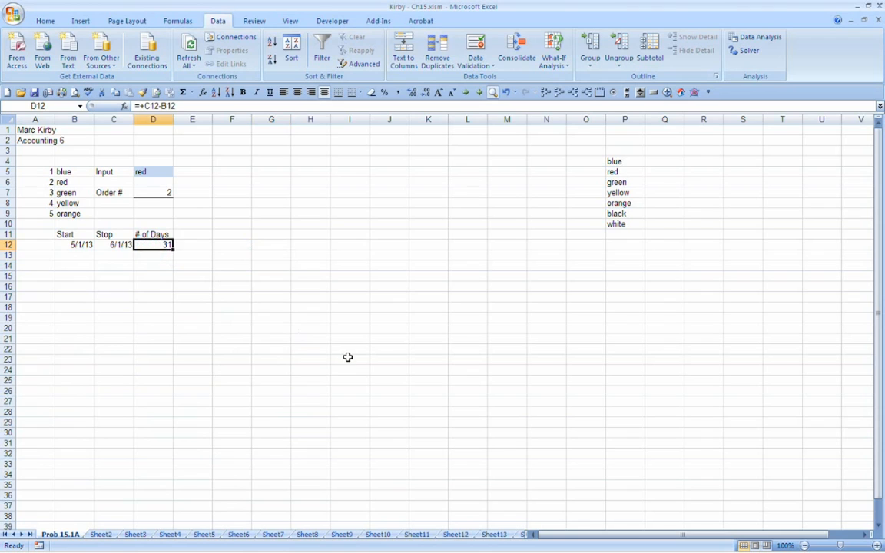
pyautogui.press('Left')
pyautogui.press('Left')
pyautogui.press('Right')
pyautogui.press('Right')
pyautogui.press('Left')
pyautogui.press('Left')
# Step: Change the stop date in C12 to 7/15/13 and check the day count in D12
pyautogui.press('Right')
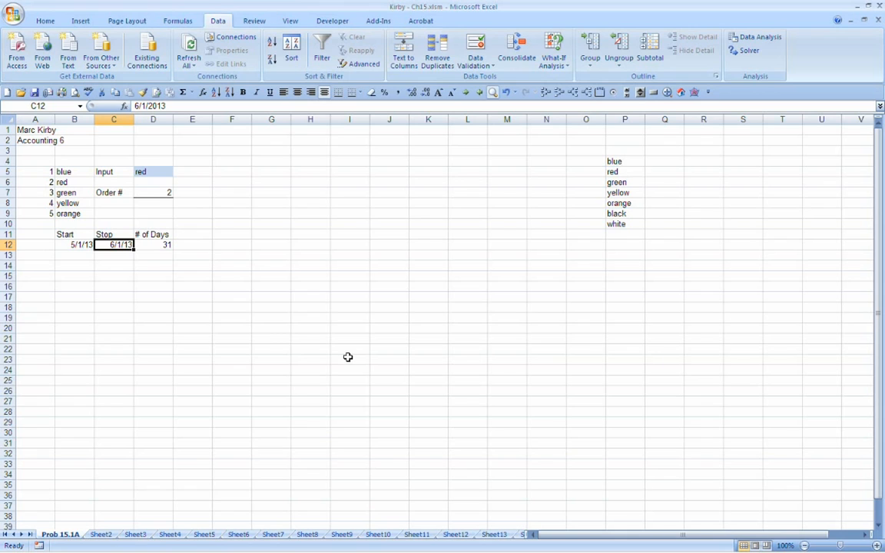
pyautogui.write('7/15/')
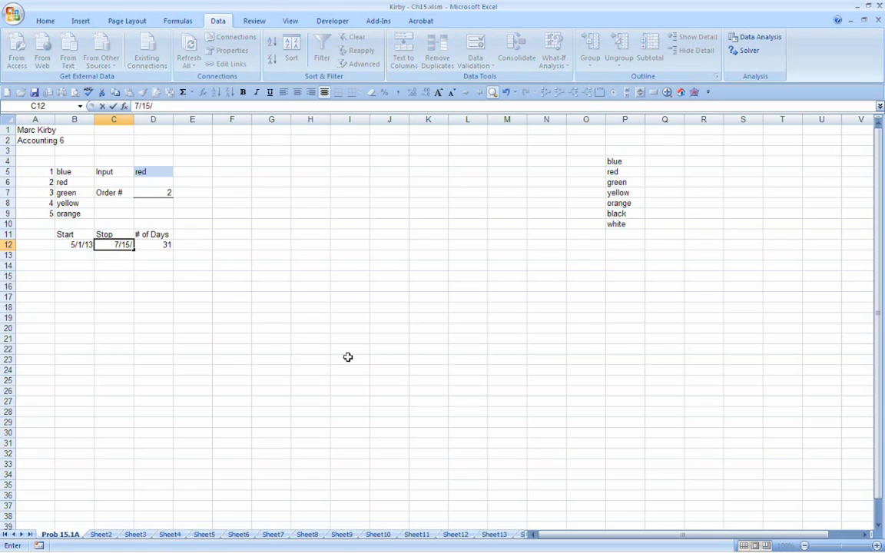
pyautogui.write('13')
pyautogui.press('Return')
pyautogui.press('Up')
pyautogui.press('Right')
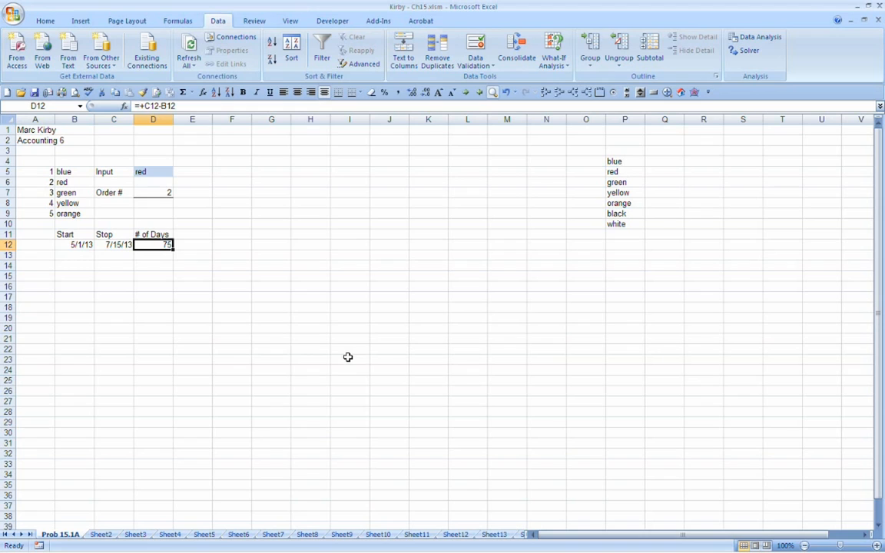
pyautogui.press('Left')
pyautogui.press('Left')
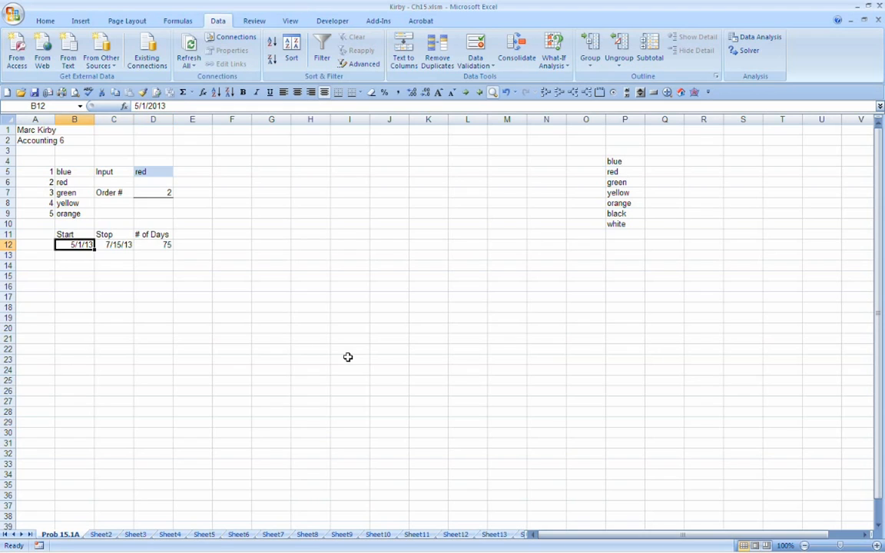
pyautogui.press('Right')
pyautogui.press('Right')
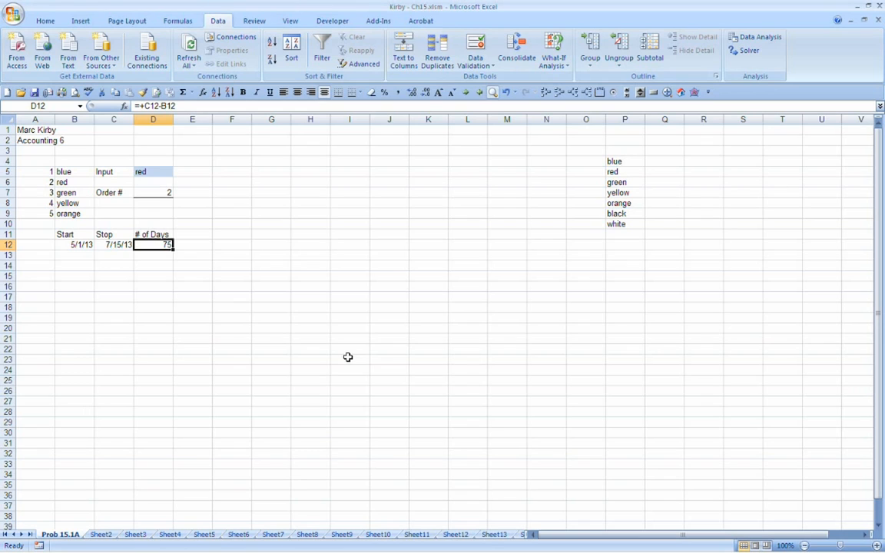
# Step: Clear the Start and Stop headings in B11 and C11, keeping the # of Days heading in D11
pyautogui.press('Left')
pyautogui.press('Left')
pyautogui.press('Left')
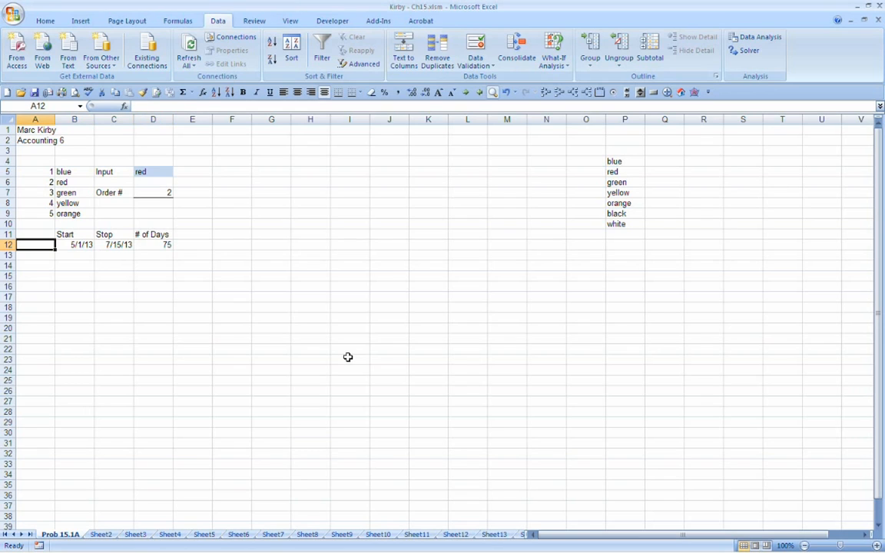
pyautogui.press('Up')
pyautogui.press('Right')
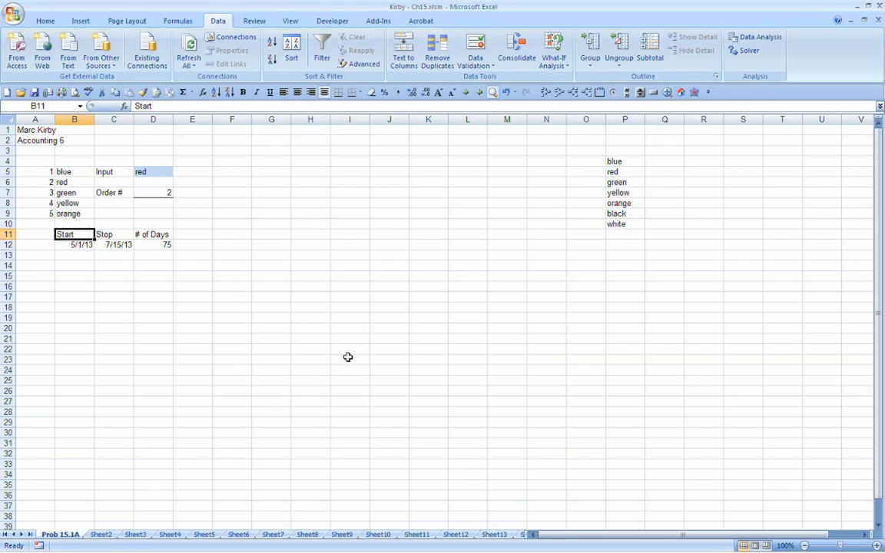
pyautogui.press('Delete')
pyautogui.press('Right')
pyautogui.press('Delete')
pyautogui.press('Right')
pyautogui.press('Delete')
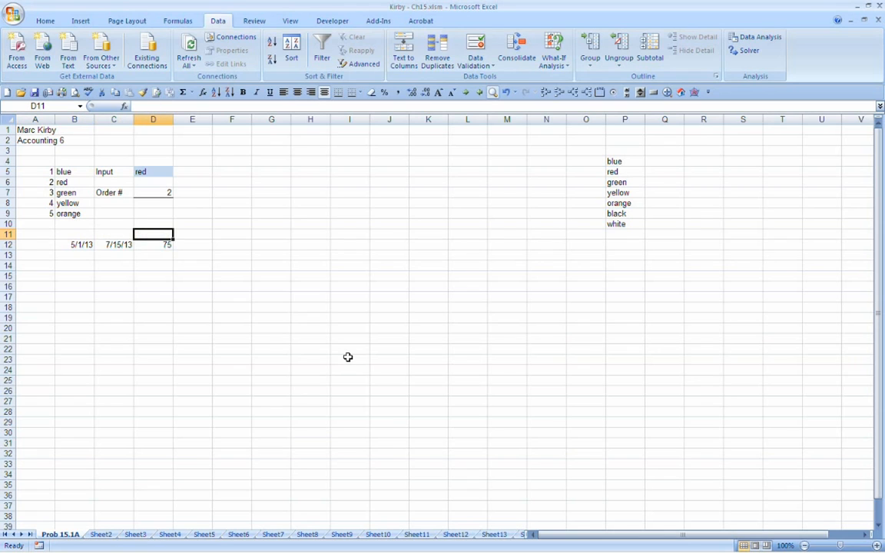
pyautogui.click(506, 93)
# Step: Move the date and day-count block down two rows to B13:D14, and enter the heading Invoice Date split over B12 and B13
pyautogui.click(73, 234)
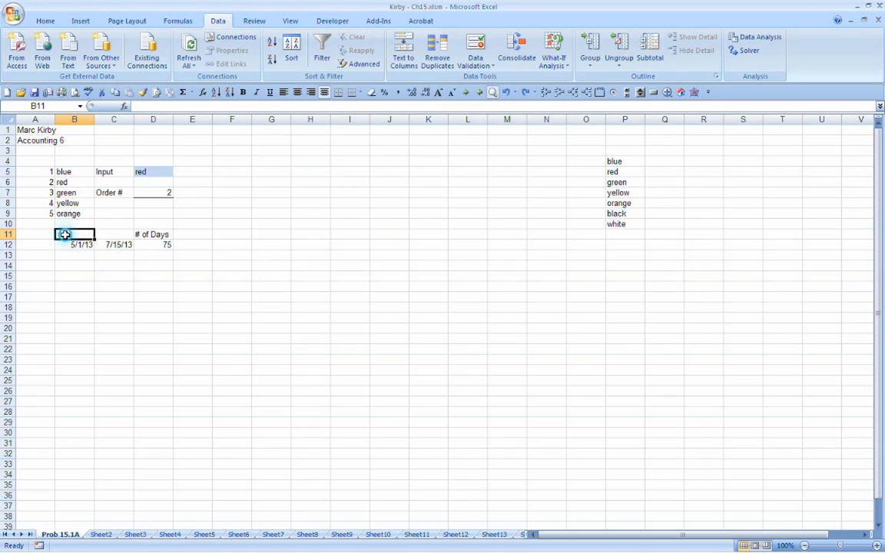
pyautogui.moveTo(61, 233); pyautogui.dragTo(113, 256)
pyautogui.click(92, 245)
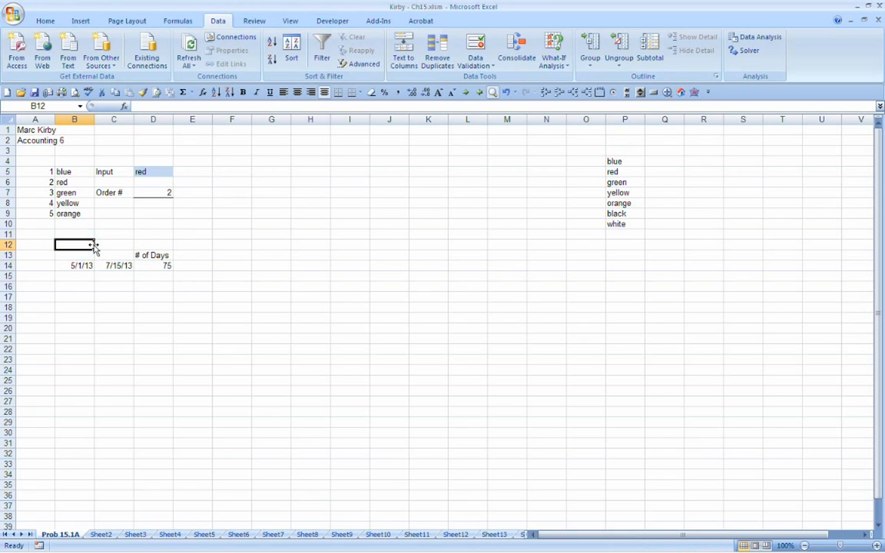
pyautogui.write('Invoice')
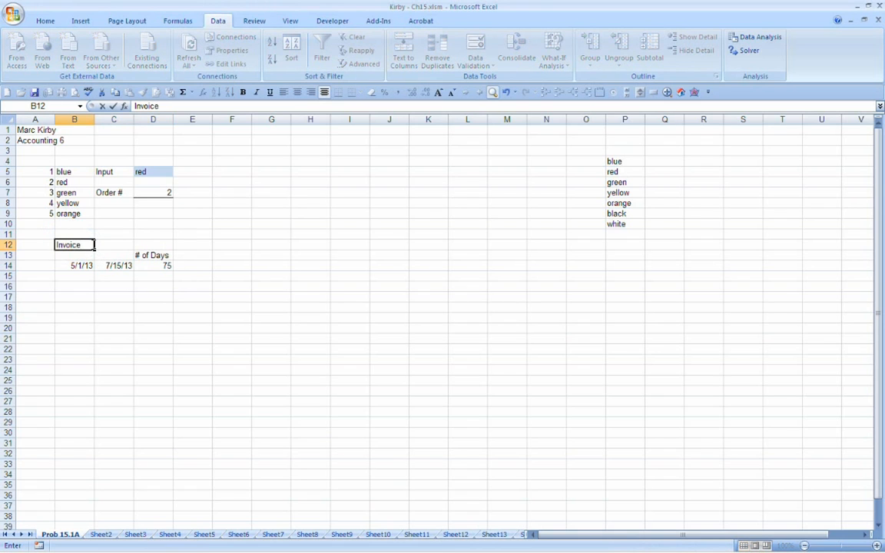
pyautogui.press('Return')
pyautogui.write('Date')
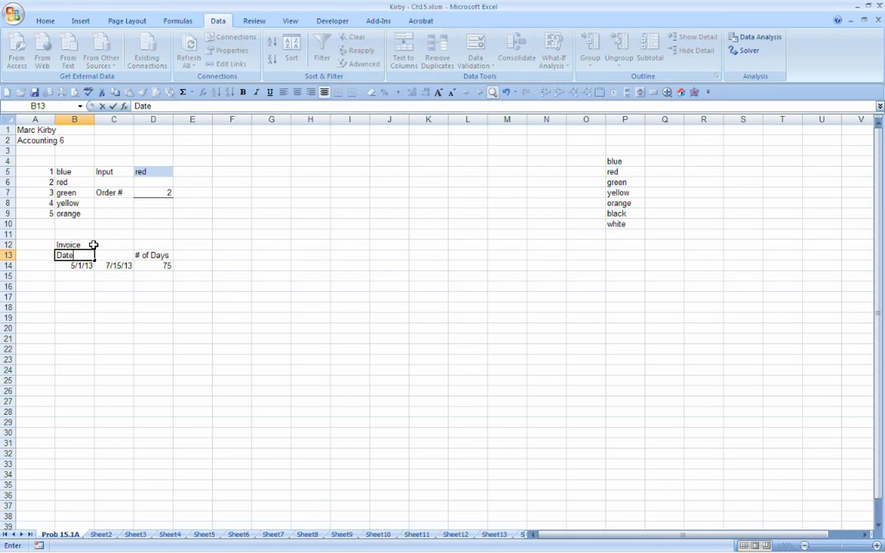
pyautogui.press('Return')
# Step: Move the Invoice Date heading to C12:C13 and the 5/1/13 date to C11 above it
pyautogui.moveTo(93, 244); pyautogui.dragTo(135, 254)
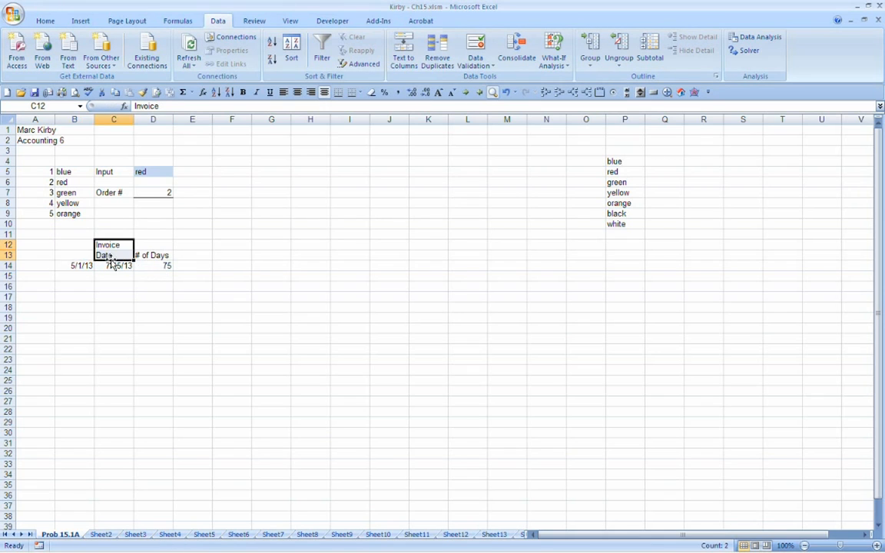
pyautogui.click(77, 265)
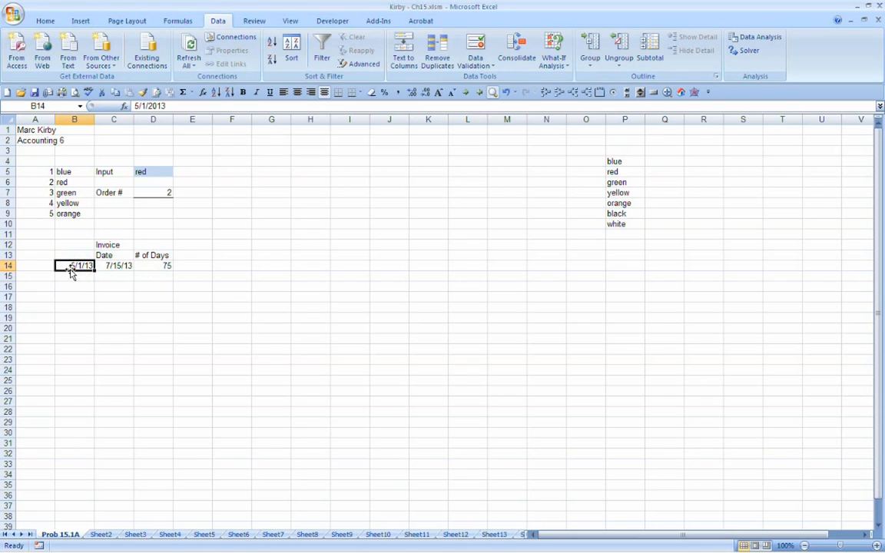
pyautogui.moveTo(71, 270); pyautogui.dragTo(132, 269)
pyautogui.click(132, 276)
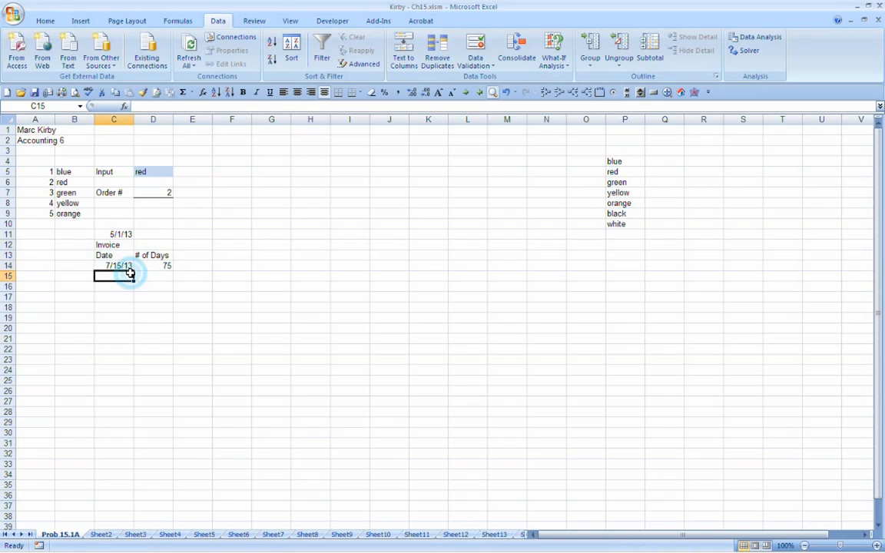
# Step: Move the date block down three rows to C14:D17 and enter the heading Customer in A16
pyautogui.moveTo(69, 238); pyautogui.dragTo(152, 298)
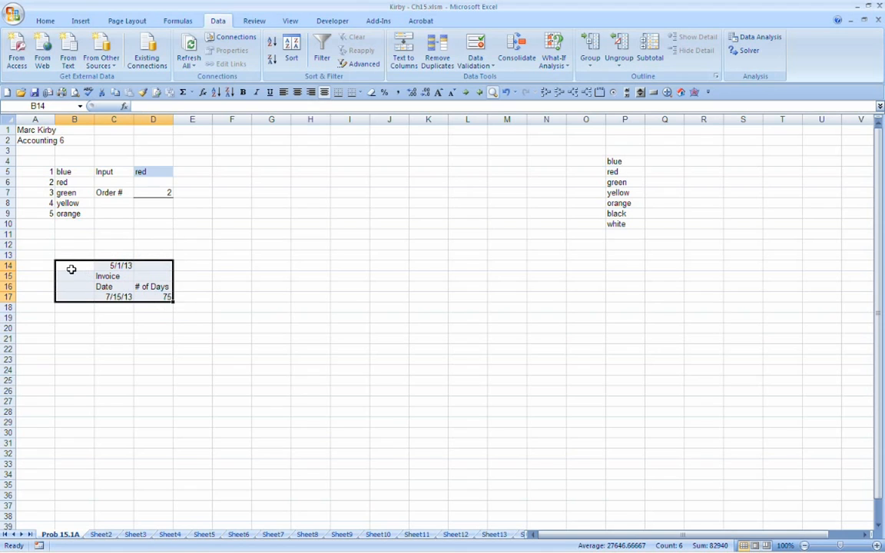
pyautogui.click(48, 295)
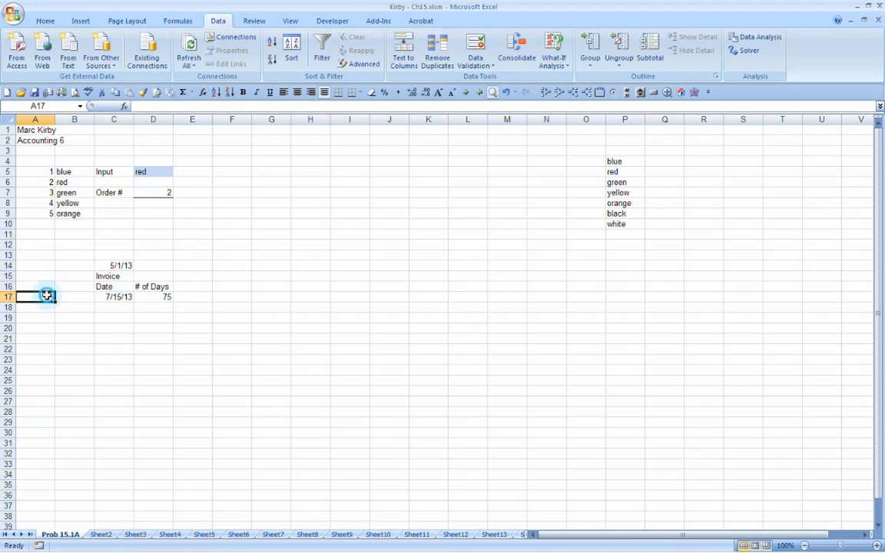
pyautogui.press('Up')
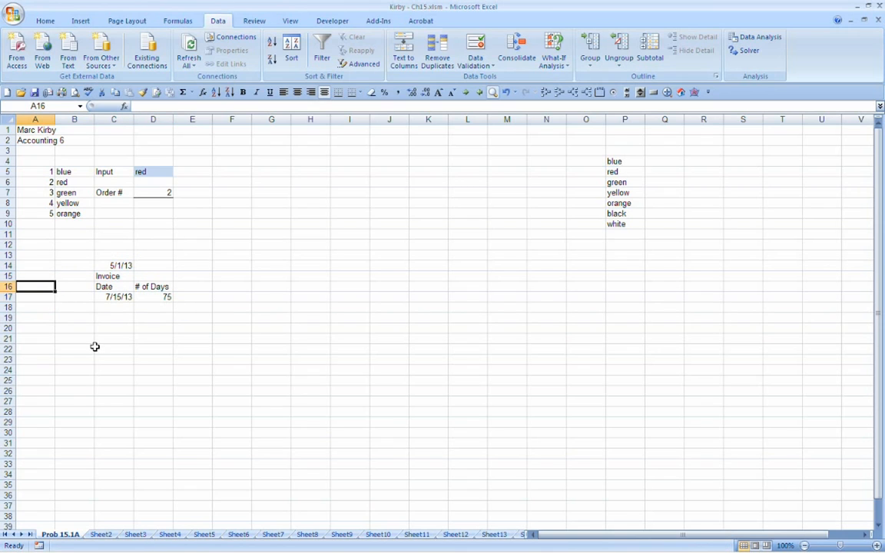
pyautogui.write('Customer Na')
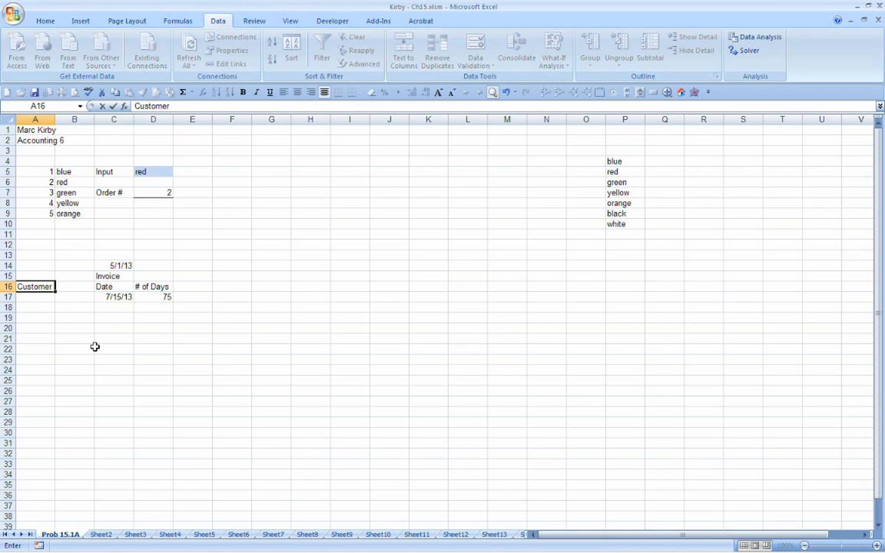
pyautogui.press('BackSpace')
pyautogui.press('BackSpace')
pyautogui.press('BackSpace')
pyautogui.press('Return')
# Step: Enter the heading Invoice Number split over B15 and B16
pyautogui.press('Up')
pyautogui.press('Right')
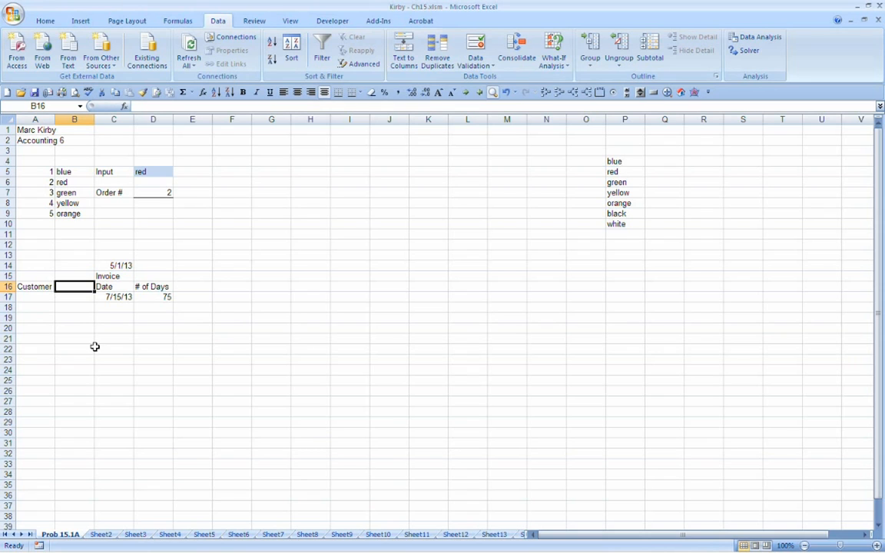
pyautogui.press('Up')
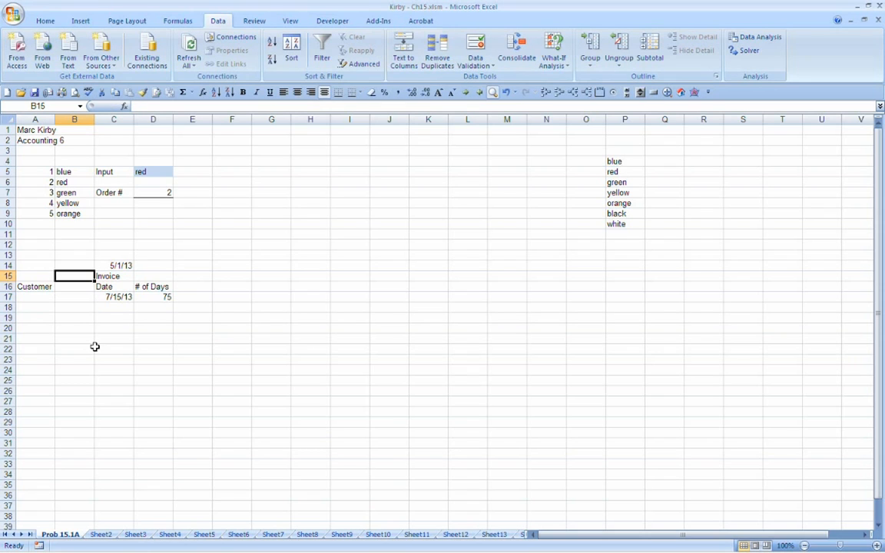
pyautogui.write('Invoice')
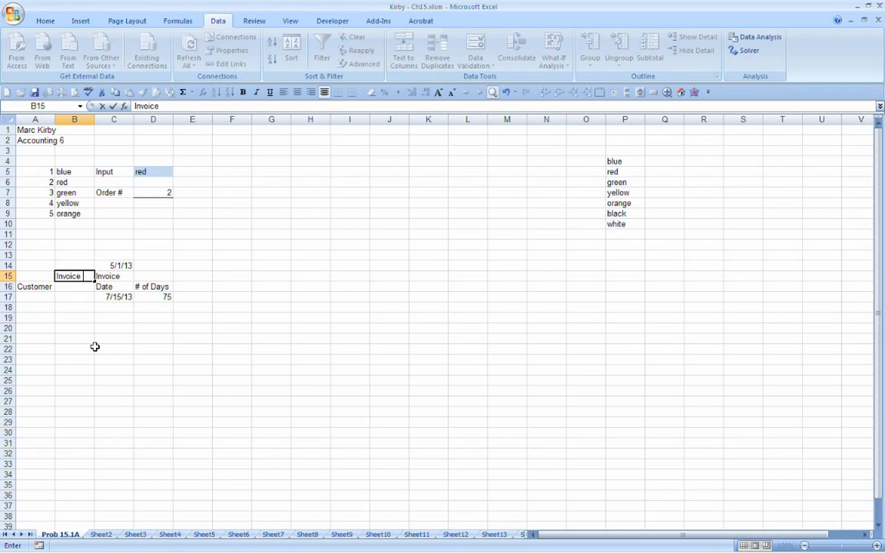
pyautogui.press('Return')
pyautogui.write('Number')
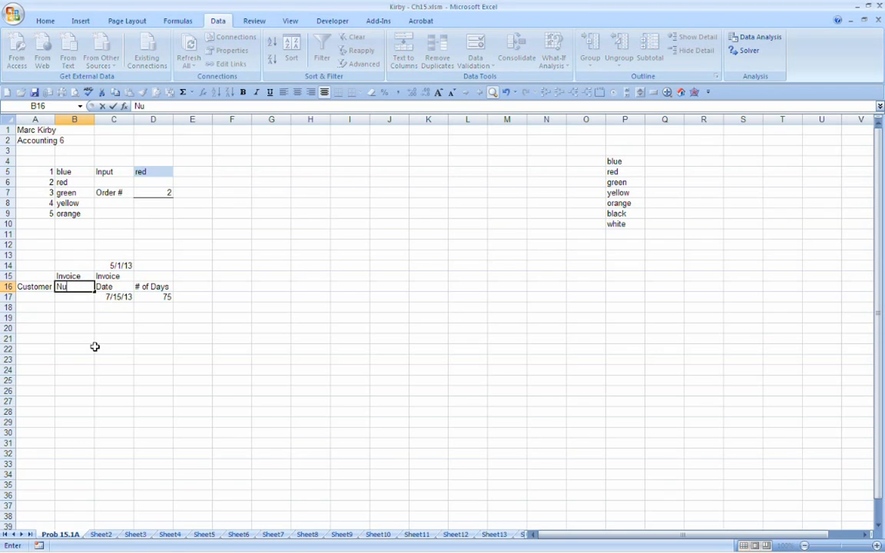
pyautogui.press('Return')
# Step: Enter four customer surnames in A17:A20 under the Customer heading
pyautogui.press('Left')
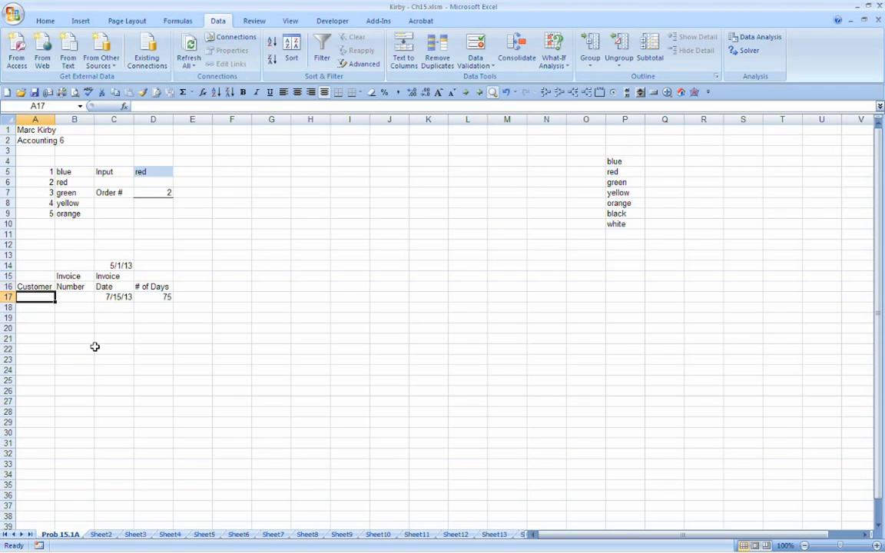
pyautogui.write('Bell')
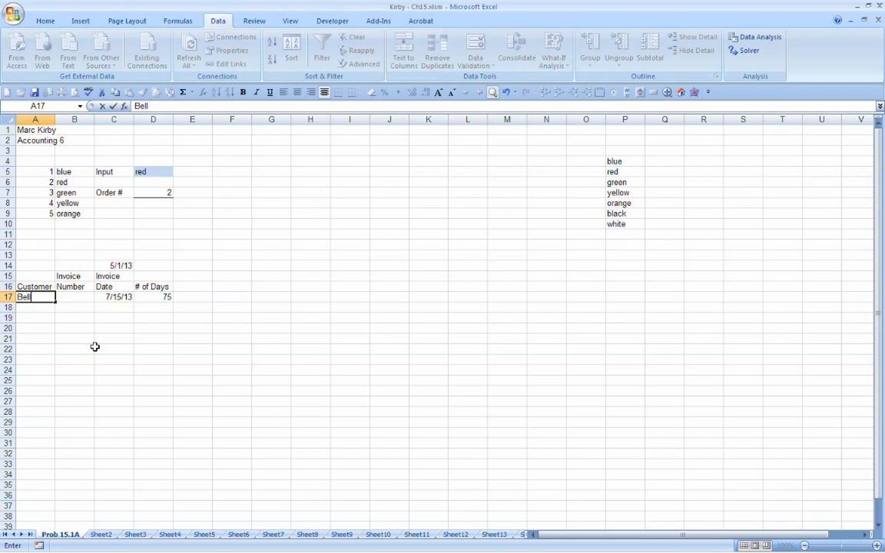
pyautogui.press('Return')
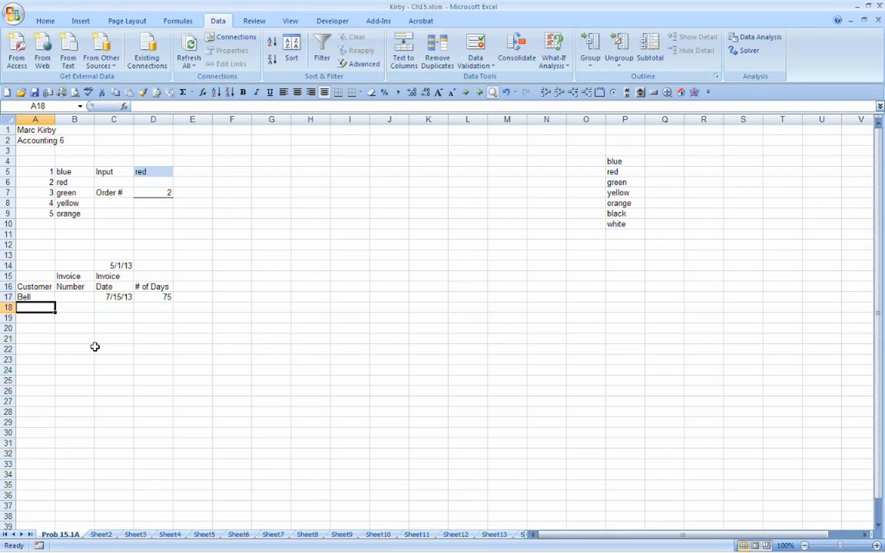
pyautogui.write('gong')
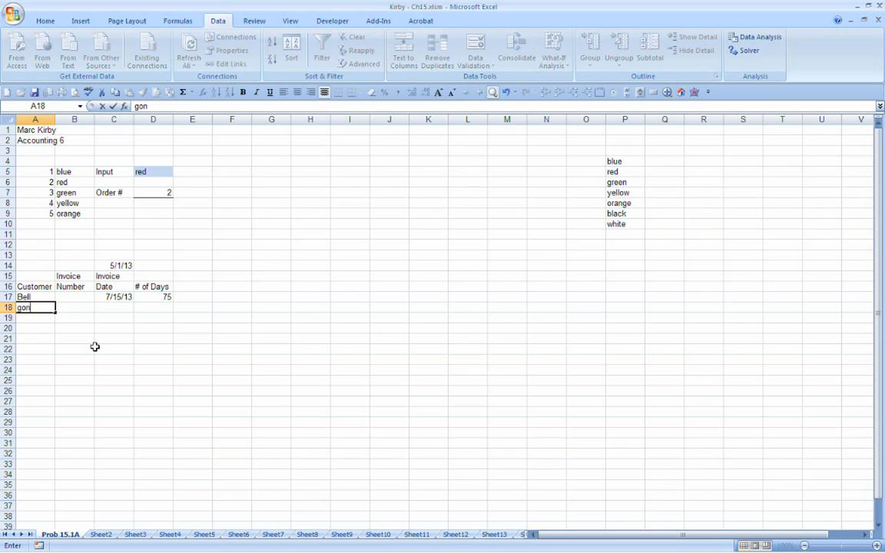
pyautogui.press('Return')
pyautogui.press('BackSpace')
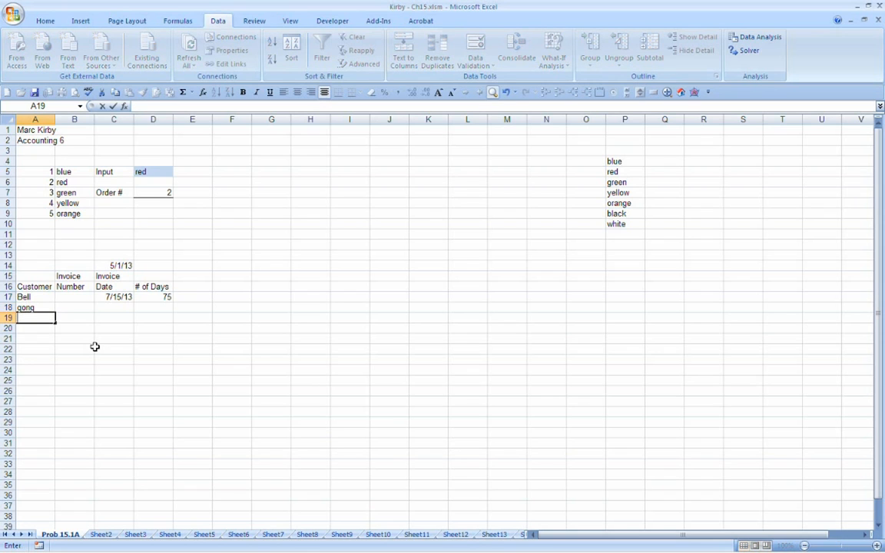
pyautogui.write('White')
pyautogui.press('Return')
pyautogui.write('Smith')
pyautogui.press('Return')
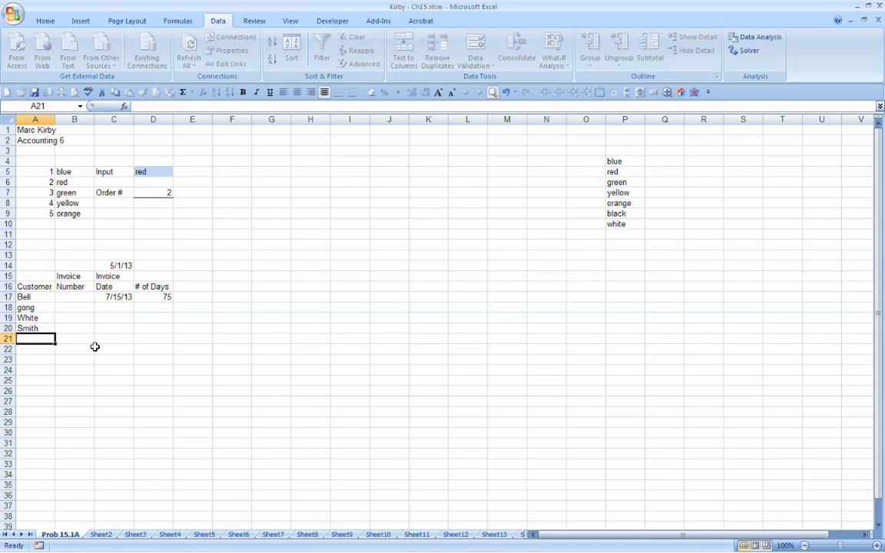
# Step: Correct the customer surname in A18 so it starts with a capital letter
pyautogui.press('Up')
pyautogui.press('Up')
pyautogui.press('Up')
pyautogui.write('Gong')
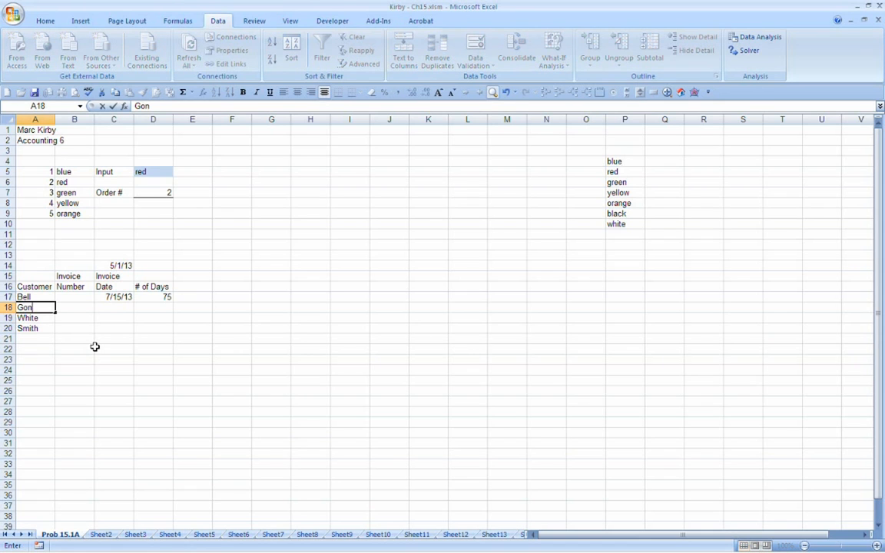
pyautogui.press('Return')
# Step: Enter a fifth customer surname in A21 at the end of the customer list
pyautogui.press('Down')
pyautogui.press('Down')
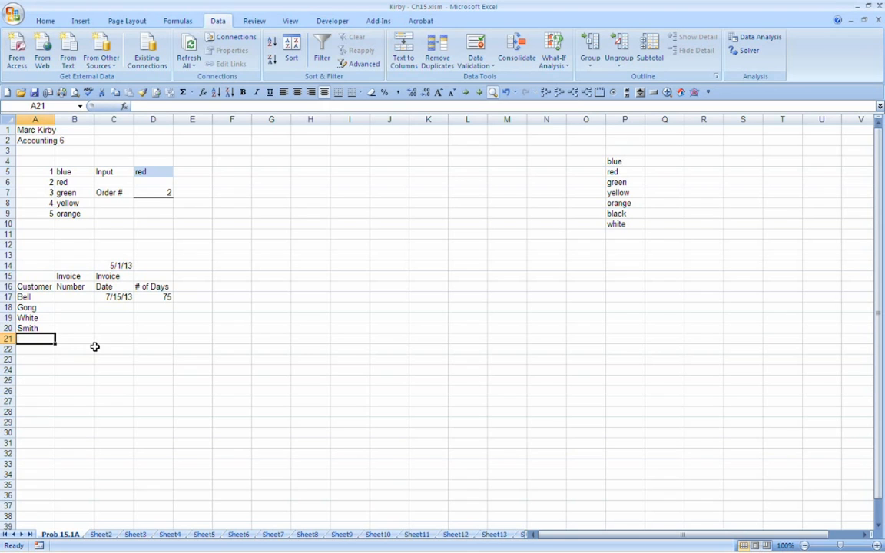
pyautogui.write('Abrams')
pyautogui.press('Return')
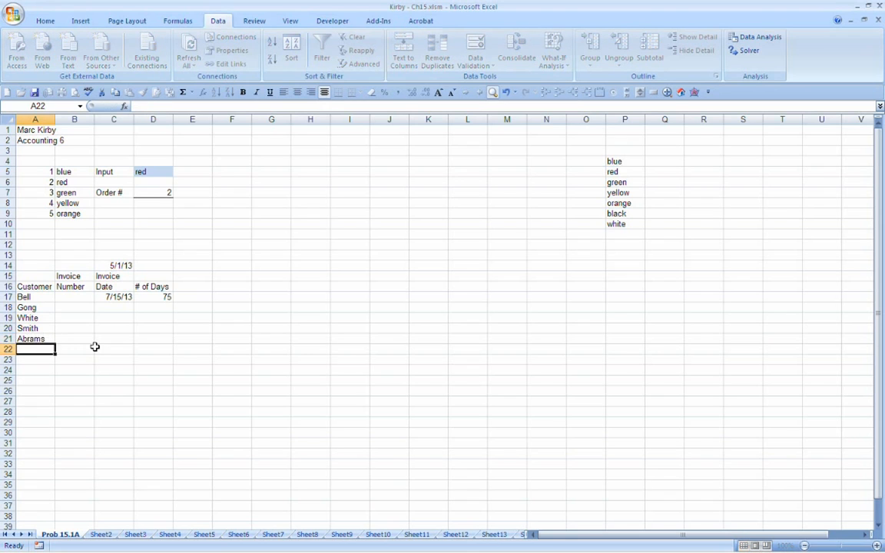
# Step: Enter the invoice numbers 1001, 1003 and 1004 in B17:B19 for the first three customers
pyautogui.press('Up')
pyautogui.press('Up')
pyautogui.press('Up')
pyautogui.press('Up')
pyautogui.press('Up')
pyautogui.press('Right')
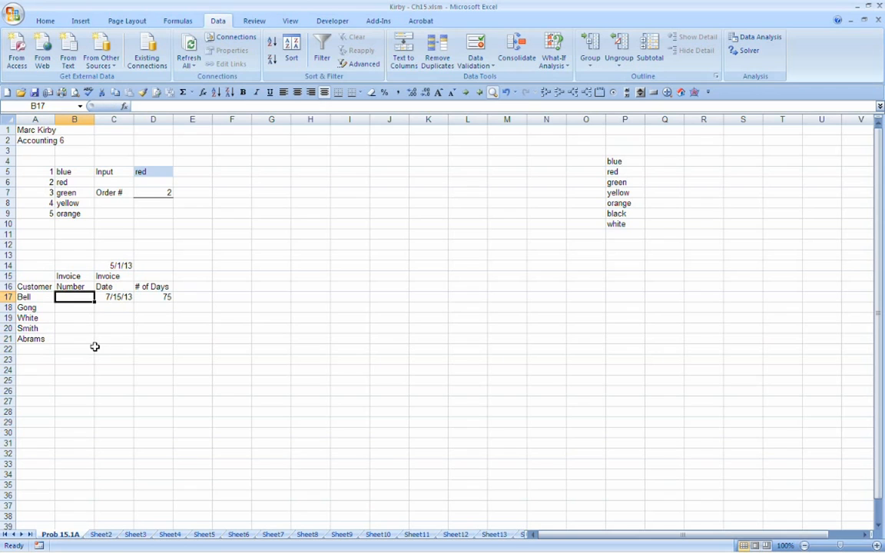
pyautogui.write('1001')
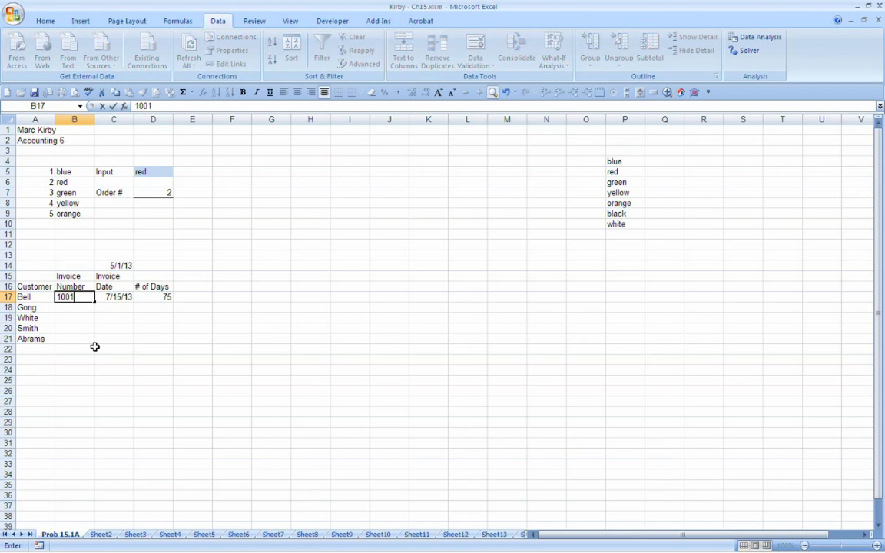
pyautogui.press('Return')
pyautogui.write('1003')
pyautogui.press('Return')
pyautogui.write('1')
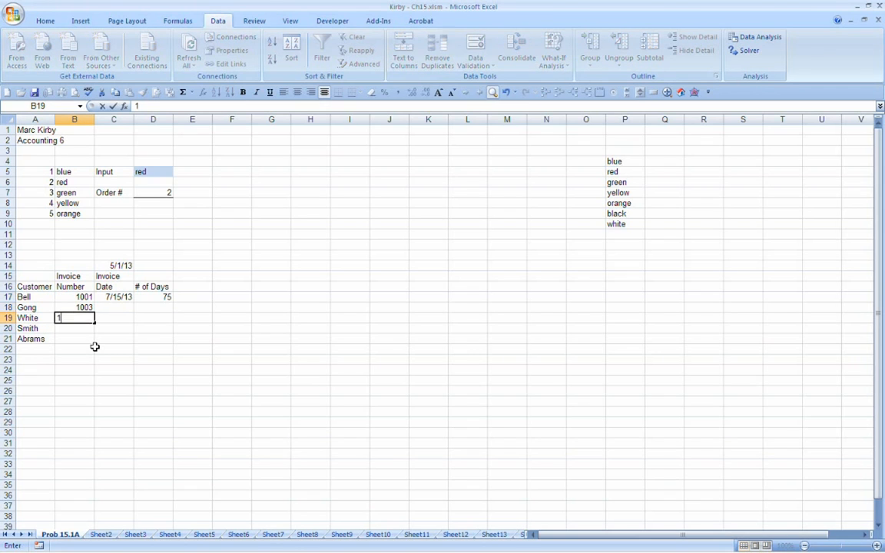
pyautogui.write('004')
pyautogui.press('Return')
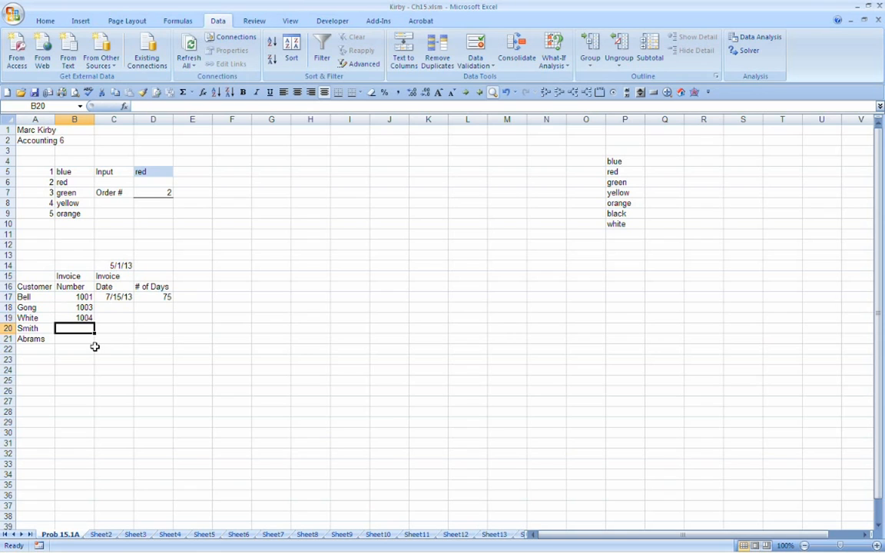
# Step: Enter the invoice numbers 1023 and 1055 in B20:B21 for the last two customers
pyautogui.write('102')
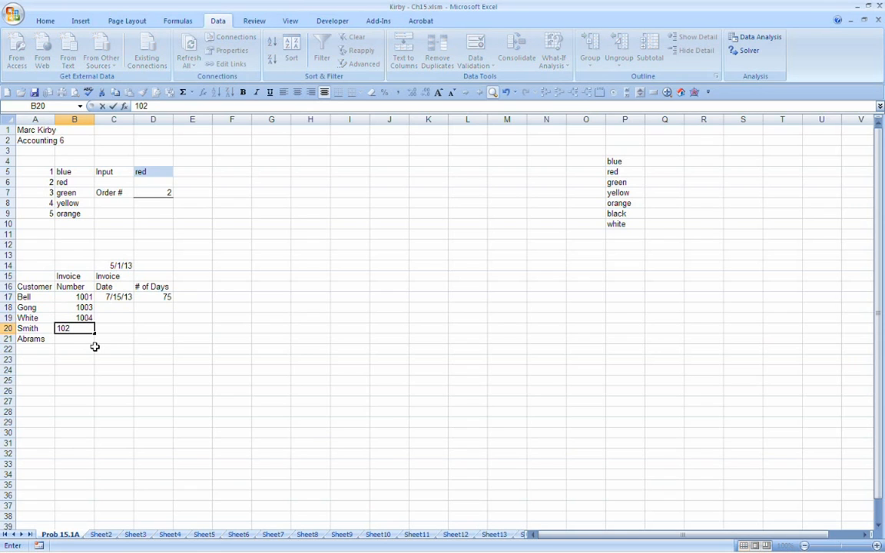
pyautogui.write('3')
pyautogui.press('Return')
pyautogui.write('10')
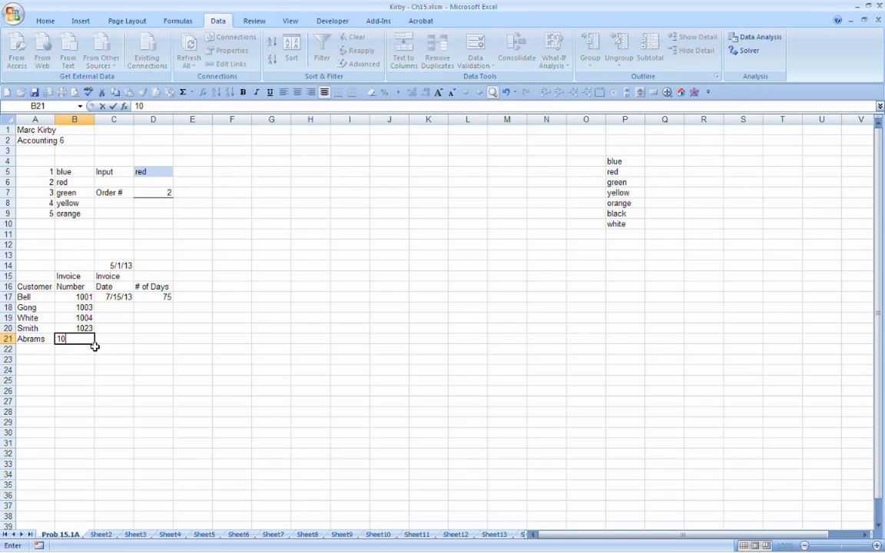
pyautogui.write('55')
pyautogui.press('Return')
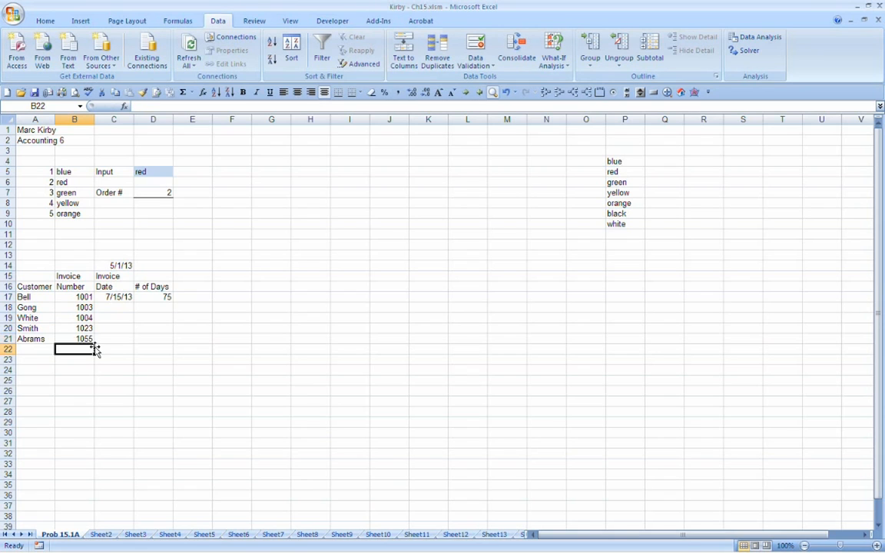
# Step: Set the first invoice date in C17 to 3/1/13 and enter 3/13/2013 in C18
pyautogui.press('Up')
pyautogui.press('Up')
pyautogui.press('Up')
pyautogui.press('Up')
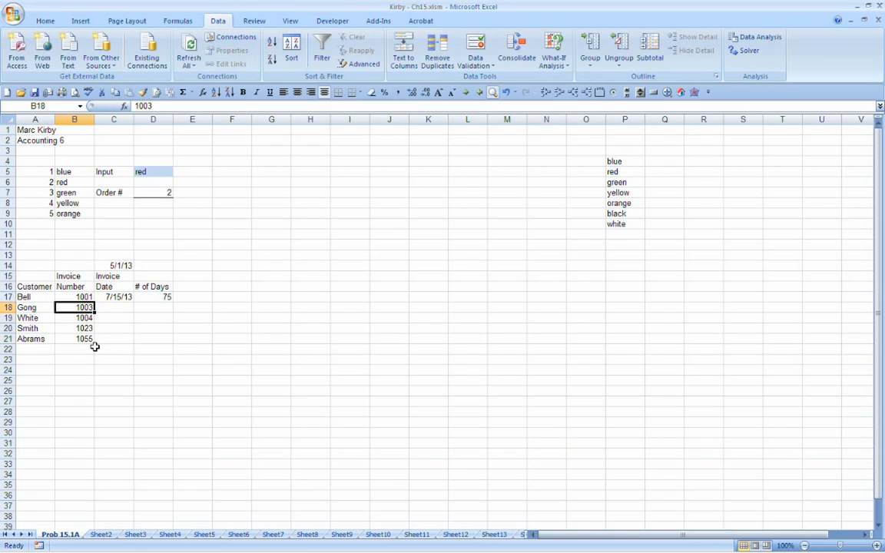
pyautogui.press('Right')
pyautogui.press('Up')
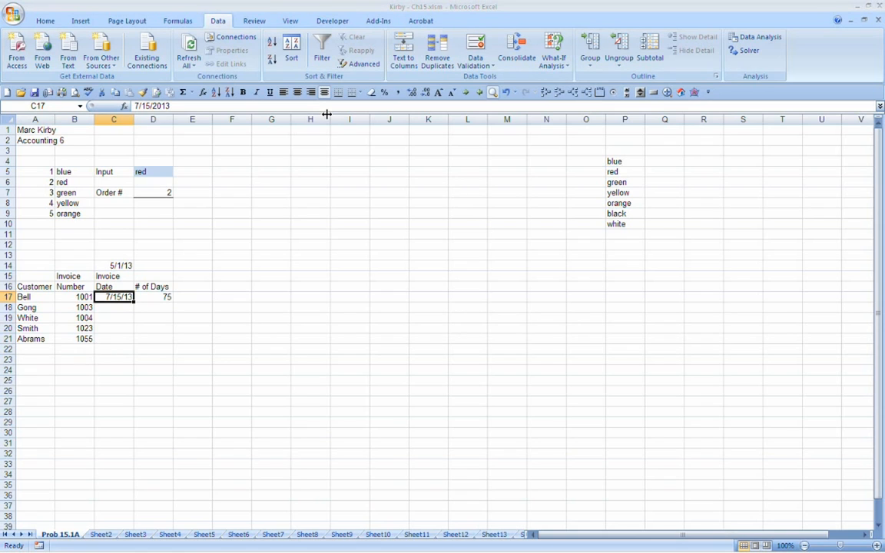
pyautogui.write('3/1/13')
pyautogui.press('Return')
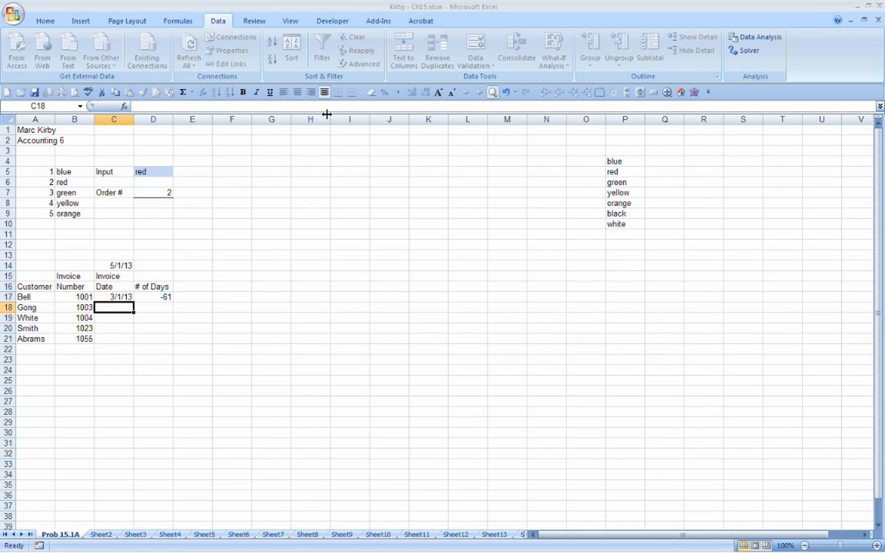
pyautogui.write('3/16')
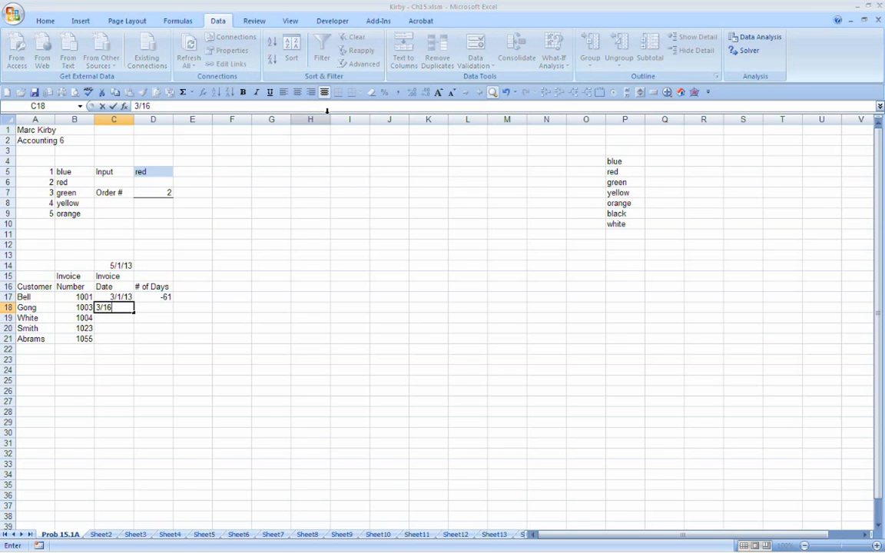
pyautogui.press('BackSpace')
pyautogui.write('3/13/2013')
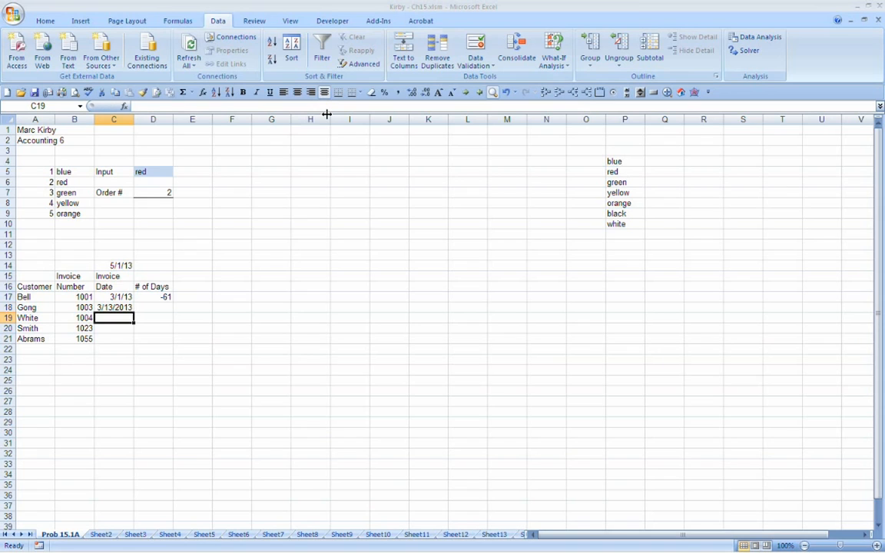
# Step: Copy the date format of C18 onto the first invoice date in C17
pyautogui.press('Up')
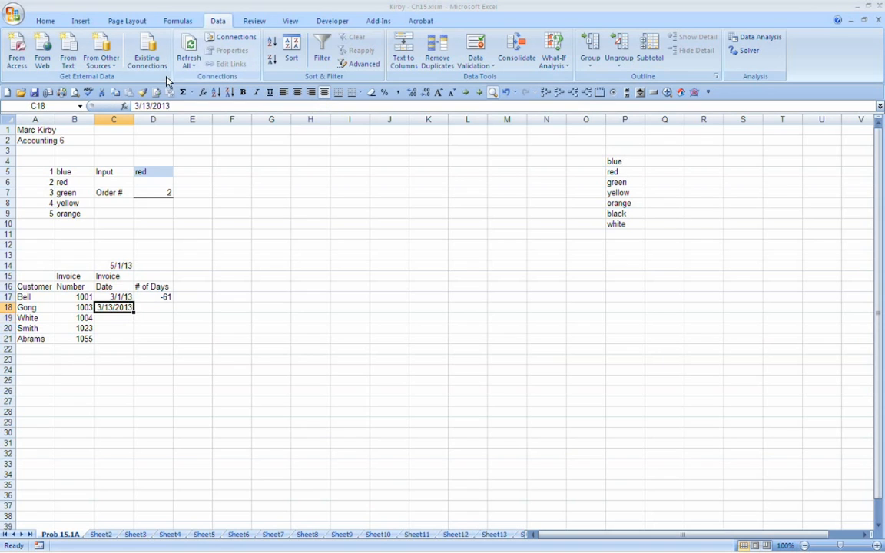
pyautogui.click(143, 92)
pyautogui.press('Up')
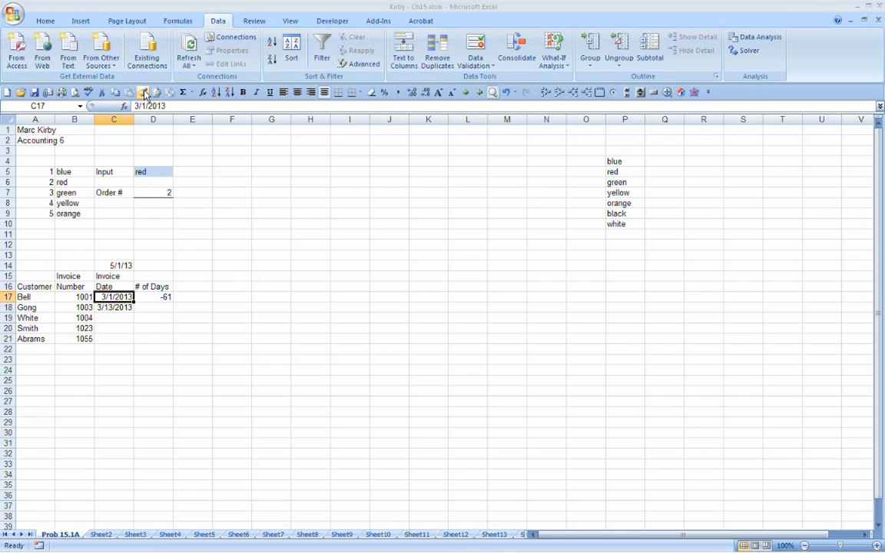
# Step: Try to copy the cell format across the empty invoice date cells C19:C21
pyautogui.press('Down')
pyautogui.press('Down')
pyautogui.click(143, 92)
pyautogui.press('Up')
pyautogui.press('Up')
pyautogui.hotkey('ctrl', 'z')
pyautogui.click(143, 92)
pyautogui.press('Down')
pyautogui.press('Down')
pyautogui.press('Down')
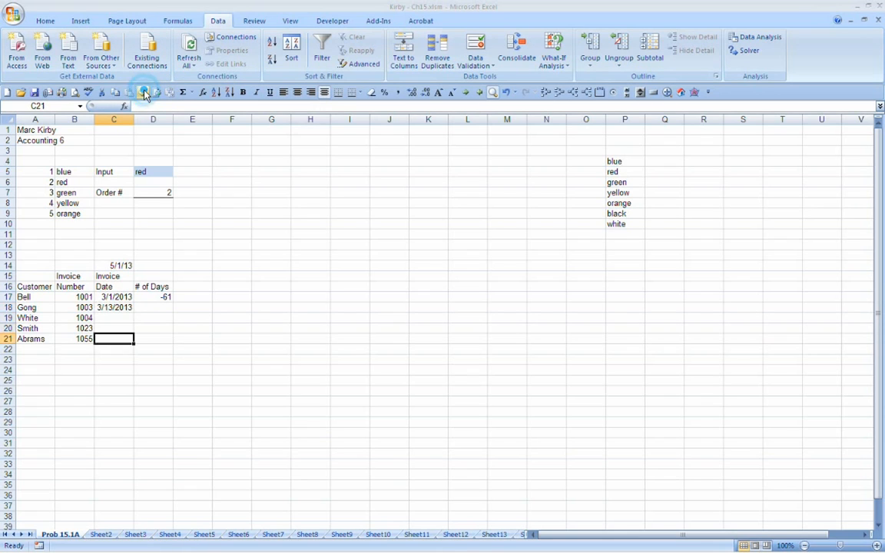
pyautogui.click(142, 93)
pyautogui.press('Up')
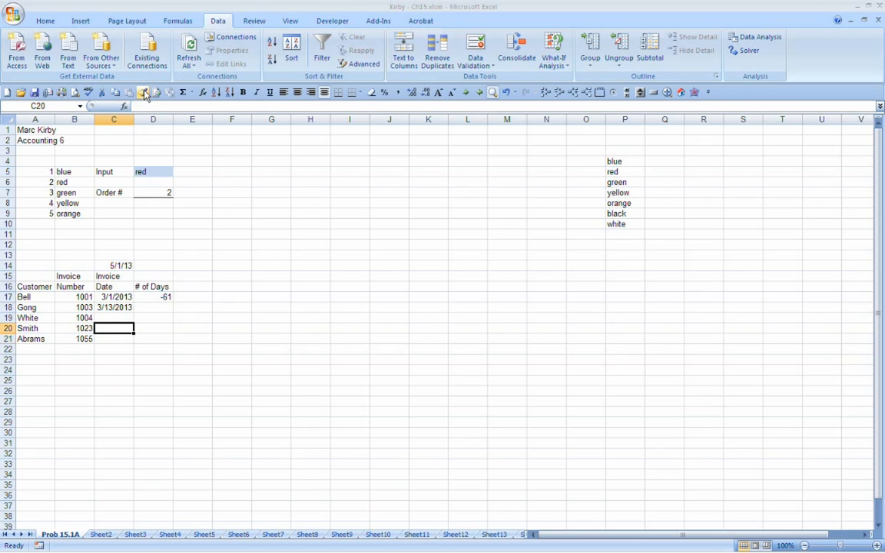
pyautogui.click(143, 93)
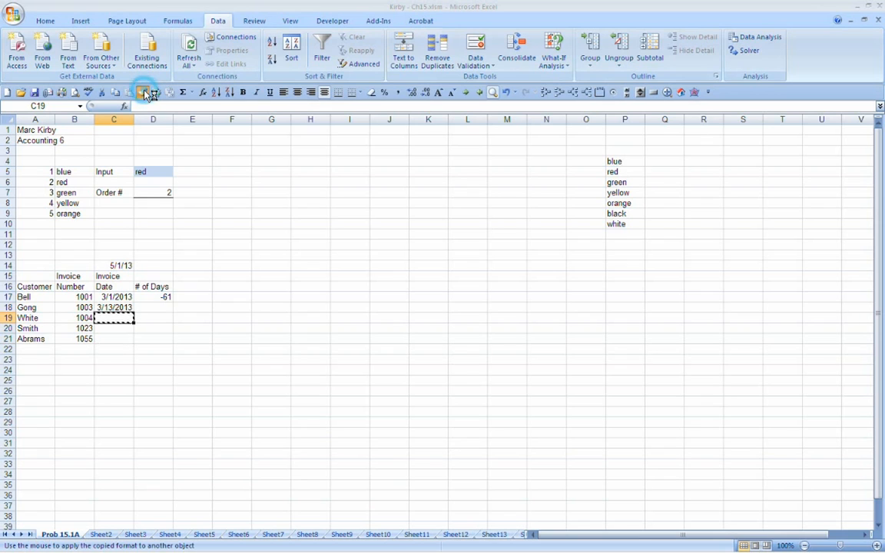
pyautogui.click(114, 332)
pyautogui.click(114, 307)
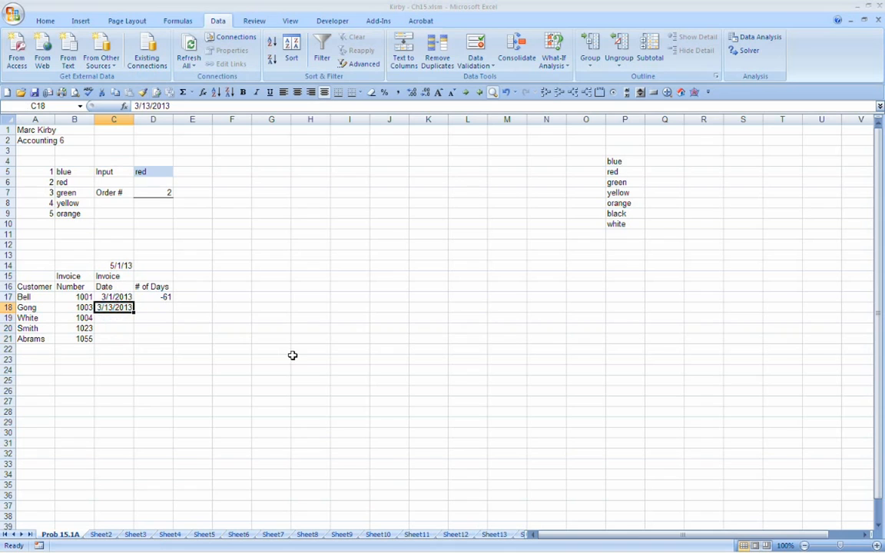
# Step: Enter the invoice dates 4/2/13, 4/28/13 and 5/15/13 in C19:C21
pyautogui.press('Down')
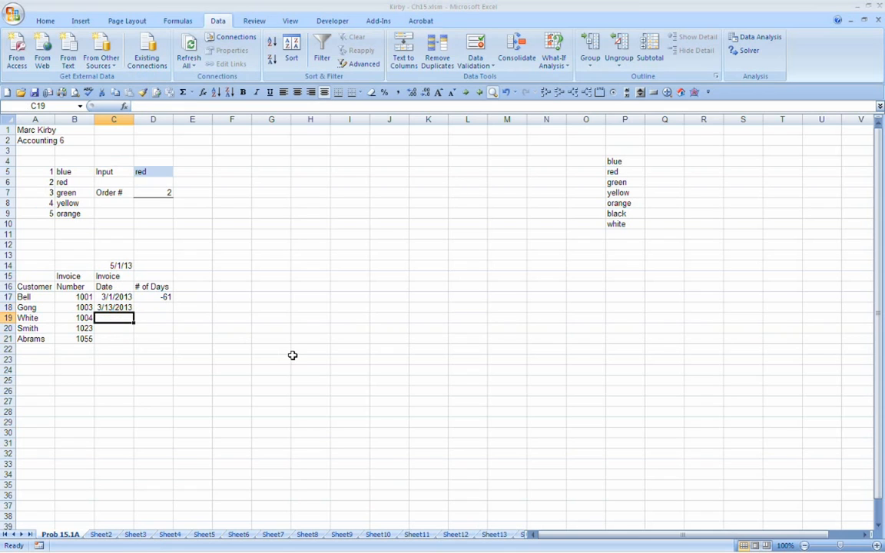
pyautogui.write('4/2')
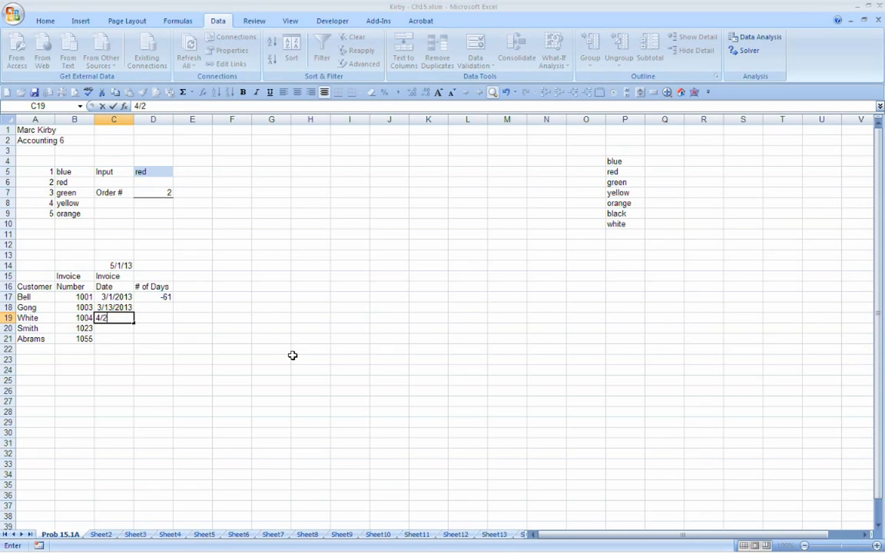
pyautogui.write('/13')
pyautogui.press('Return')
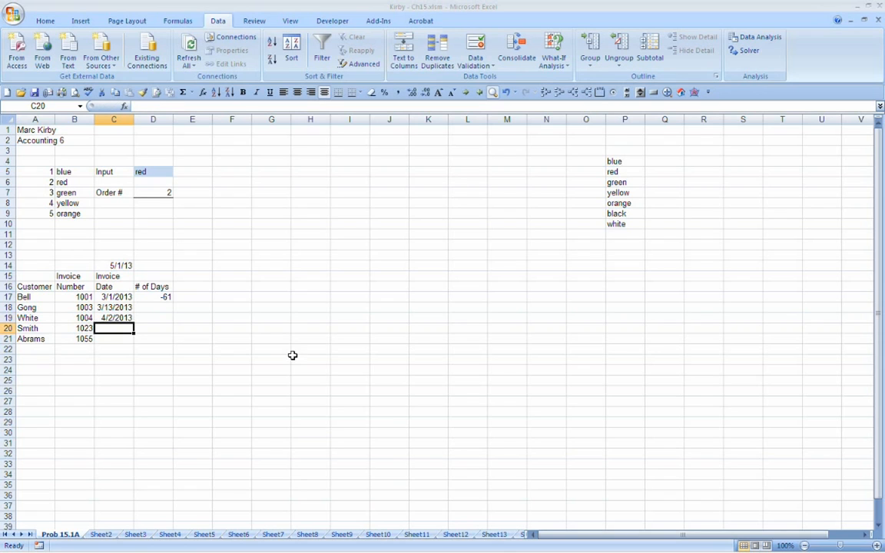
pyautogui.write('4/28/13')
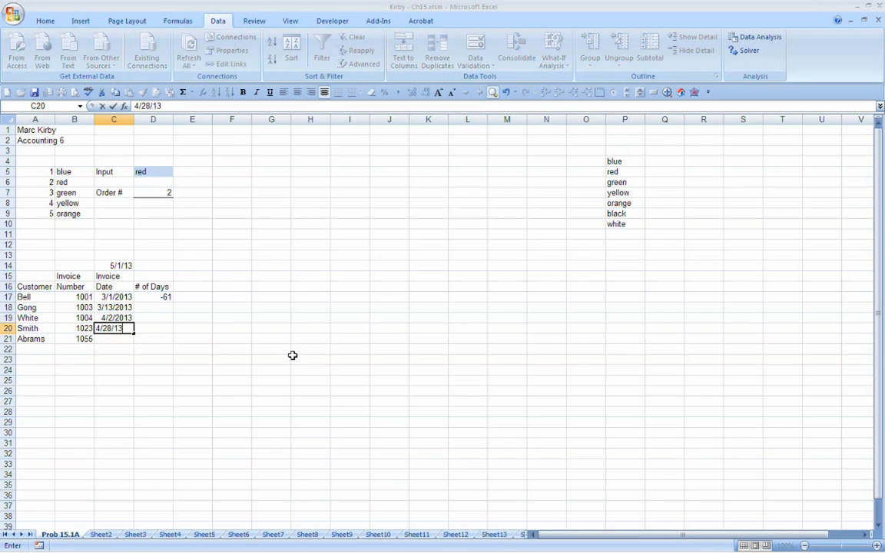
pyautogui.press('Return')
pyautogui.write('5/15/13')
pyautogui.press('Return')
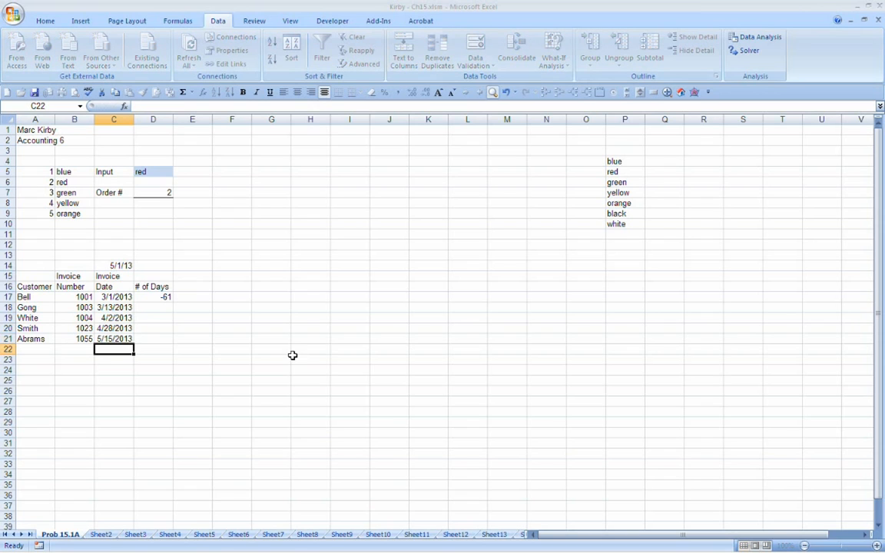
# Step: Move the reference date above the invoice table from C14 to C13
pyautogui.press('Up')
pyautogui.press('Up')
pyautogui.press('Up')
pyautogui.press('Up')
pyautogui.press('Up')
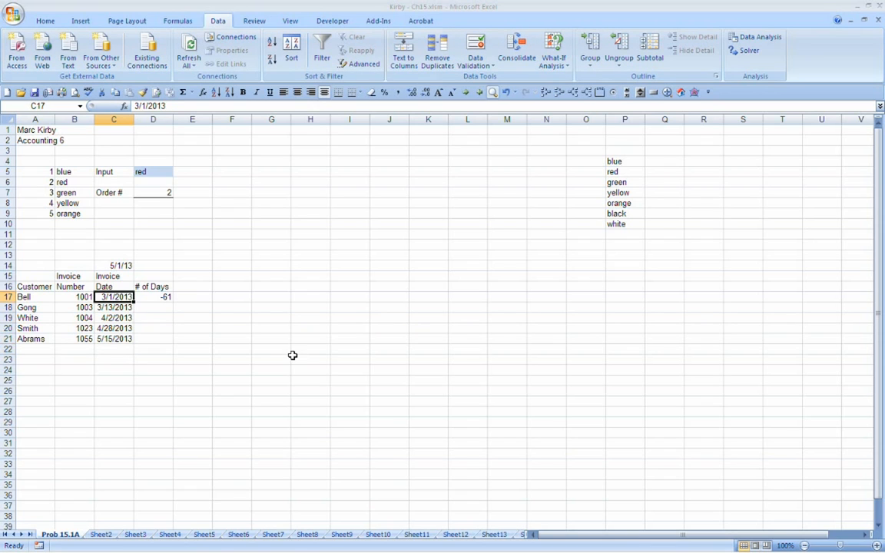
pyautogui.press('Right')
pyautogui.press('Right')
pyautogui.press('Left')
pyautogui.press('Left')
pyautogui.press('Left')
pyautogui.press('Up')
pyautogui.press('Up')
pyautogui.press('Up')
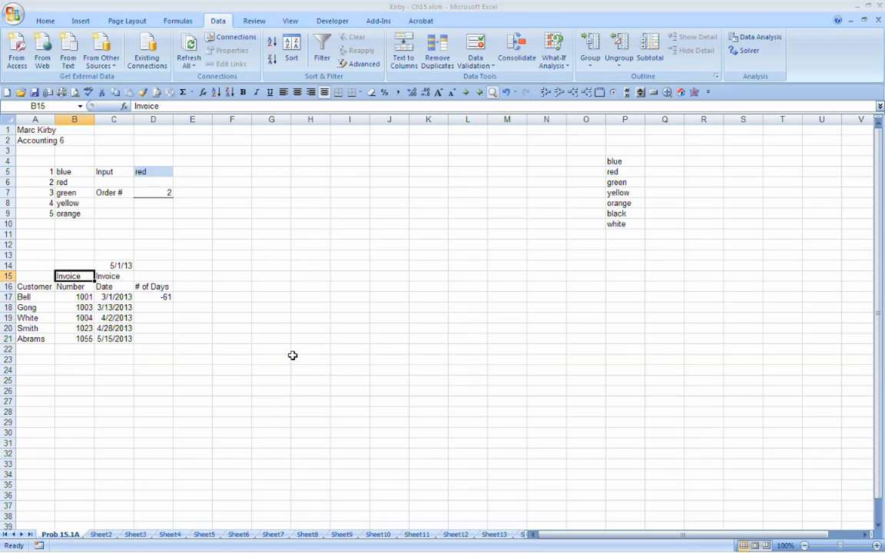
pyautogui.click(115, 263)
pyautogui.moveTo(114, 263); pyautogui.dragTo(115, 254)
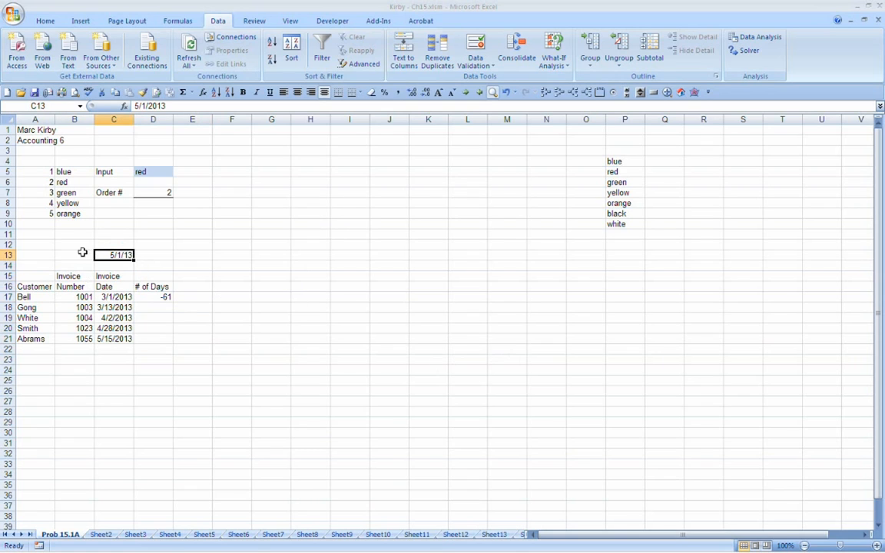
# Step: Enter the label Today's Date in B13 and right-align it
pyautogui.click(61, 255)
pyautogui.press('Left')
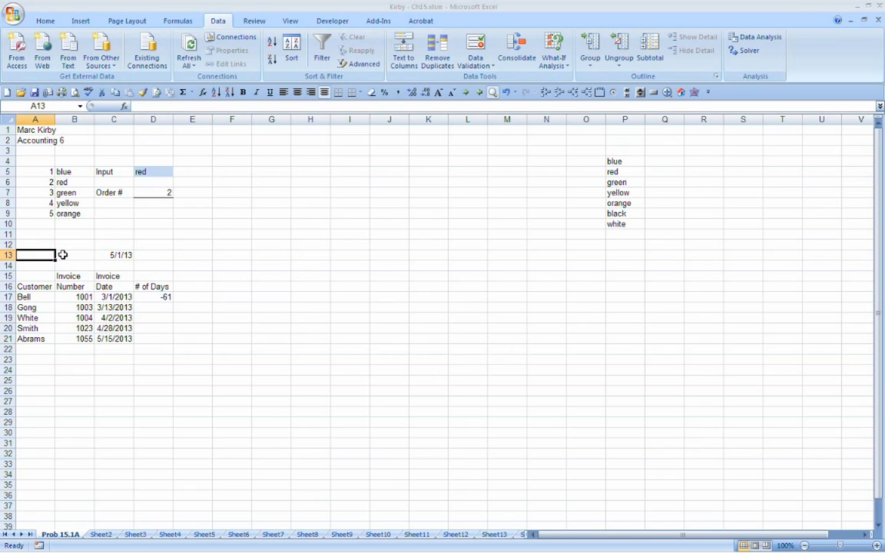
pyautogui.click(62, 255)
pyautogui.hotkey('shift', 'Up')
pyautogui.hotkey('shift', 'Up')
pyautogui.click(62, 255)
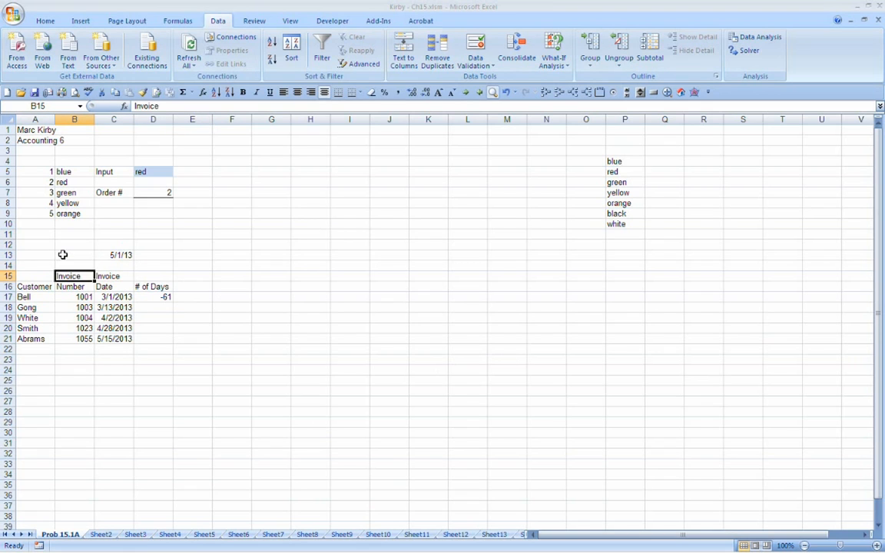
pyautogui.write('Today')
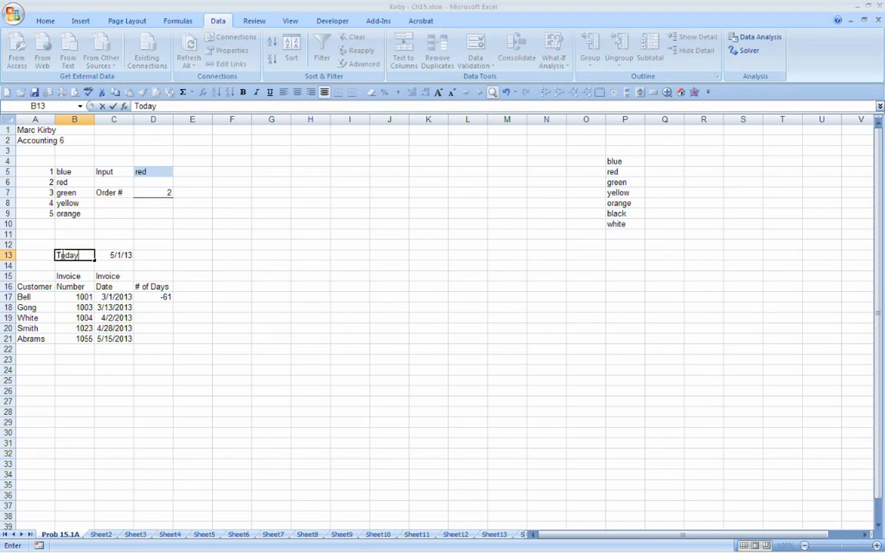
pyautogui.write("'s Date")
pyautogui.press('Return')
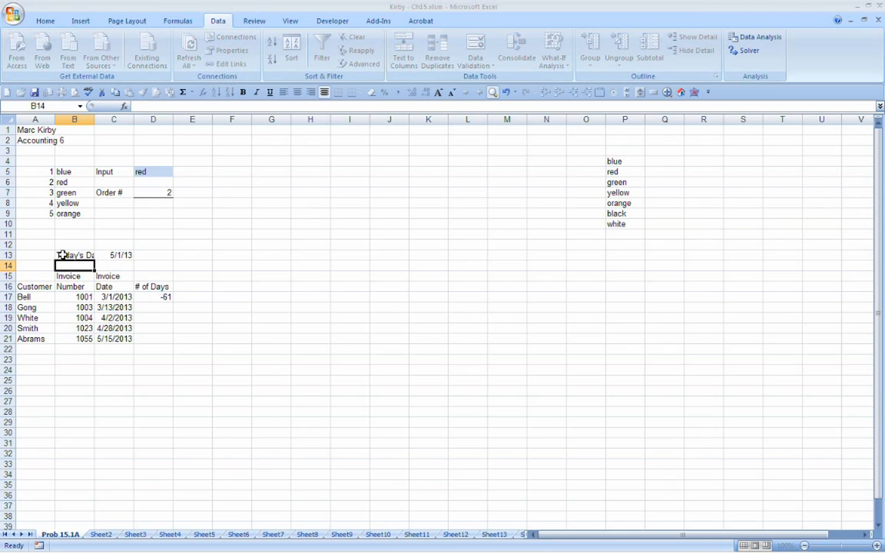
pyautogui.click(61, 255)
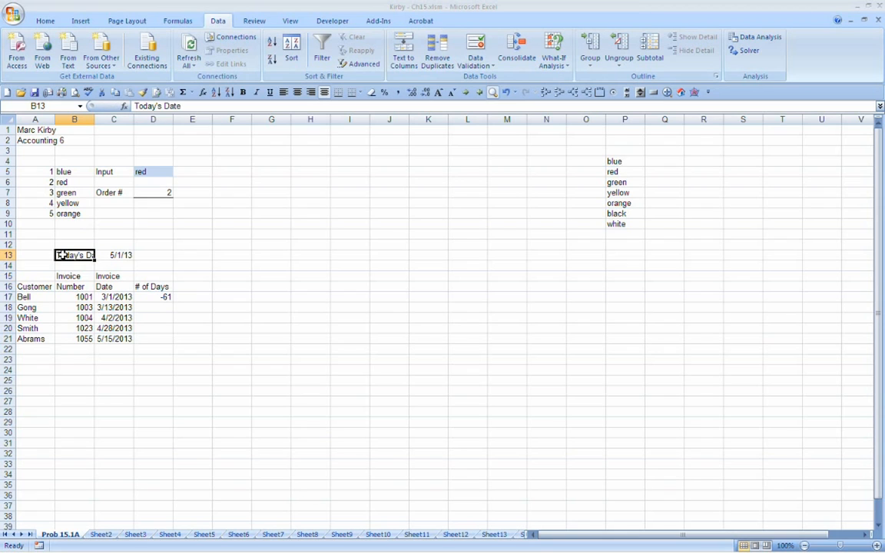
pyautogui.click(310, 92)
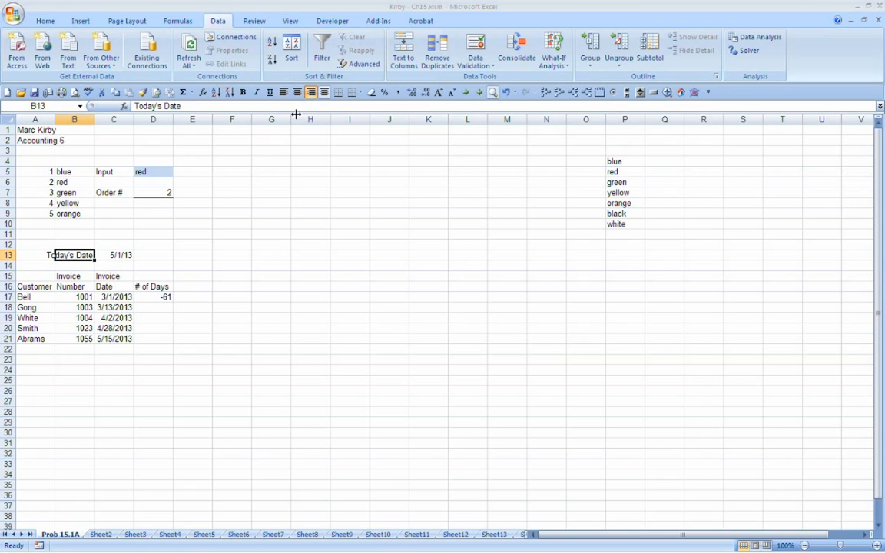
# Step: Set the date in C13 beside the Today's Date label to 9/10/13
pyautogui.click(117, 255)
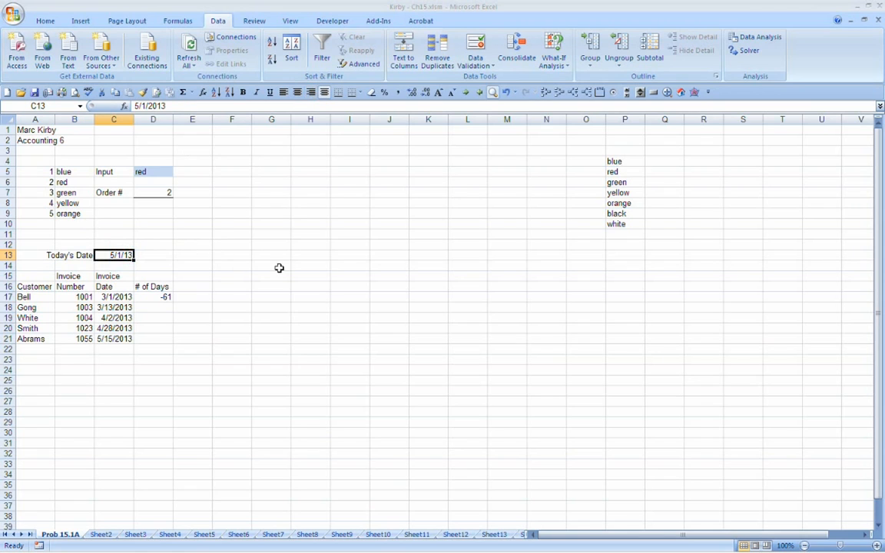
pyautogui.write('9/10/1')
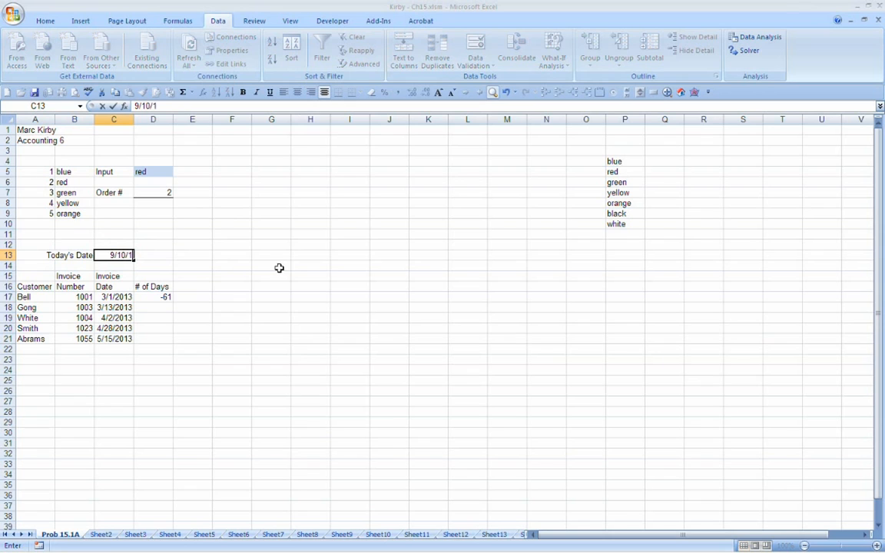
pyautogui.write('3')
pyautogui.press('Return')
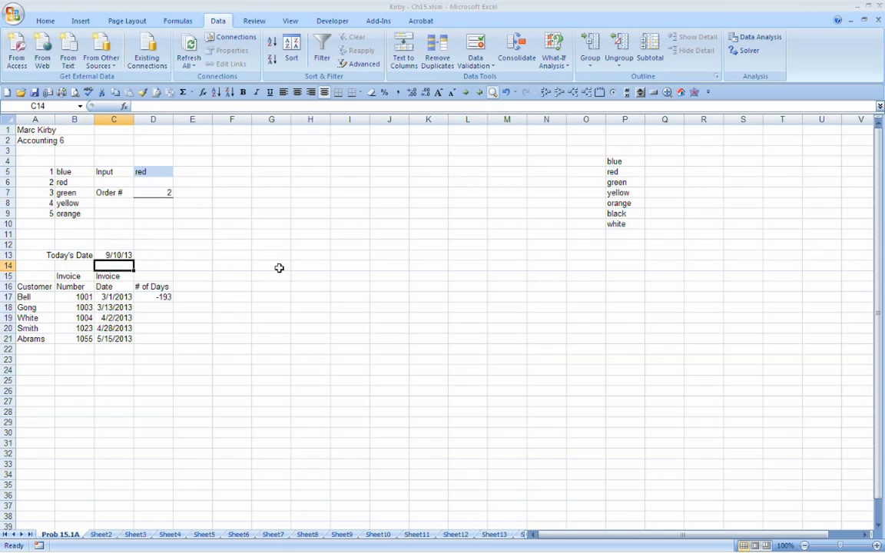
# Step: Replace the formula in D17 with +C13-C17 to subtract Bell's invoice date from today's date
pyautogui.click(143, 298)
pyautogui.press('Delete')
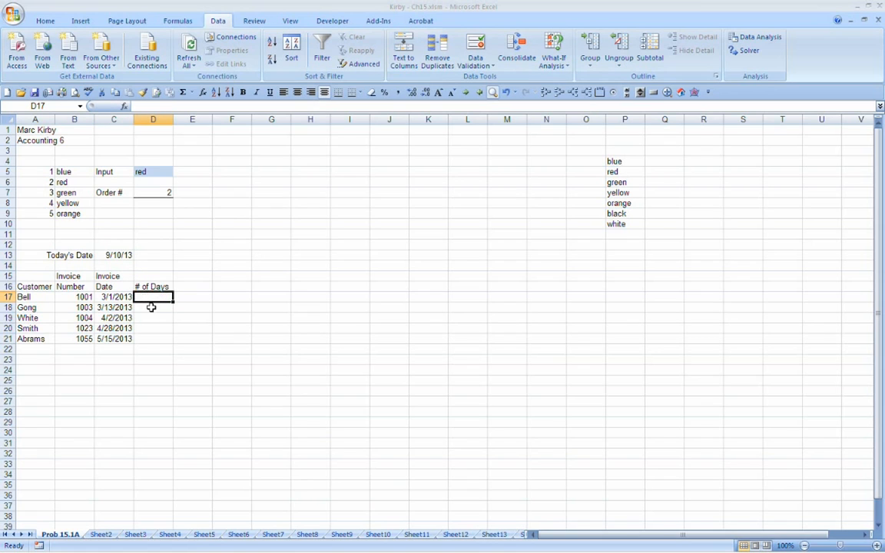
pyautogui.click(112, 298)
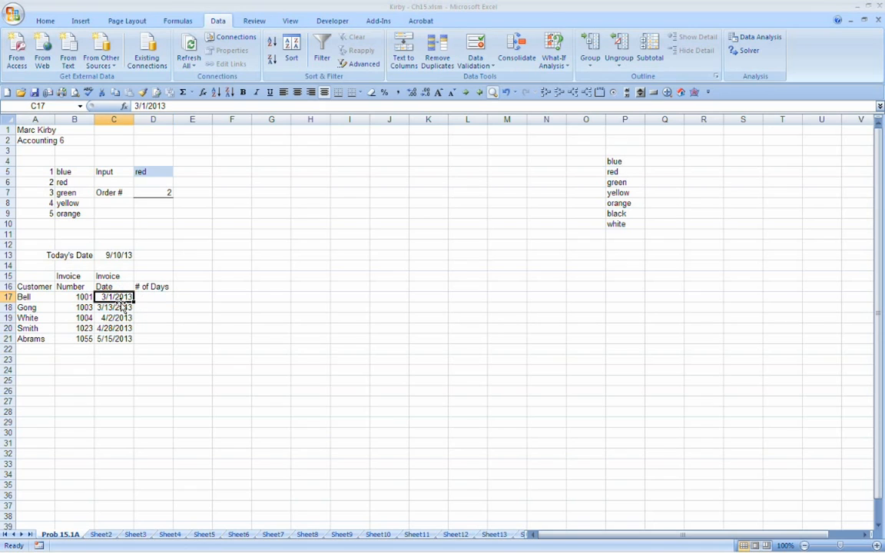
pyautogui.click(162, 298)
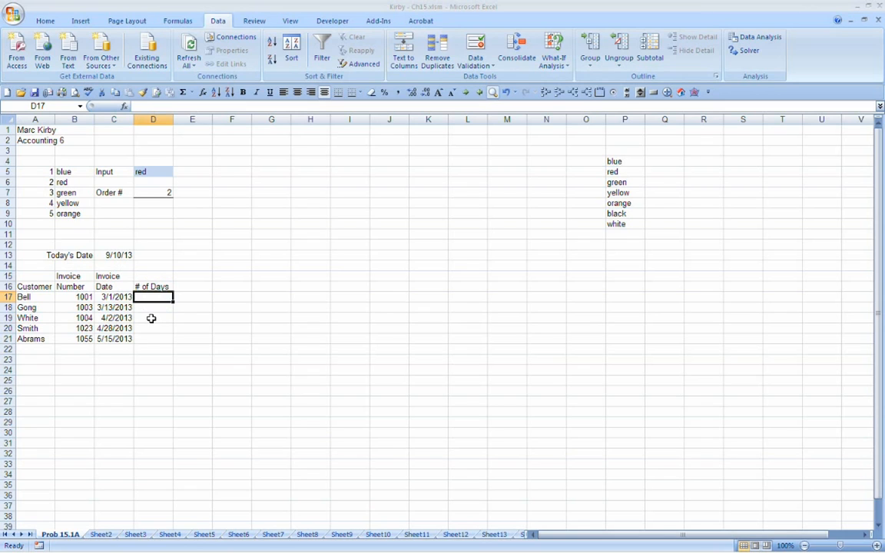
pyautogui.write('+')
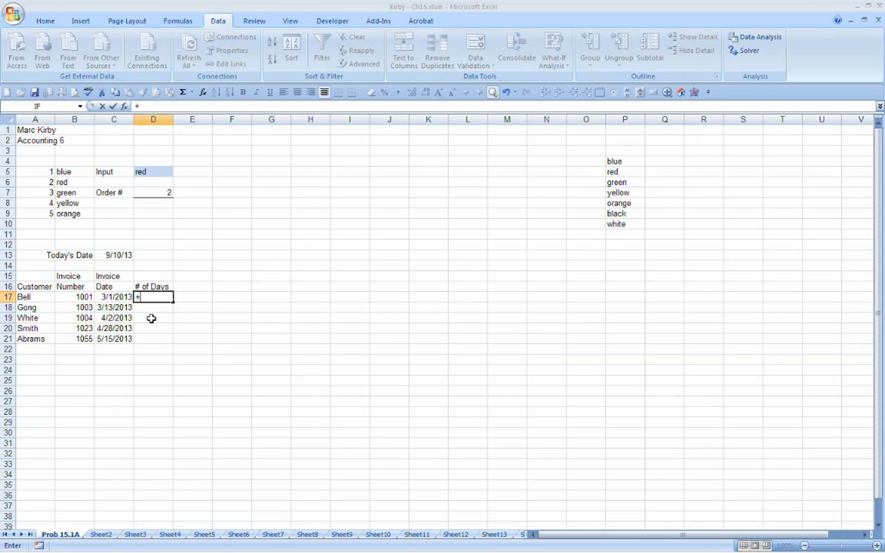
pyautogui.click(110, 255)
pyautogui.write('-')
pyautogui.click(110, 296)
pyautogui.press('Return')
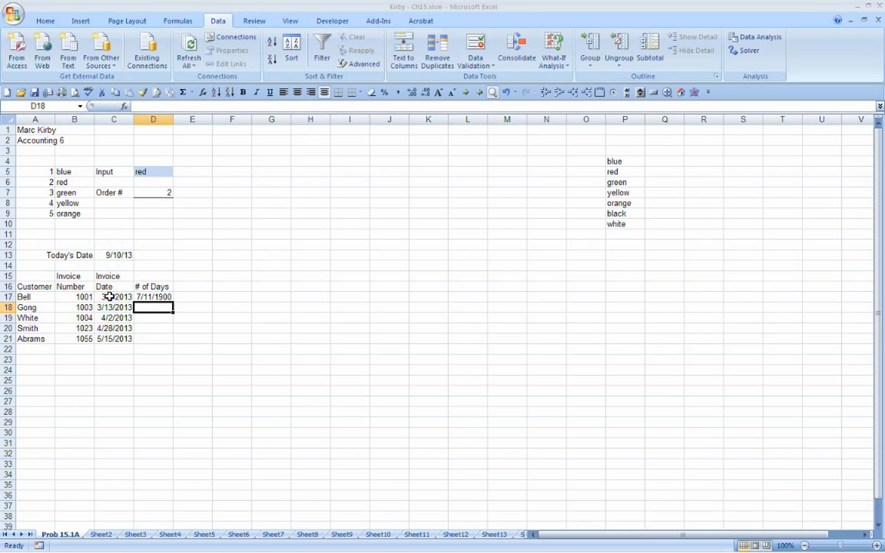
# Step: Format D17 as a comma-style number without decimals and copy its formula down through D21
pyautogui.click(151, 297)
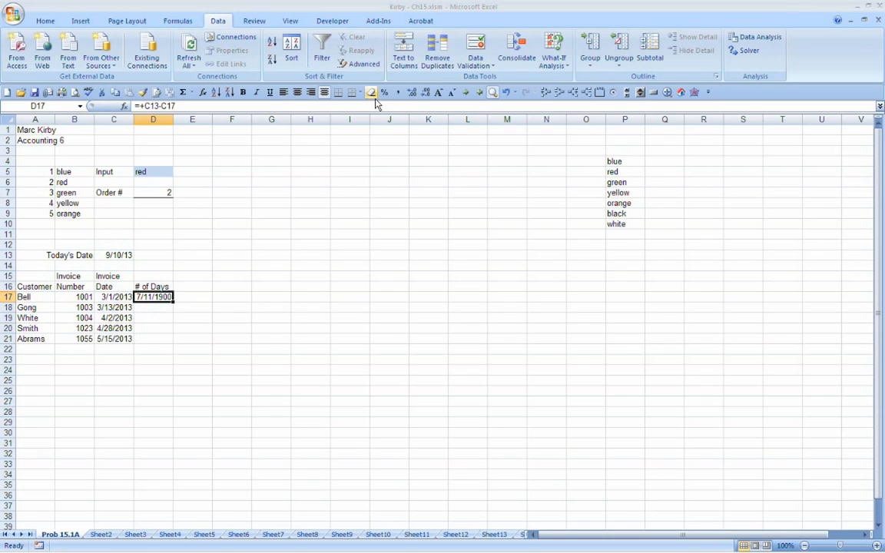
pyautogui.click(397, 93)
pyautogui.click(424, 92)
pyautogui.click(424, 93)
pyautogui.moveTo(172, 304); pyautogui.dragTo(171, 342)
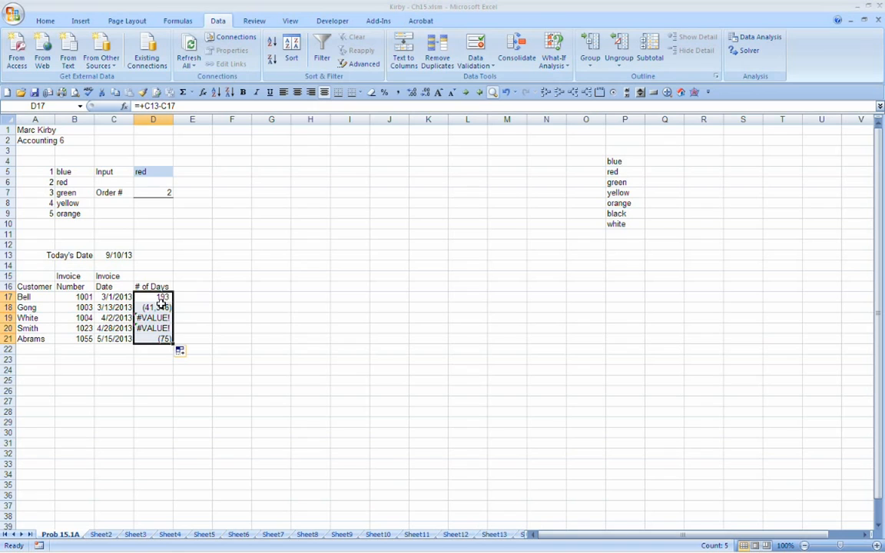
# Step: Examine which cells the # of Days formulas in D17 and D18 refer to
pyautogui.click(159, 297)
pyautogui.press('F2')
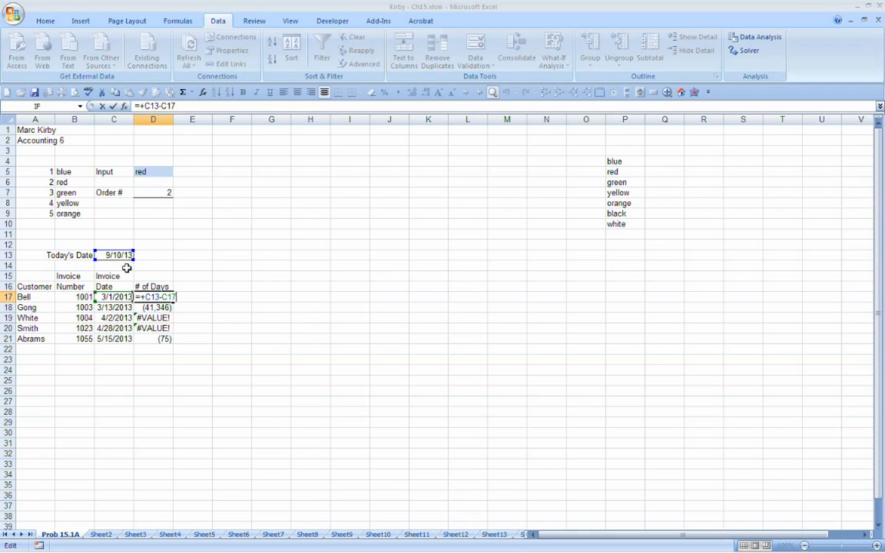
pyautogui.press('Escape')
pyautogui.click(163, 307)
pyautogui.press('F2')
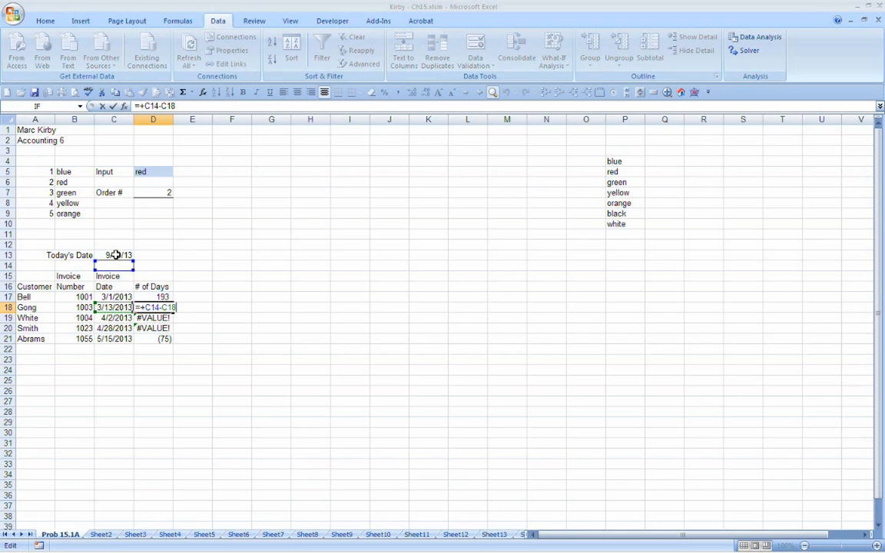
pyautogui.press('Escape')
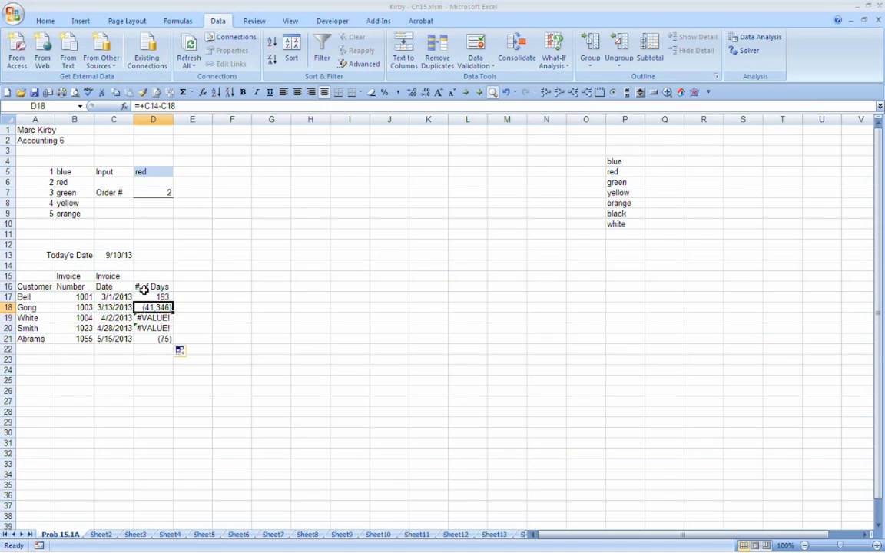
# Step: Make the C13 reference in D17 absolute as $C$13 and copy the corrected formula down through D21
pyautogui.press('Up')
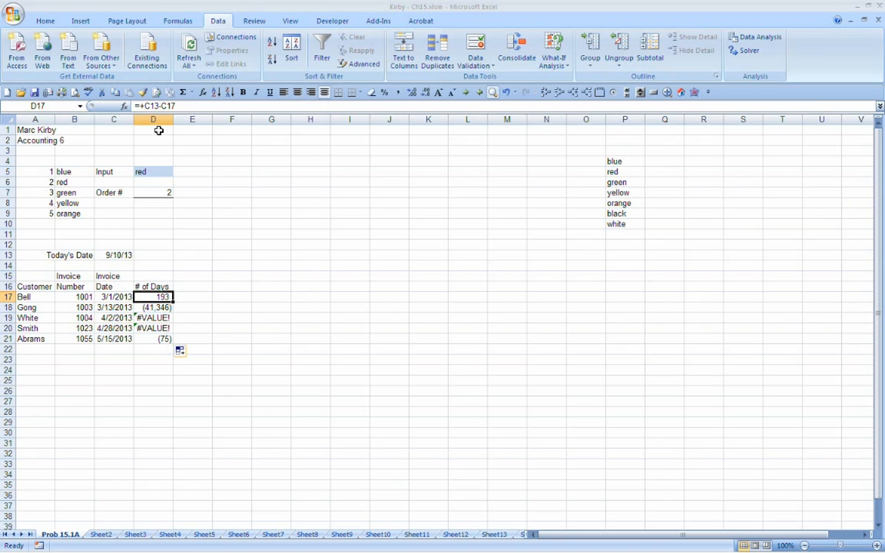
pyautogui.doubleClick(163, 297)
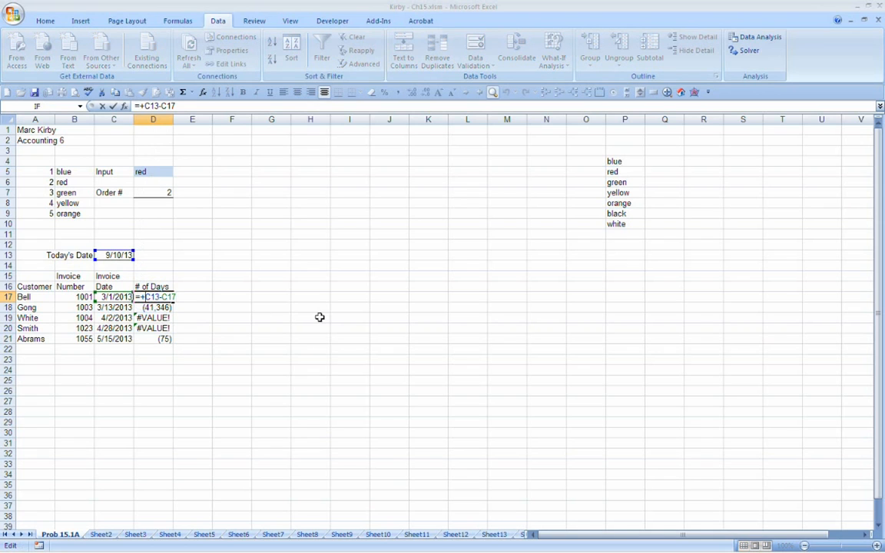
pyautogui.press('F4')
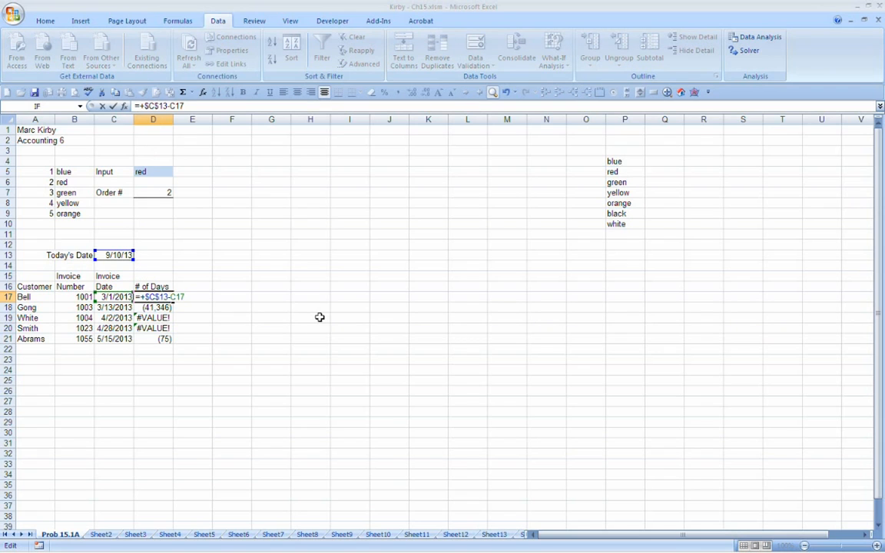
pyautogui.press('Return')
pyautogui.press('Up')
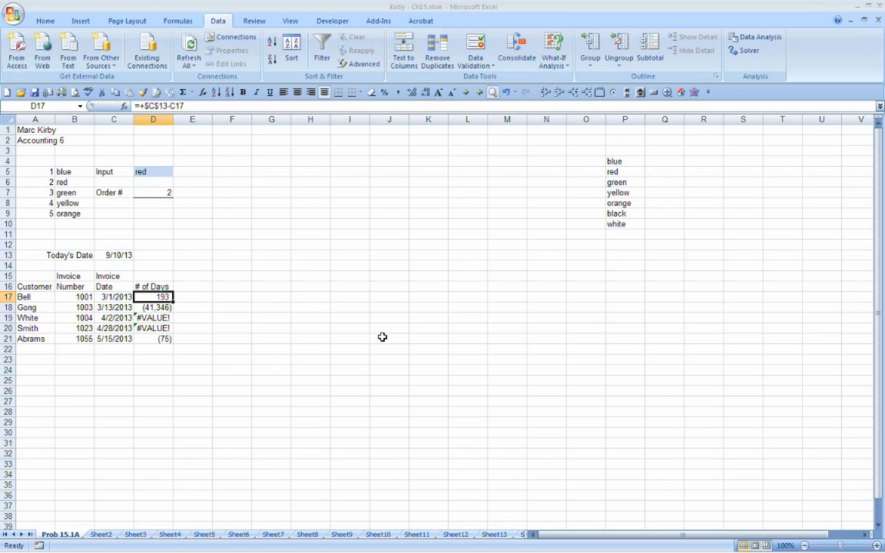
pyautogui.press('F2')
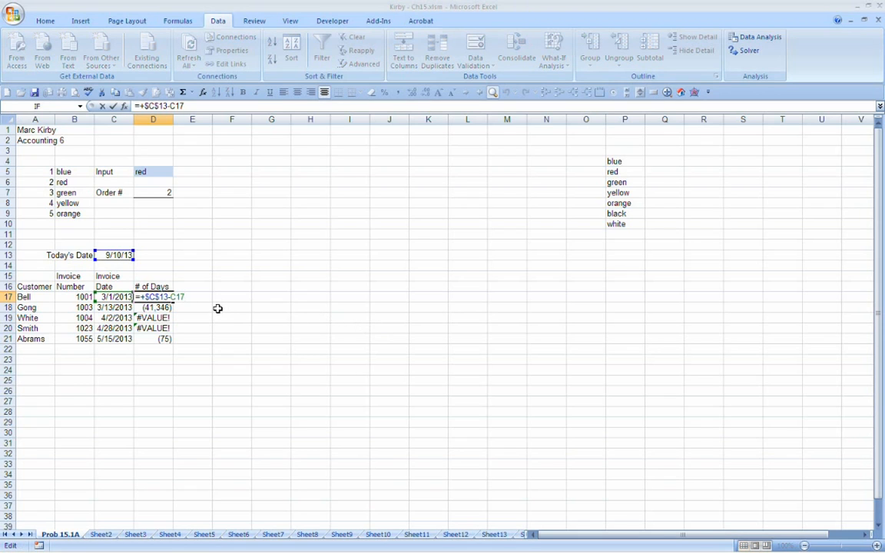
pyautogui.press('Escape')
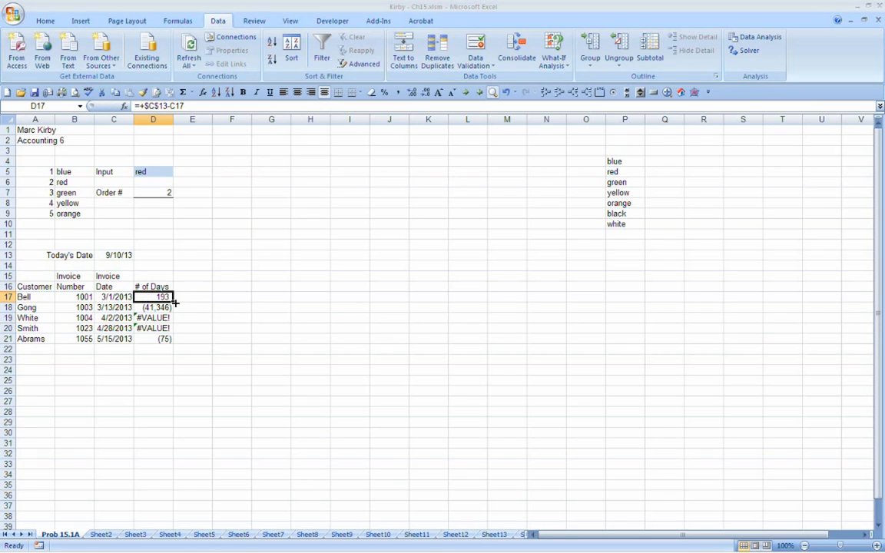
pyautogui.moveTo(174, 305); pyautogui.dragTo(174, 340)
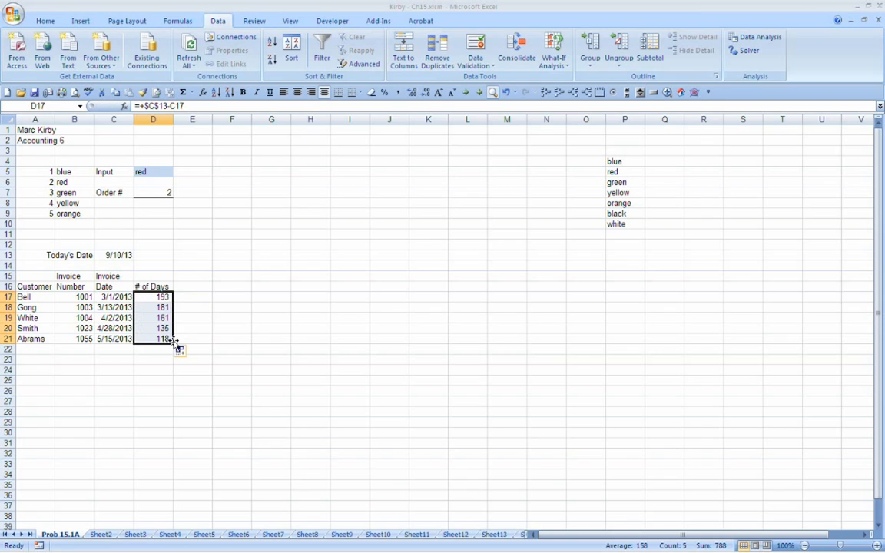
# Step: Check the cell references of the copied # of Days formulas in D18 through D21
pyautogui.click(161, 308)
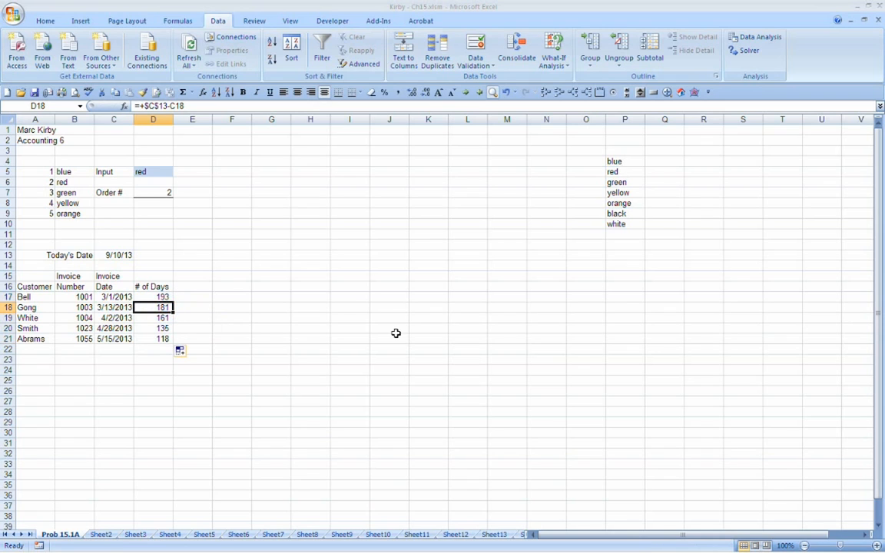
pyautogui.press('F2')
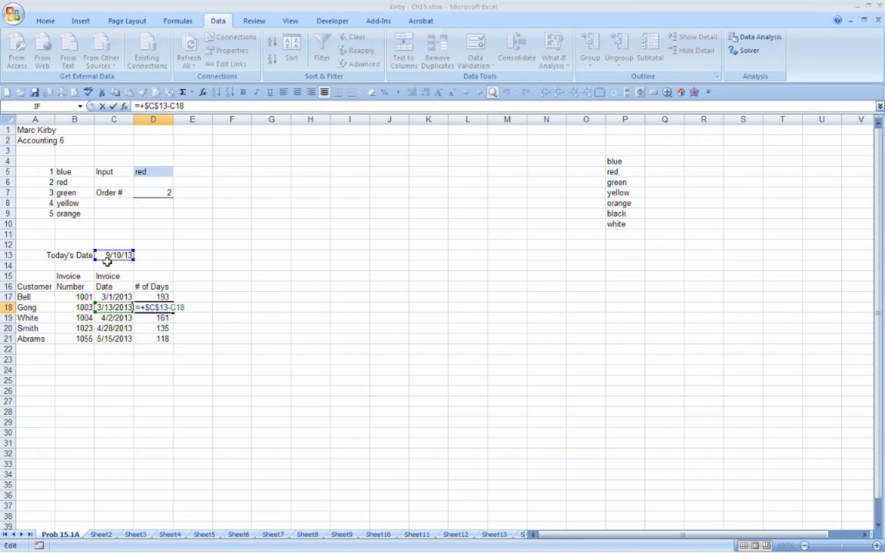
pyautogui.press('Return')
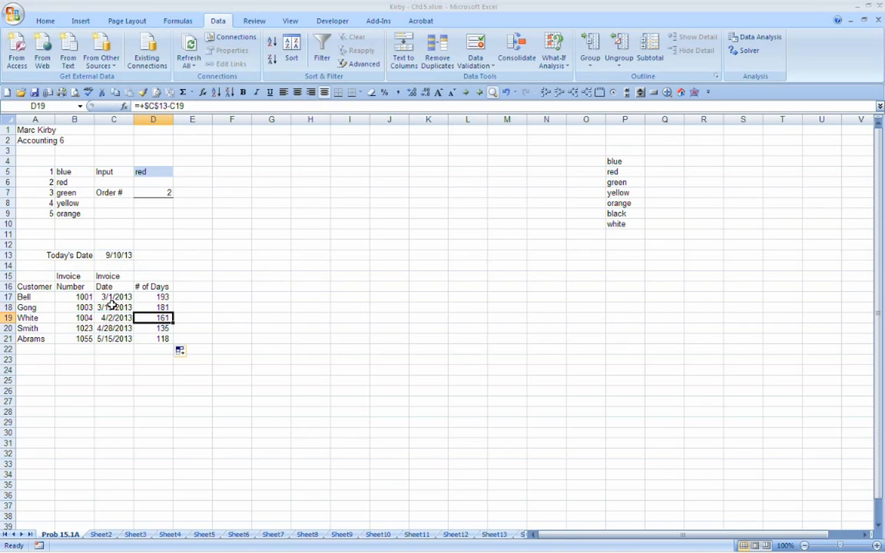
pyautogui.press('F2')
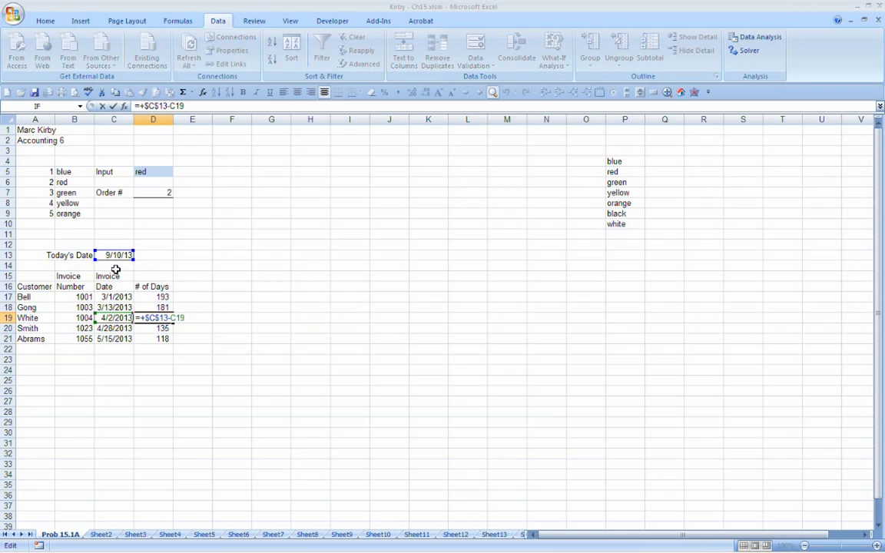
pyautogui.press('Return')
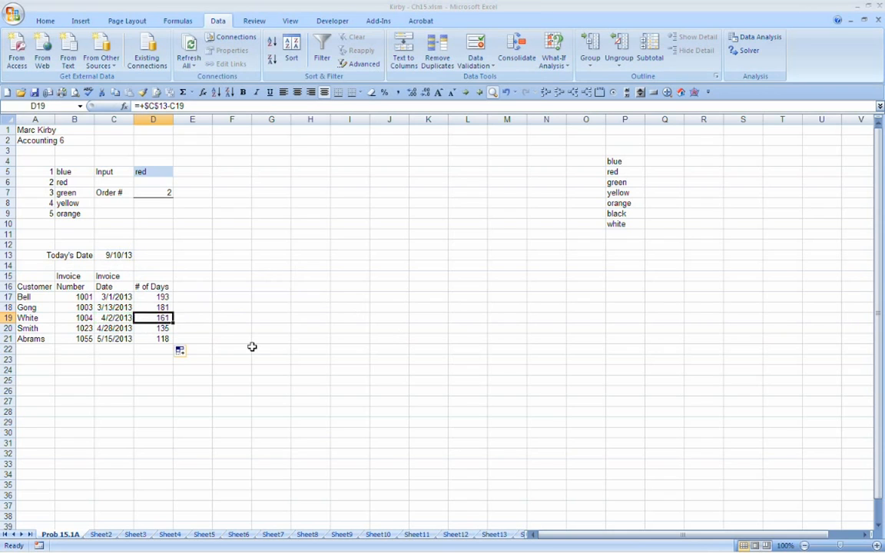
pyautogui.press('F2')
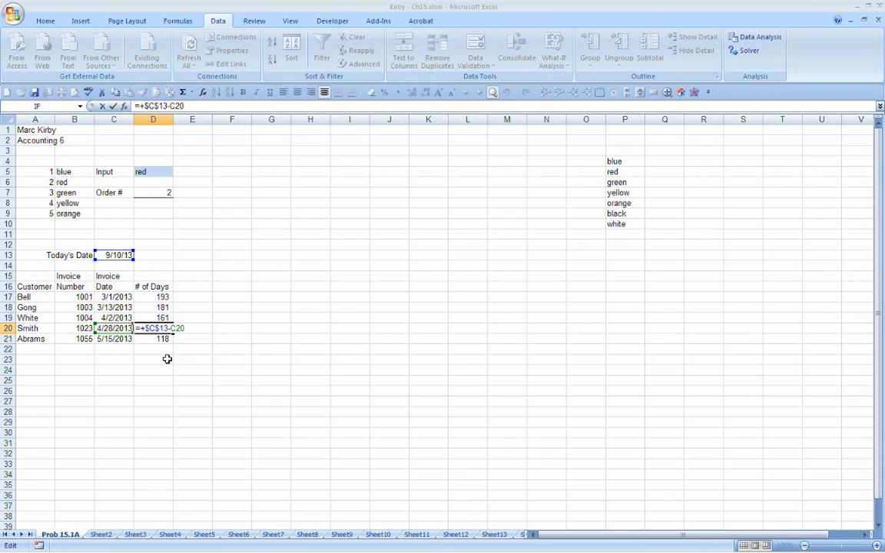
pyautogui.press('Return')
pyautogui.press('F2')
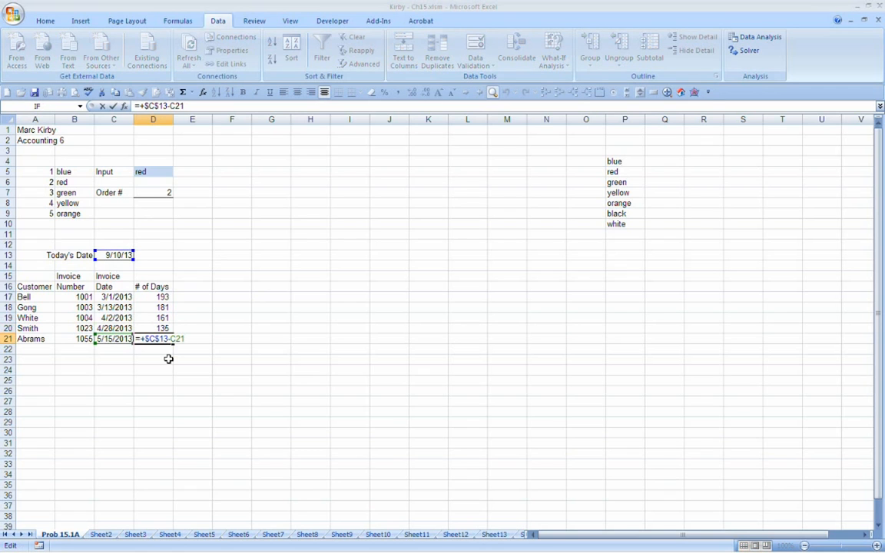
pyautogui.press('Escape')
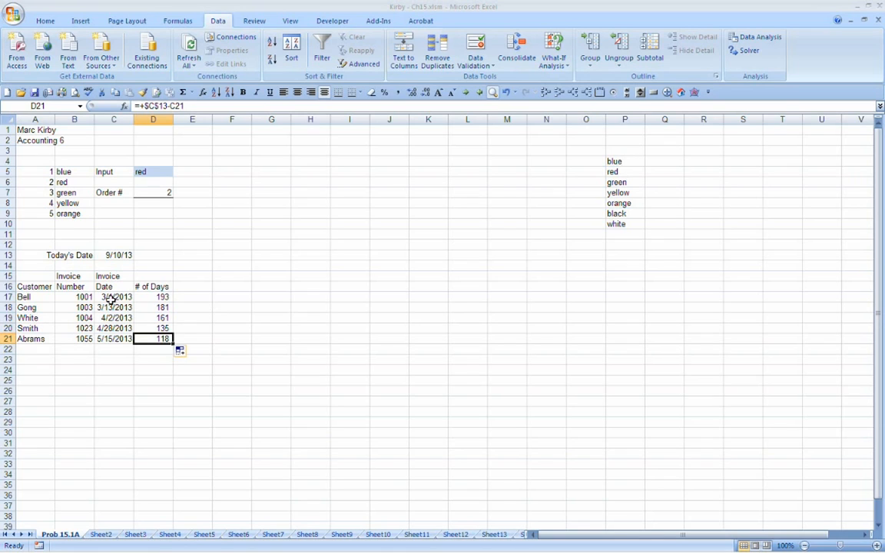
# Step: Change today's date in C13 to 5/31/13
pyautogui.click(117, 255)
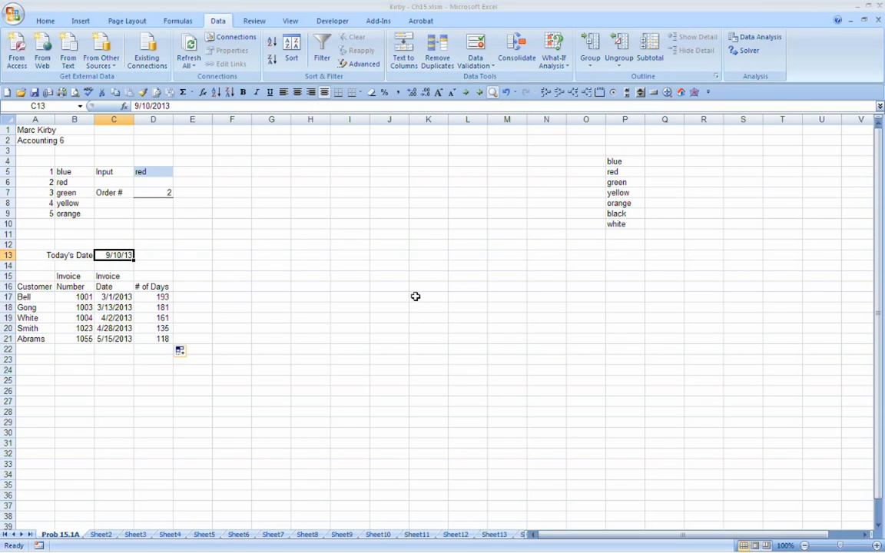
pyautogui.write('5/31/')
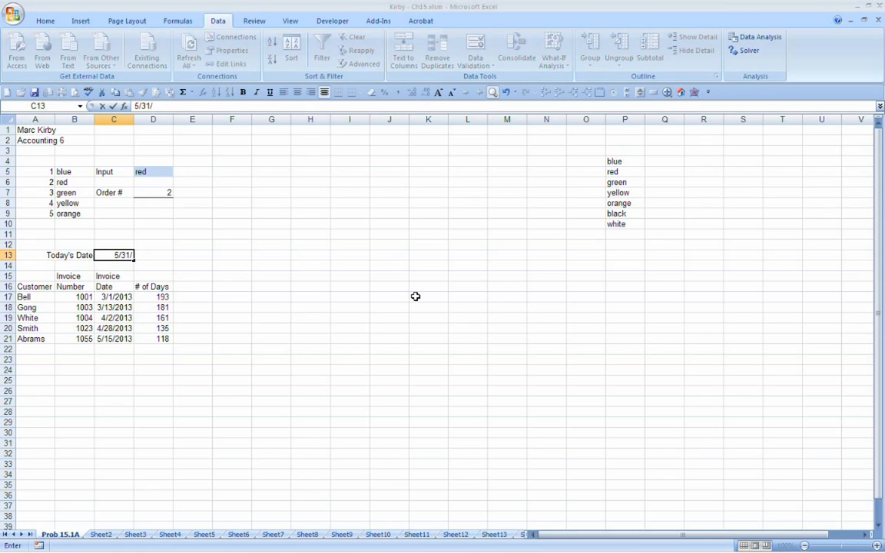
pyautogui.write('13')
pyautogui.press('Return')
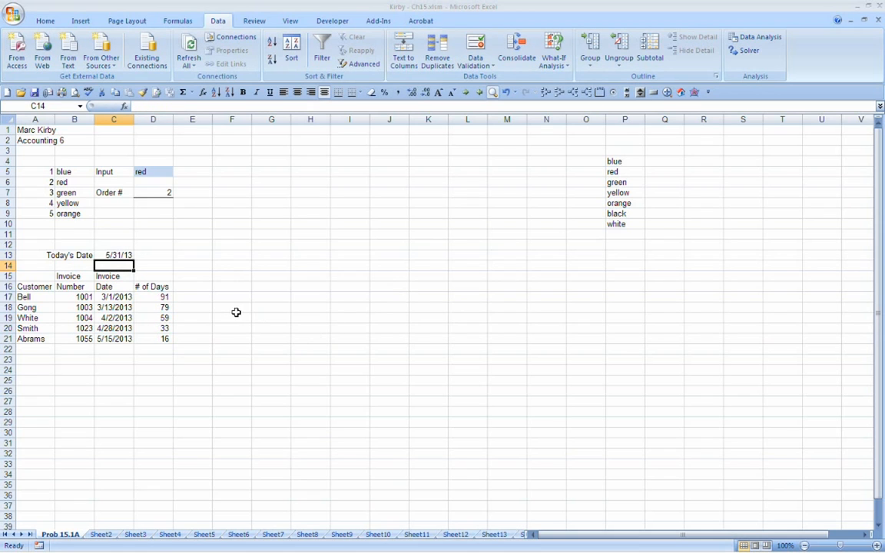
# Step: Review the # of Days results in D17 through D21 against the customers' invoice numbers and dates
pyautogui.click(154, 339)
pyautogui.click(150, 327)
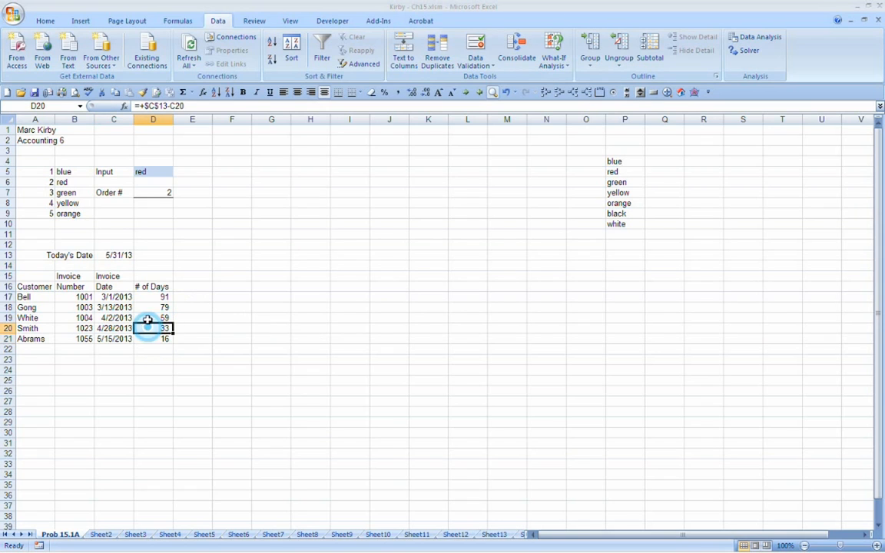
pyautogui.click(148, 316)
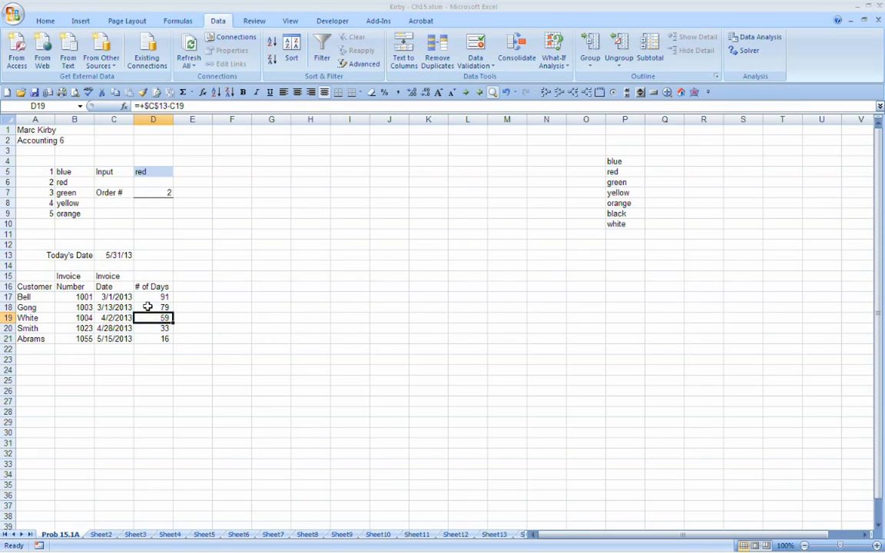
pyautogui.click(148, 307)
pyautogui.click(149, 296)
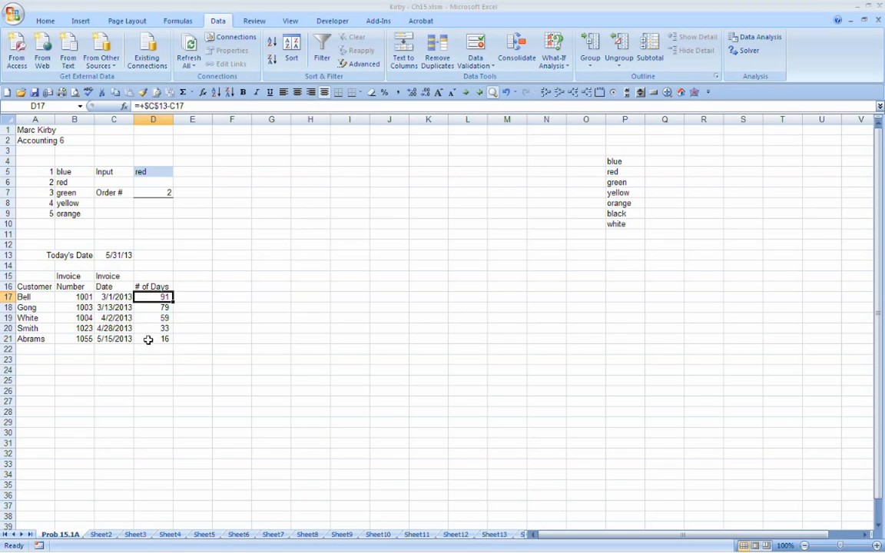
pyautogui.click(46, 301)
pyautogui.moveTo(46, 301); pyautogui.dragTo(121, 339)
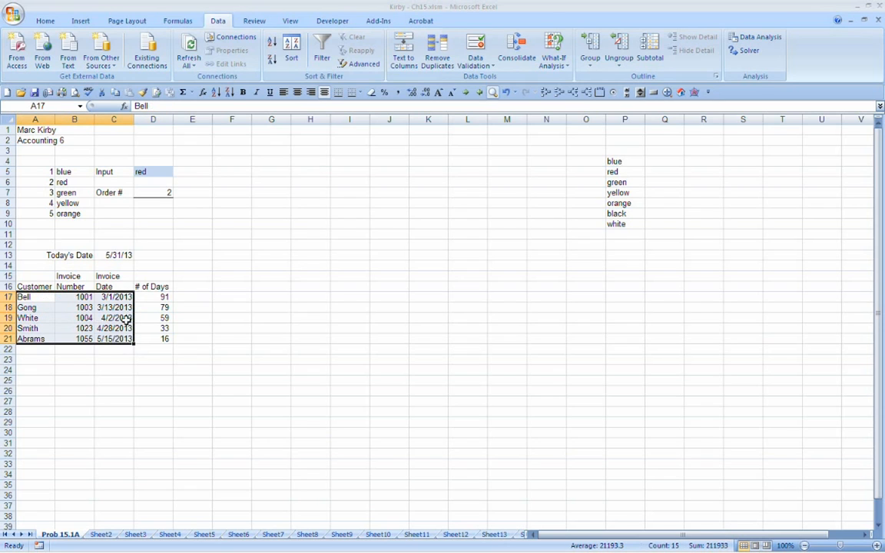
pyautogui.moveTo(157, 297); pyautogui.dragTo(159, 339)
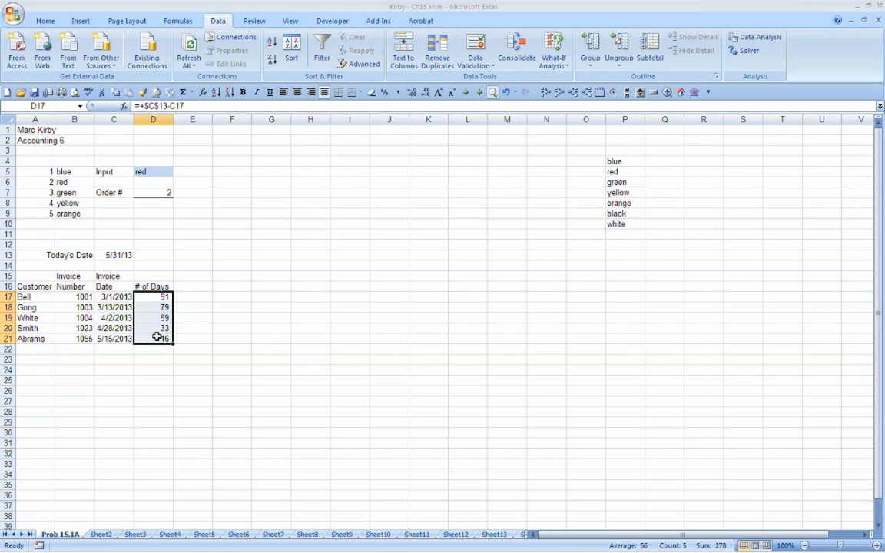
# Step: Add the heading "current" in E15, in the column beside # of Days
pyautogui.click(192, 286)
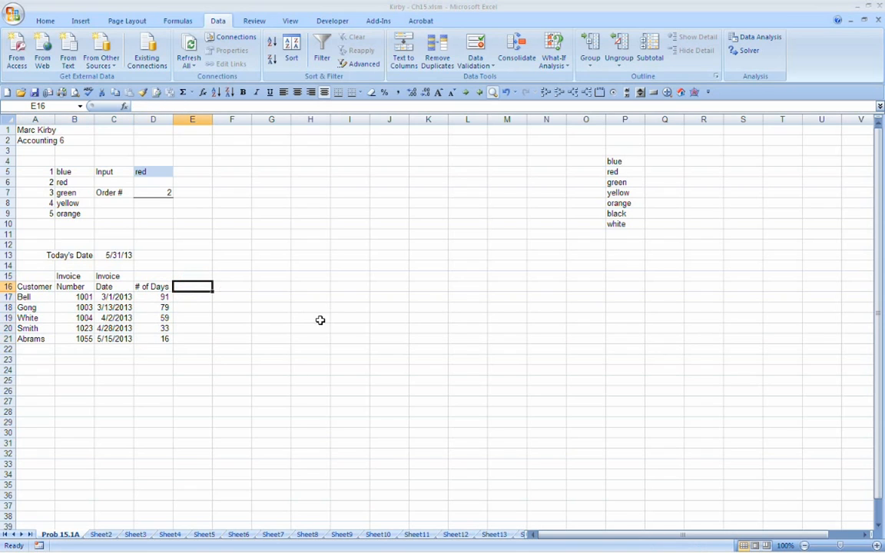
pyautogui.press('Up')
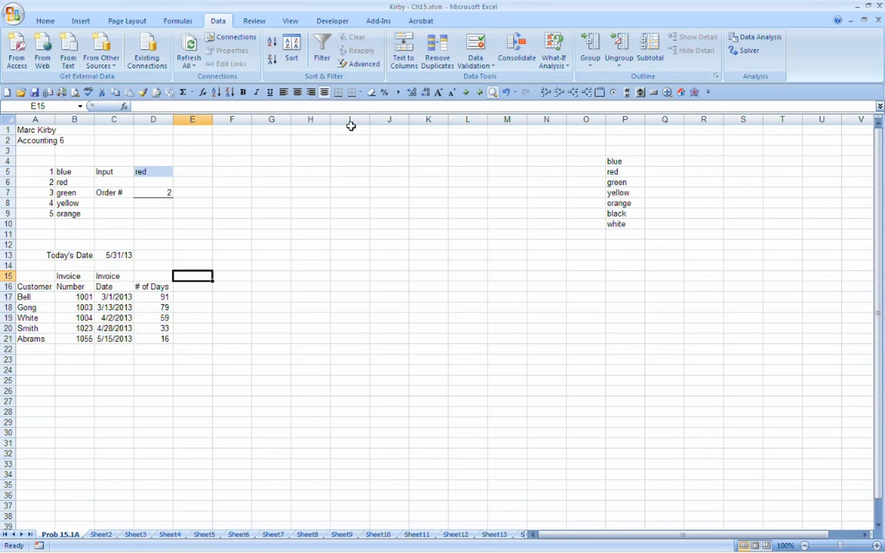
pyautogui.write('current')
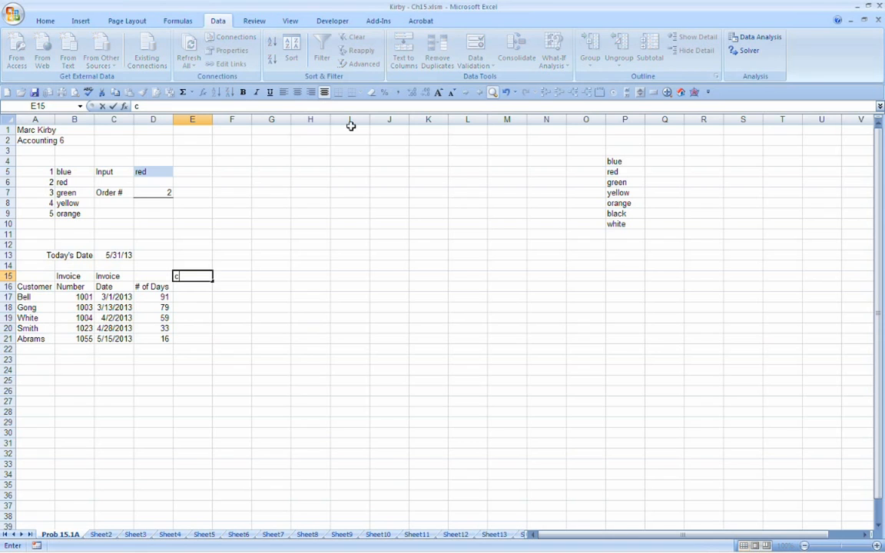
pyautogui.press('Return')
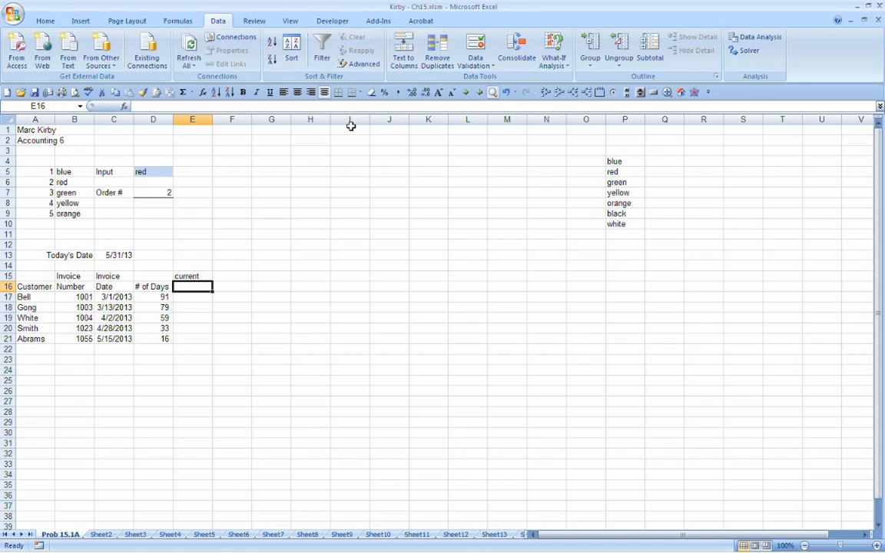
# Step: Review each # of Days value from D21 up to D17, and move the "current" heading from E15 to E16
pyautogui.click(159, 339)
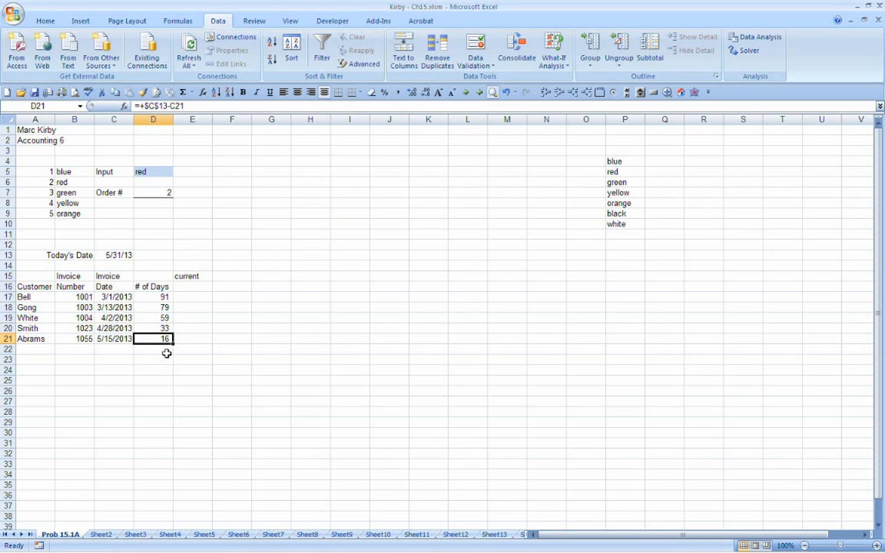
pyautogui.click(143, 329)
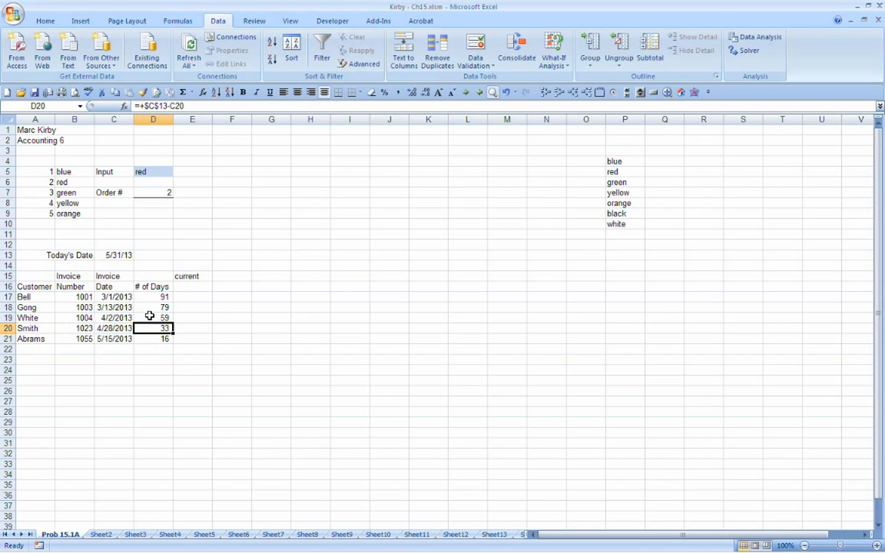
pyautogui.click(150, 316)
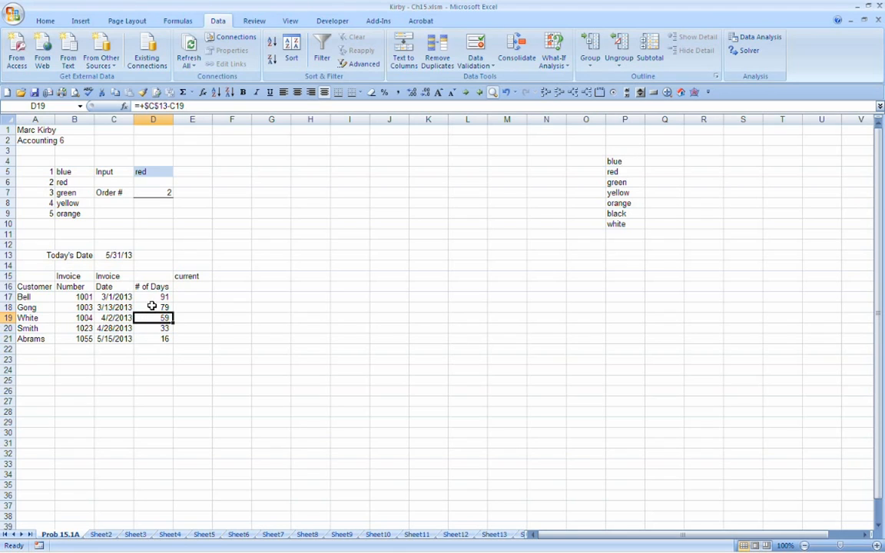
pyautogui.click(149, 306)
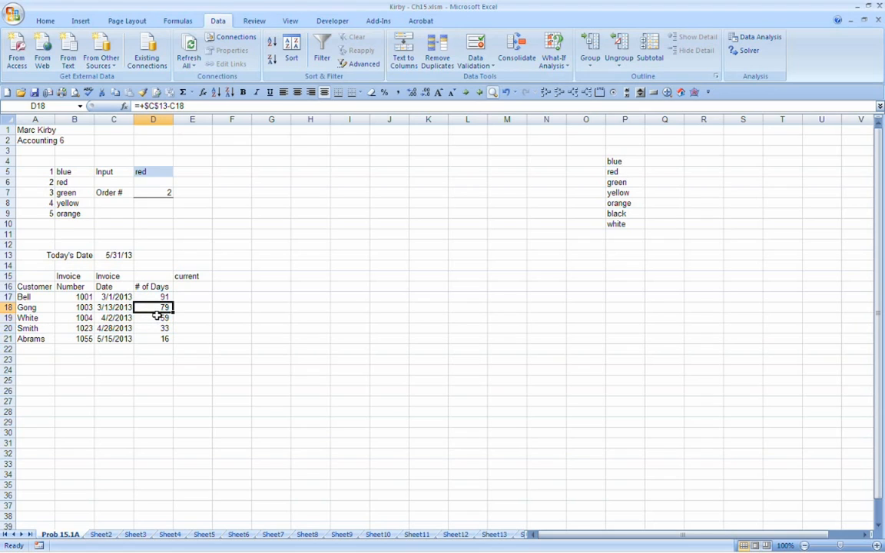
pyautogui.click(156, 297)
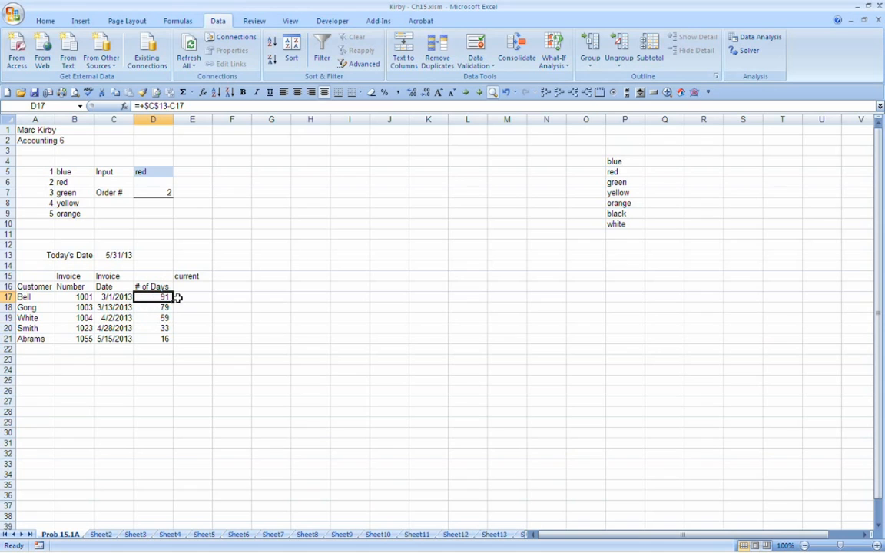
pyautogui.click(197, 277)
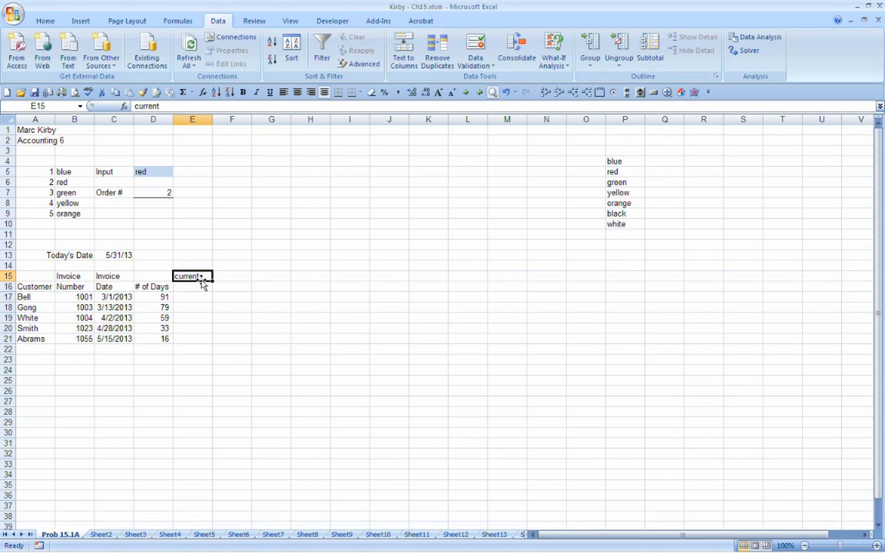
pyautogui.moveTo(201, 278); pyautogui.dragTo(206, 289)
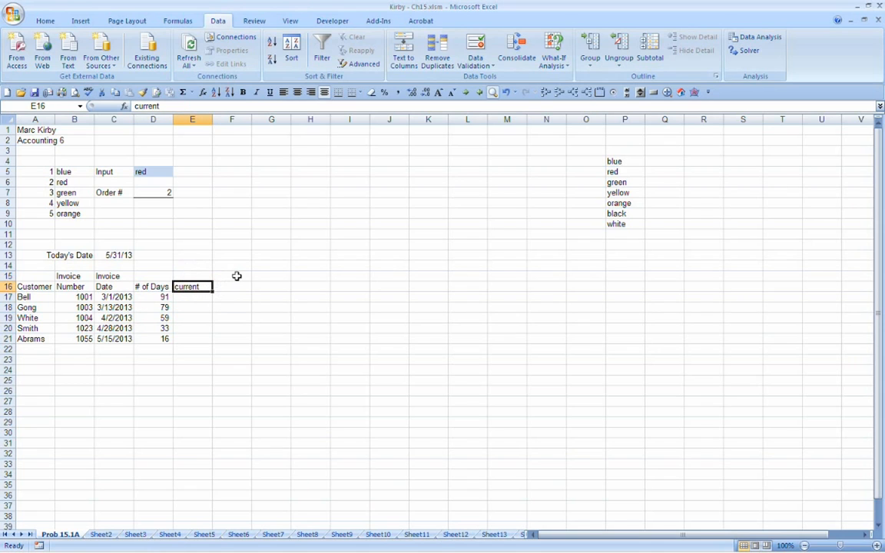
# Step: Enter the two-row heading "Overdue" and "31 to 60 days" in F15:F16 and fit column F to its contents
pyautogui.click(235, 278)
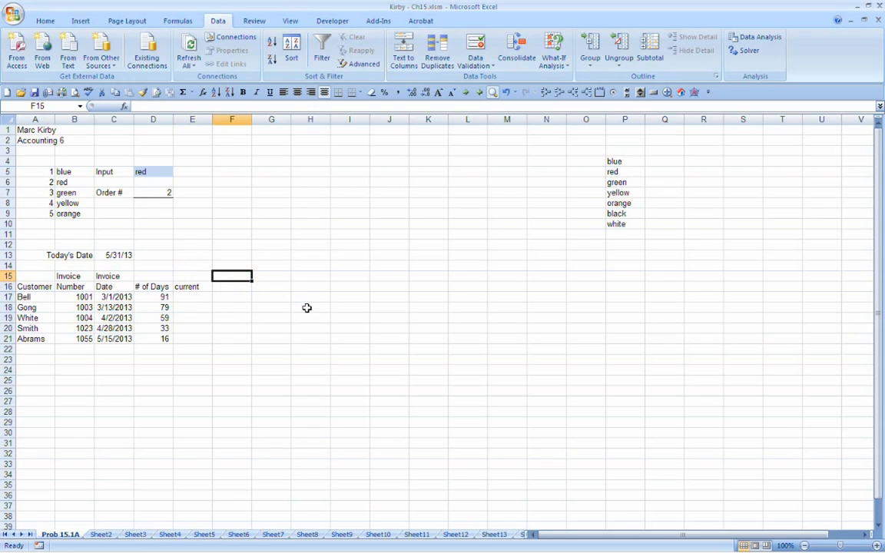
pyautogui.write('Overdur')
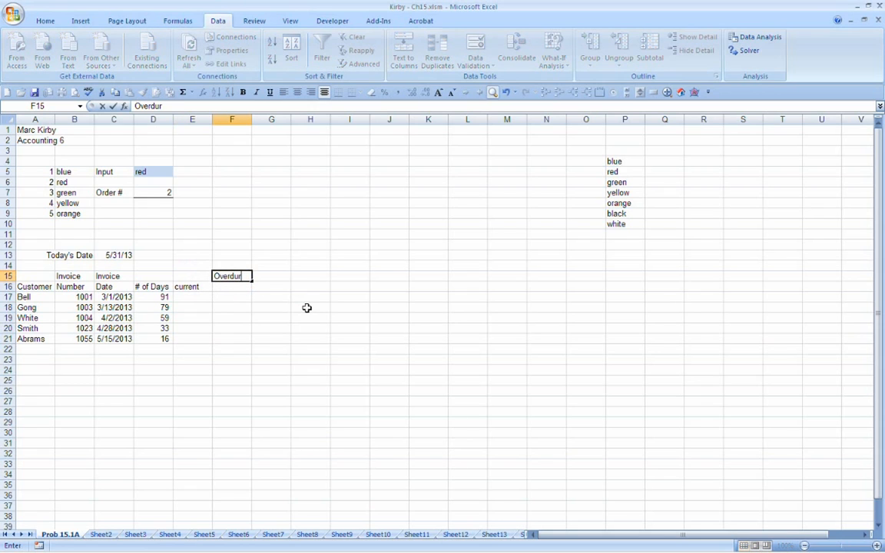
pyautogui.press('BackSpace')
pyautogui.write('e')
pyautogui.press('Return')
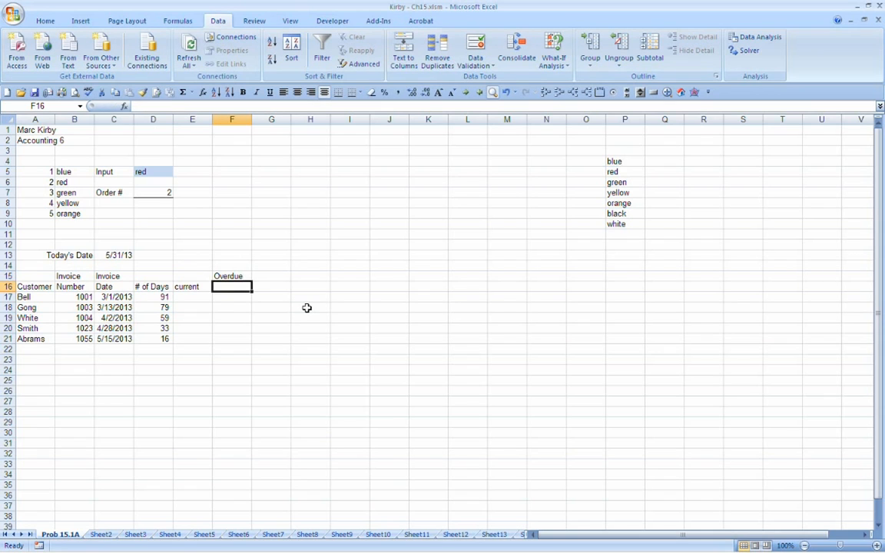
pyautogui.write('31')
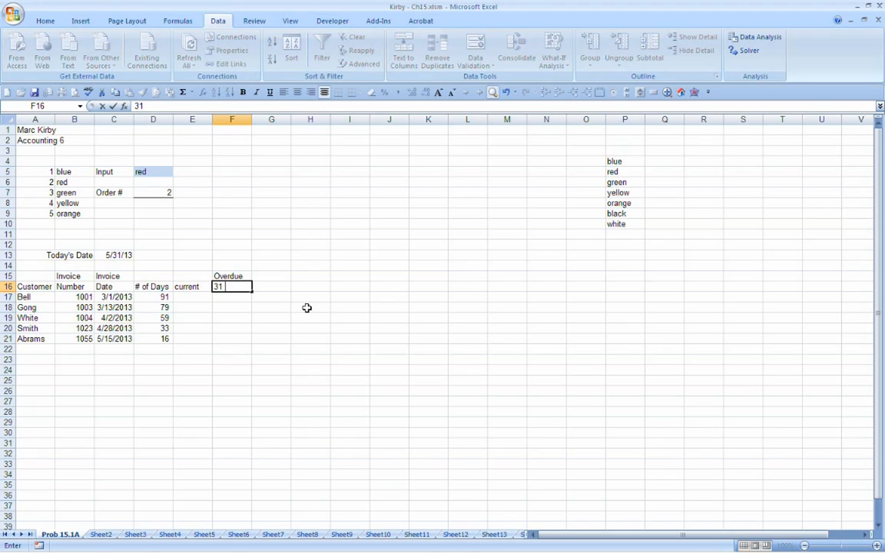
pyautogui.write(' to 60 days')
pyautogui.press('Return')
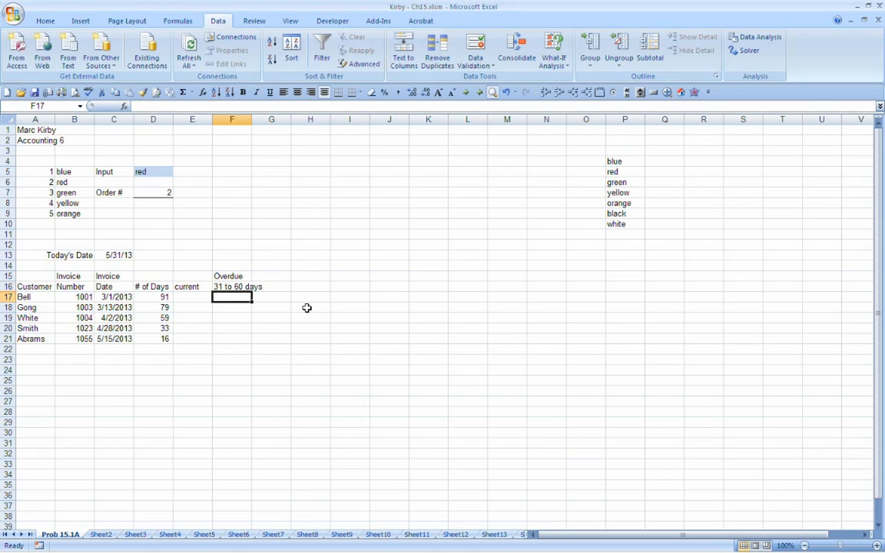
pyautogui.doubleClick(251, 119)
# Step: Add another "Overdue" heading in G15
pyautogui.click(287, 277)
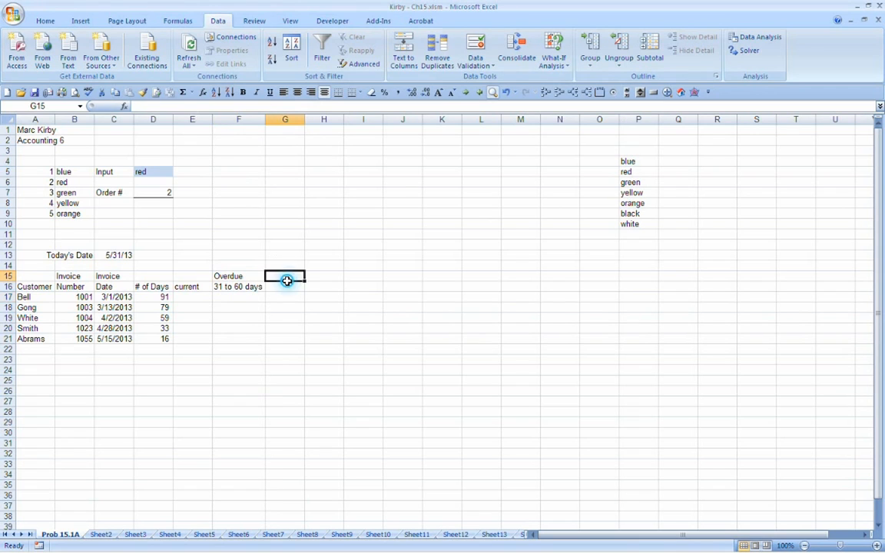
pyautogui.write('Overdue')
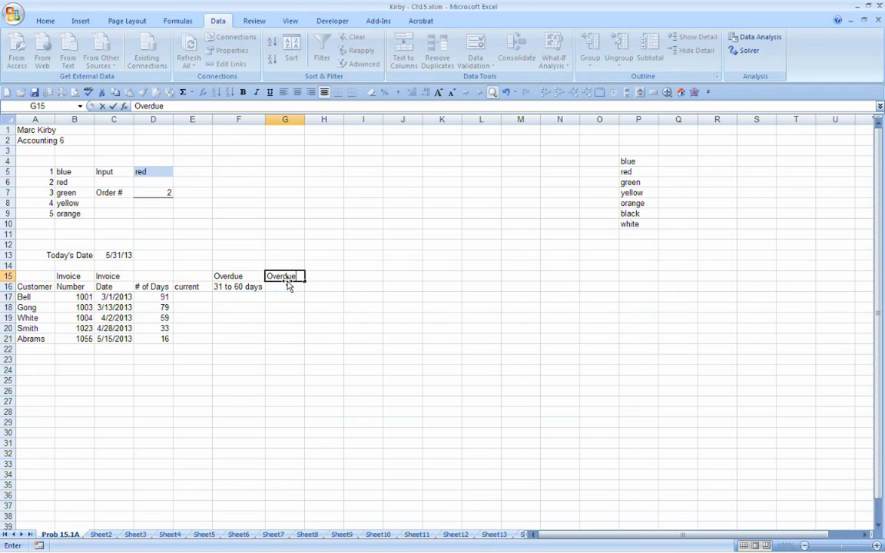
pyautogui.press('Return')
pyautogui.write('61')
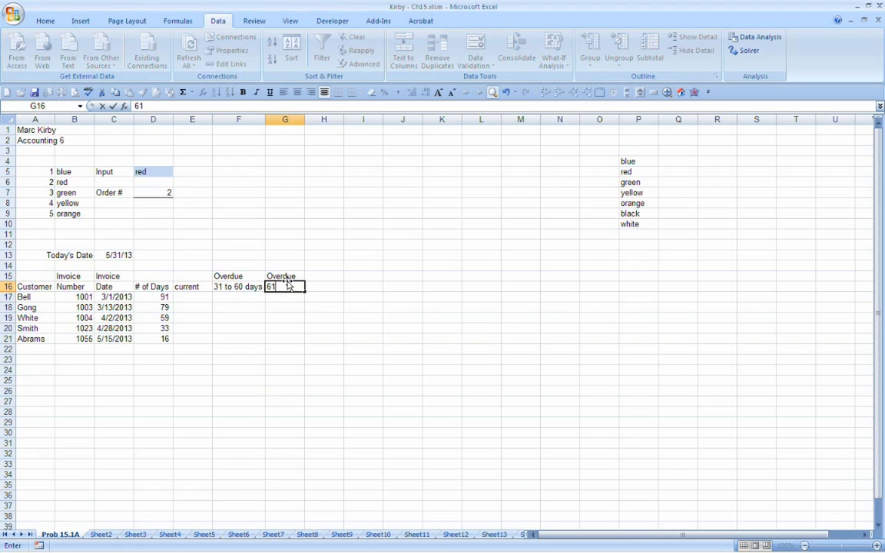
pyautogui.press('Escape')
# Step: Move the "31 to 60 days" heading from F16 to G16 and fit column G to its contents
pyautogui.click(234, 287)
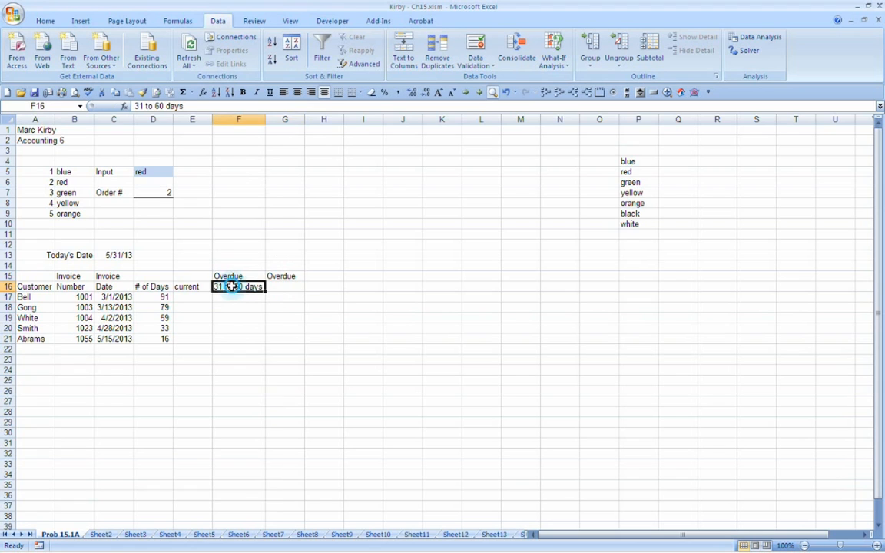
pyautogui.moveTo(228, 292); pyautogui.dragTo(284, 291)
pyautogui.doubleClick(305, 119)
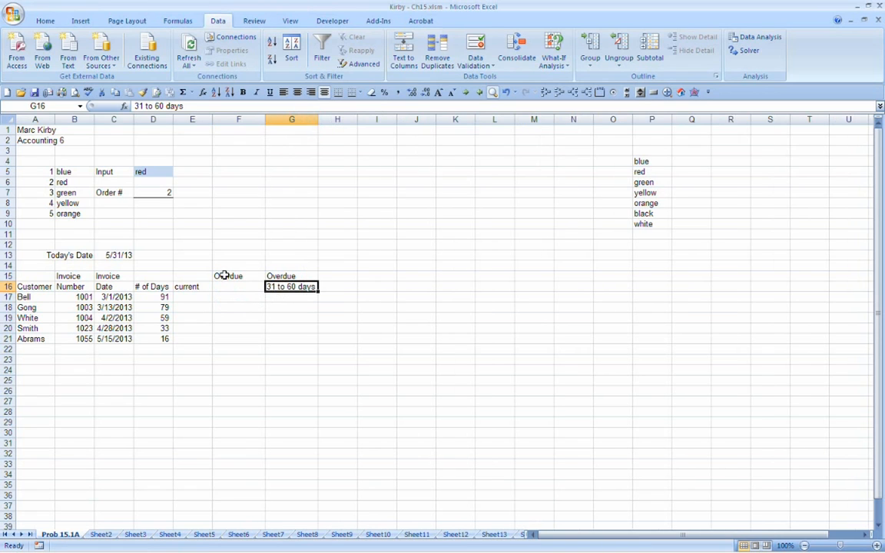
# Step: Enter "1 to 30 days" in F16 under the first Overdue heading
pyautogui.click(236, 286)
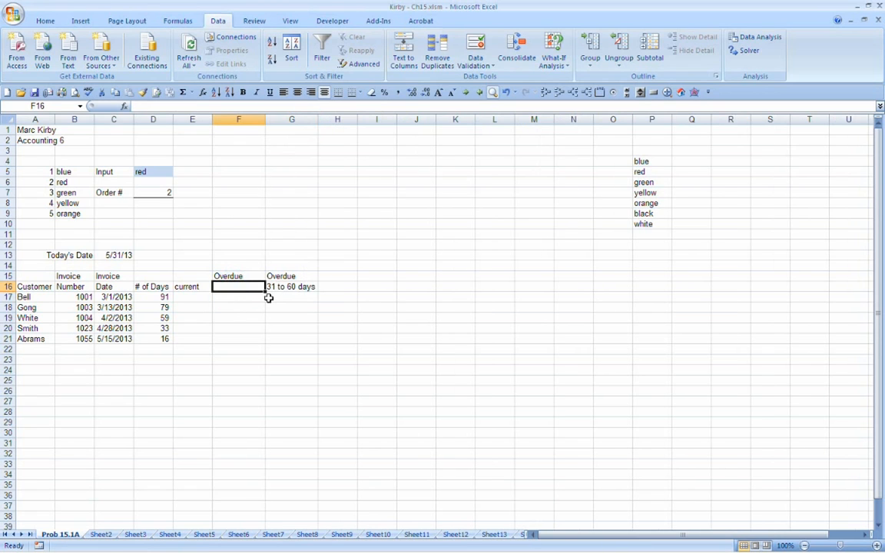
pyautogui.write('1 to ')
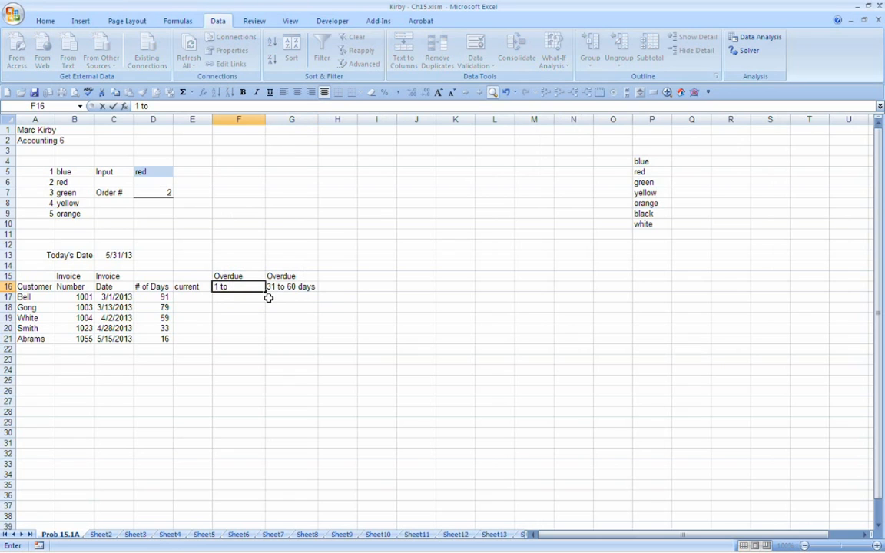
pyautogui.write('30')
pyautogui.press('Return')
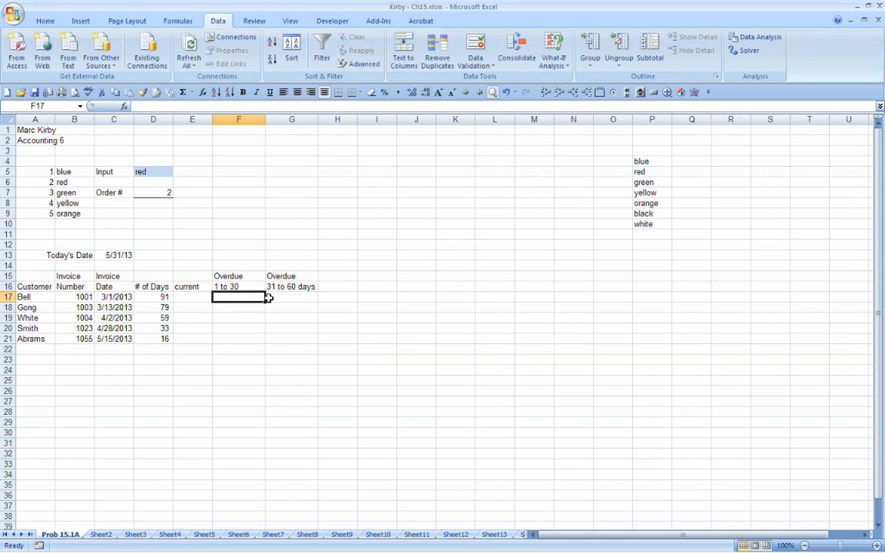
pyautogui.press('Up')
pyautogui.press('F2')
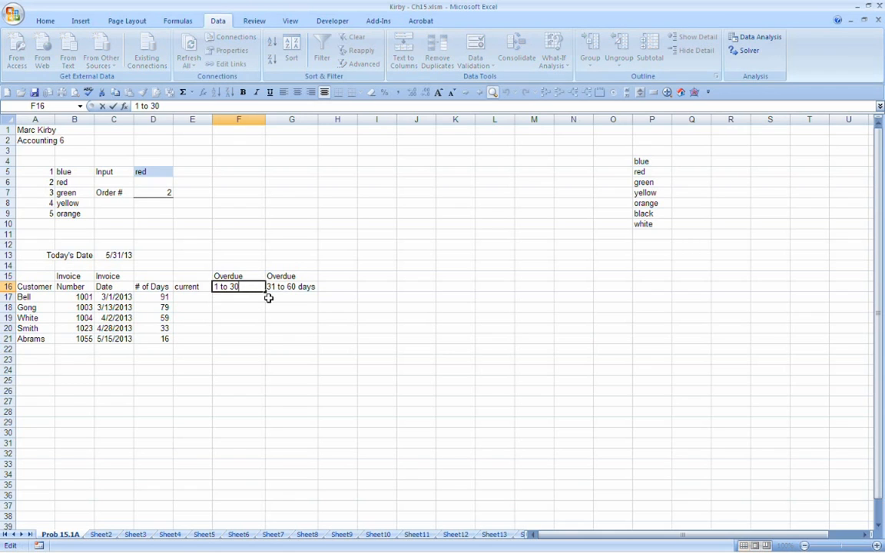
pyautogui.write('days')
pyautogui.press('Return')
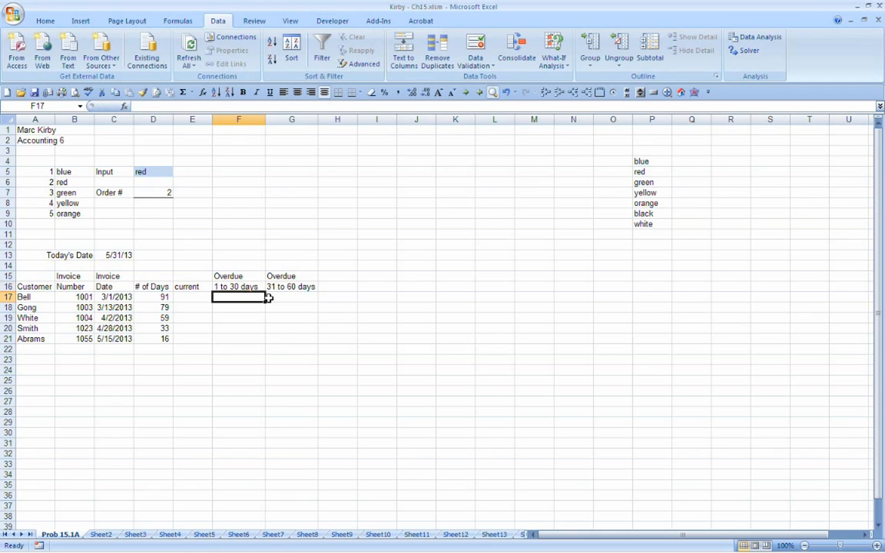
# Step: Enter the two-row heading "Overdue" and "61 to 90 days" in H15:H16
pyautogui.press('Up')
pyautogui.press('Right')
pyautogui.press('Right')
pyautogui.press('Up')
pyautogui.write('Overdue')
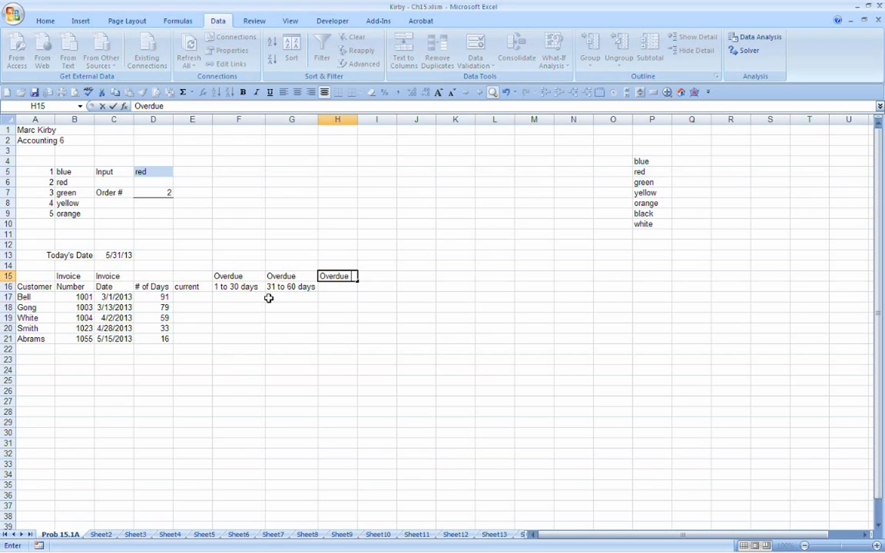
pyautogui.press('Return')
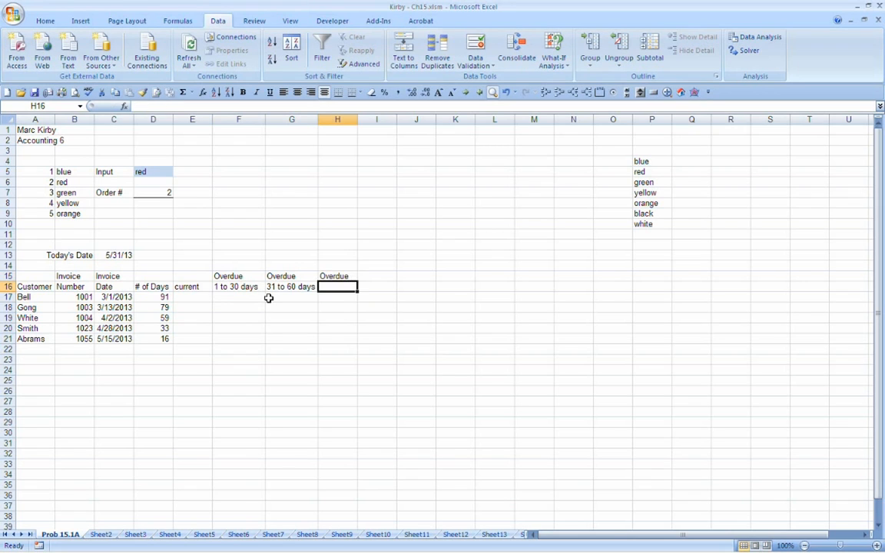
pyautogui.write('61 to')
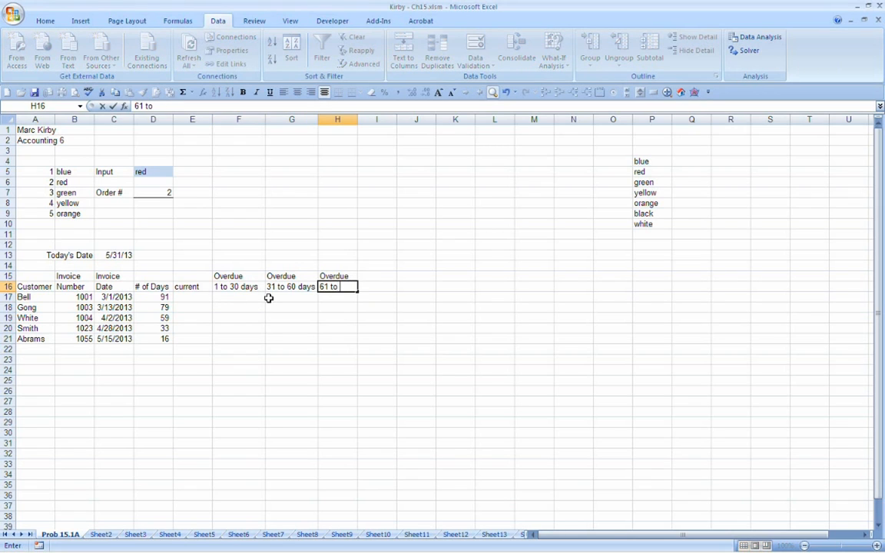
pyautogui.write(' 90')
pyautogui.hotkey('ctrl', 'Return')
pyautogui.press('F2')
pyautogui.write('days')
pyautogui.press('Return')
# Step: Enter the two-row heading "over 90 days" and "past due" in I15:I16 and widen columns H and I to fit their headings
pyautogui.press('Up')
pyautogui.press('Up')
pyautogui.press('Right')
pyautogui.write('over')
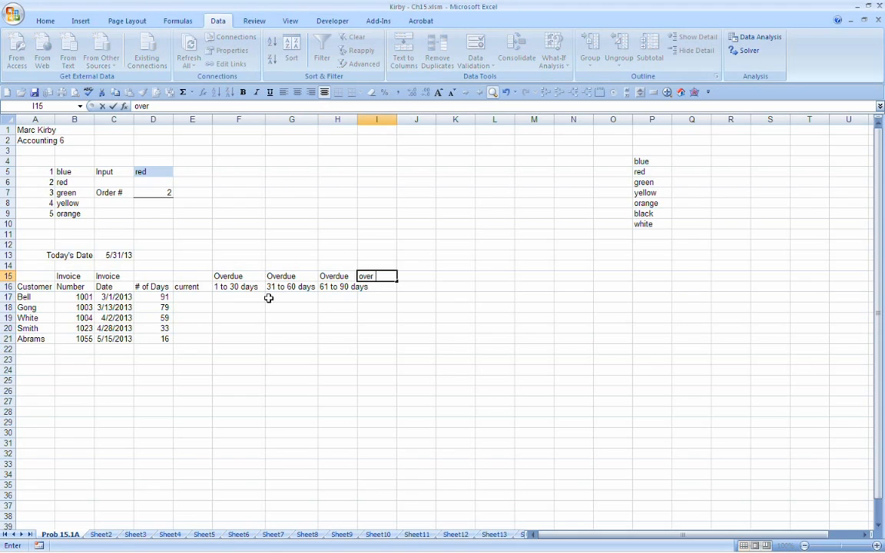
pyautogui.press('Return')
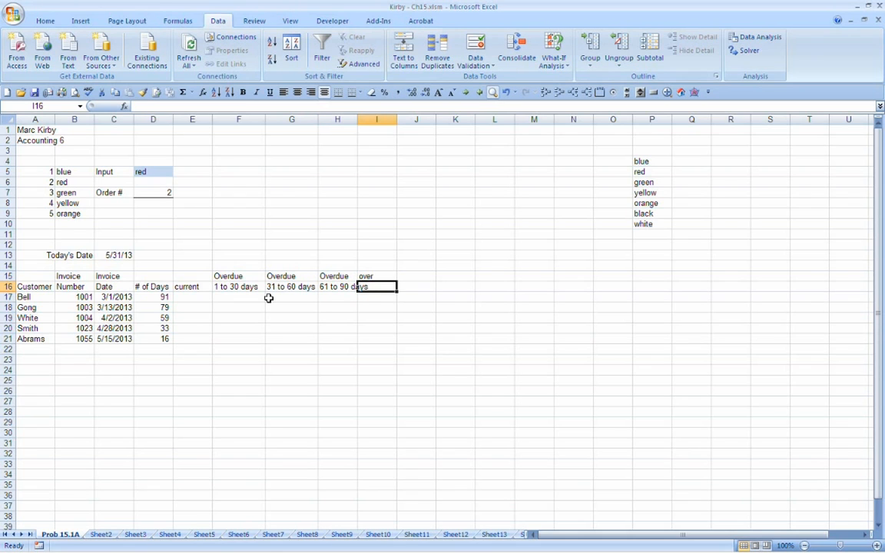
pyautogui.press('Up')
pyautogui.press('F2')
pyautogui.write('90')
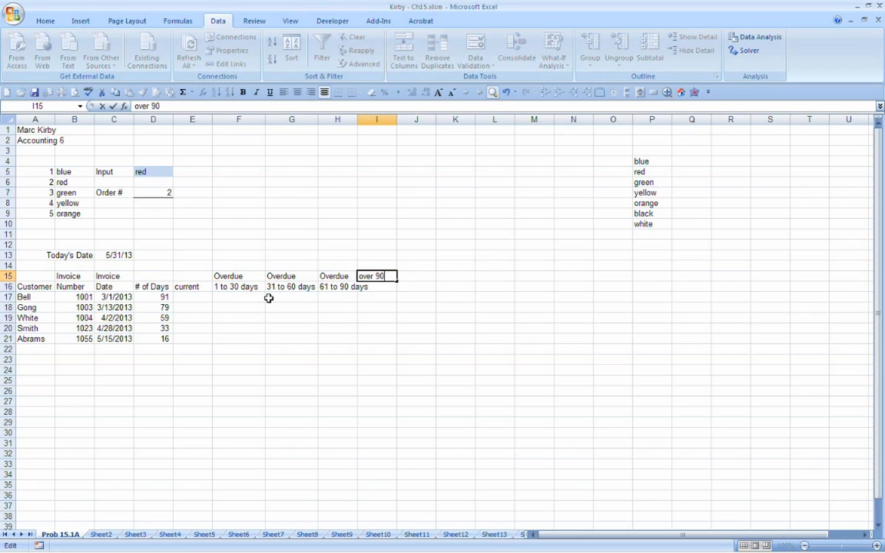
pyautogui.write(' days')
pyautogui.press('Return')
pyautogui.write('past')
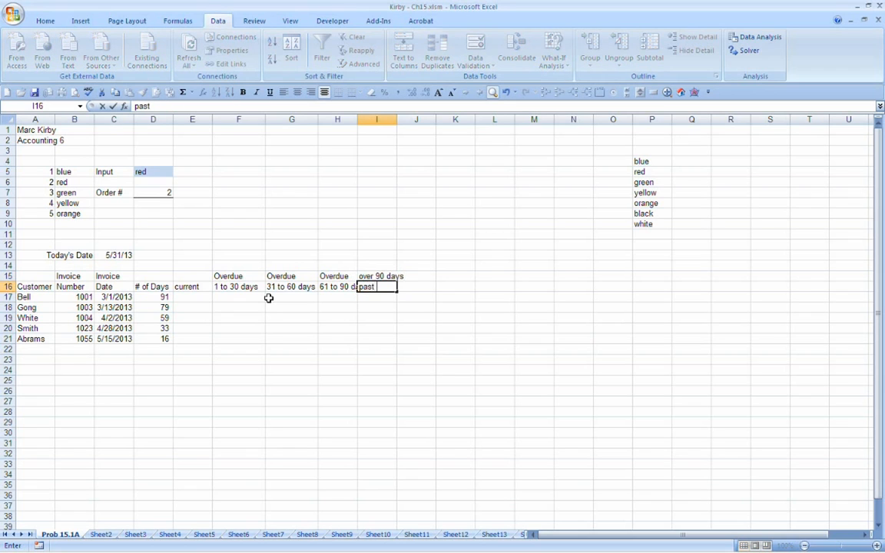
pyautogui.write(' due')
pyautogui.press('Return')
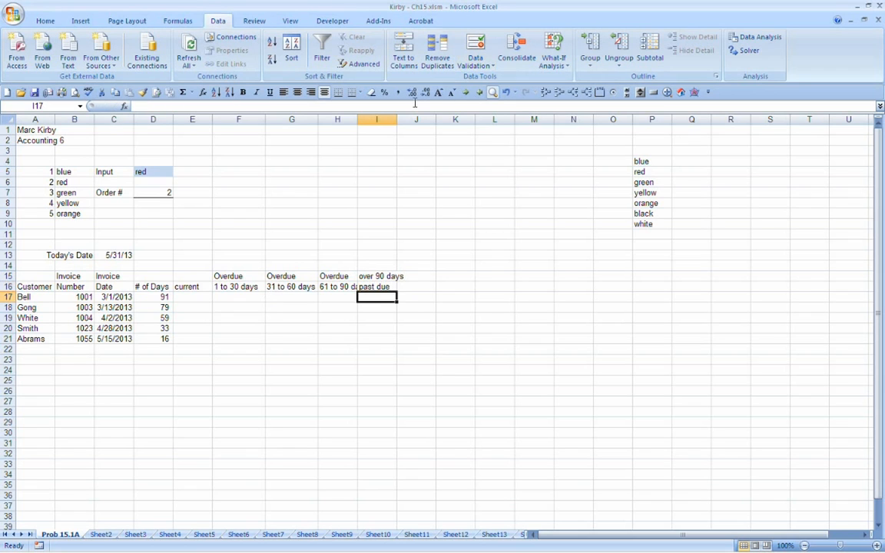
pyautogui.moveTo(357, 120); pyautogui.dragTo(420, 120)
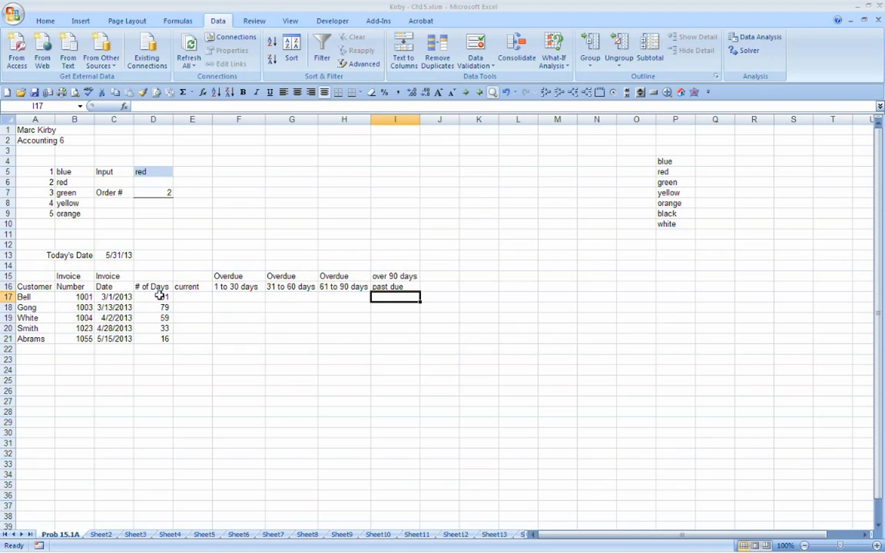
# Step: Move C15:I21 one column over to D15:J21 and enter the heading "Invoice" and "Amount" in the vacated C15:C16
pyautogui.moveTo(112, 276); pyautogui.dragTo(393, 339)
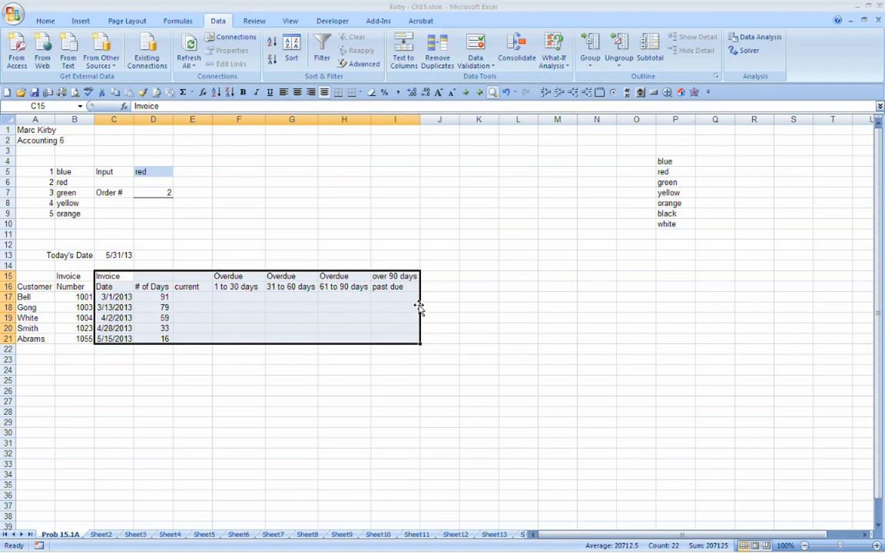
pyautogui.moveTo(420, 306); pyautogui.dragTo(432, 310)
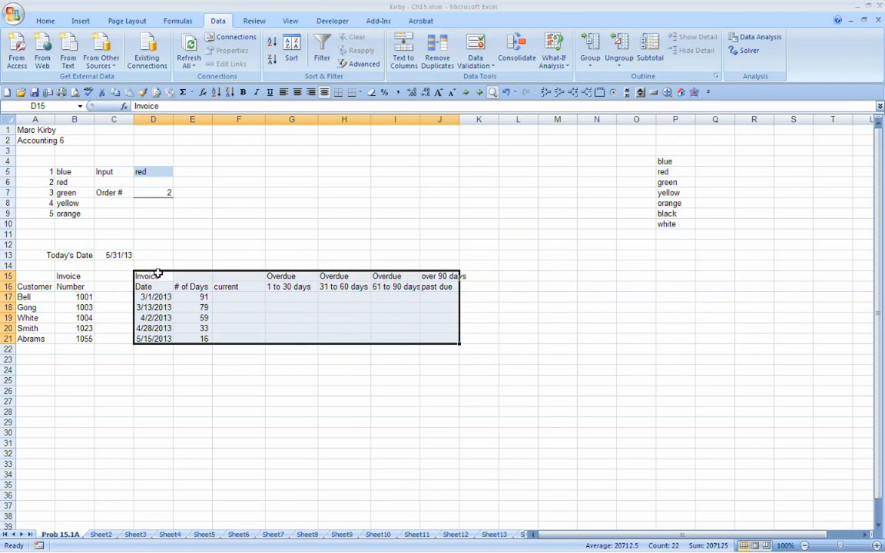
pyautogui.click(113, 276)
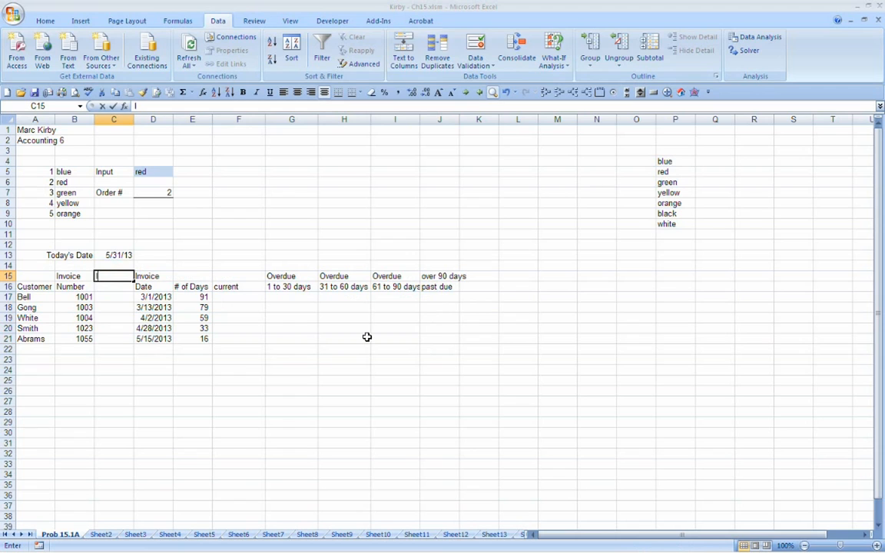
pyautogui.write('Invoice')
pyautogui.press('Return')
pyautogui.write('Amount')
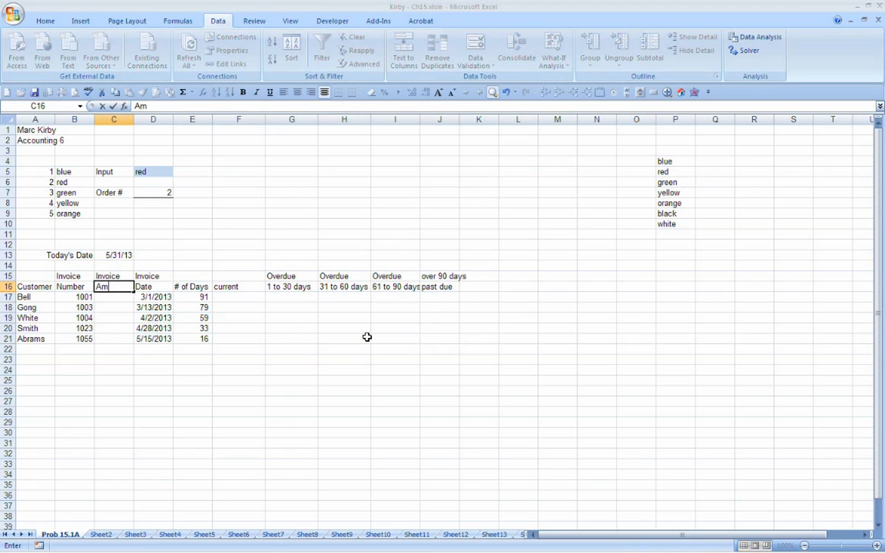
pyautogui.press('Return')
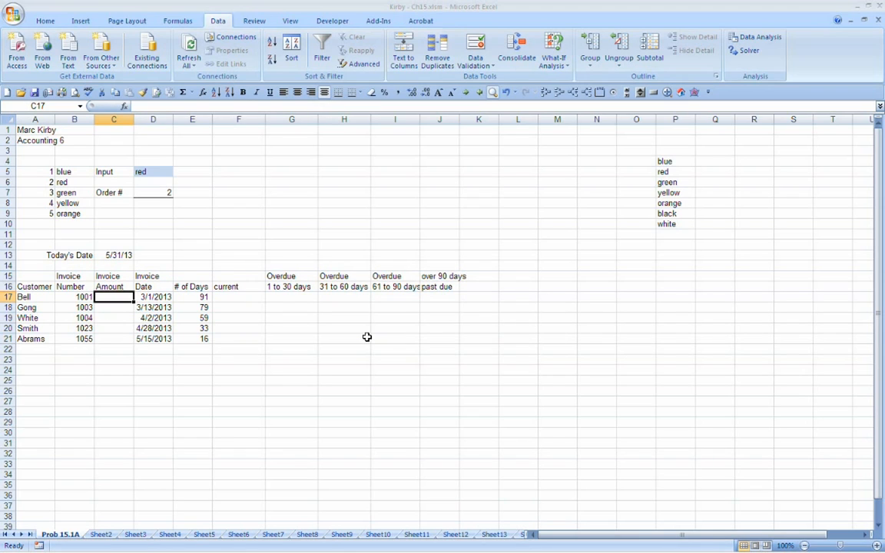
# Step: Enter the invoice amounts 1245, 751, 2854, 9005 and 54 in C17:C21
pyautogui.write('1245')
pyautogui.press('Return')
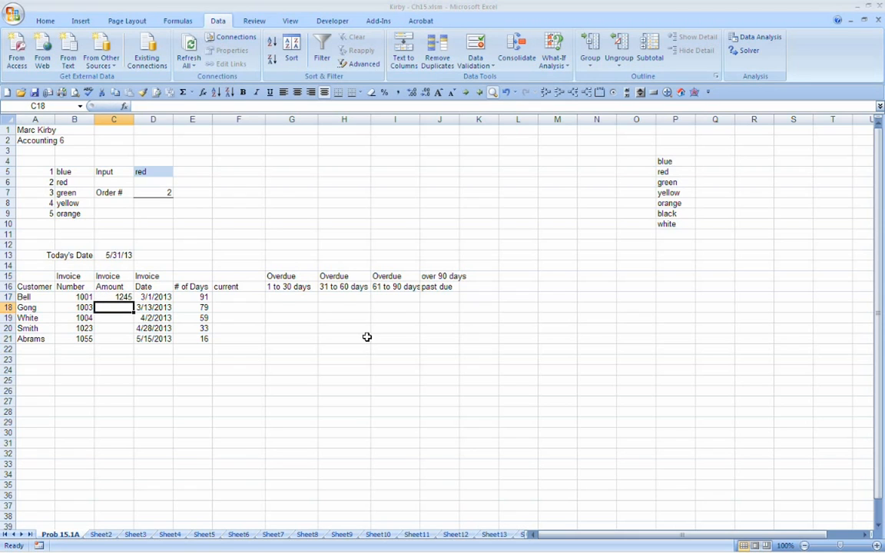
pyautogui.write('751')
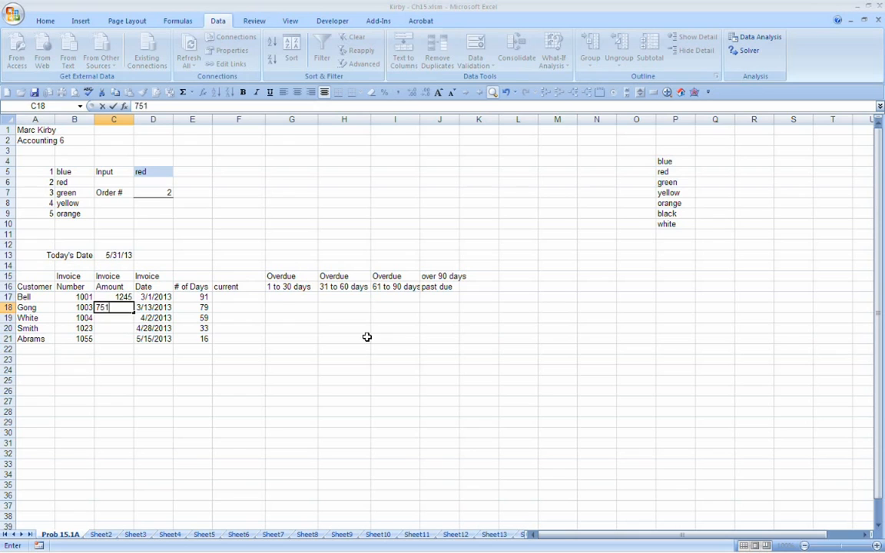
pyautogui.press('Return')
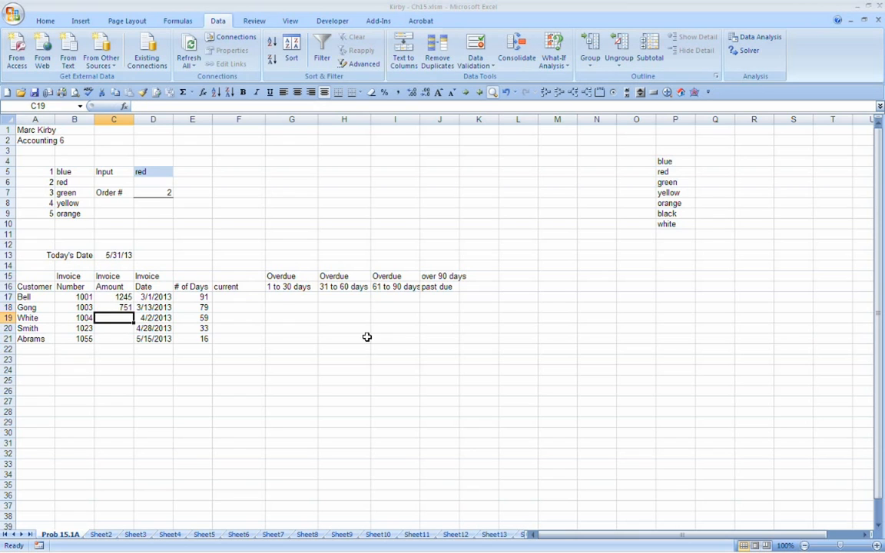
pyautogui.write('2854')
pyautogui.press('Return')
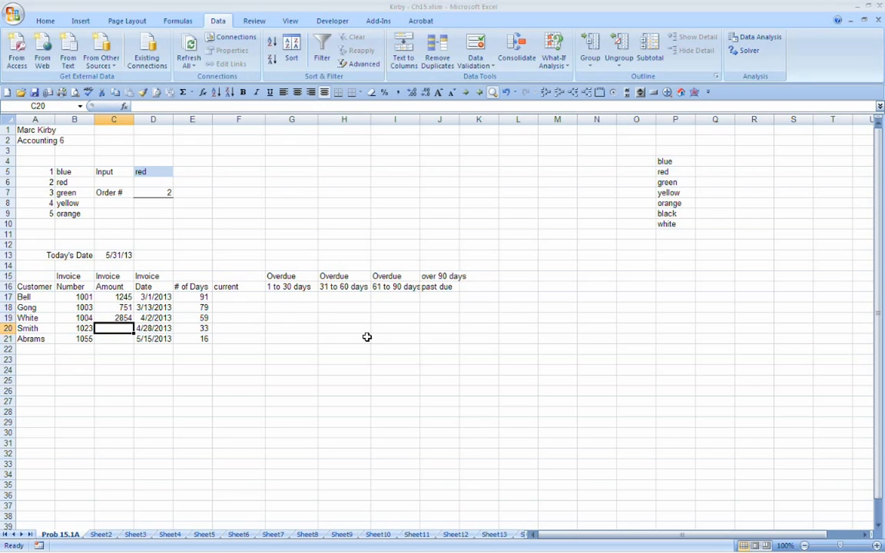
pyautogui.write('9005')
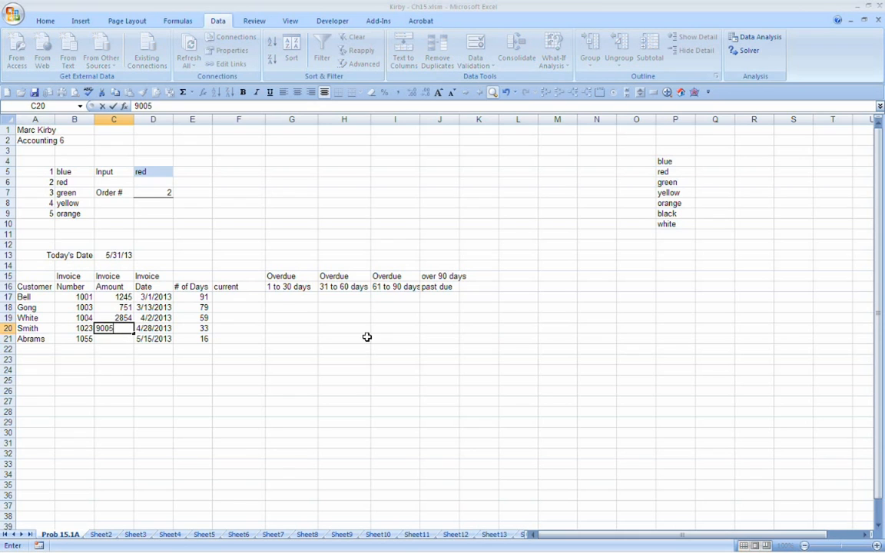
pyautogui.press('Return')
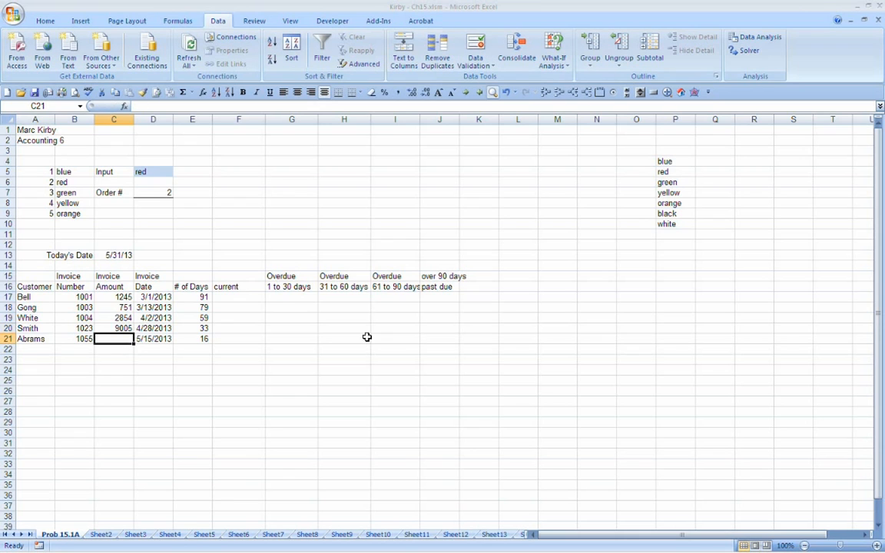
pyautogui.write('54')
pyautogui.press('Return')
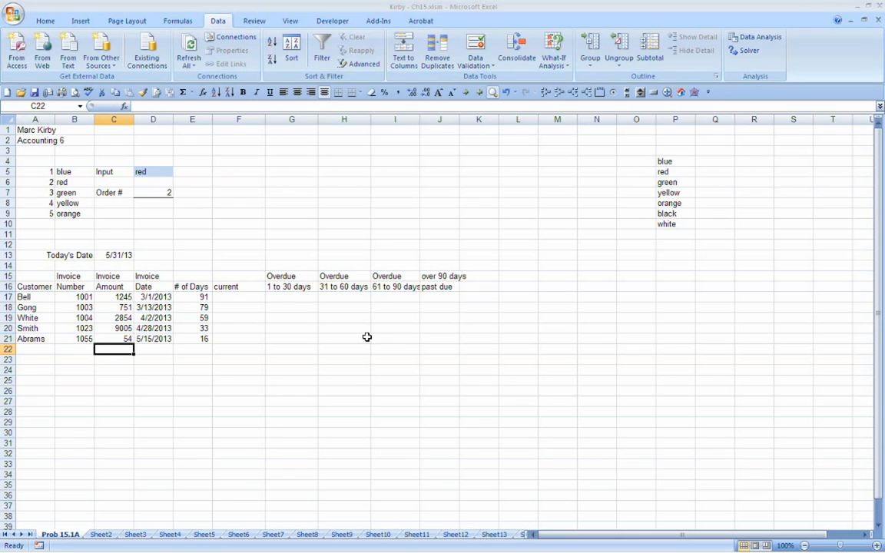
# Step: Apply the comma number format to the invoice amounts in C17:C21 and widen column C slightly
pyautogui.moveTo(119, 298); pyautogui.dragTo(121, 339)
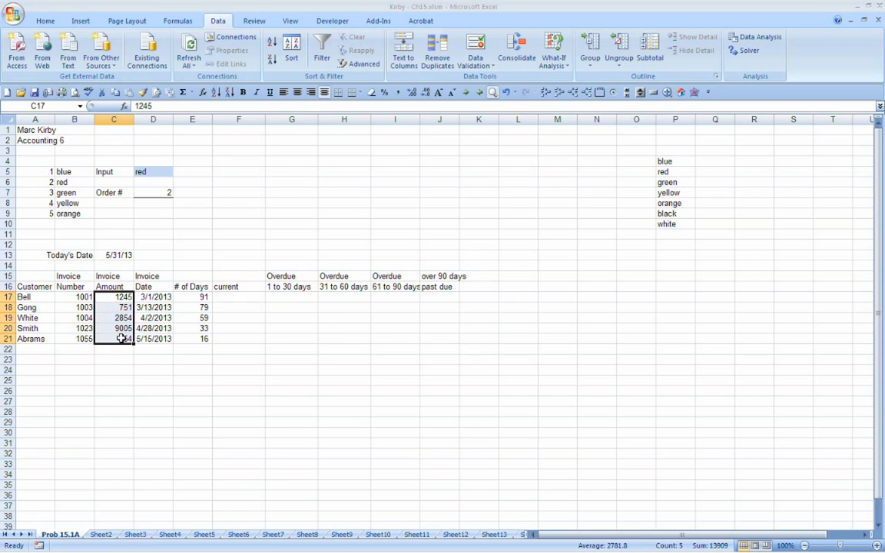
pyautogui.click(398, 92)
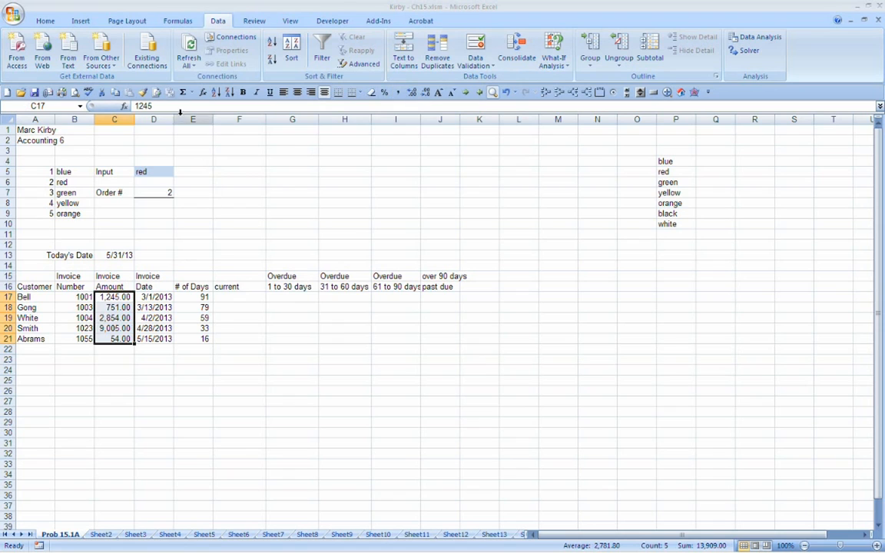
pyautogui.moveTo(135, 118); pyautogui.dragTo(143, 119)
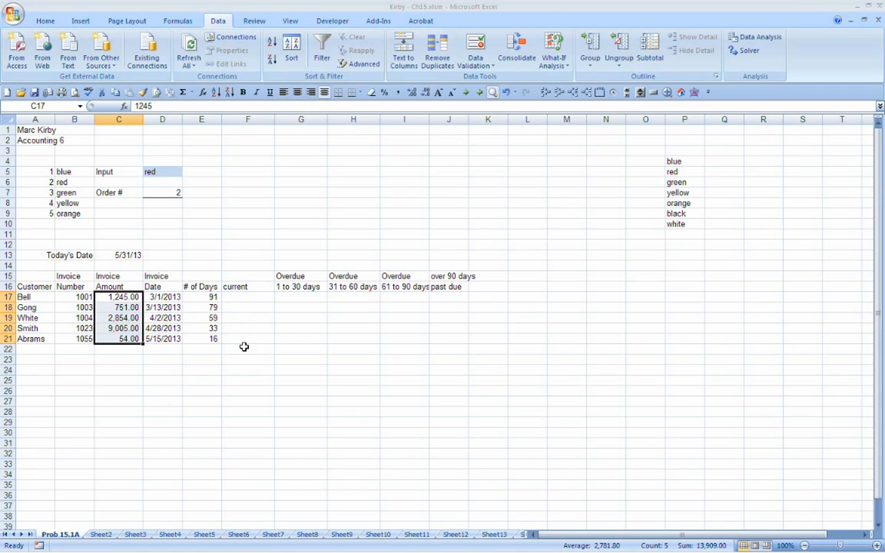
# Step: Add a bottom border under the header row A16:J16 and widen columns I and J to fit their headings
pyautogui.click(117, 286)
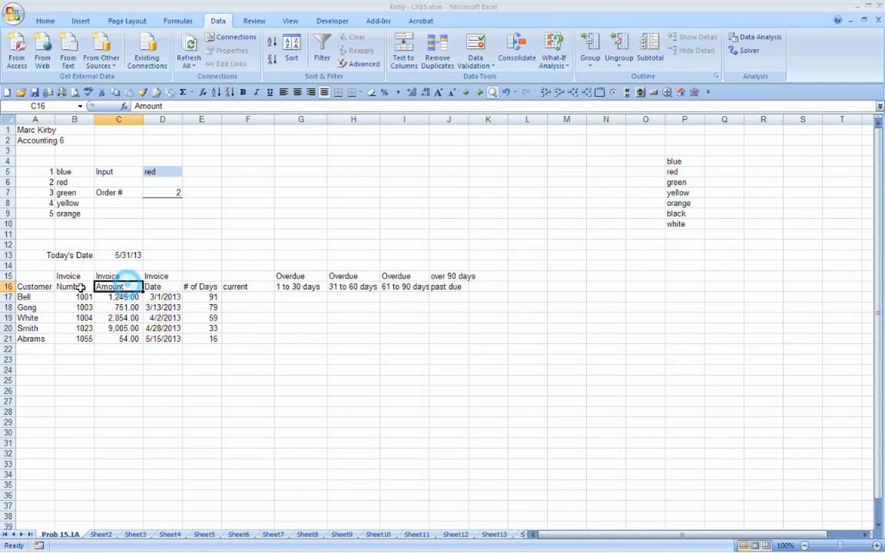
pyautogui.moveTo(38, 286); pyautogui.dragTo(451, 285)
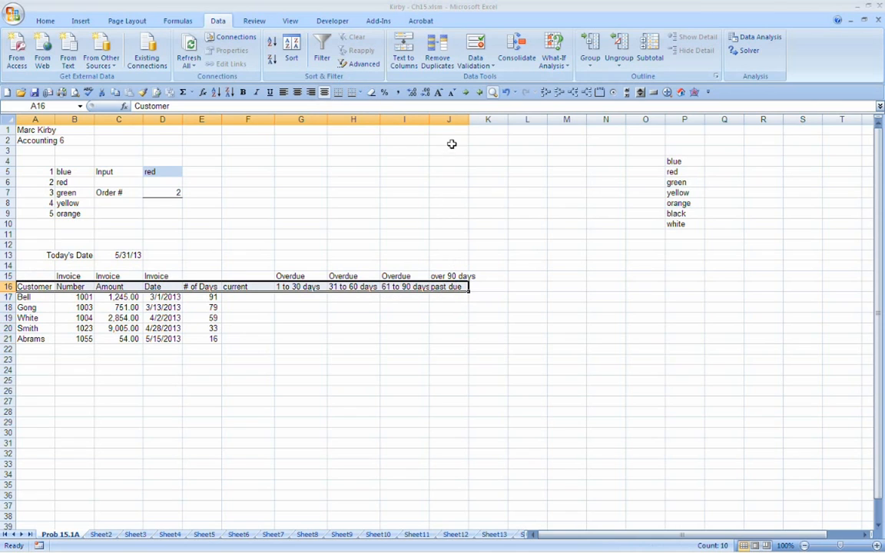
pyautogui.moveTo(469, 119); pyautogui.dragTo(479, 119)
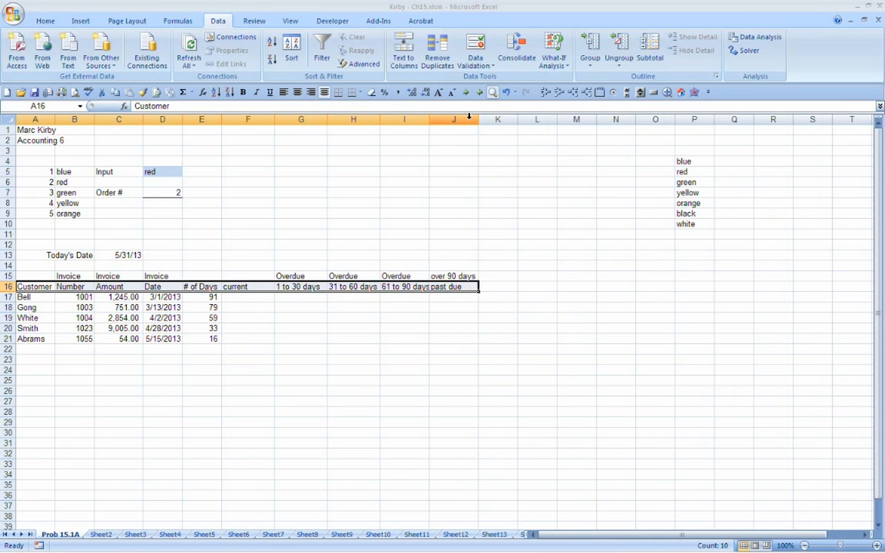
pyautogui.click(431, 202)
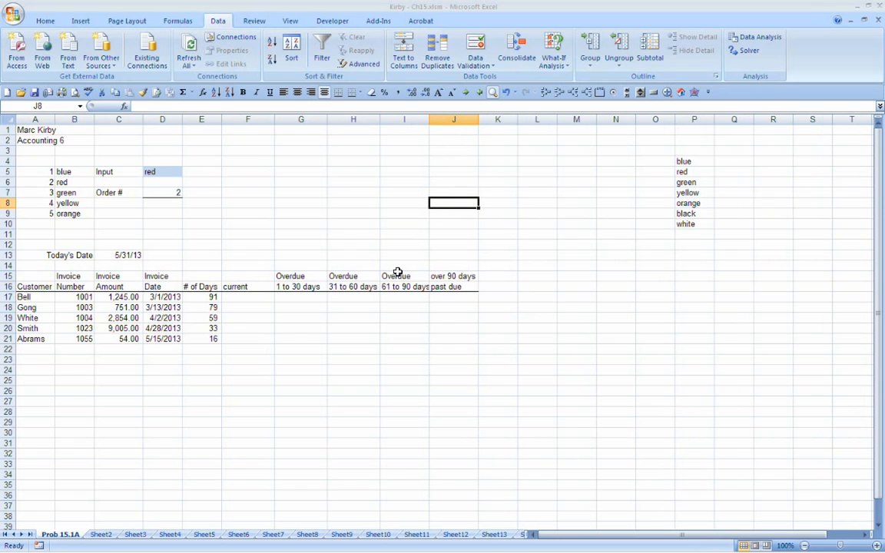
pyautogui.doubleClick(429, 120)
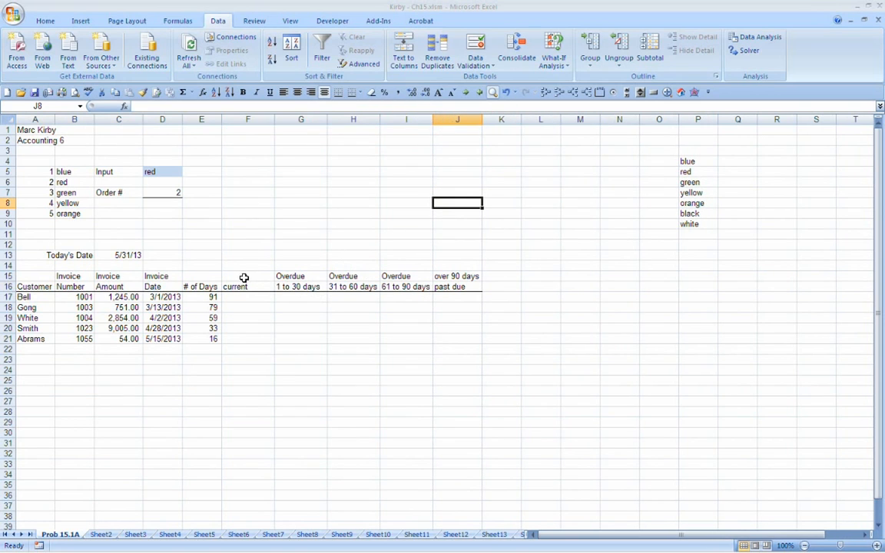
# Step: Fill the "current" heading cells F15:F16 with standard green
pyautogui.moveTo(243, 278); pyautogui.dragTo(459, 277)
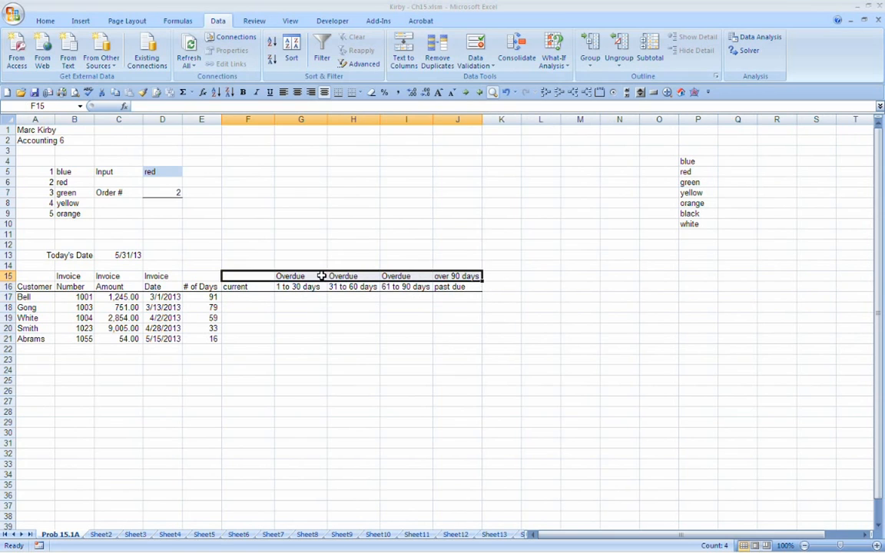
pyautogui.moveTo(265, 275)
pyautogui.mouseDown()
pyautogui.moveTo(280, 284)
pyautogui.moveTo(261, 286)
pyautogui.mouseUp()
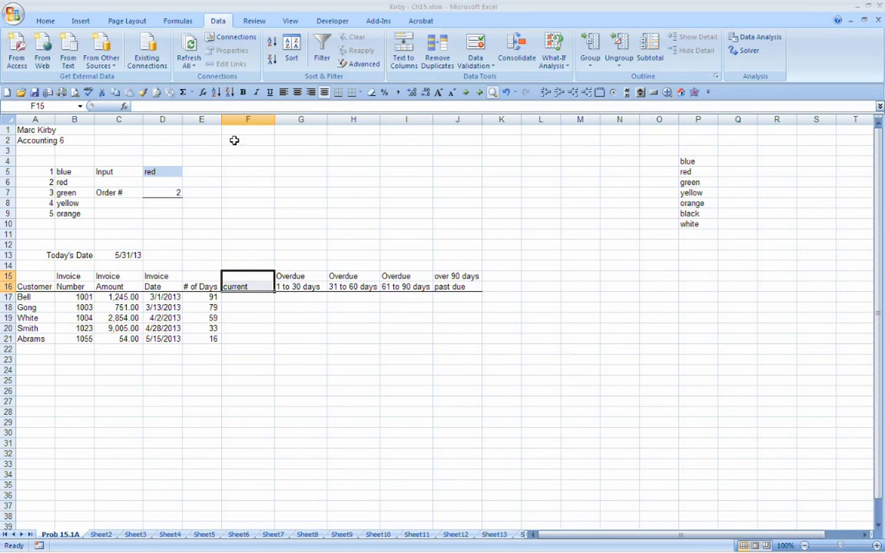
pyautogui.click(44, 20)
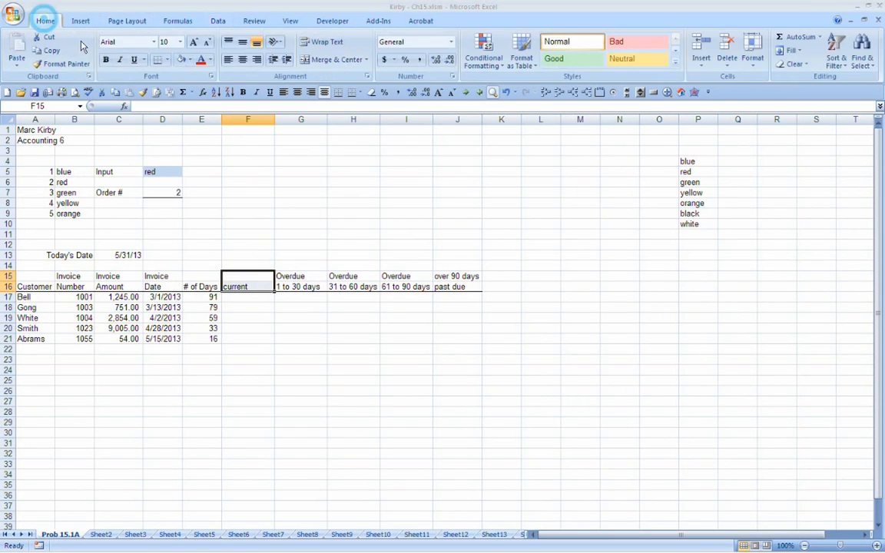
pyautogui.click(188, 61)
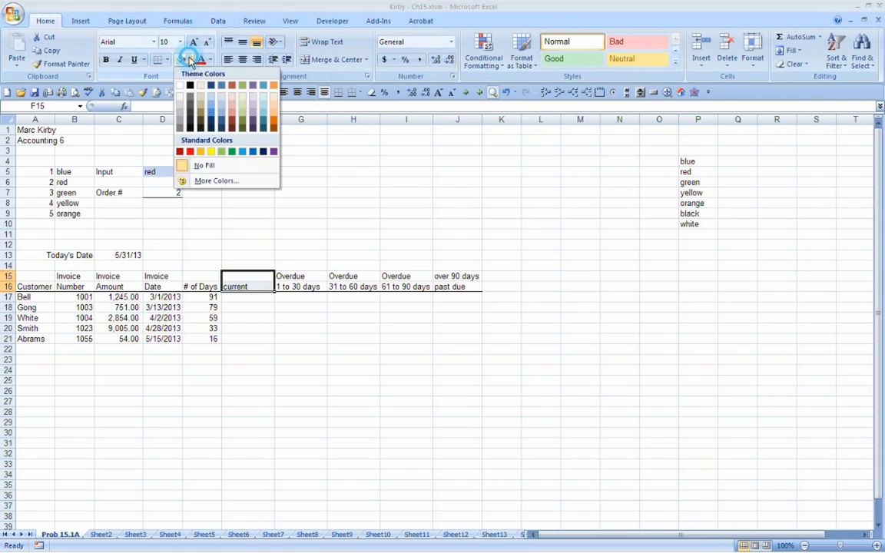
pyautogui.click(233, 151)
# Step: Fill the overdue headings G15:I16 with standard yellow and the "over 90 days past due" heading J15:J16 with standard red
pyautogui.moveTo(282, 277); pyautogui.dragTo(399, 283)
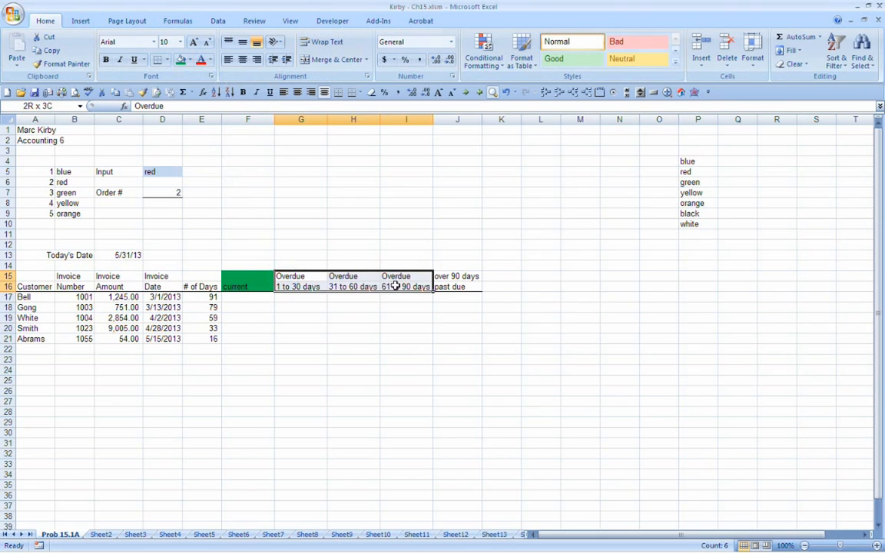
pyautogui.click(191, 61)
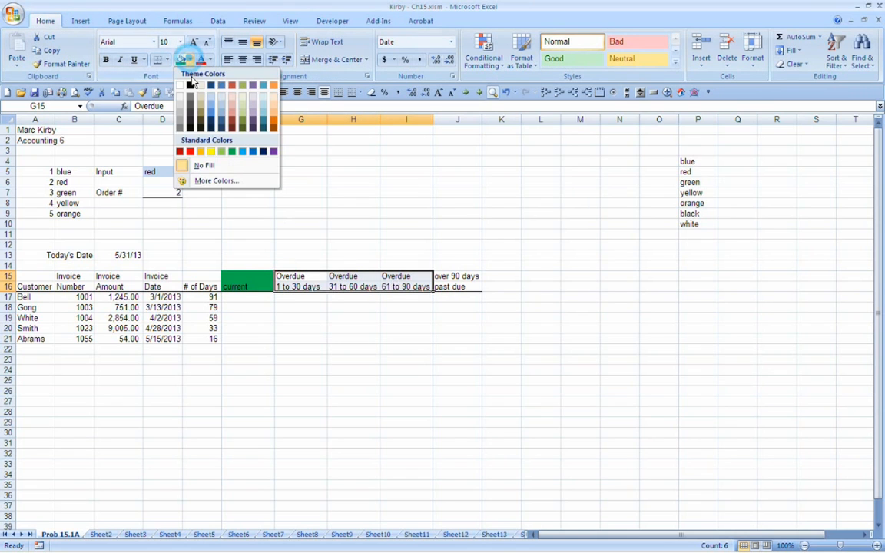
pyautogui.click(209, 153)
pyautogui.moveTo(458, 277); pyautogui.dragTo(453, 286)
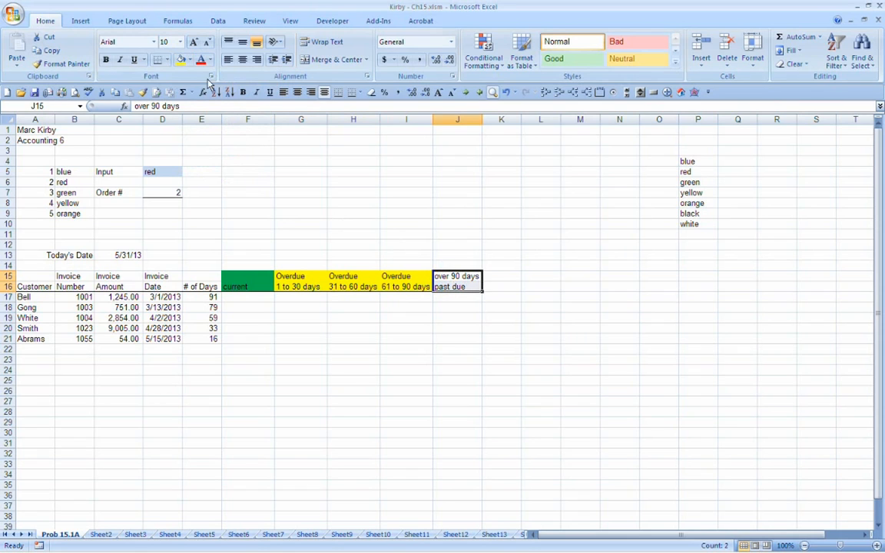
pyautogui.click(190, 60)
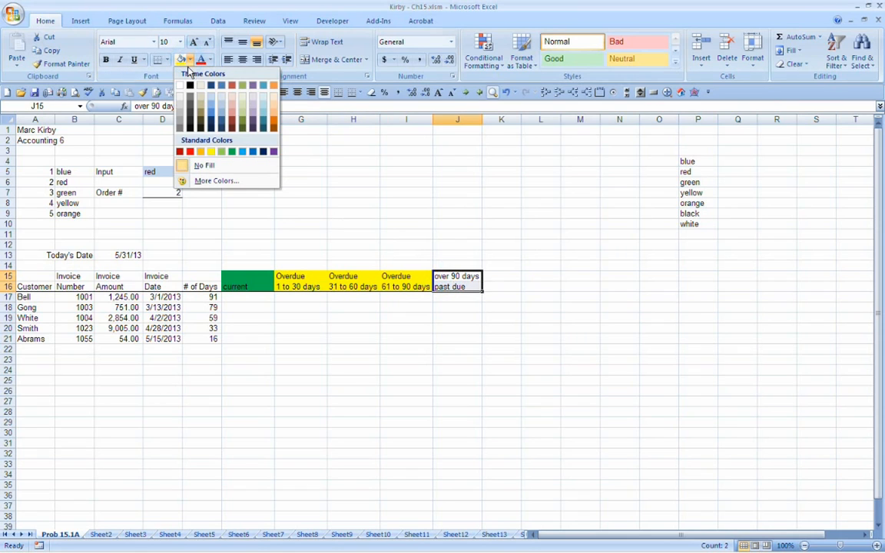
pyautogui.click(187, 151)
pyautogui.click(389, 305)
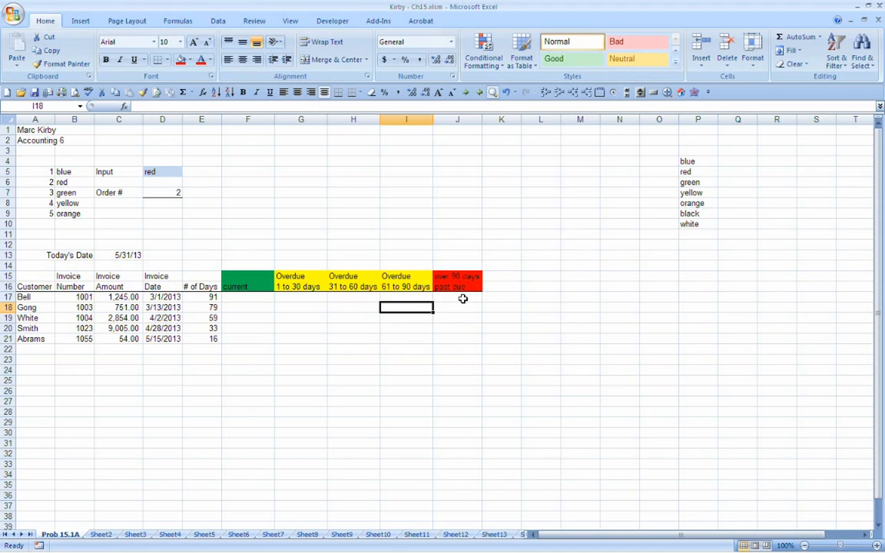
# Step: Enter a formula in F21 of the "current" column that references the invoice amount in C21
pyautogui.moveTo(42, 276); pyautogui.dragTo(113, 281)
pyautogui.click(261, 318)
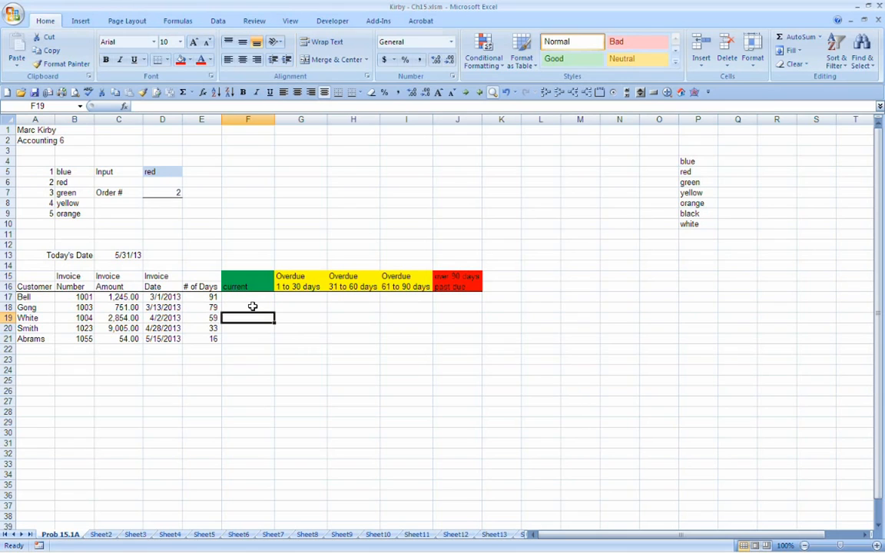
pyautogui.press('Down')
pyautogui.press('Down')
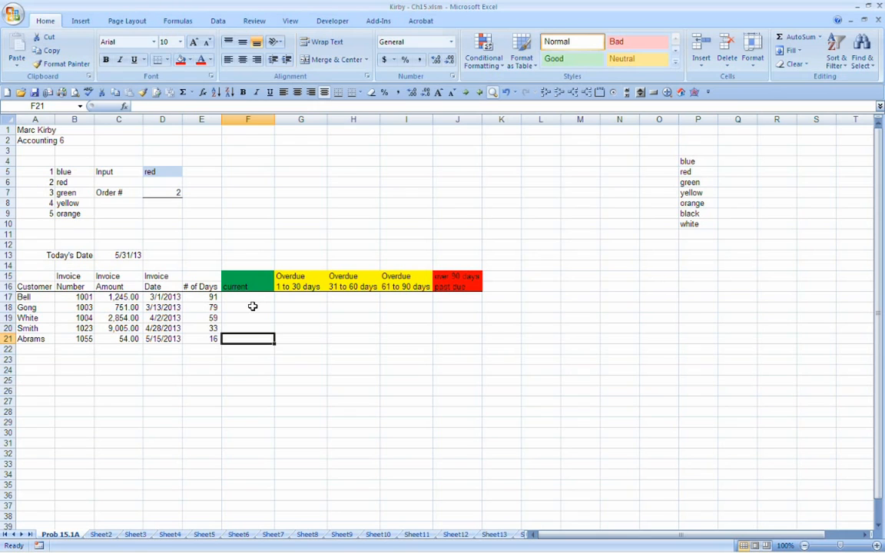
pyautogui.write('+')
pyautogui.press('Left')
pyautogui.press('Left')
pyautogui.press('Left')
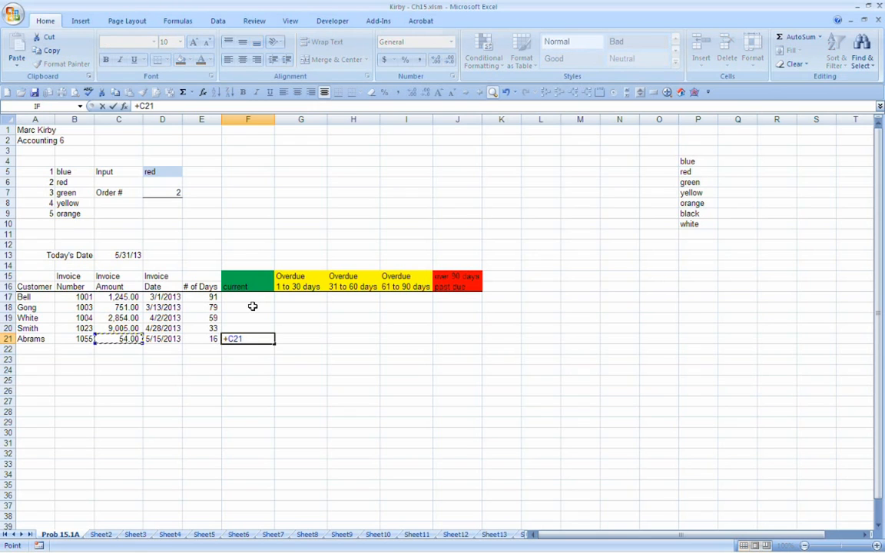
pyautogui.press('Return')
pyautogui.press('Up')
pyautogui.press('Left')
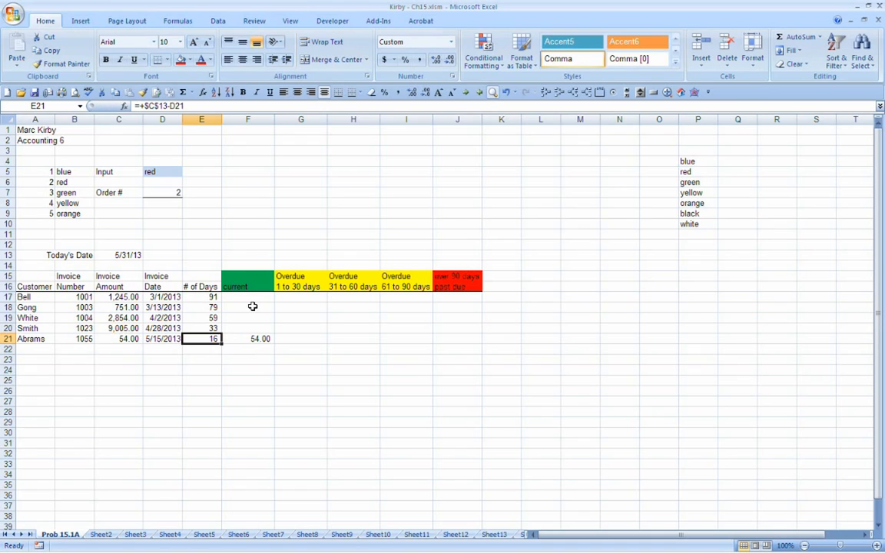
pyautogui.press('Right')
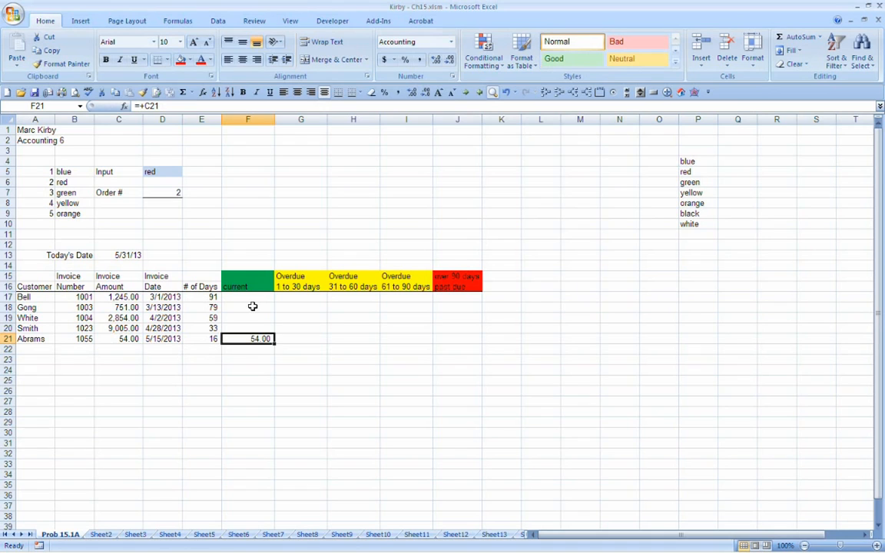
# Step: Enter a formula in G20 of the "Overdue 1 to 30 days" column that references the invoice amount in C20
pyautogui.press('Right')
pyautogui.press('Up')
pyautogui.press('Up')
pyautogui.press('Up')
pyautogui.press('Up')
pyautogui.press('Up')
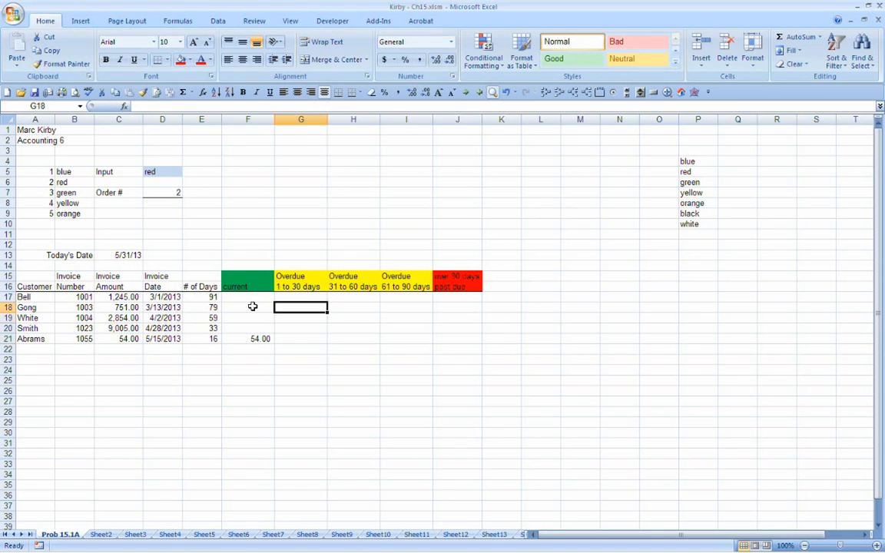
pyautogui.press('Up')
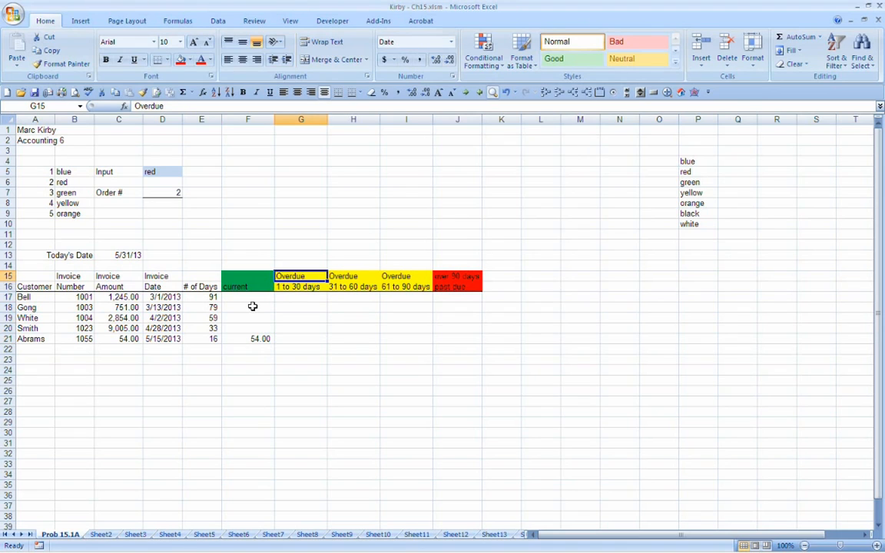
pyautogui.press('Down')
pyautogui.press('Down')
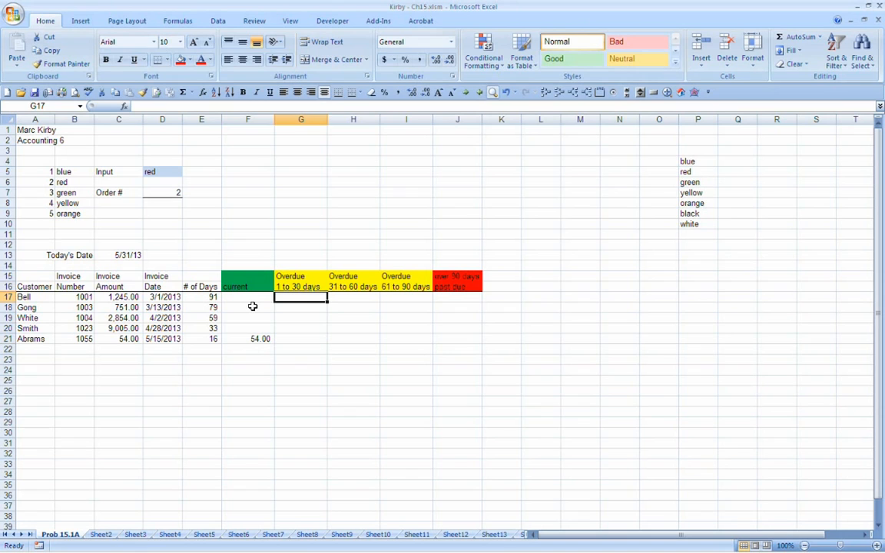
pyautogui.press('Down')
pyautogui.press('Down')
pyautogui.press('Down')
pyautogui.press('Left')
pyautogui.press('Left')
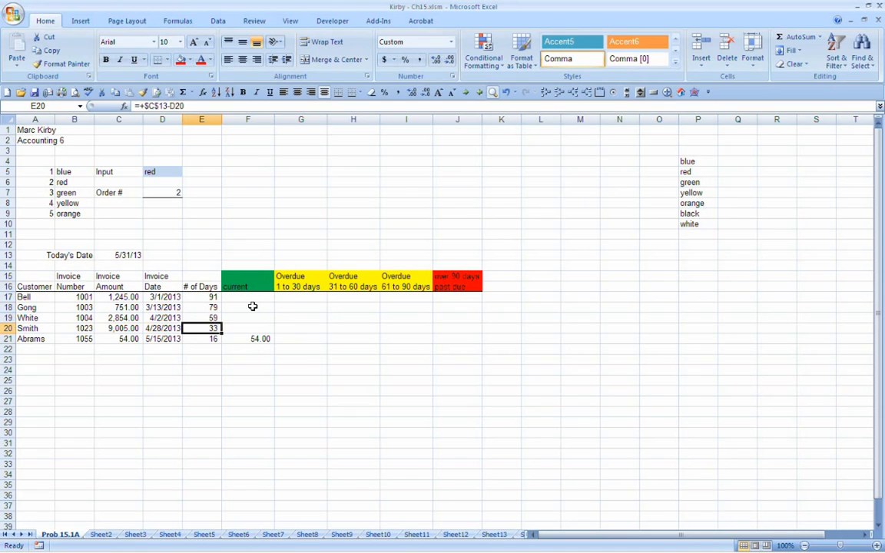
pyautogui.press('Right')
pyautogui.press('Right')
pyautogui.write('=')
pyautogui.press('Left')
pyautogui.press('Left')
pyautogui.press('Left')
pyautogui.press('Left')
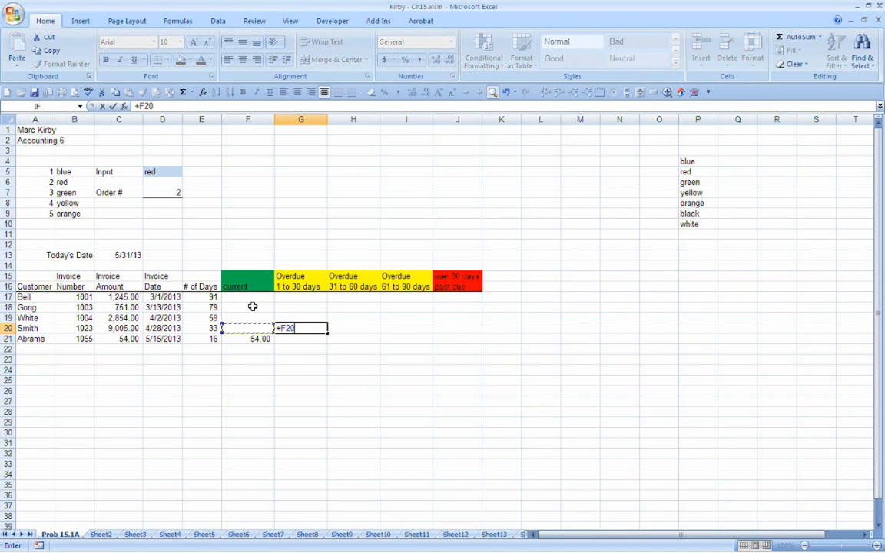
pyautogui.press('Return')
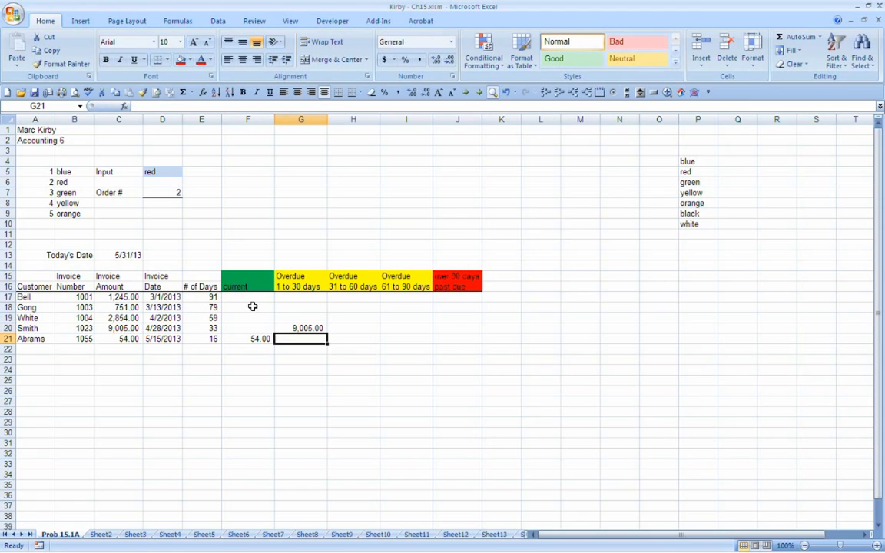
# Step: Enter a formula in G19 of the "Overdue 1 to 30 days" column that references the invoice amount in C19
pyautogui.press('Up')
pyautogui.press('Up')
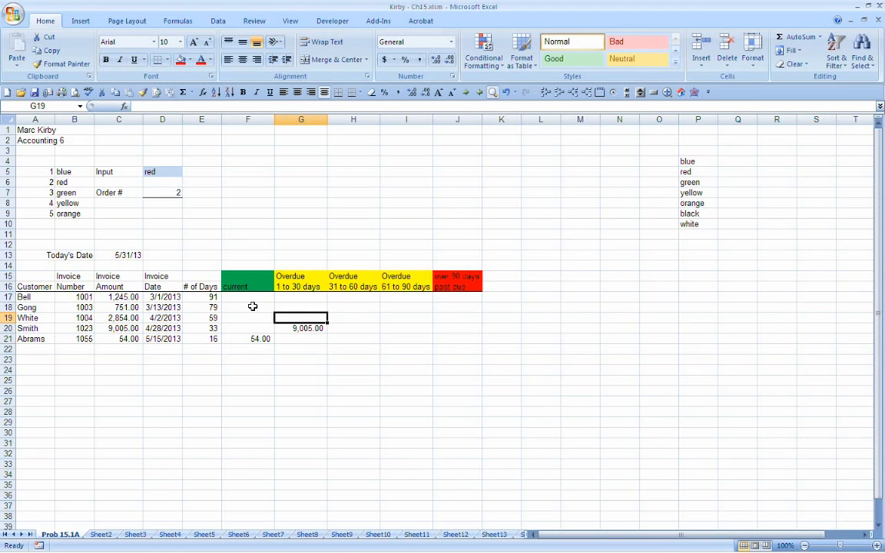
pyautogui.press('Left')
pyautogui.press('Left')
pyautogui.press('Left')
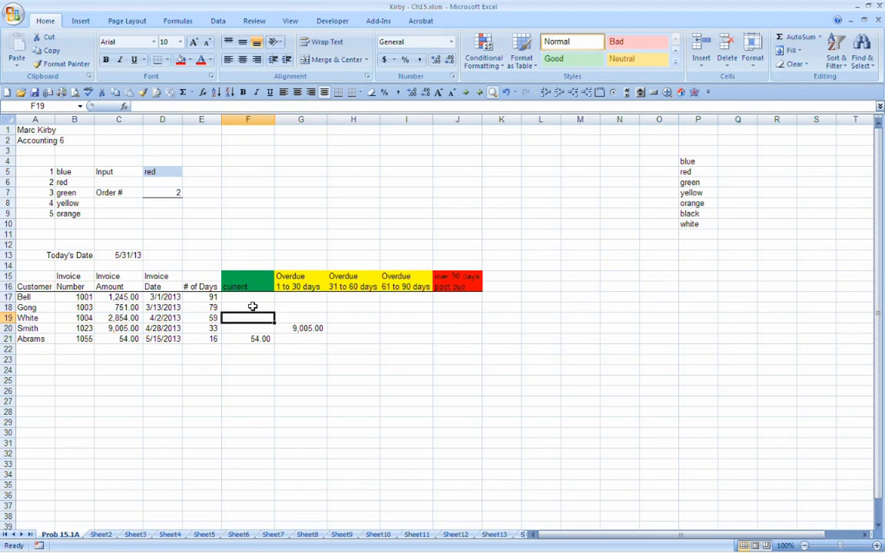
pyautogui.press('Right')
pyautogui.press('Right')
pyautogui.press('Left')
pyautogui.press('Right')
pyautogui.press('Right')
pyautogui.press('Right')
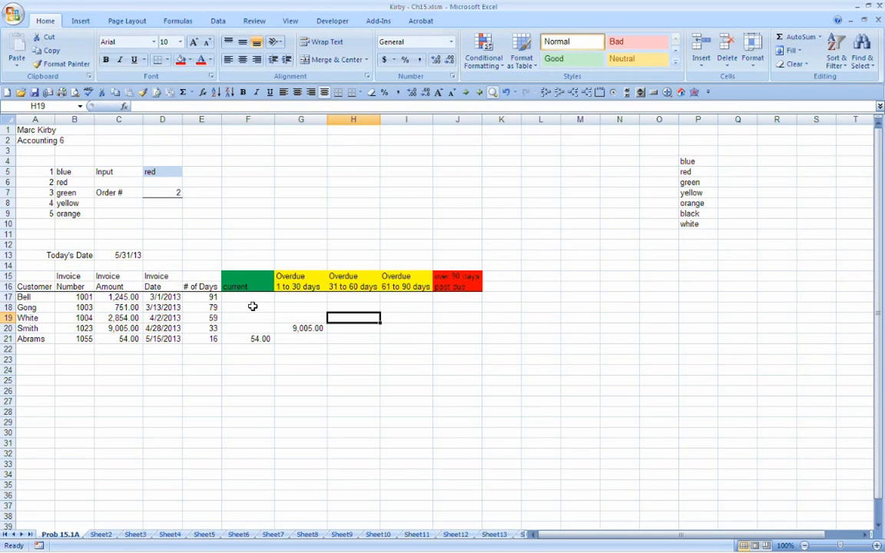
pyautogui.press('Left')
pyautogui.write('+')
pyautogui.press('Left')
pyautogui.press('Left')
pyautogui.press('Left')
pyautogui.press('Left')
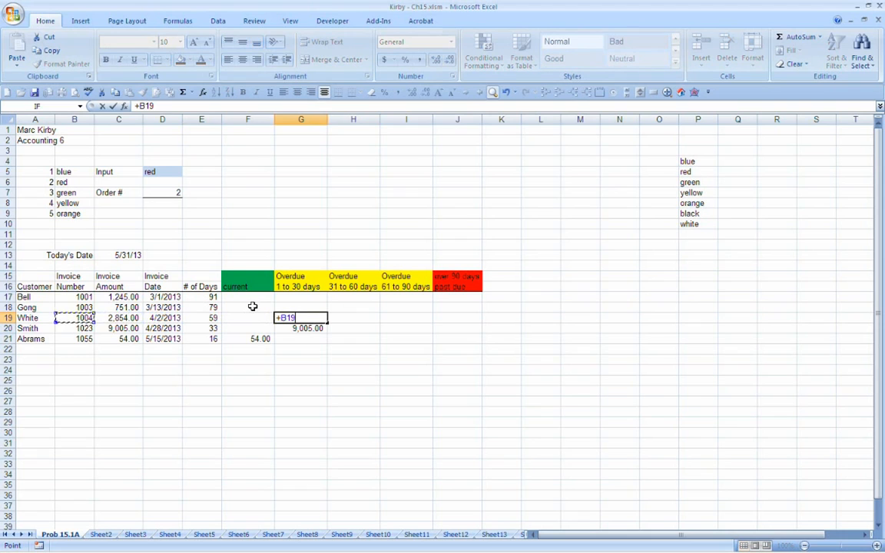
pyautogui.press('Return')
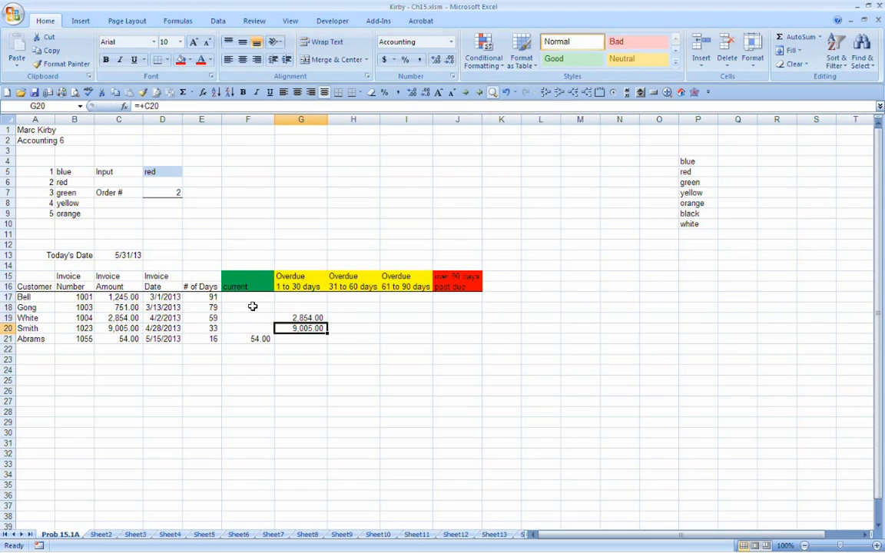
# Step: Enter a formula in H18 of the "Overdue 31 to 60 days" column that references the invoice amount in C18
pyautogui.press('Up')
pyautogui.press('Up')
pyautogui.press('Left')
pyautogui.press('Left')
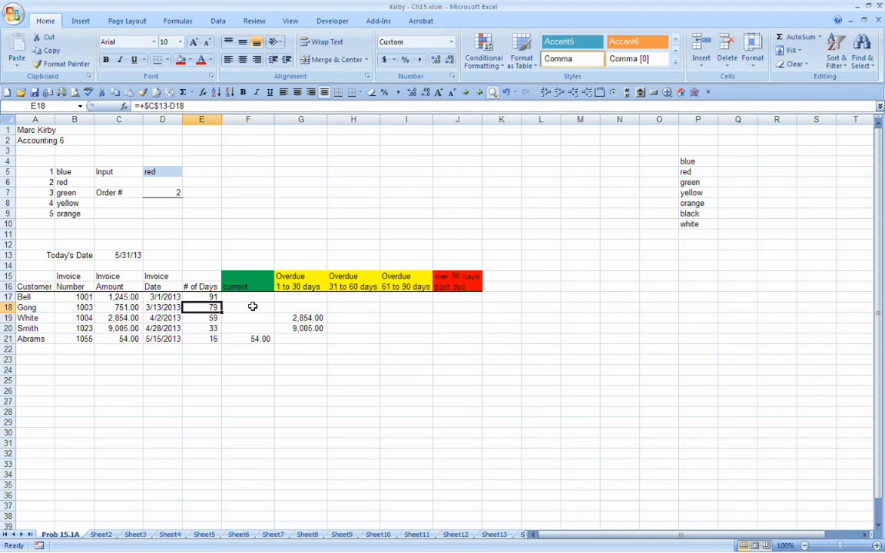
pyautogui.press('Right')
pyautogui.press('Right')
pyautogui.press('Right')
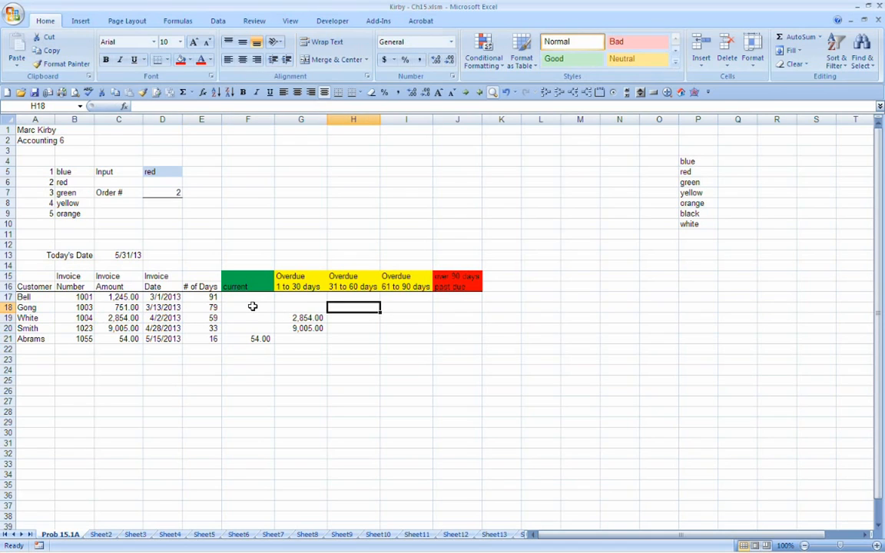
pyautogui.press('Left')
pyautogui.press('Down')
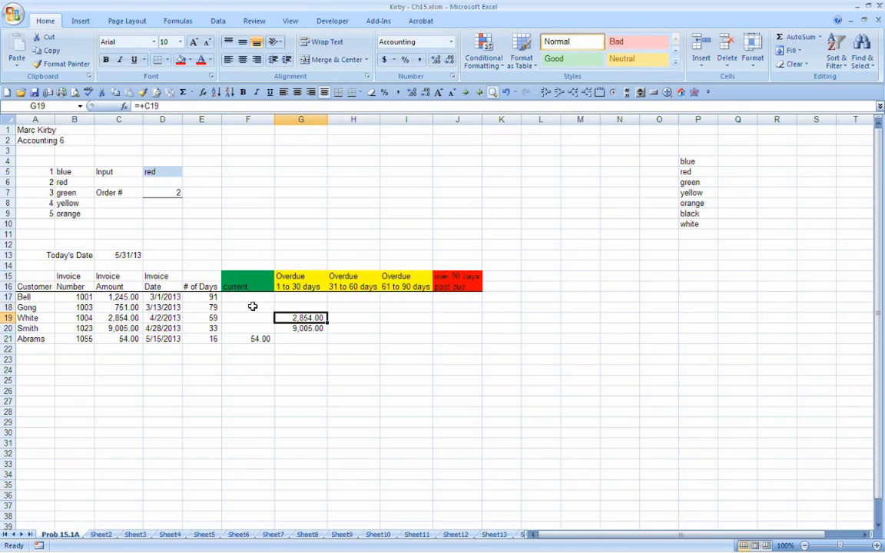
pyautogui.press('Up')
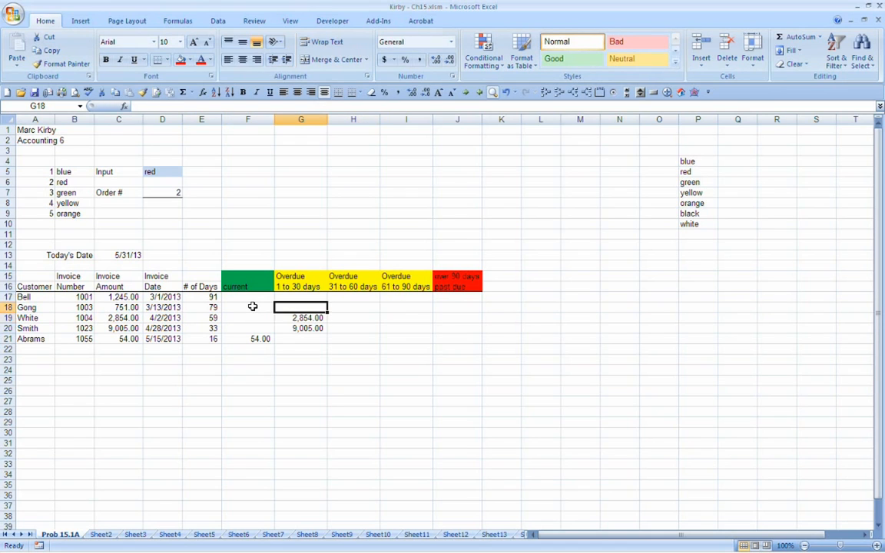
pyautogui.press('Right')
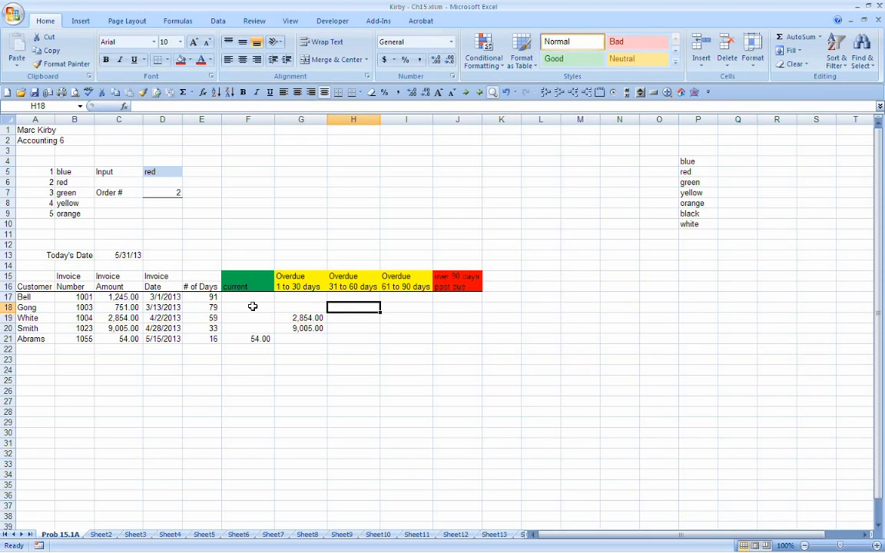
pyautogui.write('+')
pyautogui.press('Left')
pyautogui.press('Left')
pyautogui.press('Left')
pyautogui.press('Left')
pyautogui.press('Left')
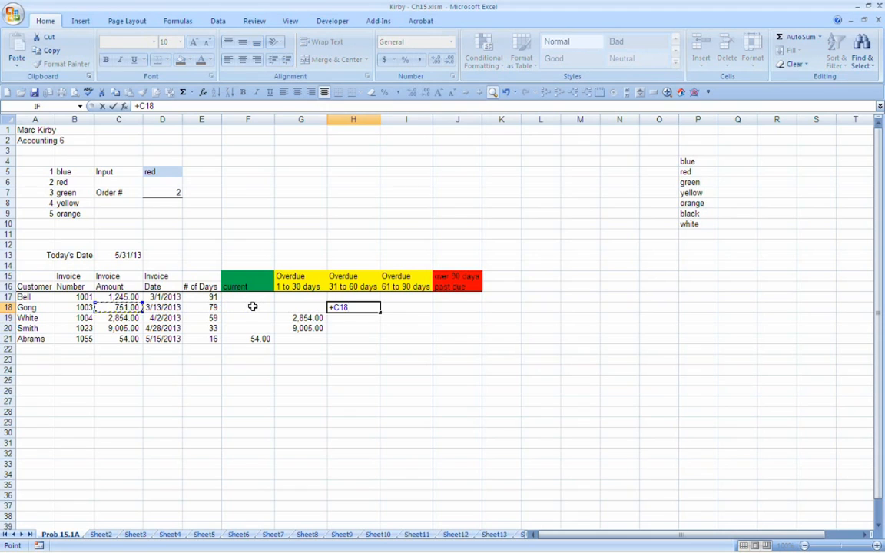
pyautogui.press('Return')
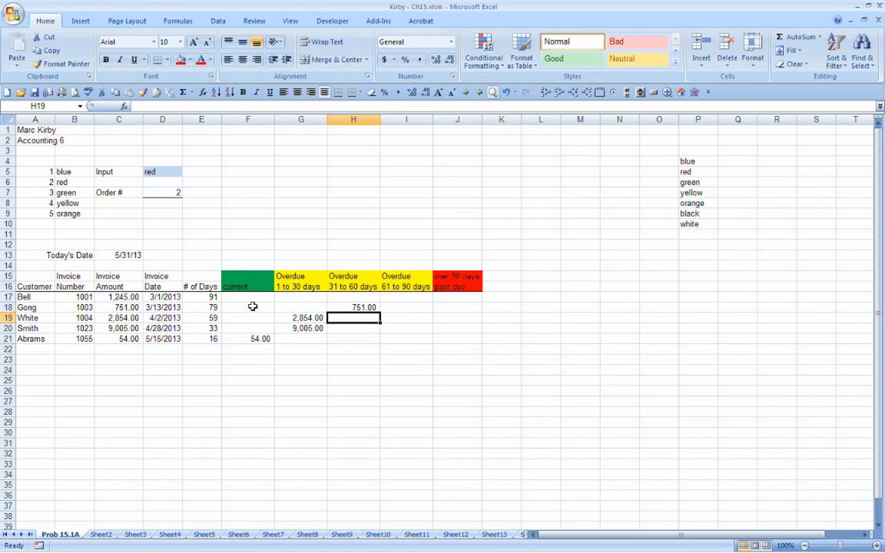
# Step: Move the red "over 90 days past due" heading from J15:J16 to I15:I16, replacing the "Overdue 61 to 90 days" heading
pyautogui.press('Up')
pyautogui.press('Right')
pyautogui.press('Up')
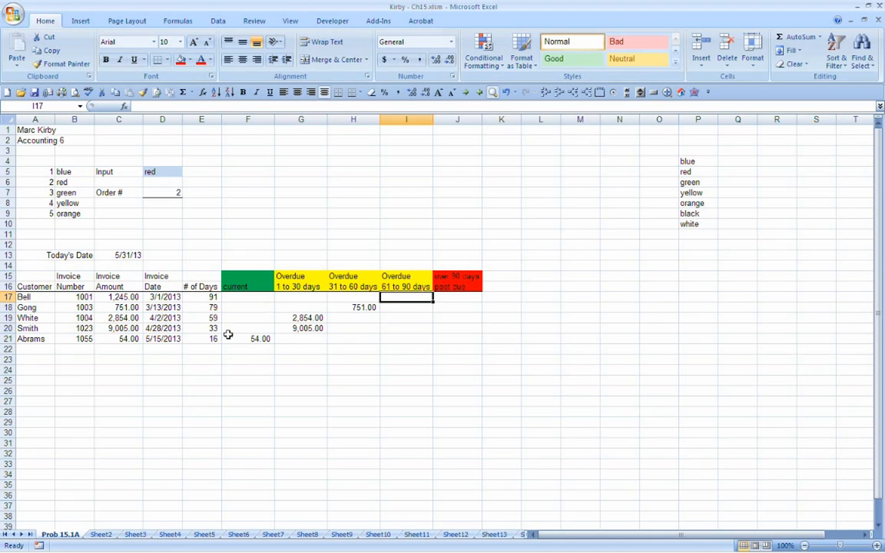
pyautogui.moveTo(459, 297); pyautogui.dragTo(460, 338)
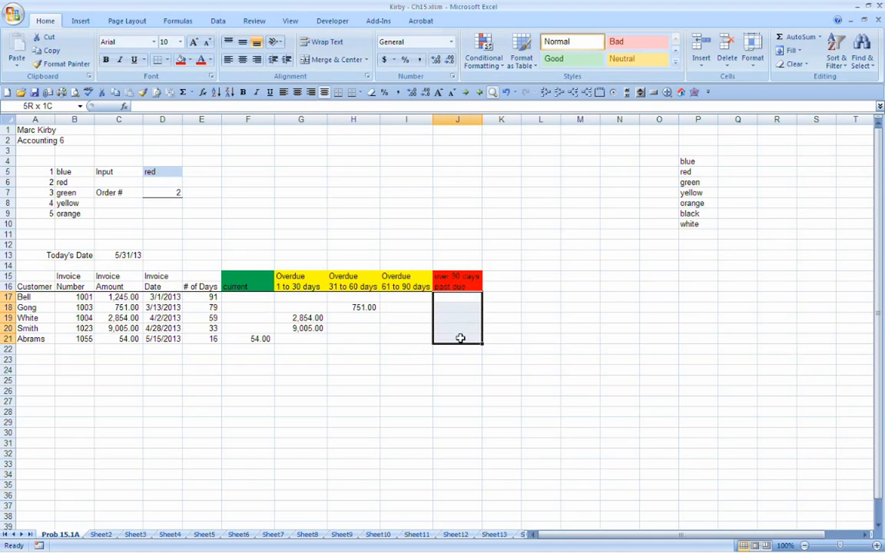
pyautogui.click(399, 285)
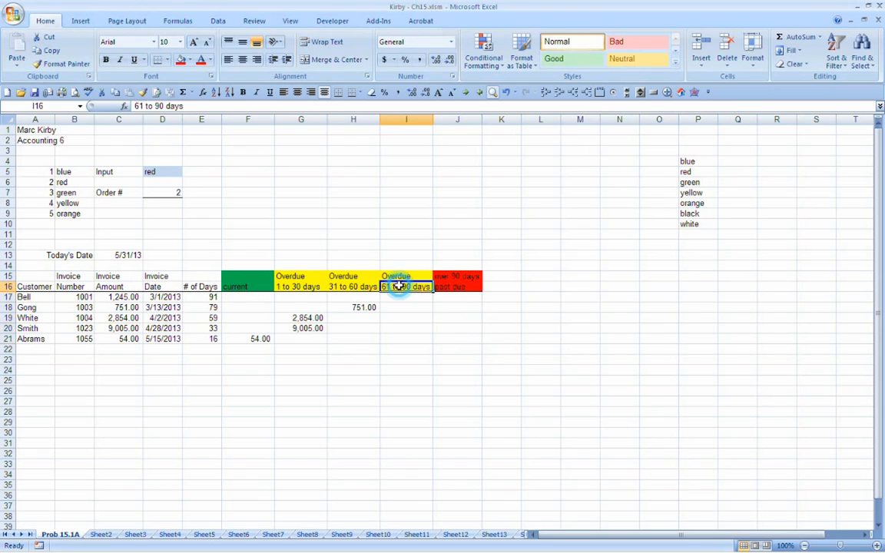
pyautogui.click(444, 275)
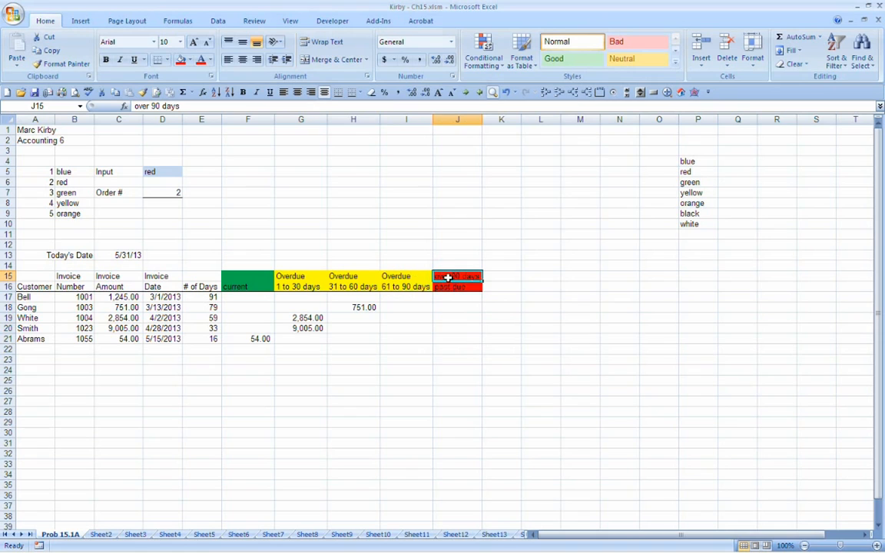
pyautogui.moveTo(448, 277); pyautogui.dragTo(409, 297)
pyautogui.click(419, 310)
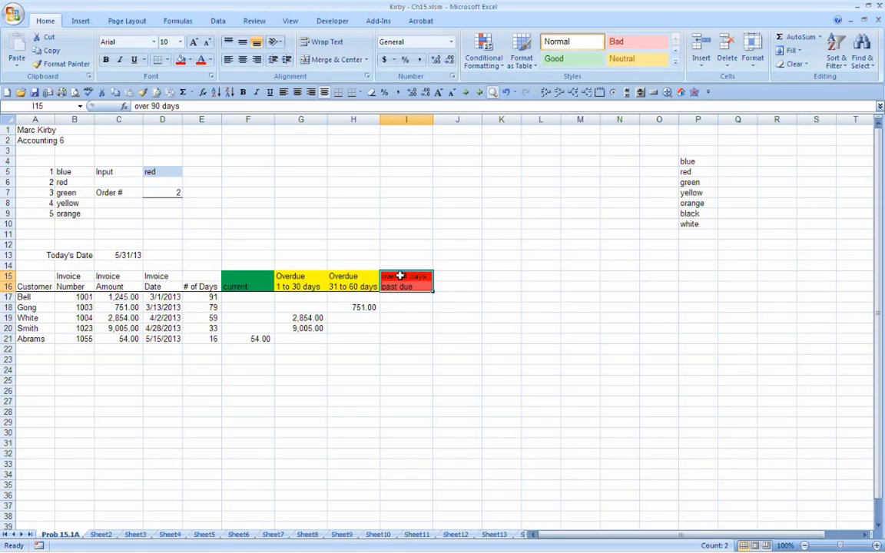
# Step: Enter a formula in I17 of the red past-due column that references the invoice amount in C17
pyautogui.click(404, 297)
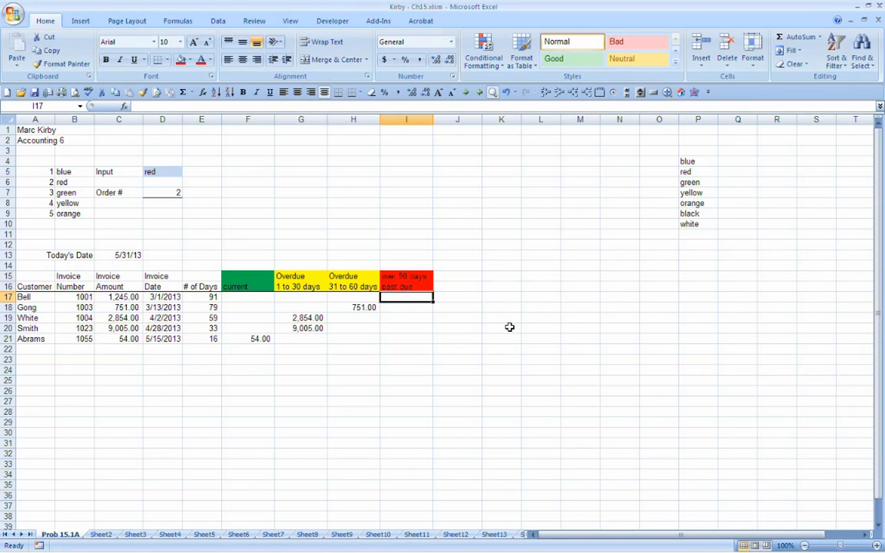
pyautogui.write('+')
pyautogui.press('Left')
pyautogui.press('Left')
pyautogui.press('Left')
pyautogui.press('Left')
pyautogui.press('Left')
pyautogui.press('Left')
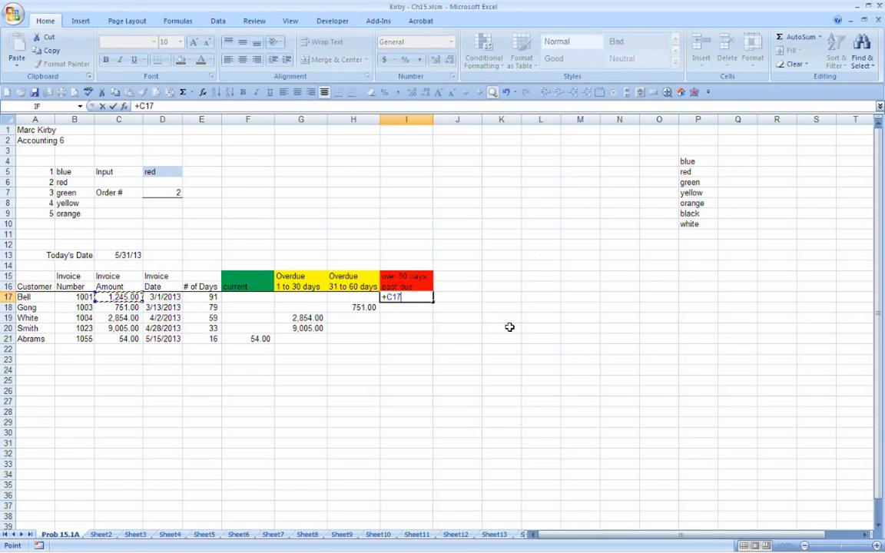
pyautogui.press('Return')
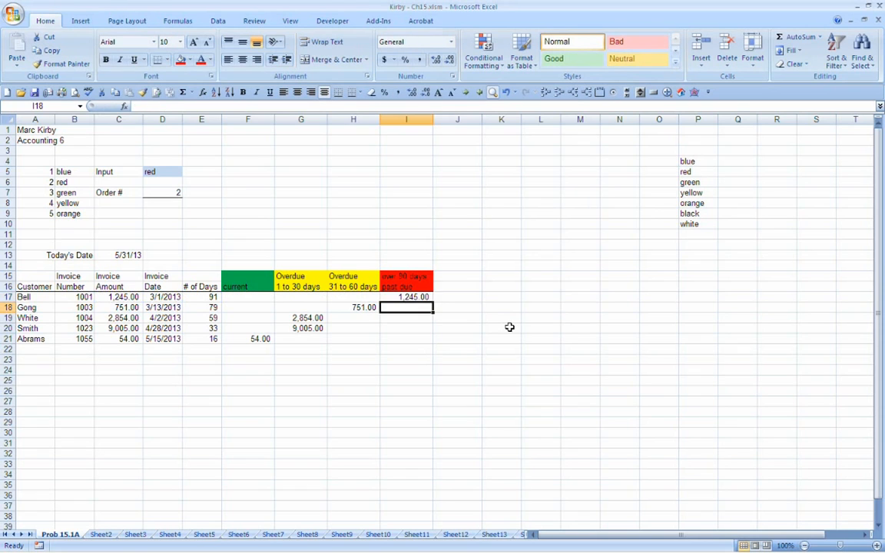
# Step: Change the first line of the red past-due heading in I15 to "over 60 days"
pyautogui.press('Up')
pyautogui.press('Up')
pyautogui.press('Up')
pyautogui.press('F2')
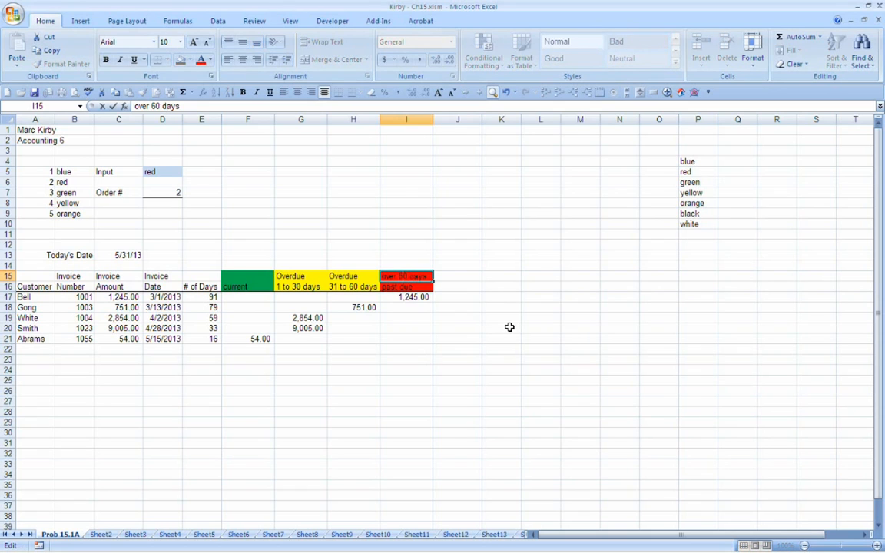
pyautogui.press('Return')
pyautogui.press('Down')
pyautogui.press('Down')
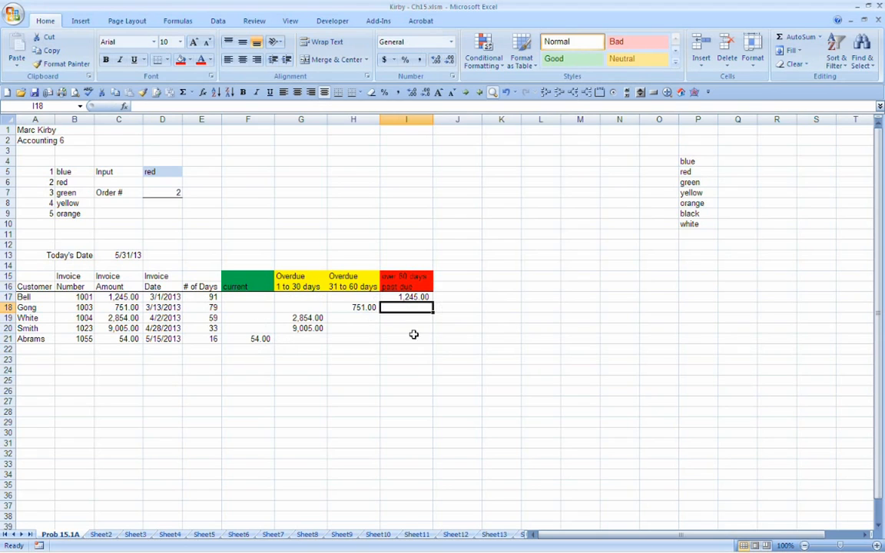
# Step: Add a bottom border beneath the last invoice row across the aging columns, F21:I21
pyautogui.moveTo(250, 339); pyautogui.dragTo(400, 339)
pyautogui.click(347, 93)
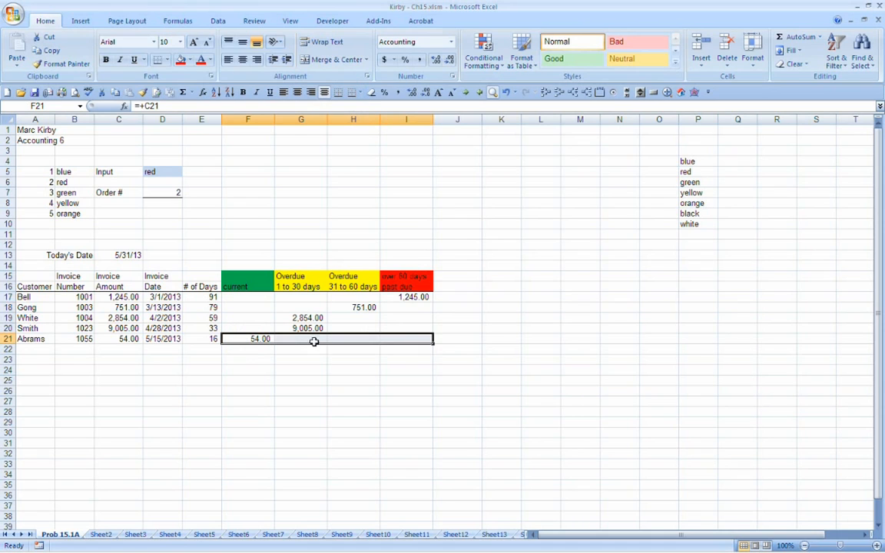
pyautogui.click(245, 350)
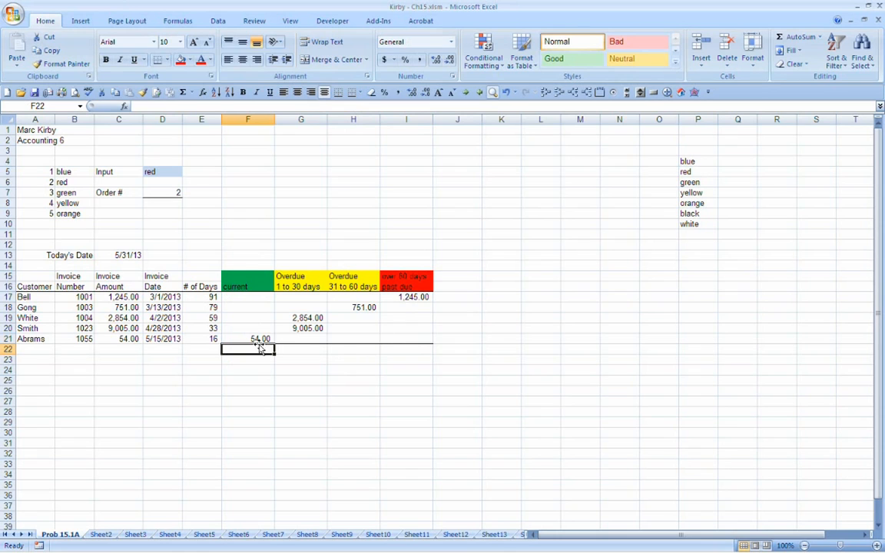
# Step: Enter the label "Totals" in D22 beneath the invoice dates
pyautogui.click(171, 348)
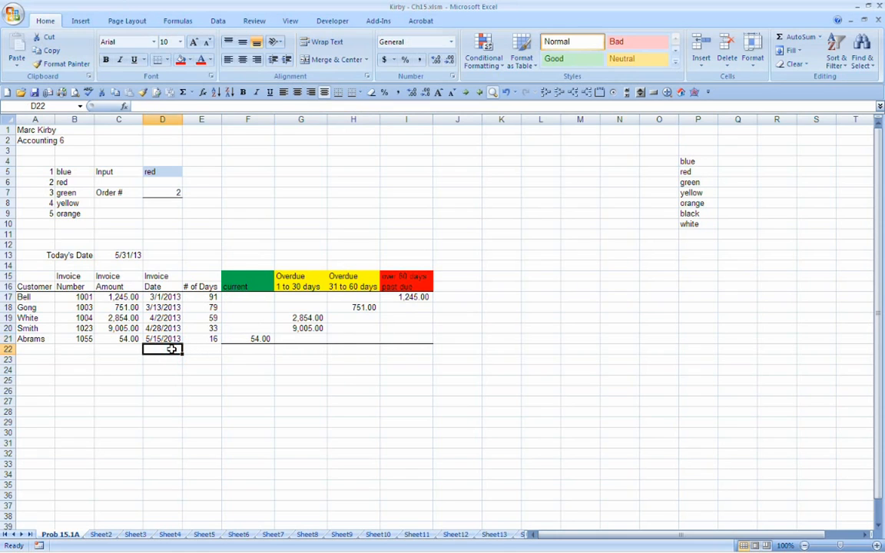
pyautogui.write('Tot')
pyautogui.press('Tab')
pyautogui.press('Tab')
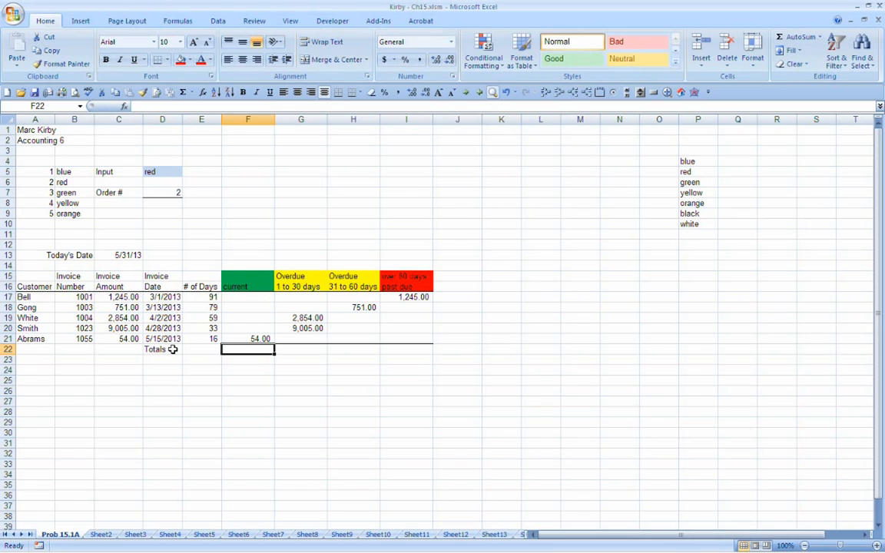
# Step: Total the "current" column in F22 with AutoSum over the range F17:F21
pyautogui.click(177, 20)
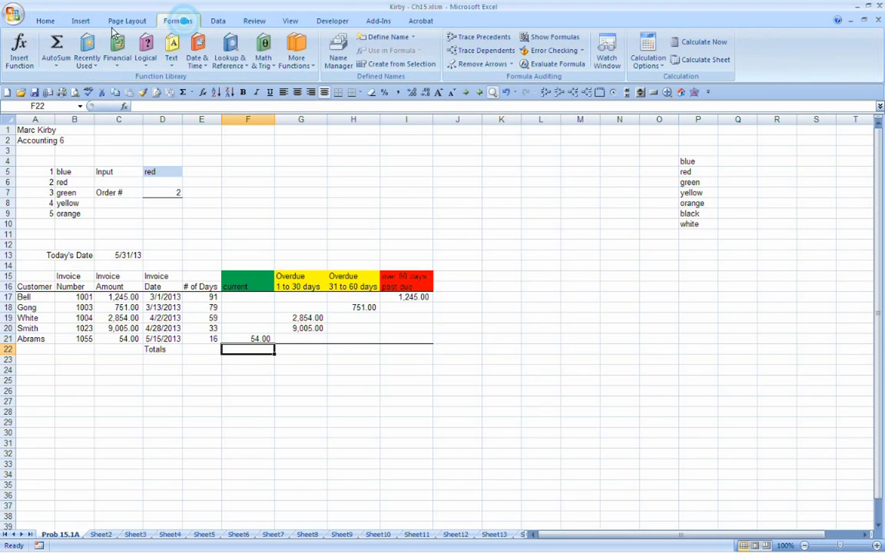
pyautogui.click(59, 45)
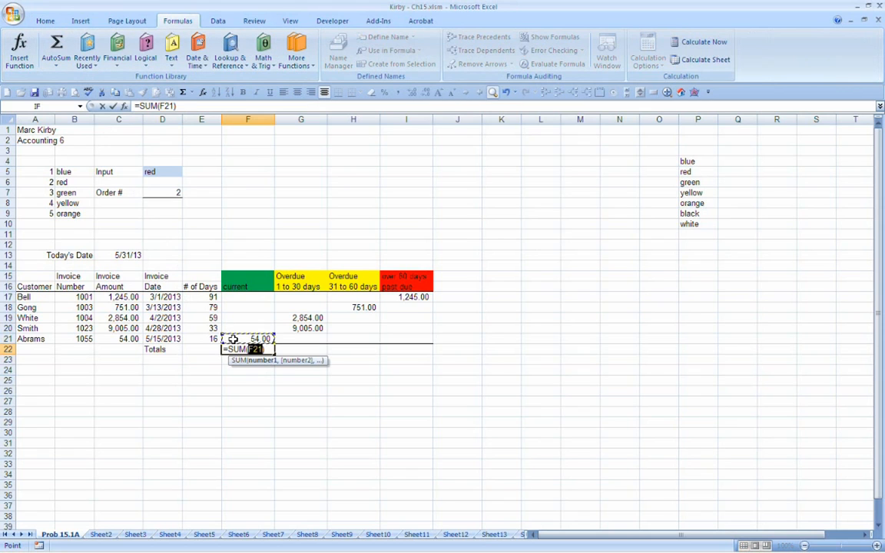
pyautogui.moveTo(238, 328); pyautogui.dragTo(237, 292)
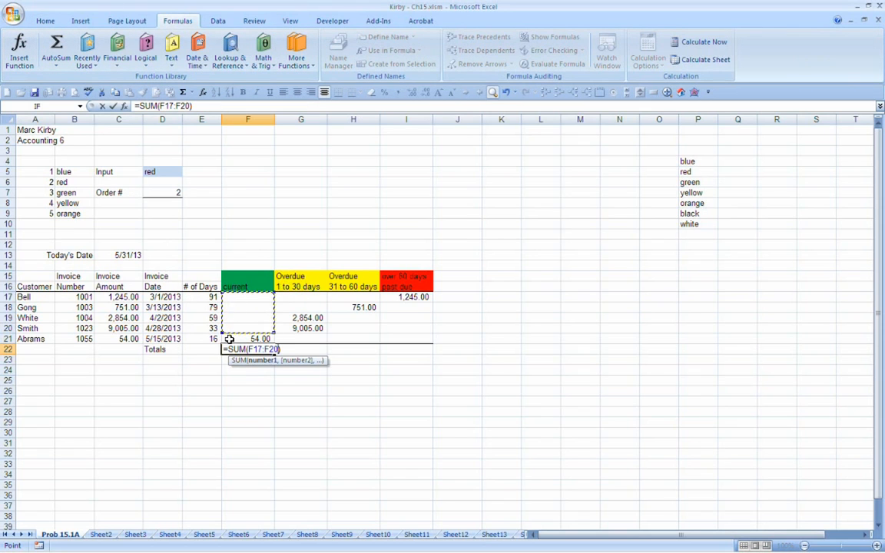
pyautogui.moveTo(235, 338); pyautogui.dragTo(237, 298)
pyautogui.hotkey('ctrl', 'Return')
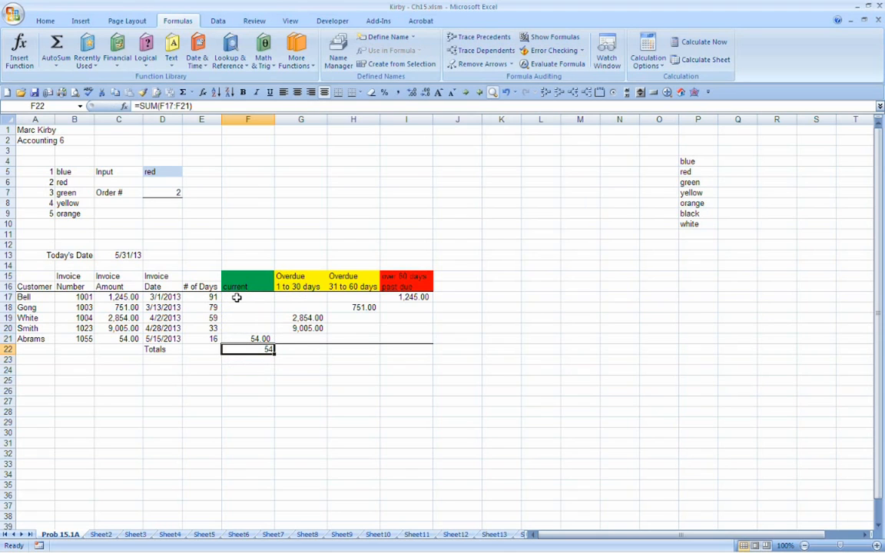
# Step: Apply the comma number style with two decimals to the "current" column total in F22
pyautogui.click(397, 92)
pyautogui.press('F2')
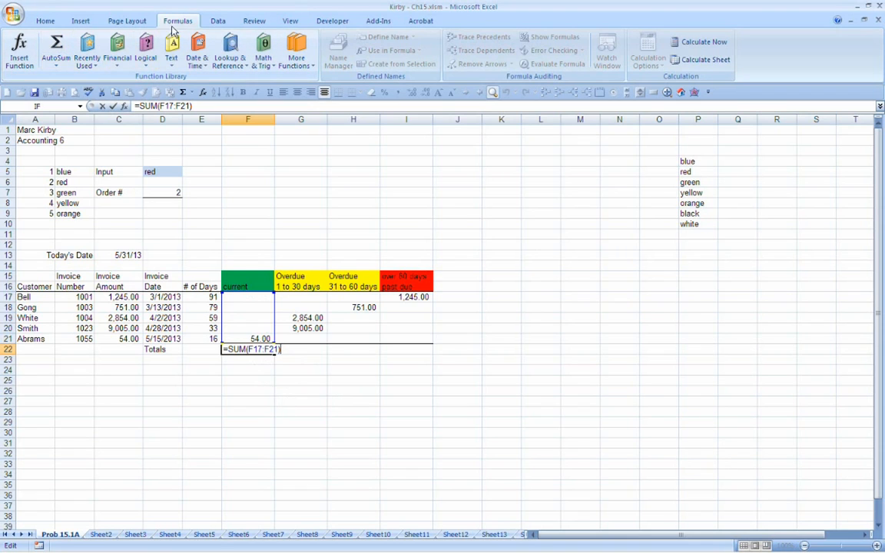
pyautogui.hotkey('ctrl', 'Return')
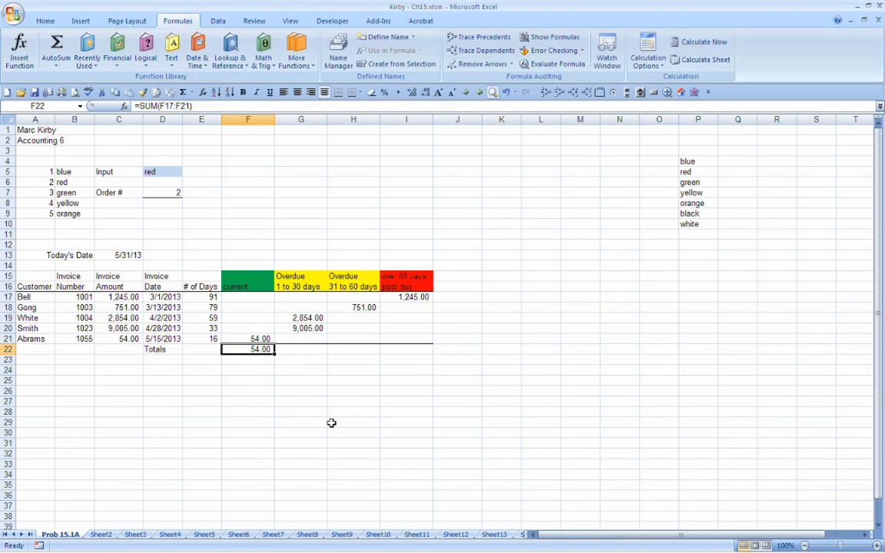
# Step: Total the "Overdue 1 to 30 days" column in G22 with AutoSum over the range G17:G21
pyautogui.click(301, 349)
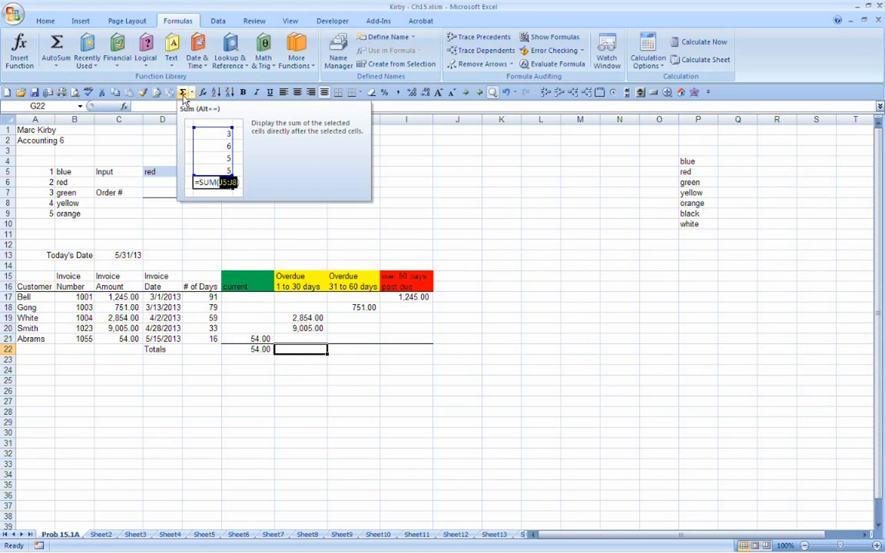
pyautogui.click(184, 93)
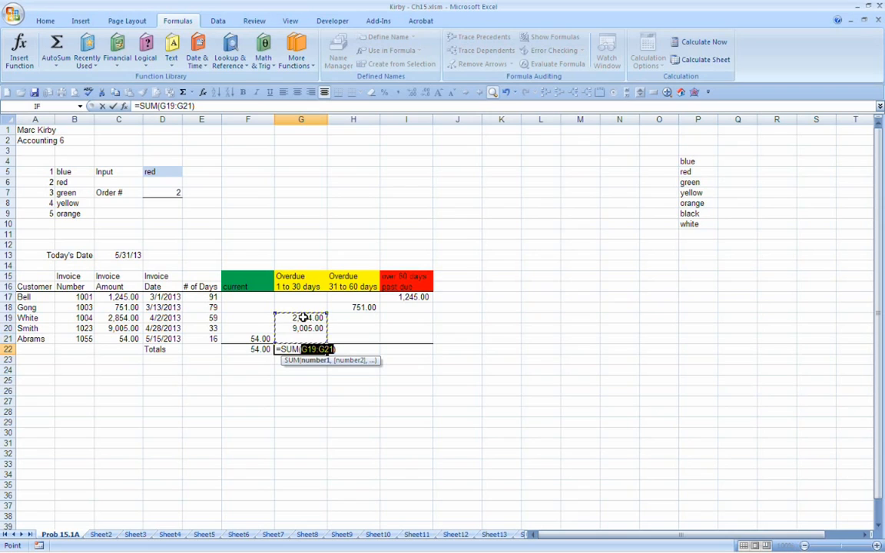
pyautogui.moveTo(303, 318); pyautogui.dragTo(297, 297)
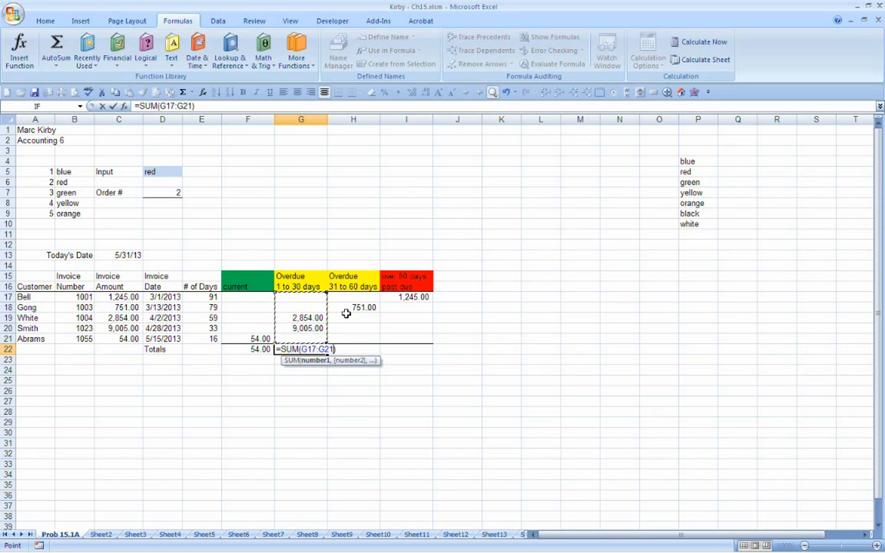
pyautogui.press('Return')
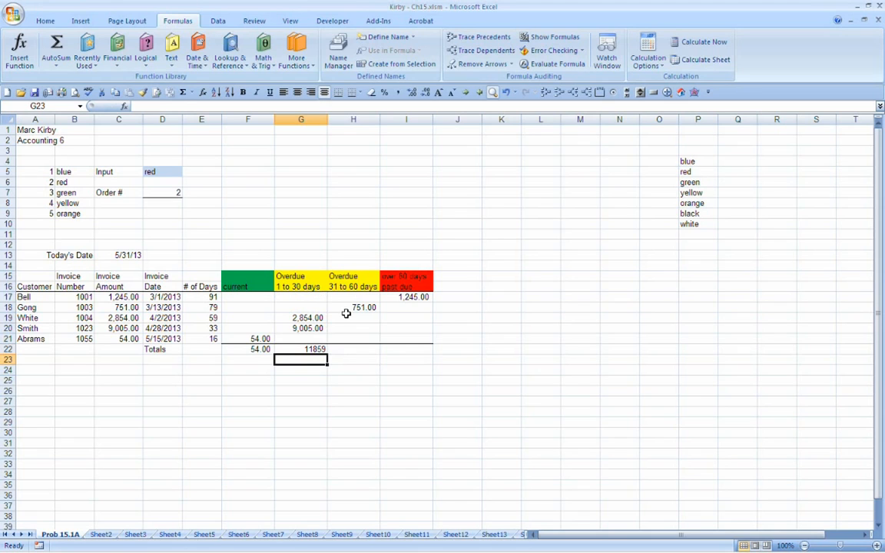
# Step: Fill the total formula and its formatting from F22 across through I22
pyautogui.click(259, 349)
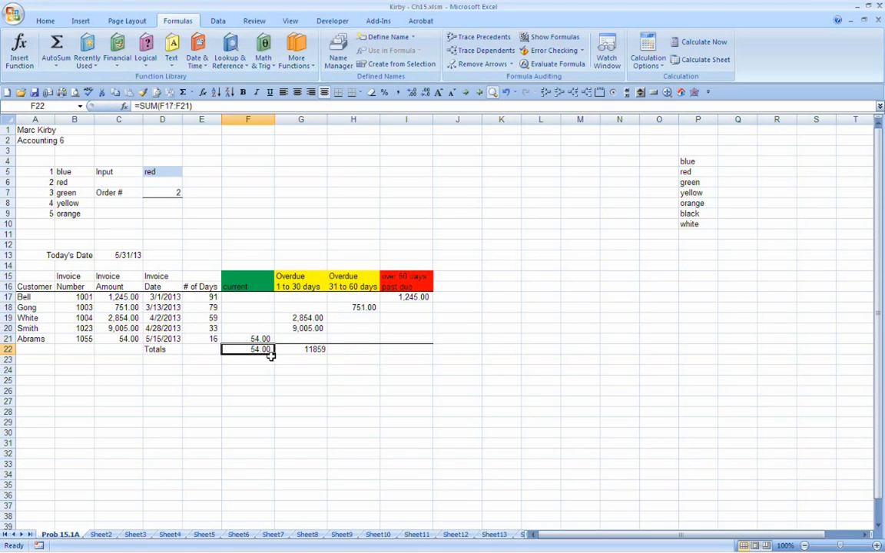
pyautogui.moveTo(275, 355); pyautogui.dragTo(420, 358)
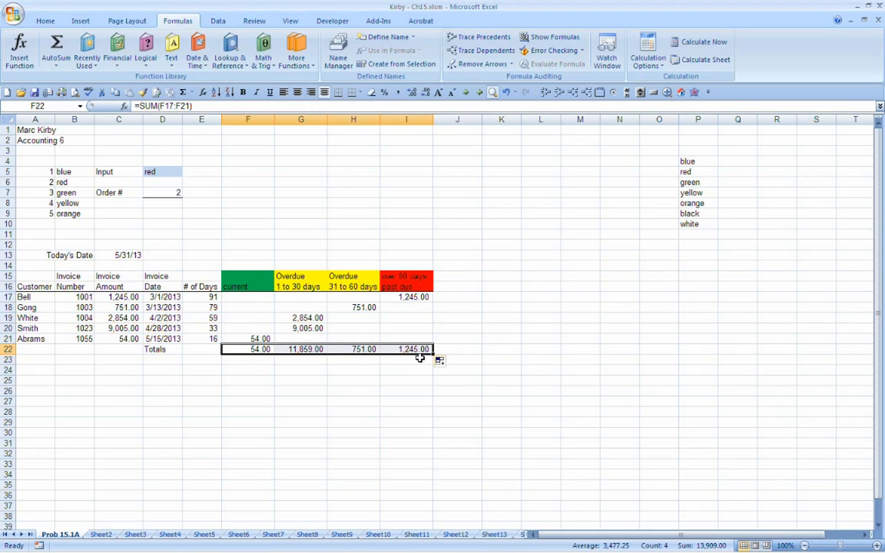
# Step: Check the range summed by each total formula in F22, G22, H22 and I22
pyautogui.click(264, 350)
pyautogui.press('F2')
pyautogui.press('Escape')
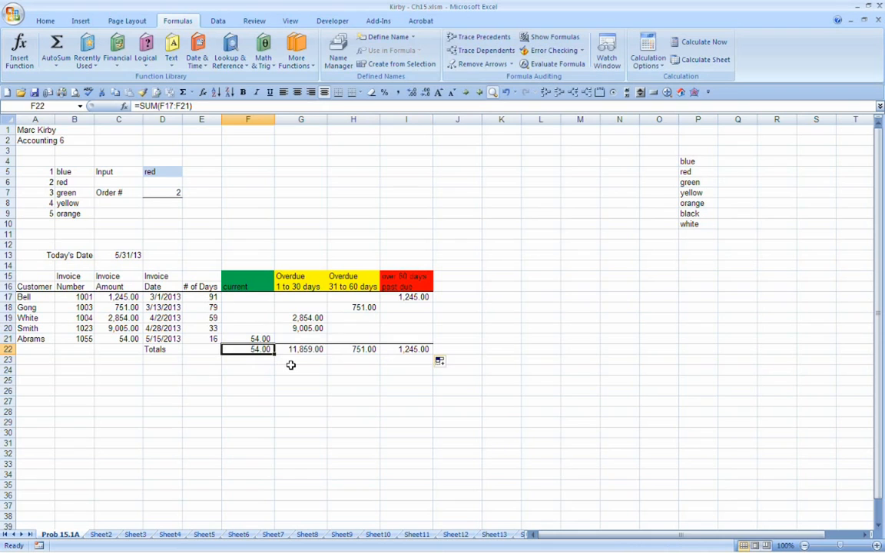
pyautogui.press('Right')
pyautogui.press('F2')
pyautogui.press('Escape')
pyautogui.press('Right')
pyautogui.press('F2')
pyautogui.press('Escape')
pyautogui.press('Right')
pyautogui.press('F2')
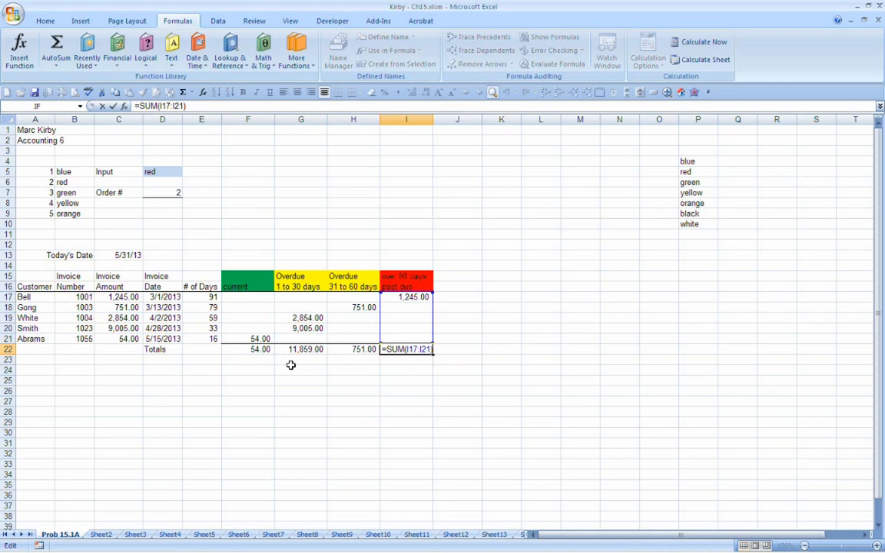
pyautogui.press('Escape')
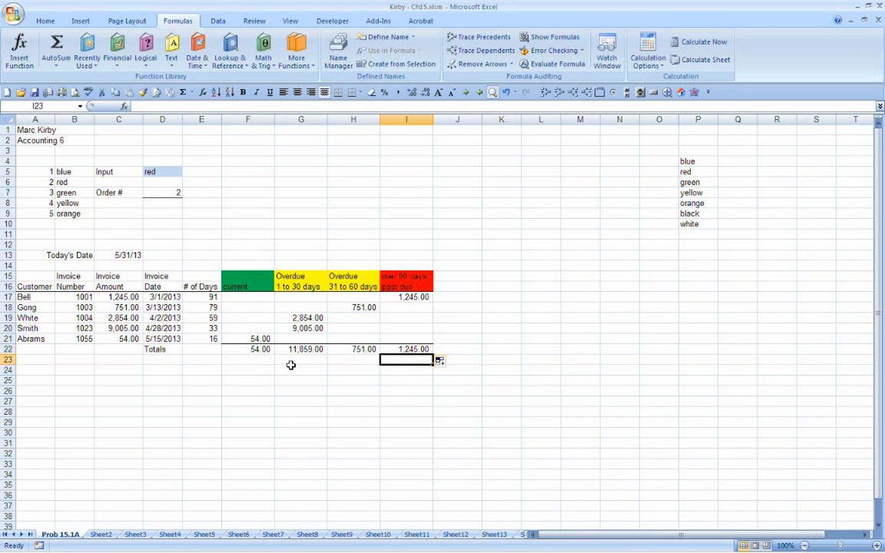
# Step: Enter the label "total Receivables Outstanding" in G24 beneath the column totals
pyautogui.click(292, 366)
pyautogui.press('Right')
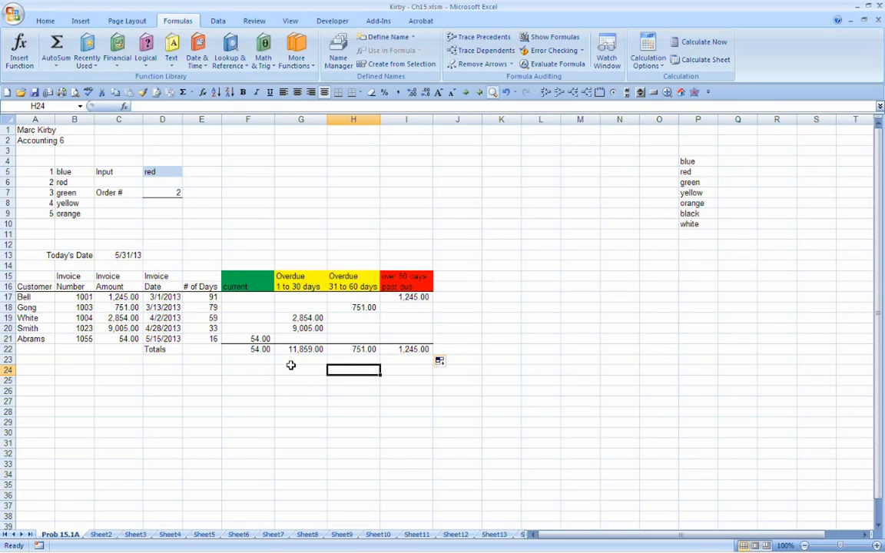
pyautogui.click(291, 366)
pyautogui.write('total')
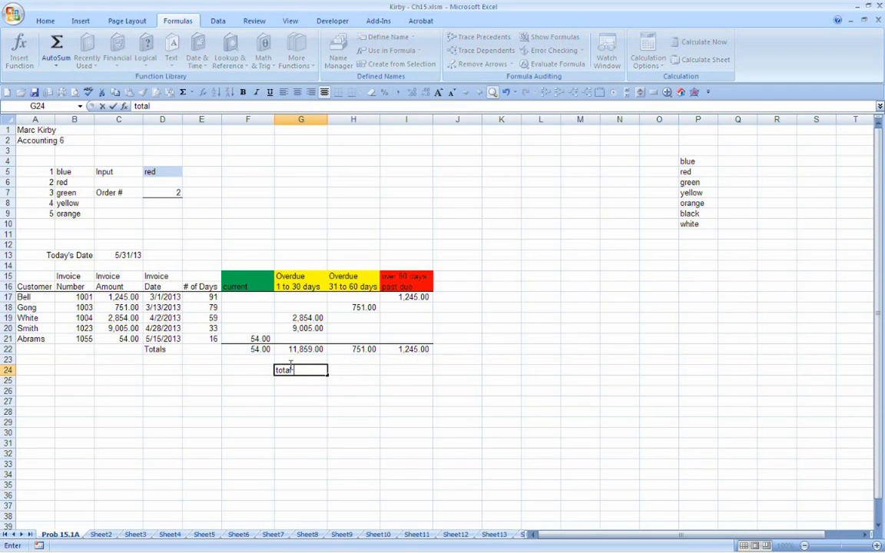
pyautogui.write(' Receivables Out')
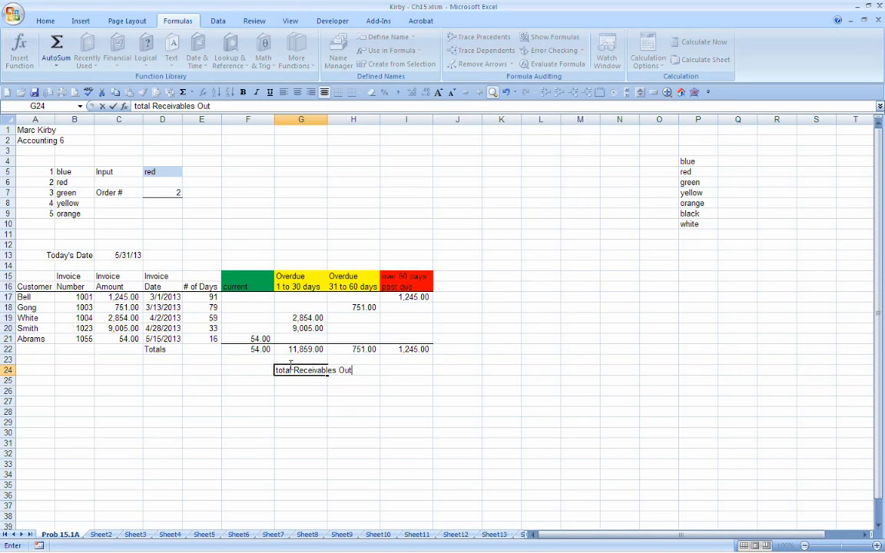
pyautogui.write('standings')
pyautogui.press('Return')
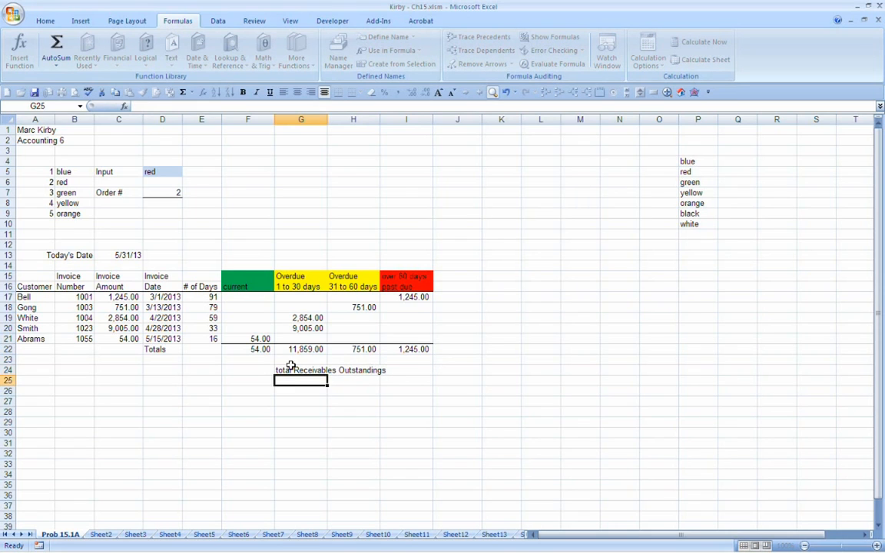
pyautogui.press('Up')
pyautogui.press('F2')
pyautogui.press('BackSpace')
pyautogui.press('Return')
# Step: Calculate the total receivables in I24 with AutoSum over the column totals F22:I22
pyautogui.press('Up')
pyautogui.press('Right')
pyautogui.press('Right')
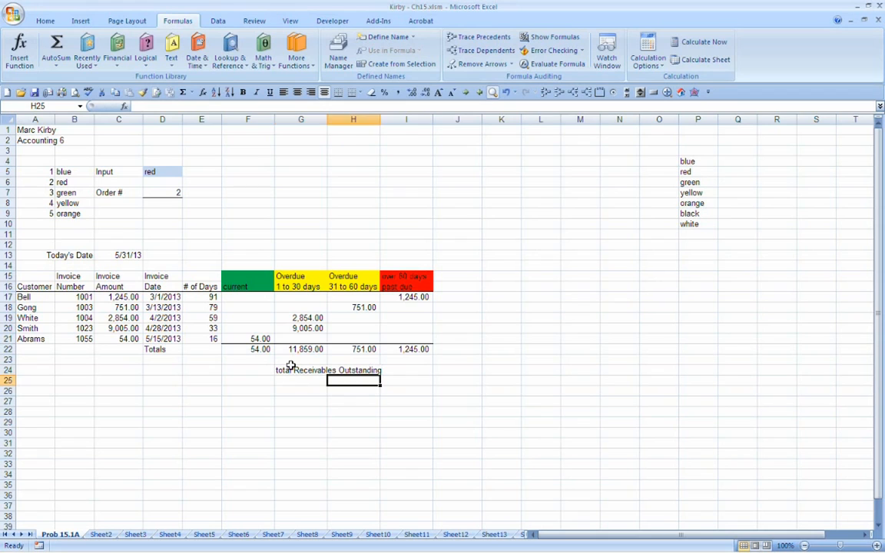
pyautogui.click(184, 93)
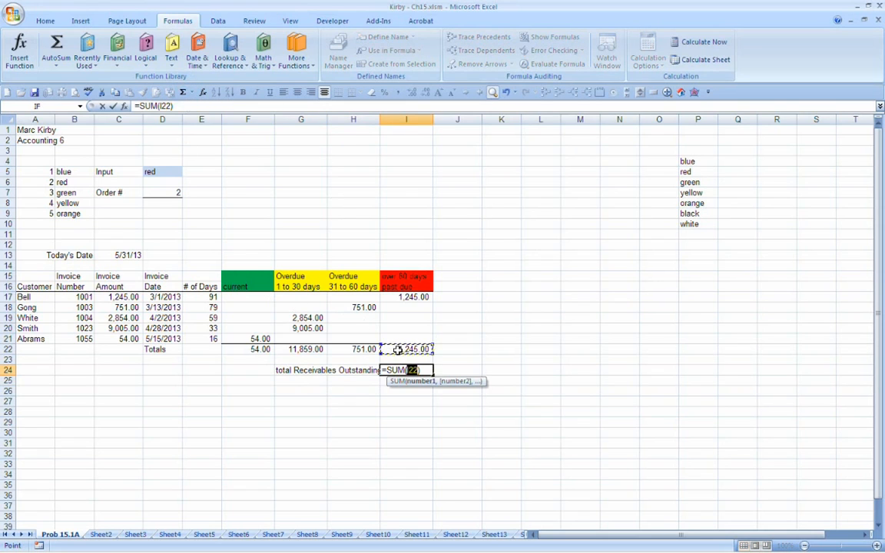
pyautogui.moveTo(399, 350); pyautogui.dragTo(255, 350)
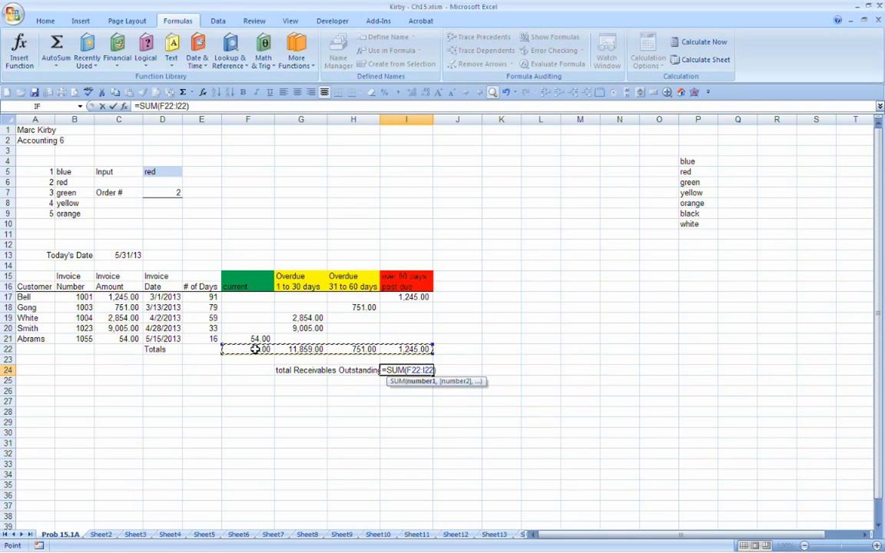
pyautogui.press('Return')
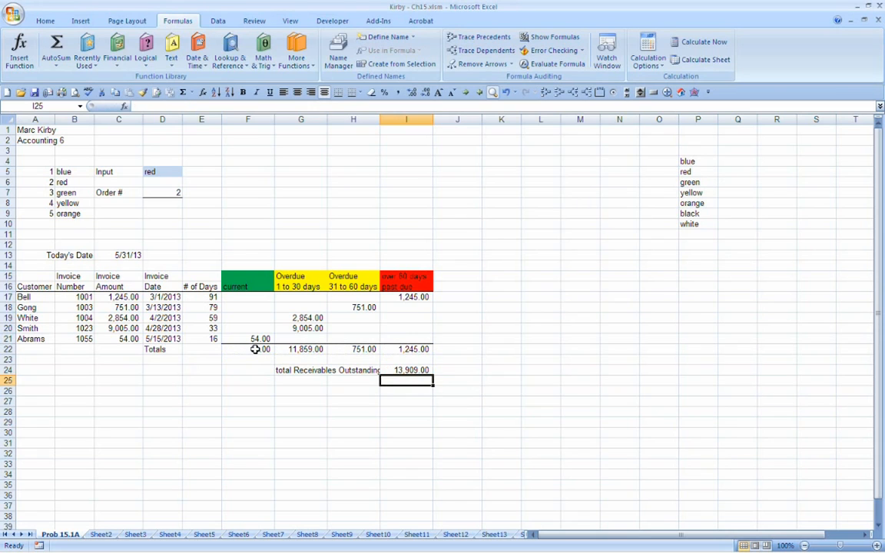
# Step: Apply a bottom double border to the total receivables amount in I24
pyautogui.press('Up')
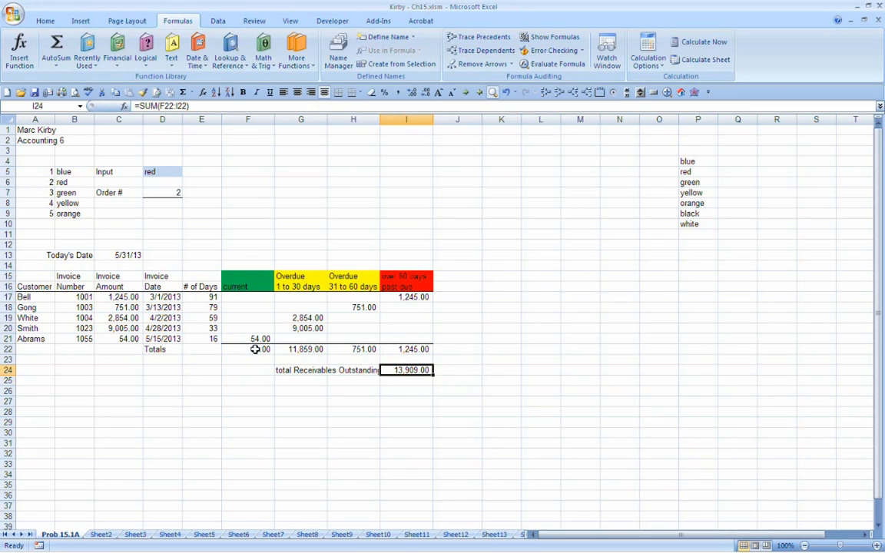
pyautogui.click(362, 92)
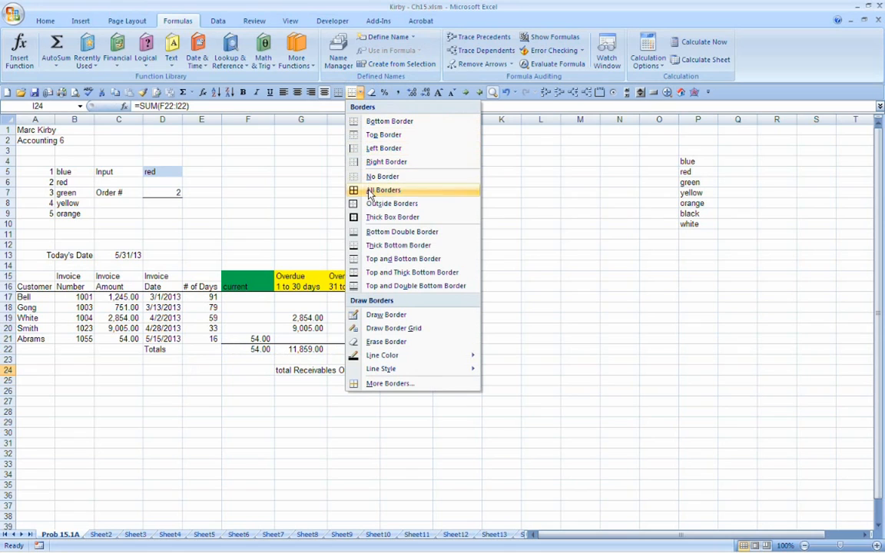
pyautogui.click(369, 231)
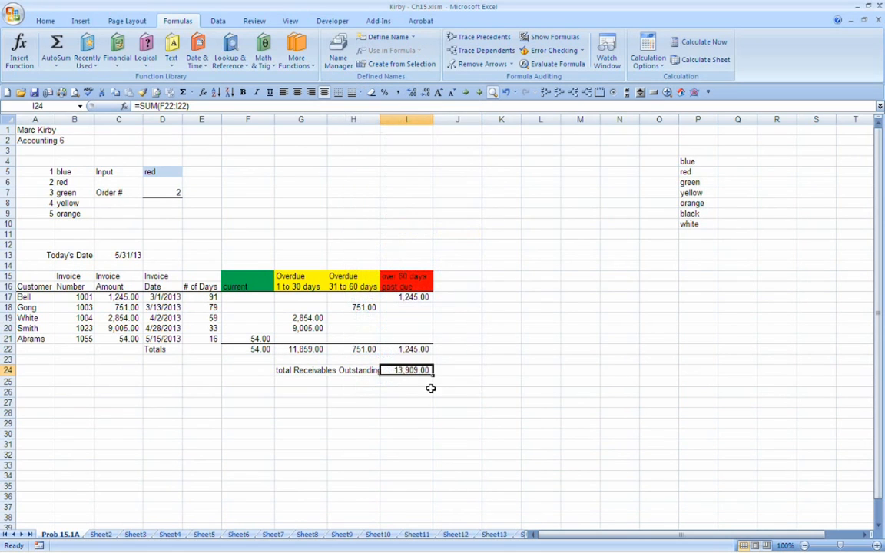
# Step: Widen column H slightly so the total Receivables Outstanding label fits in full
pyautogui.click(455, 413)
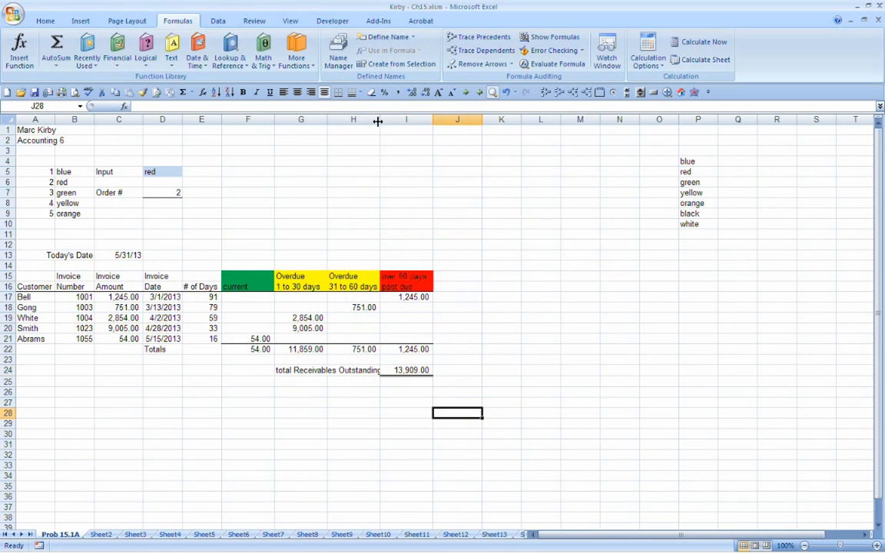
pyautogui.moveTo(378, 120); pyautogui.dragTo(384, 120)
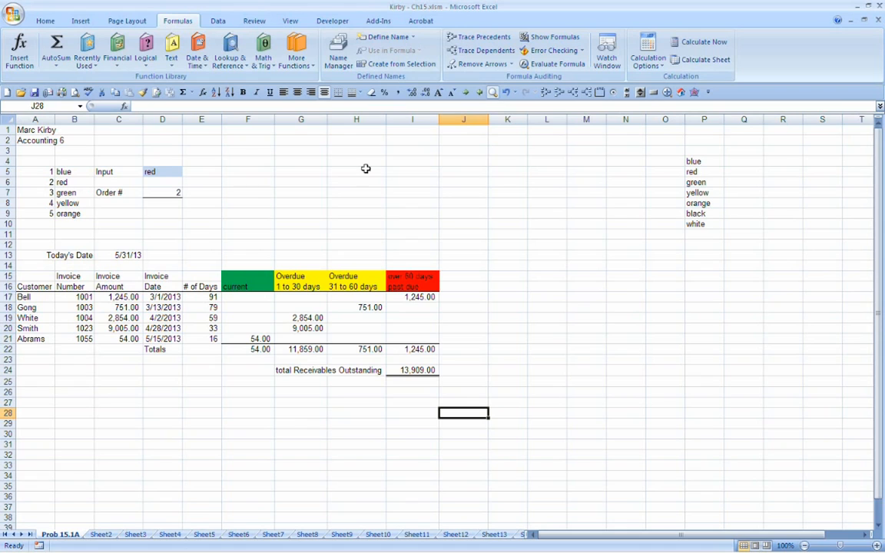
# Step: Check the invoice amount formulas placed in the aging columns at F21, G19, G20, H18 and I17
pyautogui.click(252, 340)
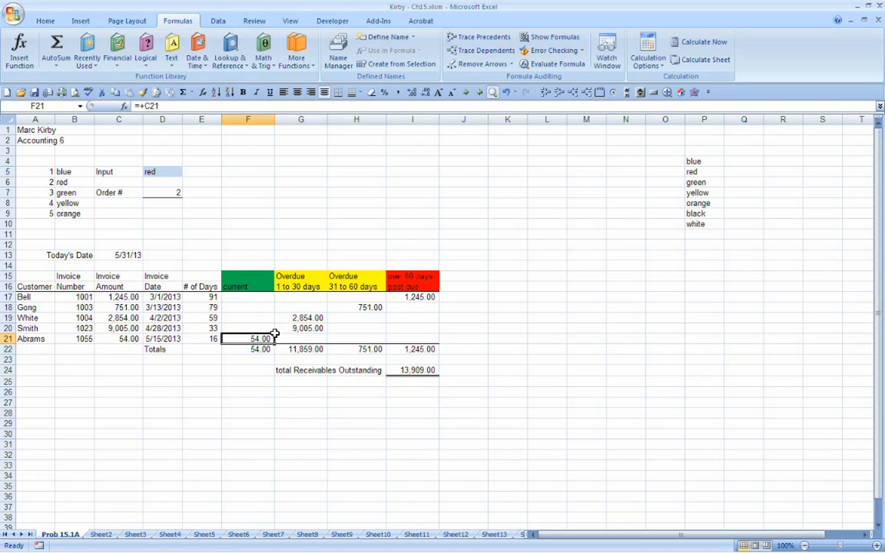
pyautogui.click(292, 318)
pyautogui.click(295, 327)
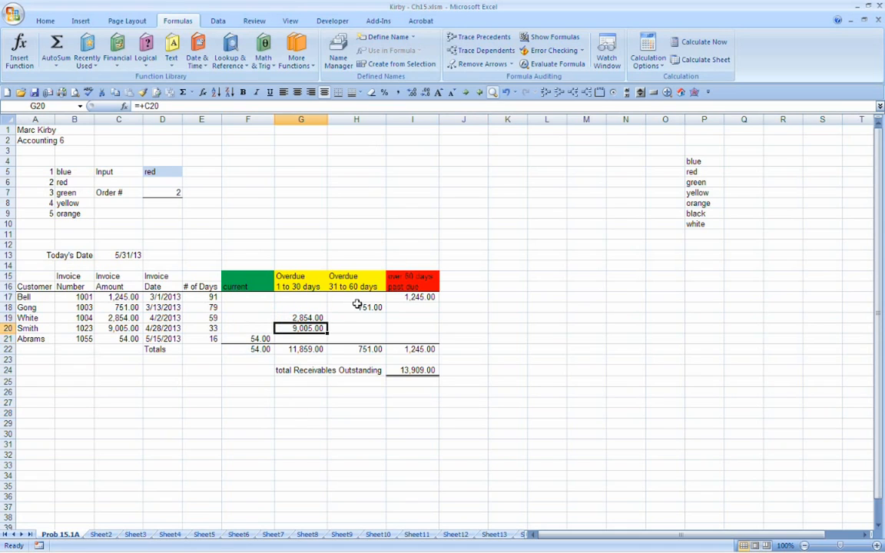
pyautogui.click(359, 307)
pyautogui.click(399, 298)
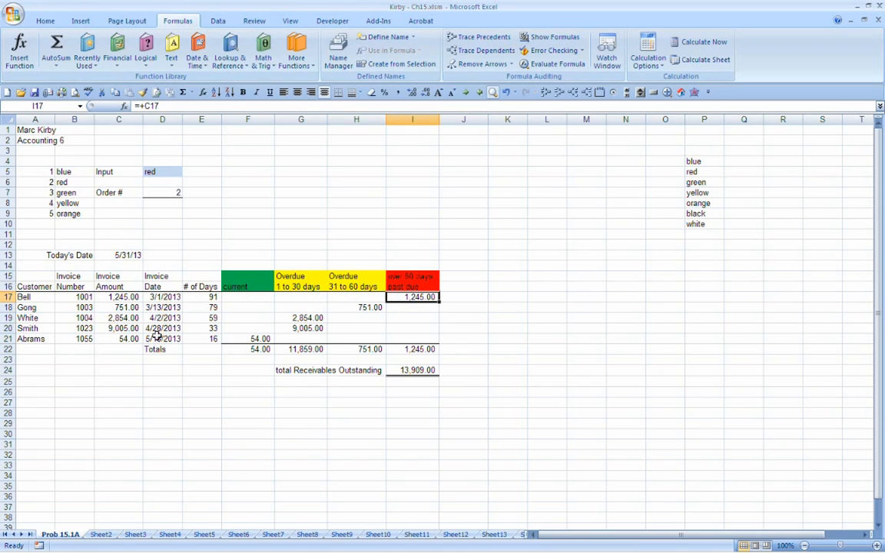
# Step: Change Today's Date in C13 to 6/30/13
pyautogui.click(120, 254)
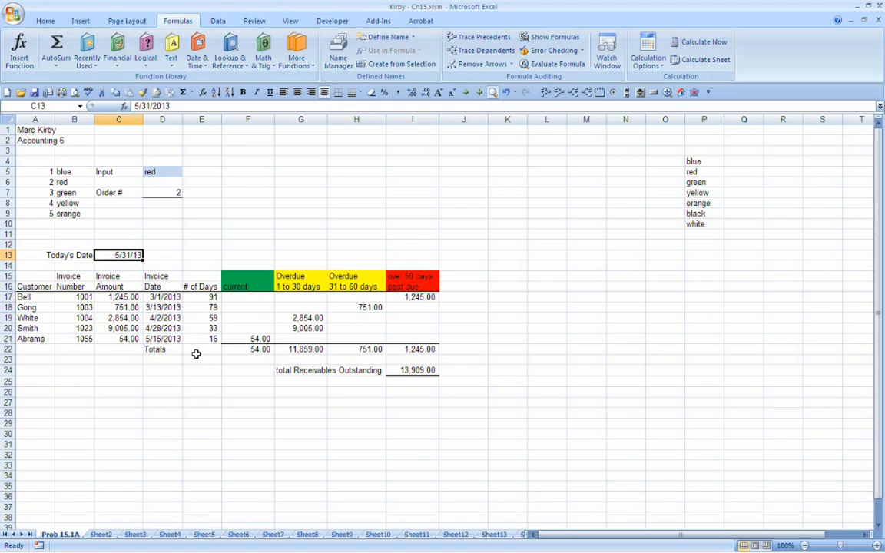
pyautogui.write('6/30/13')
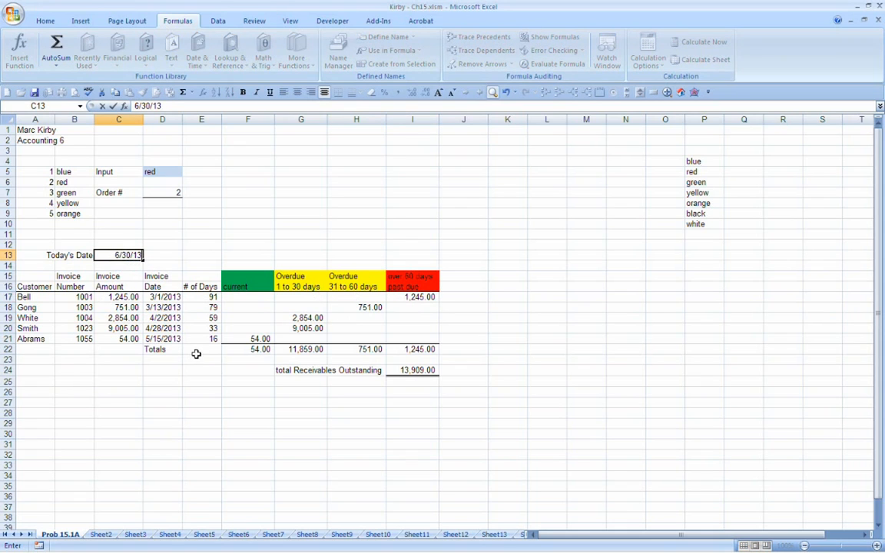
pyautogui.press('Return')
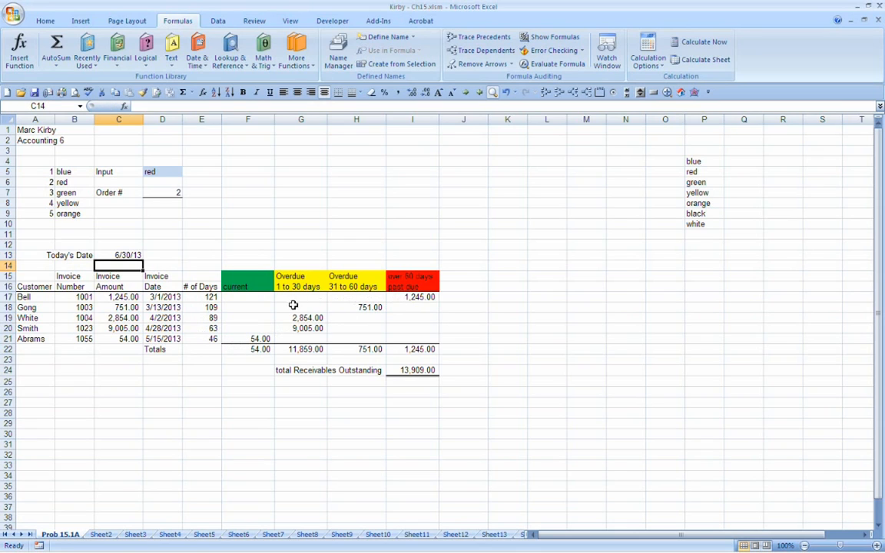
# Step: Compare the aging column placement of the invoices in rows 18 to 21 with their number of days
pyautogui.click(350, 309)
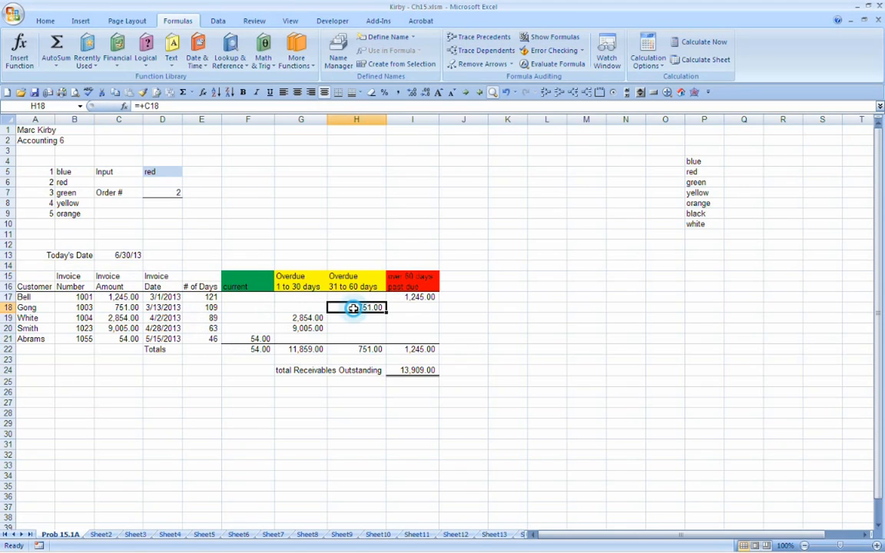
pyautogui.click(415, 310)
pyautogui.click(301, 320)
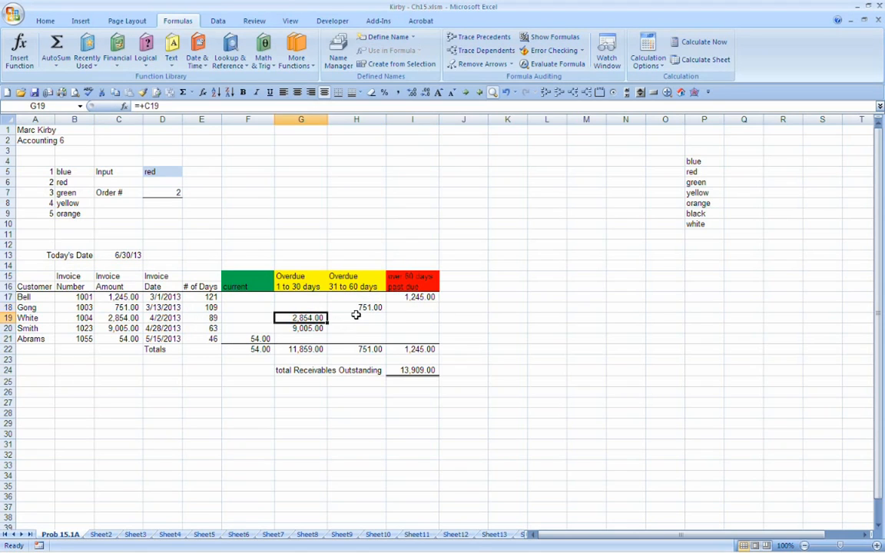
pyautogui.click(355, 317)
pyautogui.click(314, 328)
pyautogui.click(343, 329)
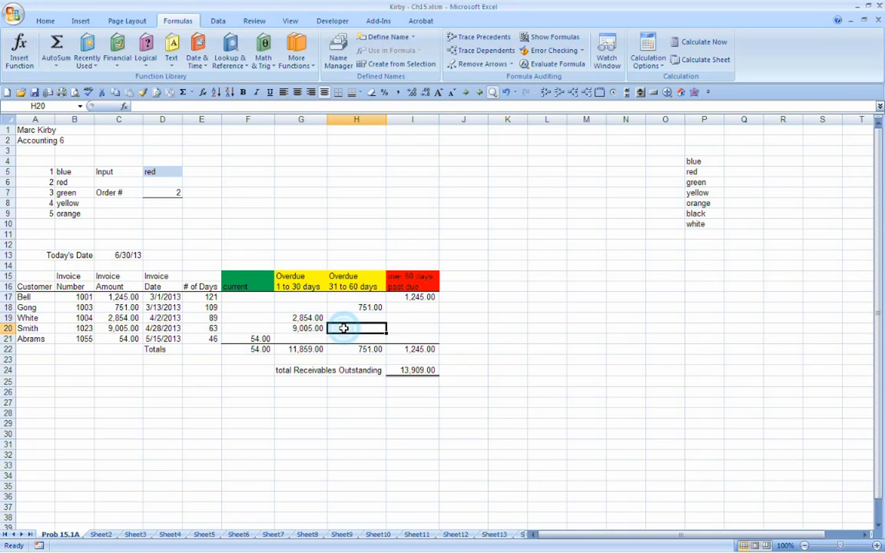
pyautogui.click(259, 339)
pyautogui.click(284, 339)
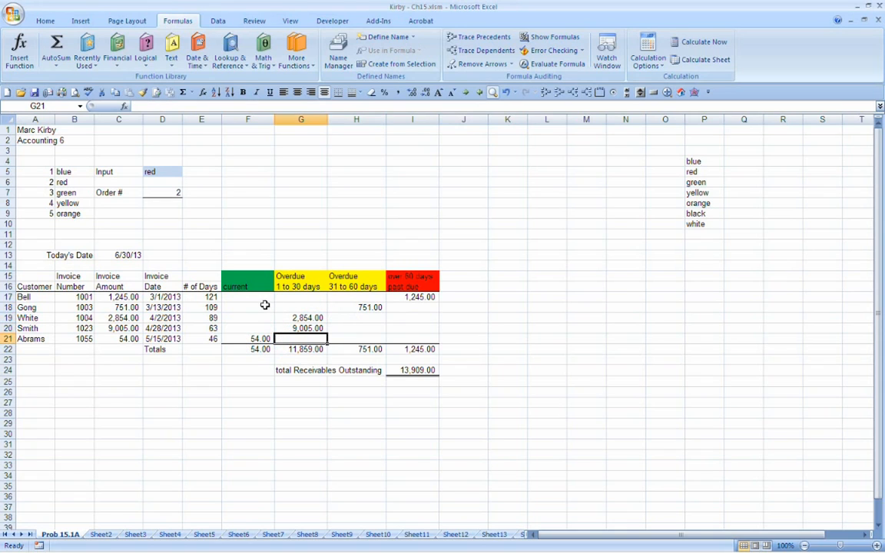
pyautogui.moveTo(250, 297); pyautogui.dragTo(241, 338)
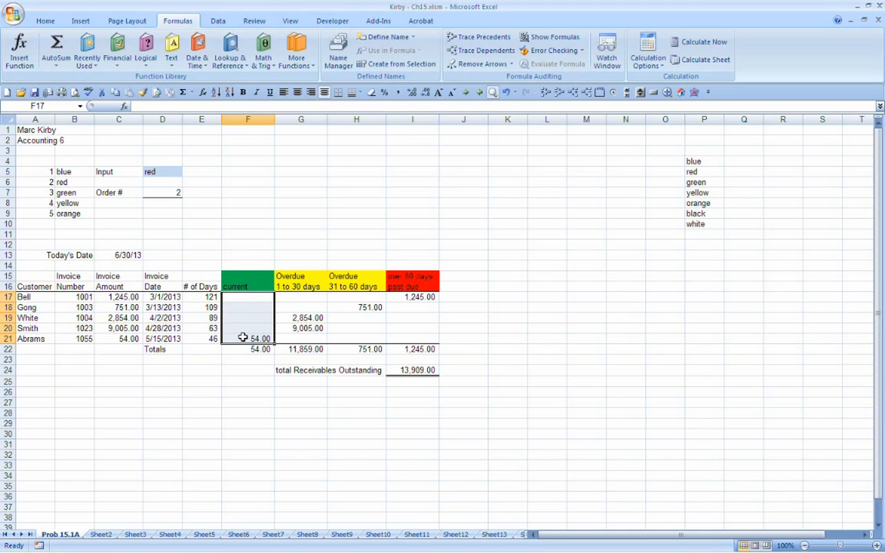
# Step: Shade the Today's Date cell C13 light blue as an input cell, matching D5
pyautogui.click(117, 254)
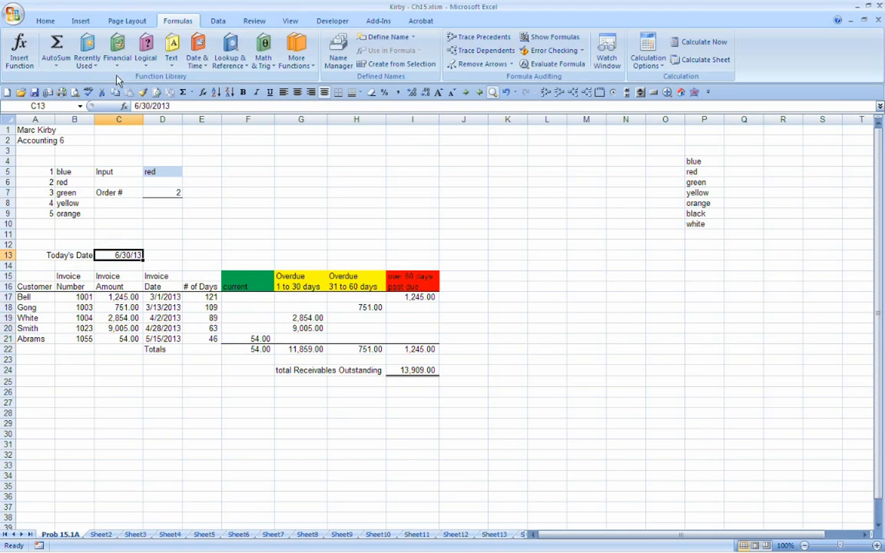
pyautogui.click(45, 20)
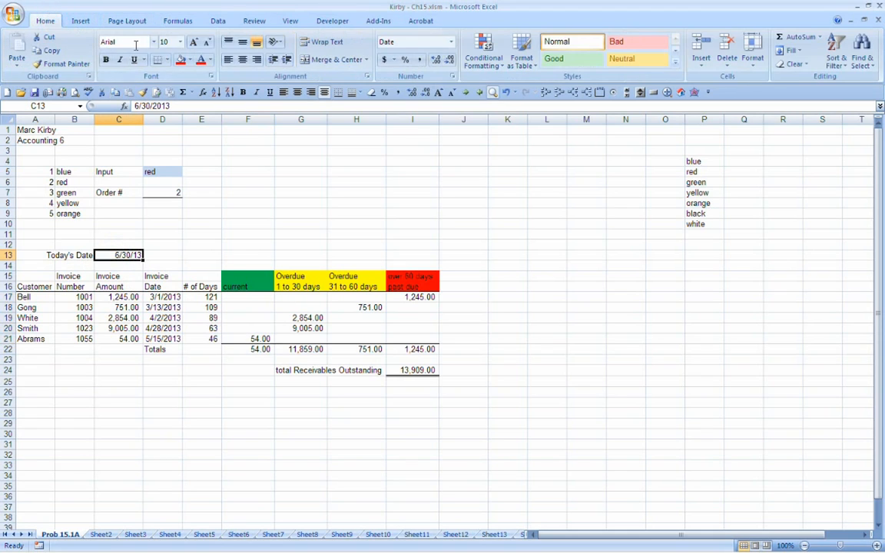
pyautogui.click(189, 60)
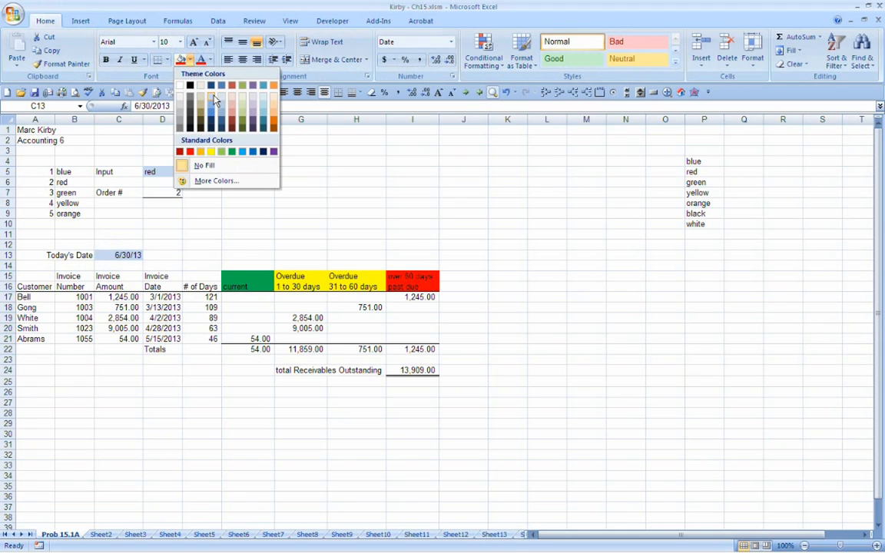
pyautogui.click(214, 99)
pyautogui.click(195, 221)
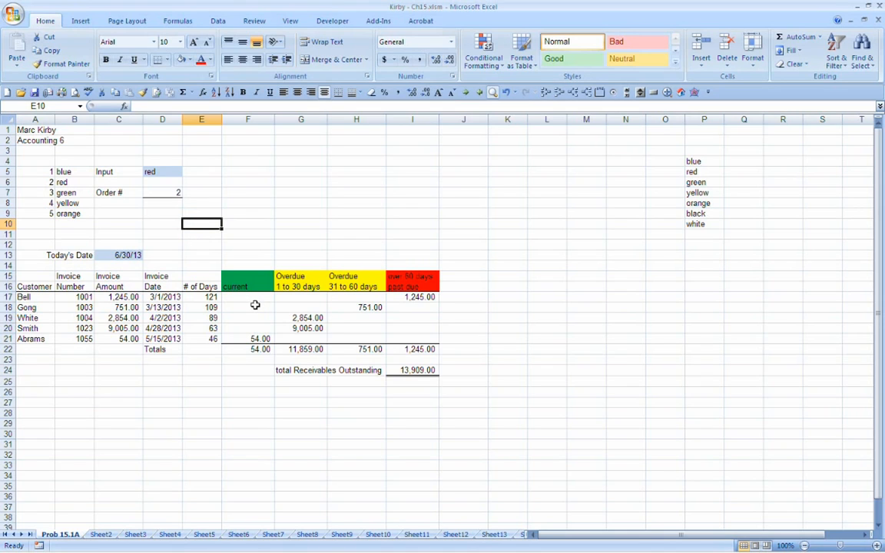
# Step: Enter 30 in F14 above the current column and format it in comma style without decimals
pyautogui.click(266, 265)
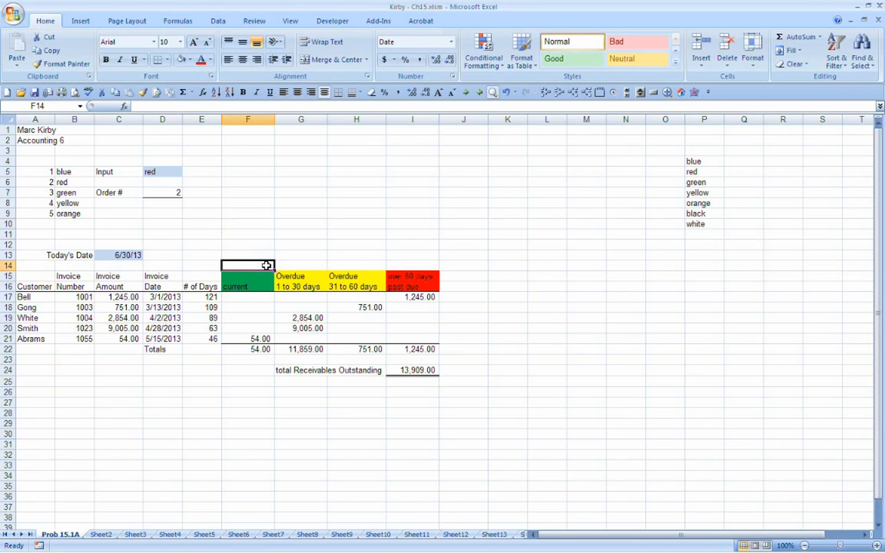
pyautogui.write('30')
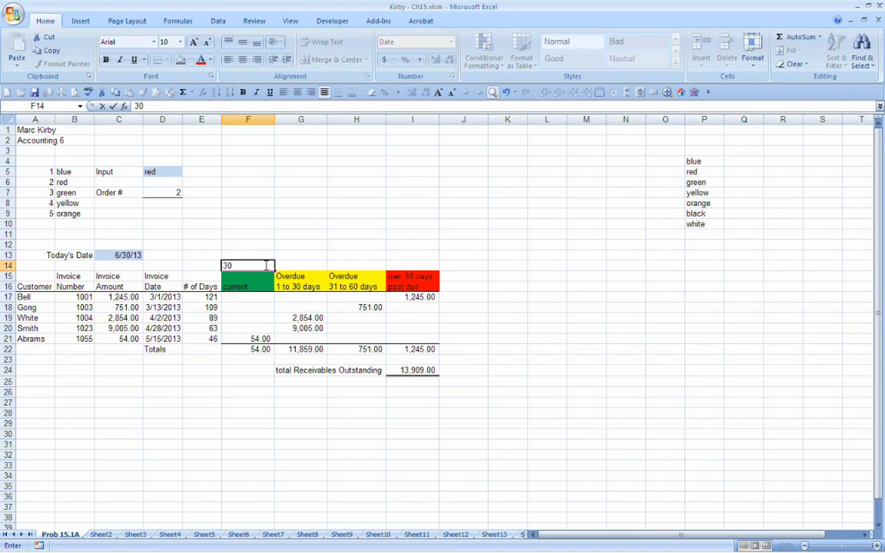
pyautogui.press('Tab')
pyautogui.click(266, 265)
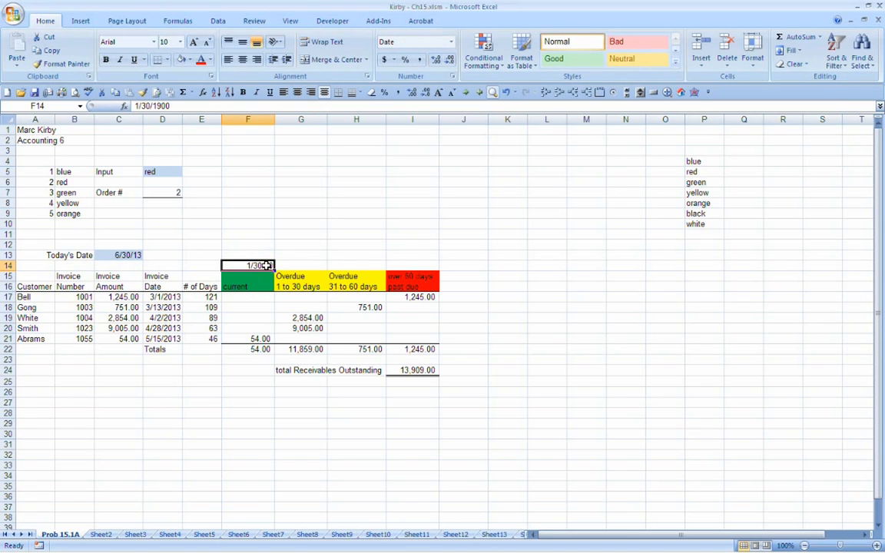
pyautogui.click(397, 93)
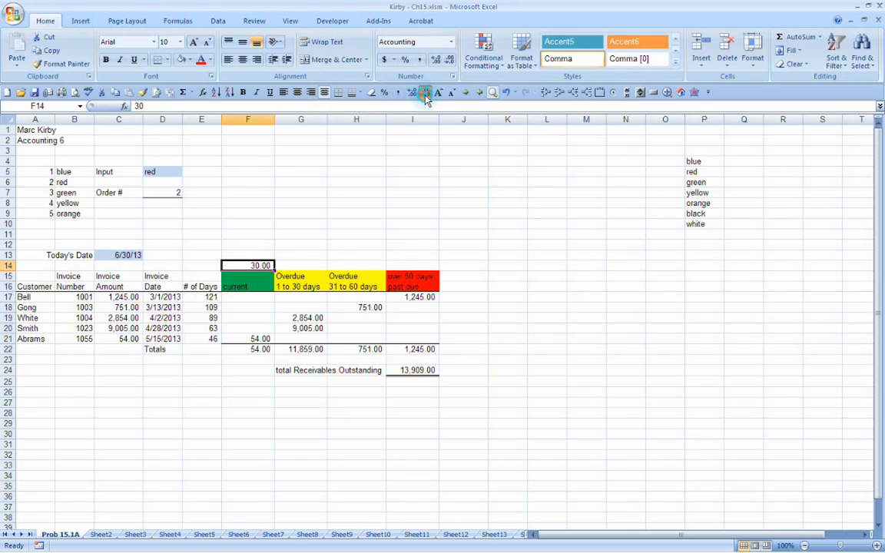
pyautogui.click(424, 93)
pyautogui.click(425, 93)
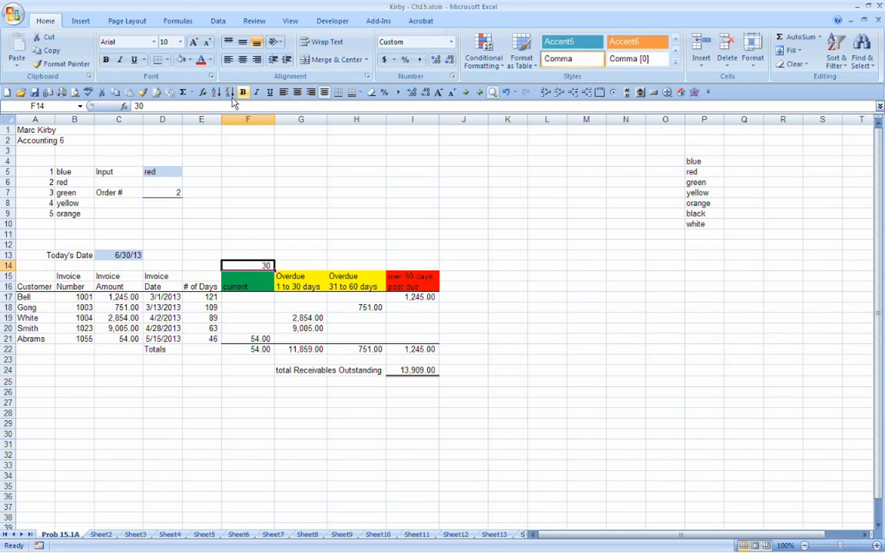
# Step: Copy the number format of F14 to G14:I14 with Format Painter
pyautogui.click(143, 92)
pyautogui.moveTo(287, 265); pyautogui.dragTo(401, 265)
pyautogui.click(309, 265)
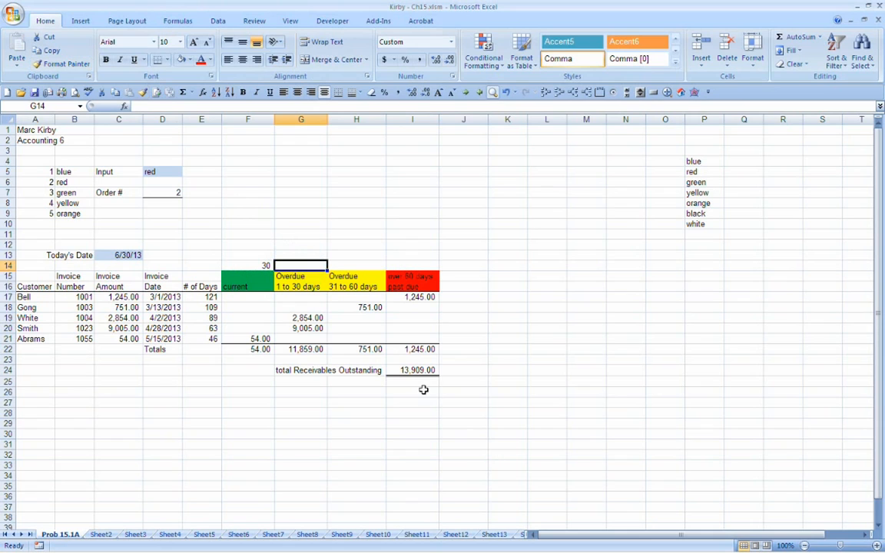
# Step: Enter the day limits 60 in G14, 90 in H14 and 90 in I14 above the overdue columns
pyautogui.write('60')
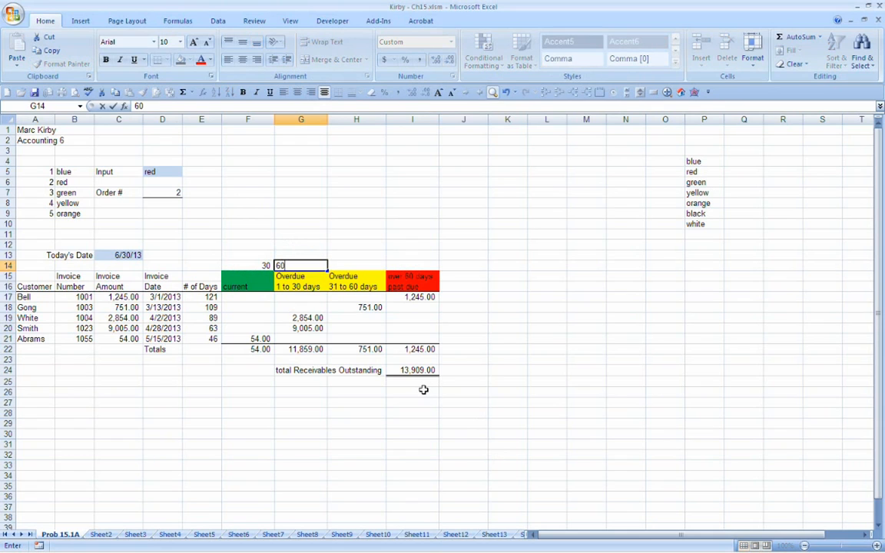
pyautogui.press('Tab')
pyautogui.write('90')
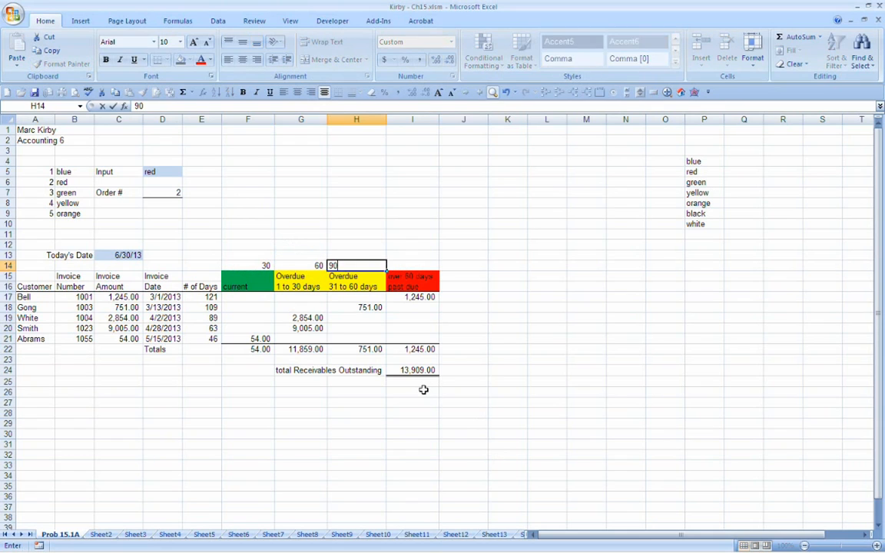
pyautogui.press('Tab')
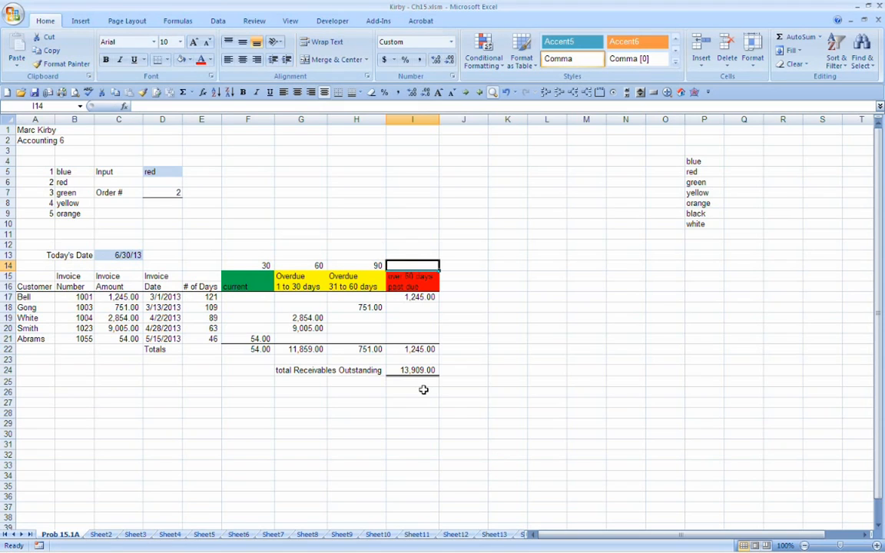
pyautogui.write('12')
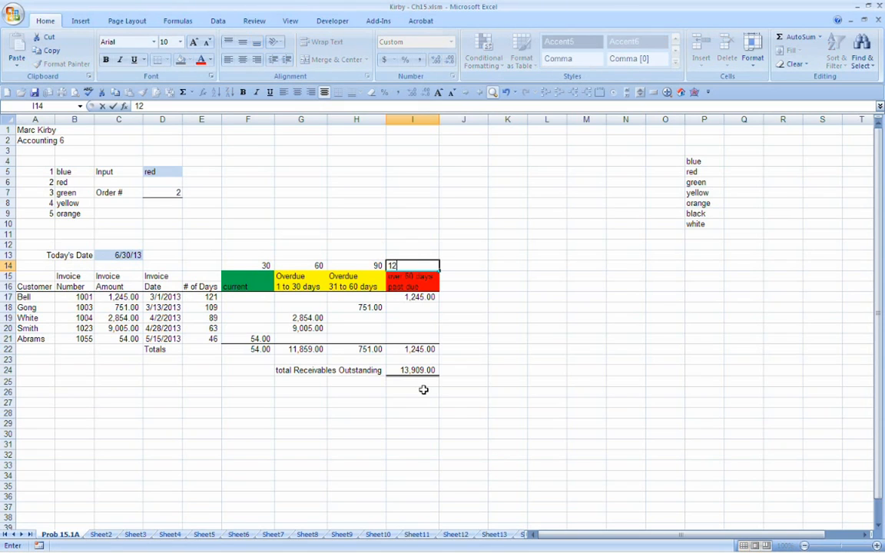
pyautogui.press('BackSpace')
pyautogui.press('BackSpace')
pyautogui.write('90')
pyautogui.press('Return')
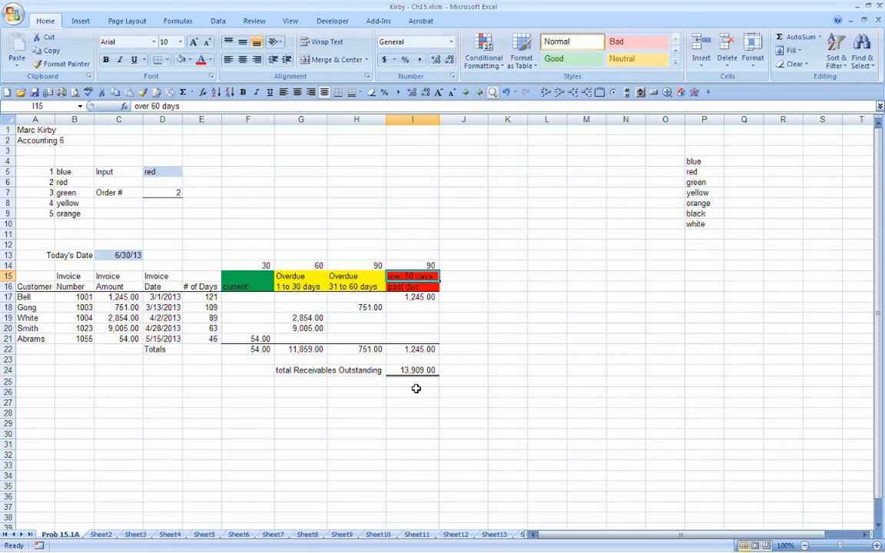
# Step: Shade the day limits in F14:I14 with the same light blue input fill
pyautogui.moveTo(248, 265); pyautogui.dragTo(412, 265)
pyautogui.click(182, 59)
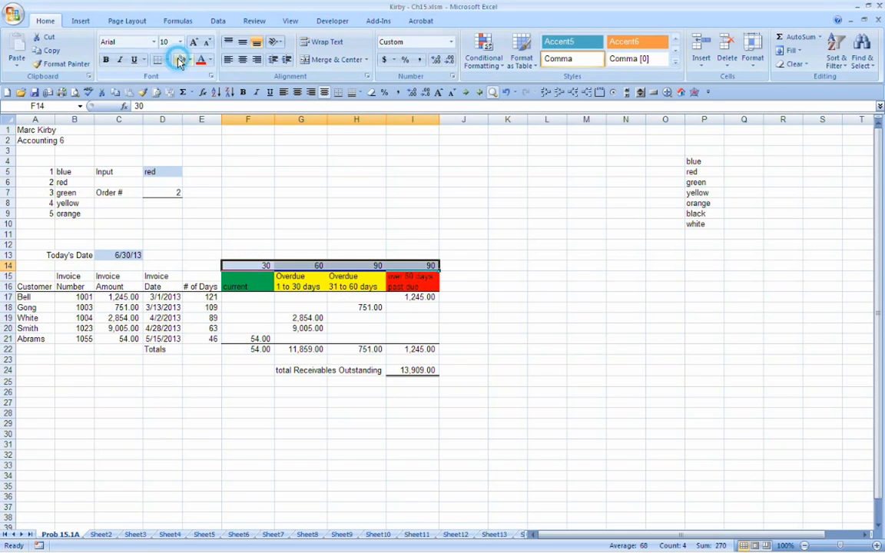
# Step: Enter the formula =IF(E17<F14,+C17,) in F17 so the first invoice amount is tested against the current day limit
pyautogui.click(238, 297)
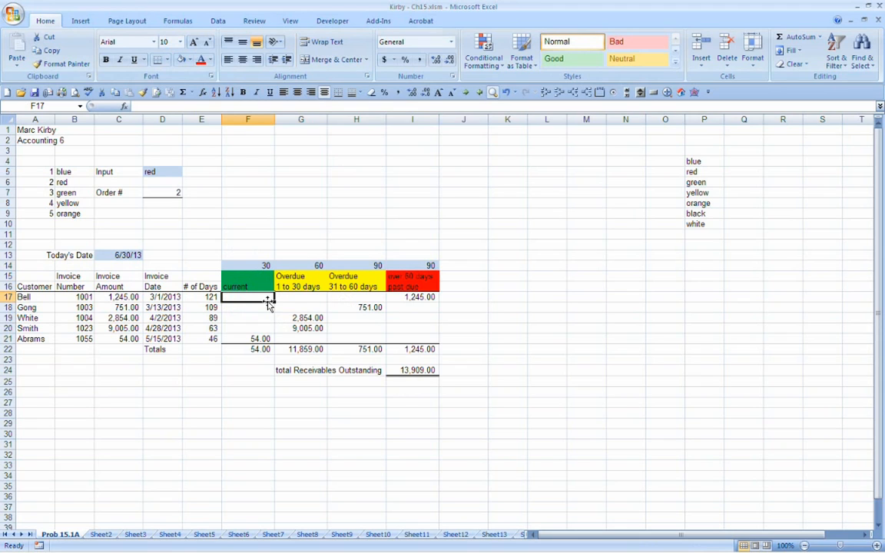
pyautogui.write('=')
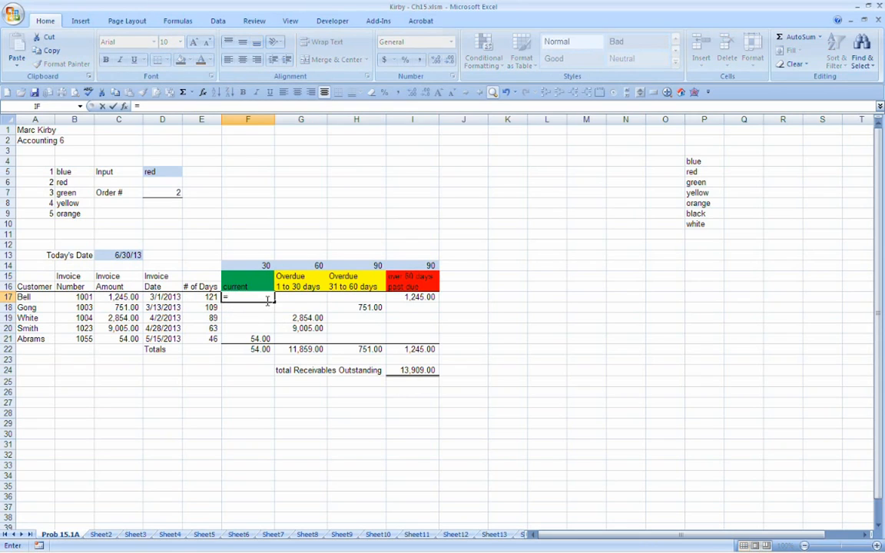
pyautogui.write('if')
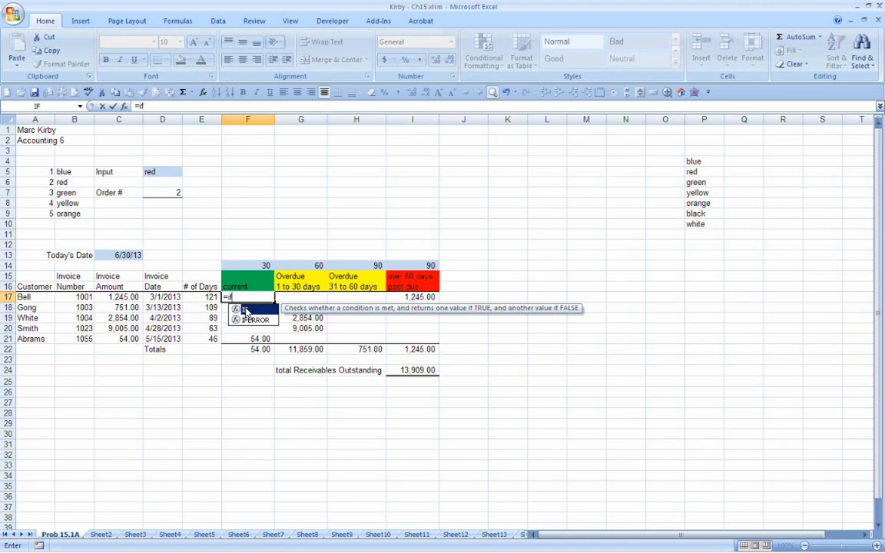
pyautogui.write('(')
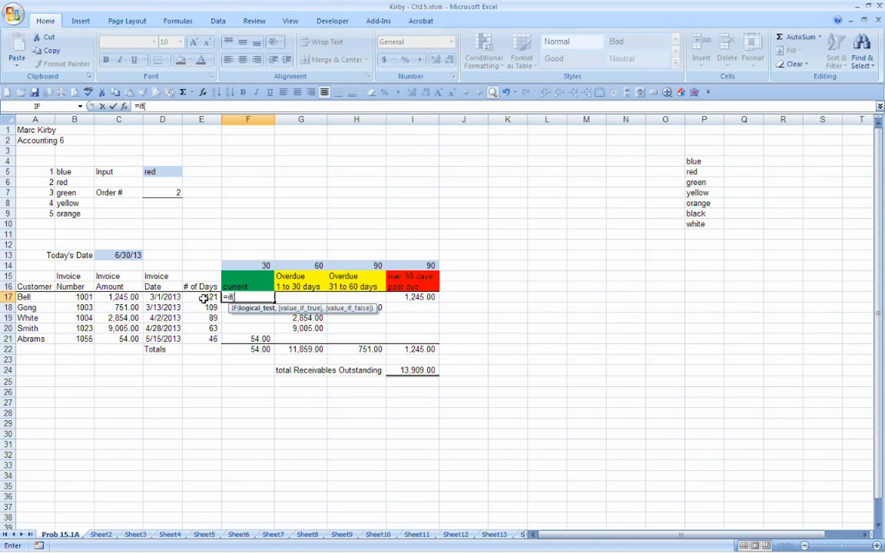
pyautogui.click(203, 297)
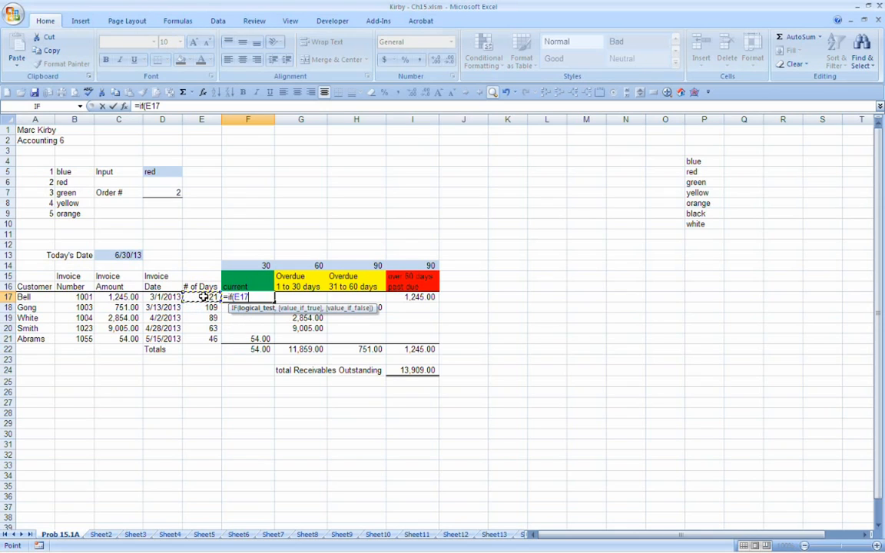
pyautogui.write('<')
pyautogui.click(263, 265)
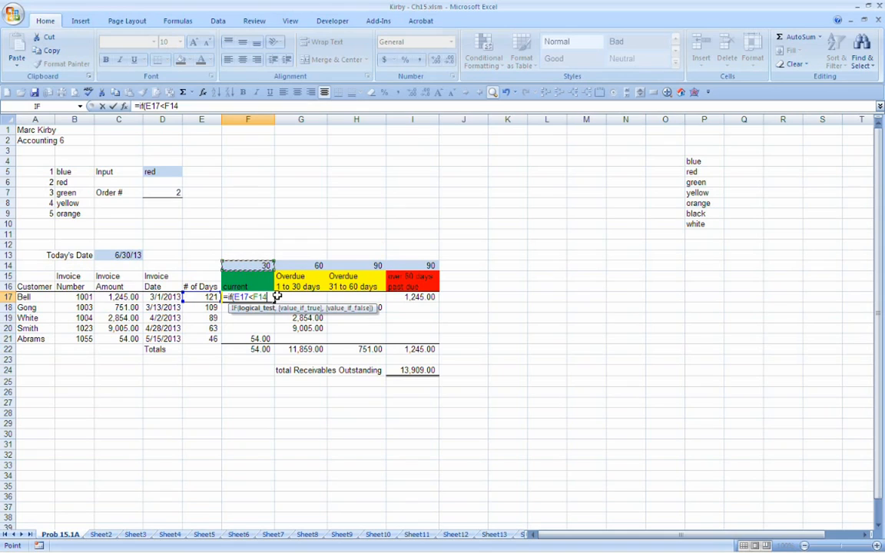
pyautogui.write(',')
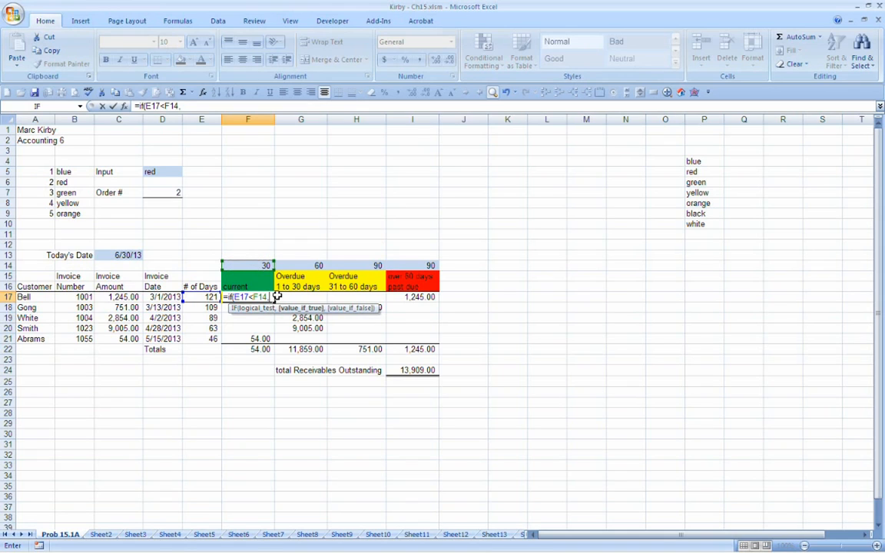
pyautogui.write('+')
pyautogui.click(120, 297)
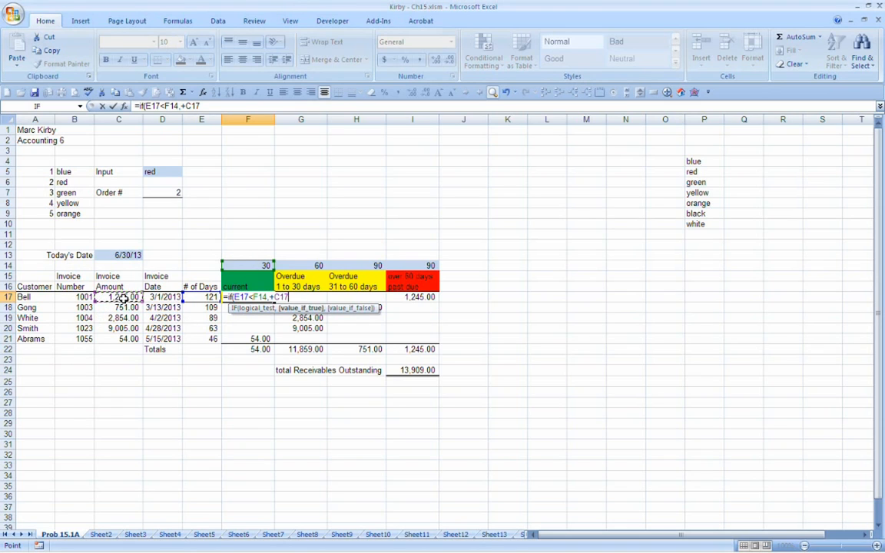
pyautogui.write(',')
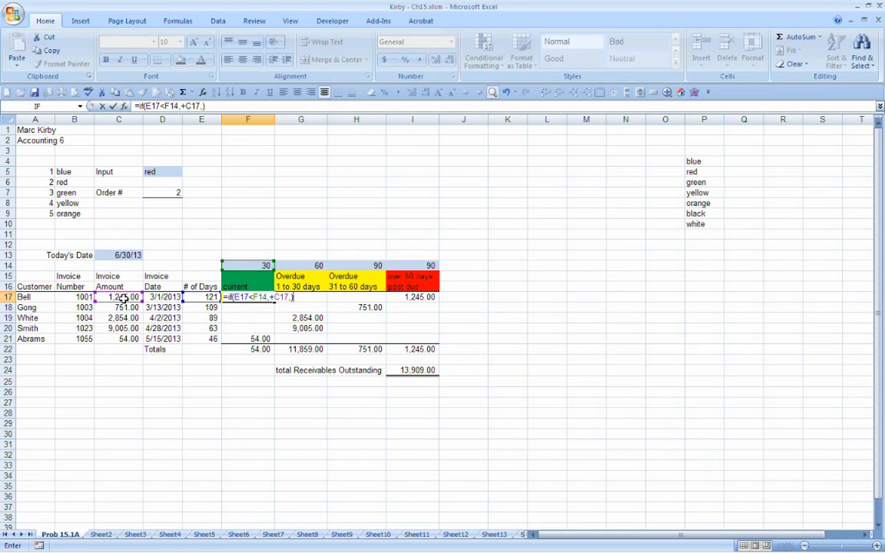
pyautogui.press('Return')
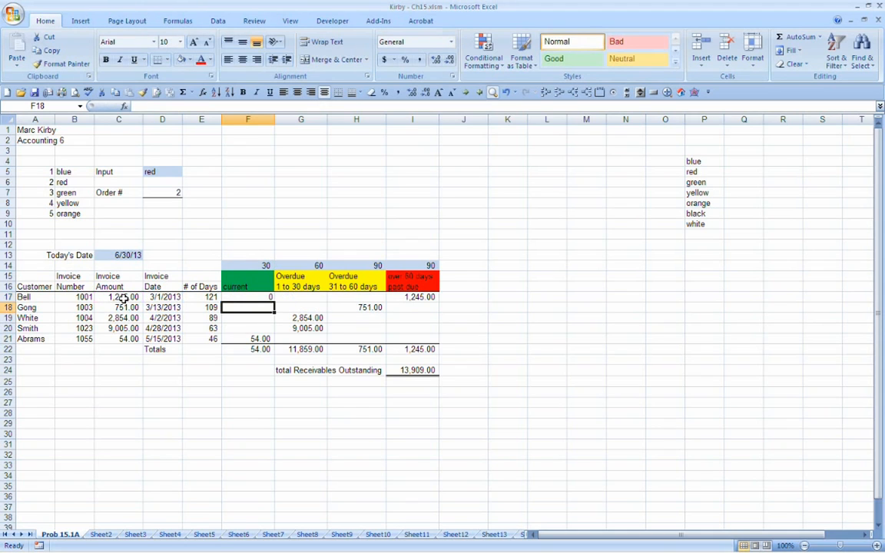
# Step: Copy the F17 formula down to F19 and examine the cell references in the copies in F18 and F19
pyautogui.press('Up')
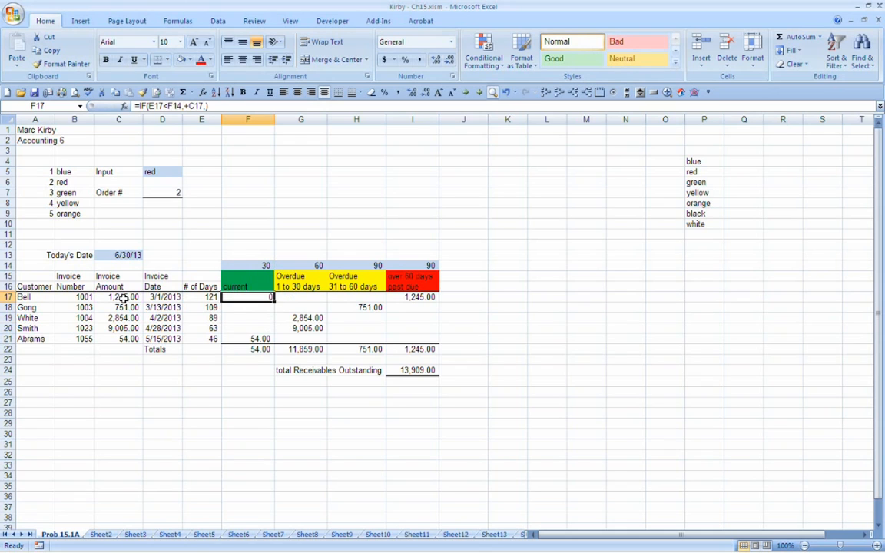
pyautogui.moveTo(275, 303); pyautogui.dragTo(270, 318)
pyautogui.click(257, 310)
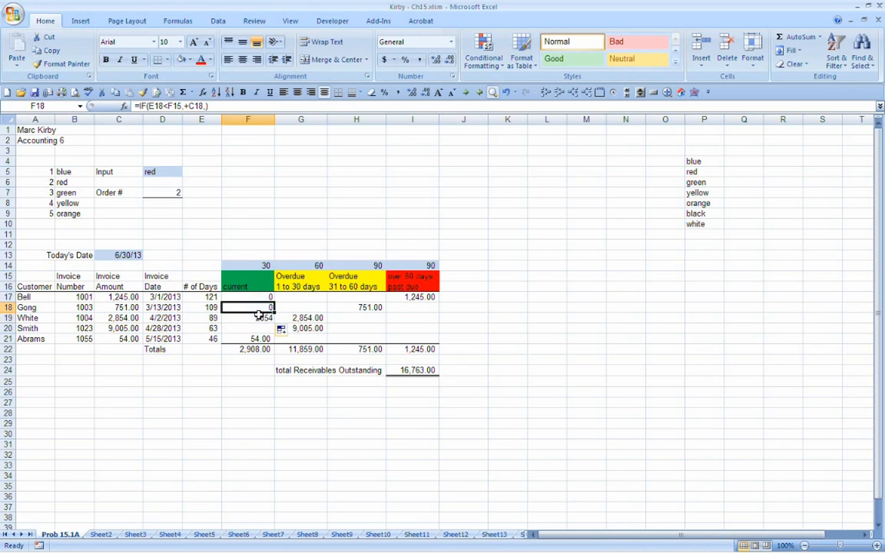
pyautogui.click(259, 317)
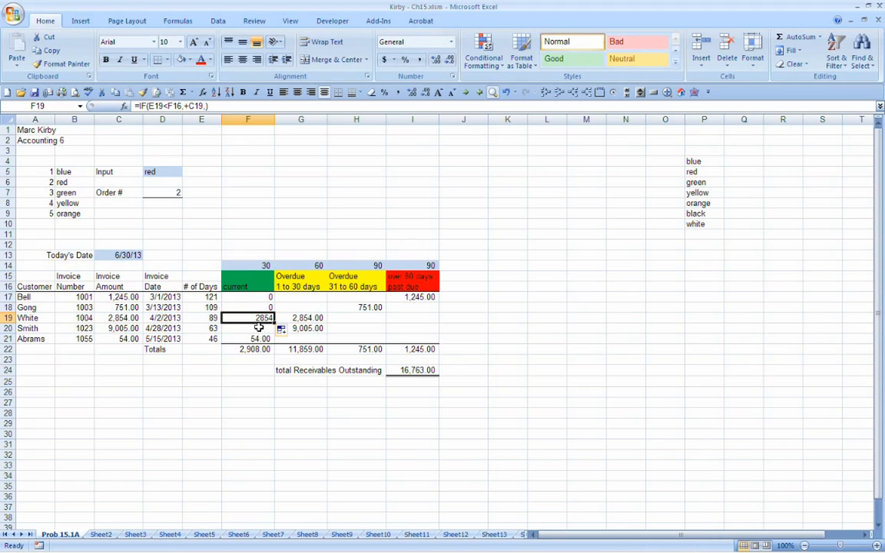
pyautogui.click(132, 319)
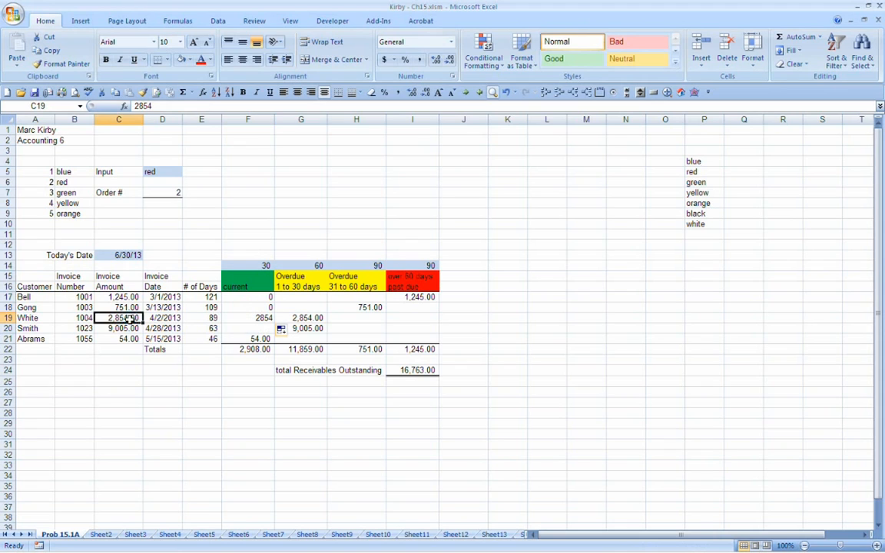
pyautogui.click(187, 321)
pyautogui.click(245, 318)
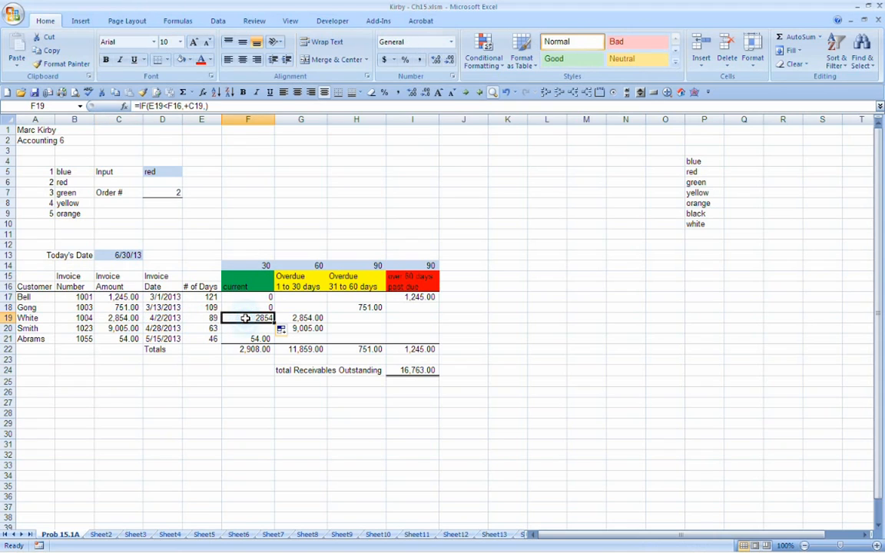
pyautogui.press('F2')
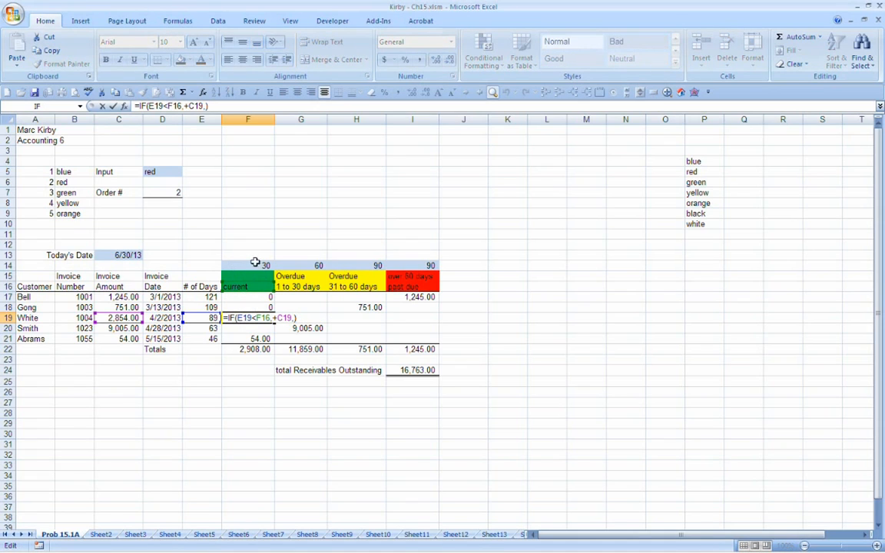
pyautogui.press('Return')
pyautogui.click(259, 307)
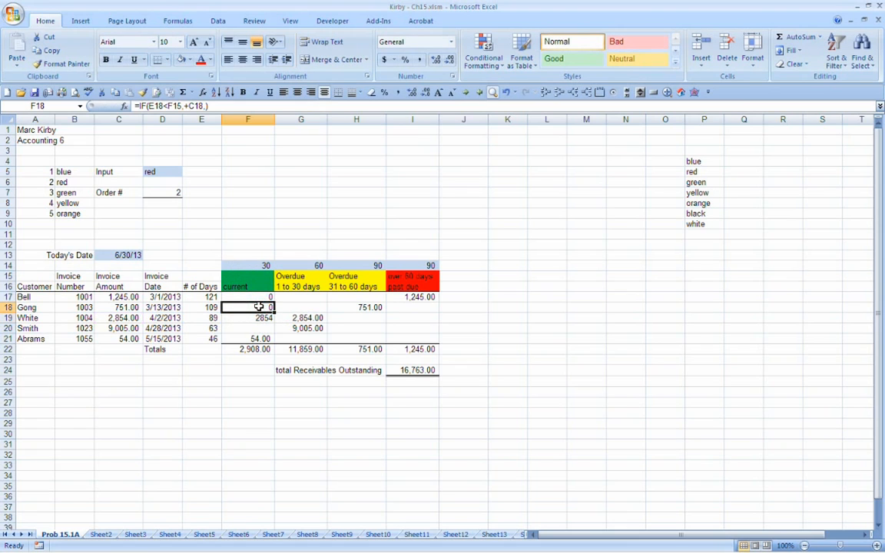
# Step: Lock the row of the day limit reference in the F17 formula as F$14
pyautogui.click(241, 296)
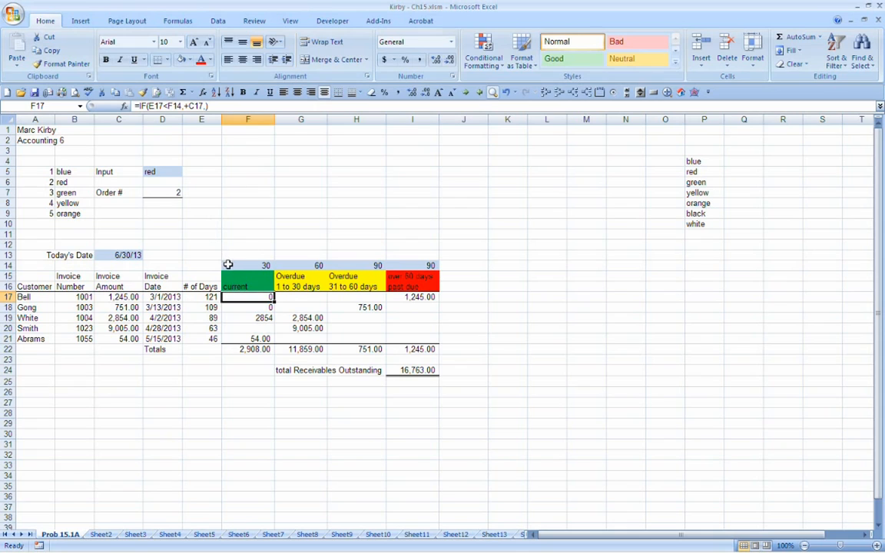
pyautogui.press('F2')
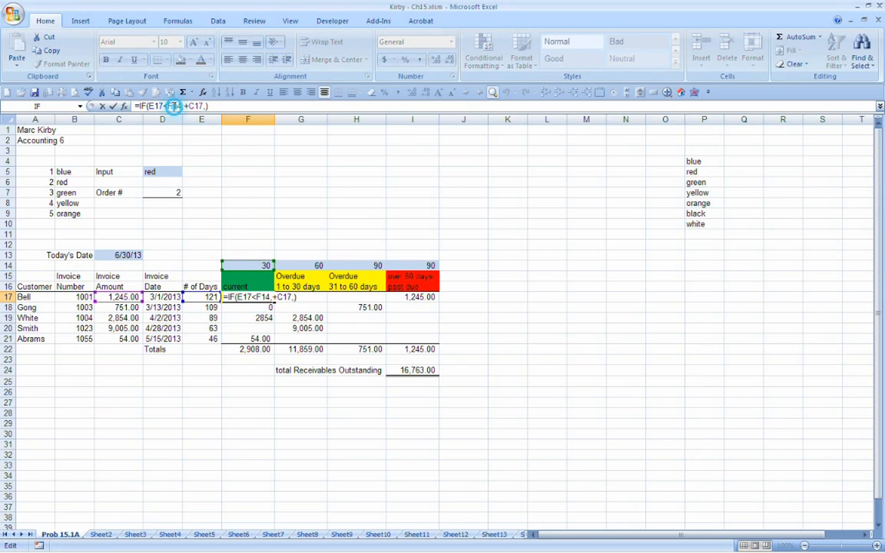
pyautogui.click(175, 106)
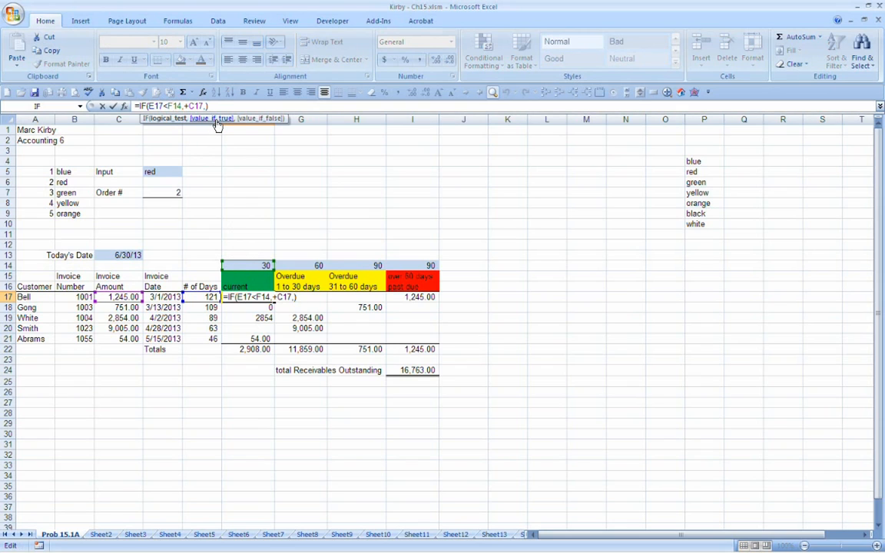
pyautogui.write('$')
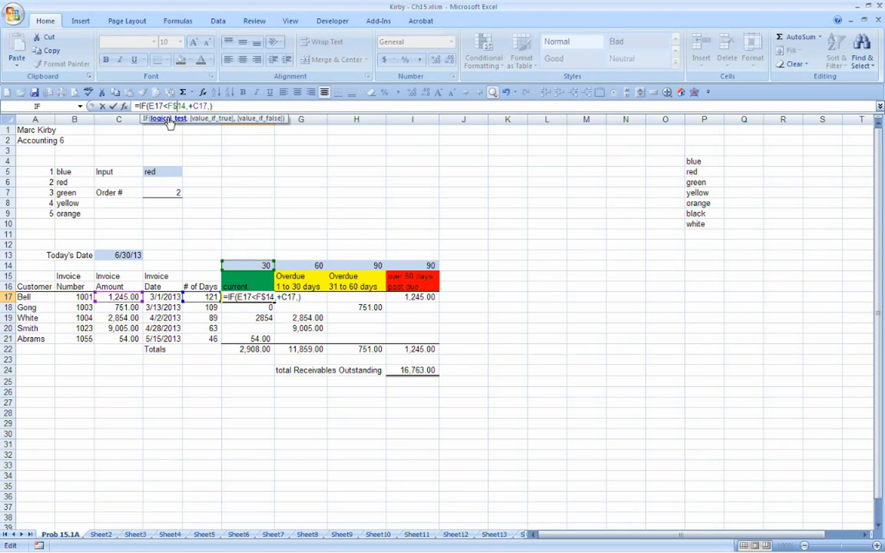
pyautogui.press('Return')
# Step: Copy the F17 formula down the current column through F21
pyautogui.press('Up')
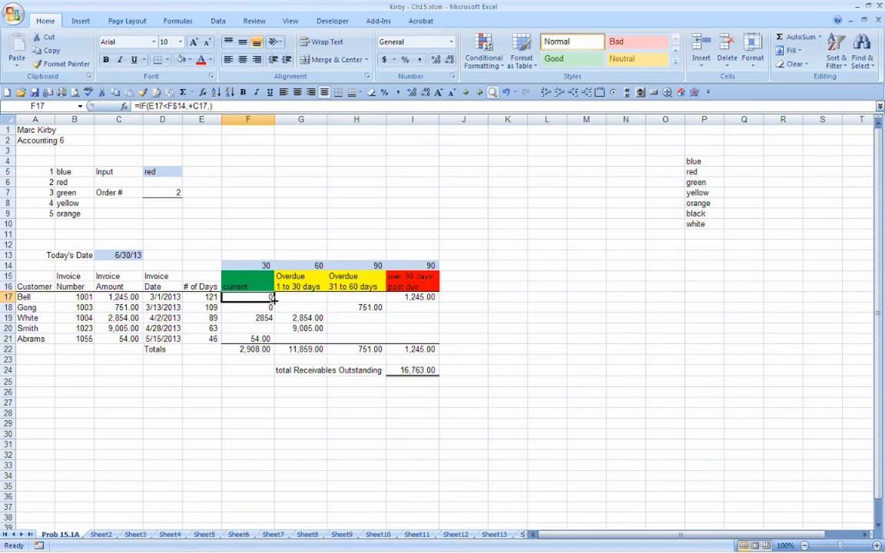
pyautogui.moveTo(274, 302); pyautogui.dragTo(273, 338)
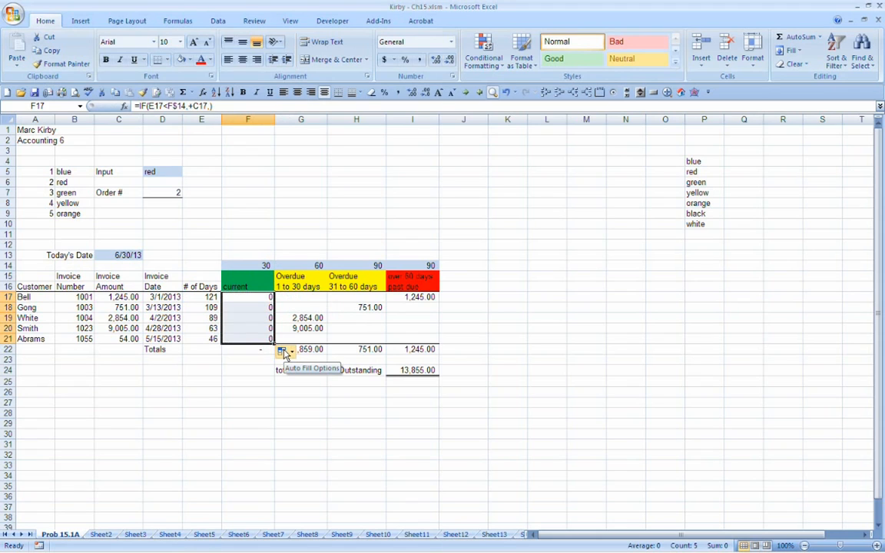
pyautogui.click(339, 95)
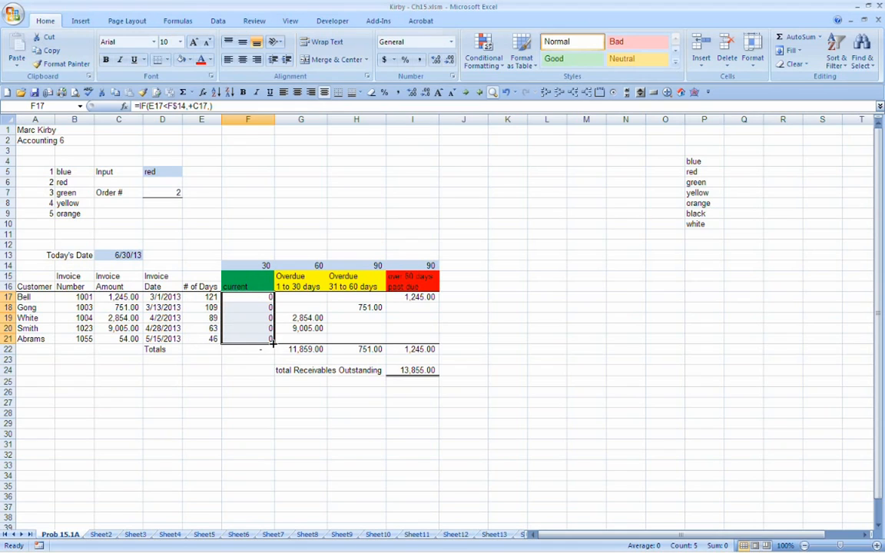
# Step: Copy the formulas in F17:F21 across to G17:G21 and check which cells the G17 formula refers to
pyautogui.moveTo(275, 347); pyautogui.dragTo(312, 340)
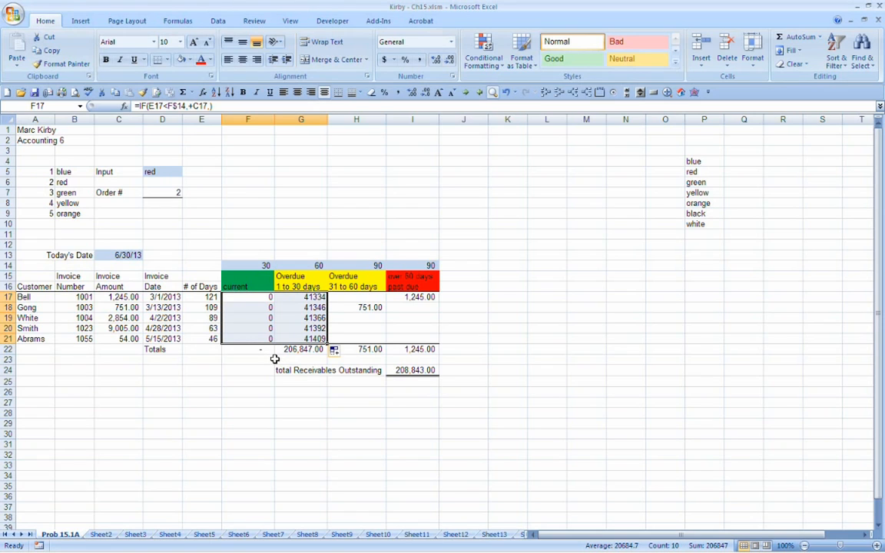
pyautogui.click(299, 297)
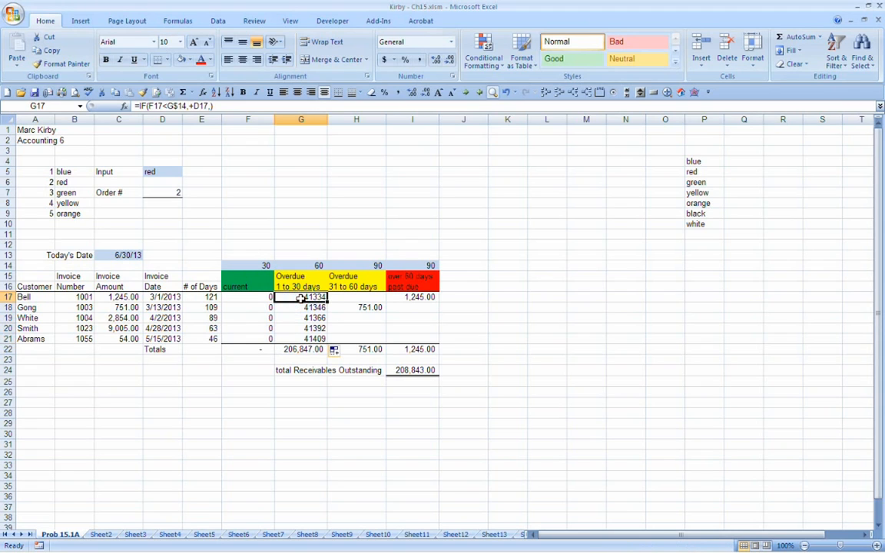
pyautogui.doubleClick(300, 297)
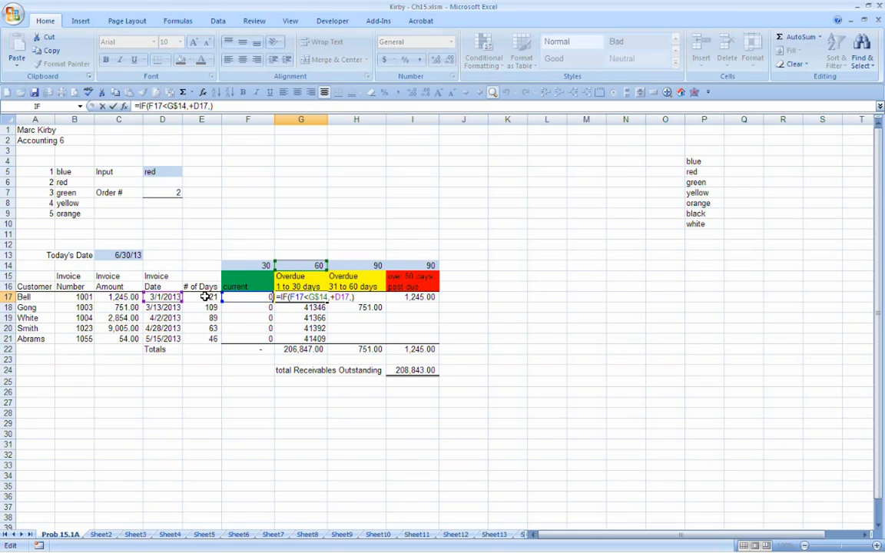
pyautogui.hotkey('ctrl', 'Return')
# Step: Lock the column of the number-of-days reference in the F17 formula as $E17
pyautogui.click(253, 297)
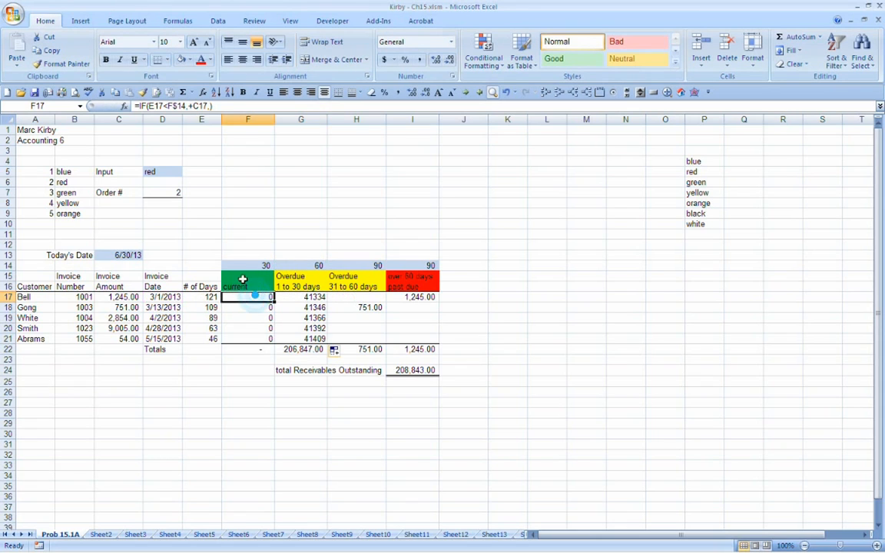
pyautogui.click(148, 106)
pyautogui.write('$')
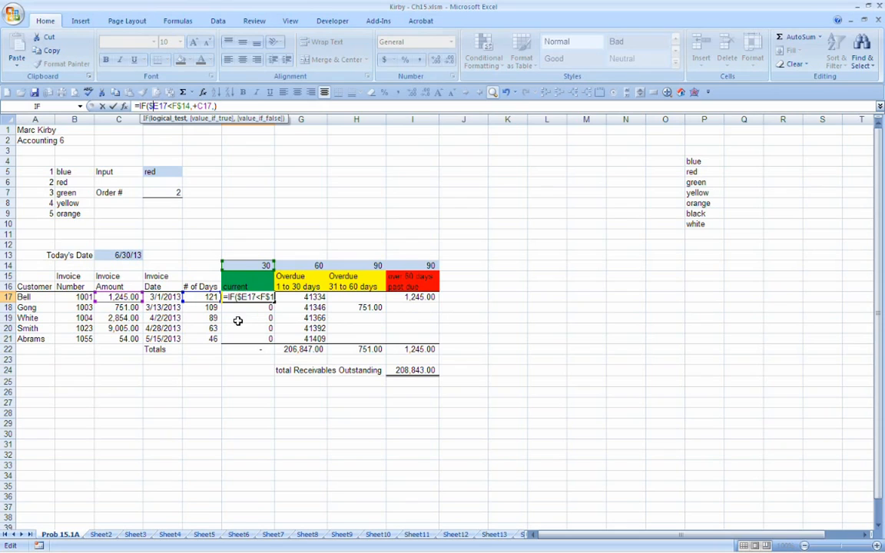
pyautogui.hotkey('ctrl', 'Return')
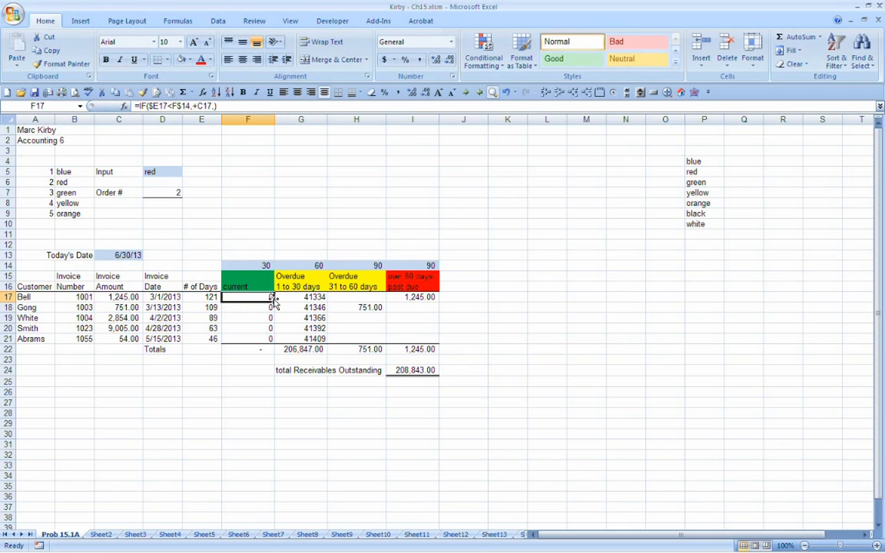
# Step: Copy the F17 formula across to G17 and check the references in the copy
pyautogui.moveTo(275, 299); pyautogui.dragTo(321, 299)
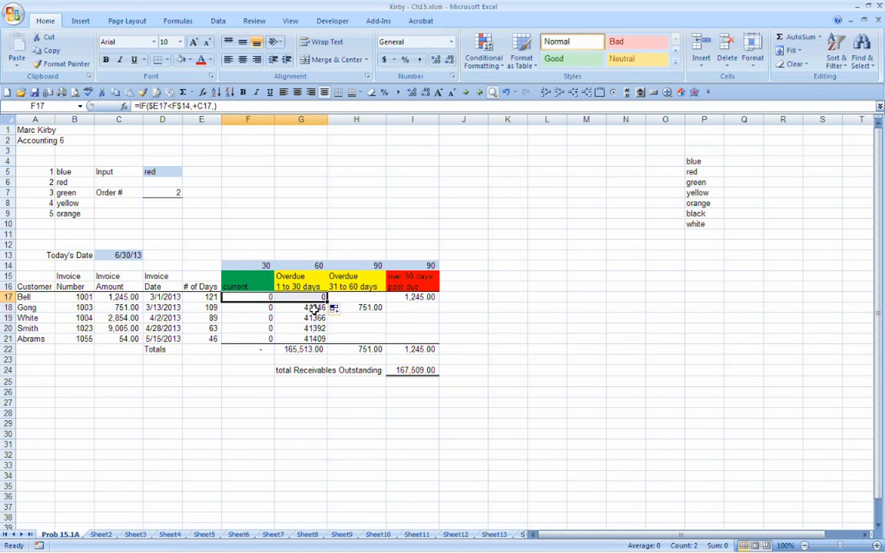
pyautogui.click(307, 296)
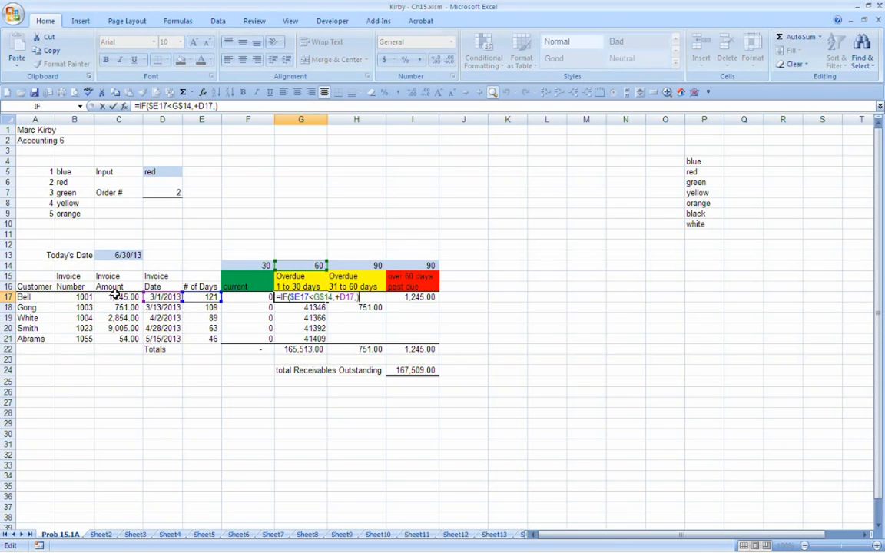
pyautogui.press('Escape')
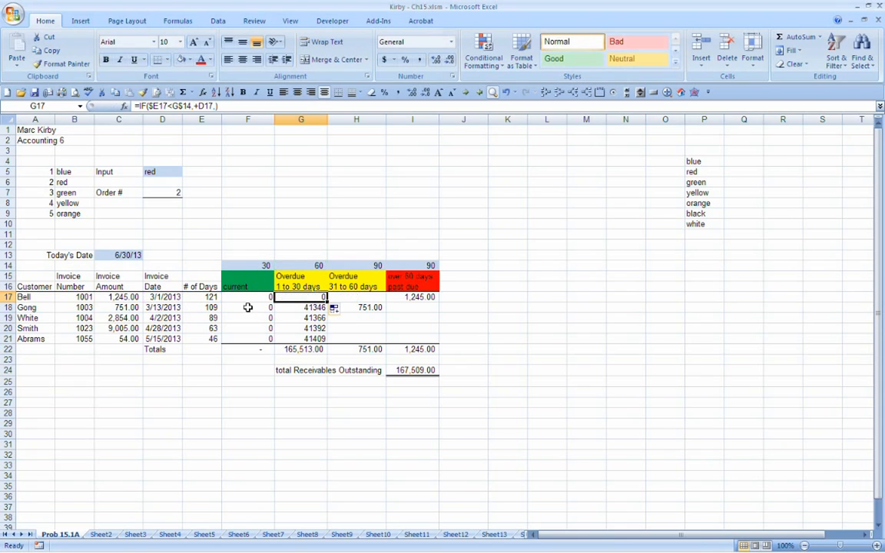
# Step: Lock the column of the invoice amount reference in the F17 formula as $C17
pyautogui.press('Left')
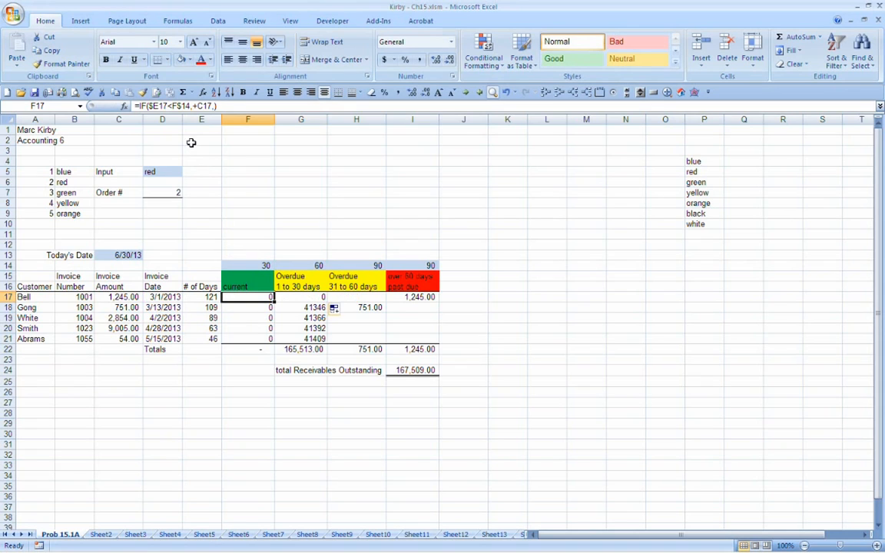
pyautogui.click(200, 106)
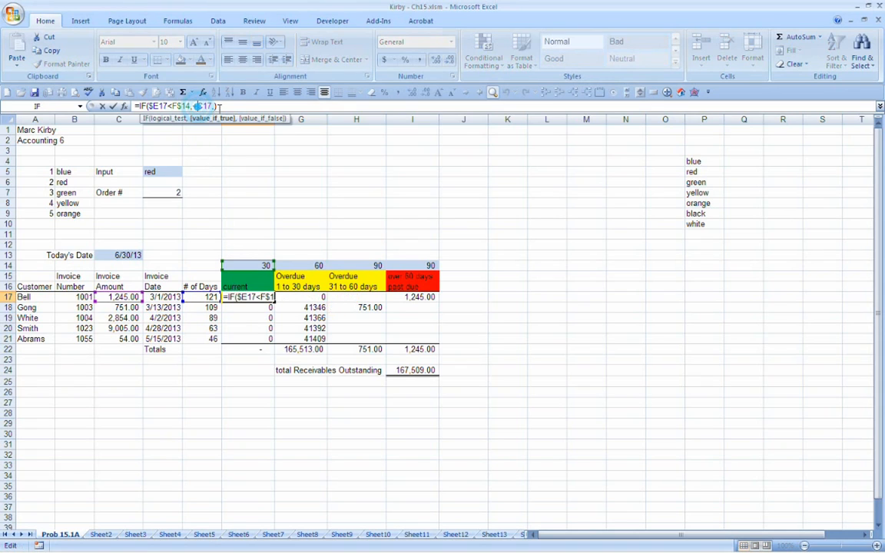
pyautogui.write('$')
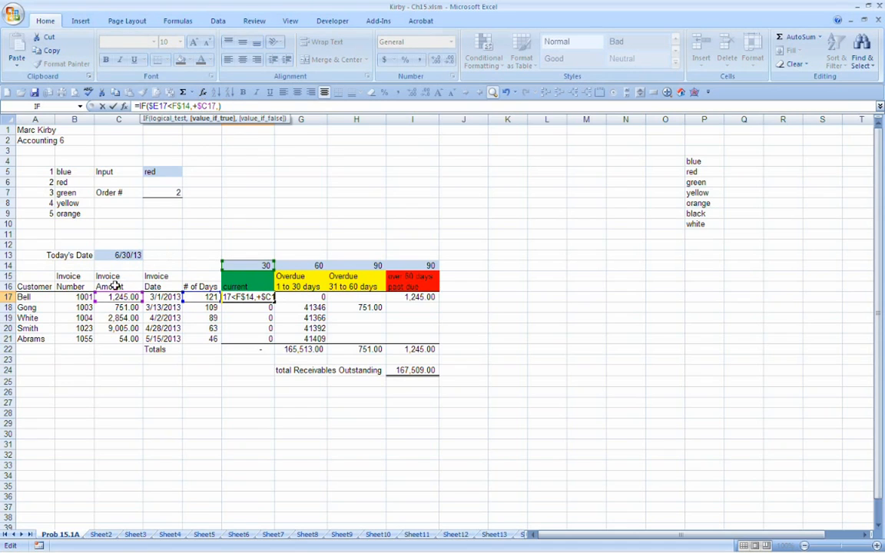
pyautogui.hotkey('shift', 'Return')
pyautogui.press('Return')
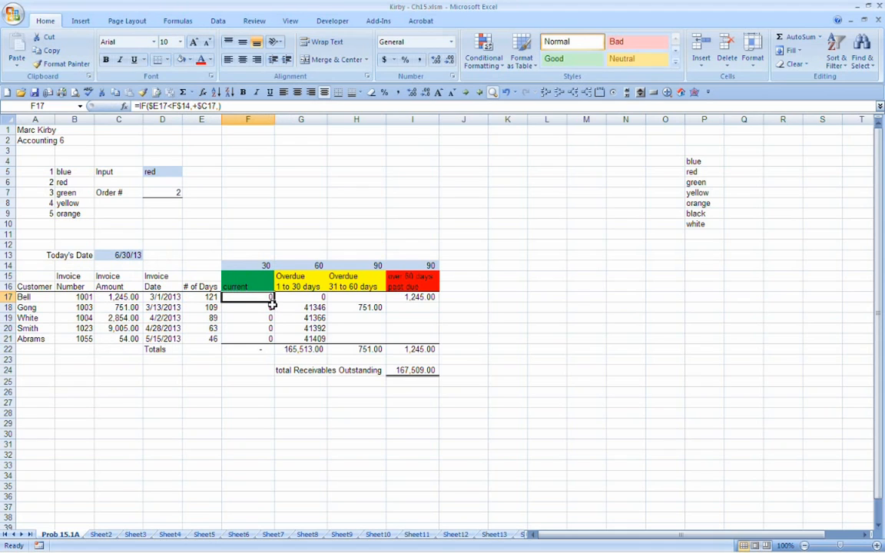
# Step: Copy the F17 formula down through F21 and remove the borders from those cells
pyautogui.moveTo(272, 305); pyautogui.dragTo(263, 340)
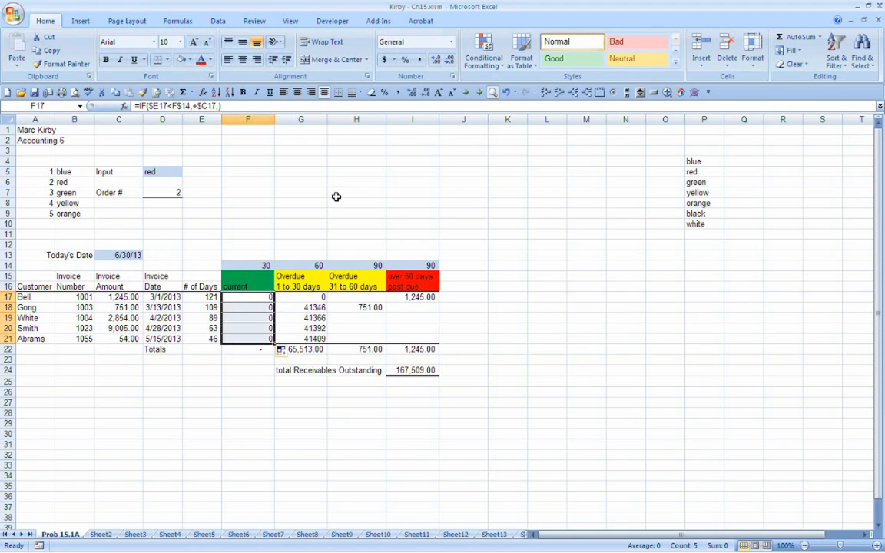
pyautogui.click(363, 93)
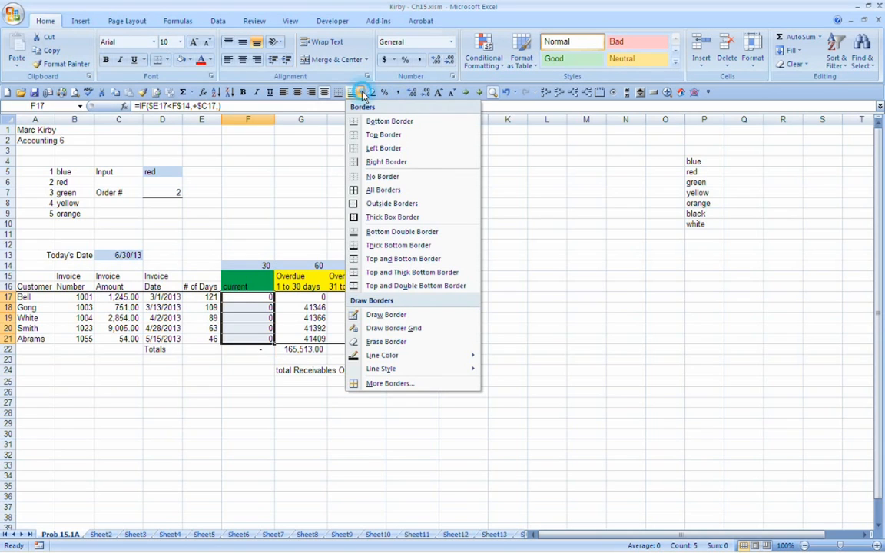
pyautogui.click(368, 181)
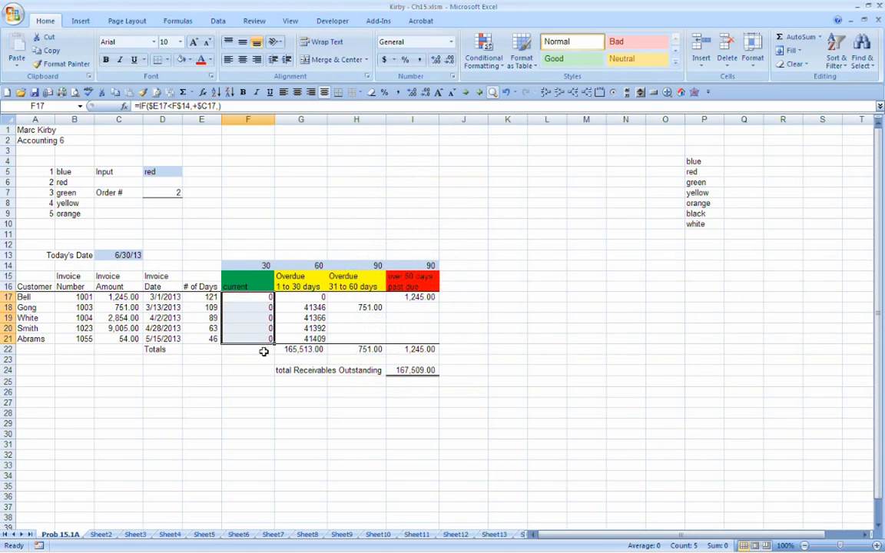
# Step: Copy the formulas in F17:F21 across to G17:G21 and check the results against the number of days
pyautogui.moveTo(274, 344); pyautogui.dragTo(319, 348)
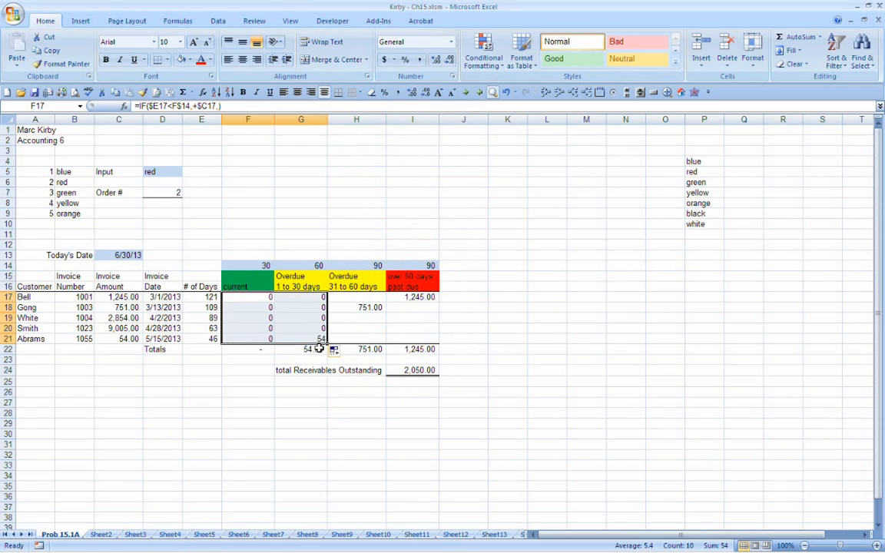
pyautogui.click(311, 297)
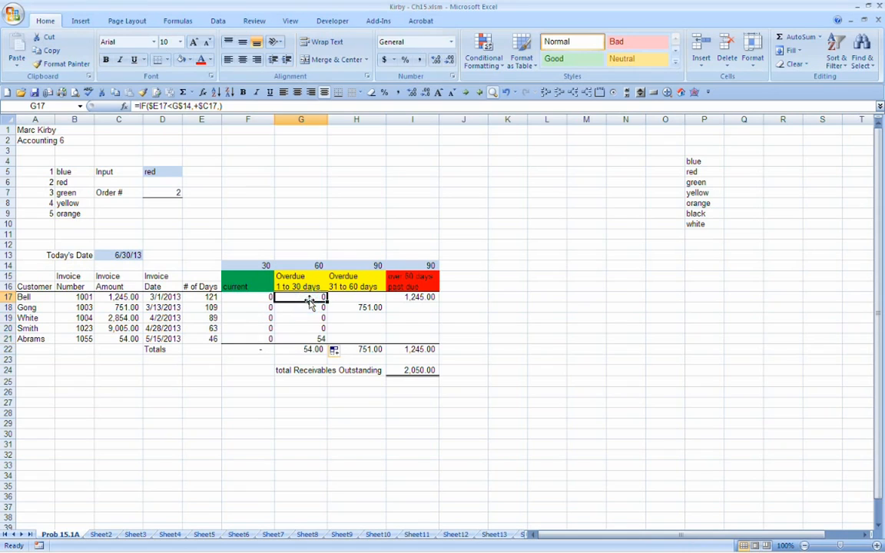
pyautogui.click(213, 339)
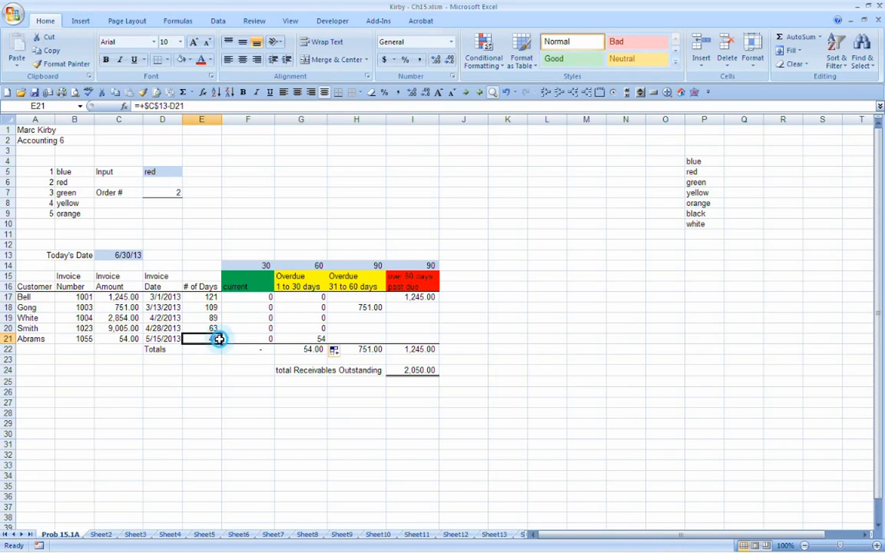
pyautogui.moveTo(212, 325); pyautogui.dragTo(219, 296)
pyautogui.click(311, 338)
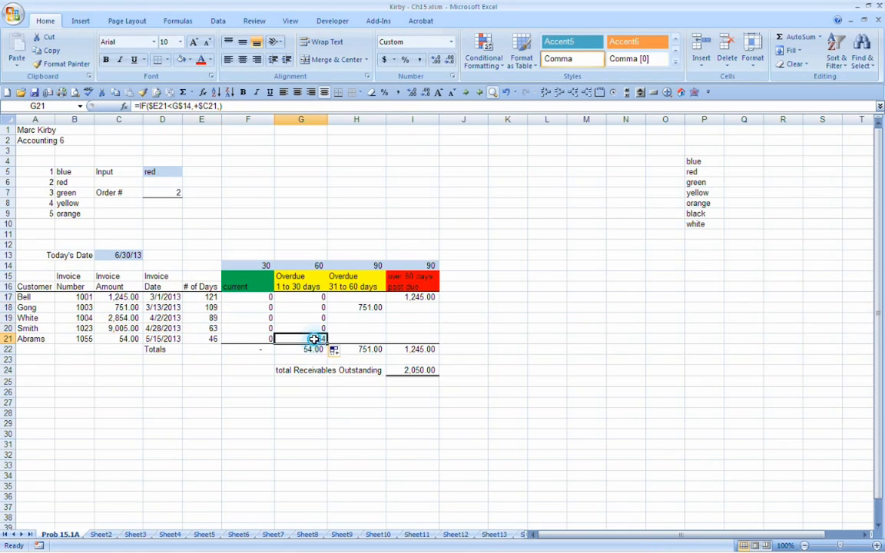
pyautogui.click(311, 349)
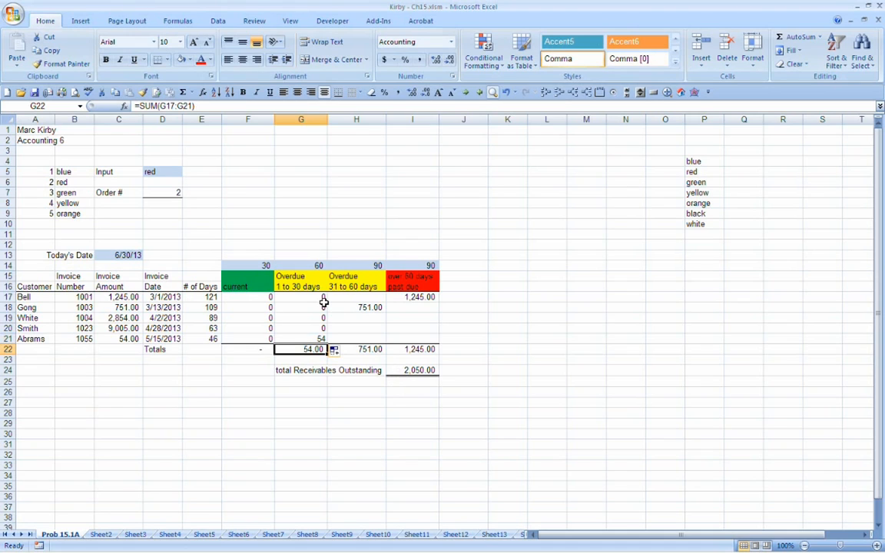
# Step: Copy the formulas in G17:G21 across to H17:H21 and check which cells the H17 formula refers to
pyautogui.moveTo(315, 297); pyautogui.dragTo(372, 331)
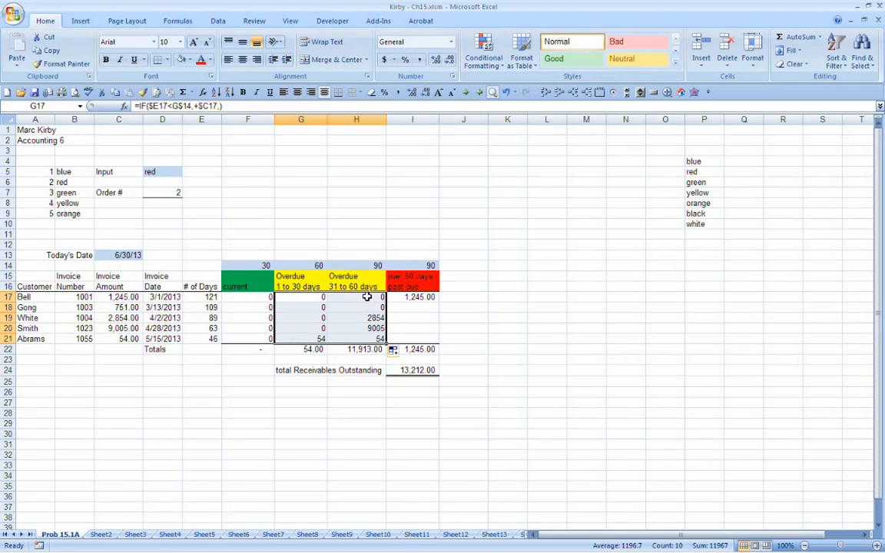
pyautogui.click(369, 297)
pyautogui.doubleClick(372, 298)
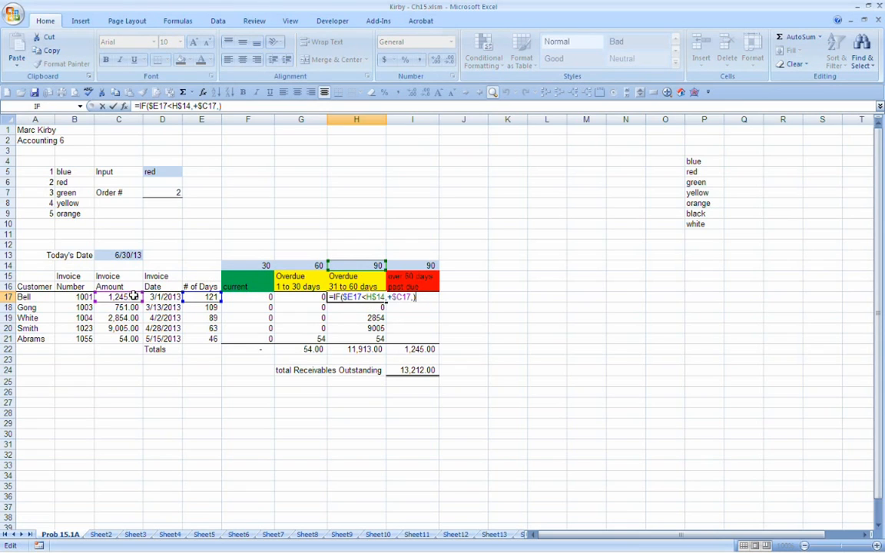
pyautogui.press('Return')
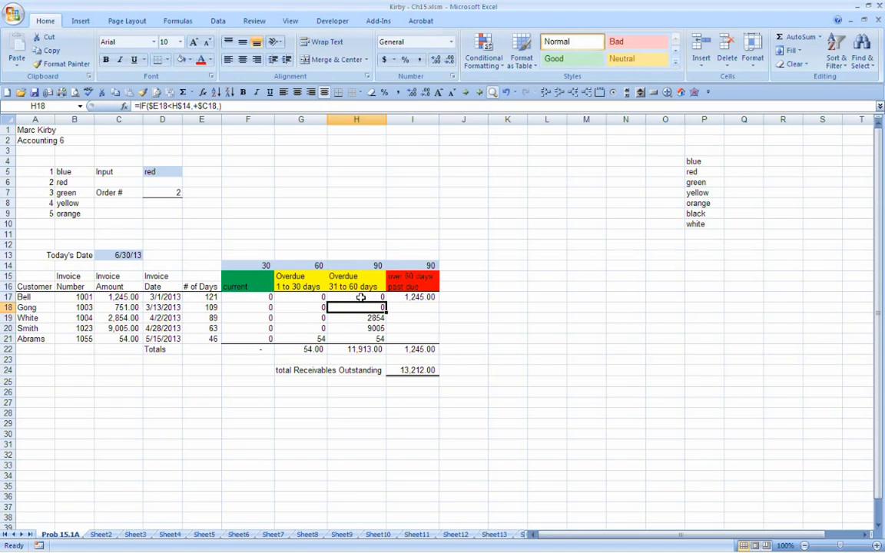
# Step: Compare the number of days in E17:E21 with the amounts in the 31 to 60 days column
pyautogui.click(204, 297)
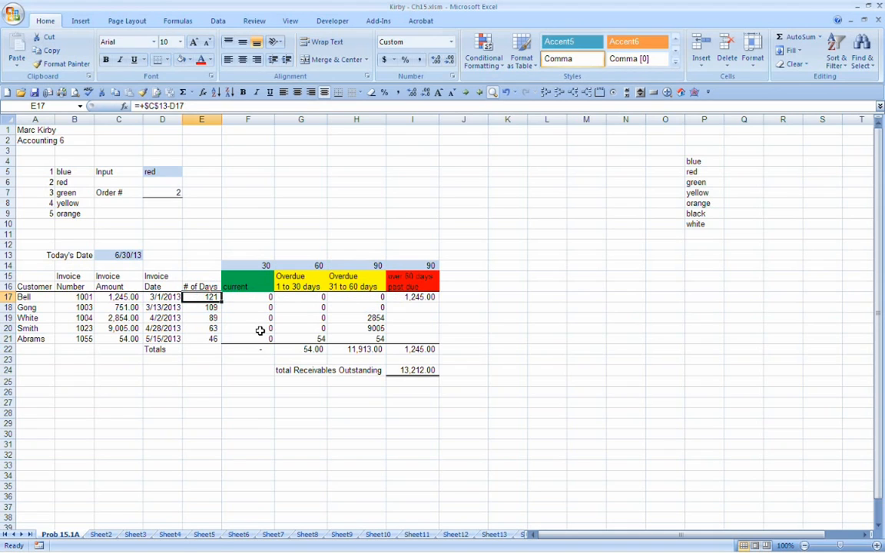
pyautogui.press('Down')
pyautogui.press('Down')
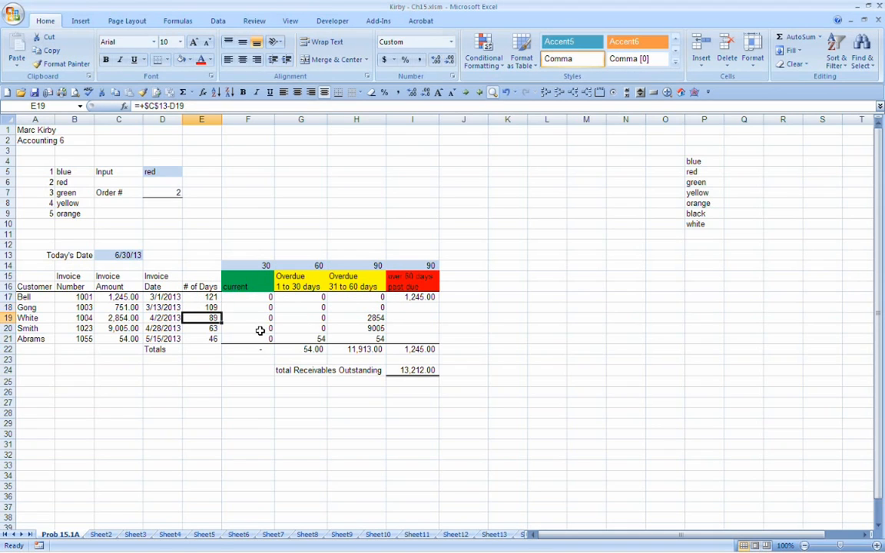
pyautogui.press('Down')
pyautogui.press('Down')
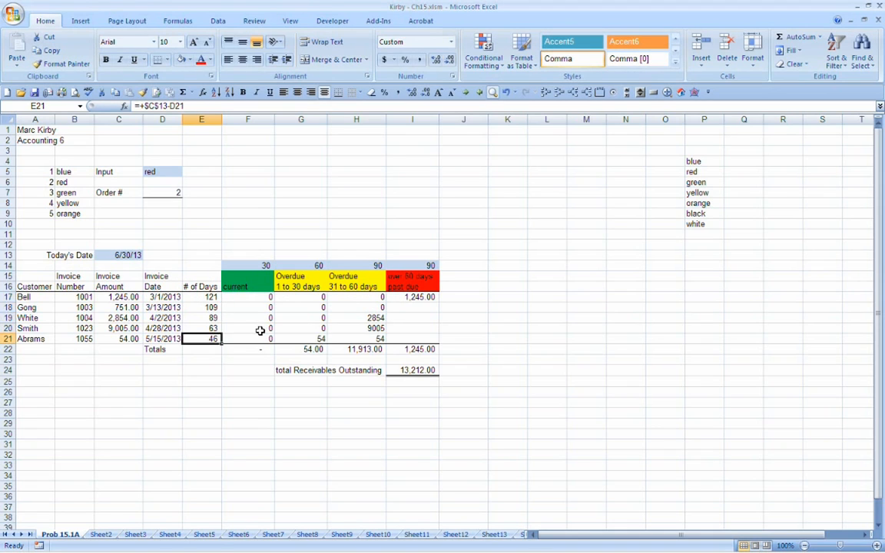
pyautogui.press('Right')
pyautogui.press('Right')
pyautogui.press('Right')
pyautogui.press('Right')
pyautogui.press('Up')
pyautogui.press('Left')
pyautogui.press('Up')
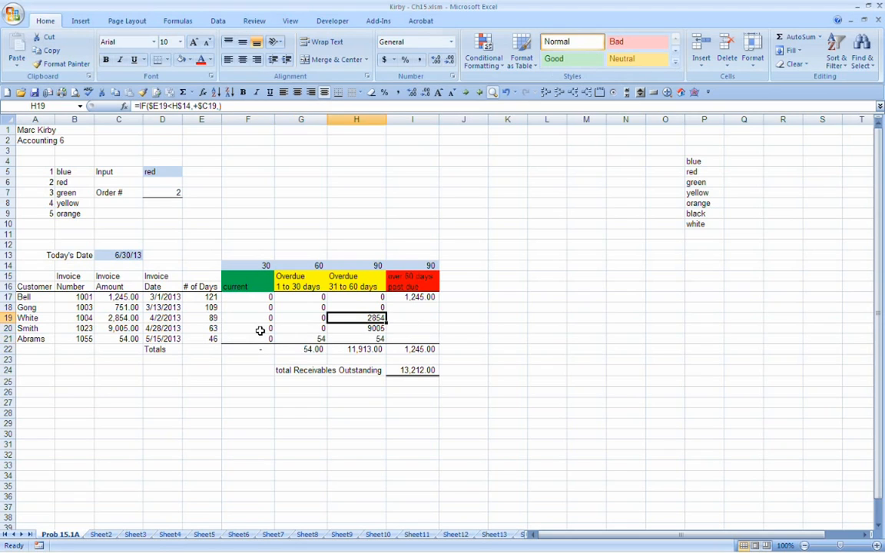
pyautogui.press('Down')
pyautogui.press('Down')
pyautogui.press('Up')
pyautogui.press('Up')
pyautogui.press('Down')
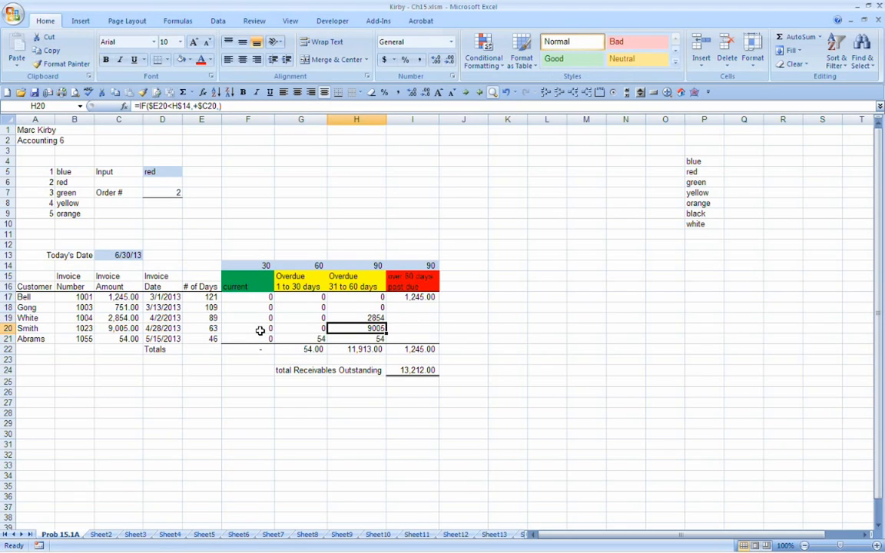
pyautogui.press('Down')
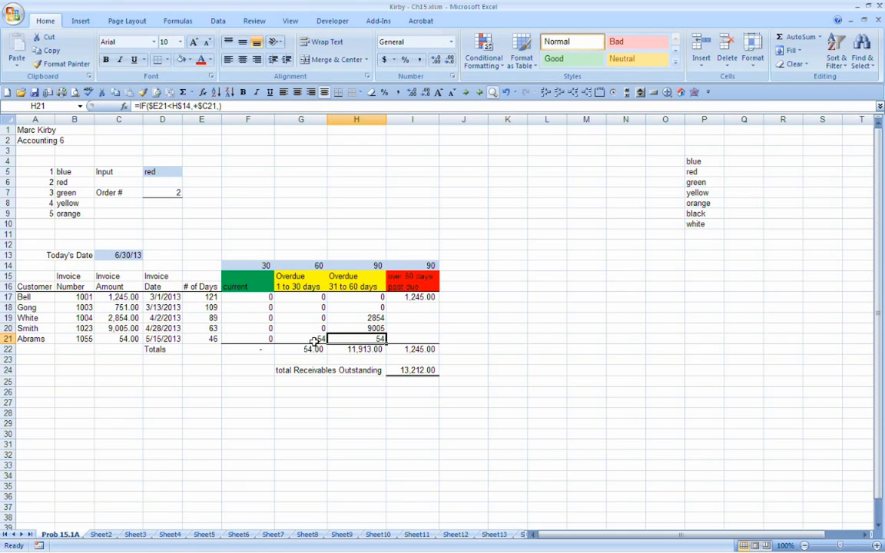
# Step: Compare the G21 and H21 formulas to see why the same invoice is counted in both overdue columns
pyautogui.click(314, 341)
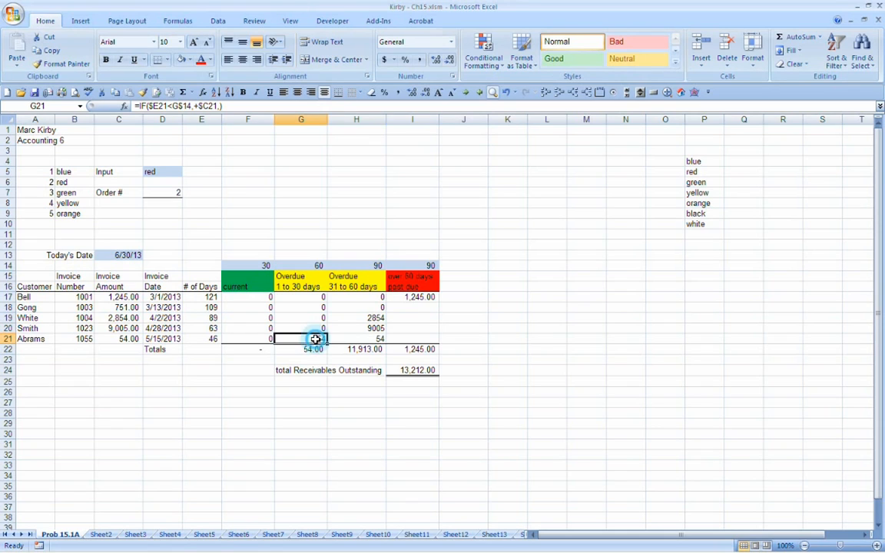
pyautogui.click(360, 340)
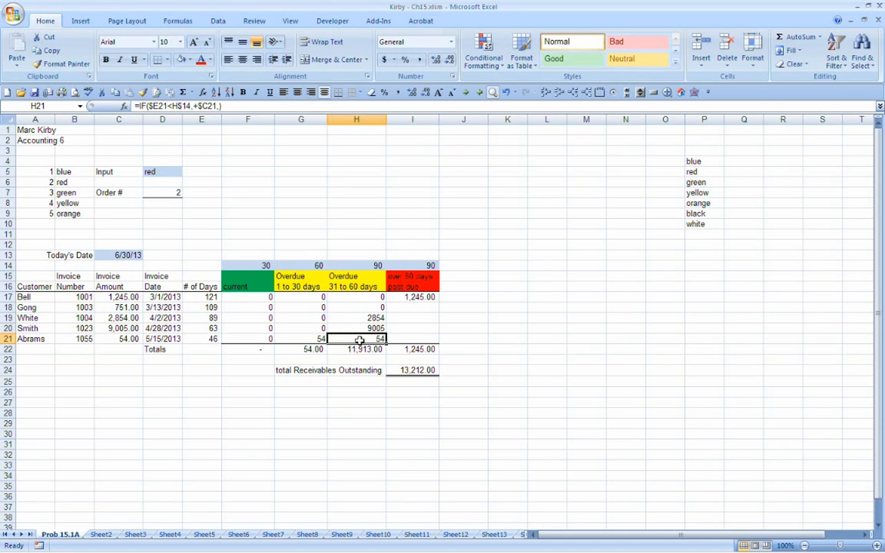
pyautogui.press('Left')
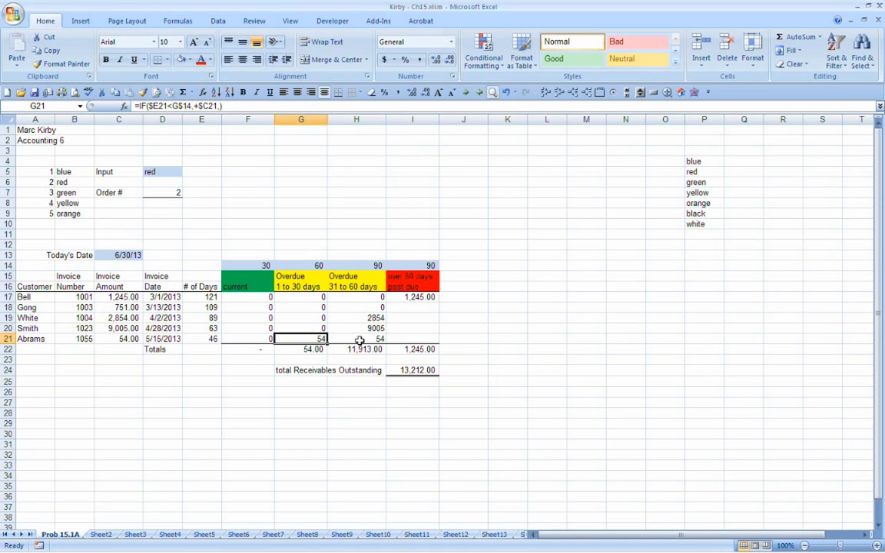
pyautogui.click(360, 341)
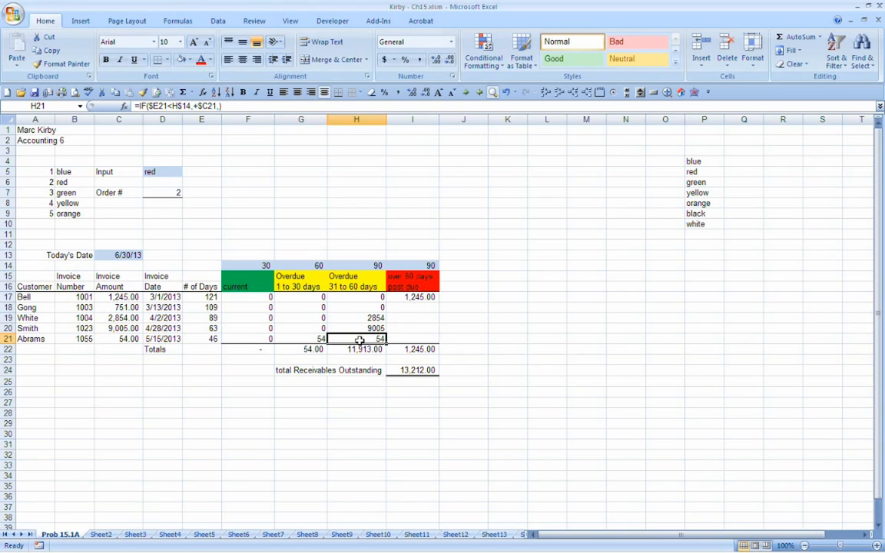
pyautogui.press('Left')
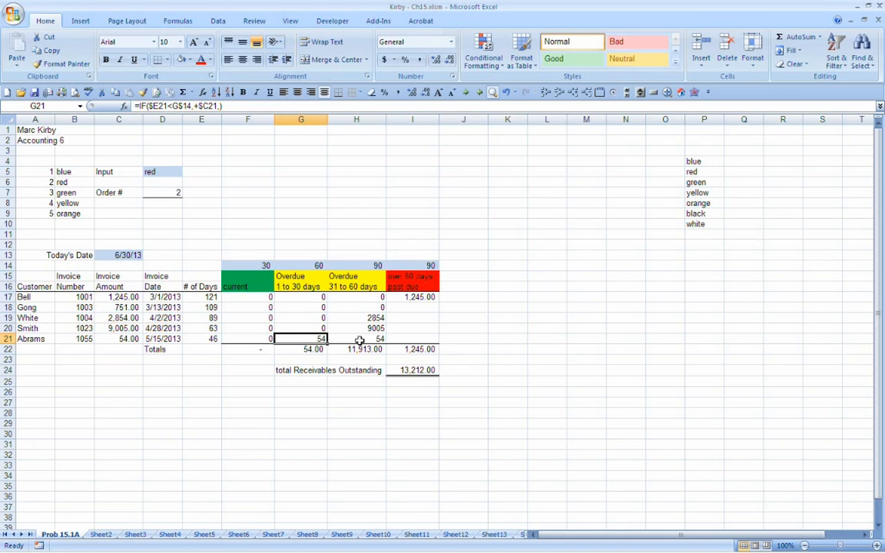
pyautogui.press('Right')
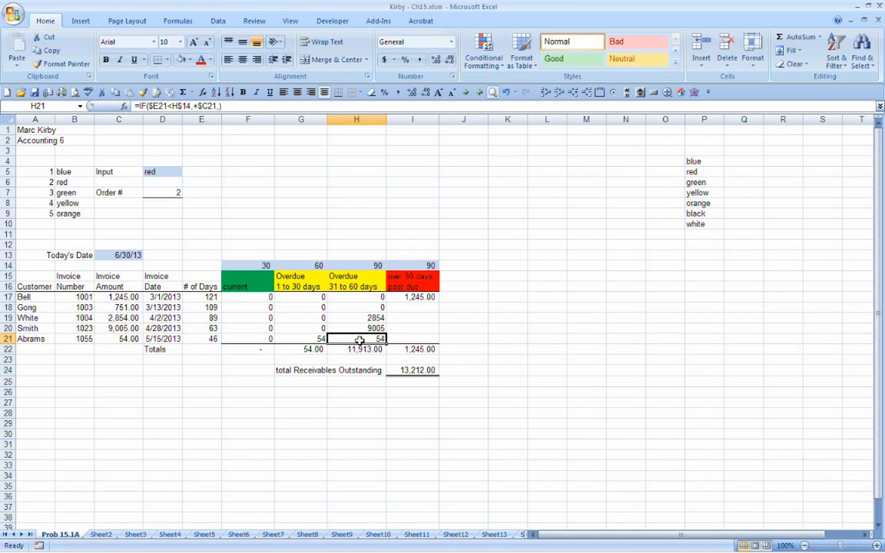
pyautogui.press('Left')
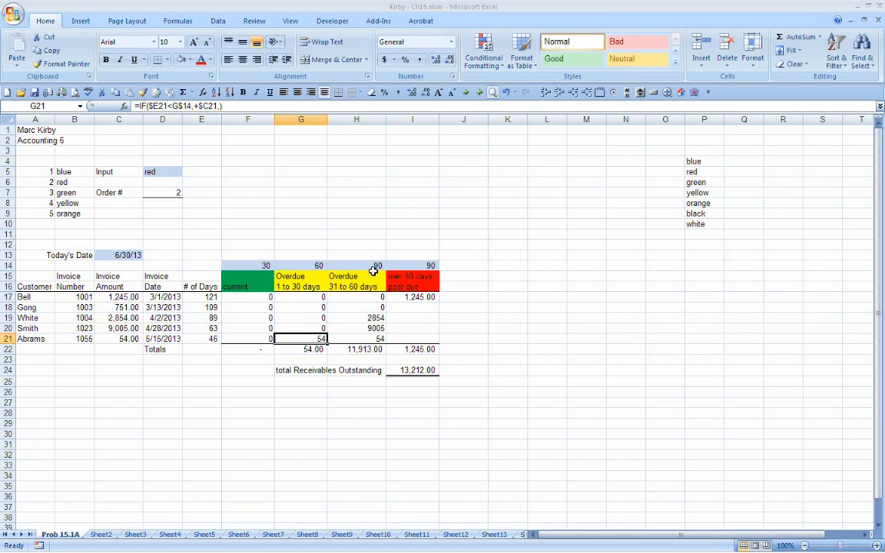
pyautogui.click(303, 298)
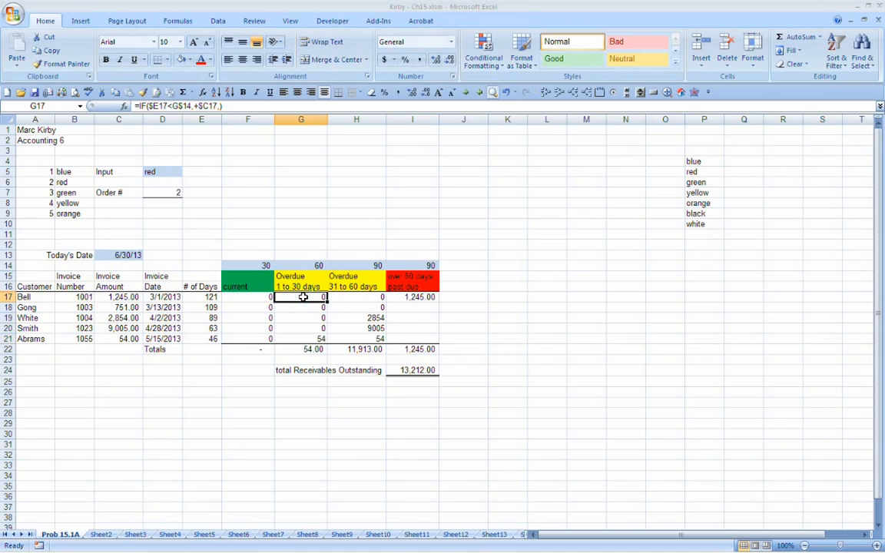
# Step: Insert a nested IF with the test $E17>G14 before +$C17 in the H17 formula
pyautogui.click(352, 299)
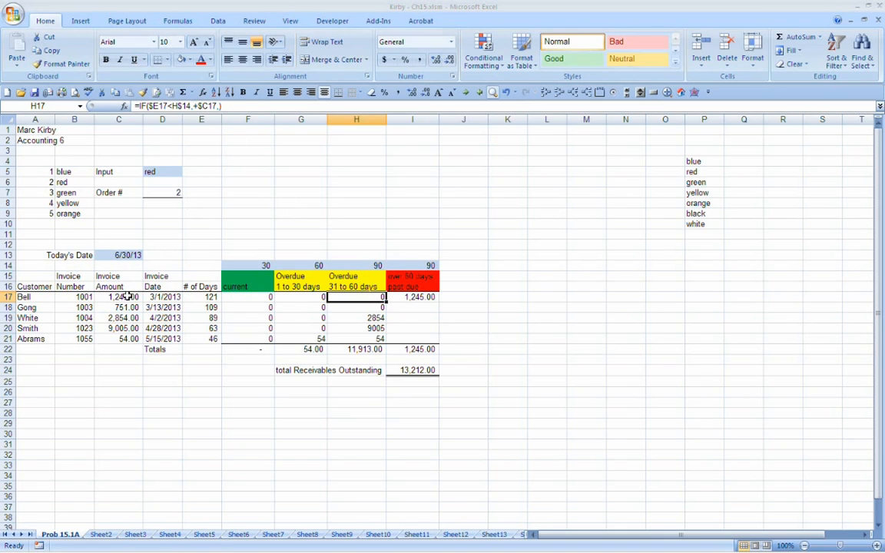
pyautogui.click(194, 106)
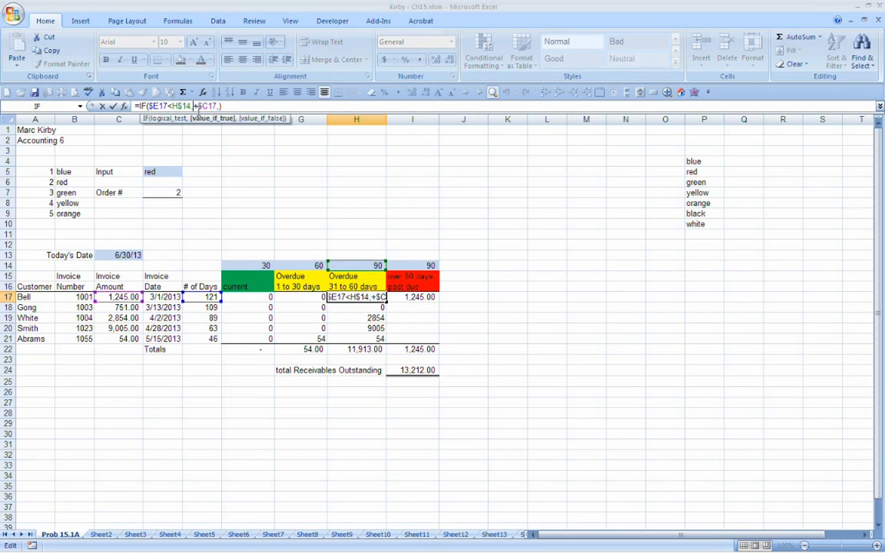
pyautogui.write('If(')
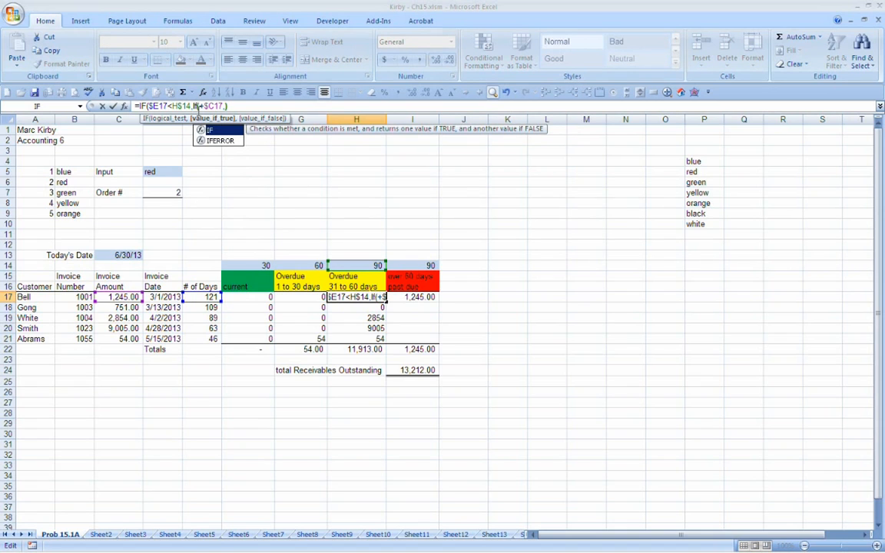
pyautogui.click(198, 108)
pyautogui.write('(')
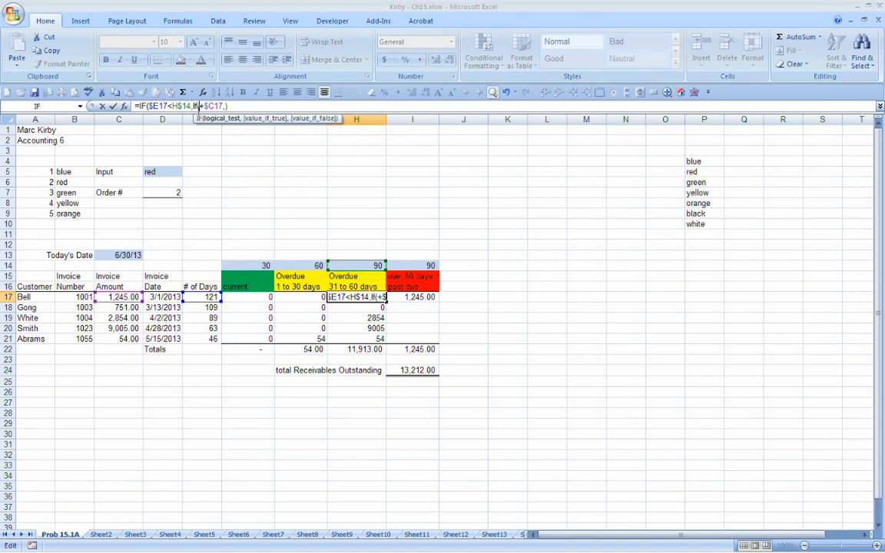
pyautogui.write('$')
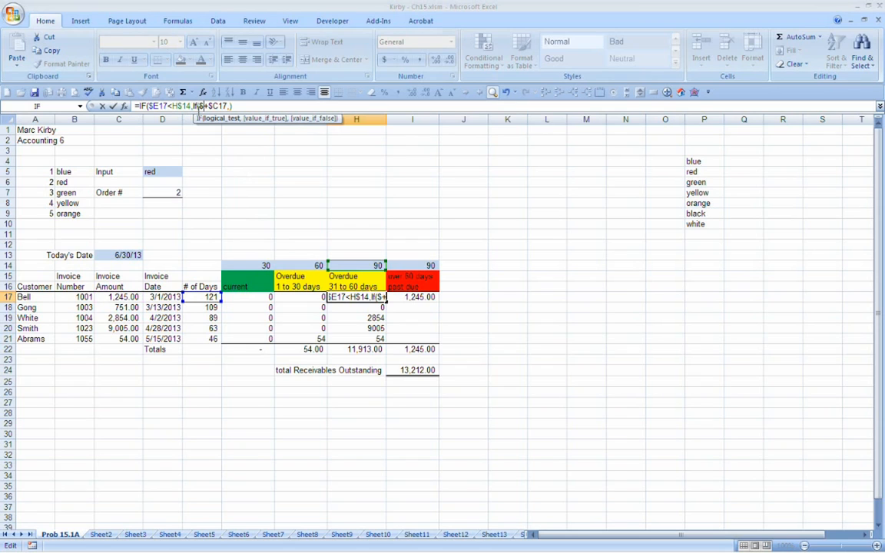
pyautogui.write('E')
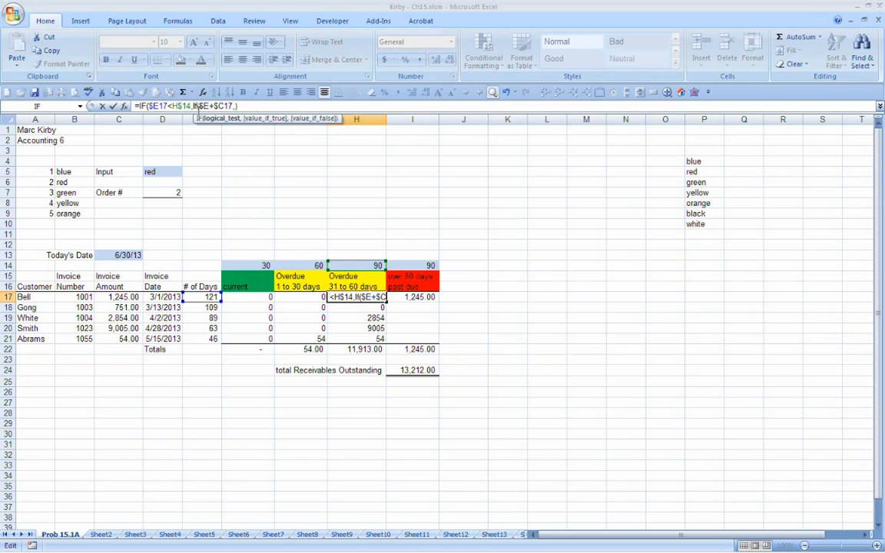
pyautogui.write('17')
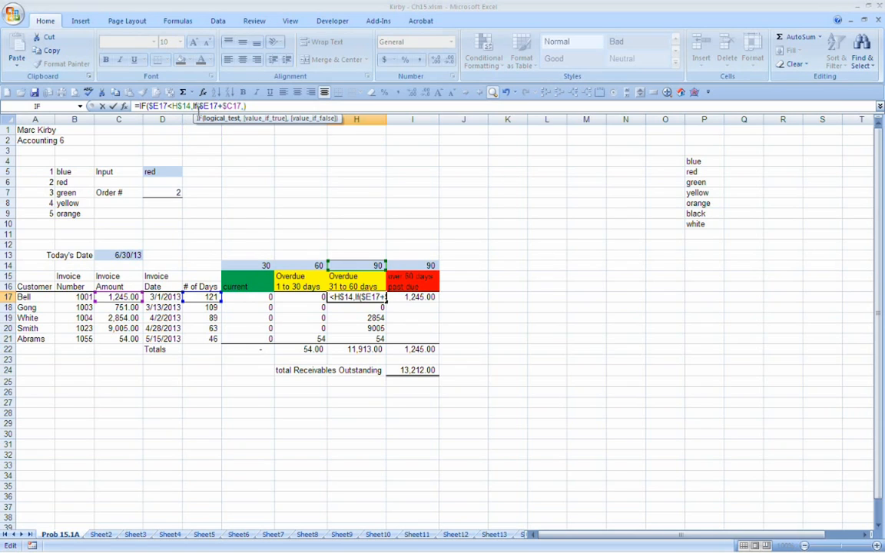
pyautogui.write('>')
pyautogui.click(298, 266)
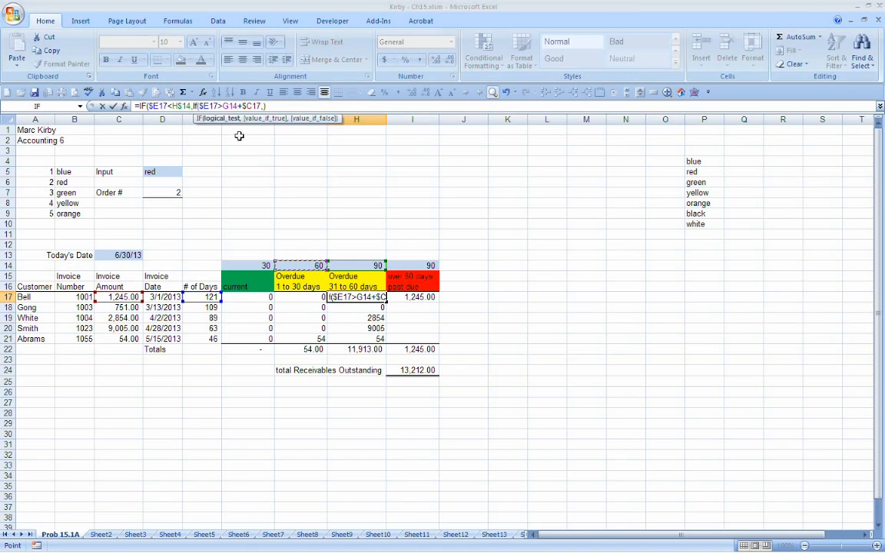
# Step: Lock the row of the 60-day limit reference in H17's nested IF test as G$14
pyautogui.click(225, 107)
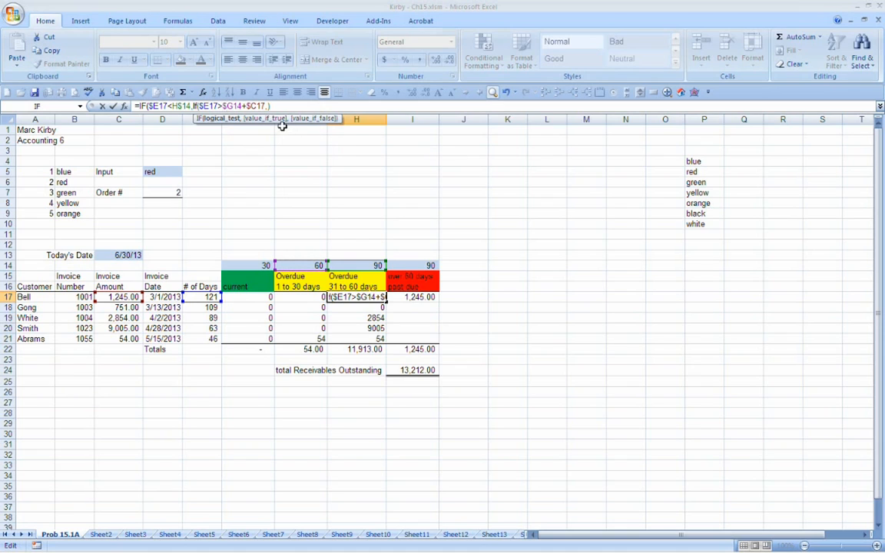
pyautogui.write('$')
pyautogui.click(228, 106)
pyautogui.press('BackSpace')
pyautogui.write('$')
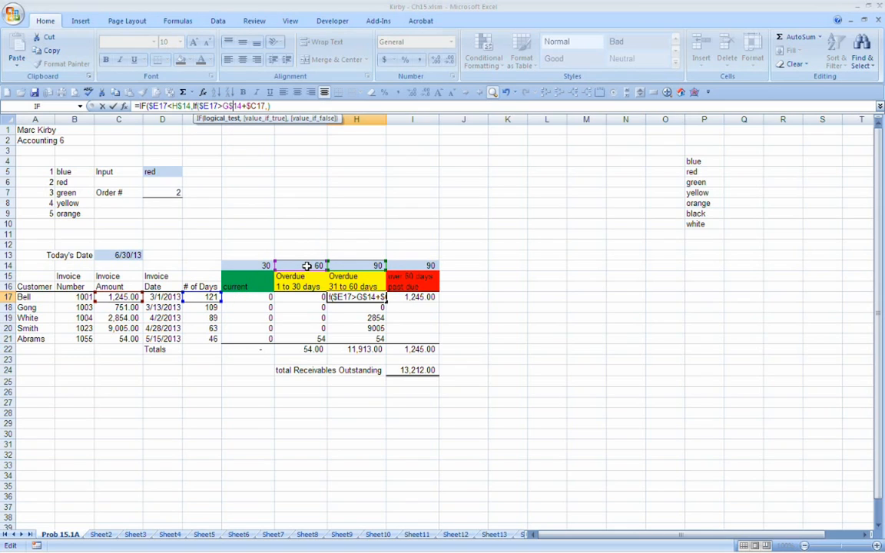
# Step: Complete H17's nested IF by separating the G$14 test from +$C17, adding 0 as its value if false and closing both IFs
pyautogui.press('Right')
pyautogui.write(',')
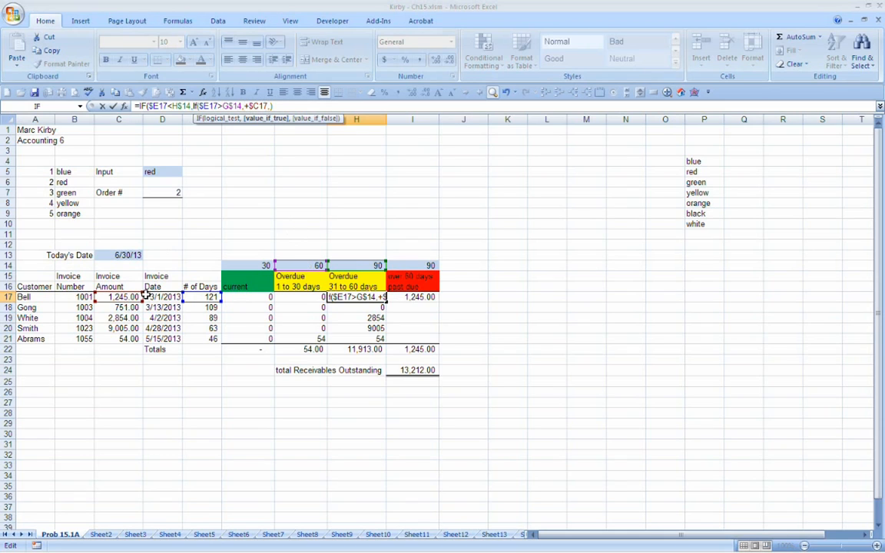
pyautogui.press('Right')
pyautogui.press('Right')
pyautogui.press('Right')
pyautogui.press('Right')
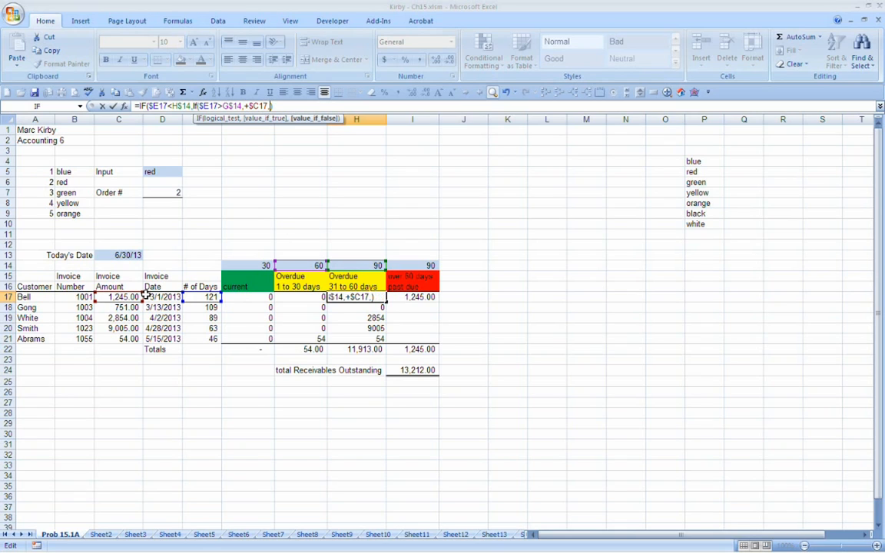
pyautogui.write('0)')
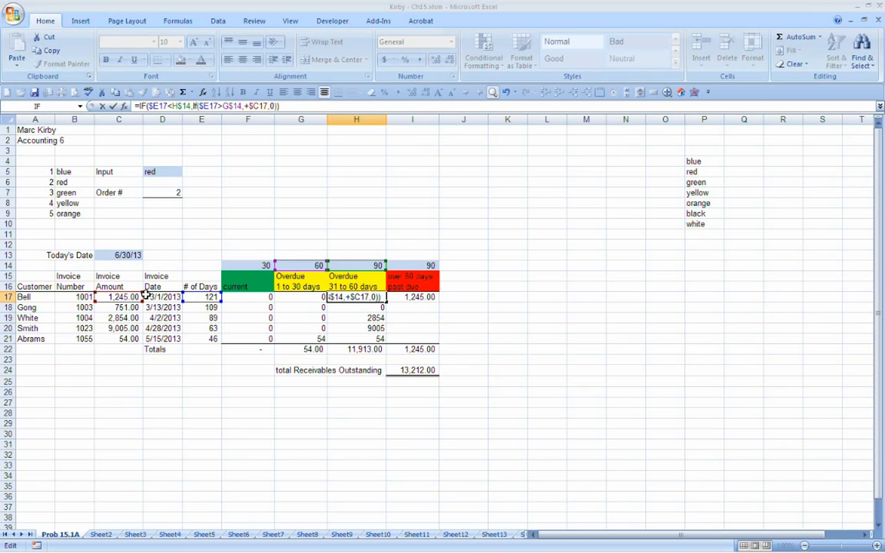
pyautogui.press('Return')
# Step: Add 0 as the value if false of the outer IF in the H17 formula
pyautogui.press('Up')
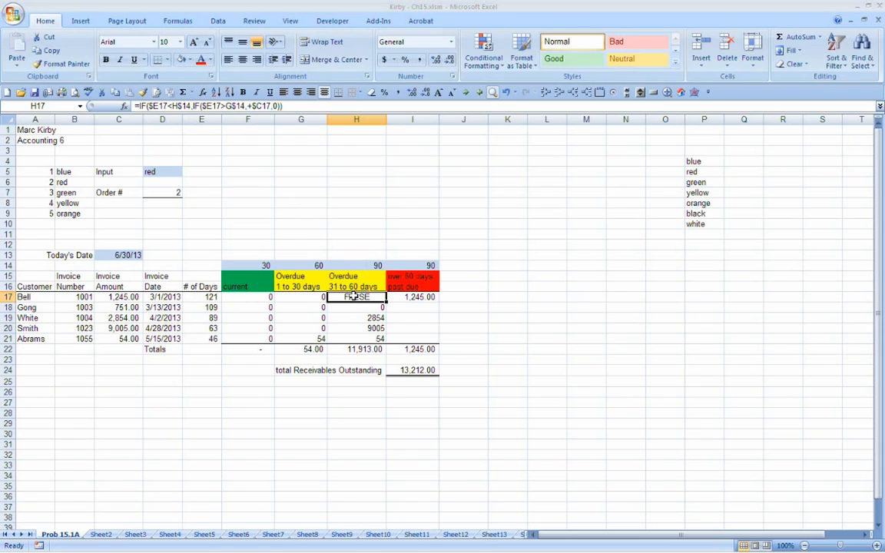
pyautogui.press('F2')
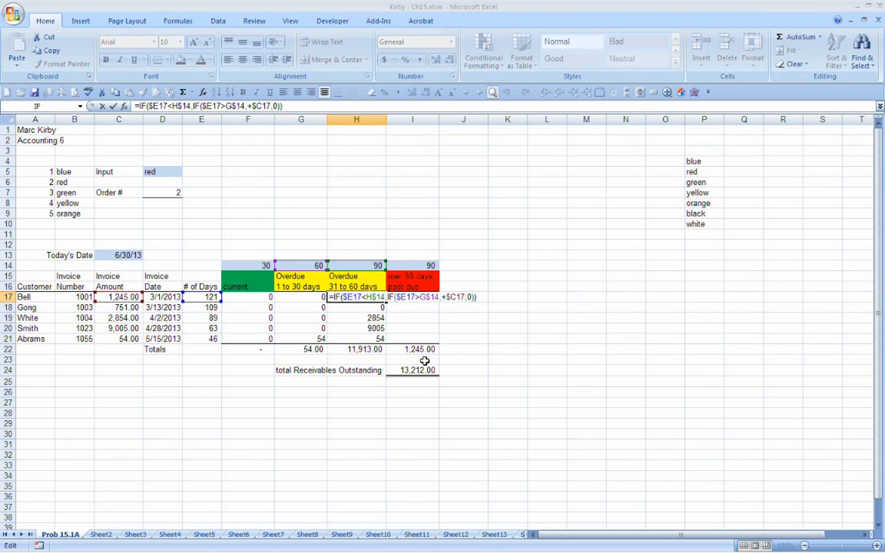
pyautogui.click(350, 298)
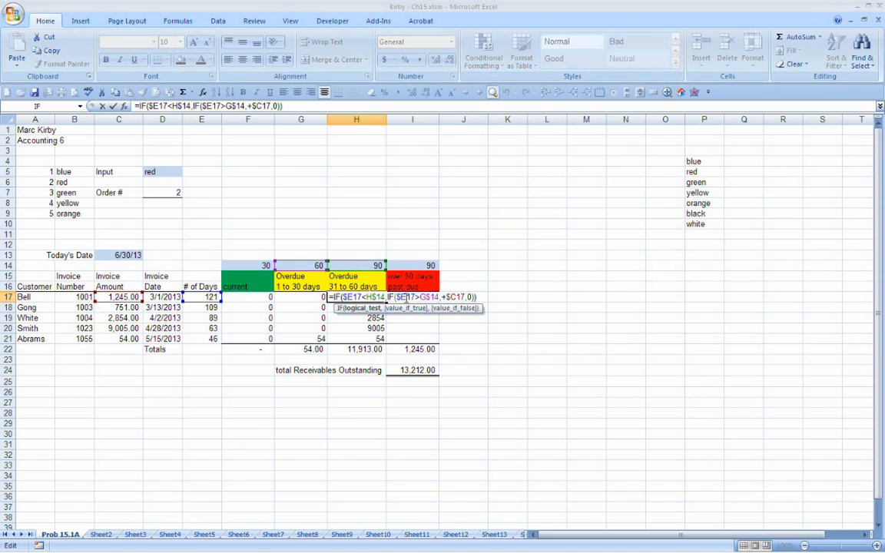
pyautogui.click(474, 297)
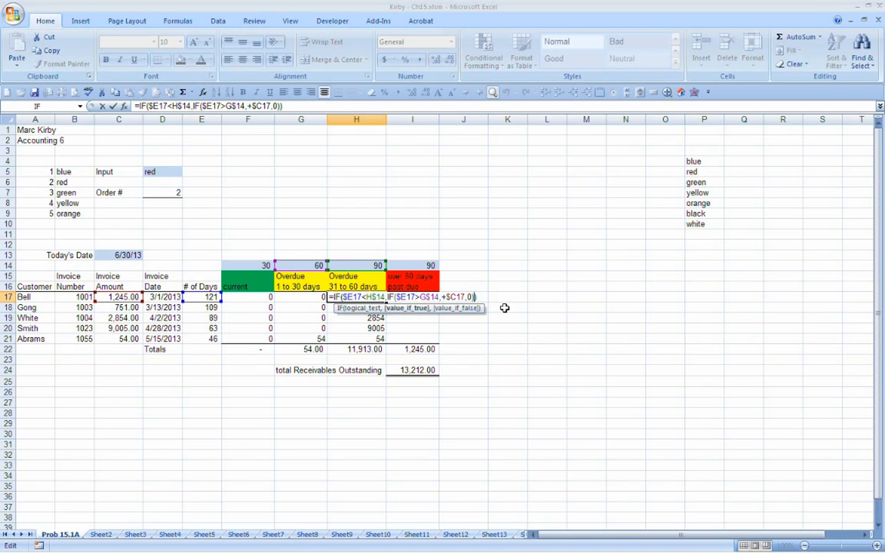
pyautogui.write(',')
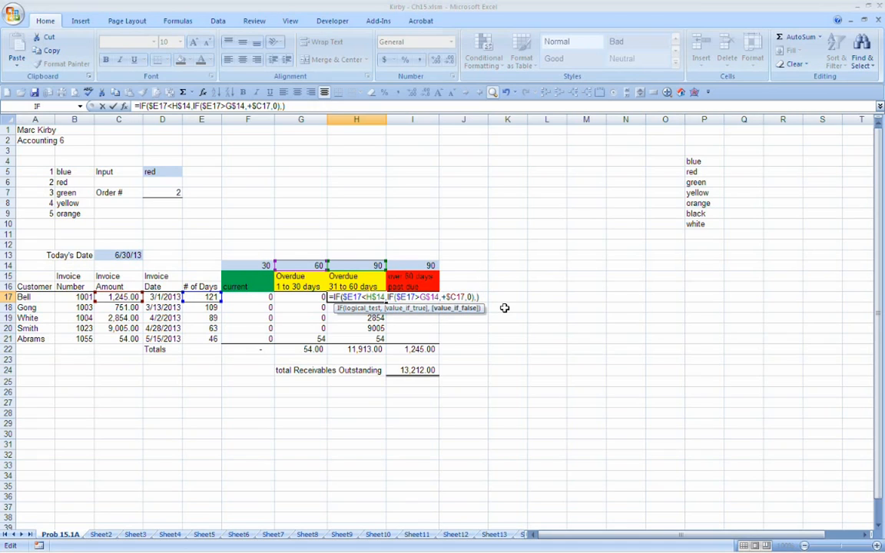
pyautogui.write('0')
# Step: Copy the H17 formula down through H21 and format the range in comma style without decimals
pyautogui.click(358, 297)
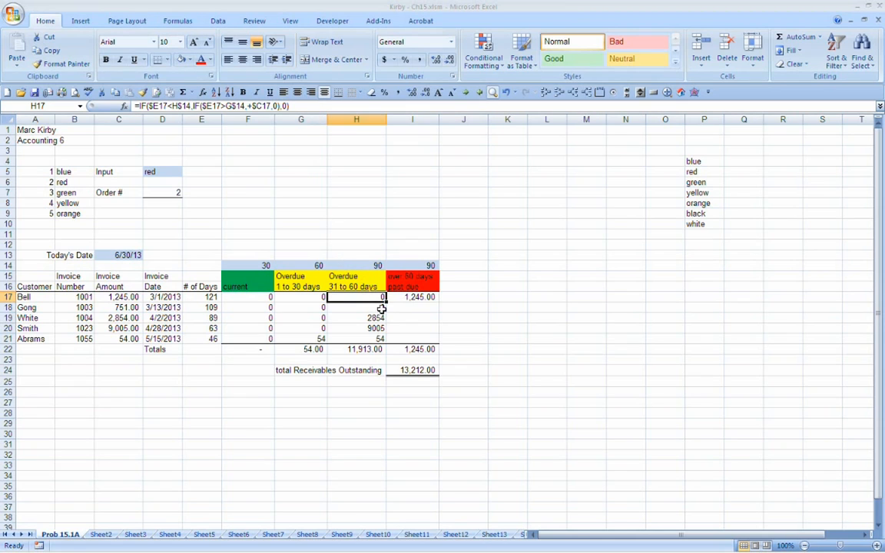
pyautogui.moveTo(387, 302); pyautogui.dragTo(387, 344)
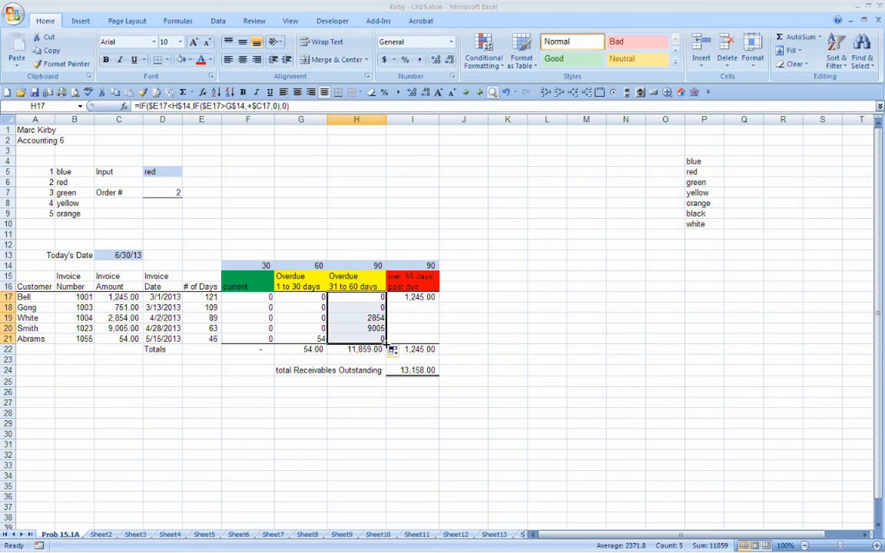
pyautogui.click(399, 92)
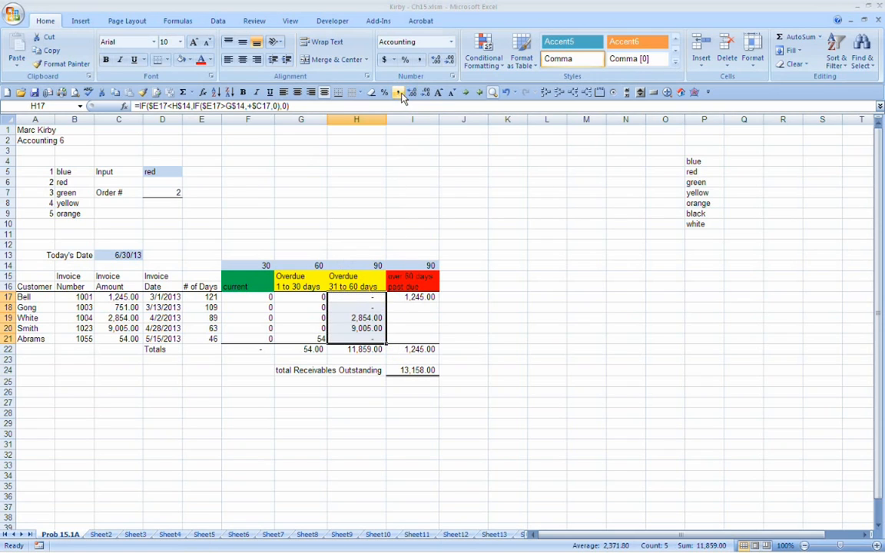
pyautogui.click(426, 93)
pyautogui.click(427, 93)
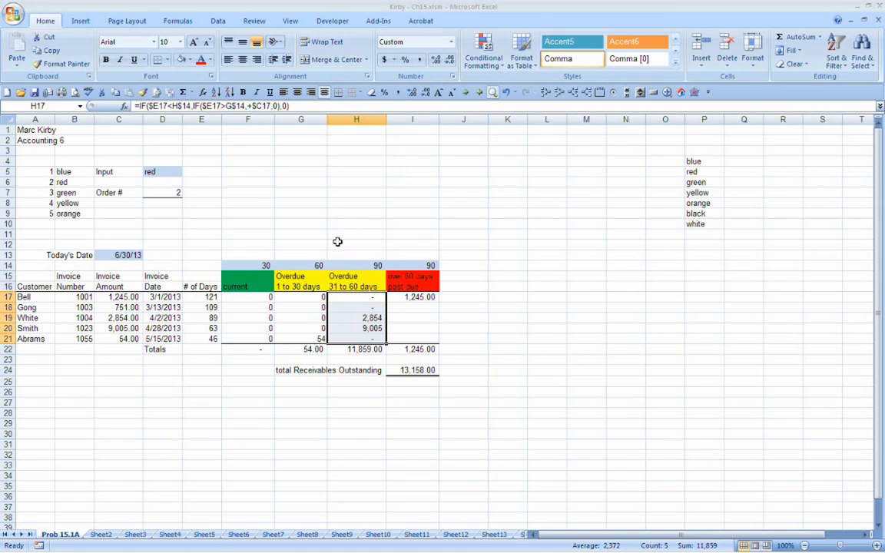
# Step: Review the nested IF formula in H21 against the day limits in H14 and G14
pyautogui.click(362, 338)
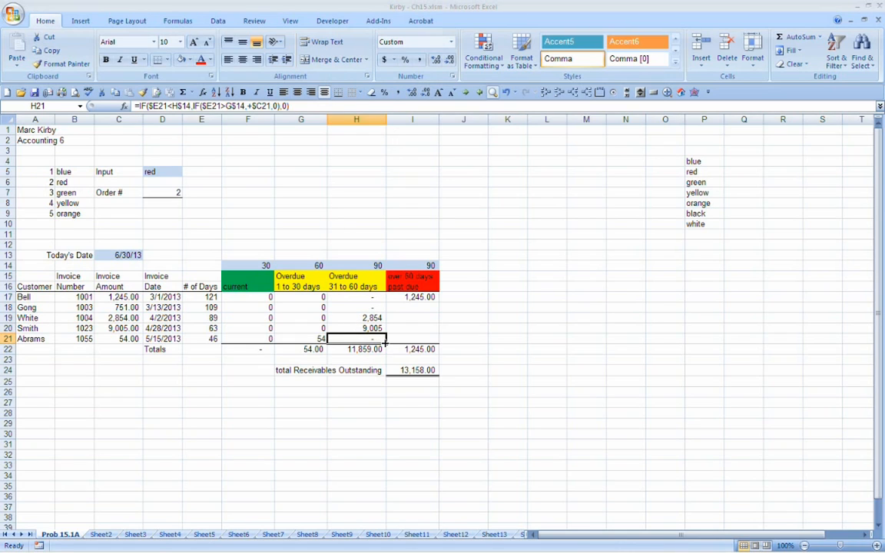
pyautogui.press('F2')
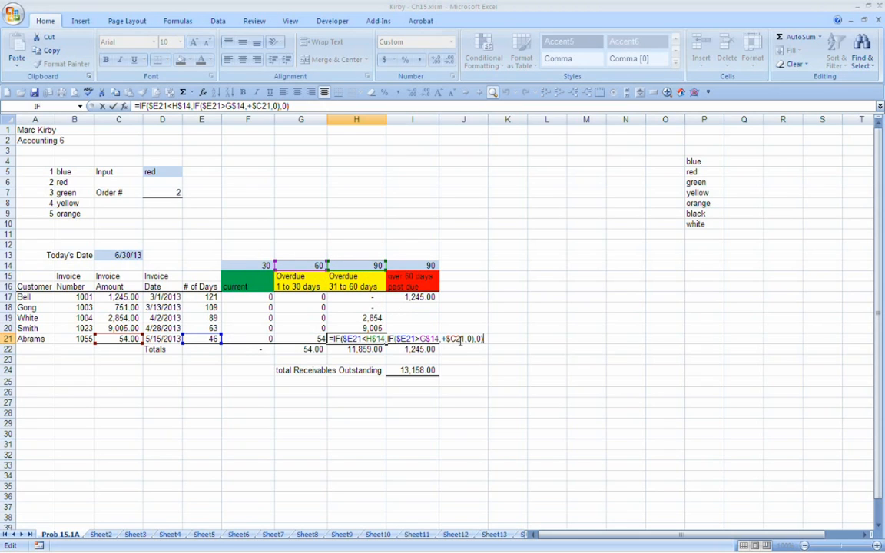
pyautogui.press('Escape')
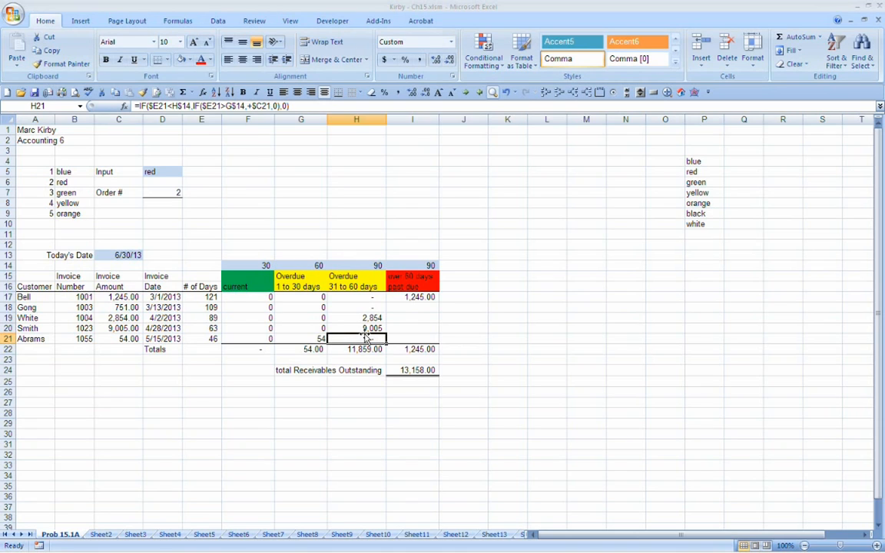
pyautogui.click(352, 265)
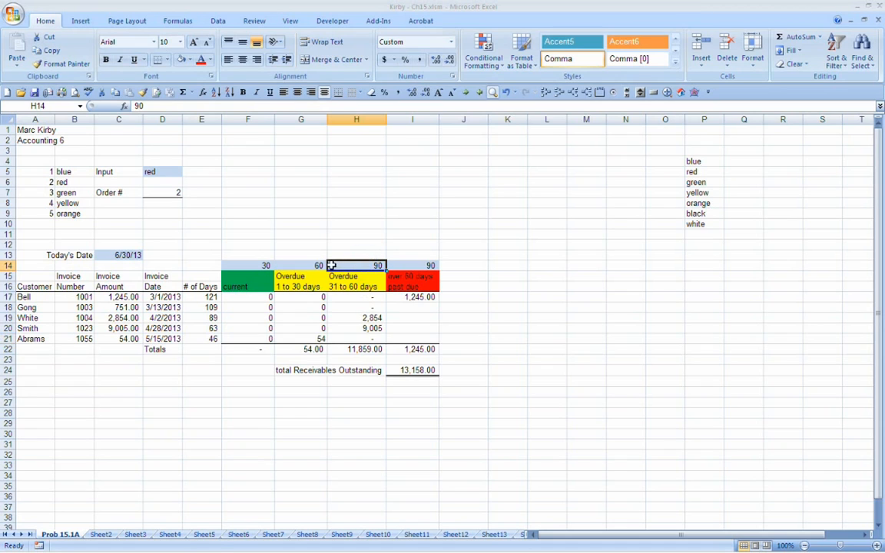
pyautogui.click(301, 265)
pyautogui.click(357, 337)
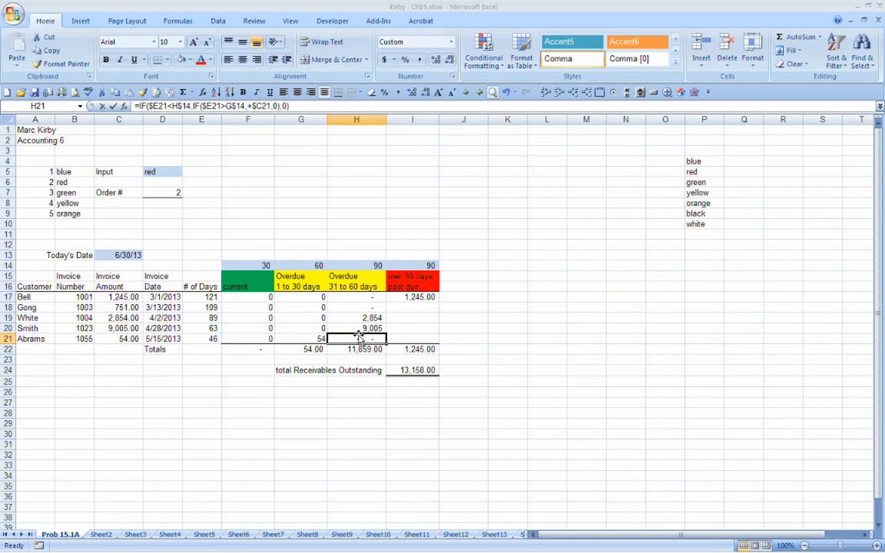
pyautogui.doubleClick(356, 336)
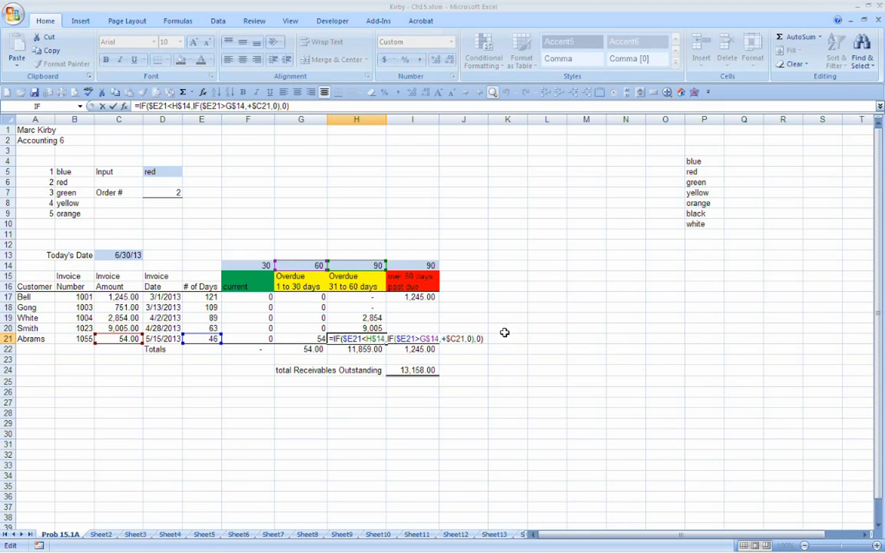
pyautogui.press('Escape')
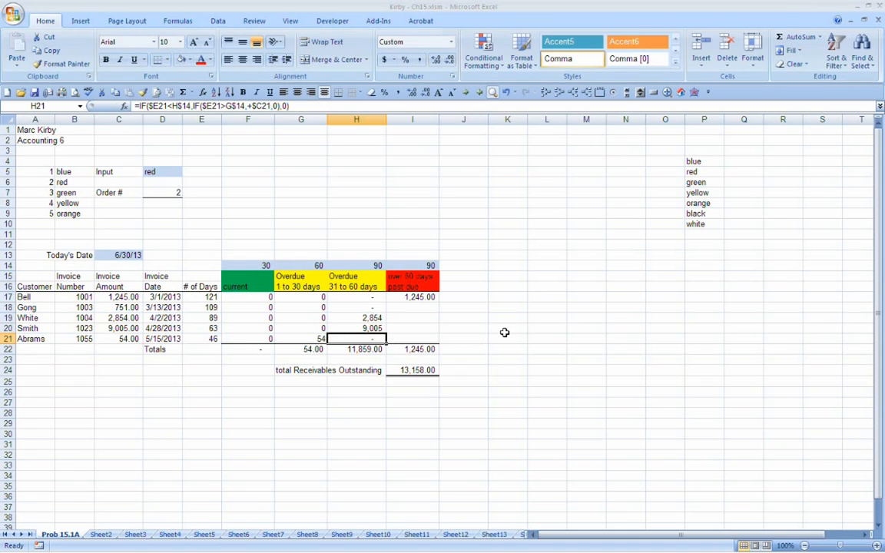
# Step: Start a new IF formula in I17 with the logical test $E17>I$14, locking the day count's column and the limit's row
pyautogui.click(412, 295)
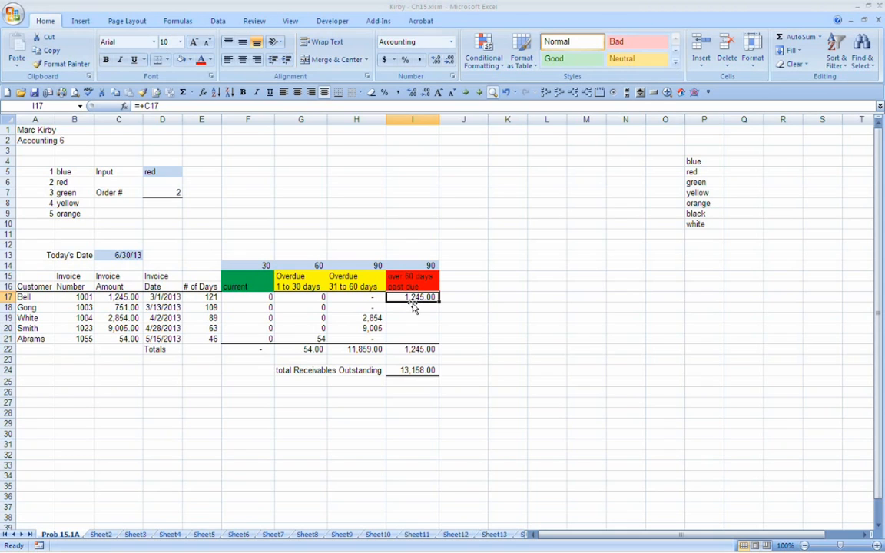
pyautogui.write('=if(')
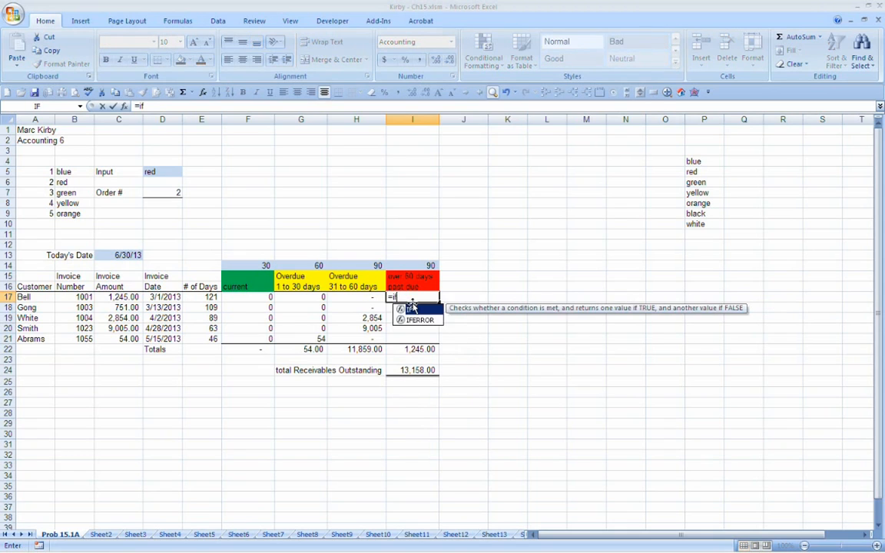
pyautogui.click(208, 297)
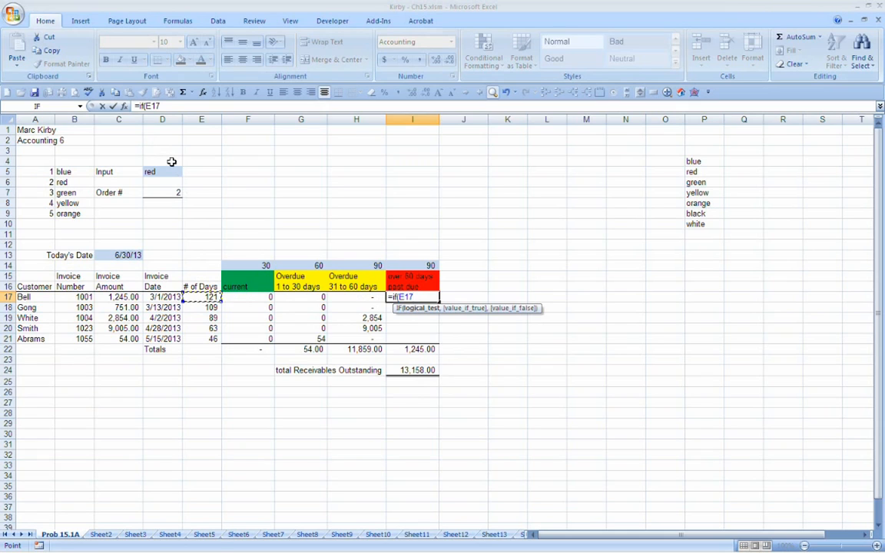
pyautogui.press('F4')
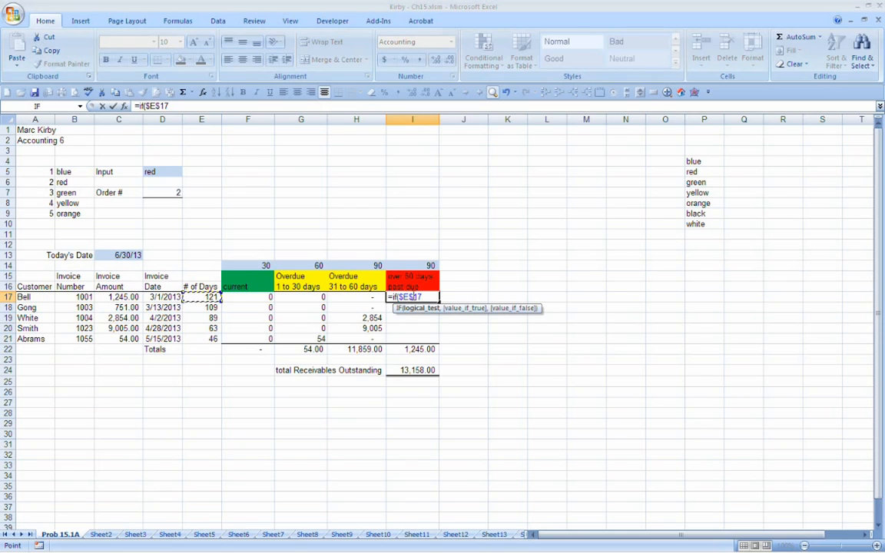
pyautogui.press('F4')
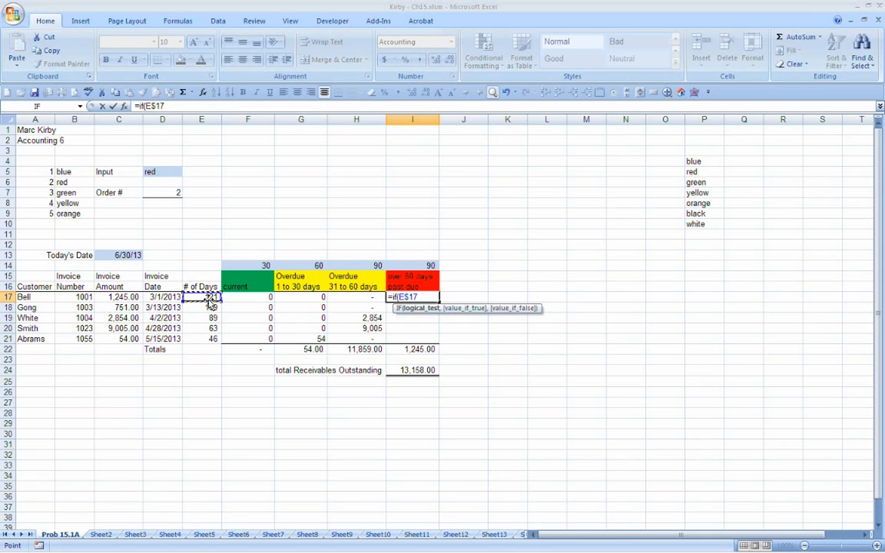
pyautogui.press('F4')
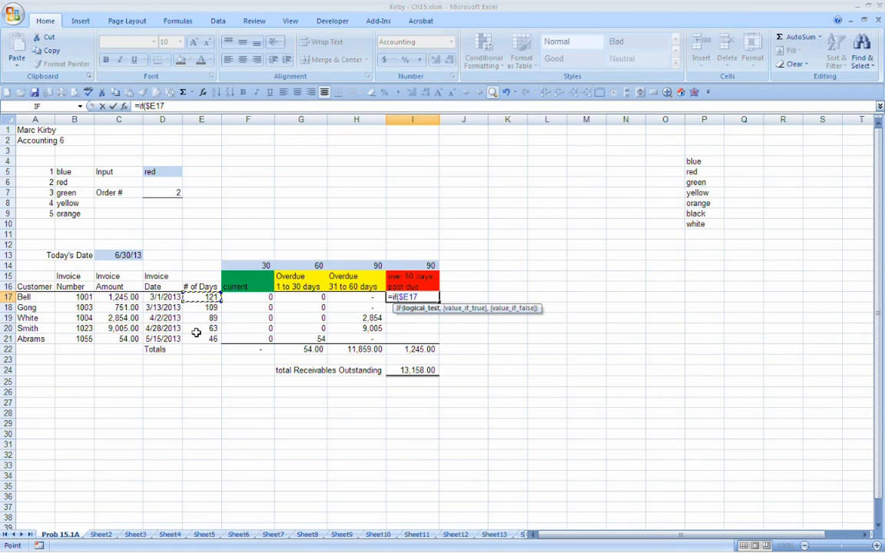
pyautogui.press('F4')
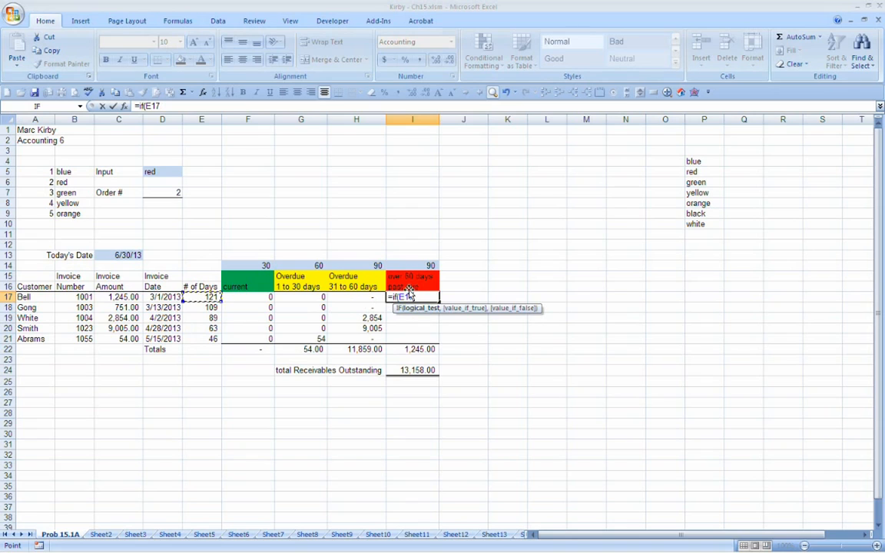
pyautogui.press('F4')
pyautogui.press('F4')
pyautogui.press('F4')
pyautogui.write('>')
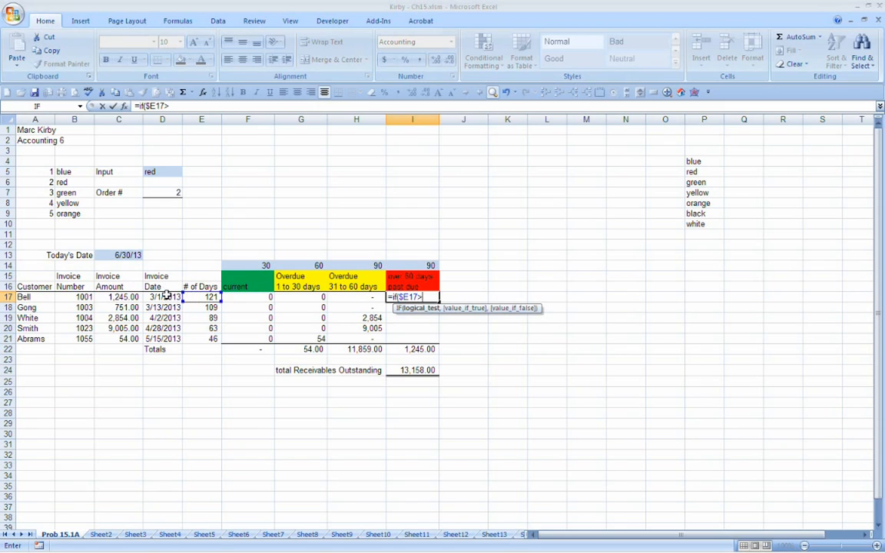
pyautogui.click(412, 264)
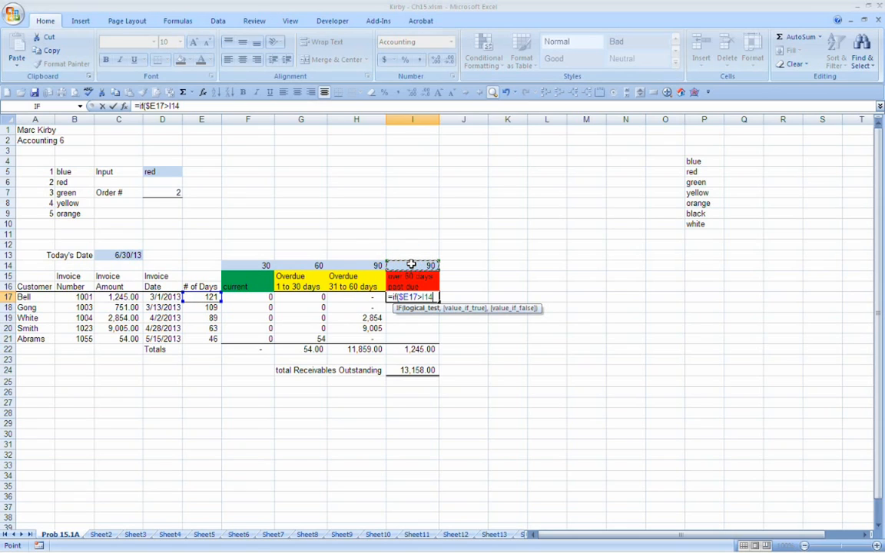
pyautogui.press('F4')
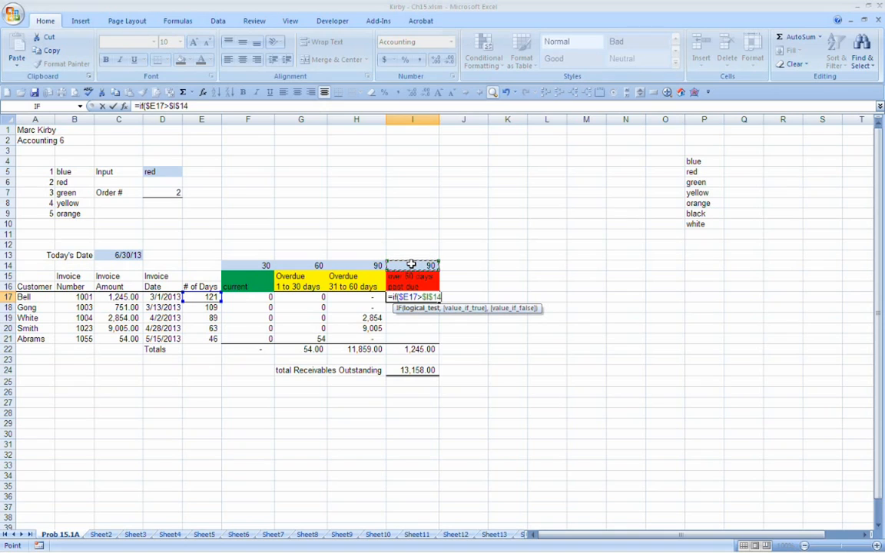
pyautogui.press('F4')
pyautogui.write(',')
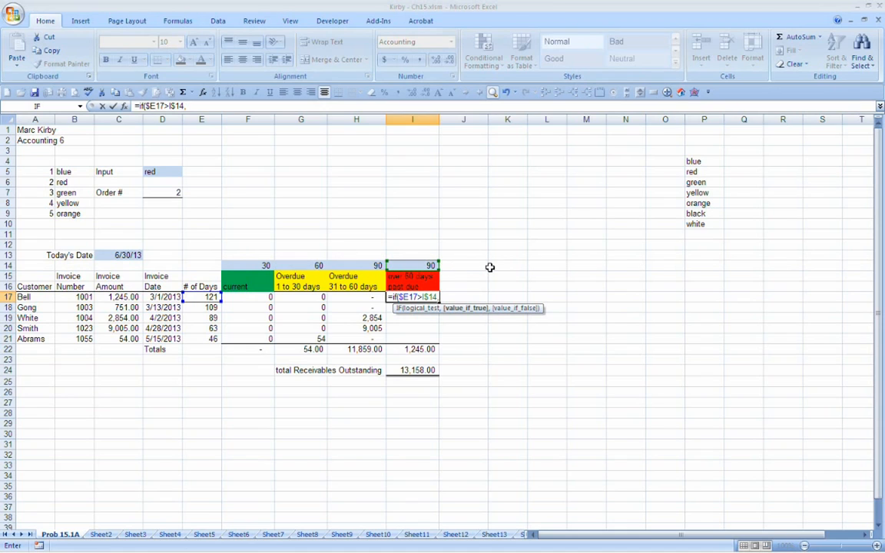
pyautogui.write('+')
# Step: Finish I17's IF with +C17 if true and 0 if false, and copy the formula down through I21
pyautogui.click(129, 295)
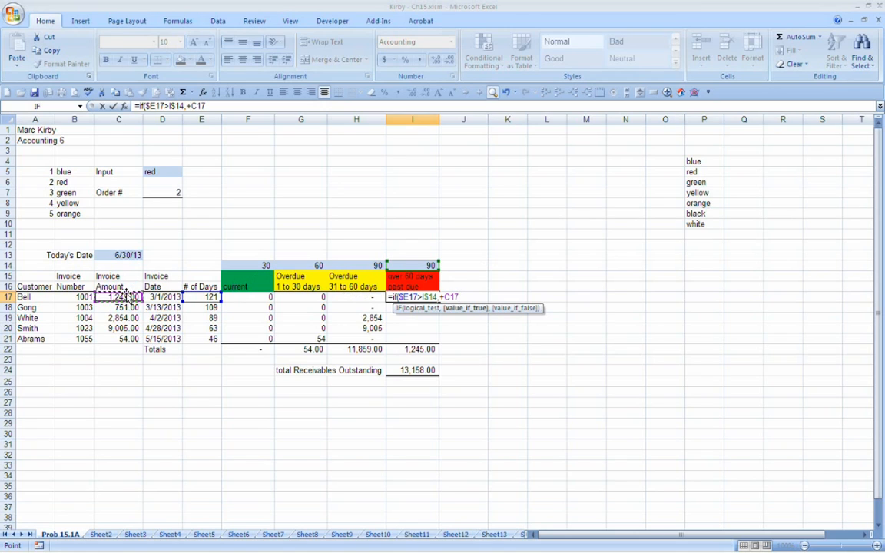
pyautogui.write(',245.')
pyautogui.write('0')
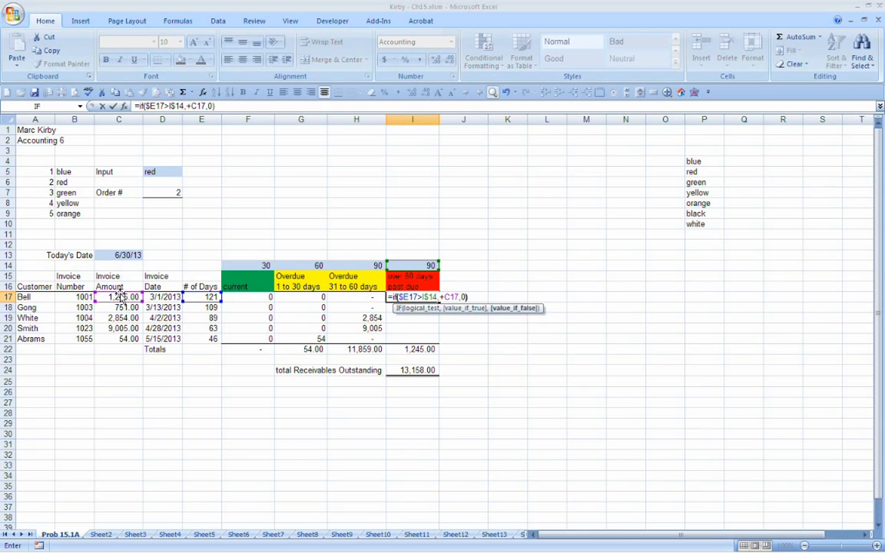
pyautogui.press('Return')
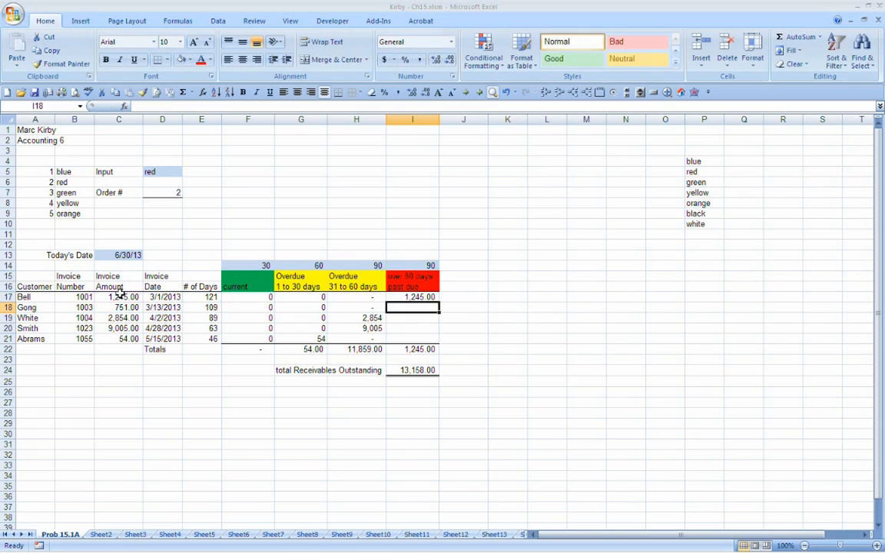
pyautogui.click(434, 296)
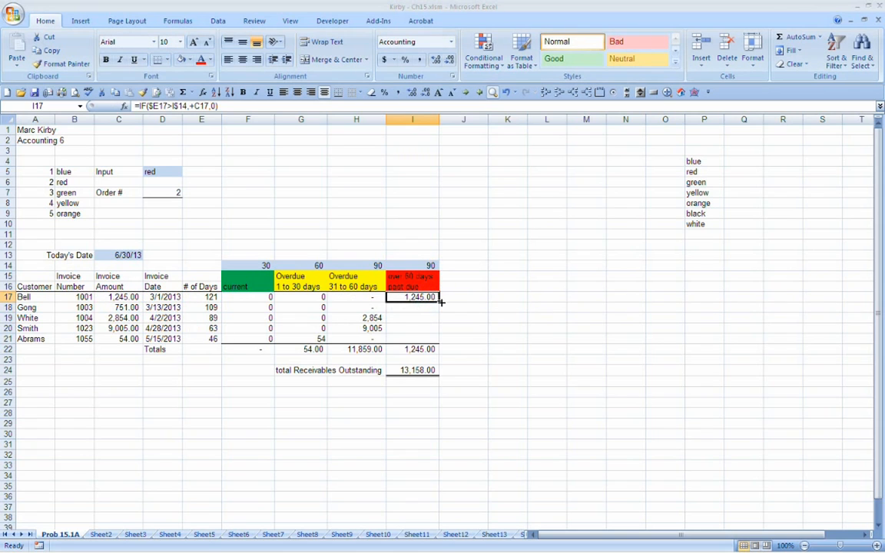
pyautogui.moveTo(440, 302); pyautogui.dragTo(440, 344)
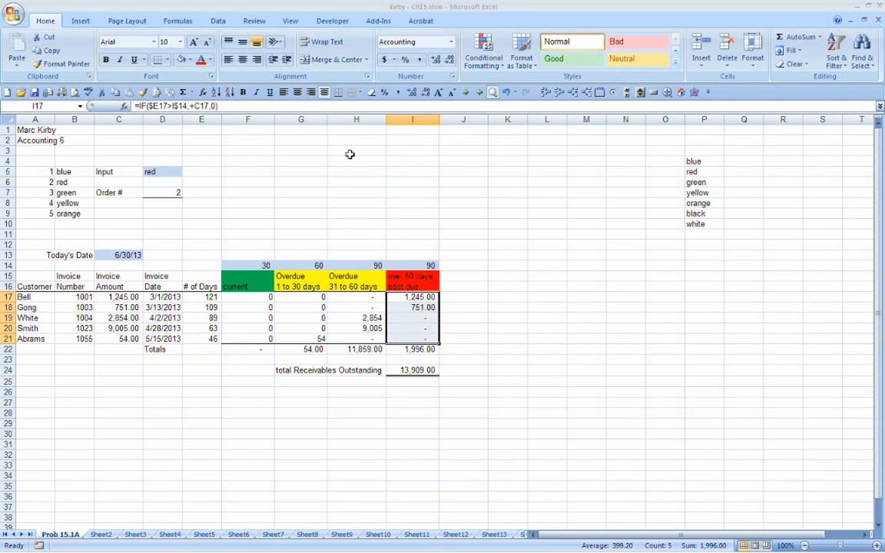
# Step: Set today's date in C13 to 5/31/13
pyautogui.click(347, 318)
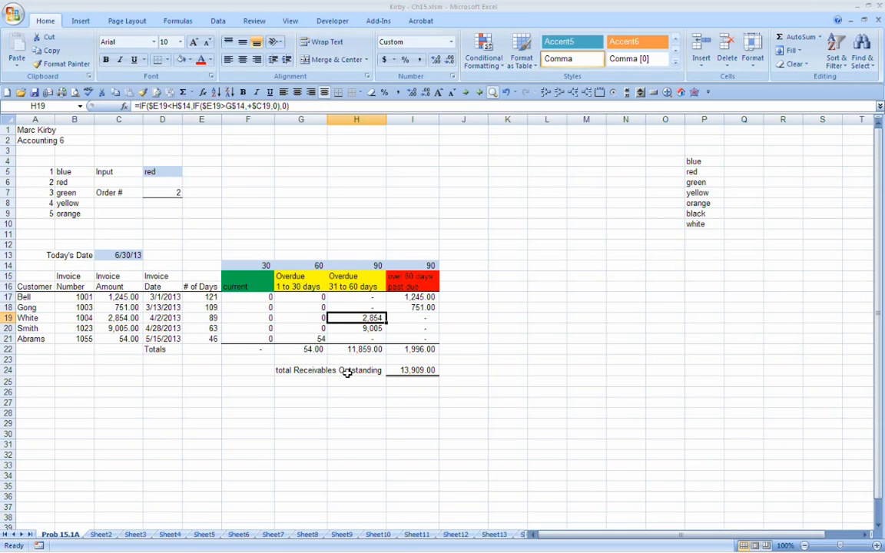
pyautogui.press('Left')
pyautogui.press('Left')
pyautogui.press('Left')
pyautogui.press('Up')
pyautogui.press('Up')
pyautogui.press('Up')
pyautogui.press('Up')
pyautogui.press('Up')
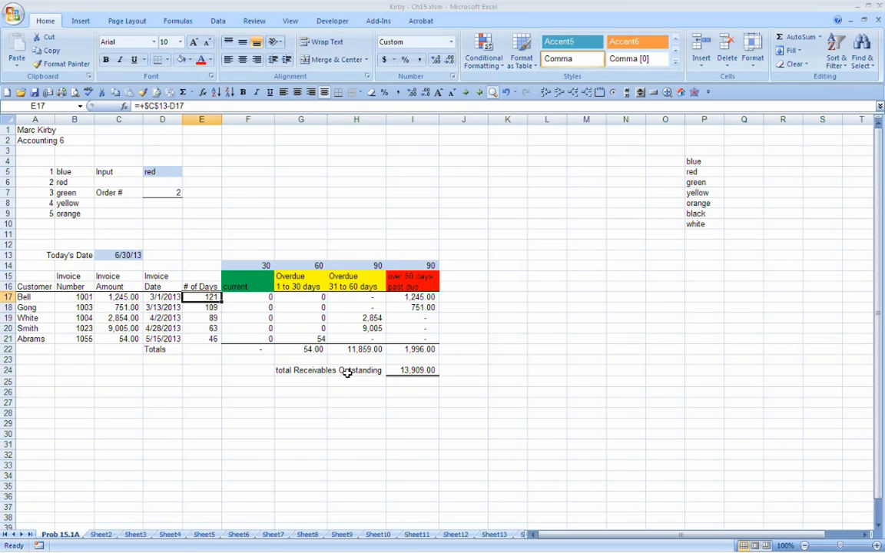
pyautogui.press('Left')
pyautogui.press('Left')
pyautogui.press('Left')
pyautogui.press('Up')
pyautogui.press('Right')
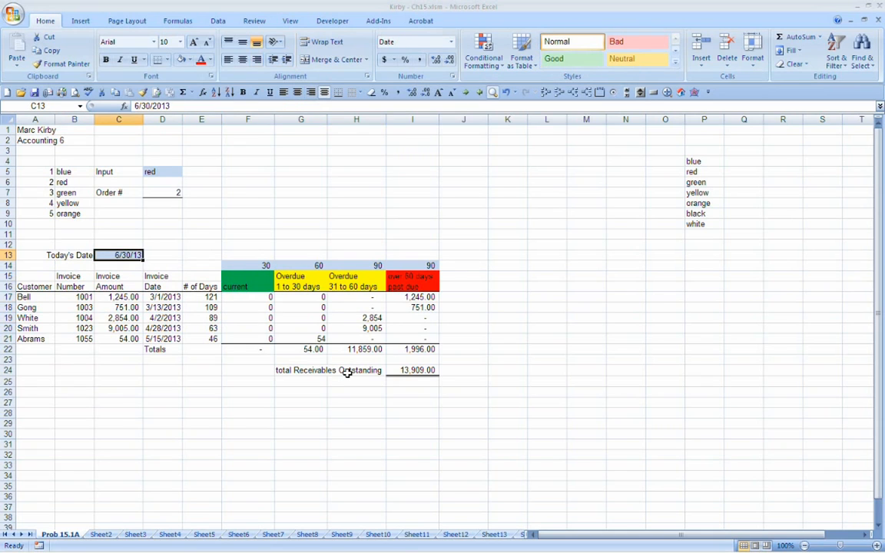
pyautogui.write('5/31/13')
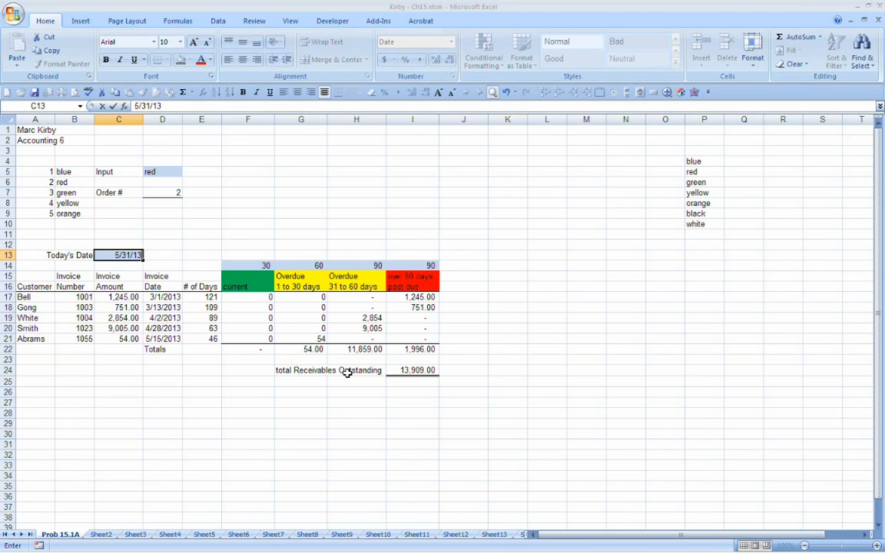
pyautogui.press('Return')
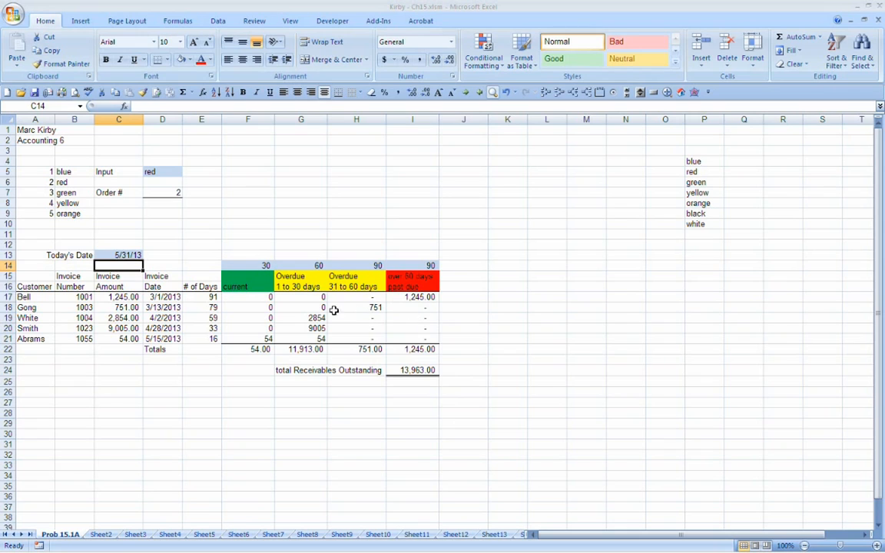
# Step: Format the aging amounts in F17:H21 in comma style with two decimals
pyautogui.moveTo(208, 297); pyautogui.dragTo(201, 338)
pyautogui.click(264, 328)
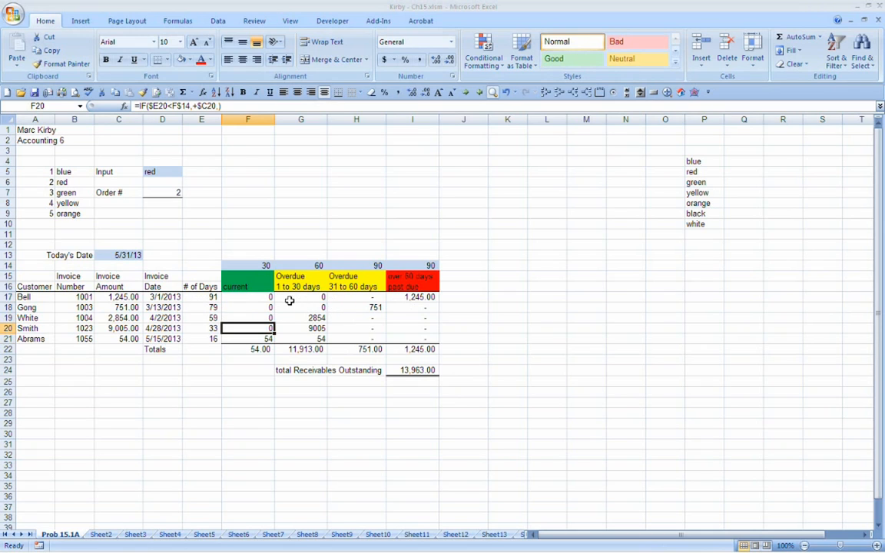
pyautogui.moveTo(262, 297); pyautogui.dragTo(355, 336)
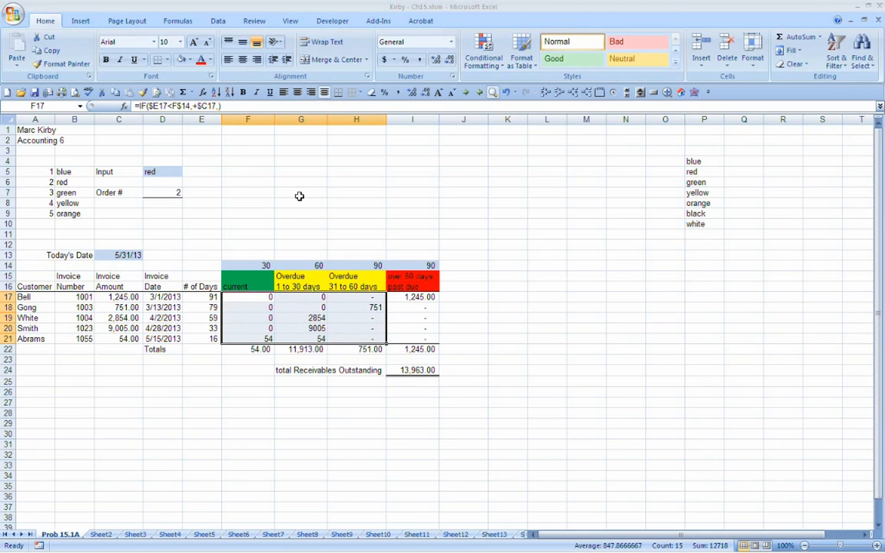
pyautogui.click(395, 93)
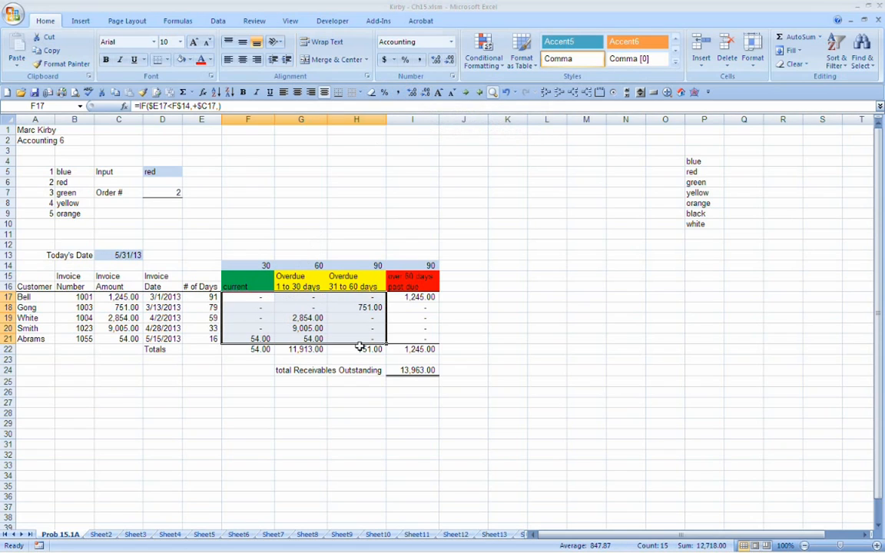
pyautogui.click(331, 372)
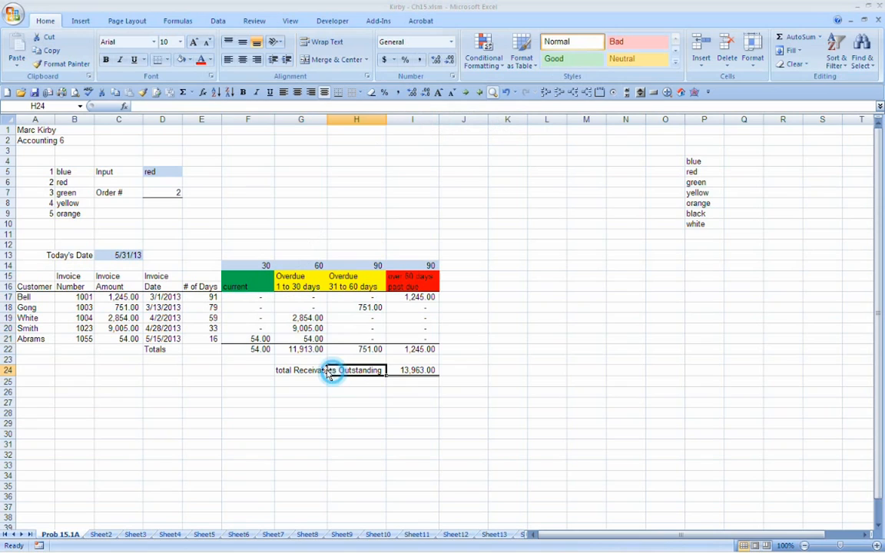
# Step: Compare the simple IF formulas in G21, G19 and G17 with the nested IF formulas in H18 and H19
pyautogui.click(297, 338)
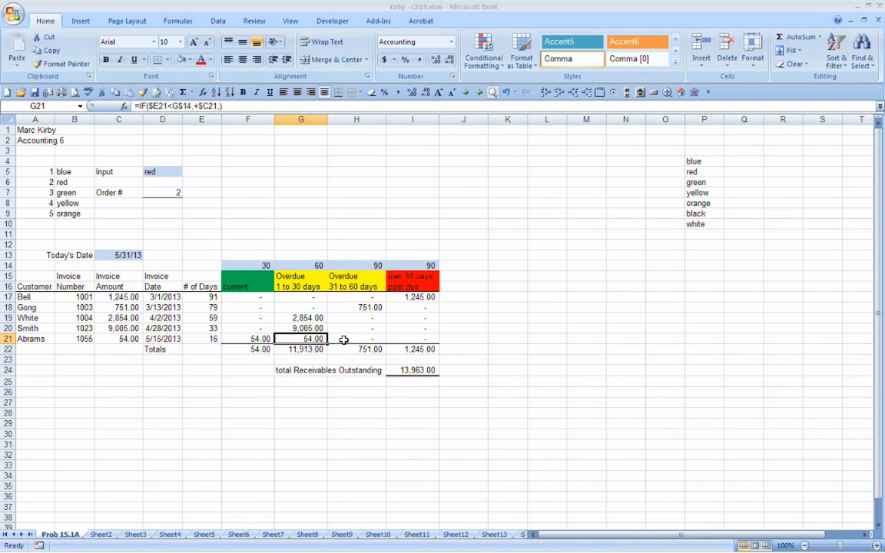
pyautogui.click(355, 309)
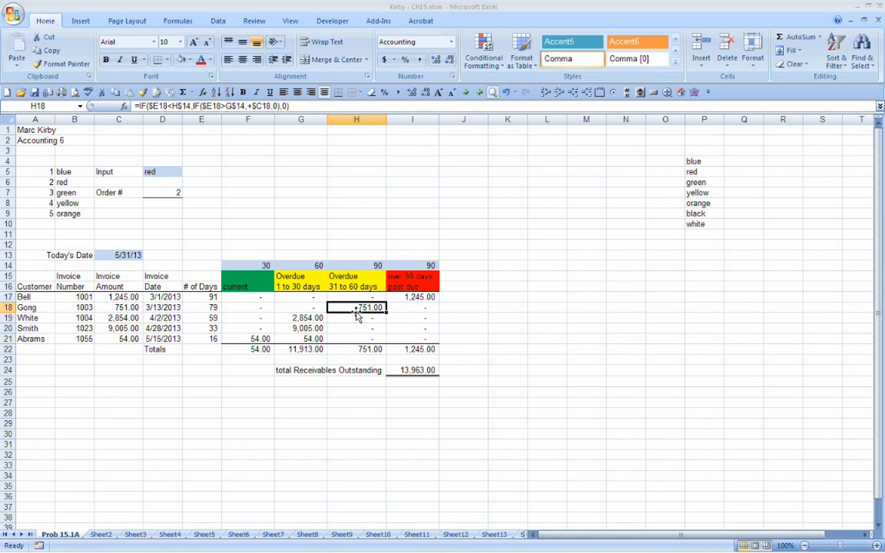
pyautogui.click(310, 318)
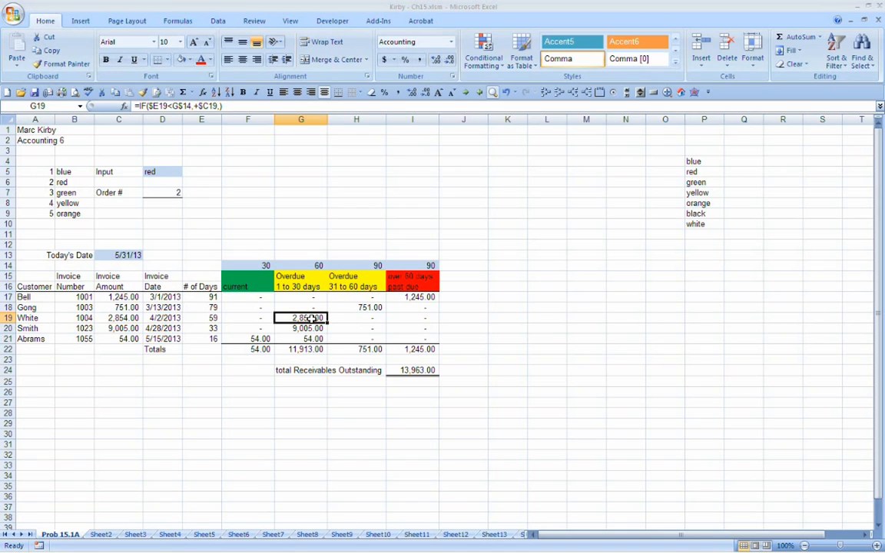
pyautogui.press('Right')
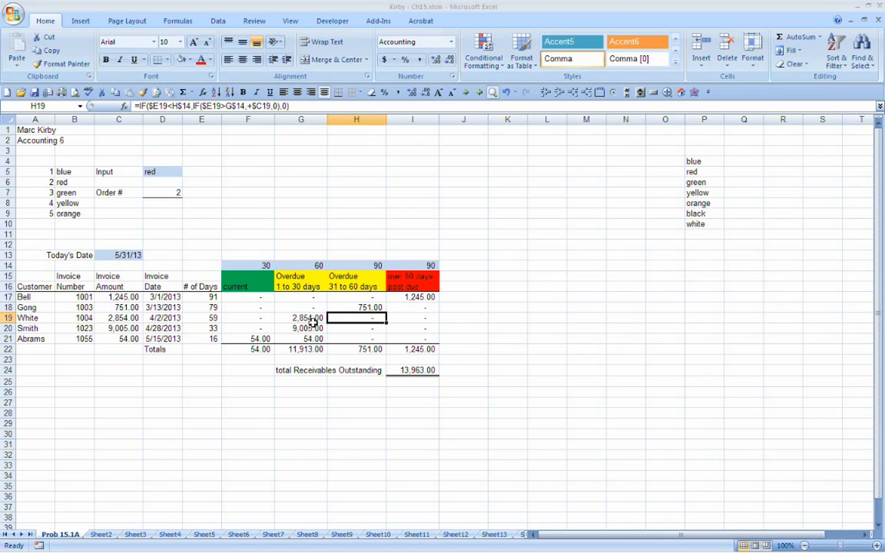
pyautogui.click(312, 299)
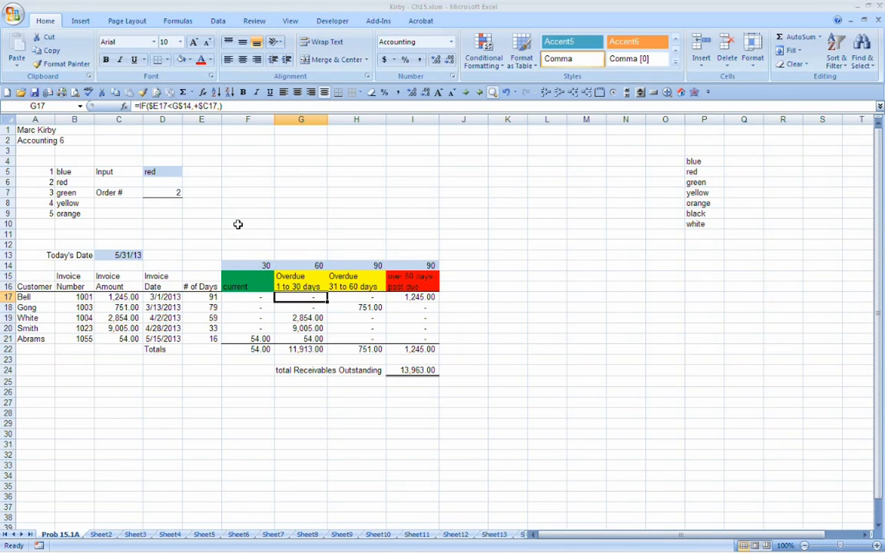
pyautogui.click(231, 403)
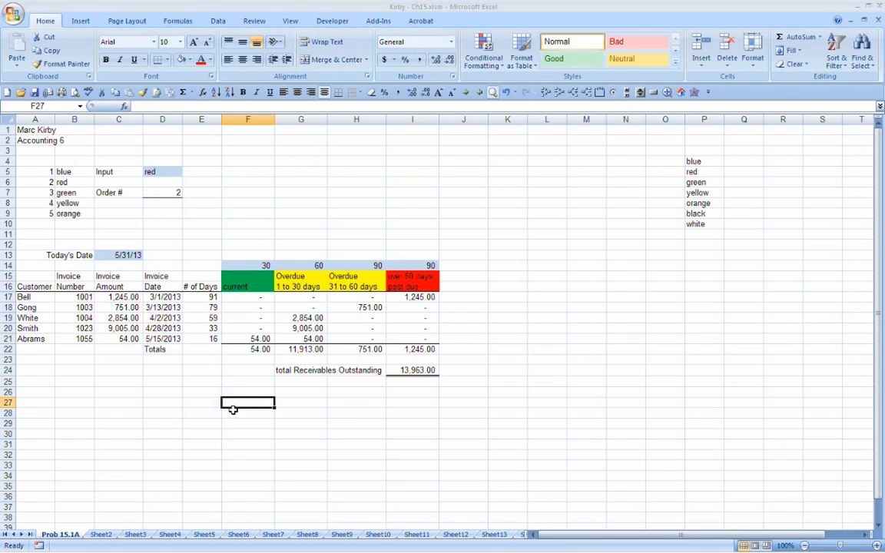
pyautogui.write('=and')
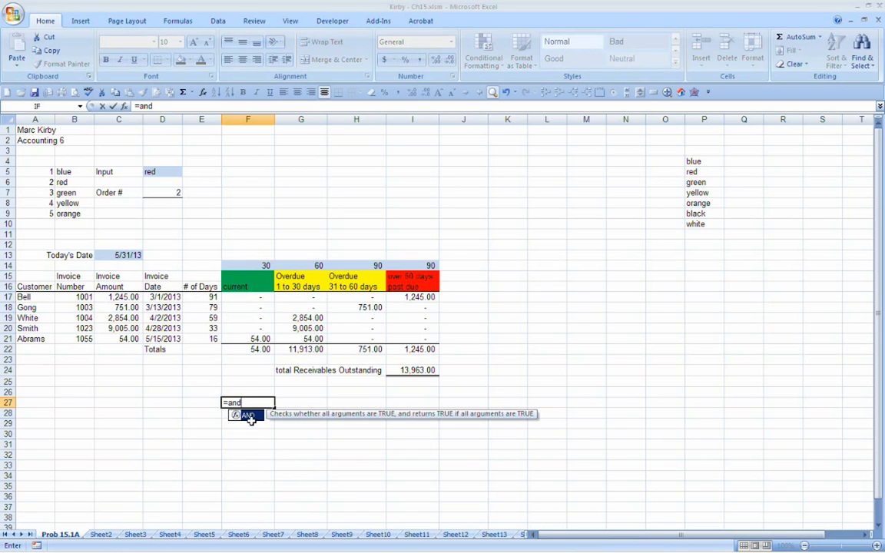
pyautogui.write('(')
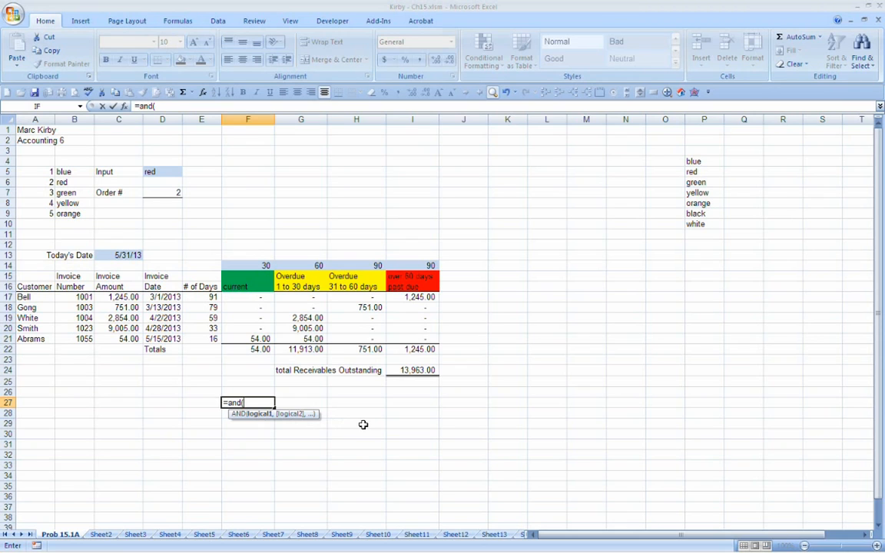
pyautogui.press('Escape')
# Step: Start replacing G17's formula with an IF whose logical test is an AND with the first condition E17<G14
pyautogui.click(288, 298)
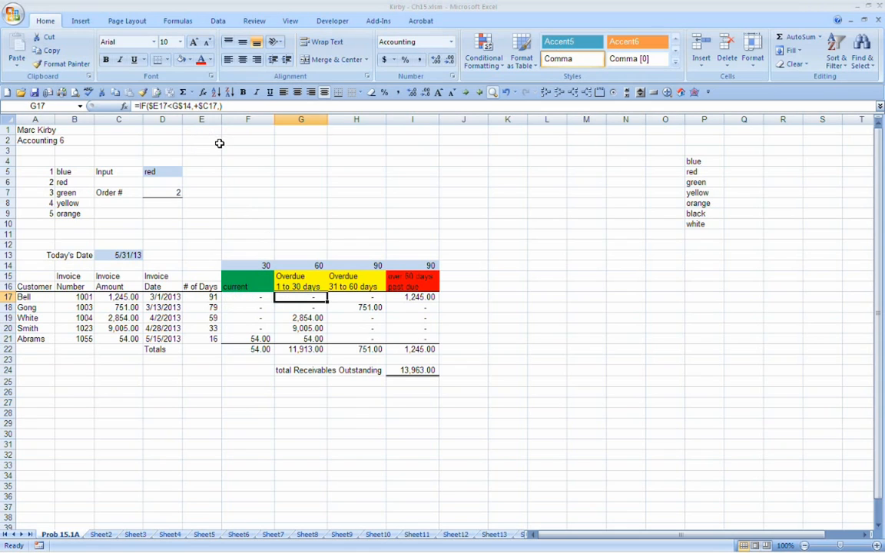
pyautogui.write('=if(')
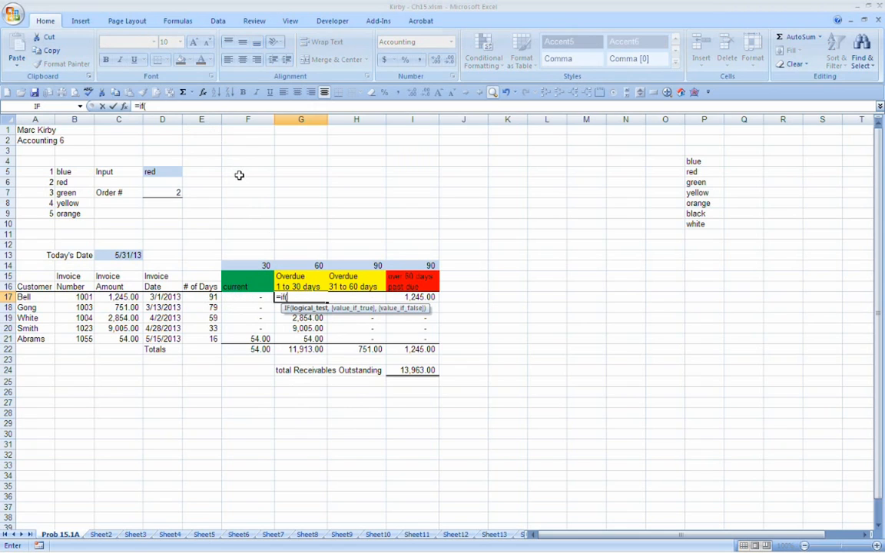
pyautogui.write('and')
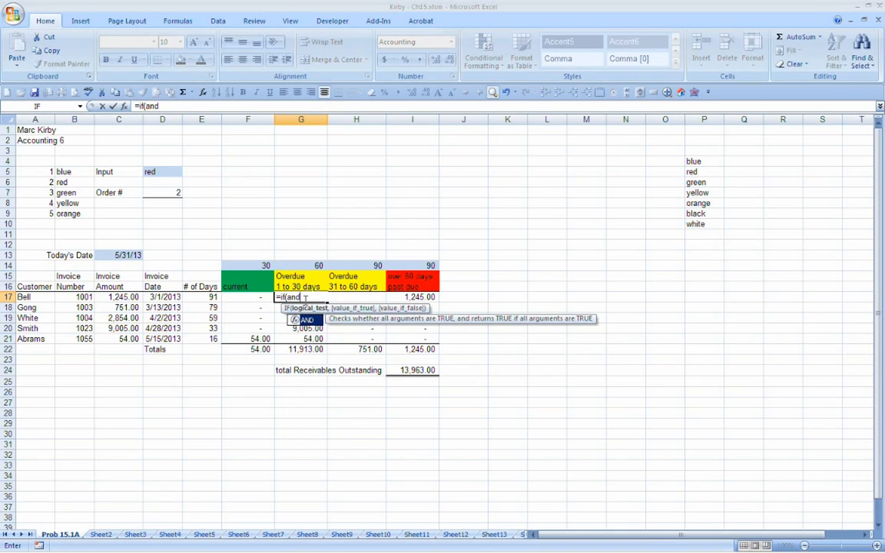
pyautogui.write('(')
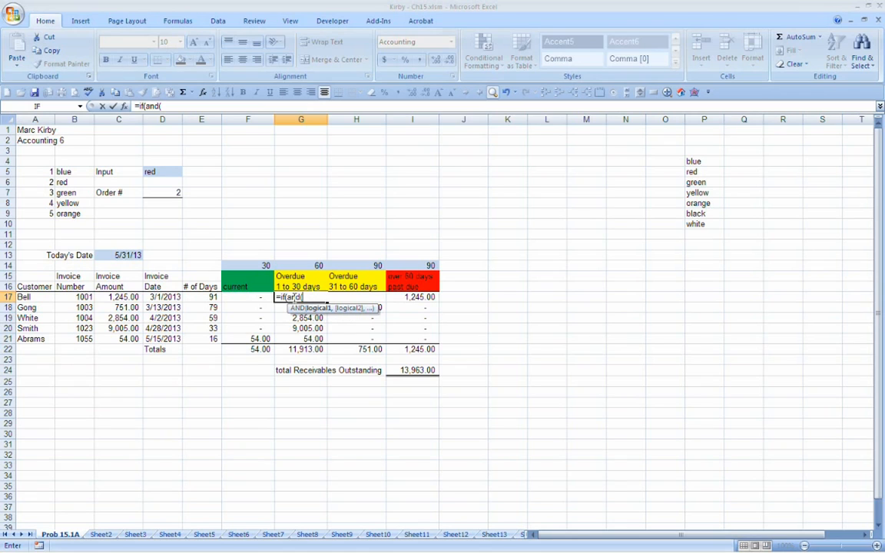
pyautogui.click(201, 297)
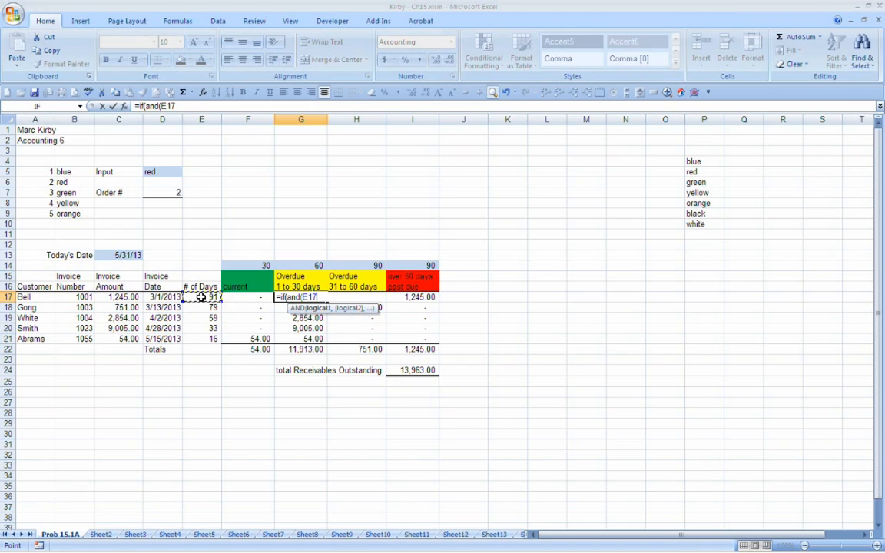
pyautogui.write('<')
pyautogui.click(311, 266)
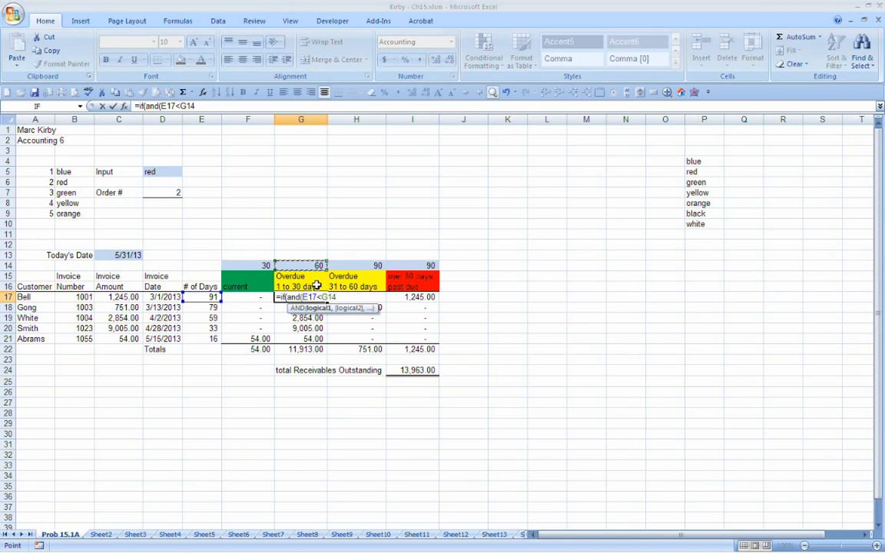
pyautogui.write(',')
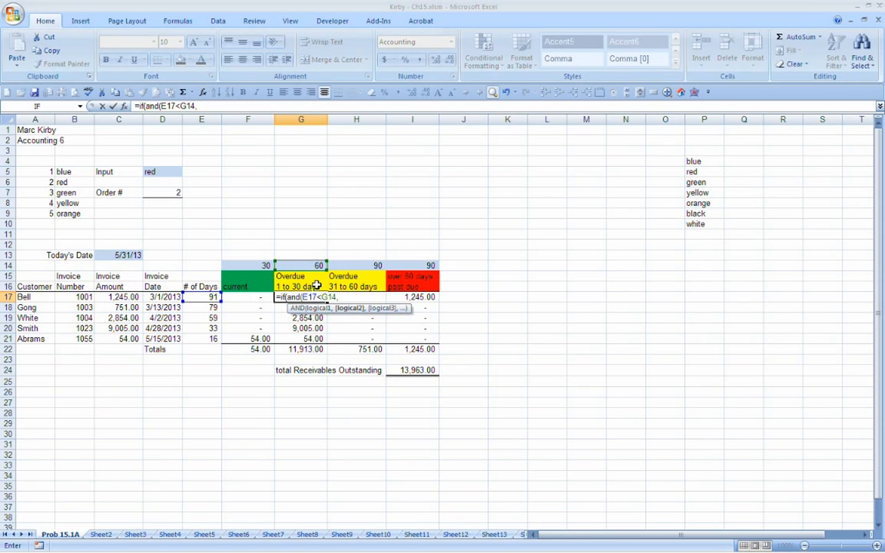
# Step: Add E17>F14 as the second condition of G17's AND test and close the AND function
pyautogui.click(202, 296)
pyautogui.write('>')
pyautogui.click(249, 265)
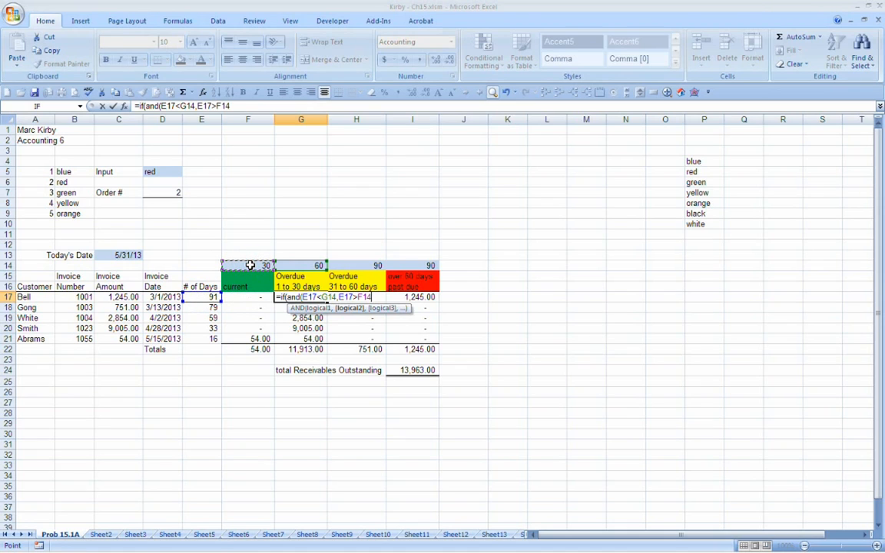
pyautogui.write(')')
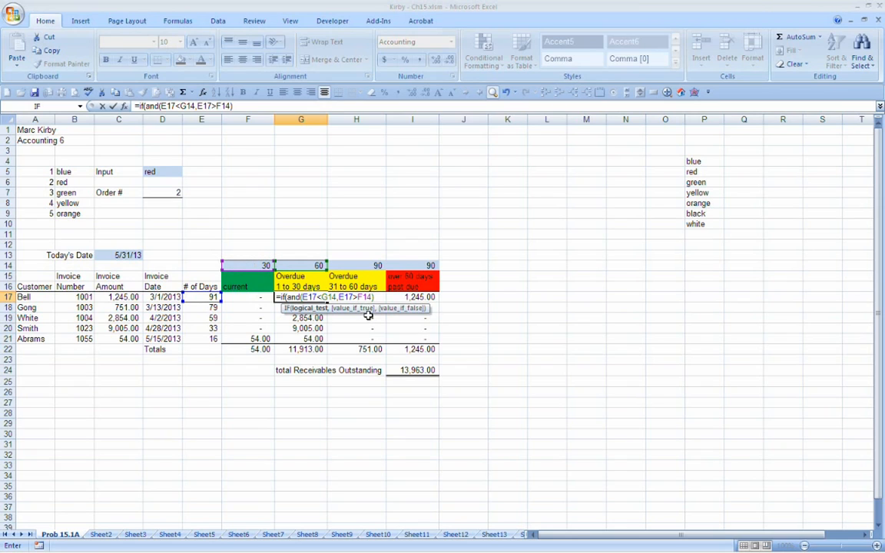
pyautogui.press('BackSpace')
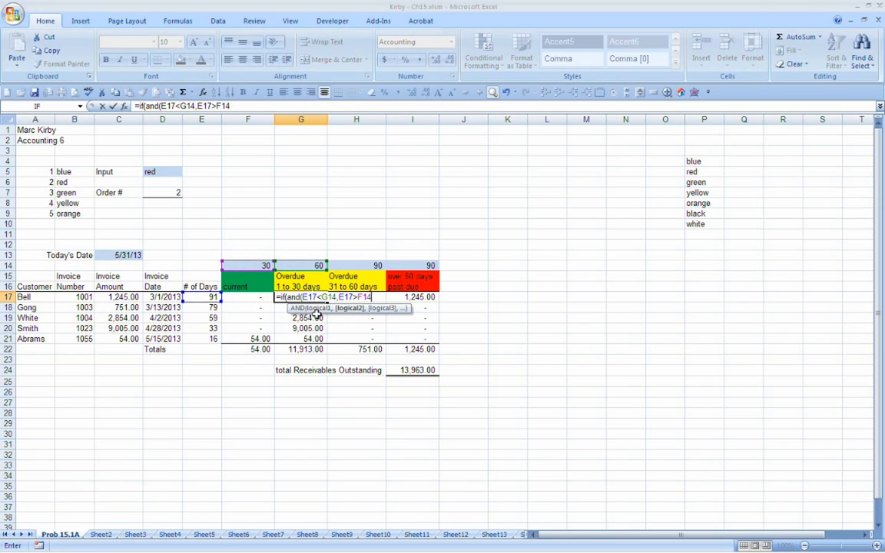
pyautogui.write(')')
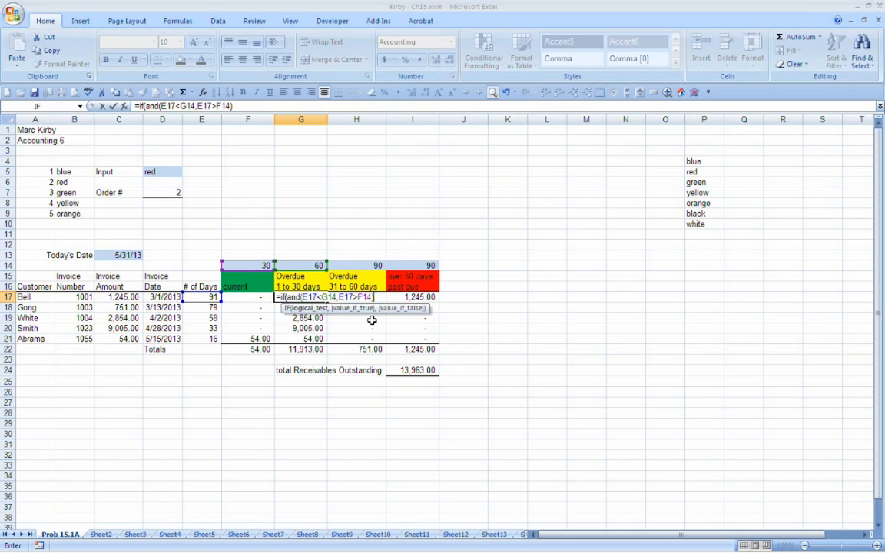
# Step: Finish G17's IF formula with +C17 if true and 0 if false
pyautogui.write(',')
pyautogui.write('+')
pyautogui.click(118, 297)
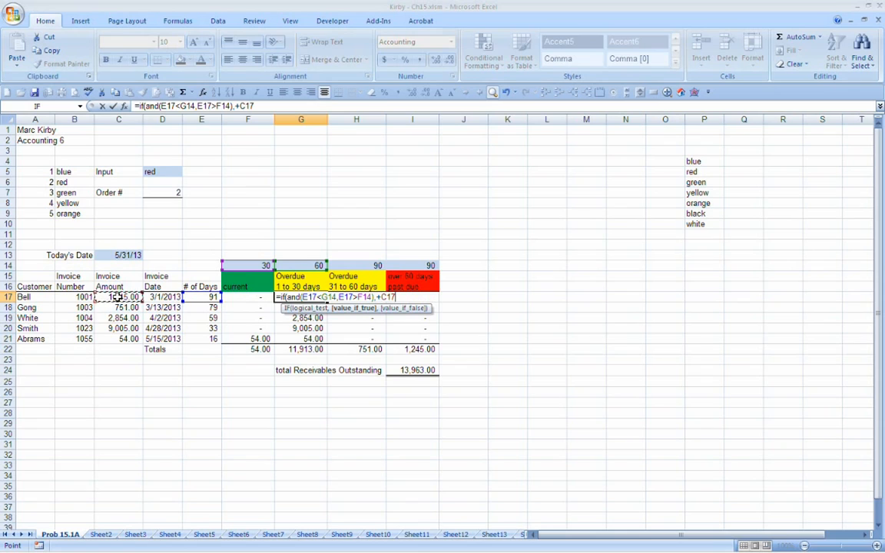
pyautogui.write(',')
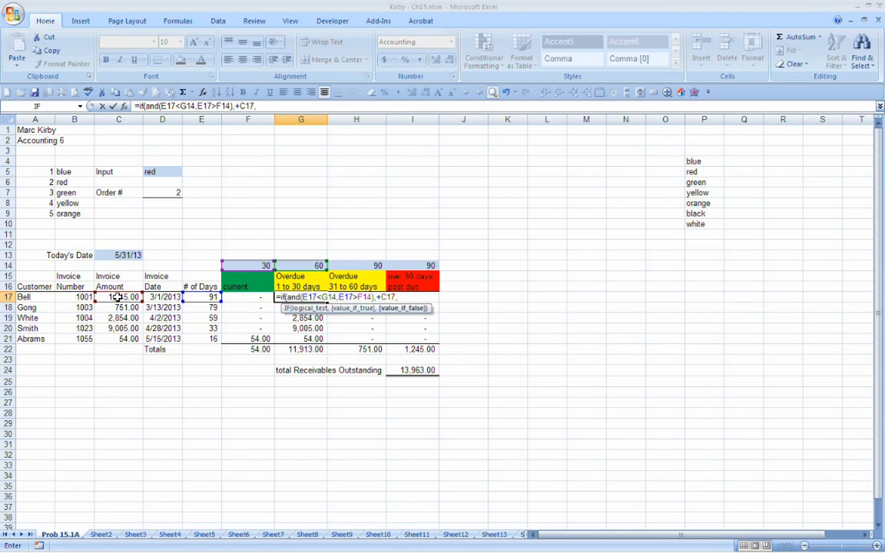
pyautogui.write('0)')
pyautogui.hotkey('ctrl', 'Return')
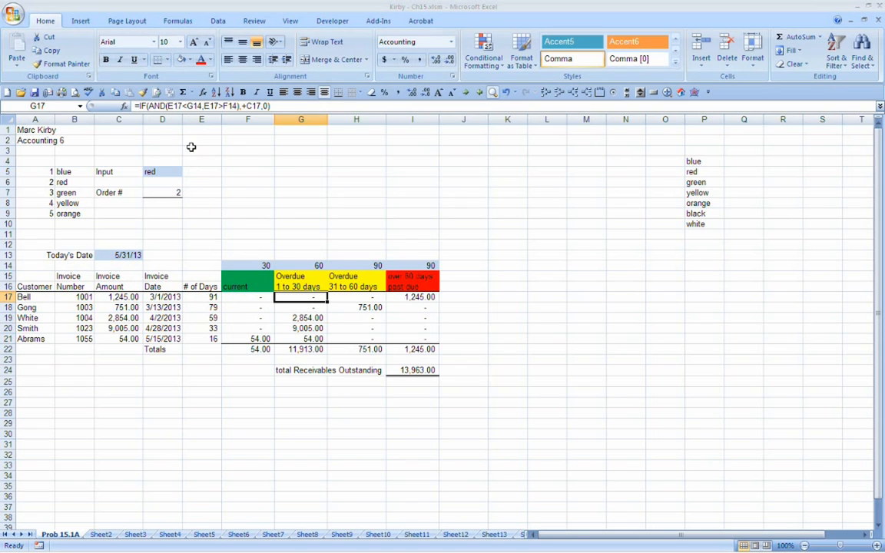
# Step: Make the first AND condition in G17's formula use mixed references: $E17<G$14
pyautogui.click(171, 106)
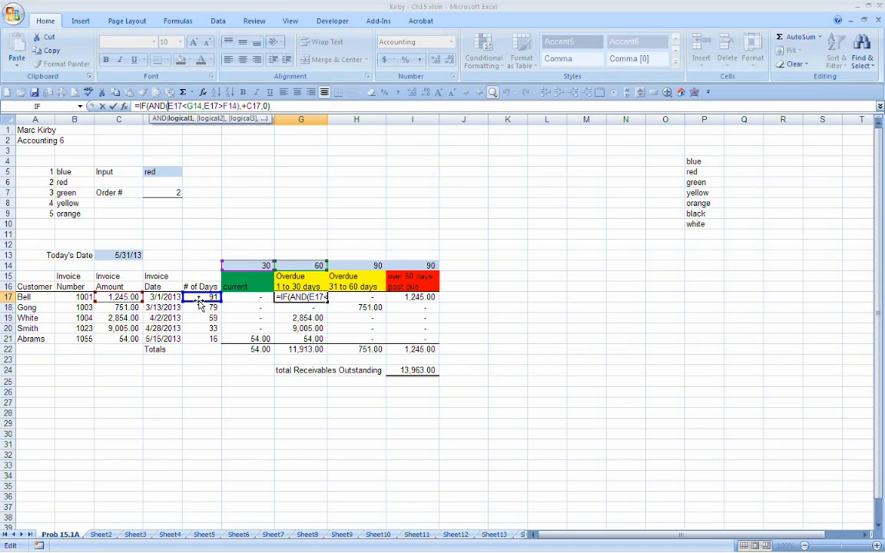
pyautogui.press('F4')
pyautogui.press('F4')
pyautogui.press('F4')
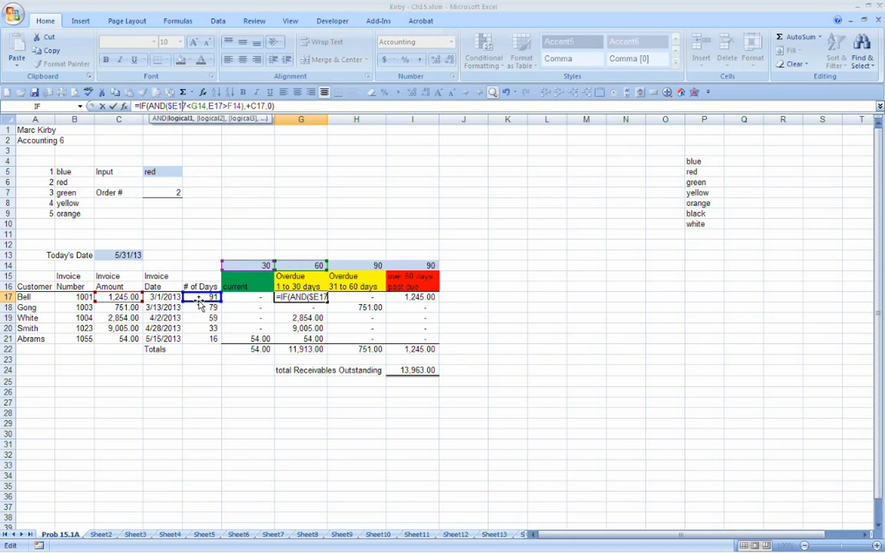
pyautogui.press('Right')
pyautogui.press('F4')
pyautogui.press('F4')
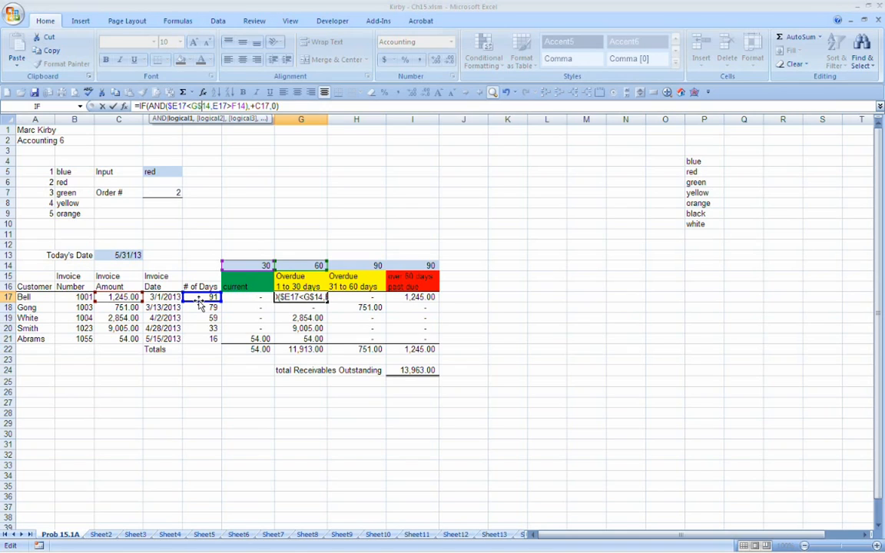
# Step: Make the second AND condition in G17's formula use mixed references, $E17>F$14, and enter the formula
pyautogui.press('Right')
pyautogui.press('Right')
pyautogui.press('Right')
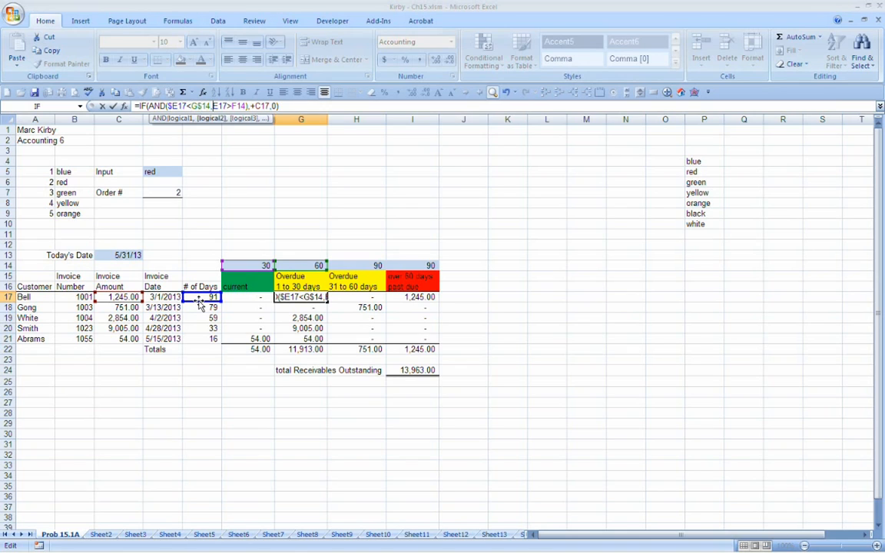
pyautogui.write('$')
pyautogui.press('Right')
pyautogui.press('Right')
pyautogui.press('Right')
pyautogui.press('Right')
pyautogui.press('Right')
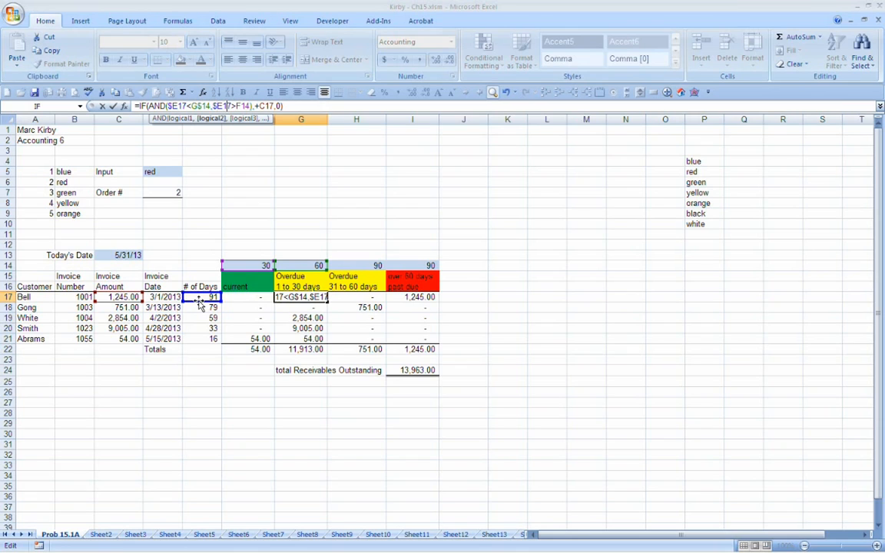
pyautogui.write('$')
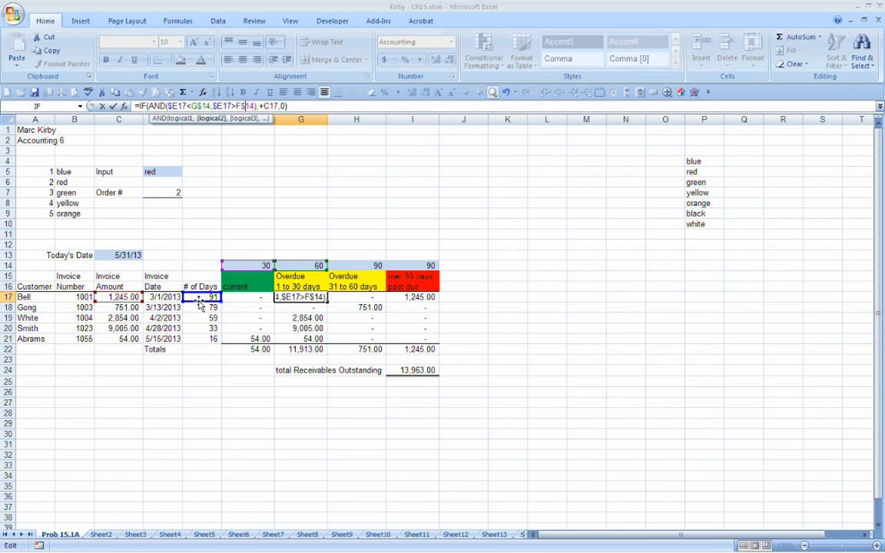
pyautogui.hotkey('ctrl', 'Return')
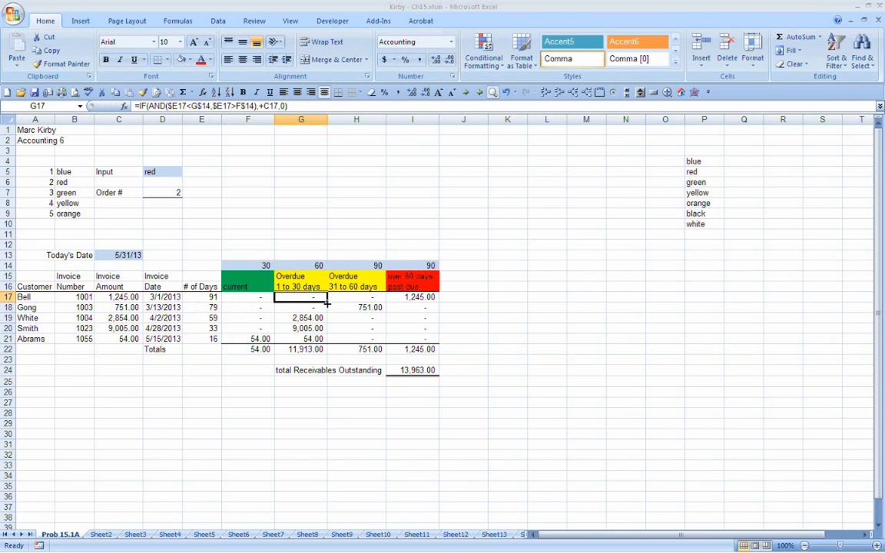
# Step: Copy G17's IF-AND formula down through G21 and reapply the bottom border beneath the column's last row
pyautogui.moveTo(327, 302); pyautogui.dragTo(317, 339)
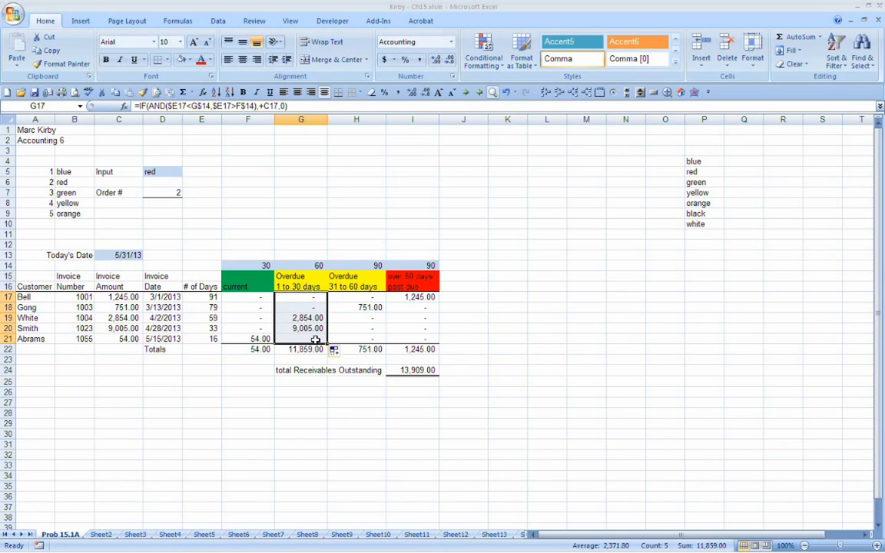
pyautogui.click(338, 93)
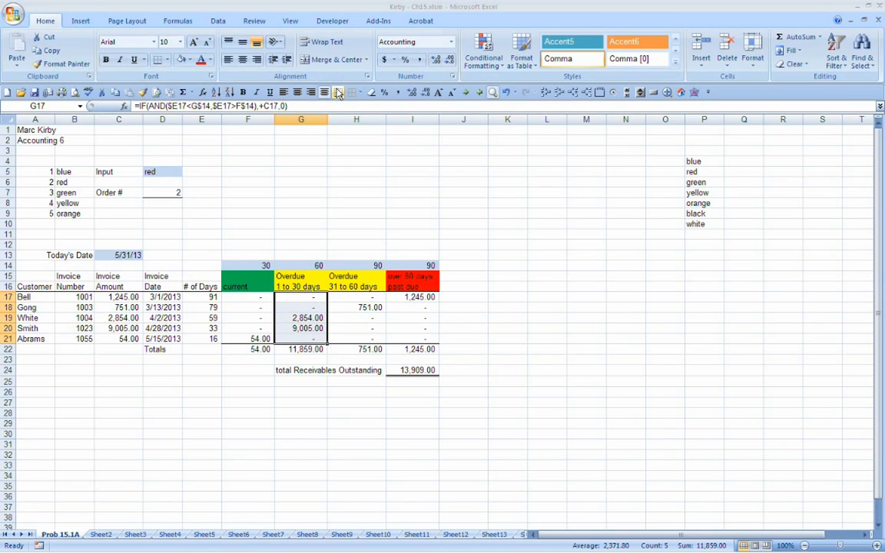
# Step: Compare the copied IF-AND formulas in G21 and G19 with the nested IF formulas in H17, H18 and H19
pyautogui.click(296, 339)
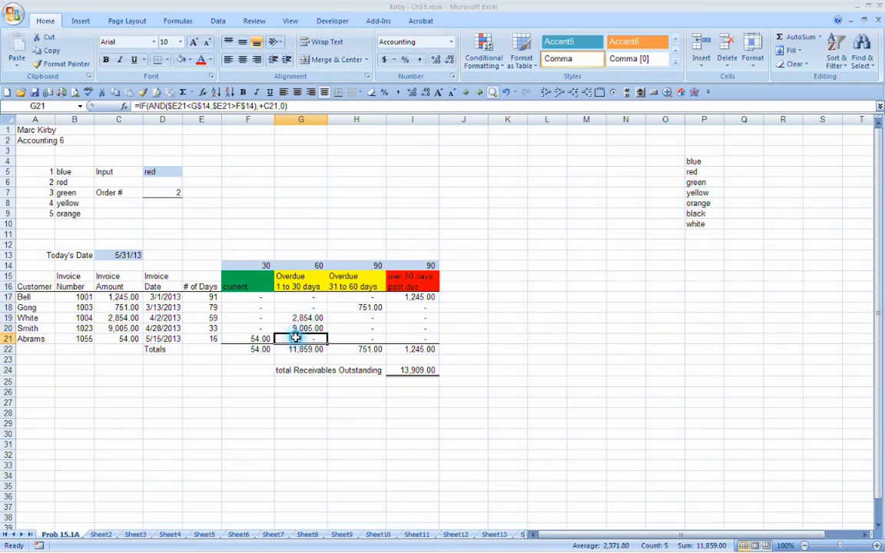
pyautogui.click(256, 338)
pyautogui.click(296, 338)
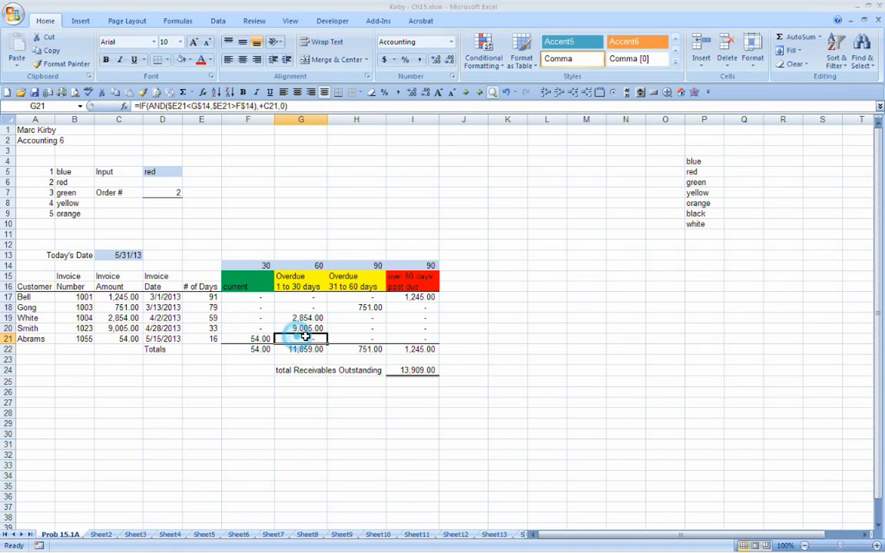
pyautogui.click(352, 338)
pyautogui.click(296, 317)
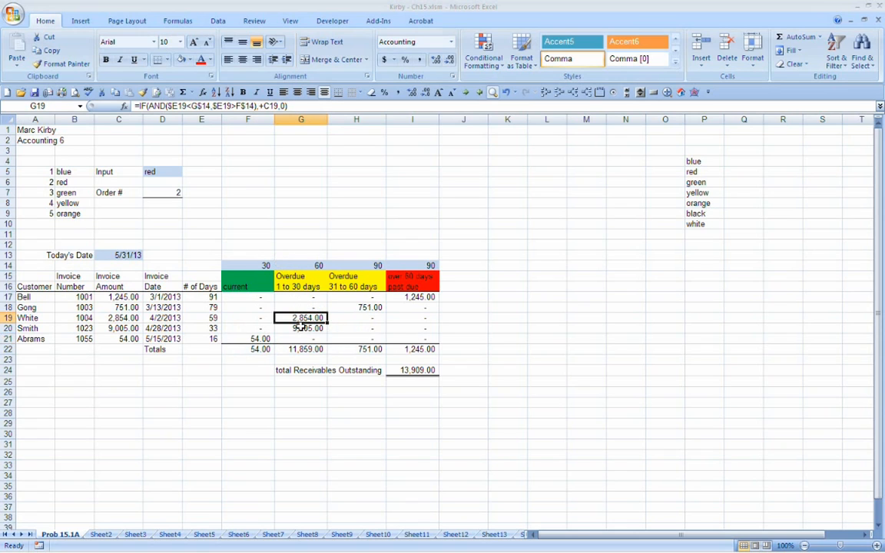
pyautogui.doubleClick(301, 321)
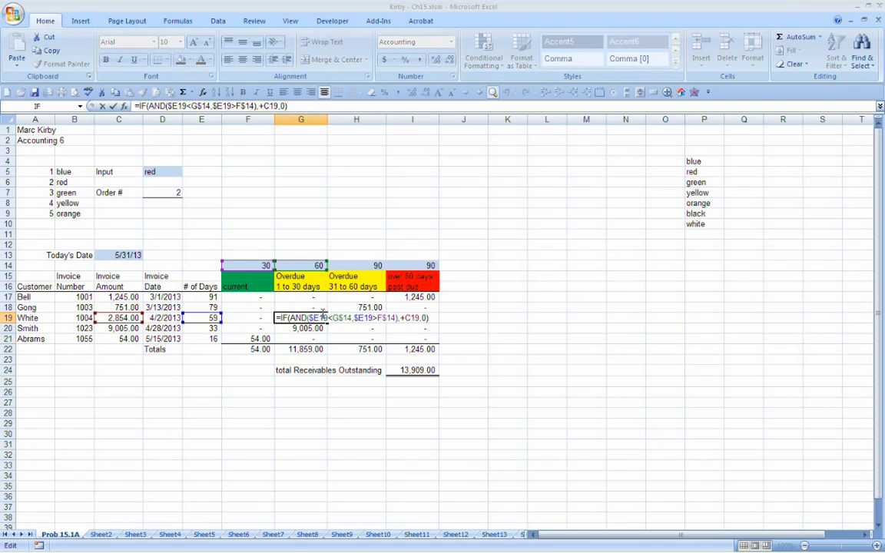
pyautogui.press('Escape')
pyautogui.moveTo(362, 300); pyautogui.dragTo(362, 334)
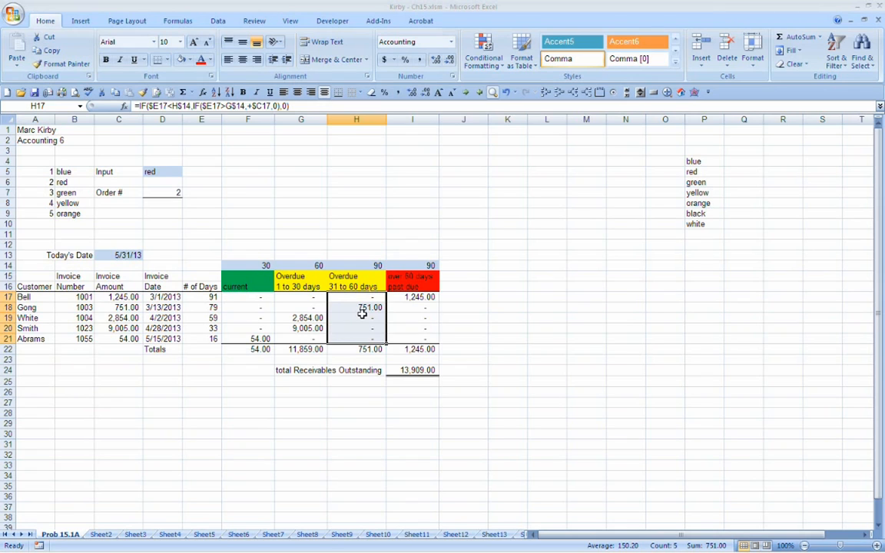
pyautogui.click(363, 317)
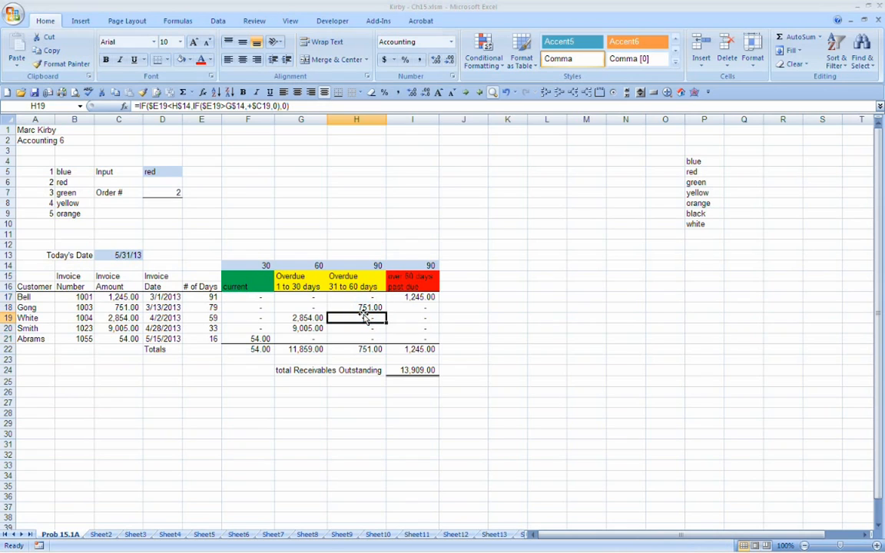
pyautogui.click(364, 307)
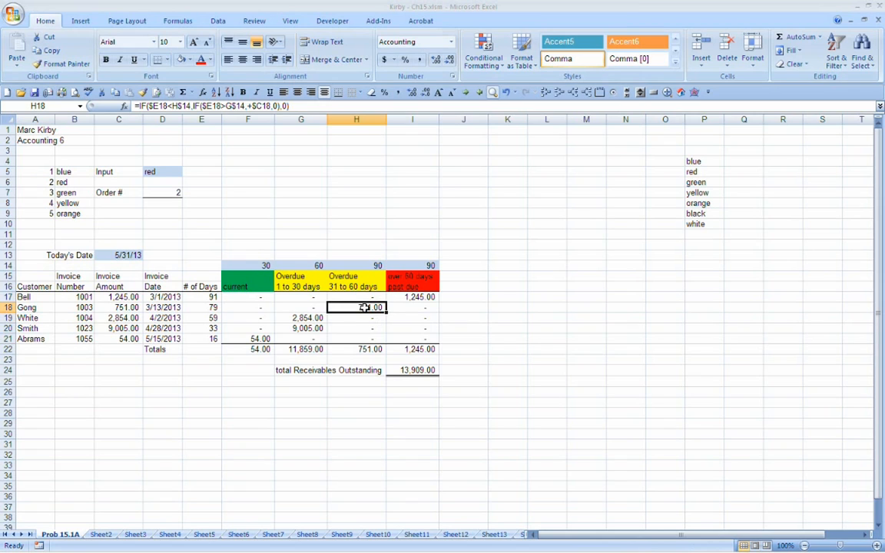
pyautogui.click(300, 319)
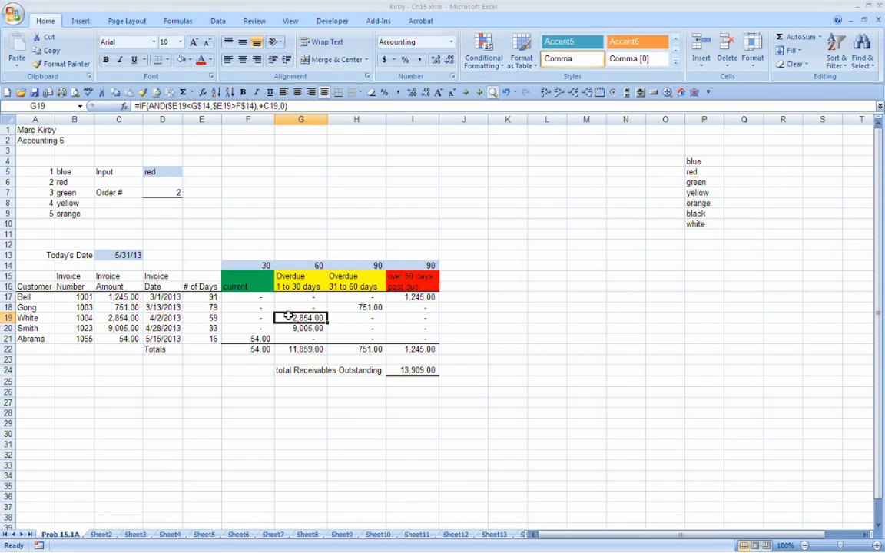
pyautogui.press('Right')
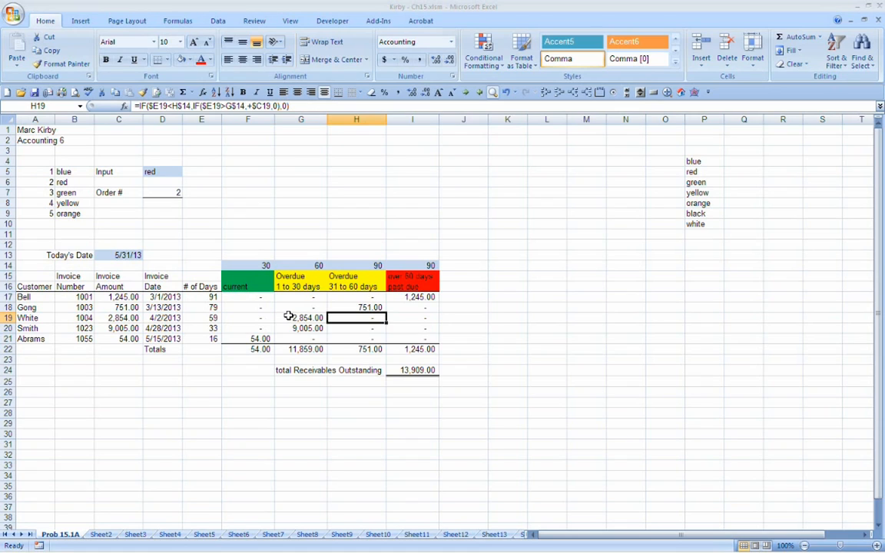
pyautogui.press('Left')
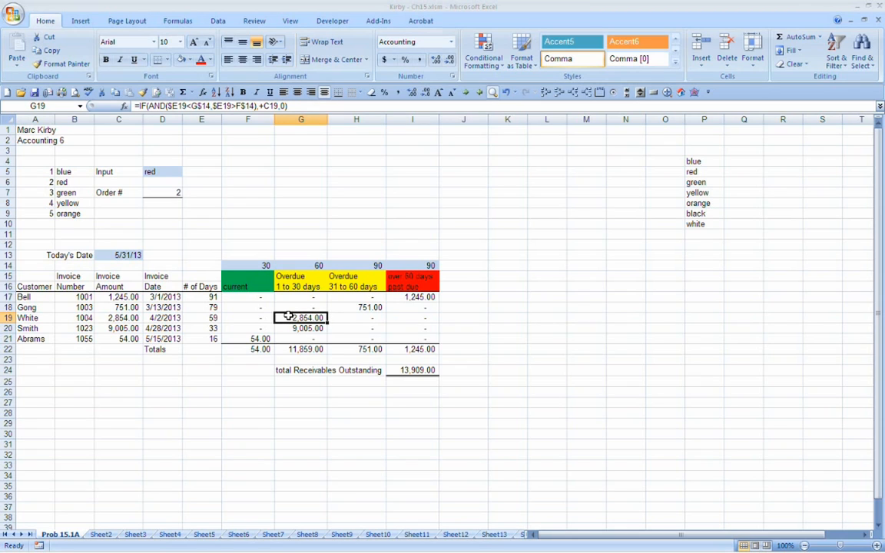
# Step: Test the aging table by setting Today's Date in C13 to 06/30/13 and back to 5/31
pyautogui.click(123, 254)
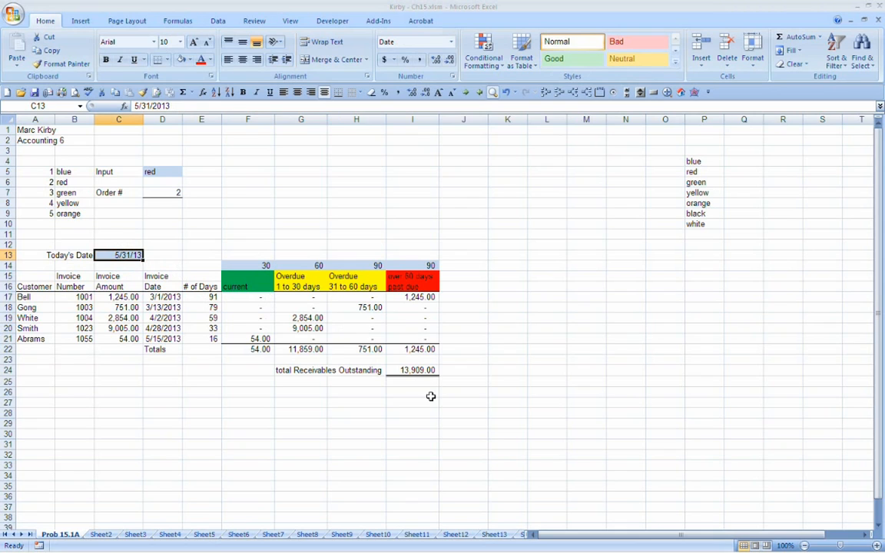
pyautogui.write('06/30/13')
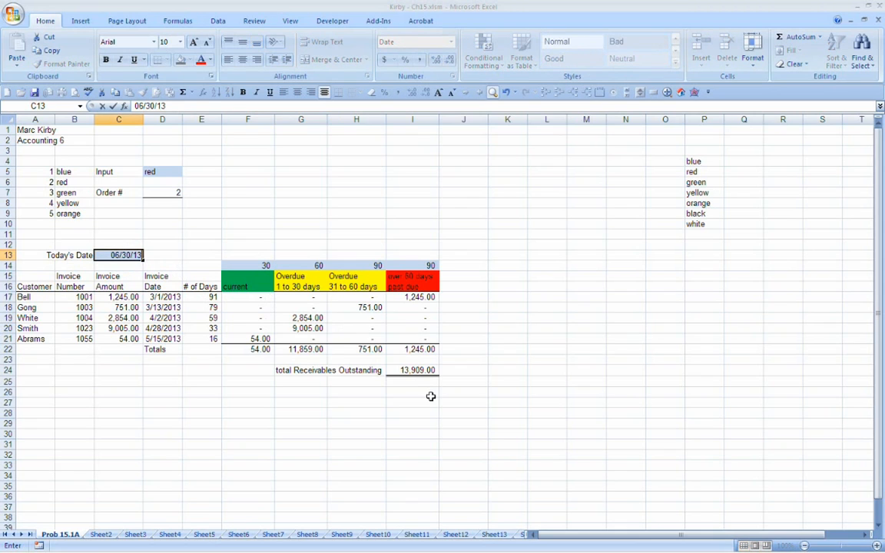
pyautogui.press('Return')
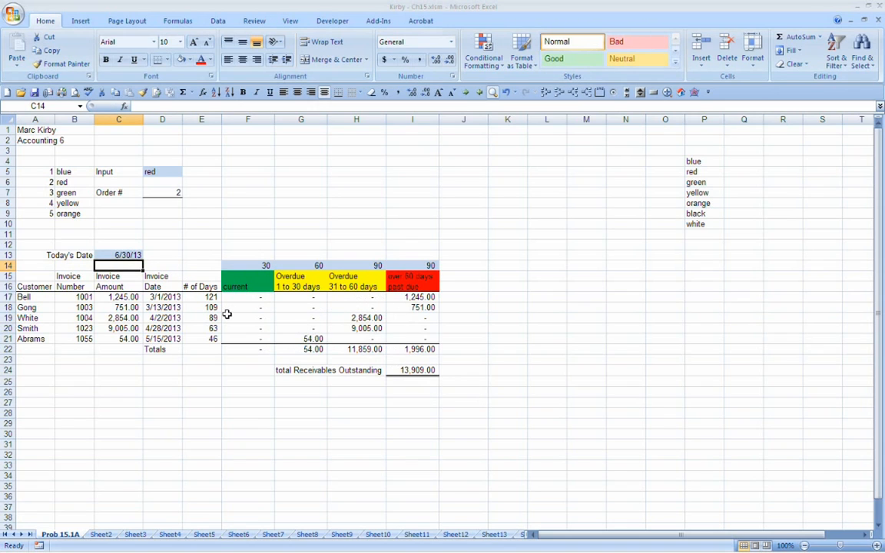
pyautogui.press('Up')
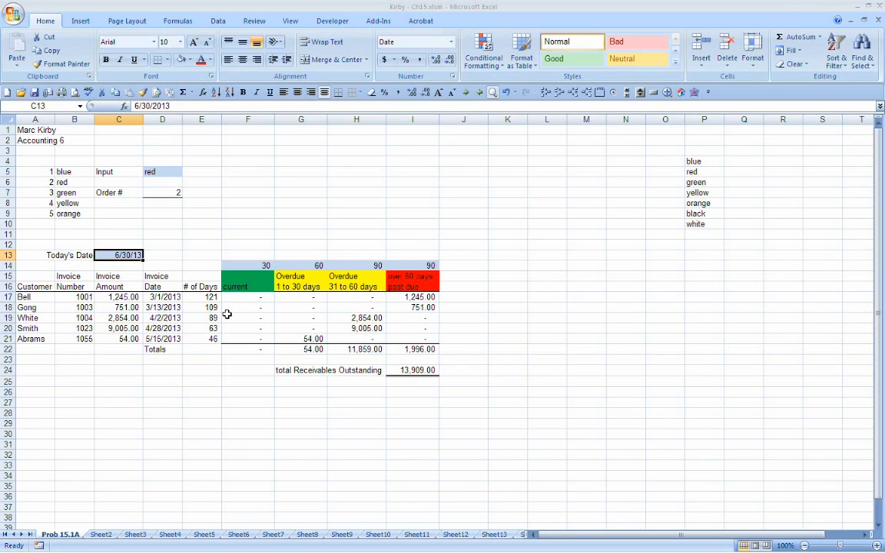
pyautogui.write('5/31')
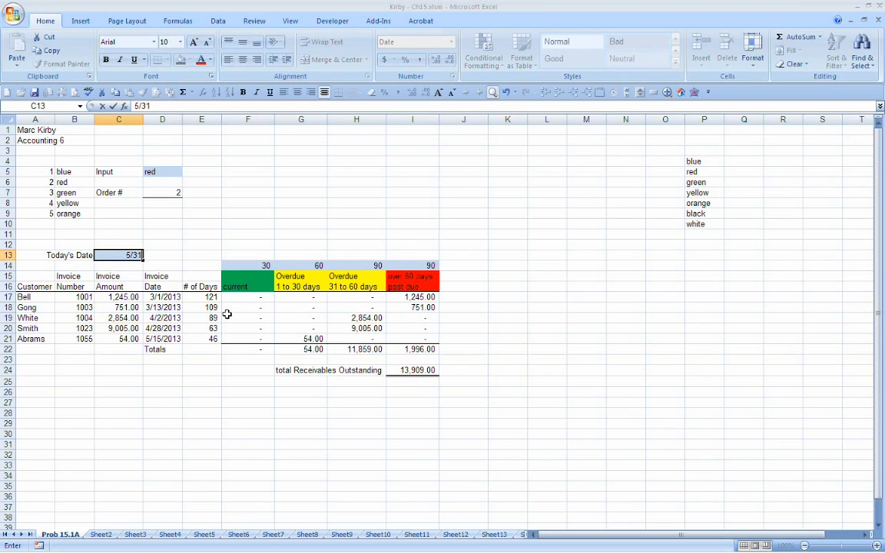
pyautogui.press('Return')
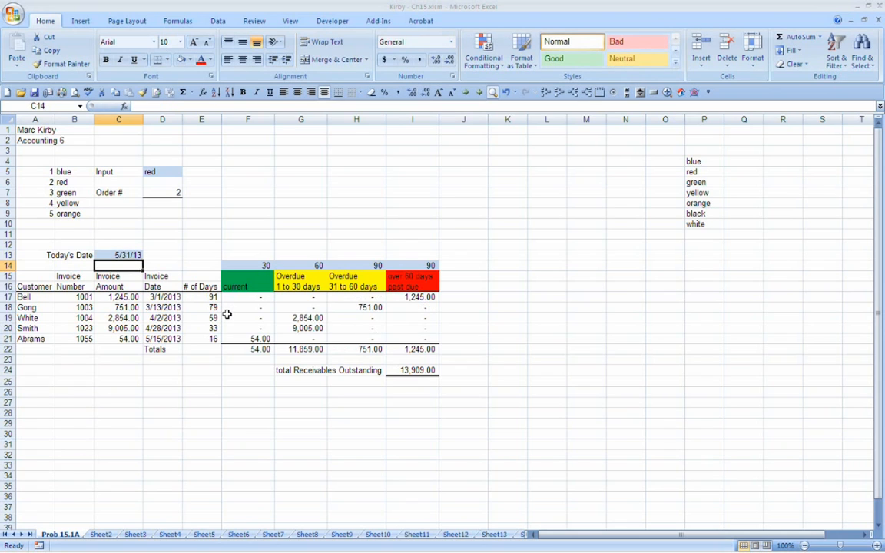
# Step: Test the aging table with Today's Date set to 4/30, checking the invoice date in D21 and the amount in C17
pyautogui.press('Up')
pyautogui.write('4/30')
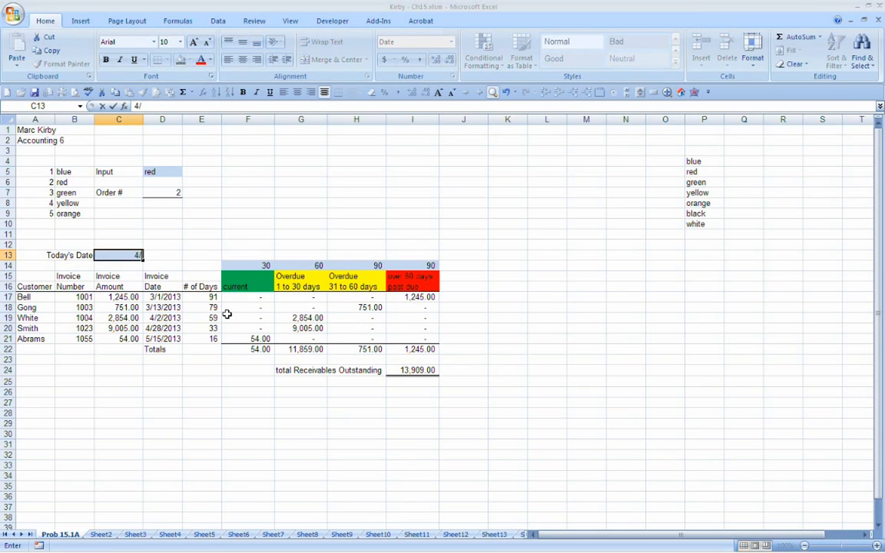
pyautogui.press('Return')
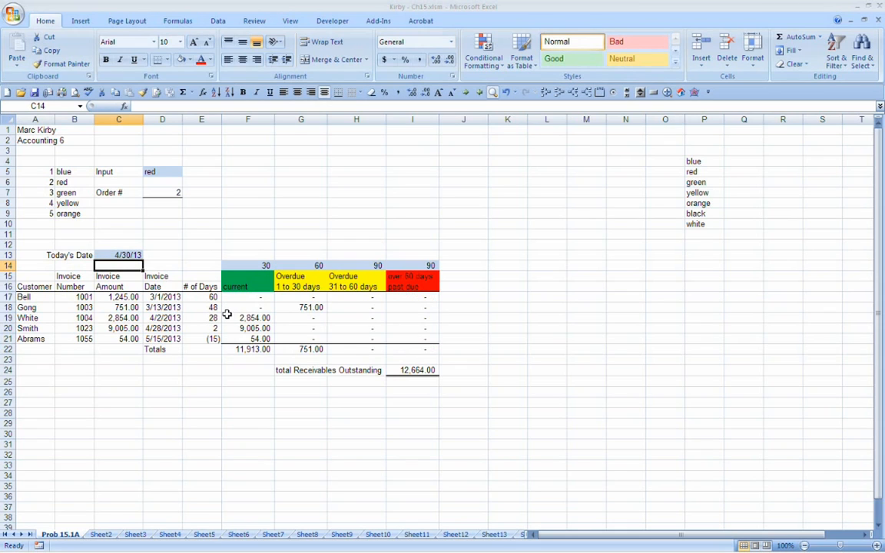
pyautogui.click(156, 338)
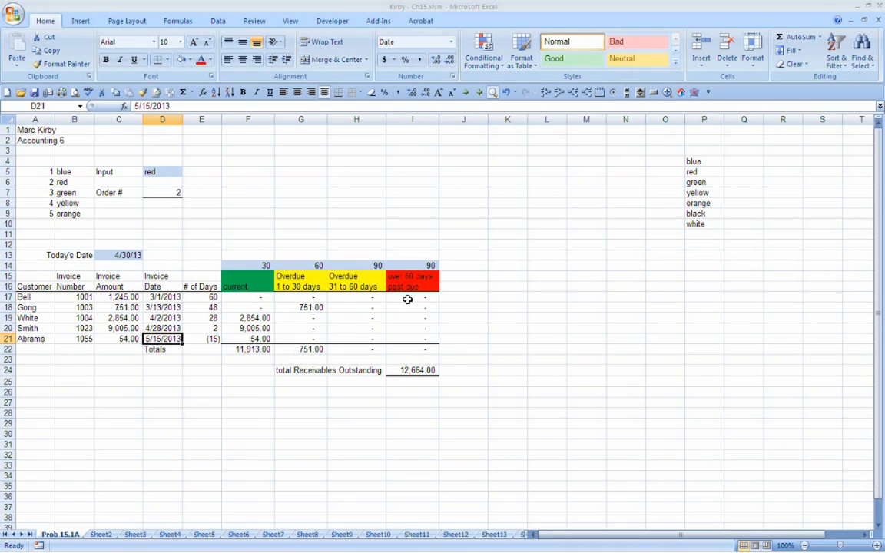
pyautogui.click(112, 297)
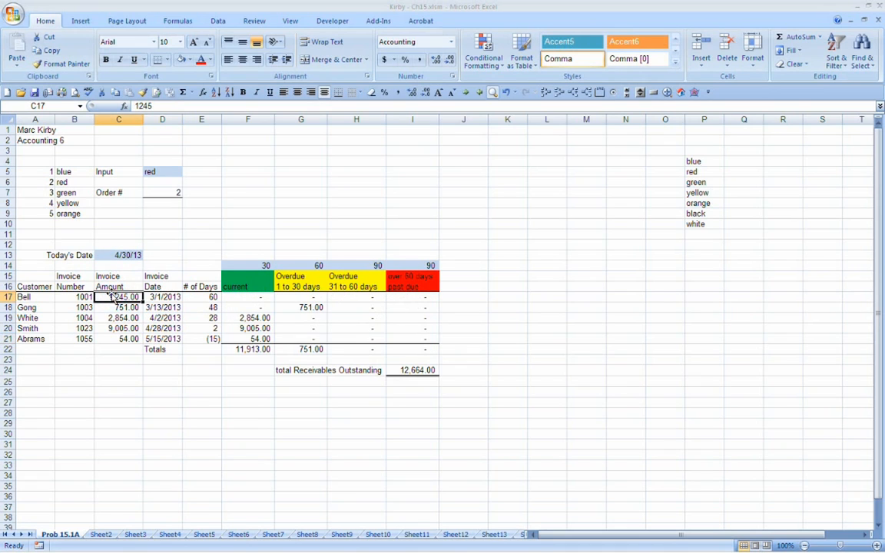
# Step: Set Today's Date in C13 to 5/31/13
pyautogui.press('Up')
pyautogui.press('Up')
pyautogui.press('Up')
pyautogui.press('Up')
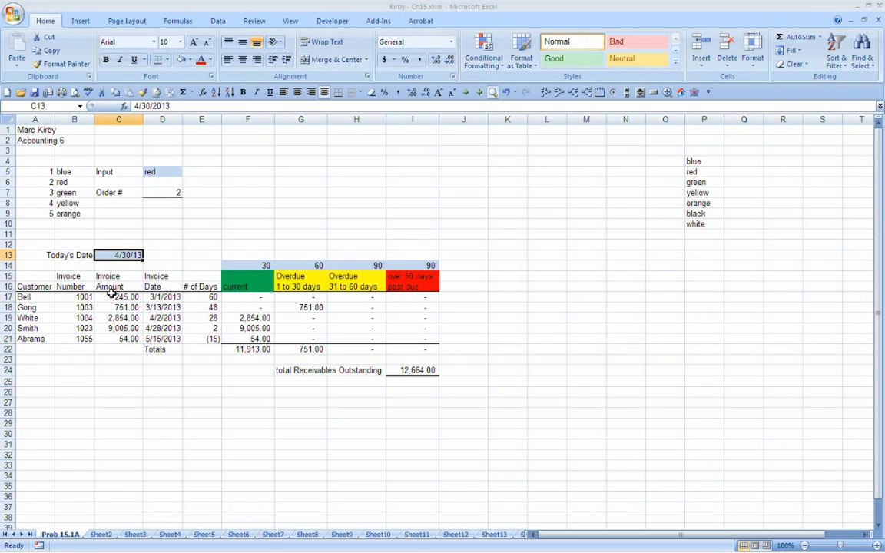
pyautogui.write('5/3')
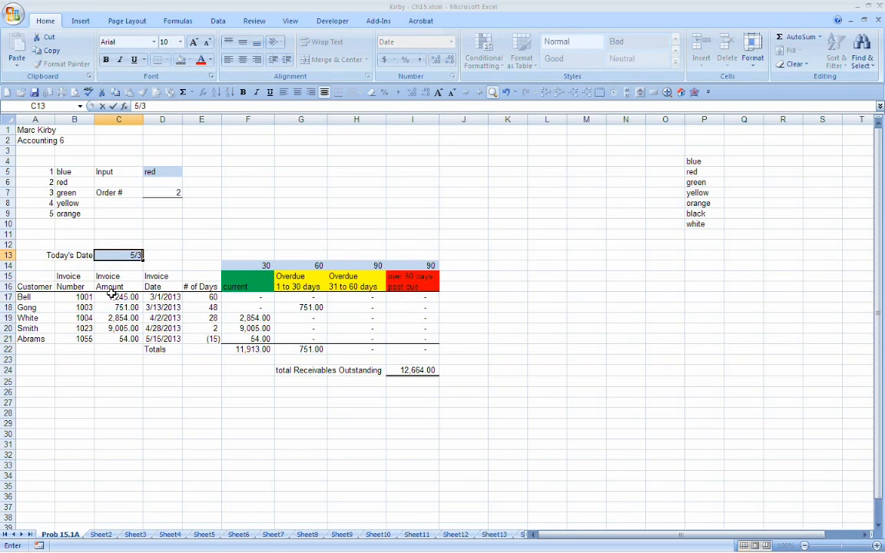
pyautogui.write('/1/13')
pyautogui.press('Return')
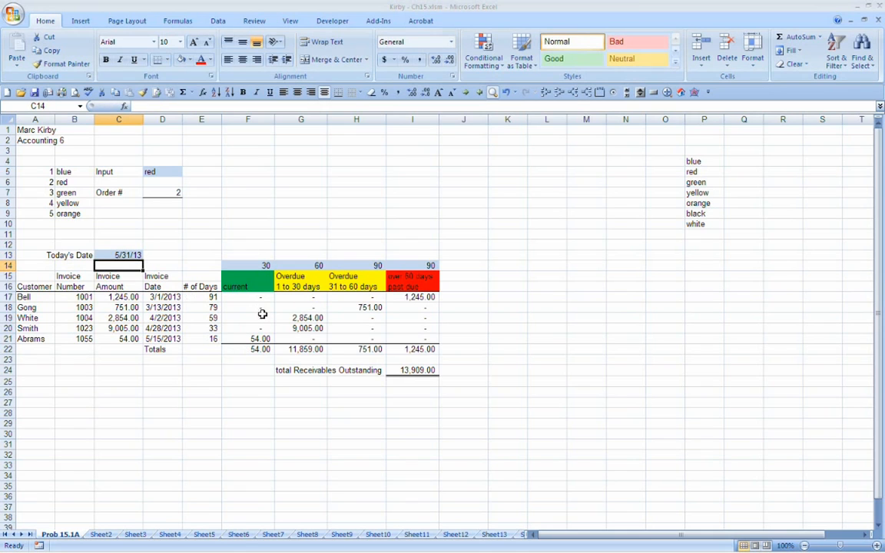
# Step: Set the day limit for current invoices in F14 to 15 and the first overdue limit in G14 to 30
pyautogui.click(319, 268)
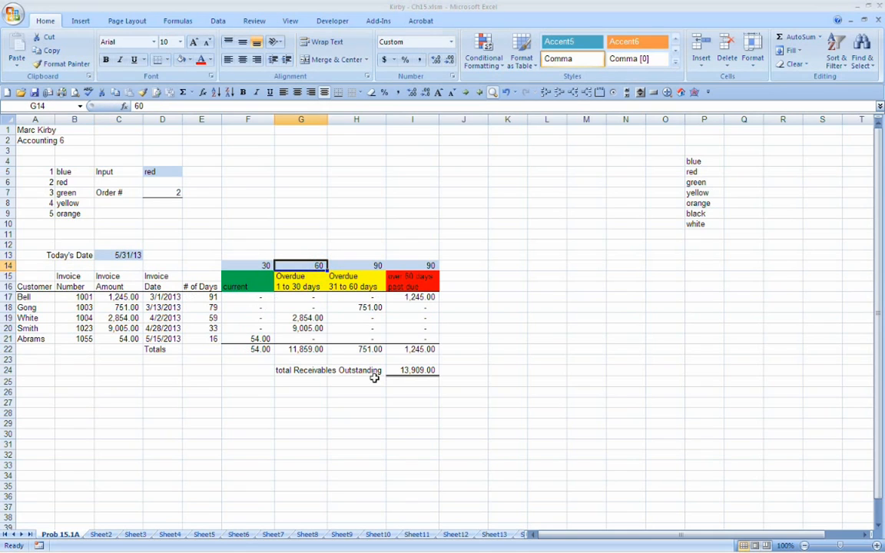
pyautogui.press('Left')
pyautogui.write('185')
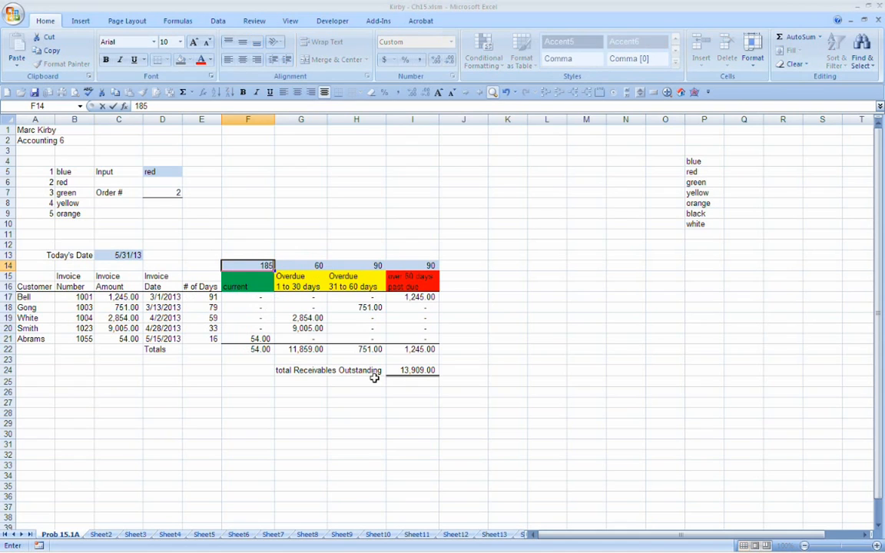
pyautogui.press('BackSpace')
pyautogui.press('BackSpace')
pyautogui.write('5')
pyautogui.press('Tab')
pyautogui.press('Down')
pyautogui.press('Up')
pyautogui.press('Right')
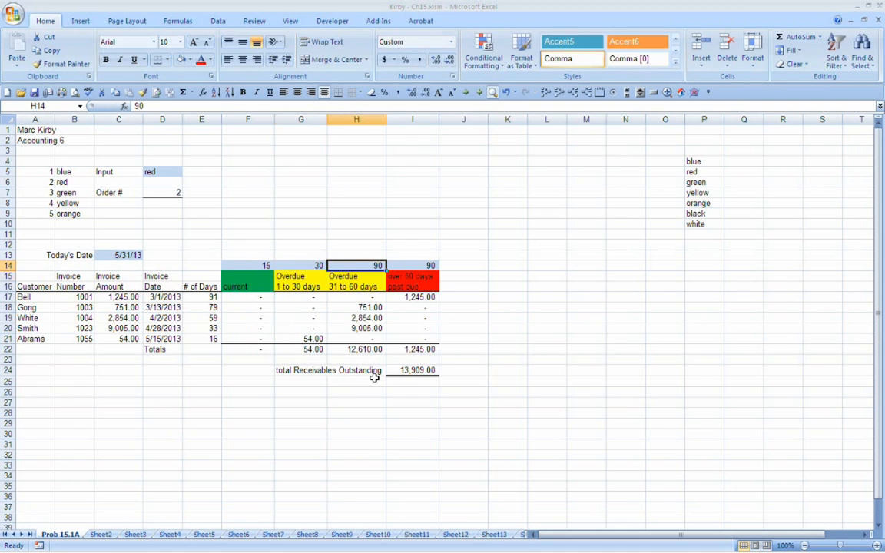
# Step: Set the second overdue day limit in H14 to 30 and the past-due limit in I14 to 60
pyautogui.write('30')
pyautogui.press('Return')
pyautogui.press('Up')
pyautogui.press('Right')
pyautogui.write('60')
pyautogui.press('Return')
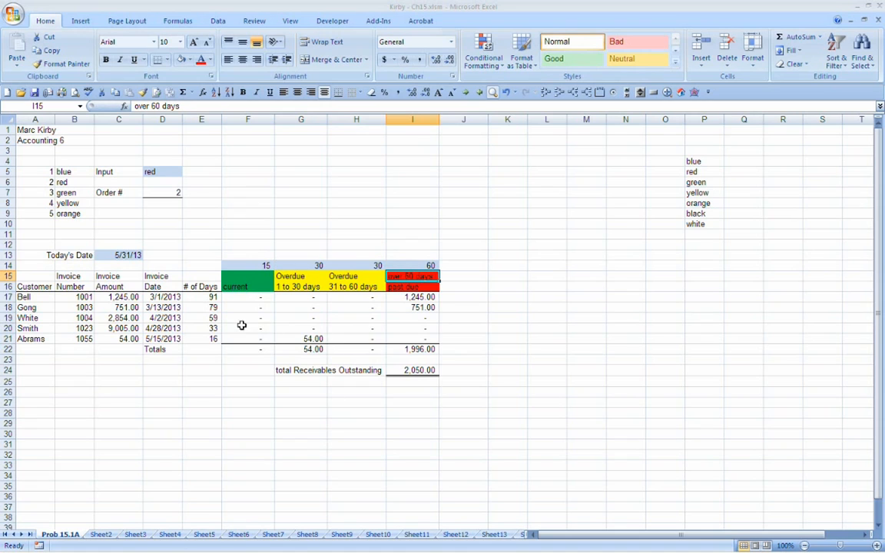
# Step: Check the days in E19:E20 against the nested IF in H19, and try copying the IF-AND formulas from G17:G21 into H17:H21
pyautogui.moveTo(219, 320); pyautogui.dragTo(217, 329)
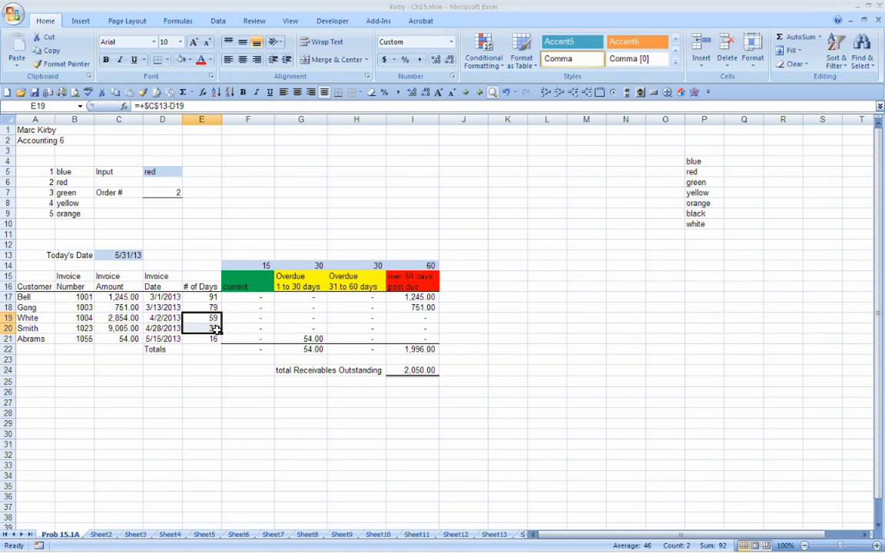
pyautogui.click(363, 319)
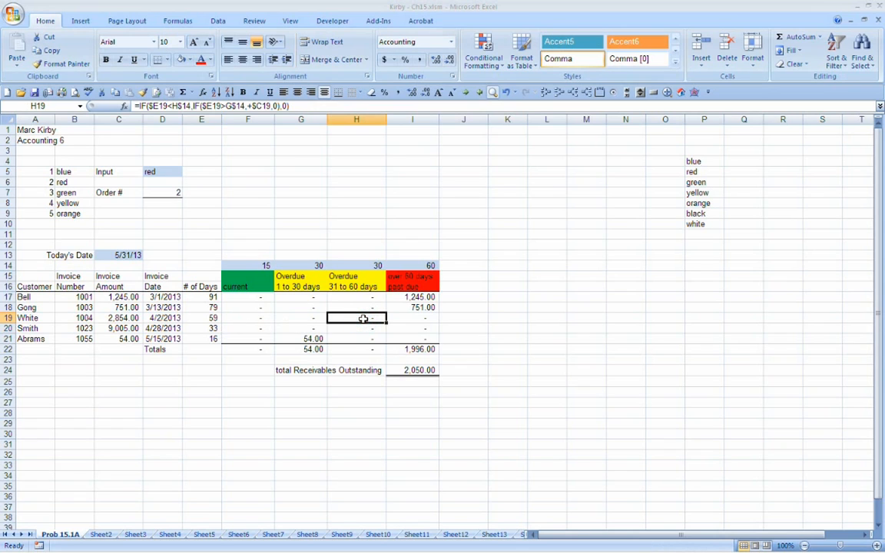
pyautogui.doubleClick(364, 319)
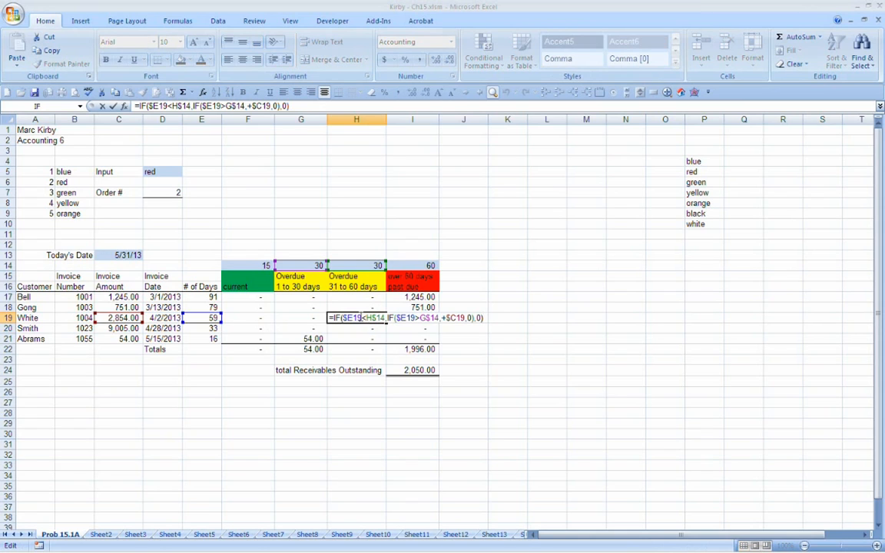
pyautogui.press('Escape')
pyautogui.moveTo(313, 298); pyautogui.dragTo(328, 341)
pyautogui.click(330, 346)
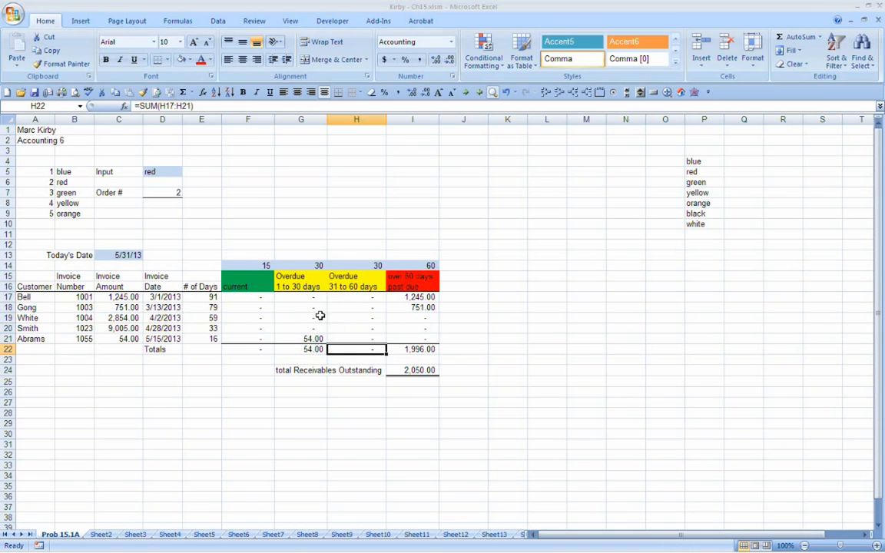
pyautogui.moveTo(315, 297); pyautogui.dragTo(375, 347)
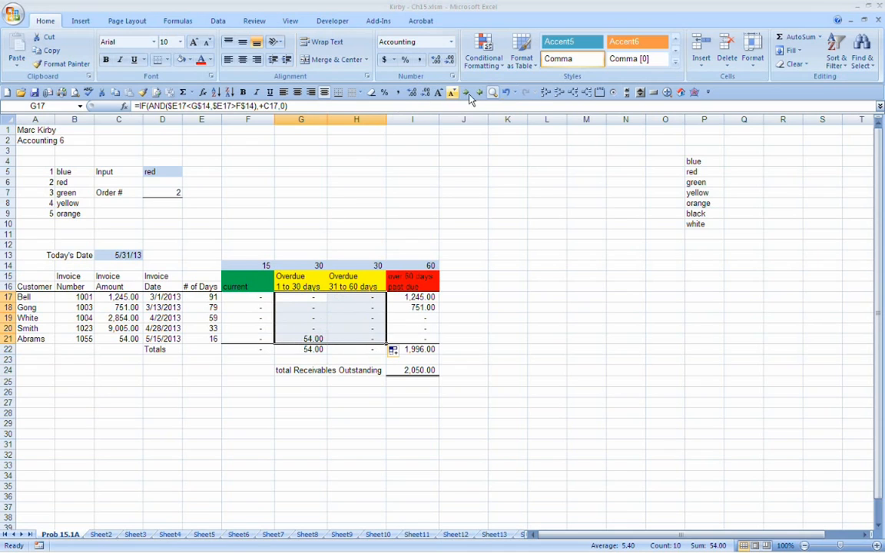
pyautogui.click(506, 92)
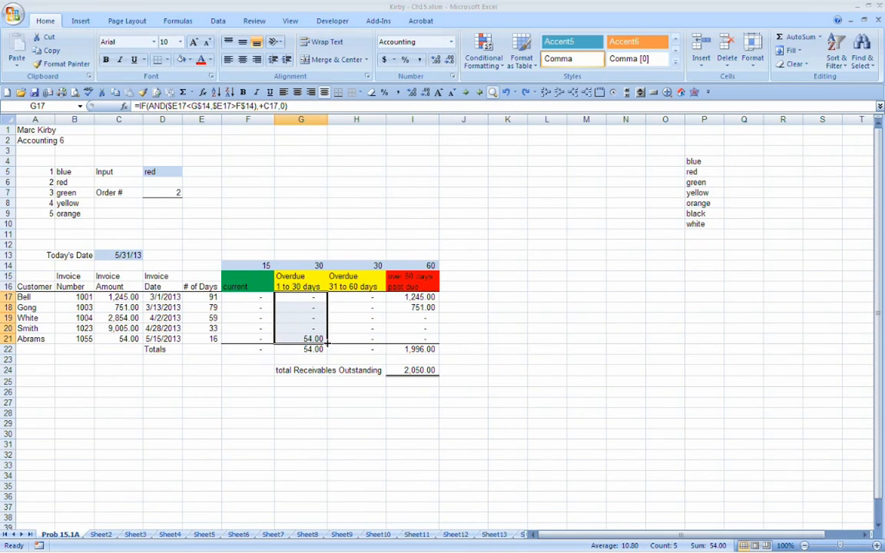
pyautogui.moveTo(328, 345); pyautogui.dragTo(371, 345)
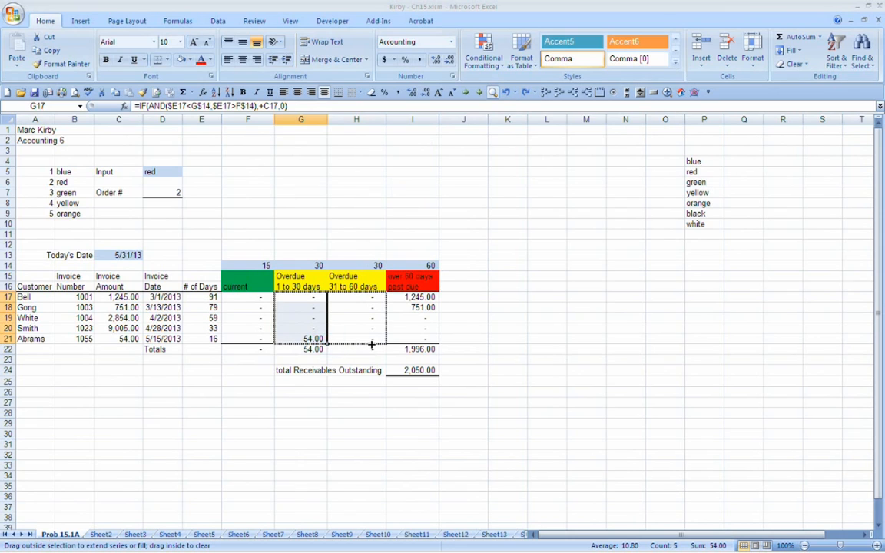
pyautogui.moveTo(371, 346); pyautogui.dragTo(329, 345)
# Step: Trace the limit references in the nested IF formulas of H17 and H19, and set the H14 day limit to 60
pyautogui.click(348, 317)
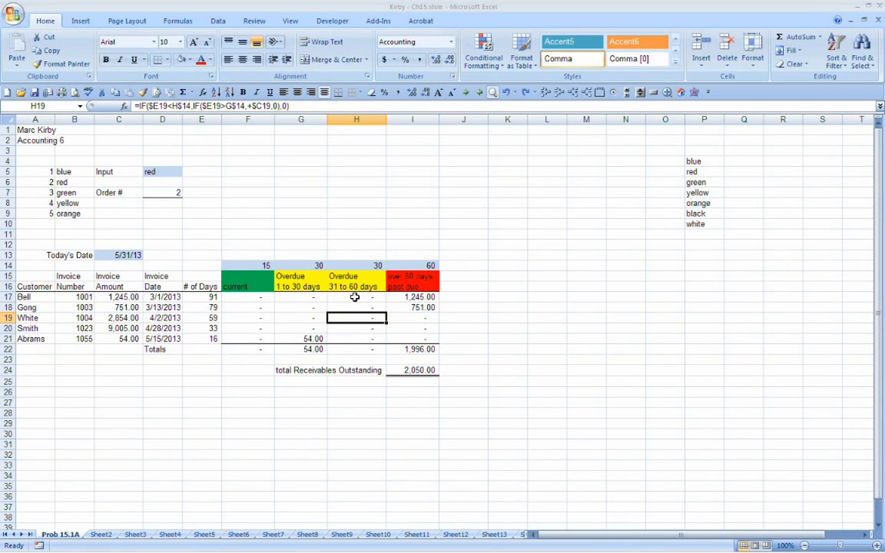
pyautogui.click(353, 297)
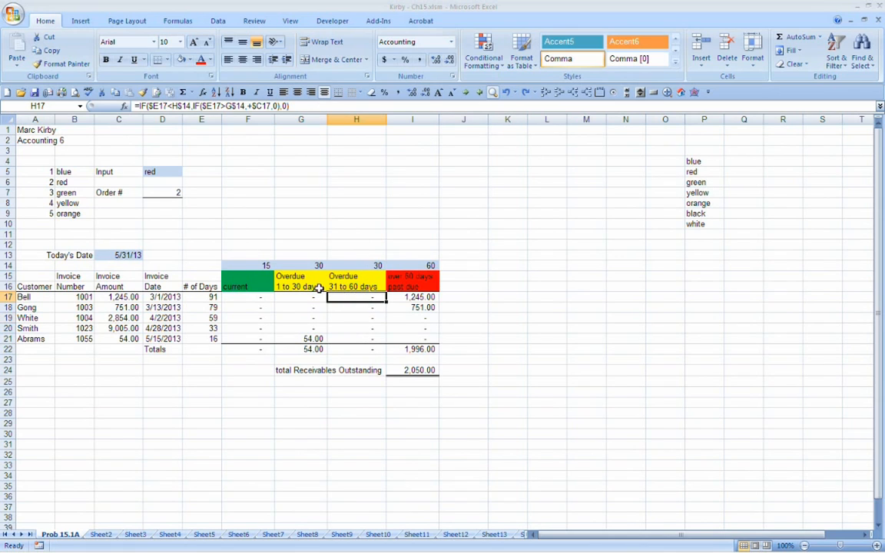
pyautogui.press('F2')
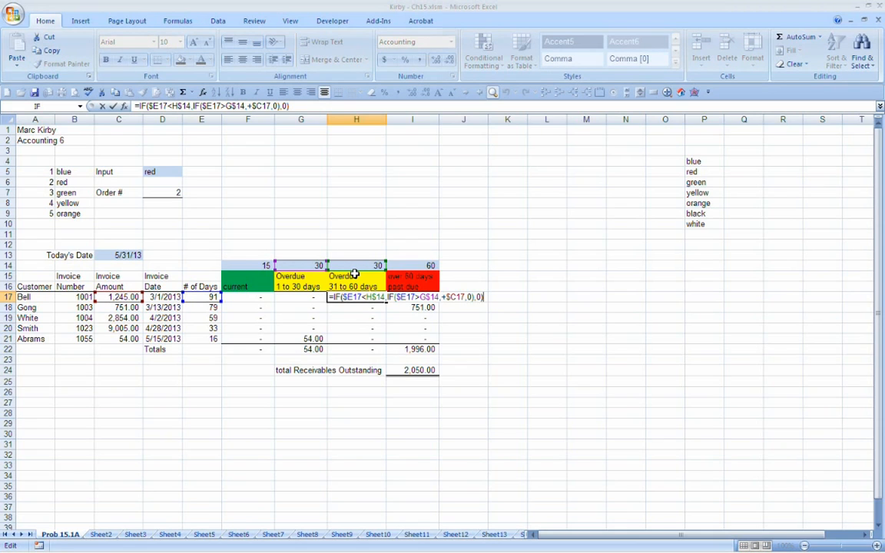
pyautogui.click(362, 317)
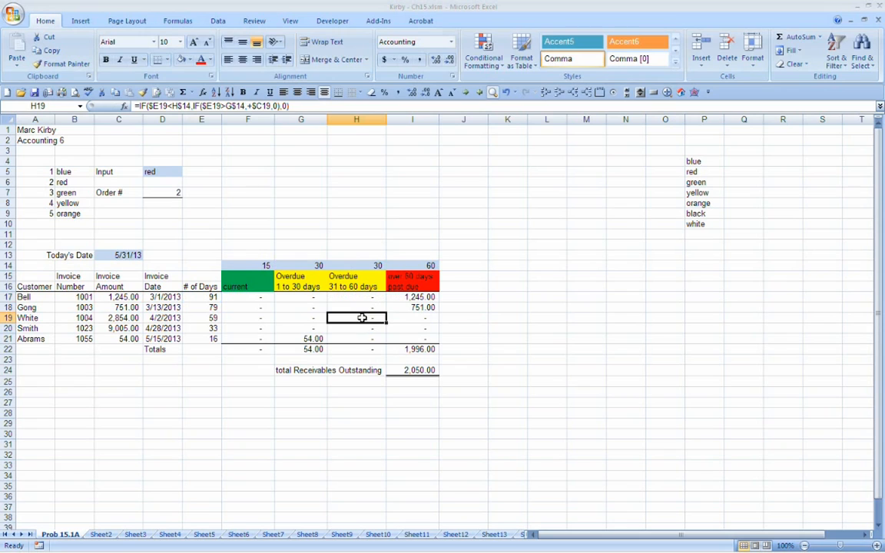
pyautogui.doubleClick(362, 317)
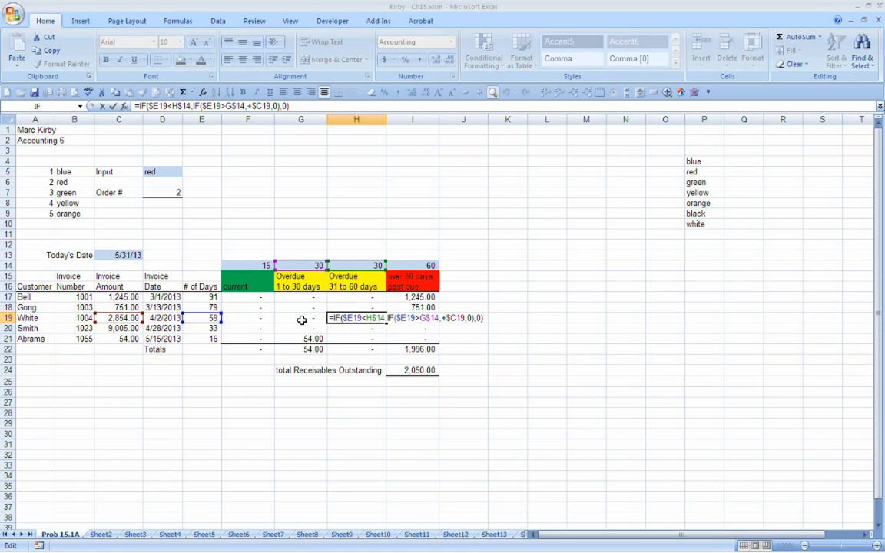
pyautogui.click(361, 266)
pyautogui.write('60')
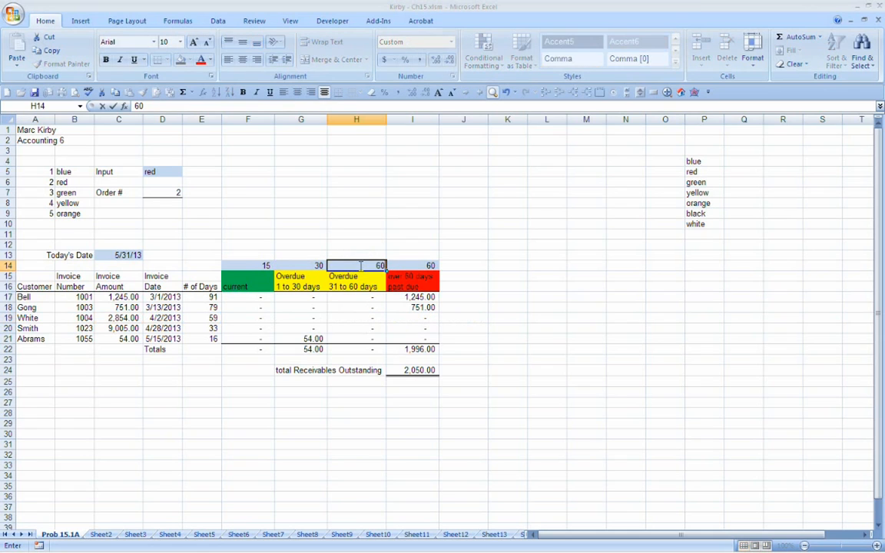
pyautogui.press('Return')
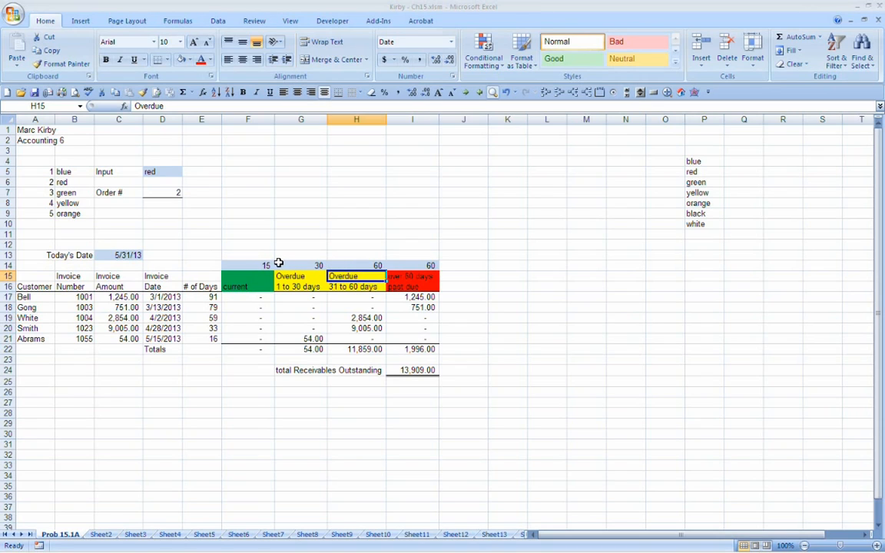
# Step: Restore the aging day limits to 30 in F14, 60 in G14, and 90 in both H14 and I14
pyautogui.click(248, 265)
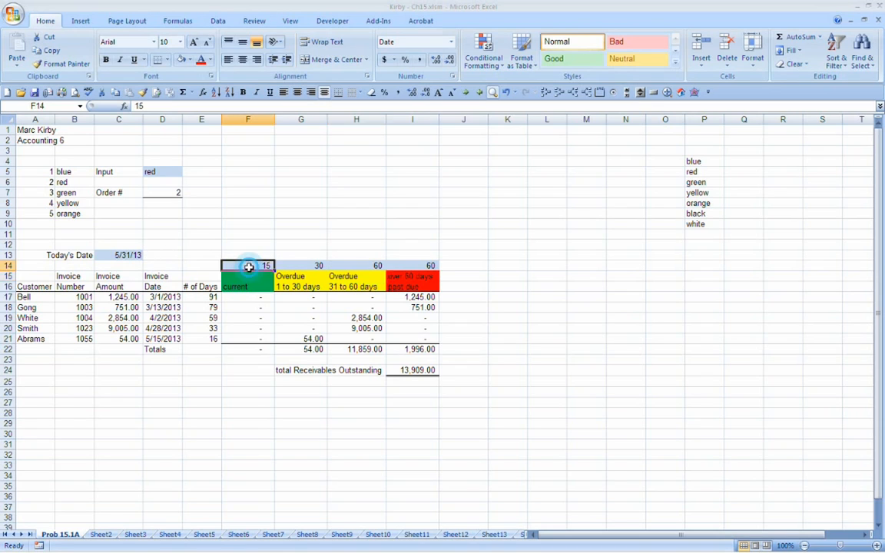
pyautogui.write('30')
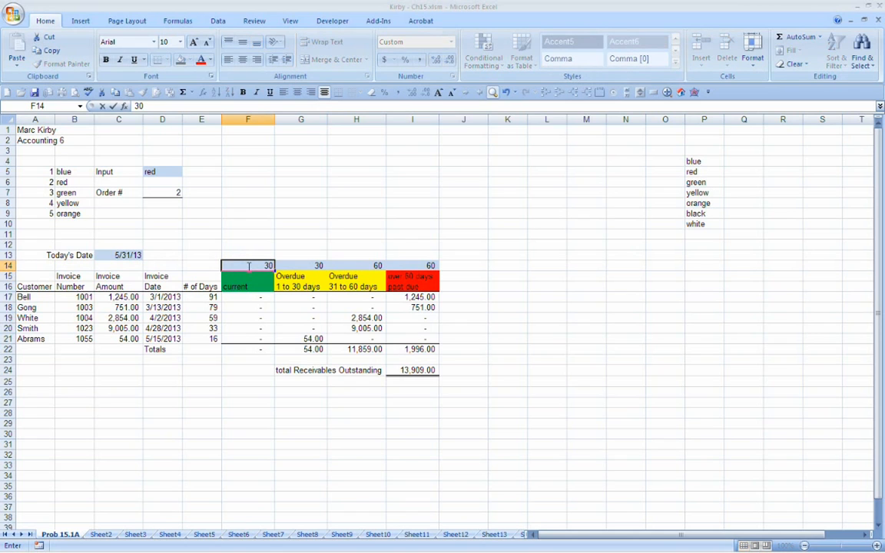
pyautogui.press('Tab')
pyautogui.write('60')
pyautogui.press('Tab')
pyautogui.press('Tab')
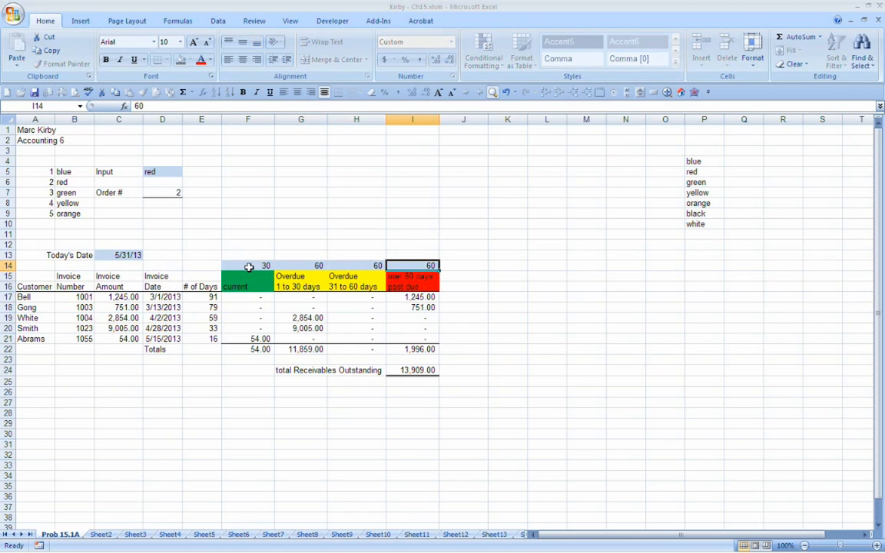
pyautogui.write('90')
pyautogui.press('Return')
pyautogui.press('Up')
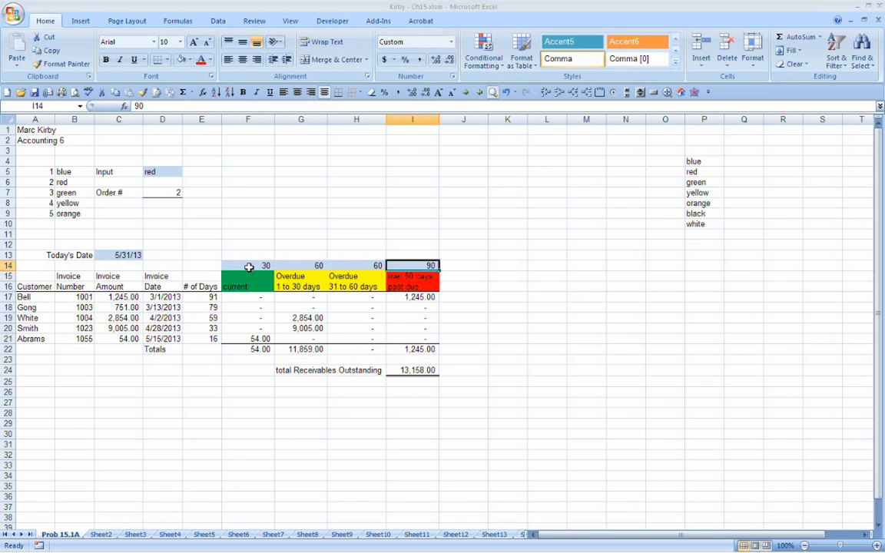
pyautogui.press('Left')
pyautogui.write('90')
pyautogui.press('Return')
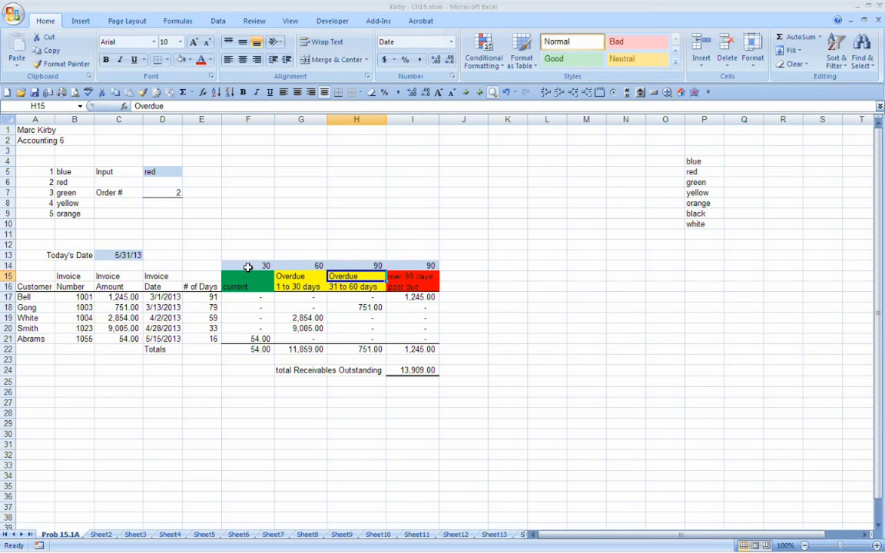
# Step: Test the aging table with Today's Date in C13 set to 4/30/13
pyautogui.click(129, 263)
pyautogui.press('Up')
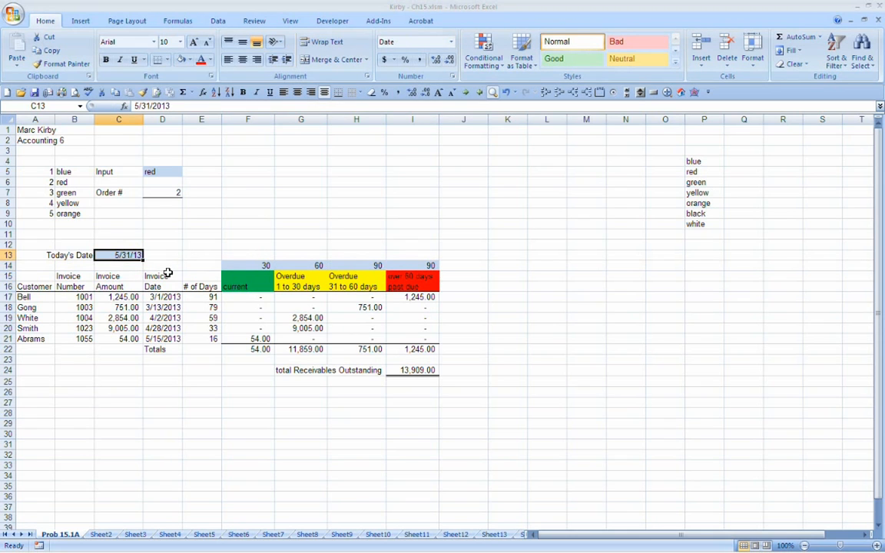
pyautogui.write('4/8')
pyautogui.press('BackSpace')
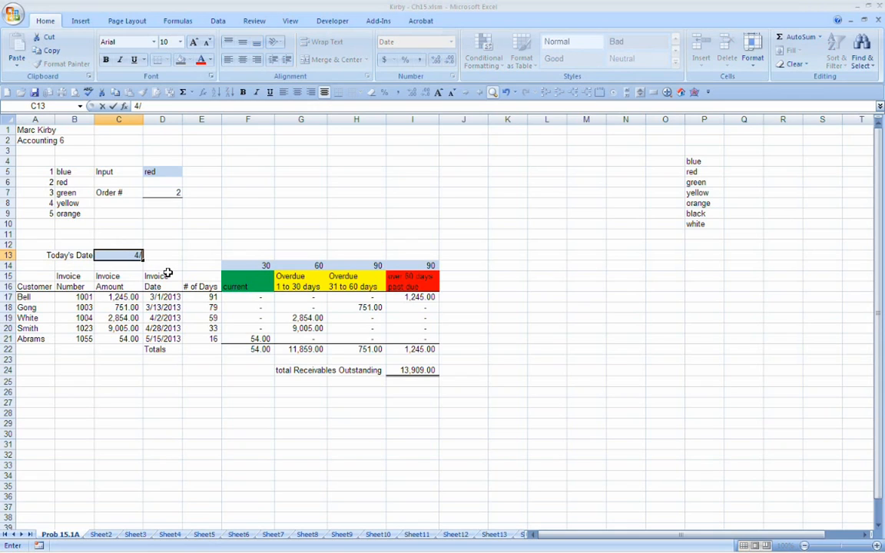
pyautogui.write('30/13')
pyautogui.press('Return')
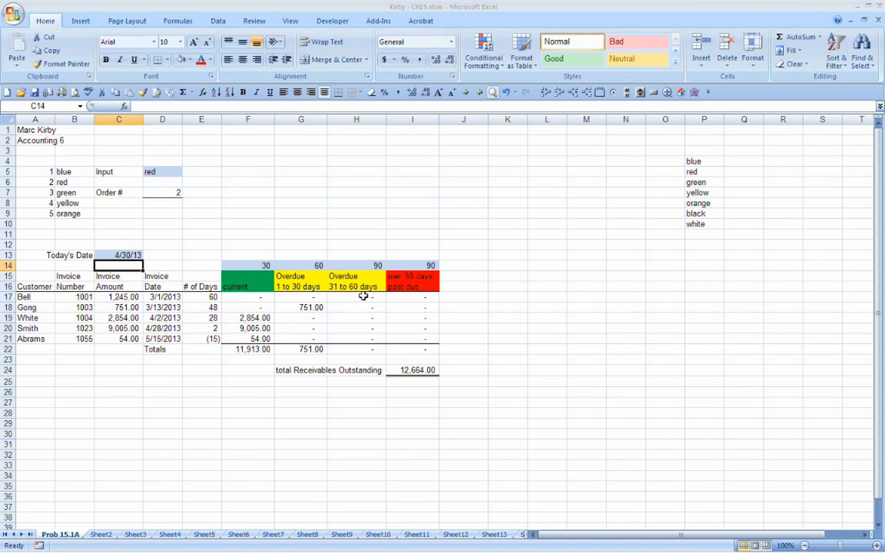
# Step: Test the aging table with Today's Date in C13 set to 5/31/13 and then to 6/30/13
pyautogui.press('Up')
pyautogui.write('5/31/13')
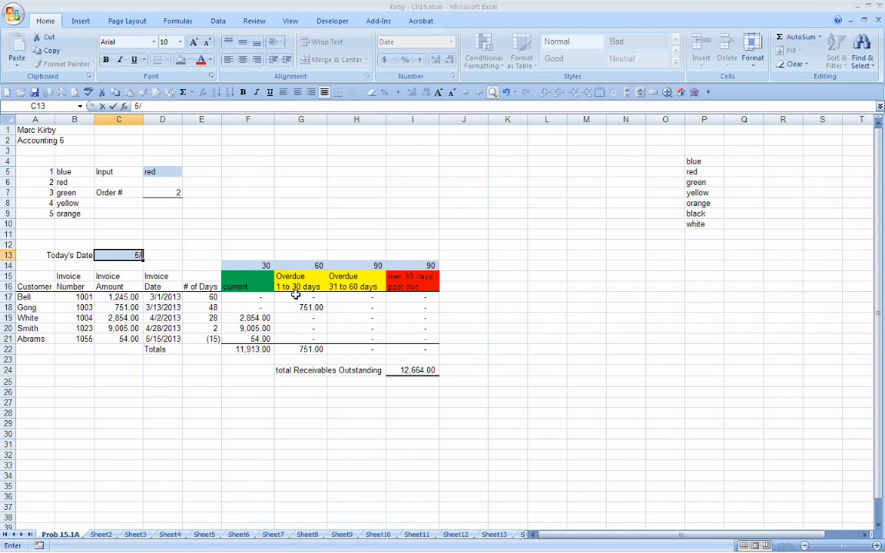
pyautogui.press('Return')
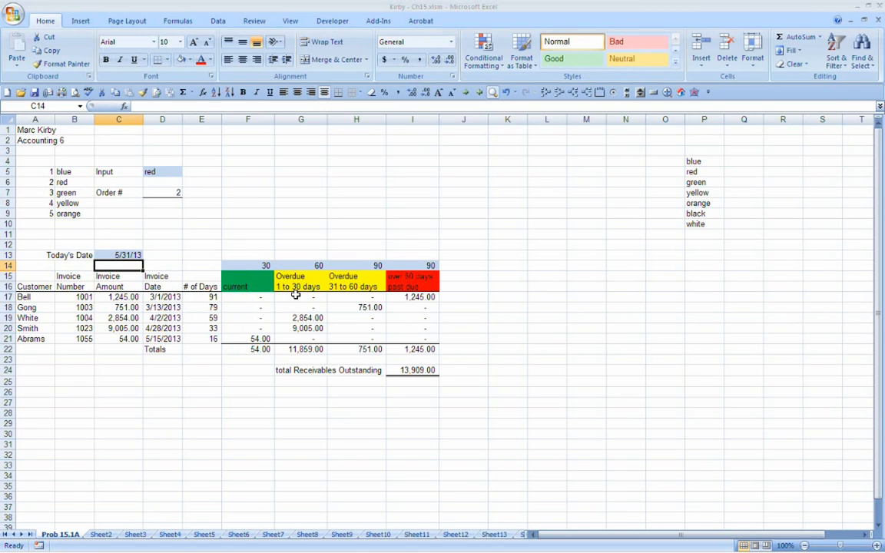
pyautogui.press('Up')
pyautogui.write('6/30/13')
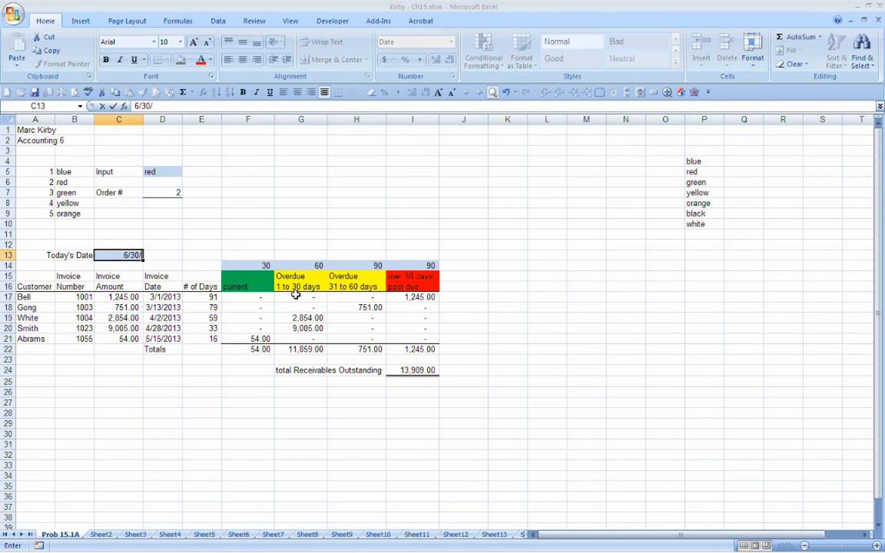
pyautogui.press('Return')
# Step: Set Today's Date in C13 to 7/31/13 to age the invoices by another month
pyautogui.press('Up')
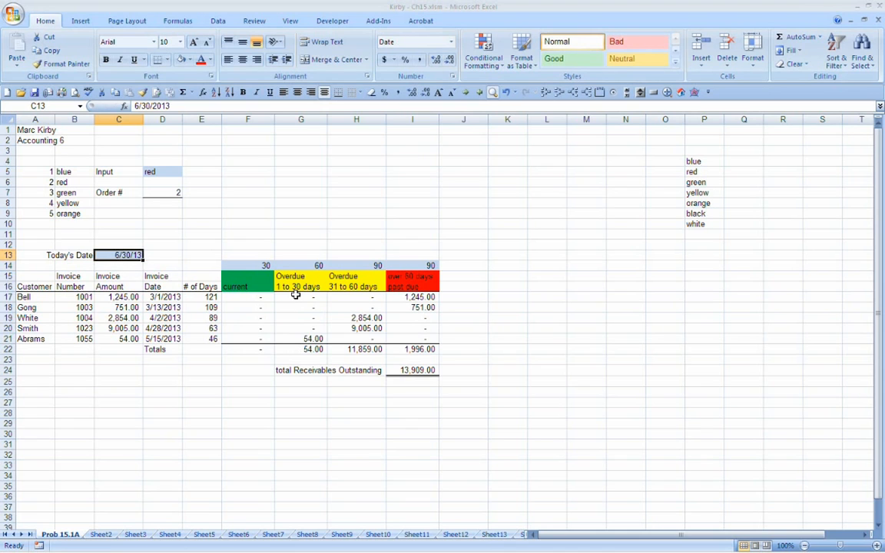
pyautogui.press('pagedown')
pyautogui.press('End')
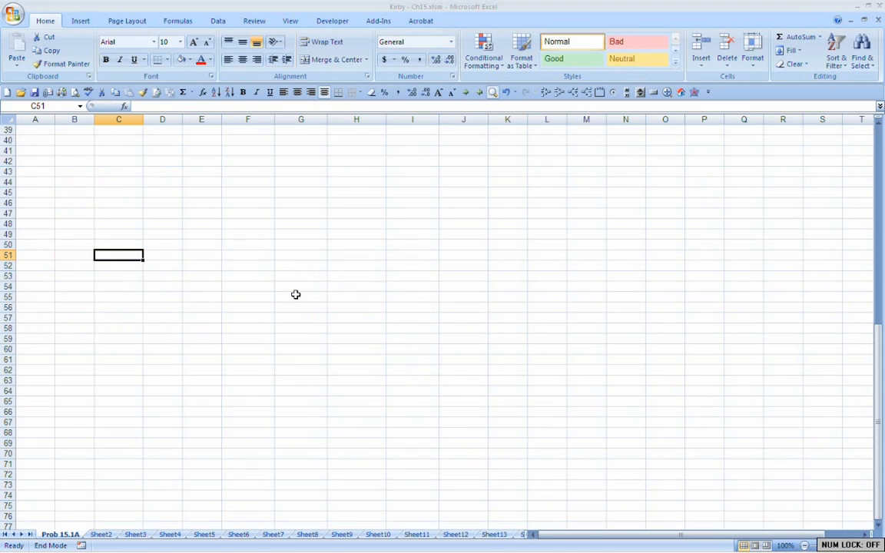
pyautogui.press('pageup')
pyautogui.write('7/')
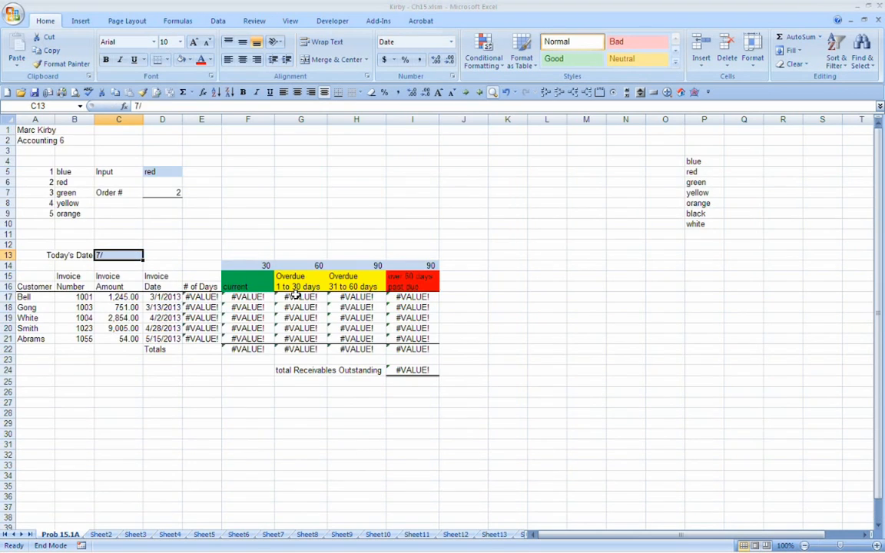
pyautogui.press('Num_Lock')
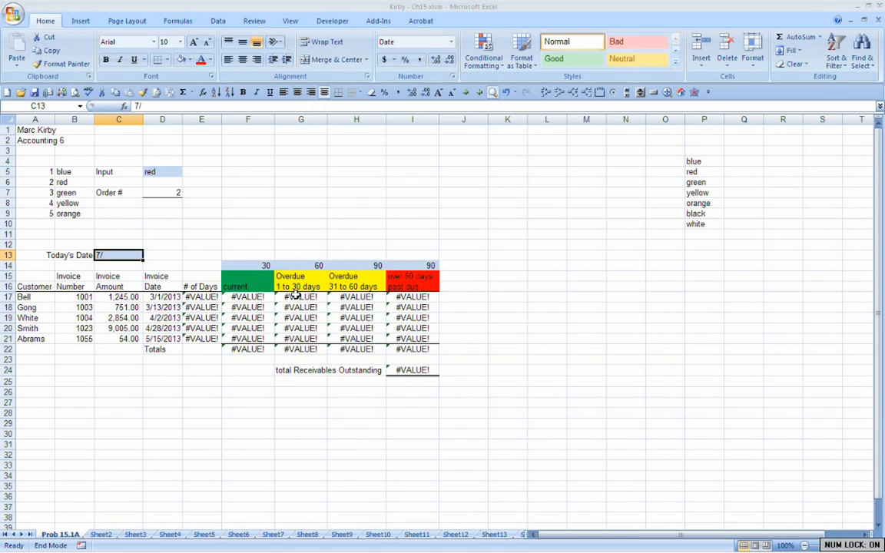
pyautogui.write('3')
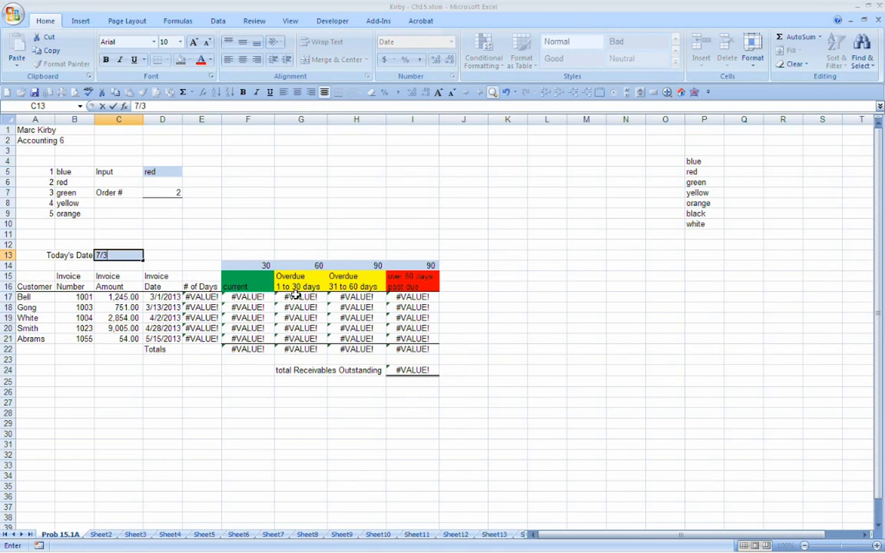
pyautogui.write('1/13')
pyautogui.press('Return')
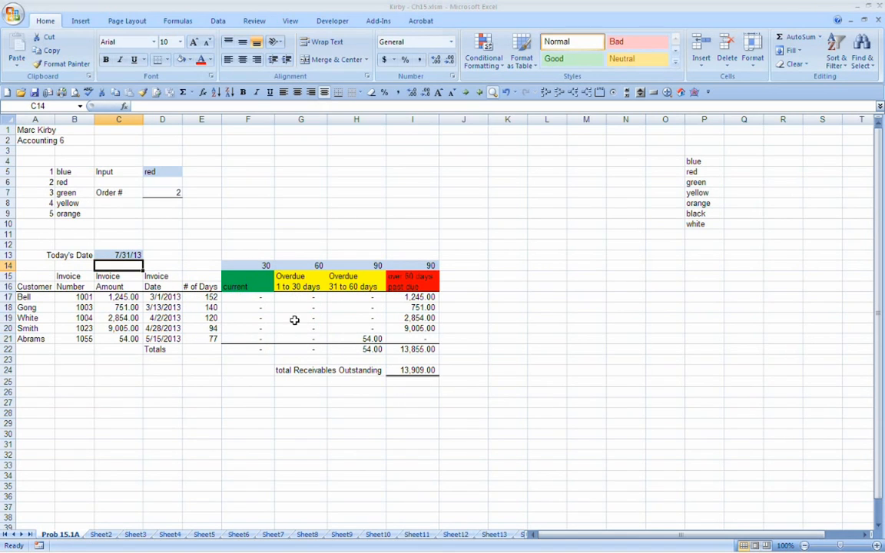
# Step: Test the aging table with Today's Date in C13 set to 8/30/13
pyautogui.press('Up')
pyautogui.press('Delete')
pyautogui.write('8/30')
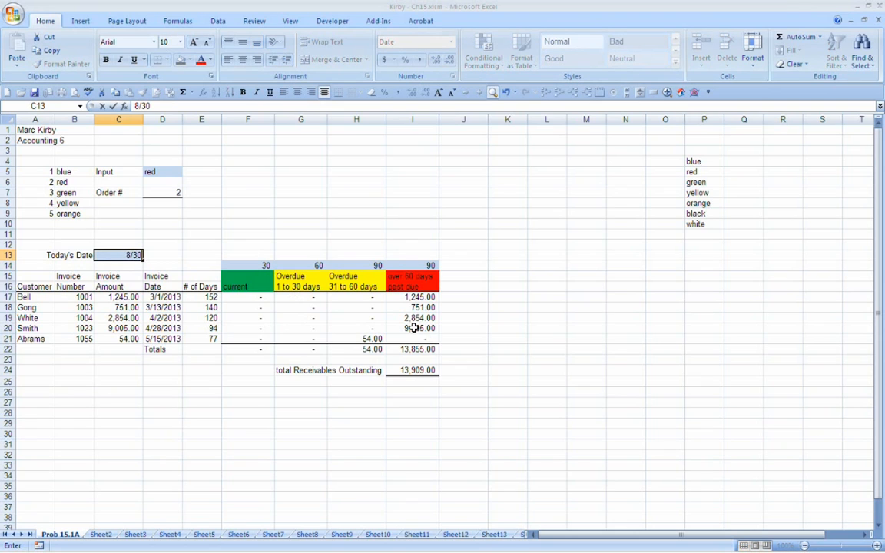
pyautogui.write('/13')
pyautogui.press('Return')
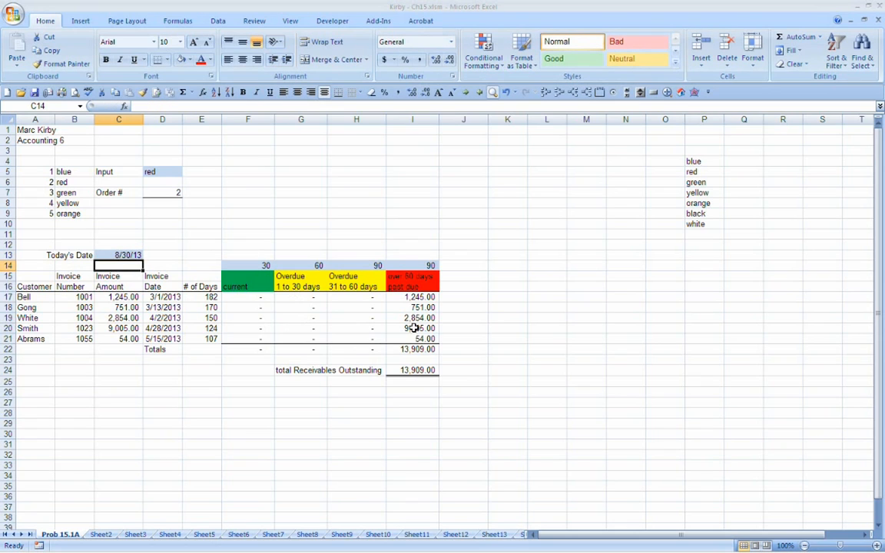
# Step: Set Today's Date in C13 back to 5/31/13 so the invoices spread across the aging columns
pyautogui.press('Up')
pyautogui.press('Delete')
pyautogui.write('5/31')
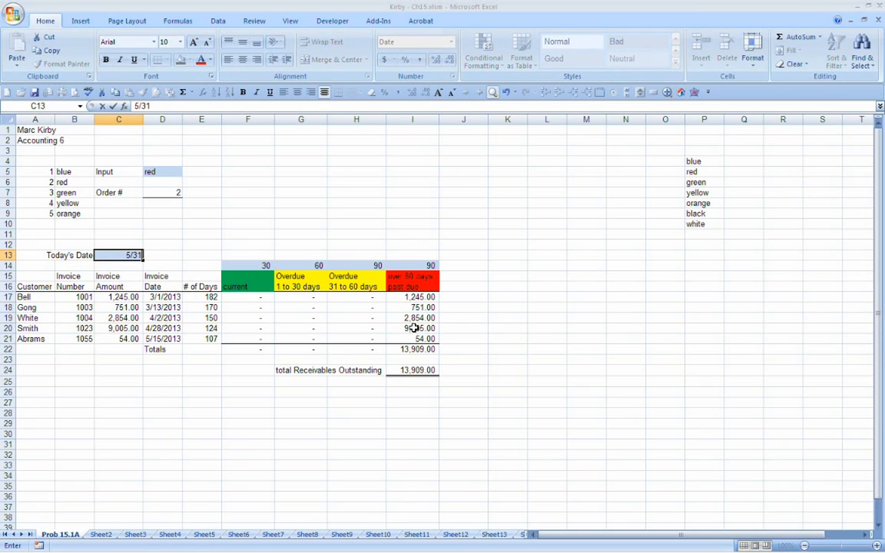
pyautogui.write('/13')
pyautogui.press('Return')
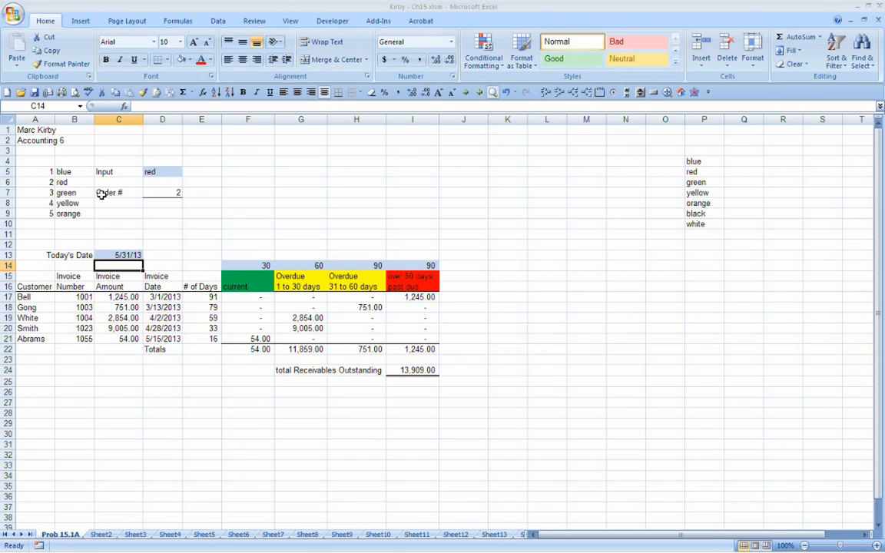
pyautogui.click(167, 172)
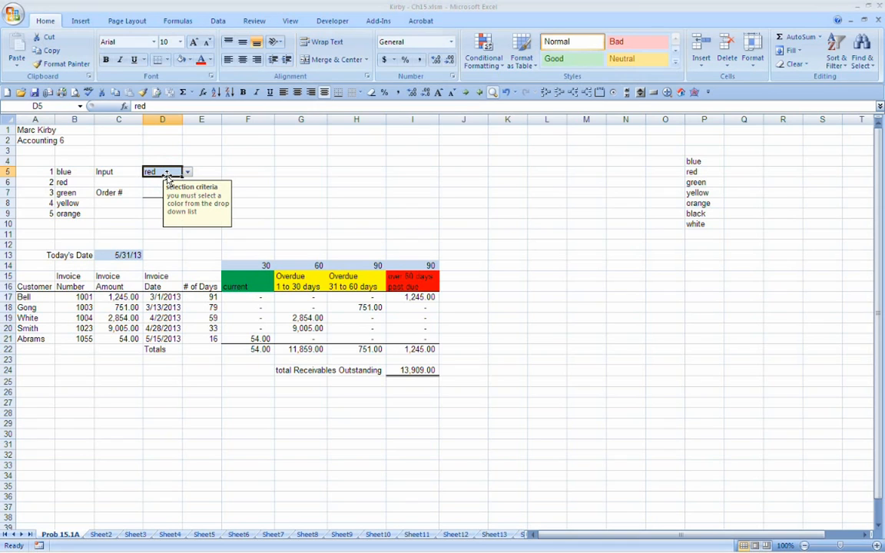
pyautogui.scroll(-2, 166, 390)
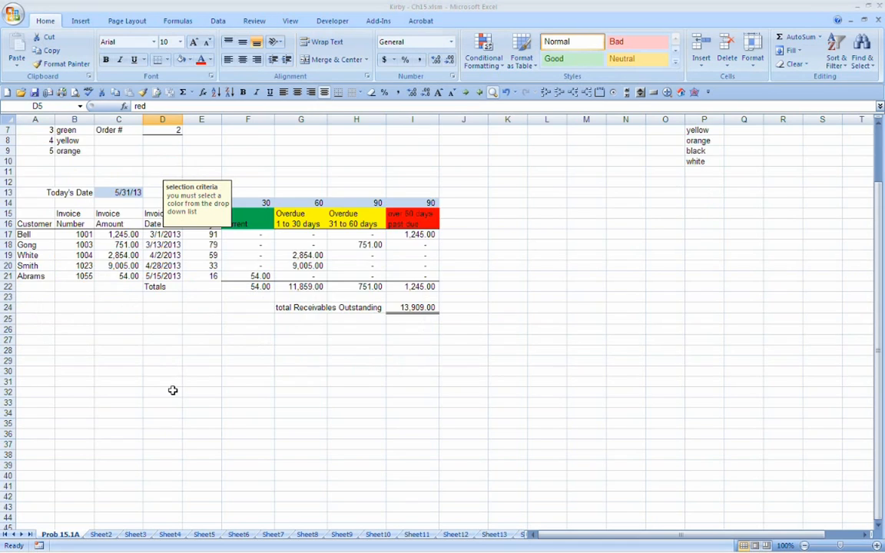
pyautogui.scroll(2, 165, 389)
pyautogui.click(151, 401)
pyautogui.click(119, 404)
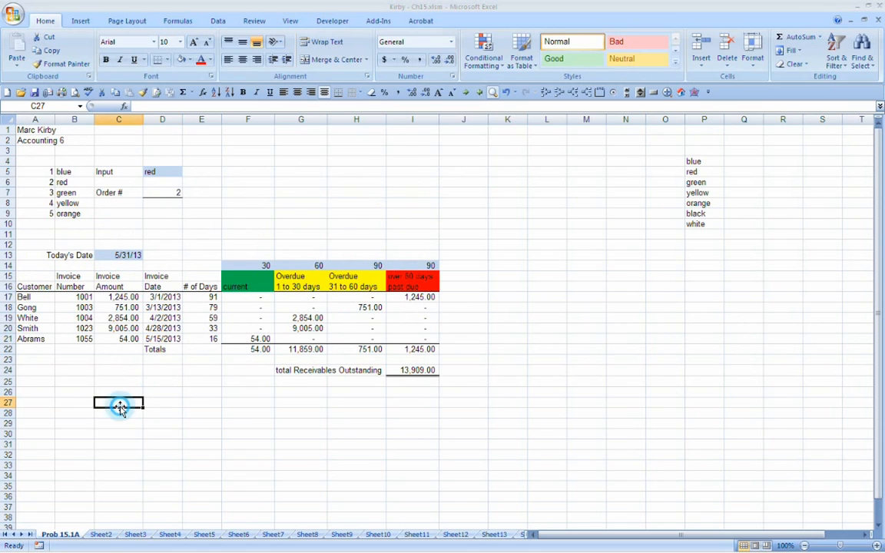
pyautogui.press('Left')
pyautogui.write('Ce')
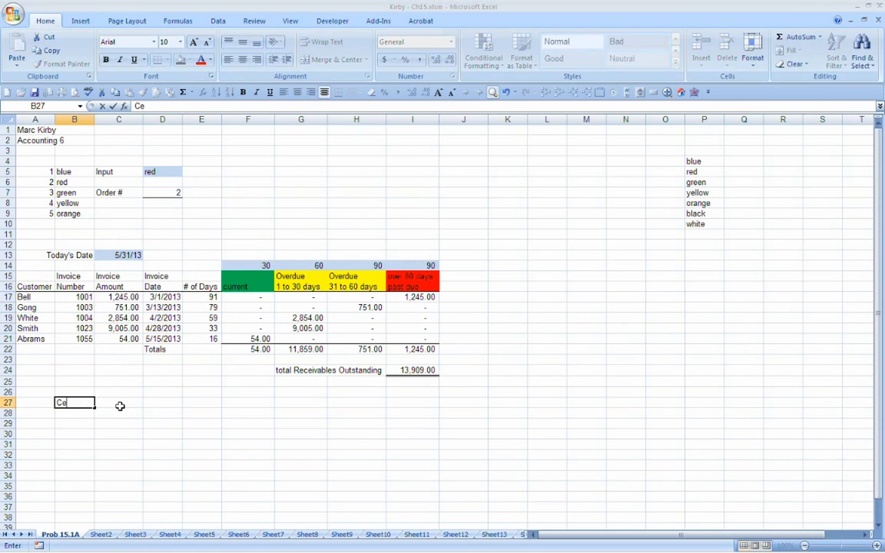
pyautogui.write('ll')
pyautogui.press('BackSpace')
pyautogui.press('BackSpace')
# Step: Enter the label "Account Balance" in B26 below the aging table
pyautogui.press('BackSpace')
pyautogui.press('BackSpace')
pyautogui.press('Up')
pyautogui.write('A')
pyautogui.press('BackSpace')
pyautogui.write('Account Balance')
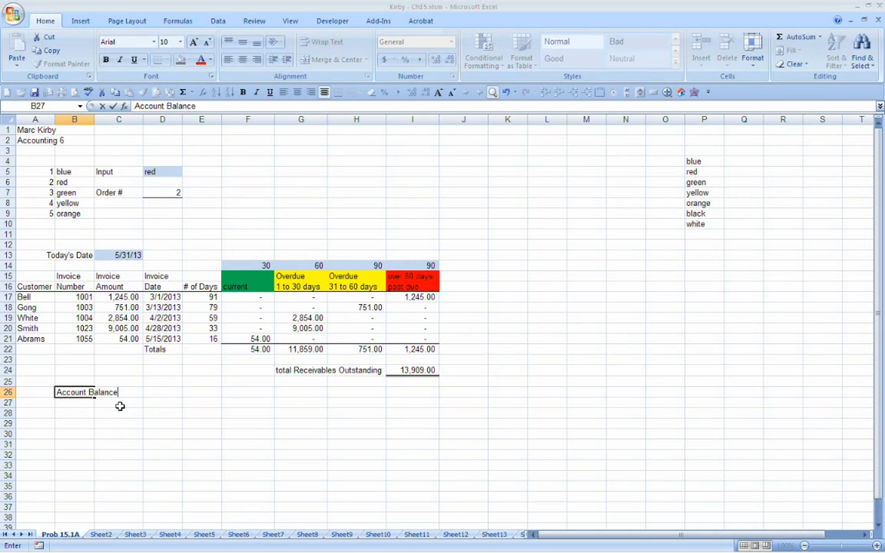
pyautogui.press('Return')
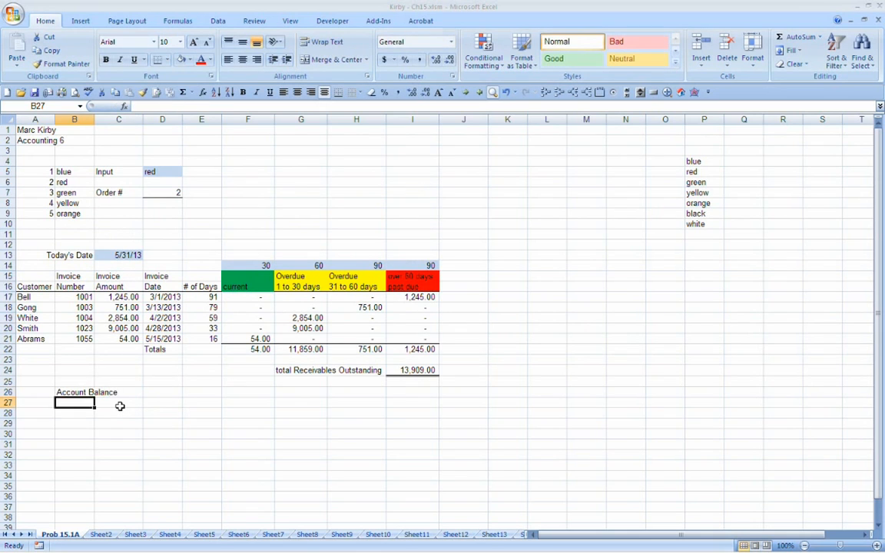
# Step: Enter the account name "Cash" in A26, beside the Account Balance label
pyautogui.press('Up')
pyautogui.press('Right')
pyautogui.press('Down')
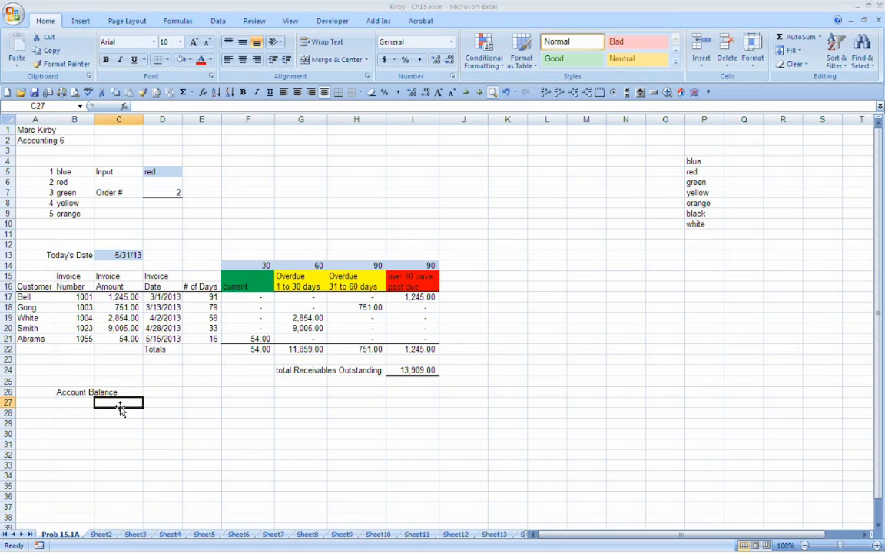
pyautogui.press('Left')
pyautogui.press('Left')
pyautogui.press('Right')
pyautogui.press('Right')
pyautogui.press('Down')
pyautogui.press('Up')
pyautogui.press('Up')
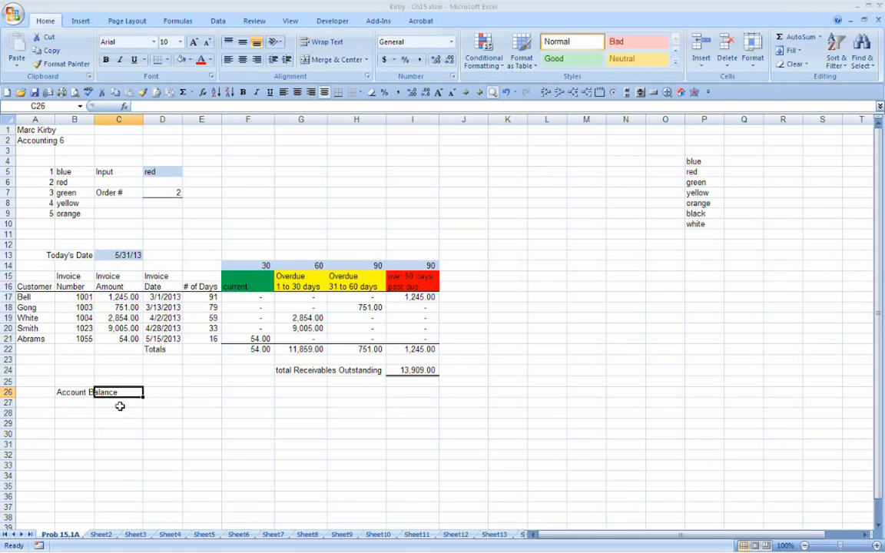
pyautogui.press('Left')
pyautogui.press('Left')
pyautogui.write('Cash')
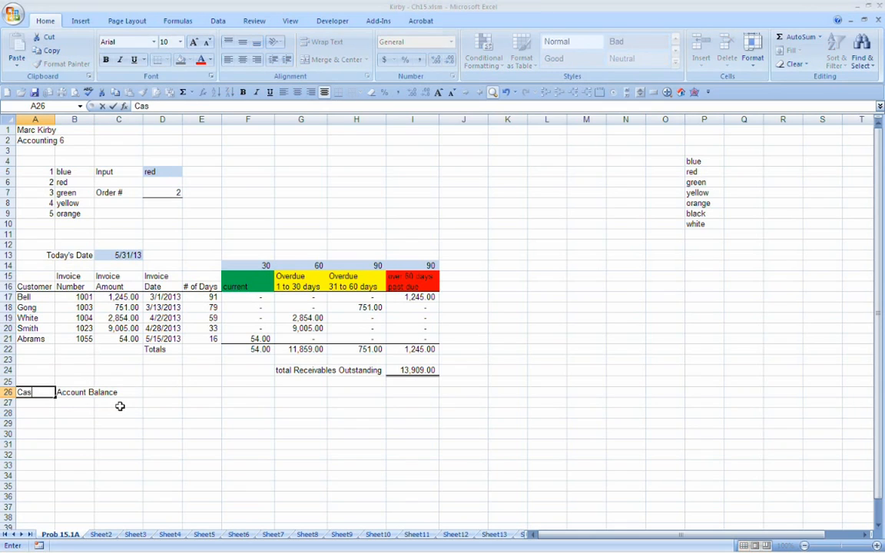
pyautogui.press('Return')
# Step: Enter 100 as the account balance in D26 and apply the comma number format to it
pyautogui.press('Up')
pyautogui.press('Right')
pyautogui.press('Right')
pyautogui.press('Right')
pyautogui.press('Right')
pyautogui.press('Left')
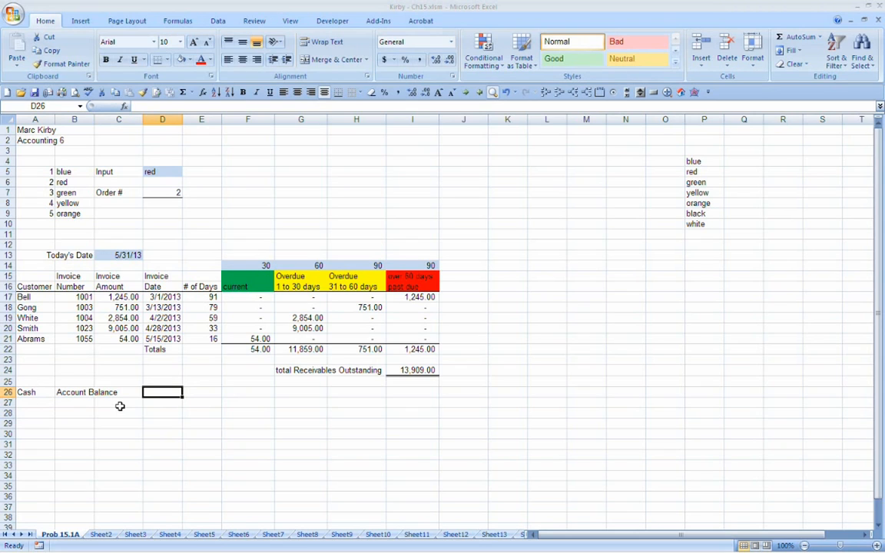
pyautogui.write('100')
pyautogui.press('Return')
pyautogui.press('Up')
pyautogui.click(397, 93)
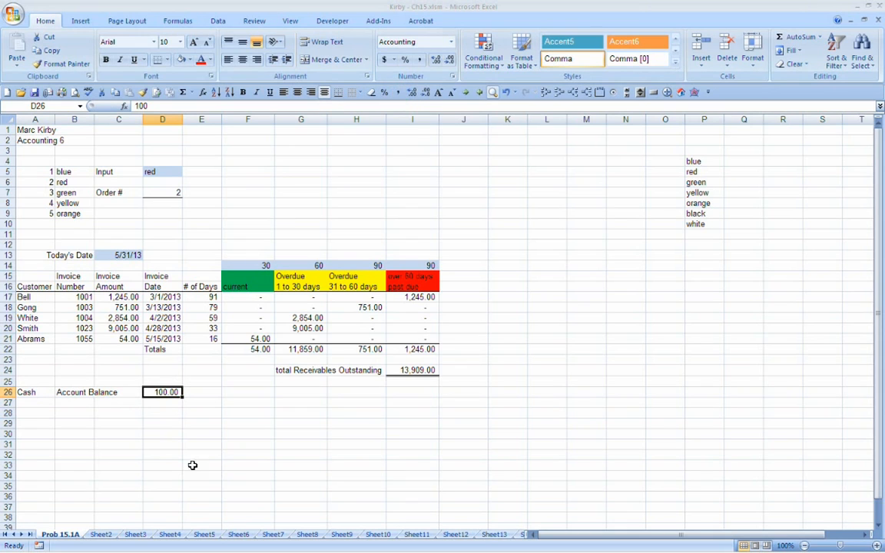
# Step: Enter the balance type "DR" in E26 beside the cash balance
pyautogui.click(204, 392)
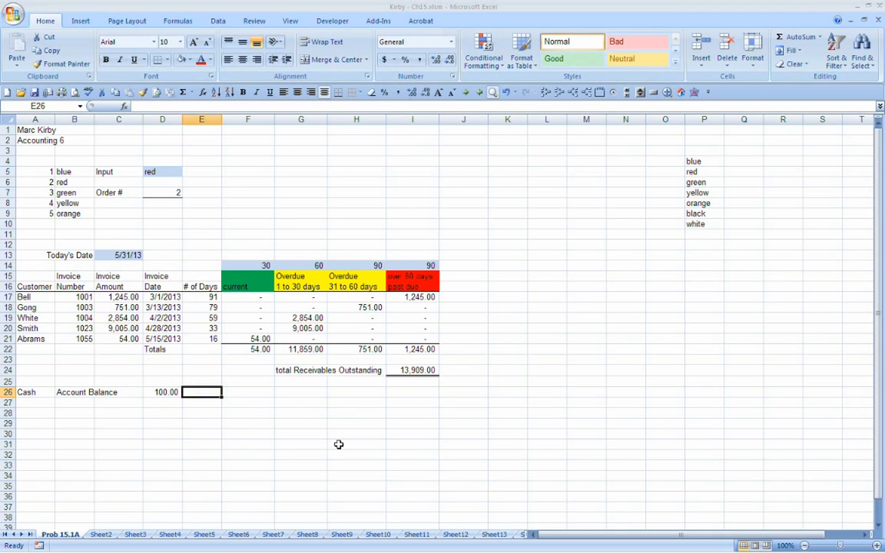
pyautogui.write('Dr')
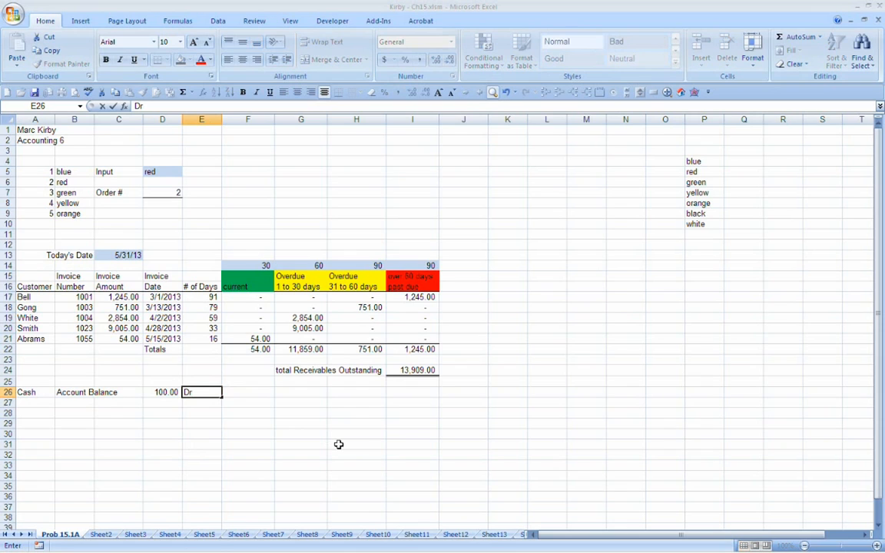
pyautogui.press('BackSpace')
pyautogui.write('R')
pyautogui.press('Return')
pyautogui.press('Return')
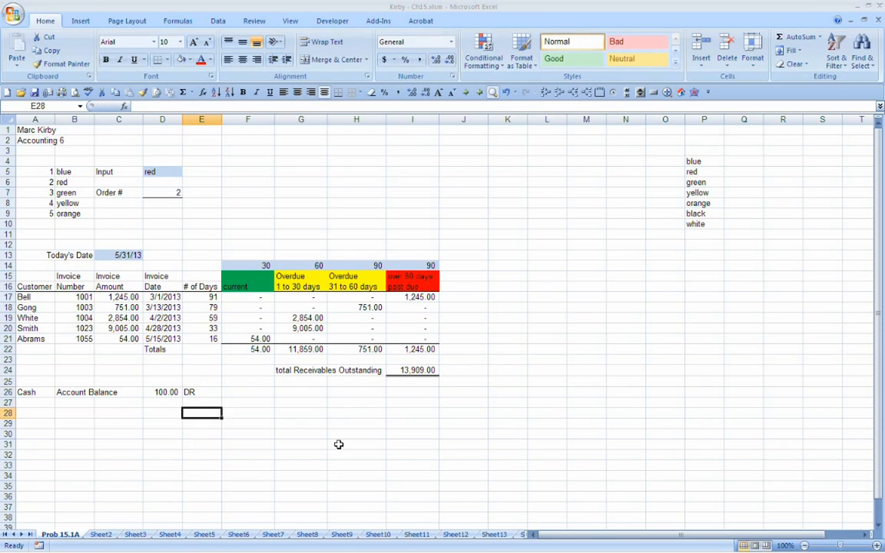
pyautogui.press('Up')
pyautogui.press('Up')
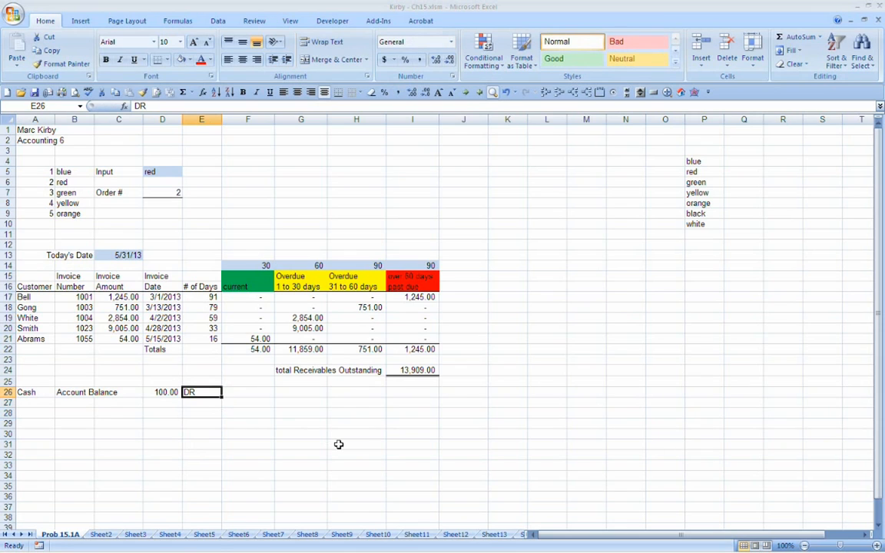
# Step: Restrict E26 with data validation to a drop-down list containing DR and CR
pyautogui.click(217, 21)
pyautogui.click(462, 57)
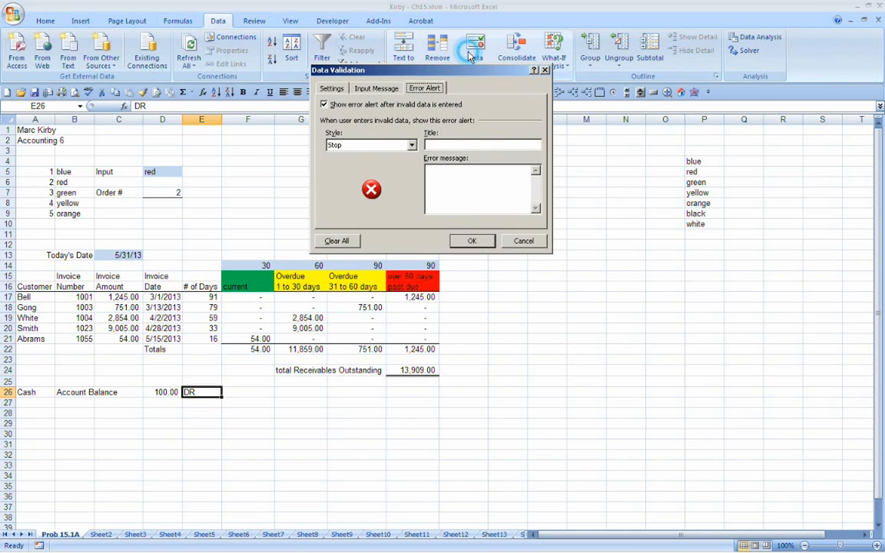
pyautogui.click(333, 88)
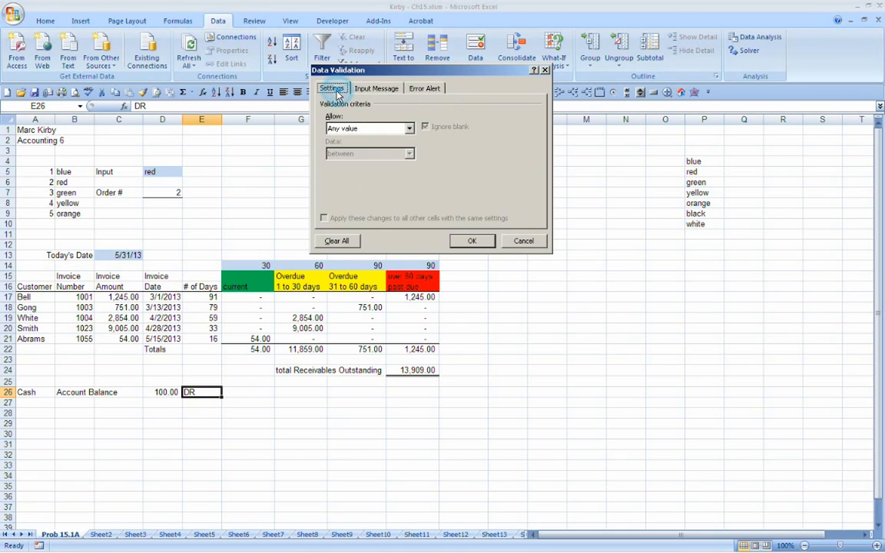
pyautogui.click(411, 128)
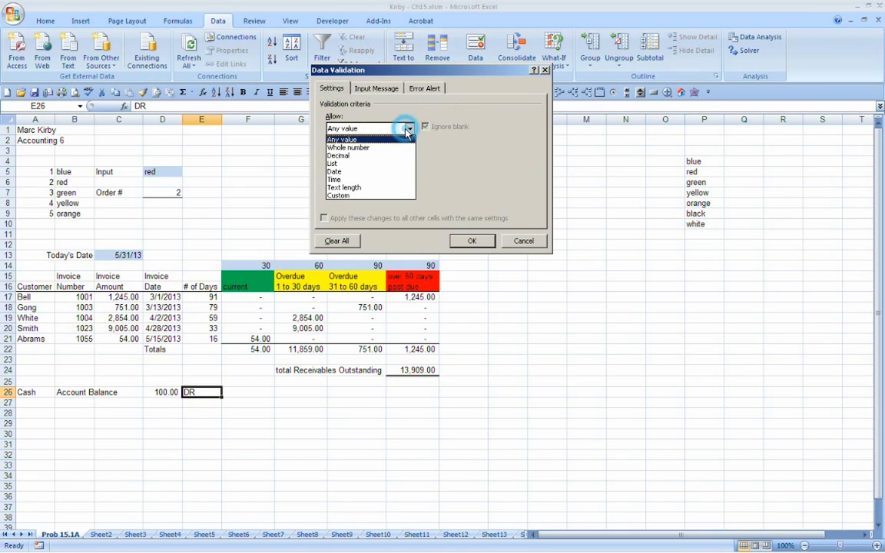
pyautogui.click(331, 163)
pyautogui.click(346, 178)
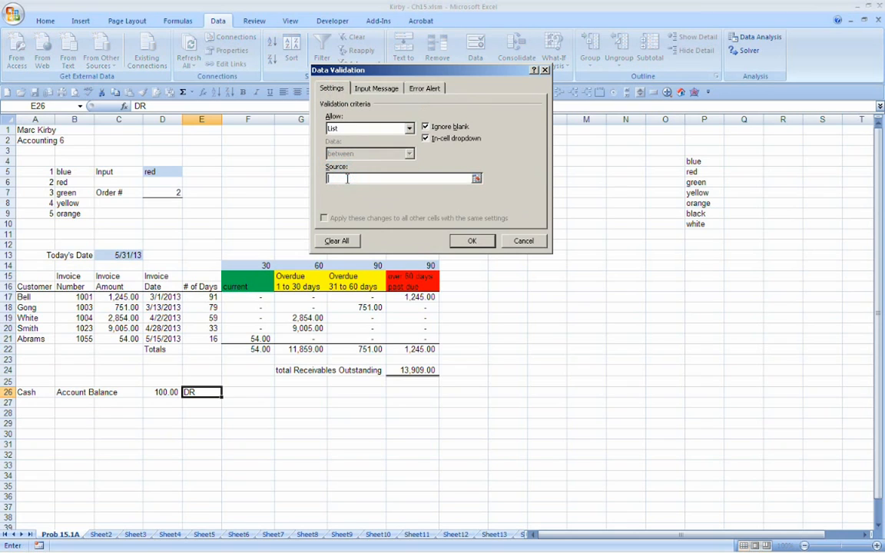
pyautogui.write('DR, CR')
pyautogui.click(460, 239)
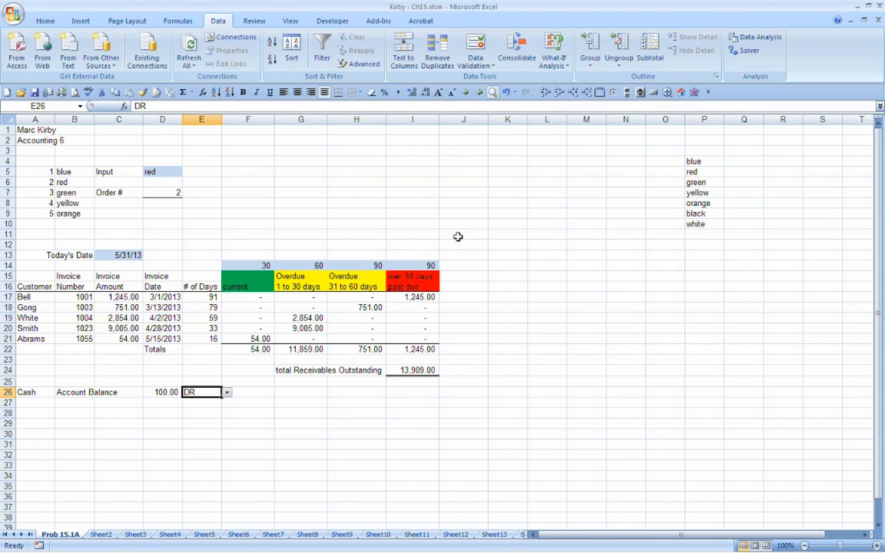
# Step: Test the drop-down list in E26 by choosing CR and switching back to DR
pyautogui.click(228, 392)
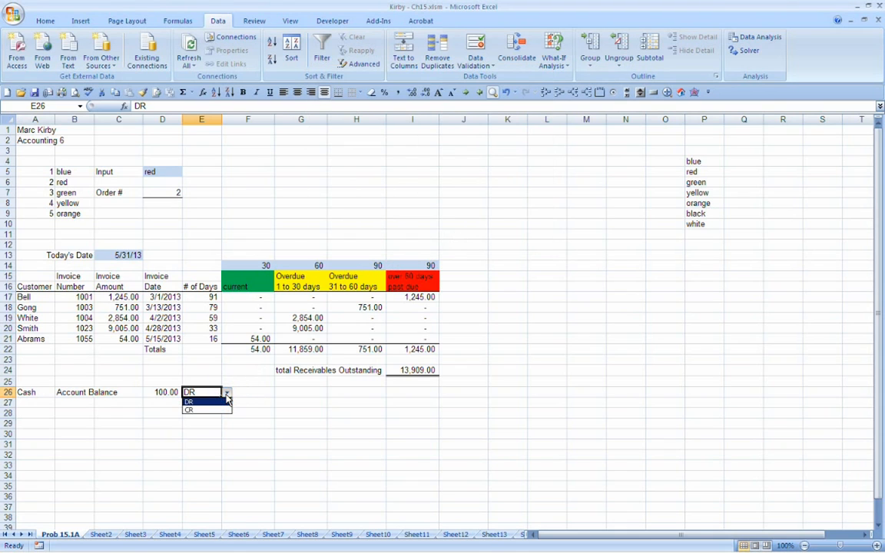
pyautogui.click(190, 409)
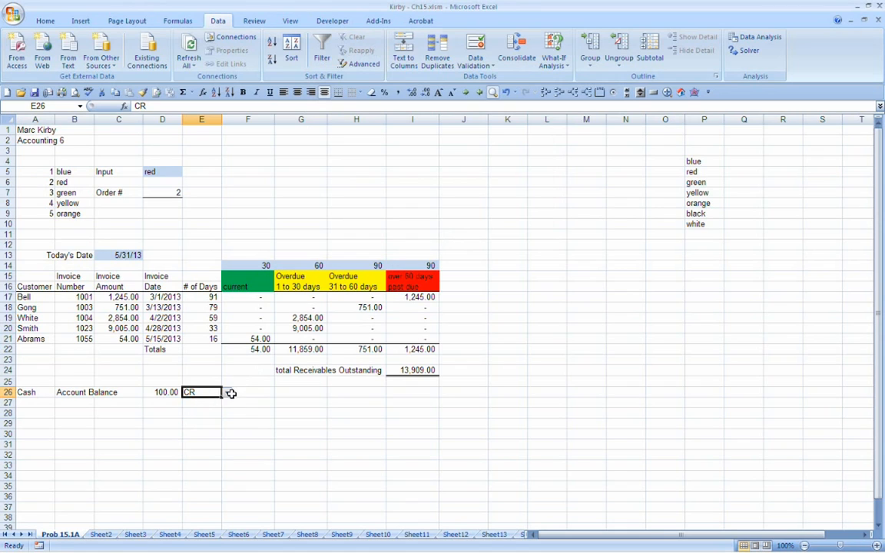
pyautogui.click(227, 395)
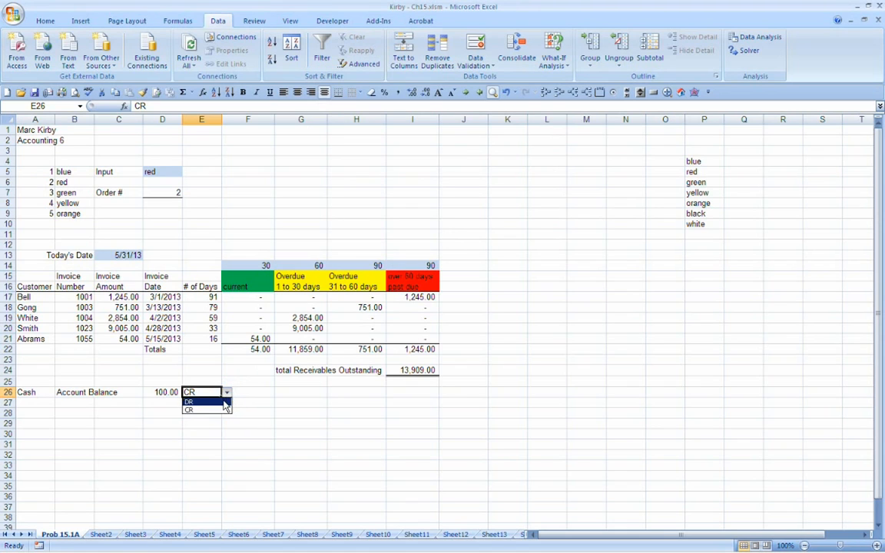
pyautogui.click(226, 401)
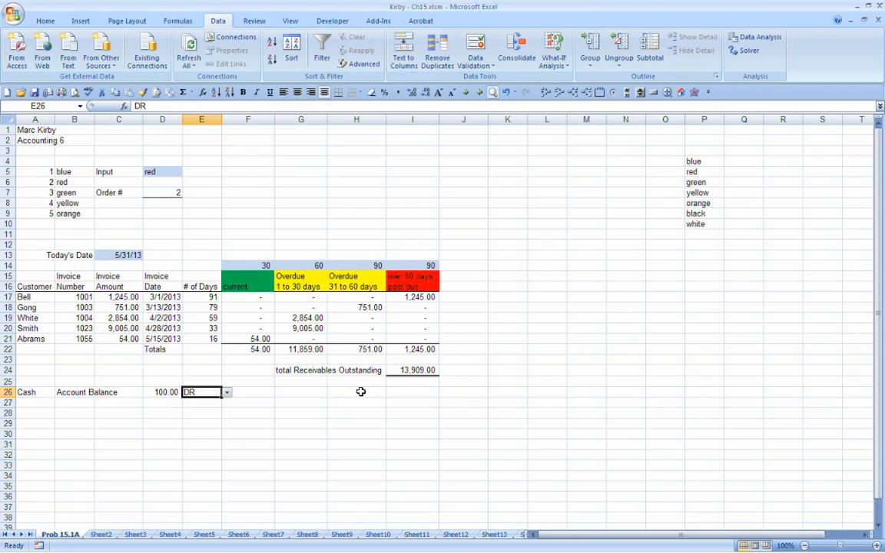
# Step: Enter the label "Historical Bad Debt Percent" in G26
pyautogui.click(316, 394)
pyautogui.write('Histo')
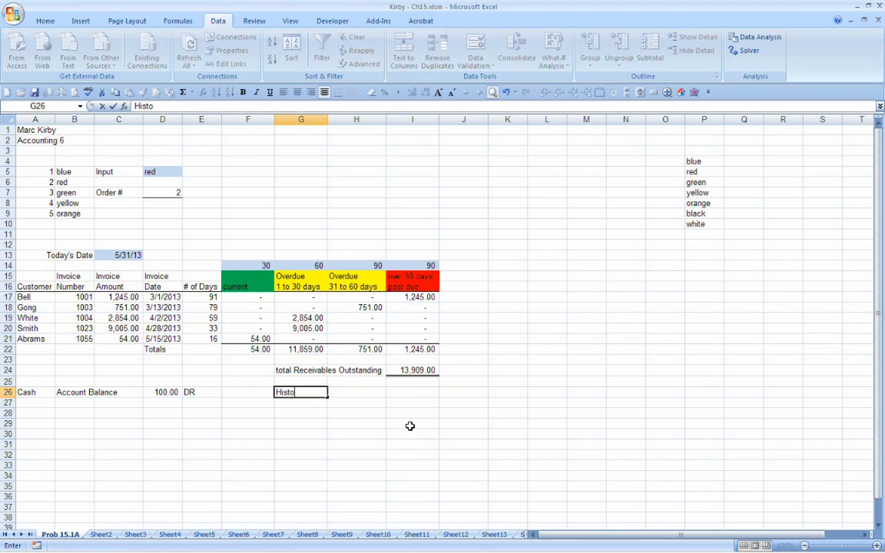
pyautogui.write('rical Bad Debt ')
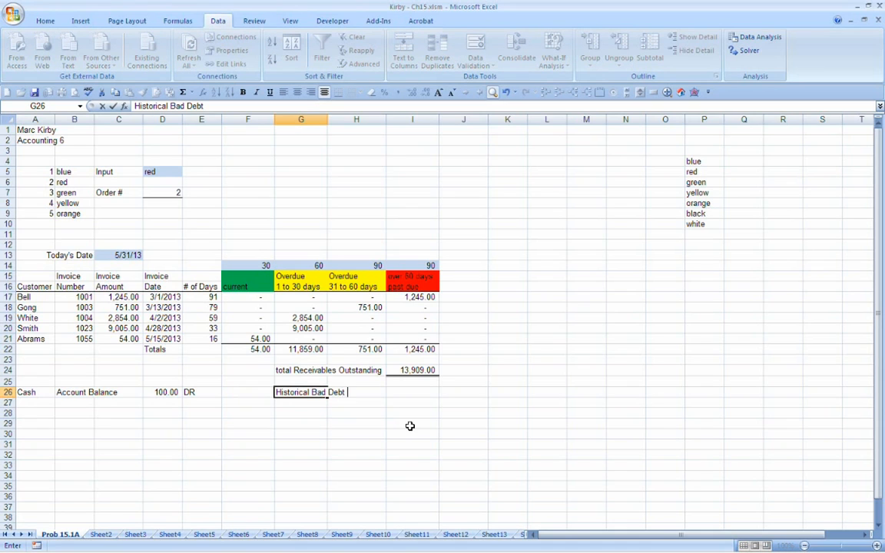
pyautogui.write('Percent')
pyautogui.press('Return')
# Step: Enter 3% in I26 as the historical bad debt percentage
pyautogui.press('Up')
pyautogui.press('Right')
pyautogui.press('Right')
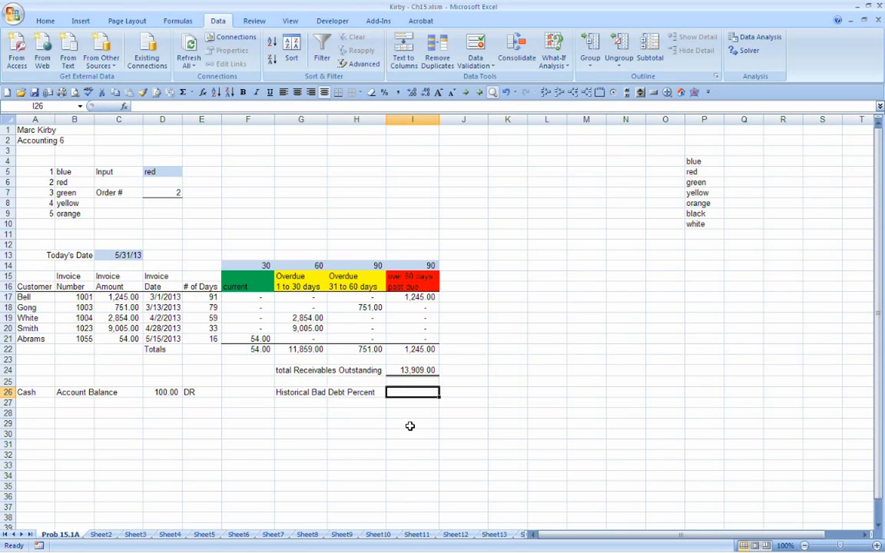
pyautogui.write('3%')
pyautogui.press('Return')
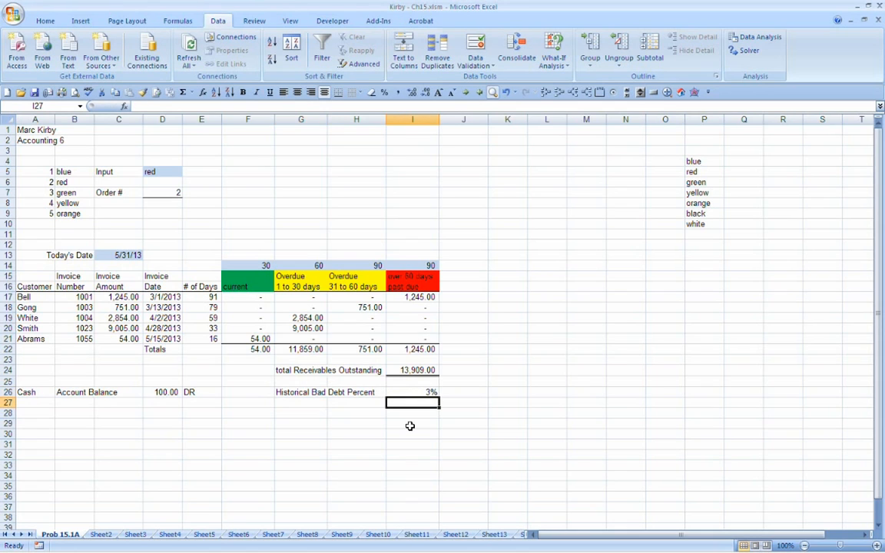
# Step: Enter the label "Allowance for doubtful acct" in G28 under the bad debt percentage
pyautogui.press('Down')
pyautogui.press('Left')
pyautogui.press('Left')
pyautogui.write('Allowance fo')
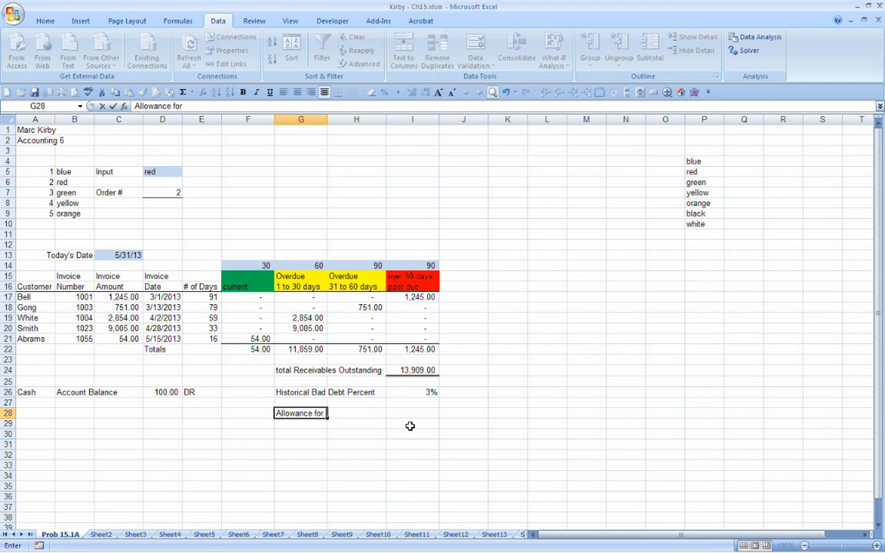
pyautogui.write('r doubtful accoun')
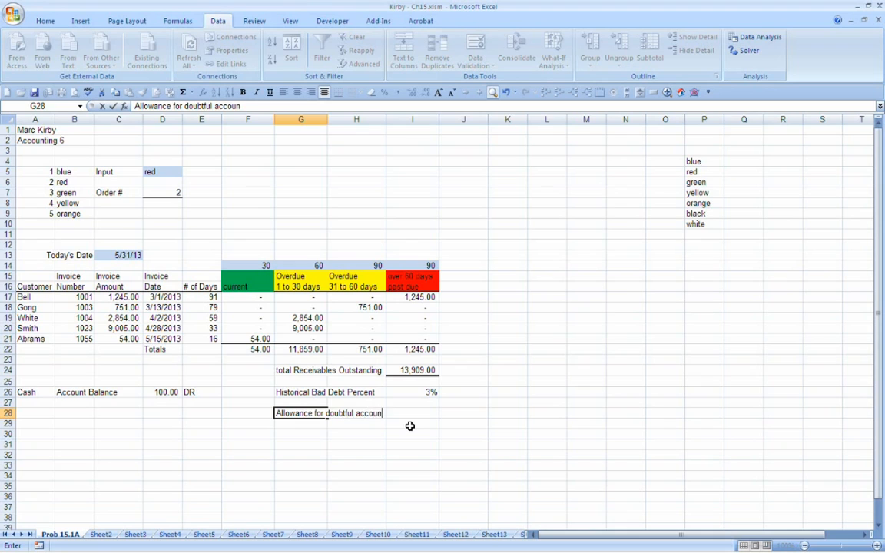
pyautogui.press('BackSpace')
pyautogui.press('BackSpace')
pyautogui.write('t')
pyautogui.press('BackSpace')
pyautogui.press('BackSpace')
pyautogui.write('t')
pyautogui.press('Return')
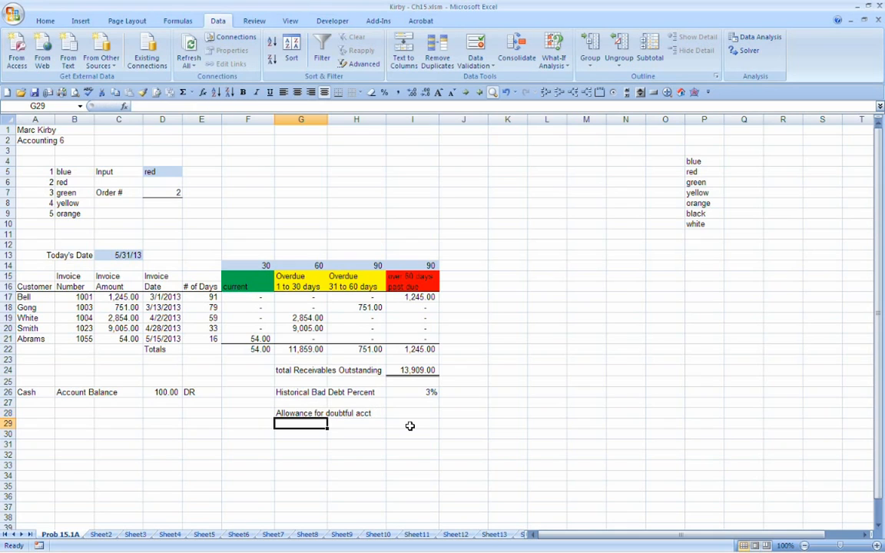
# Step: Enter the formula +I24*I26 in I28 to calculate the allowance from total receivables and the bad debt percentage
pyautogui.press('Up')
pyautogui.press('Up')
pyautogui.press('Down')
pyautogui.press('Right')
pyautogui.press('Right')
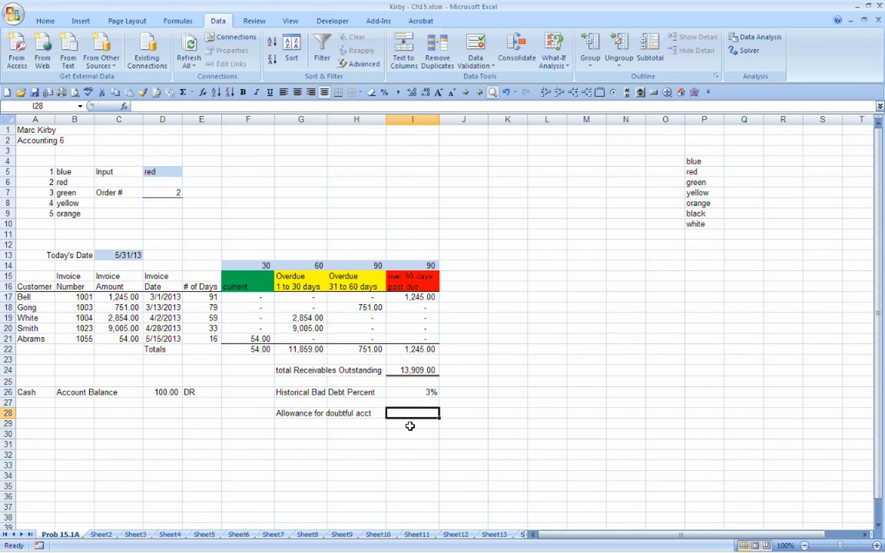
pyautogui.write('+')
pyautogui.press('Up')
pyautogui.press('Up')
pyautogui.press('Up')
pyautogui.press('Up')
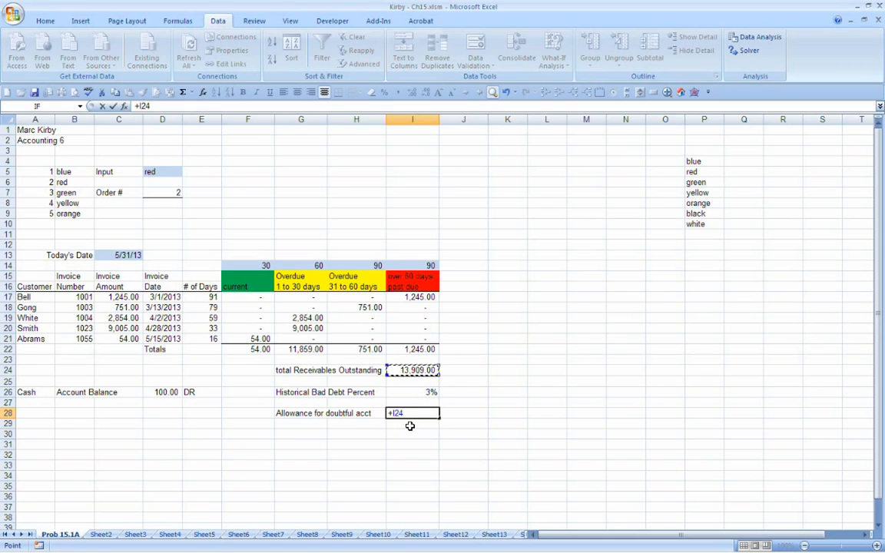
pyautogui.write('*')
pyautogui.press('Up')
pyautogui.press('Up')
pyautogui.press('Return')
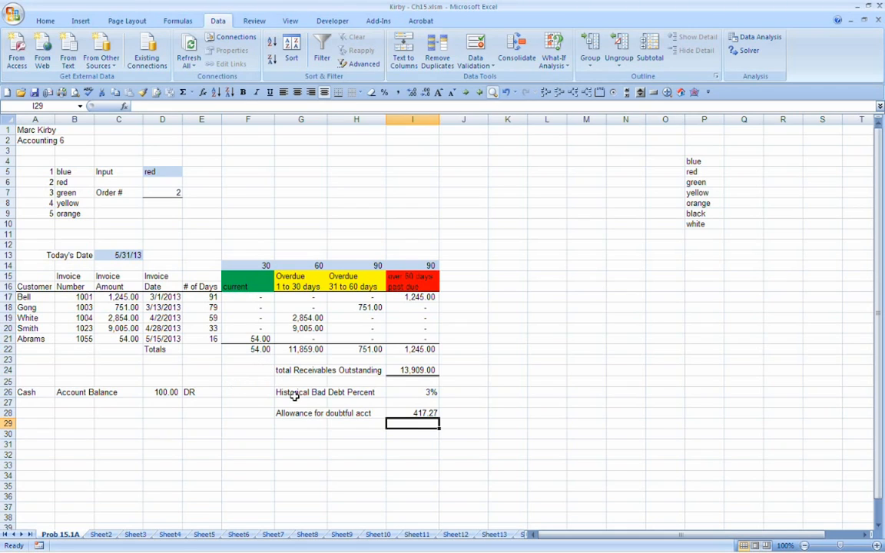
# Step: Examine the aging category headings and the IF formulas in F21:I21
pyautogui.moveTo(252, 358); pyautogui.dragTo(400, 359)
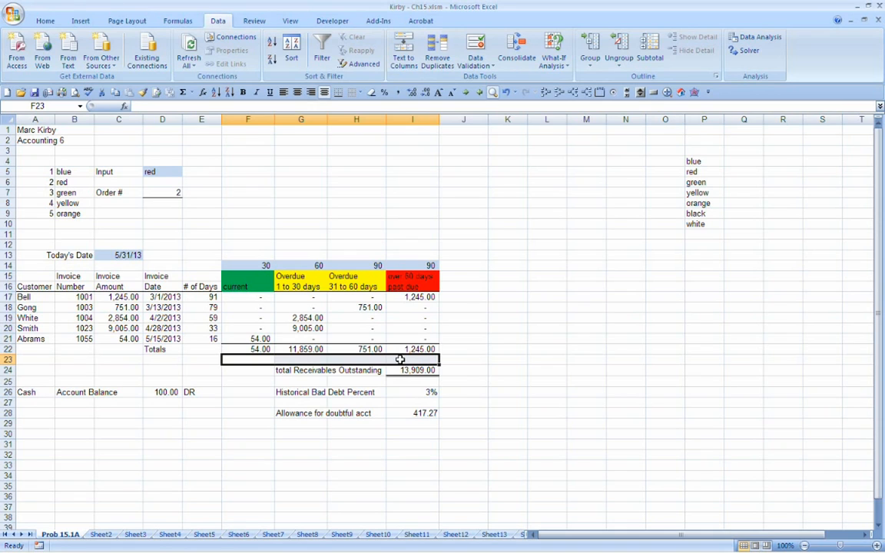
pyautogui.click(259, 278)
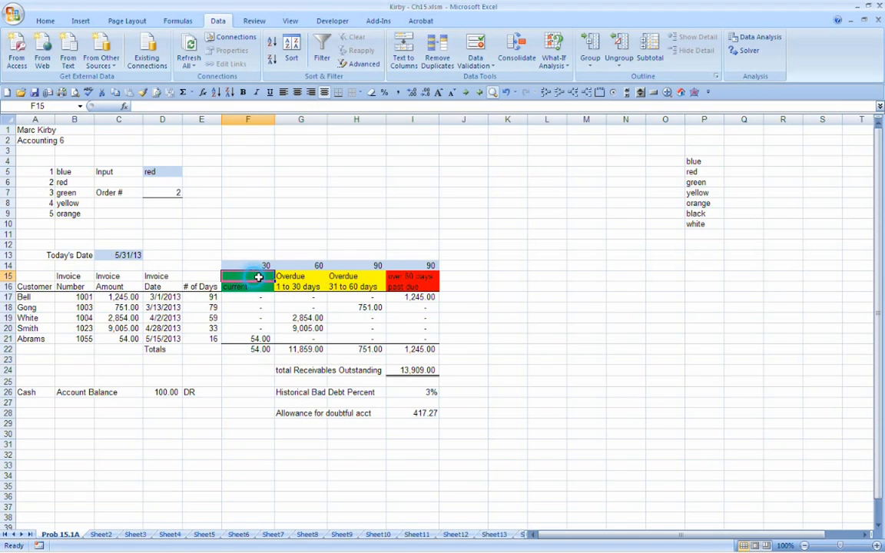
pyautogui.moveTo(259, 277); pyautogui.dragTo(421, 282)
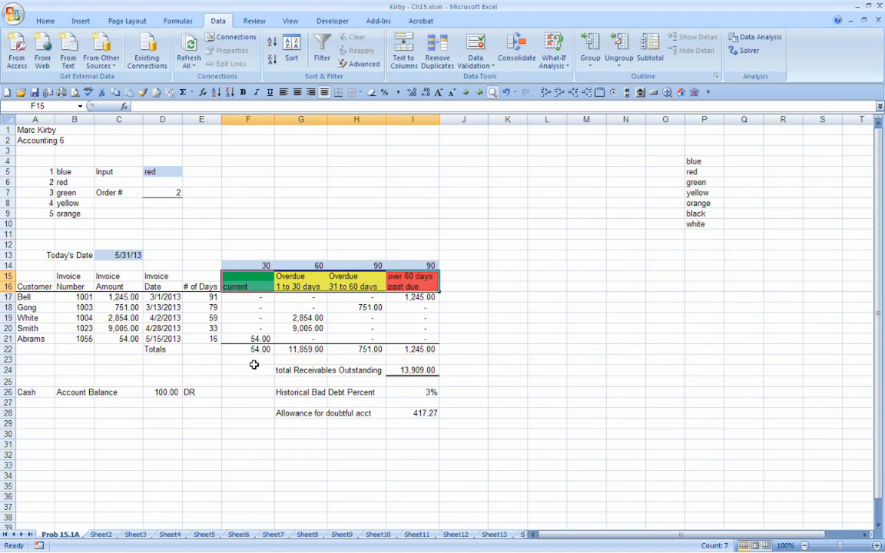
pyautogui.click(253, 338)
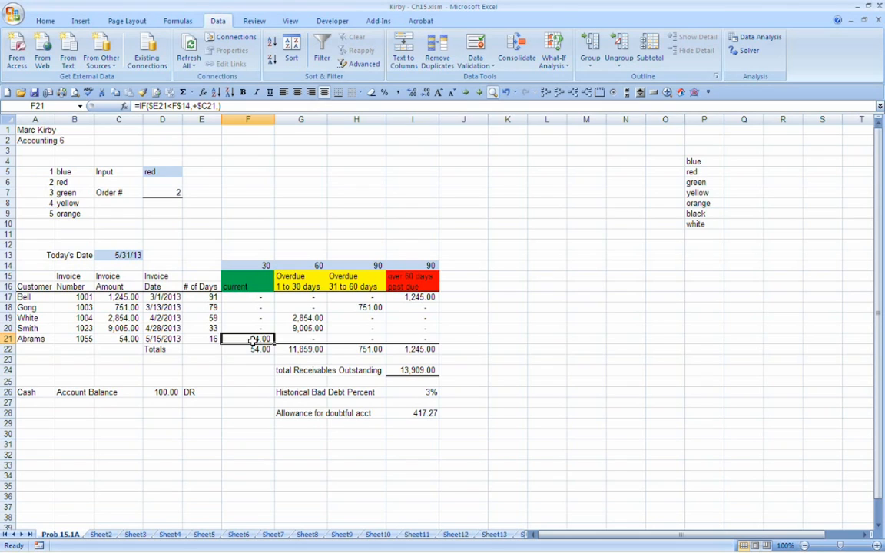
pyautogui.press('Right')
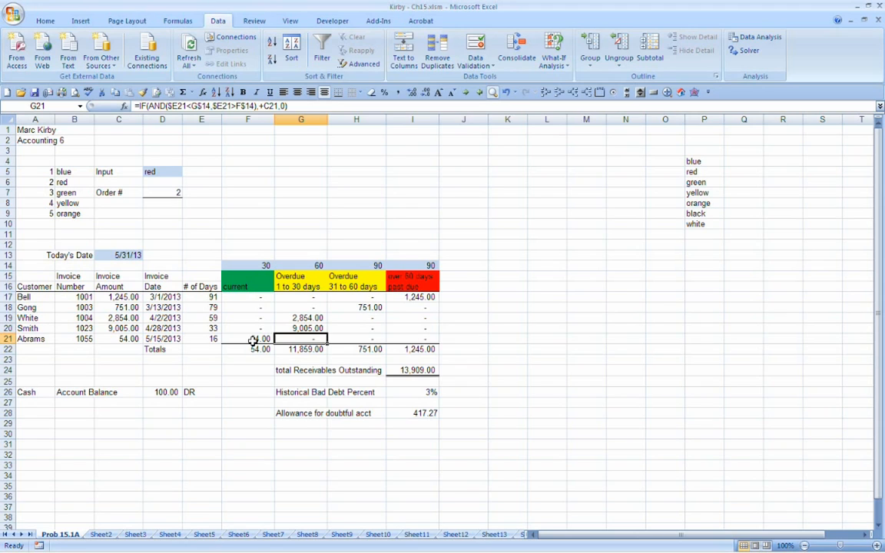
pyautogui.press('Right')
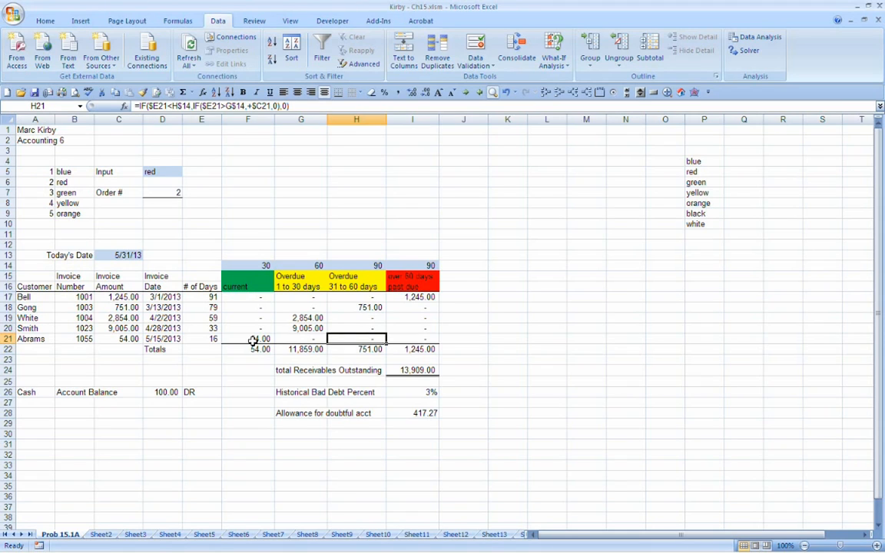
pyautogui.press('Right')
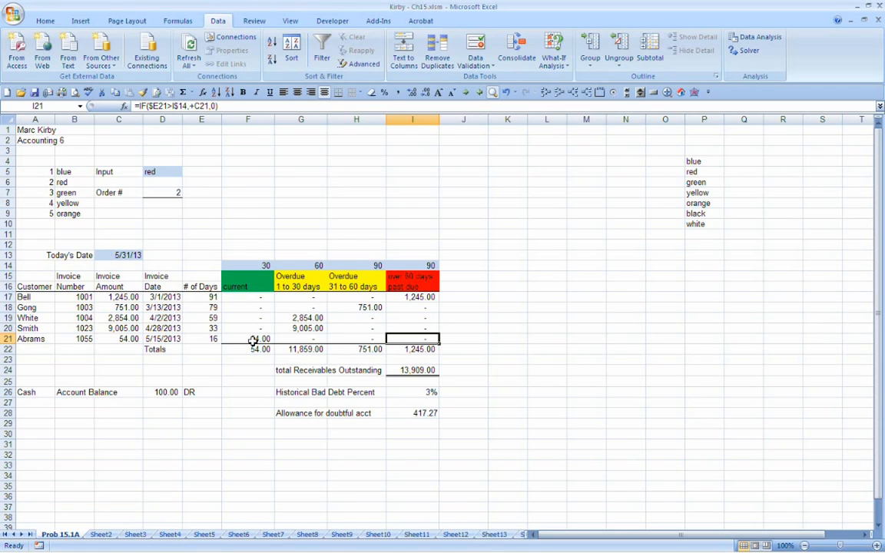
# Step: Enter 0.5% in F23 under the current total, formatted with one decimal place, and fill it across to I23
pyautogui.press('Down')
pyautogui.press('Down')
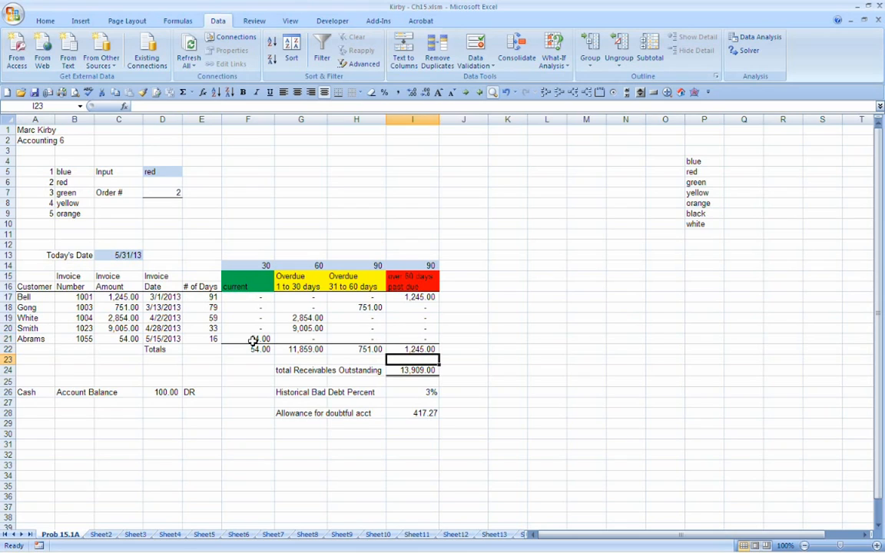
pyautogui.press('Left')
pyautogui.press('Left')
pyautogui.press('Left')
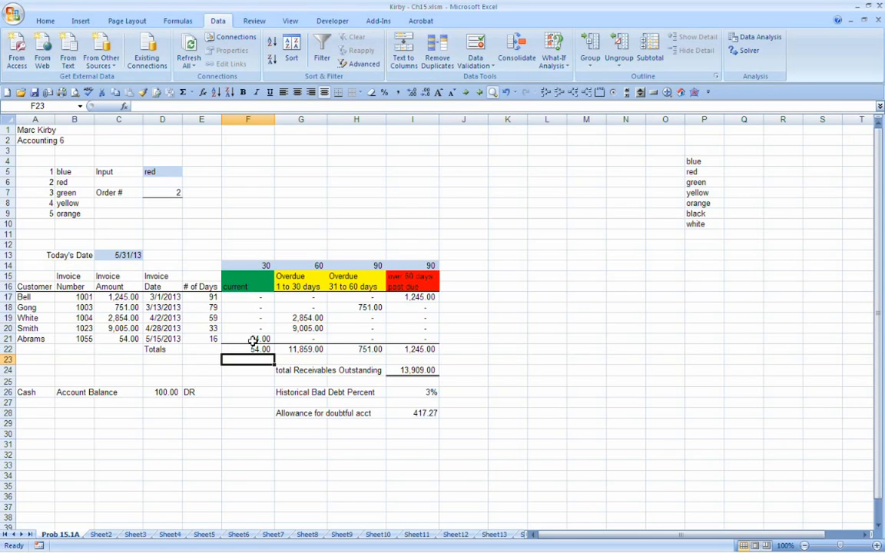
pyautogui.write('0')
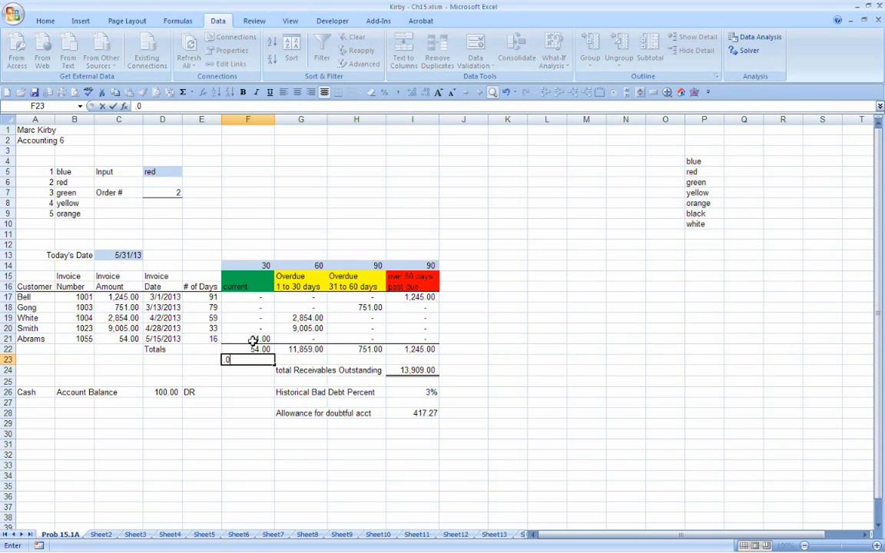
pyautogui.write('5')
pyautogui.press('Return')
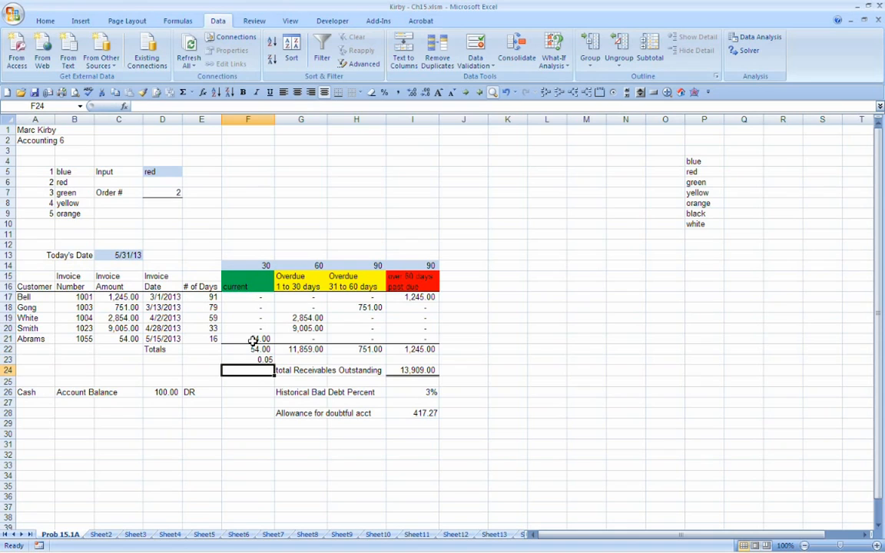
pyautogui.press('Up')
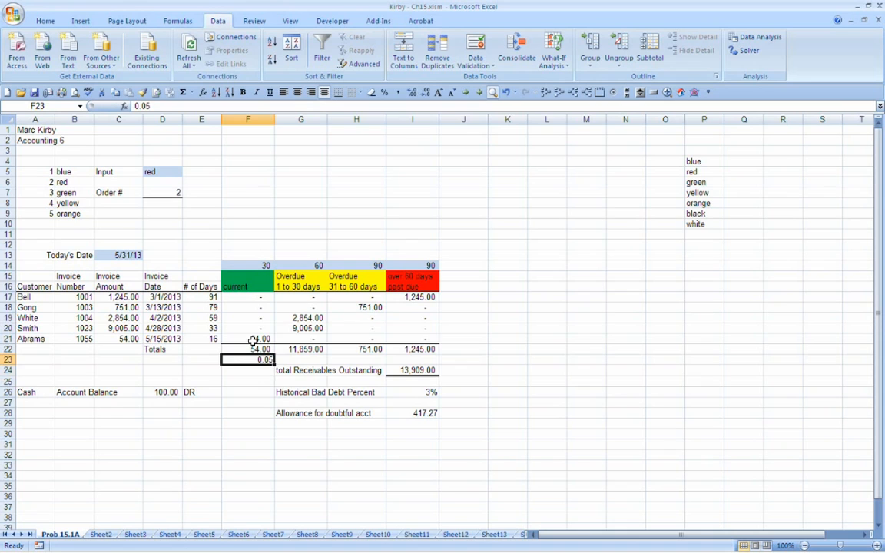
pyautogui.click(384, 92)
pyautogui.write('.5%')
pyautogui.press('Return')
pyautogui.press('Up')
pyautogui.click(412, 92)
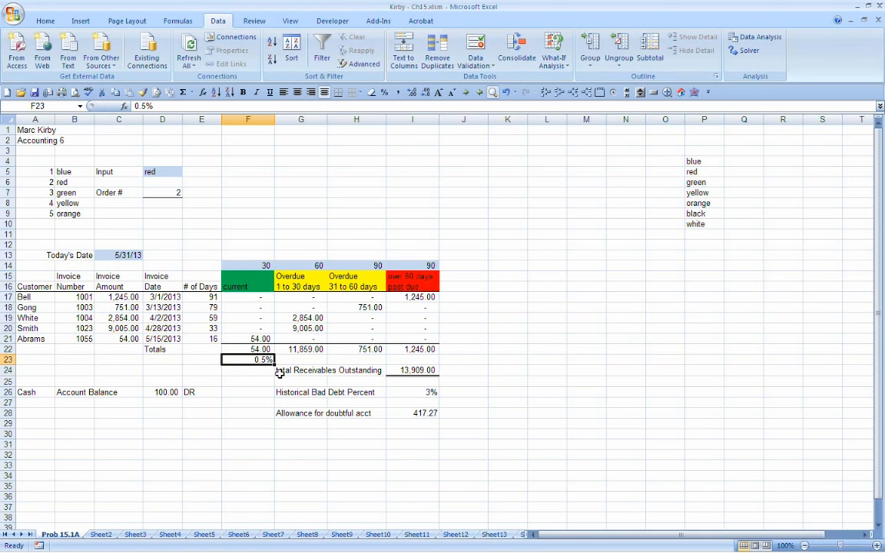
pyautogui.moveTo(274, 364); pyautogui.dragTo(401, 361)
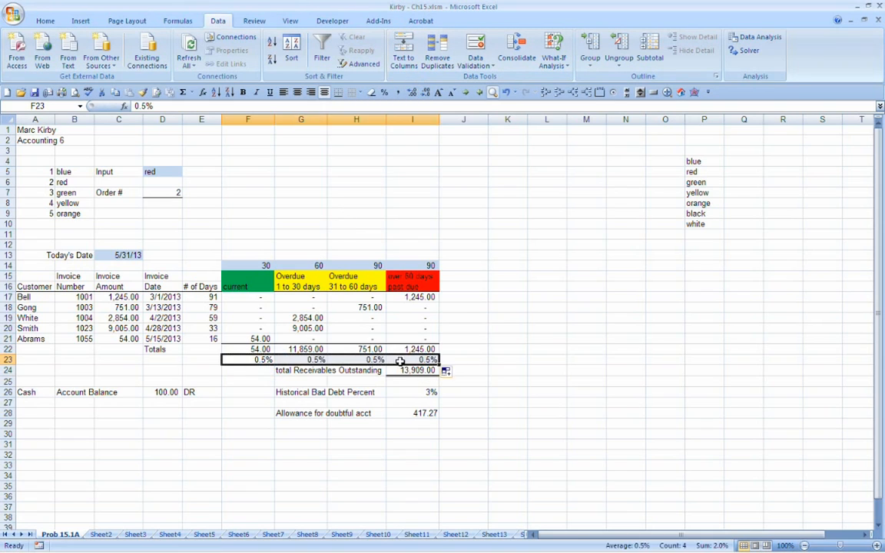
# Step: Set the bad debt percentages under the overdue totals to 1% in G23, 10% in H23 and 25% in I23
pyautogui.click(296, 359)
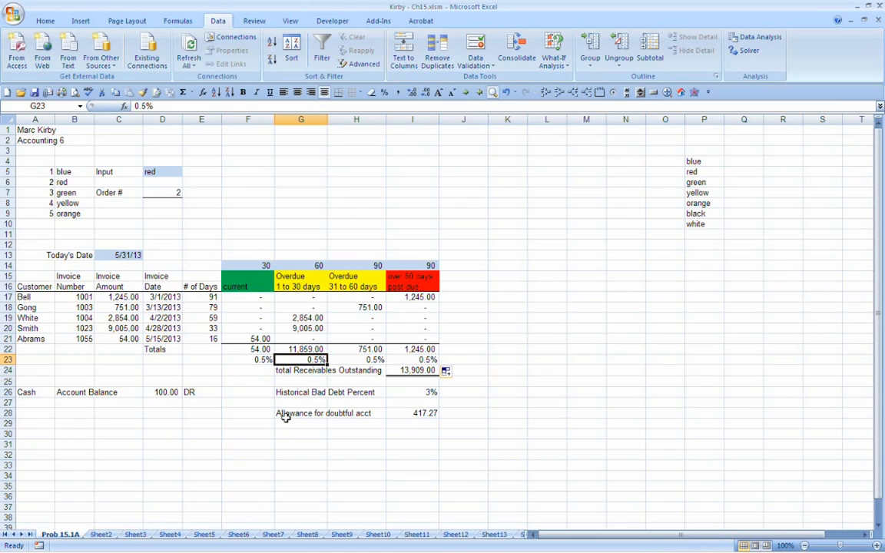
pyautogui.write('1')
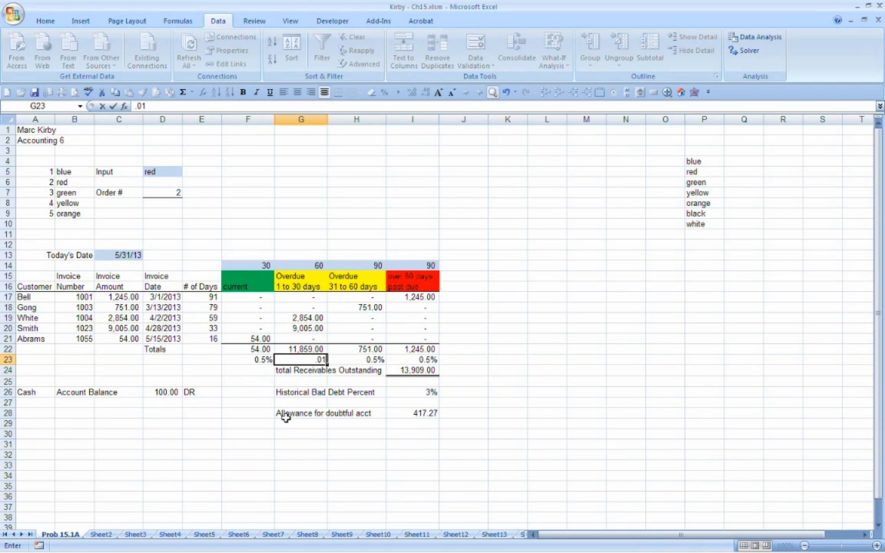
pyautogui.press('Return')
pyautogui.press('Up')
pyautogui.press('Right')
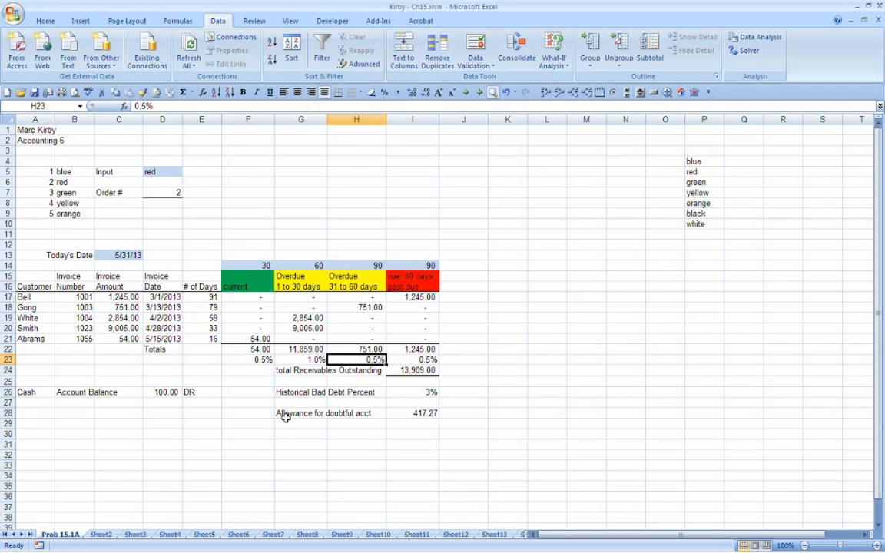
pyautogui.write('2.')
pyautogui.press('Right')
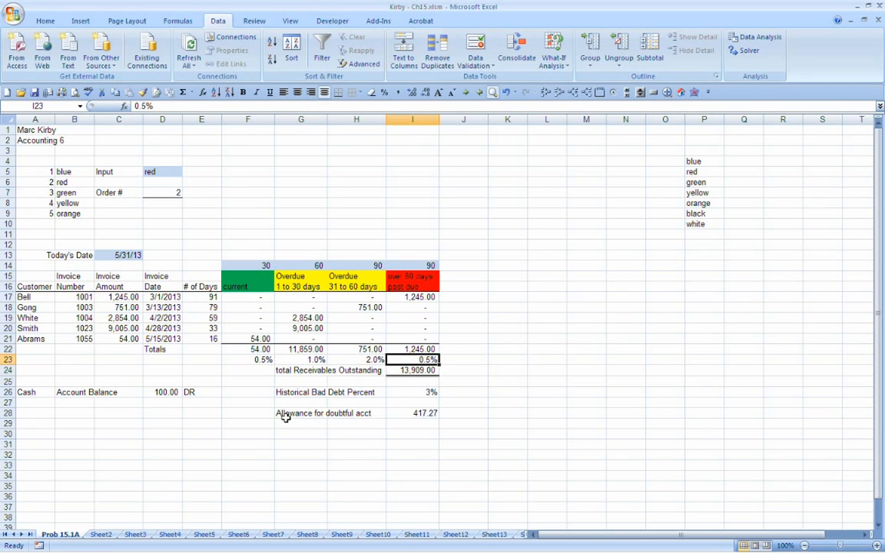
pyautogui.press('Left')
pyautogui.write('10')
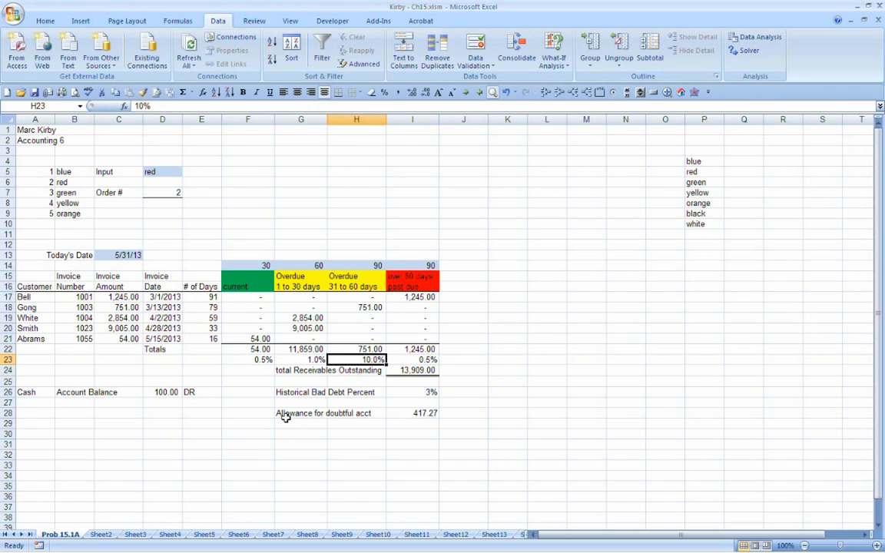
pyautogui.press('Right')
pyautogui.write('25')
pyautogui.press('Return')
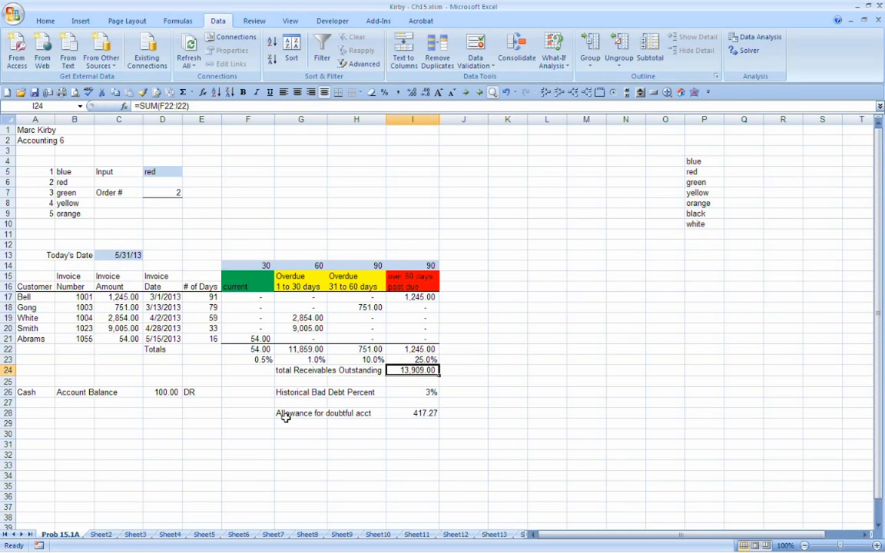
# Step: Apply the light blue fill to the percentage cells F23:I23
pyautogui.moveTo(282, 370); pyautogui.dragTo(415, 412)
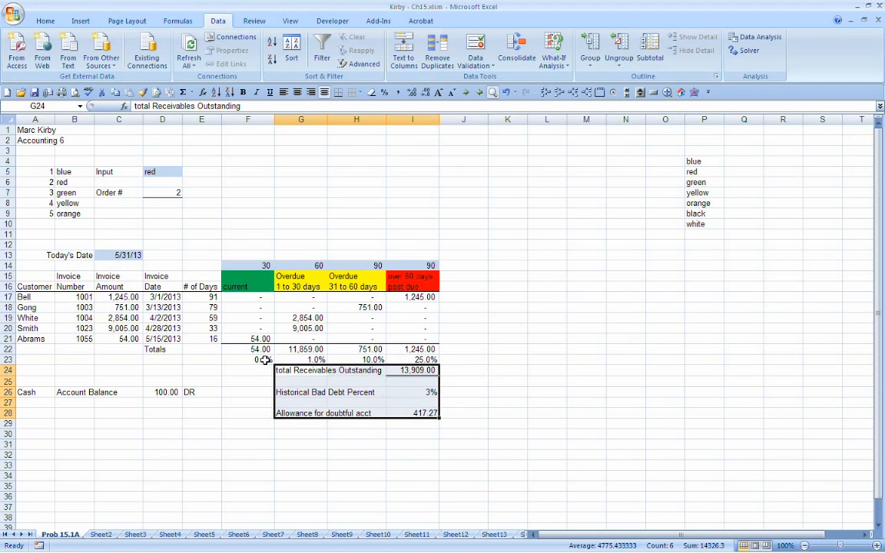
pyautogui.moveTo(259, 360); pyautogui.dragTo(415, 361)
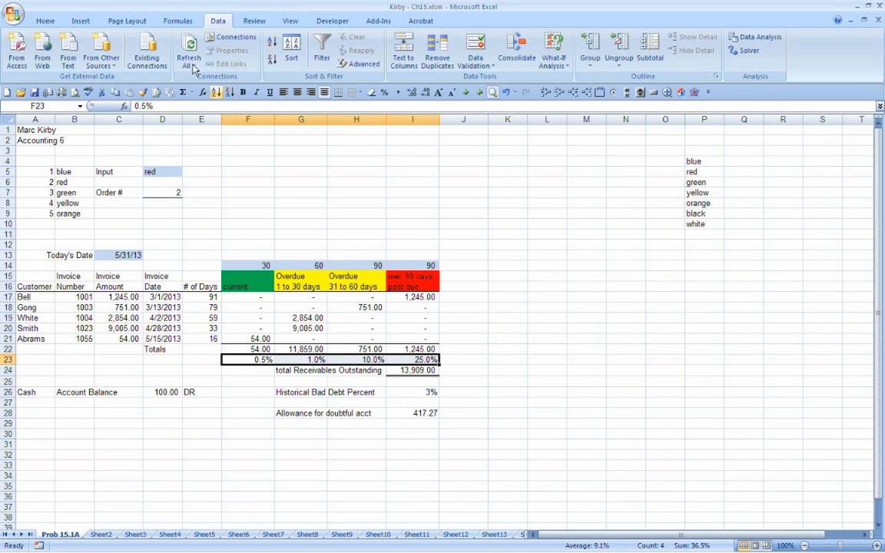
pyautogui.click(45, 20)
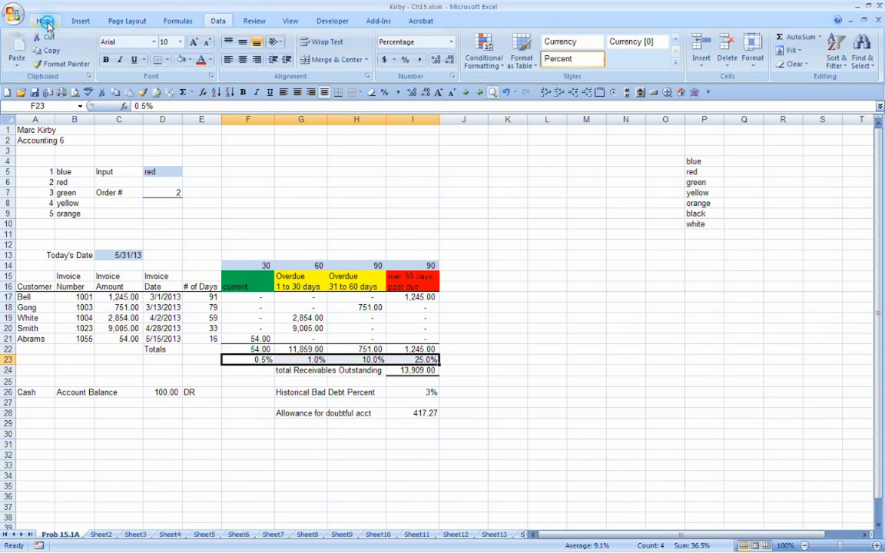
pyautogui.click(181, 65)
pyautogui.click(265, 372)
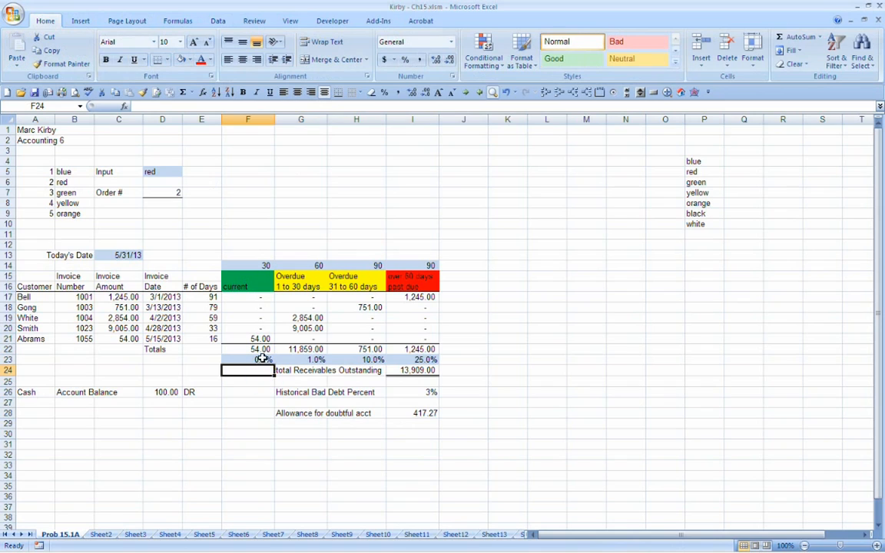
pyautogui.click(259, 358)
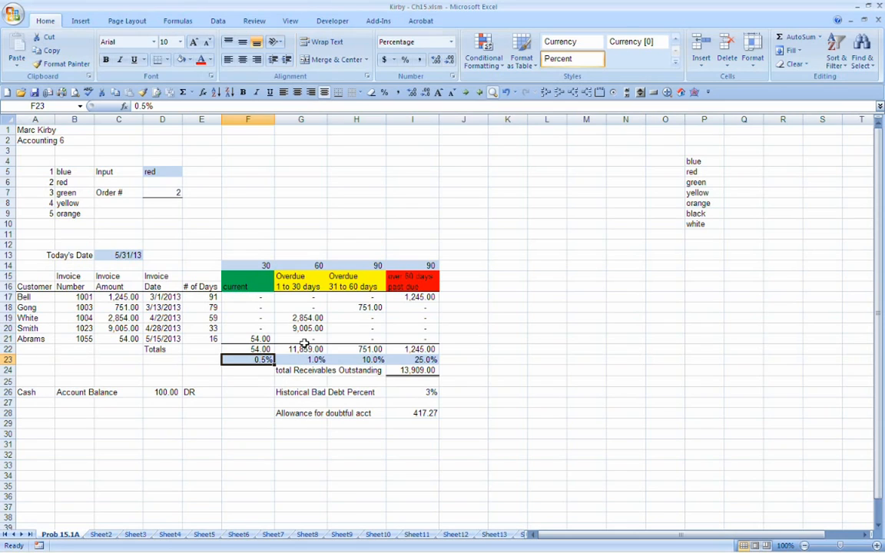
pyautogui.press('Tab')
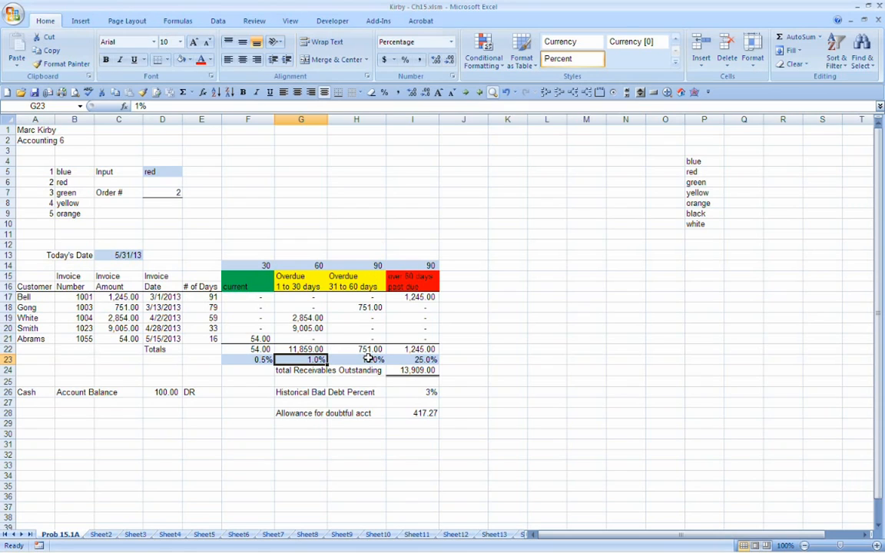
pyautogui.press('Tab')
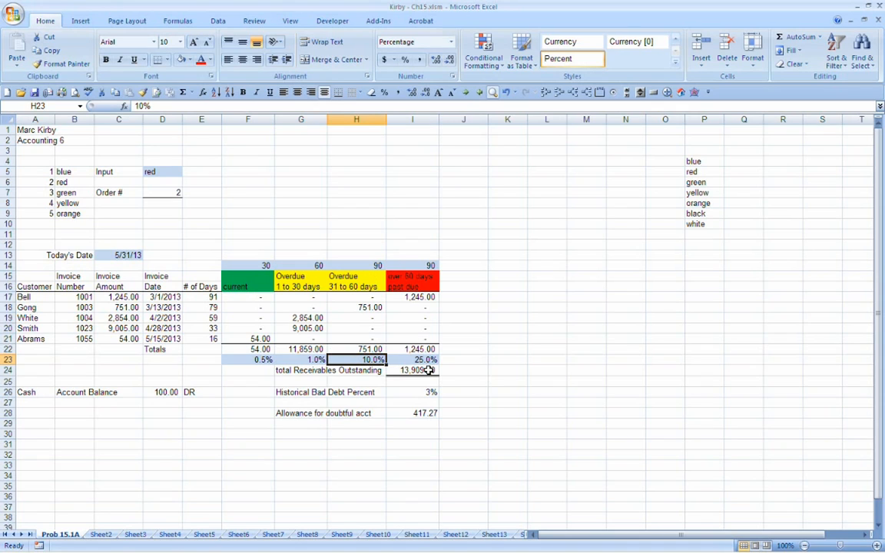
pyautogui.press('Tab')
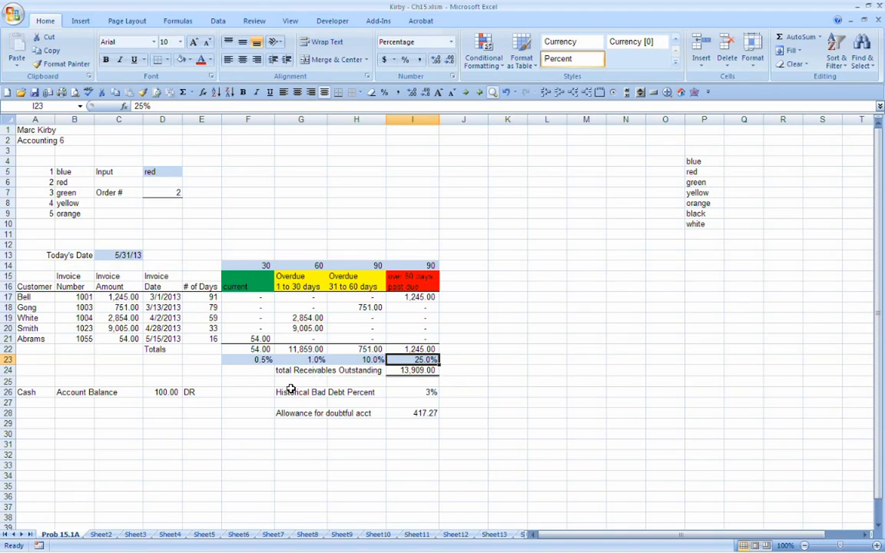
# Step: Clear the Historical Bad Debt Percent label and value in G26:I26, and move the cash balance entry from A26:E26 to row 36
pyautogui.moveTo(283, 392); pyautogui.dragTo(429, 395)
pyautogui.press('Delete')
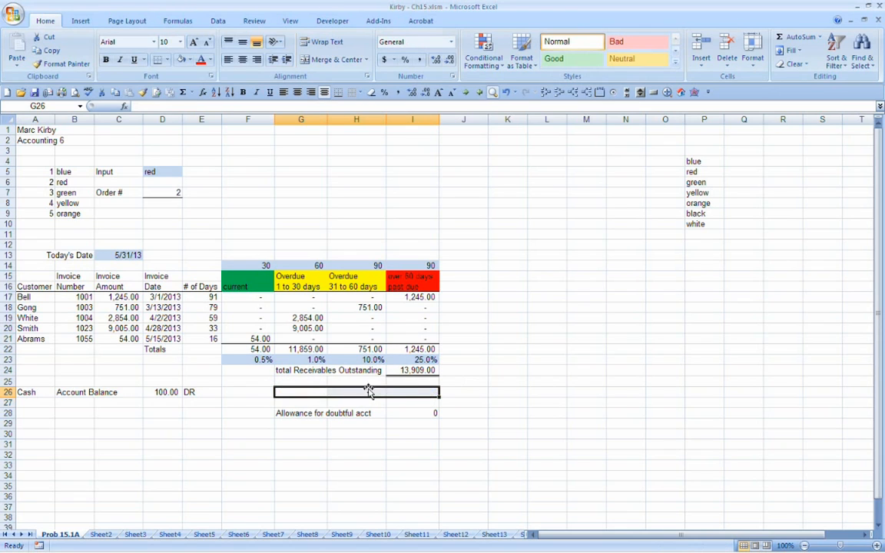
pyautogui.click(243, 390)
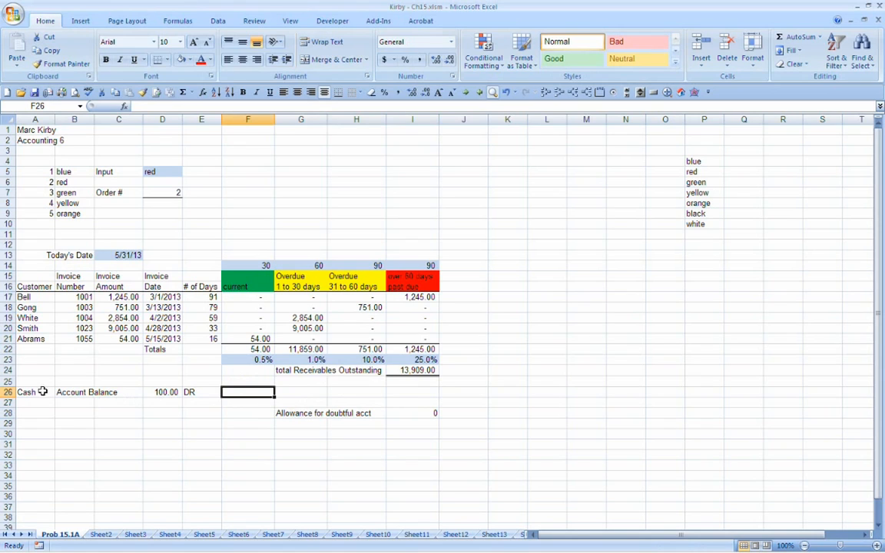
pyautogui.moveTo(17, 392); pyautogui.dragTo(175, 499)
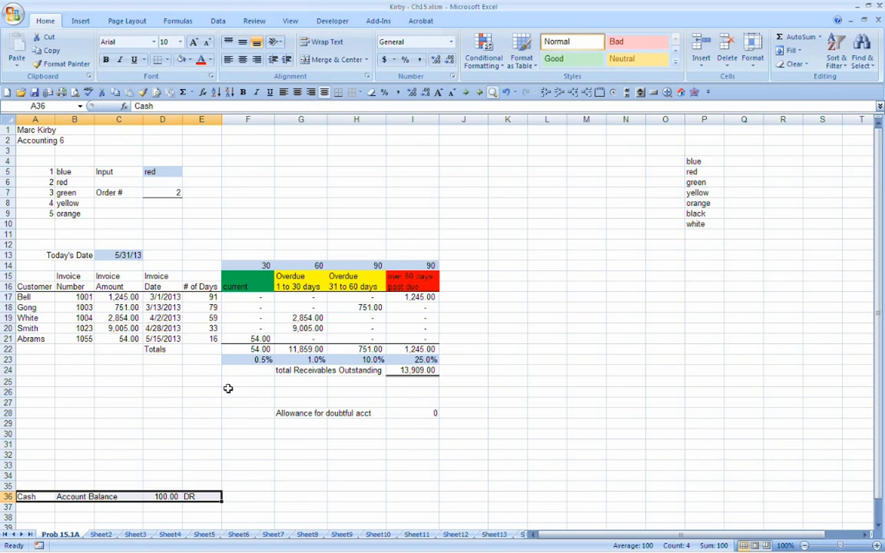
# Step: Enter the label "Allowance" in E26 below the aging table
pyautogui.click(192, 389)
pyautogui.write('Allowance')
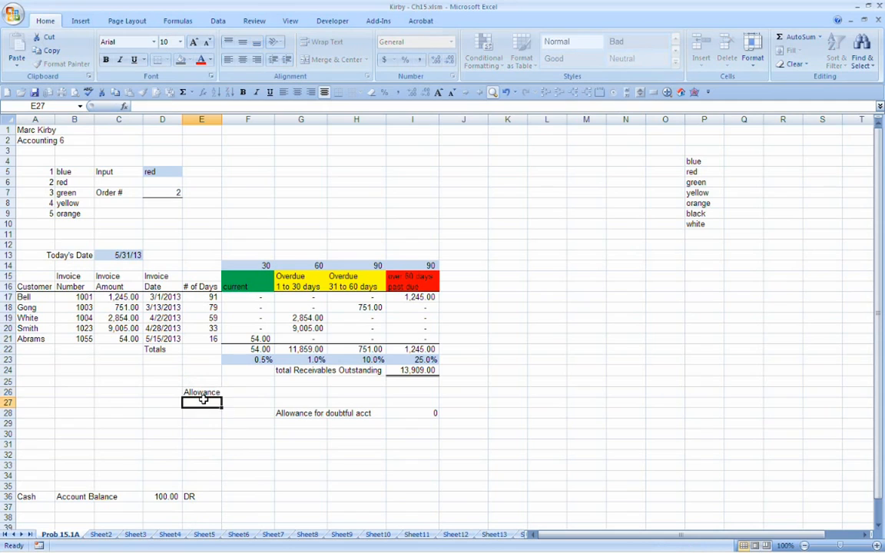
# Step: Calculate the allowance in F26 as F22 times F23 and fill the formula across to I26
pyautogui.press('Tab')
pyautogui.write('+')
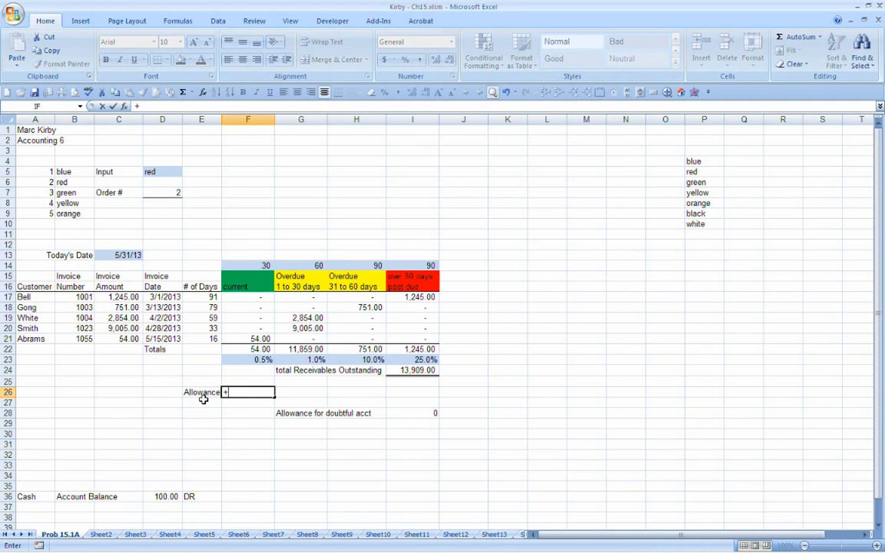
pyautogui.press('Up')
pyautogui.press('Up')
pyautogui.press('Up')
pyautogui.press('Up')
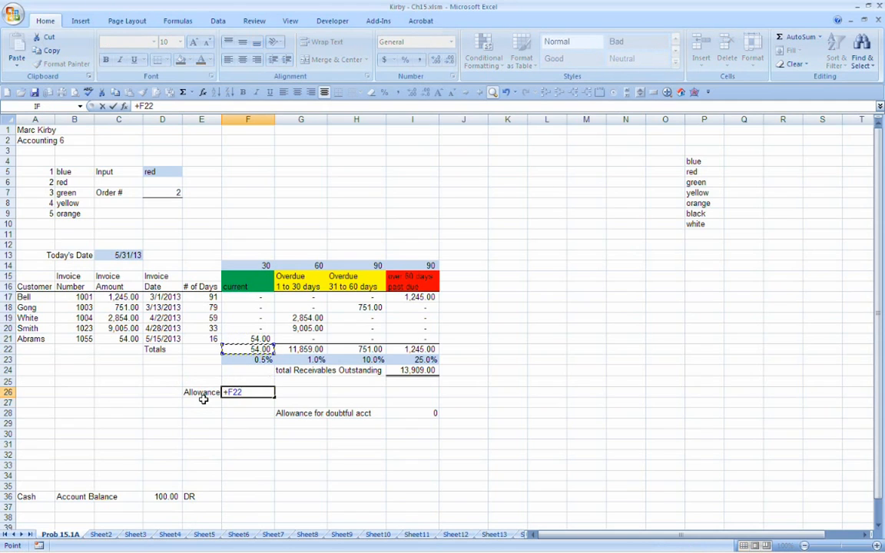
pyautogui.write('*')
pyautogui.press('Up')
pyautogui.press('Up')
pyautogui.press('Up')
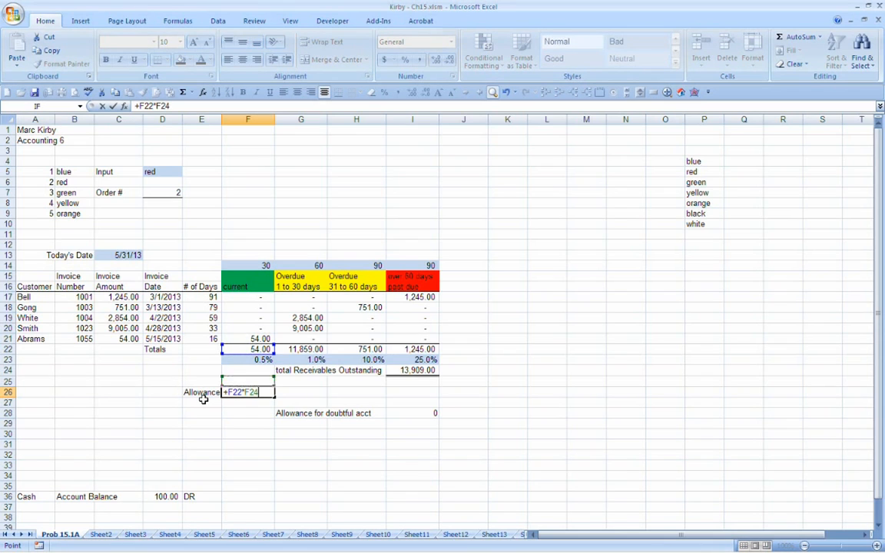
pyautogui.press('Return')
pyautogui.press('Up')
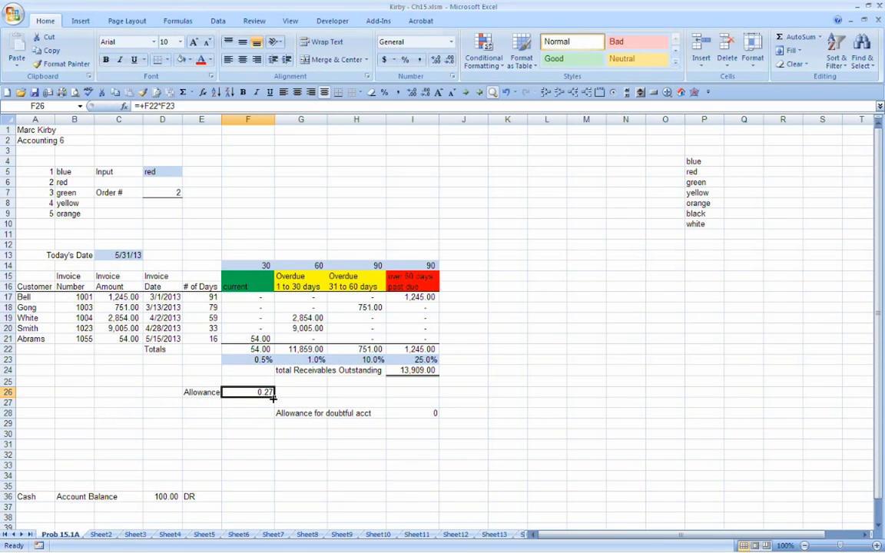
pyautogui.moveTo(273, 397); pyautogui.dragTo(419, 398)
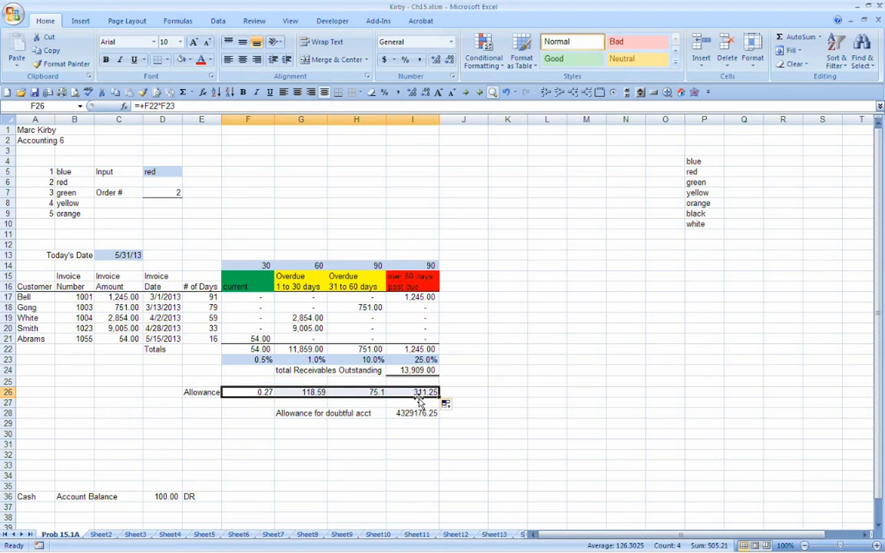
# Step: Replace the formula in I28 with the sum of the allowance amounts F26:I26
pyautogui.click(415, 413)
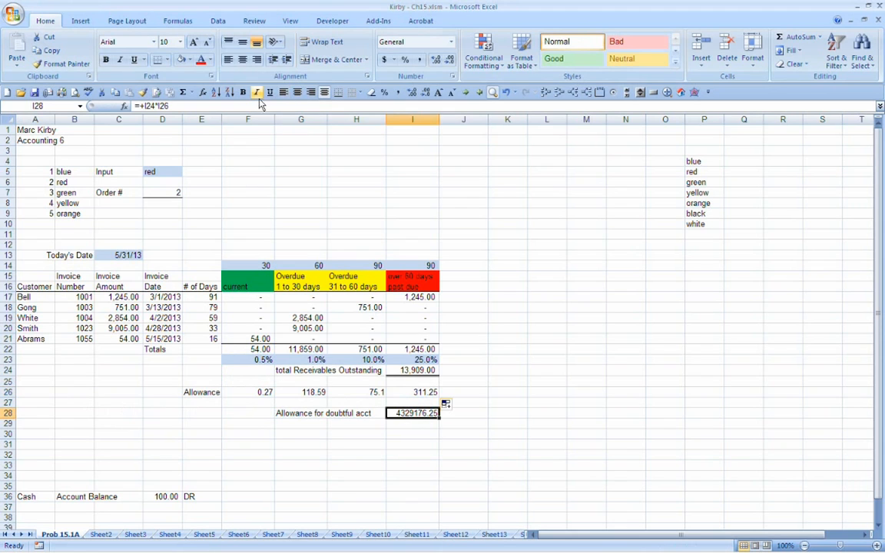
pyautogui.click(188, 96)
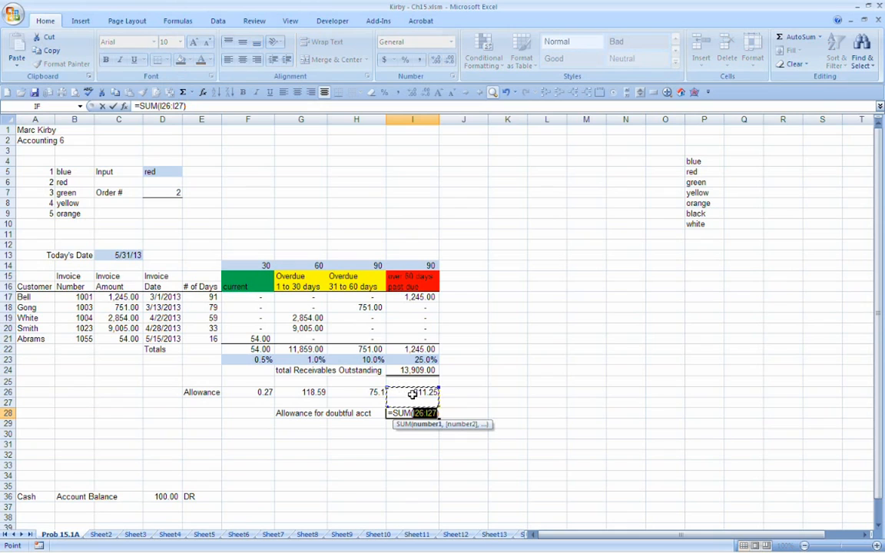
pyautogui.moveTo(412, 392); pyautogui.dragTo(430, 415)
pyautogui.press('Return')
pyautogui.press('Up')
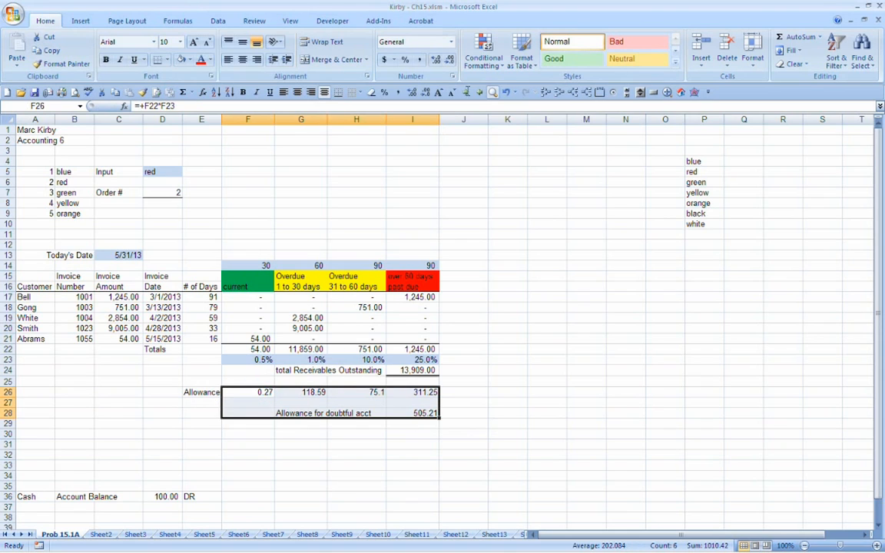
# Step: Apply the comma number format to the allowance cells F26:I28 and save the workbook
pyautogui.click(397, 92)
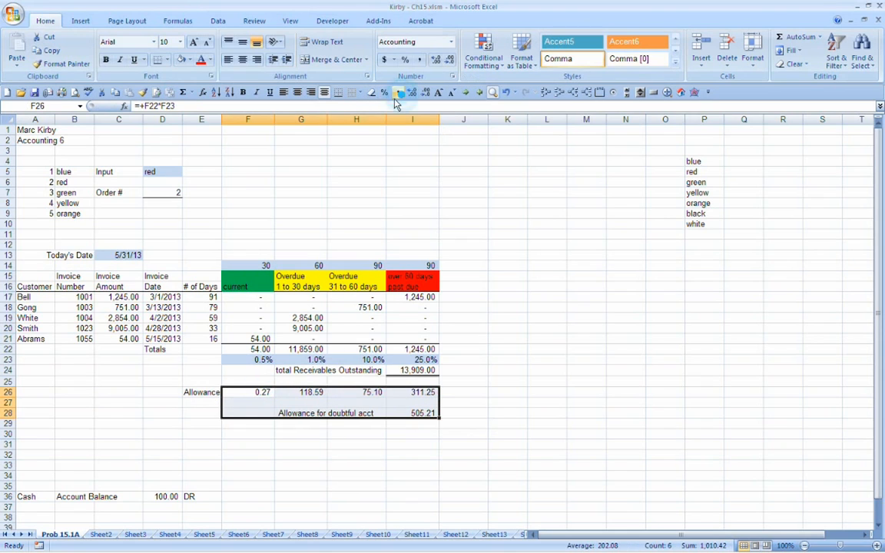
pyautogui.click(422, 412)
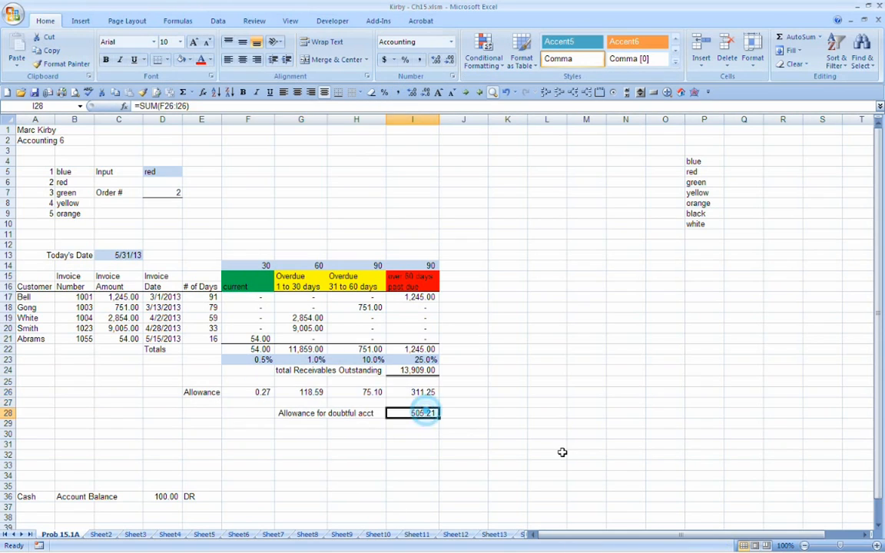
pyautogui.click(423, 371)
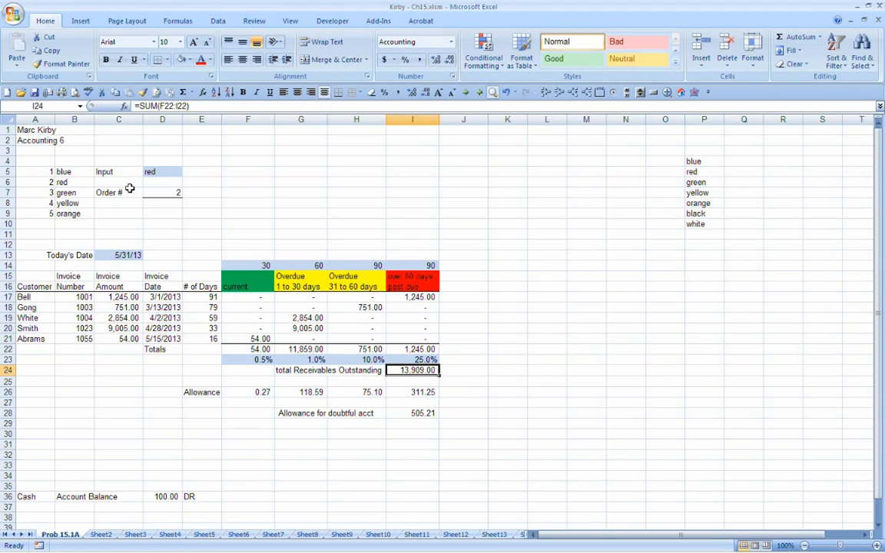
pyautogui.click(35, 91)
# Step: Move the cash balance entry from row 36 to A31:E31 and change its account label in A31 to "Allowance"
pyautogui.moveTo(36, 496); pyautogui.dragTo(142, 442)
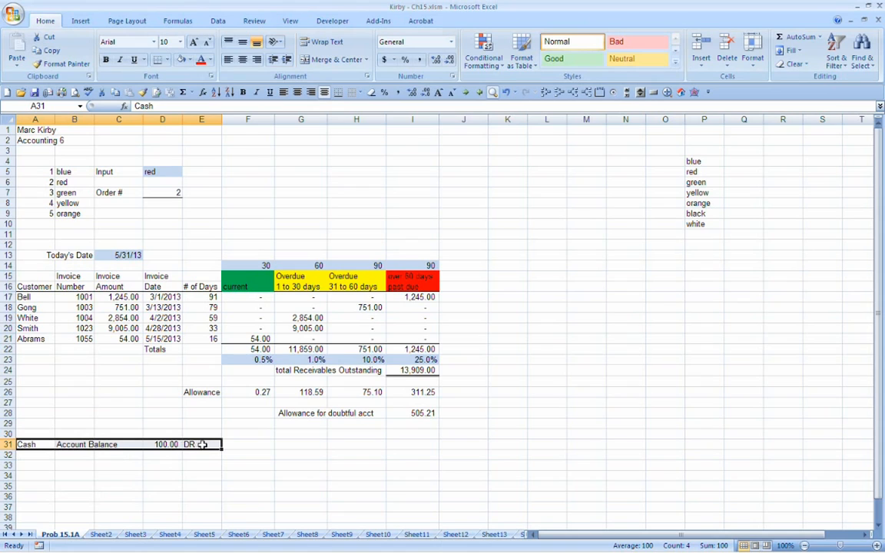
pyautogui.click(201, 444)
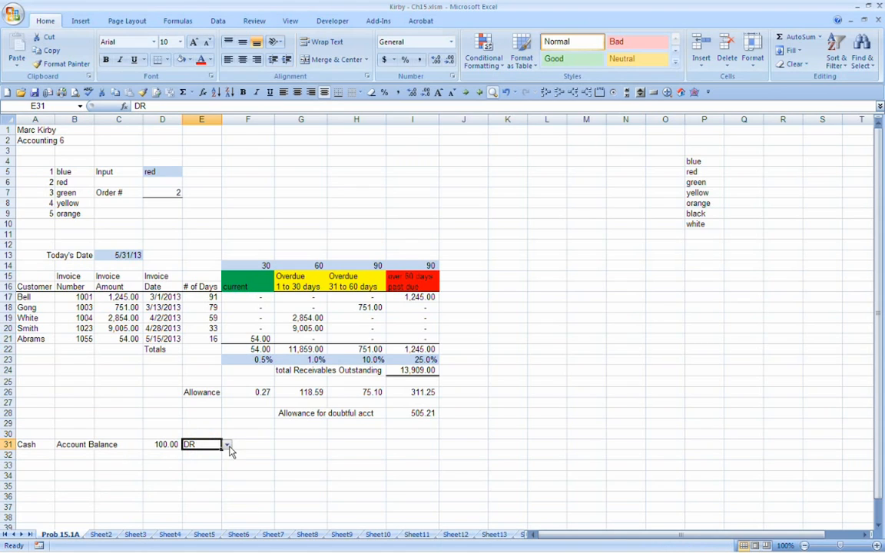
pyautogui.click(31, 444)
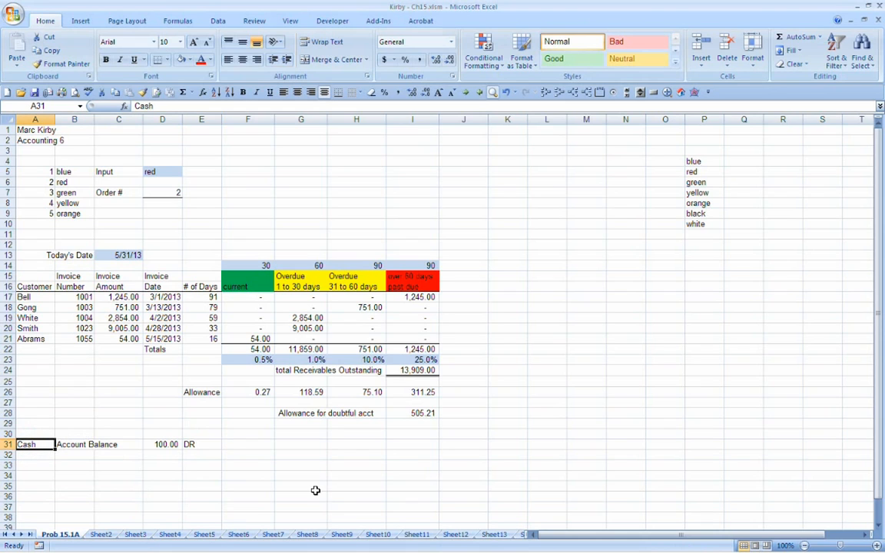
pyautogui.write('Allowance')
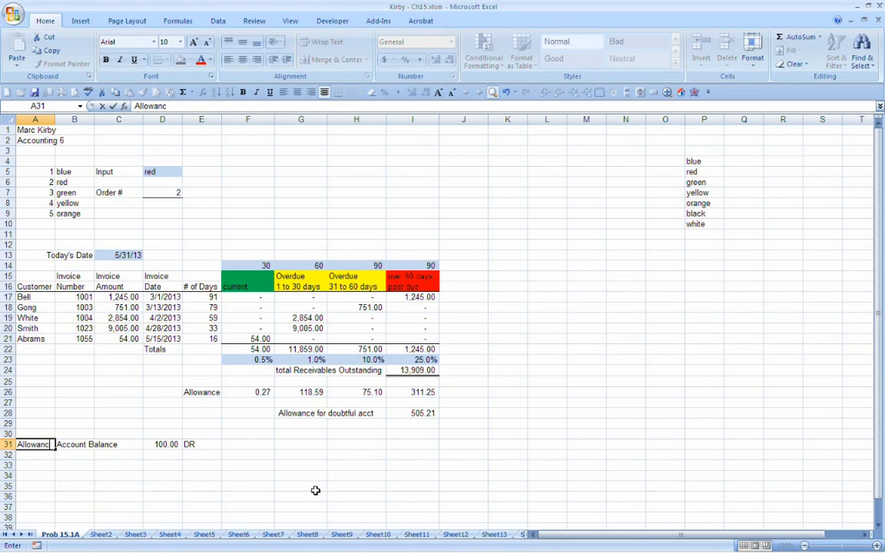
pyautogui.press('Return')
pyautogui.press('Up')
# Step: Set the allowance account's balance type in E31 to CR
pyautogui.press('Right')
pyautogui.press('Right')
pyautogui.press('Right')
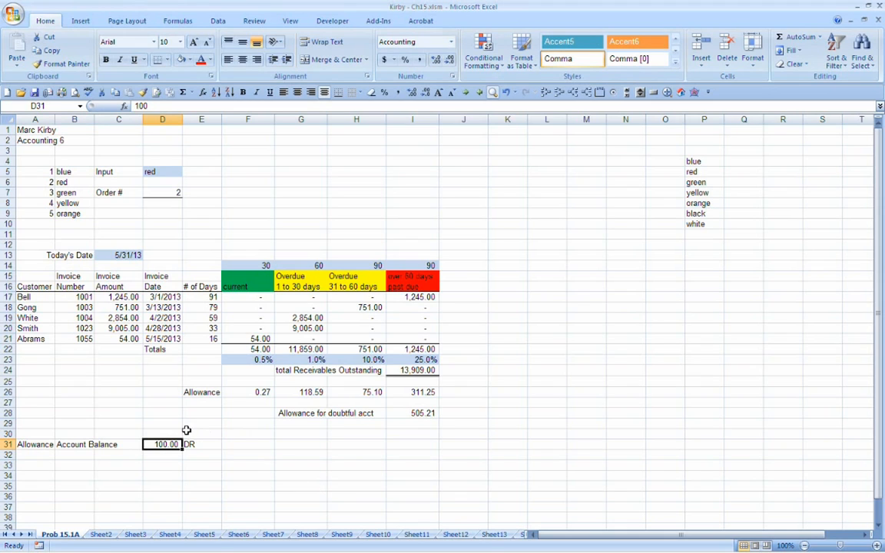
pyautogui.click(208, 444)
pyautogui.click(226, 444)
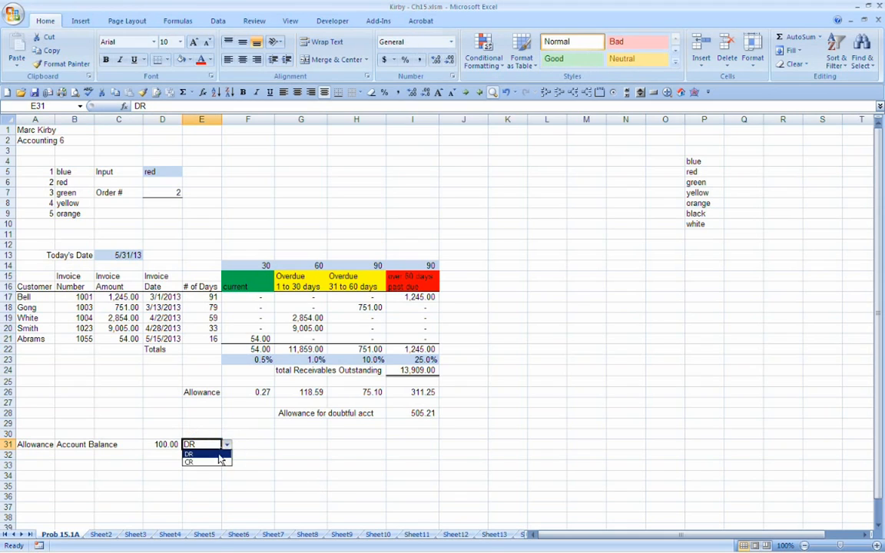
pyautogui.click(204, 462)
pyautogui.click(204, 461)
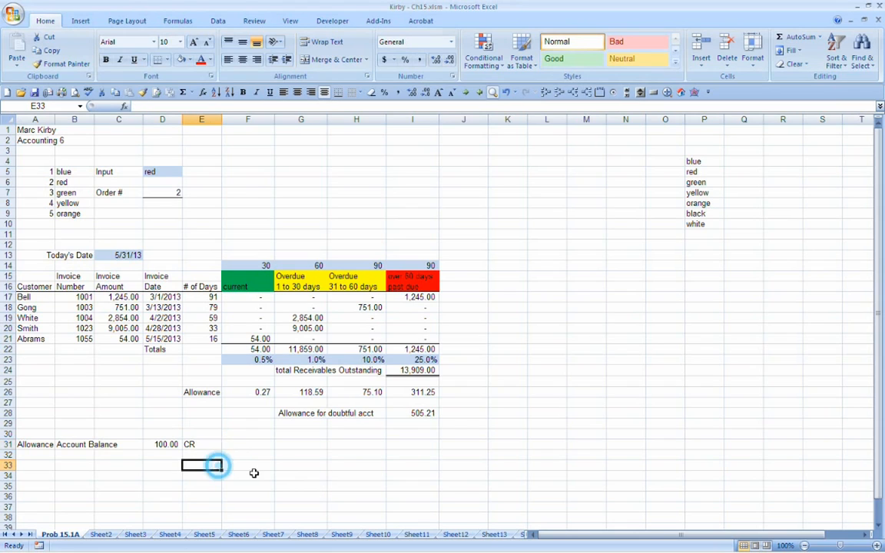
# Step: Enter the label "Current Balance" in G30, below the allowance for doubtful accounts
pyautogui.click(419, 421)
pyautogui.click(419, 413)
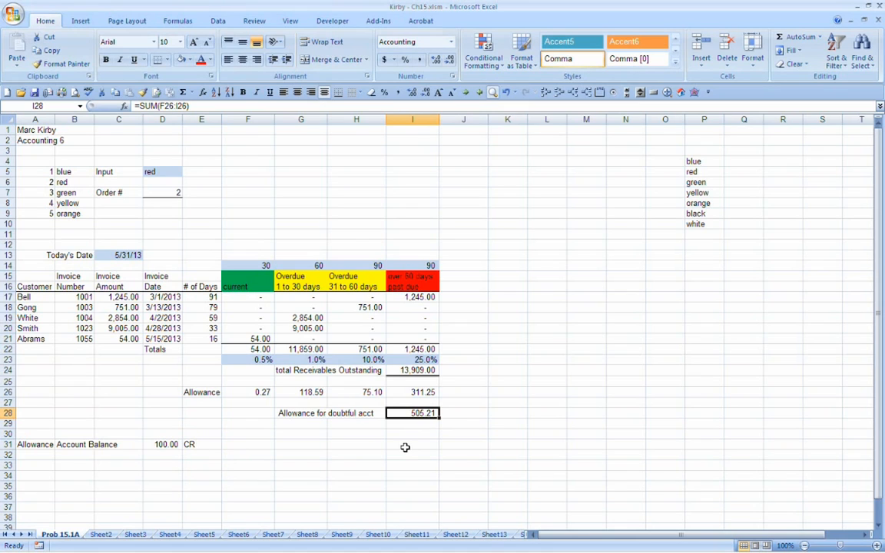
pyautogui.press('Down')
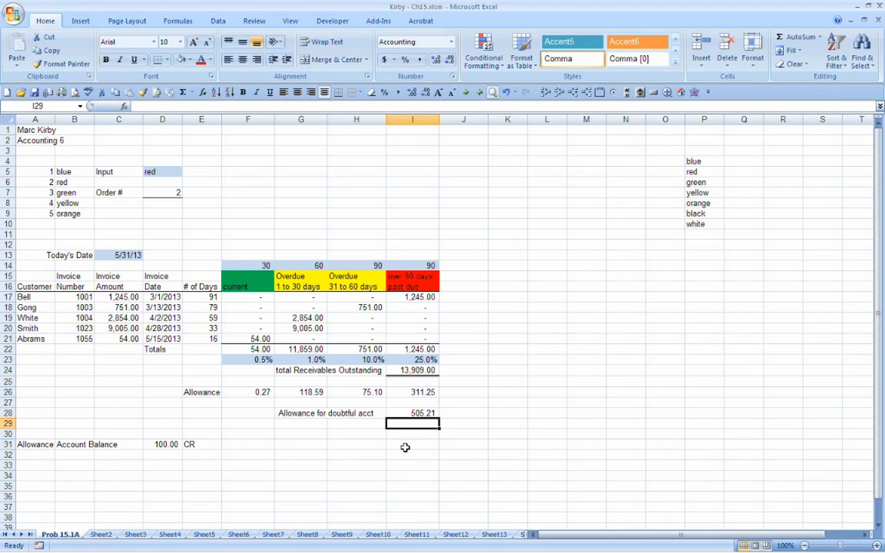
pyautogui.press('Down')
pyautogui.press('Left')
pyautogui.press('Left')
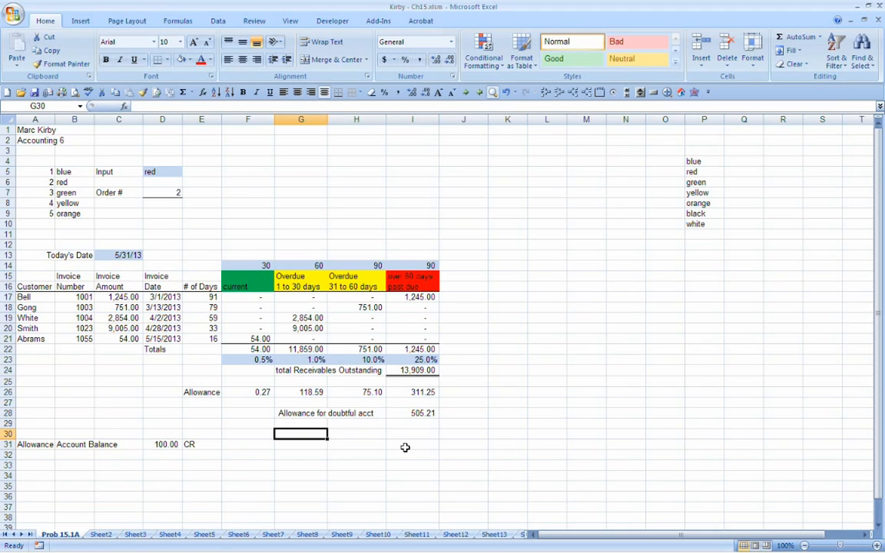
pyautogui.write('Current Balance')
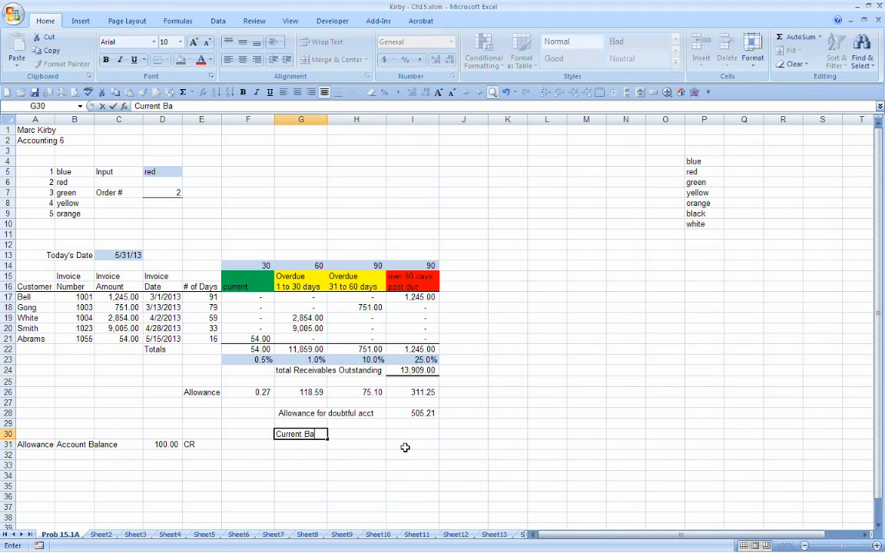
pyautogui.press('Return')
# Step: Link the Current Balance amount in I30 to the allowance account balance in D31
pyautogui.press('Up')
pyautogui.press('Right')
pyautogui.press('Right')
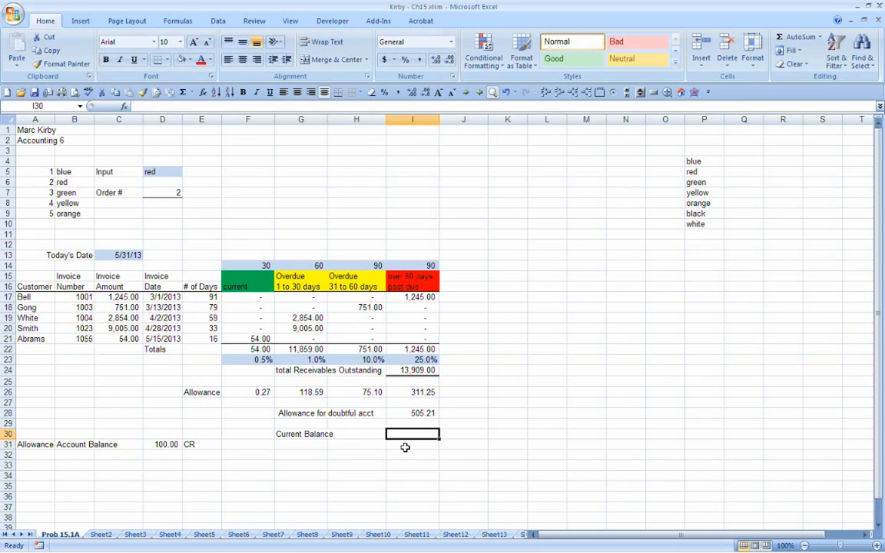
pyautogui.write('+')
pyautogui.press('Left')
pyautogui.press('Left')
pyautogui.press('Down')
pyautogui.press('Left')
pyautogui.press('Left')
pyautogui.press('Left')
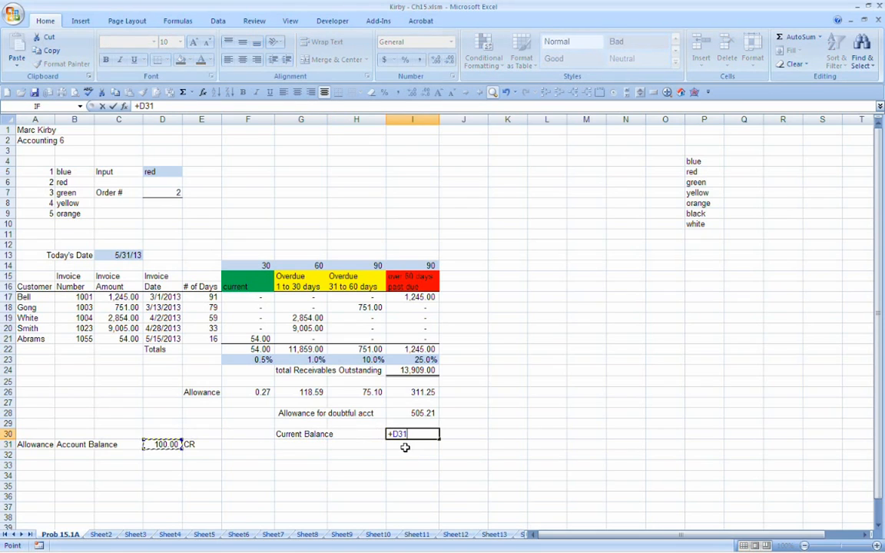
pyautogui.press('Return')
# Step: Enter the label "Adjustment needed" in G32
pyautogui.press('Down')
pyautogui.press('Left')
pyautogui.press('Left')
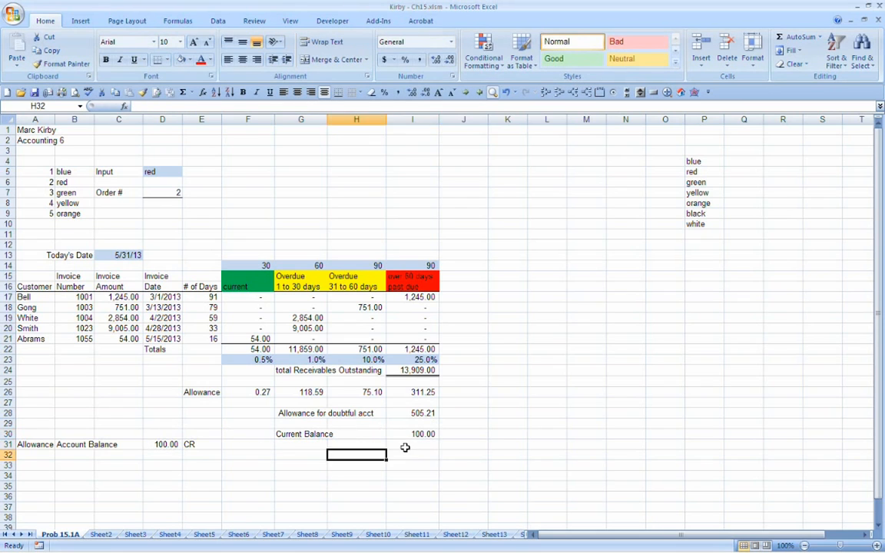
pyautogui.write('Adju')
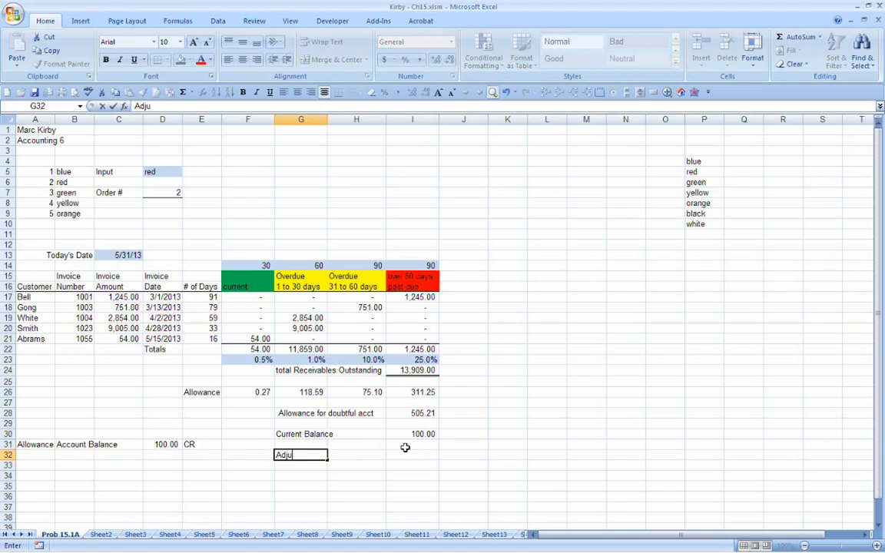
pyautogui.write('stment needed')
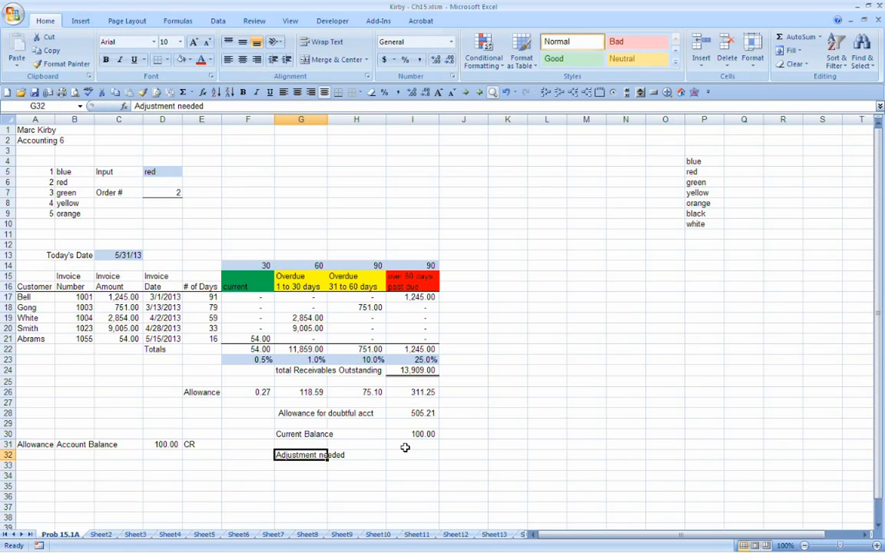
# Step: Add a bottom border under the Current Balance amount in I30
pyautogui.press('Right')
pyautogui.press('Right')
pyautogui.press('Up')
pyautogui.press('Up')
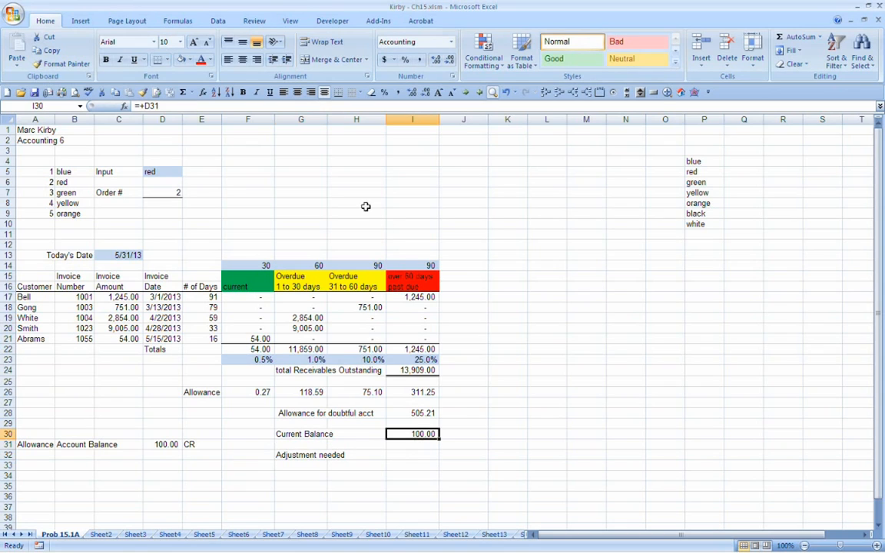
pyautogui.press('Down')
pyautogui.press('Down')
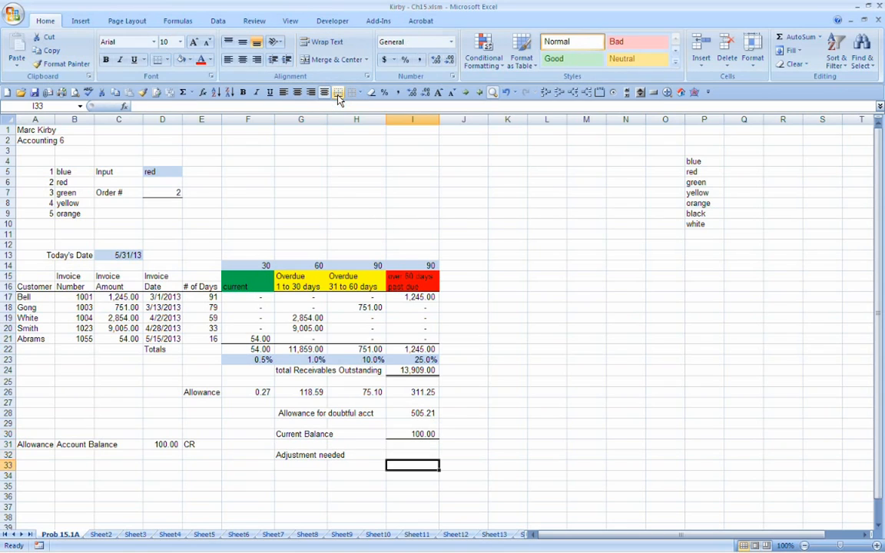
# Step: Calculate the adjustment needed in I32 as I28 minus I30
pyautogui.write('+')
pyautogui.press('Up')
pyautogui.press('Up')
pyautogui.press('Up')
pyautogui.press('Up')
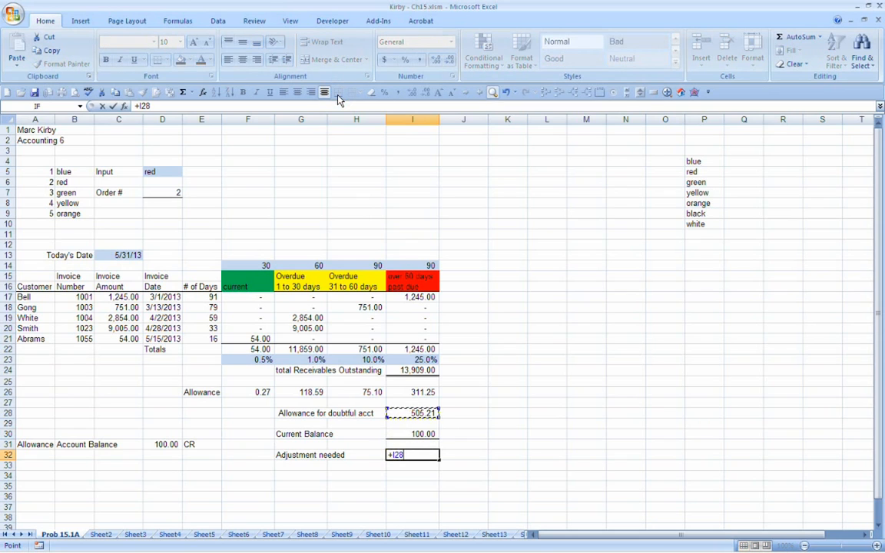
pyautogui.write('-')
pyautogui.press('Up')
pyautogui.press('Up')
pyautogui.press('Return')
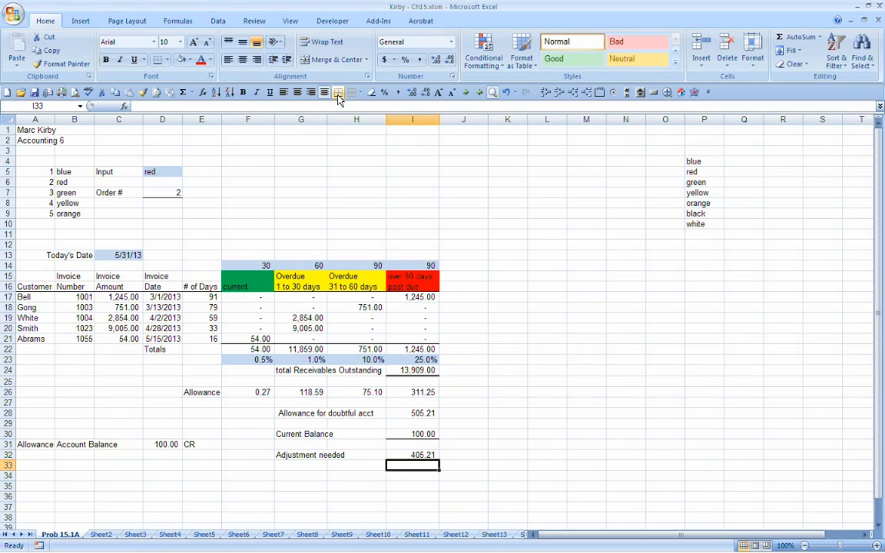
# Step: Enter the account name "Bad Debt Expense" in K28, beside the allowance calculation
pyautogui.press('Right')
pyautogui.press('Right')
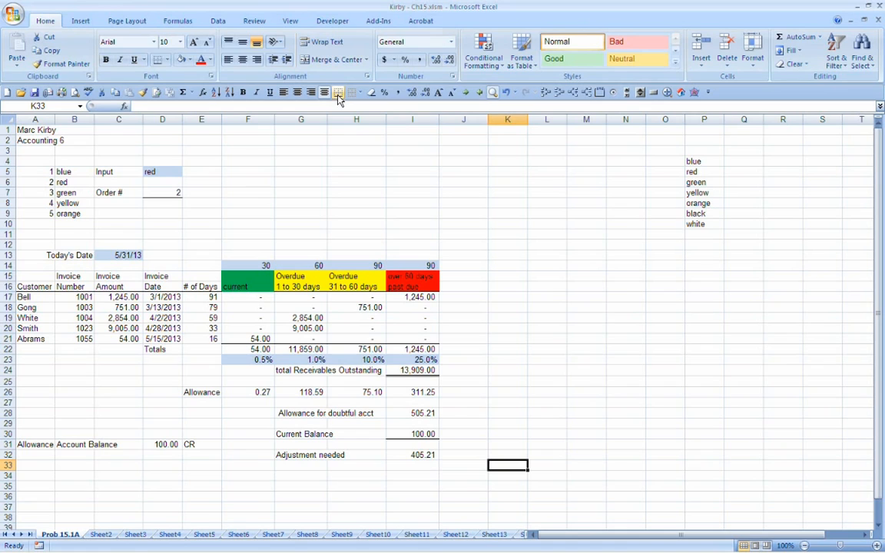
pyautogui.press('Up')
pyautogui.press('Up')
pyautogui.press('Up')
pyautogui.press('Up')
pyautogui.press('Up')
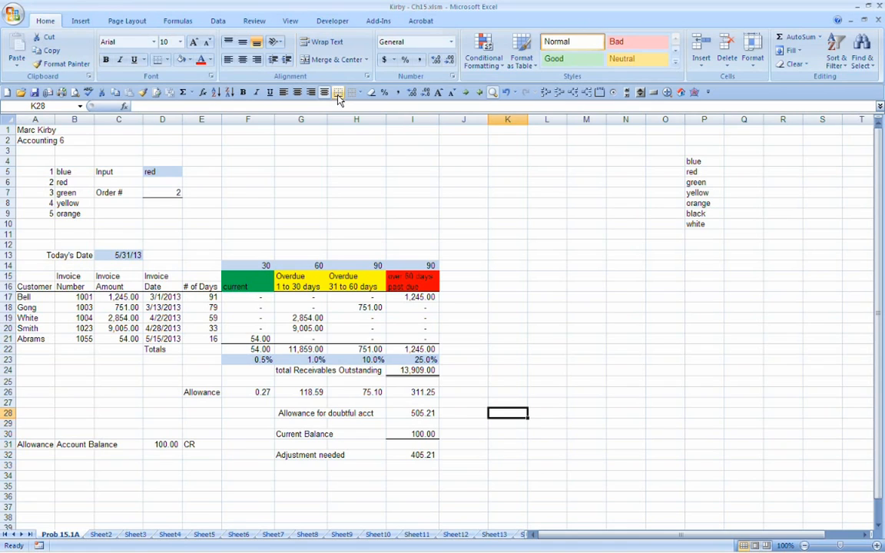
pyautogui.write('Bad')
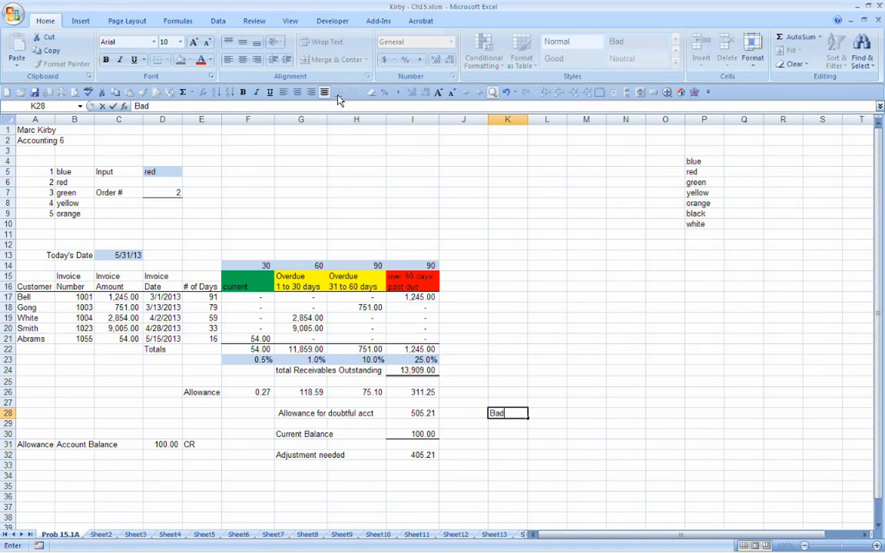
pyautogui.write(' Debt Expense')
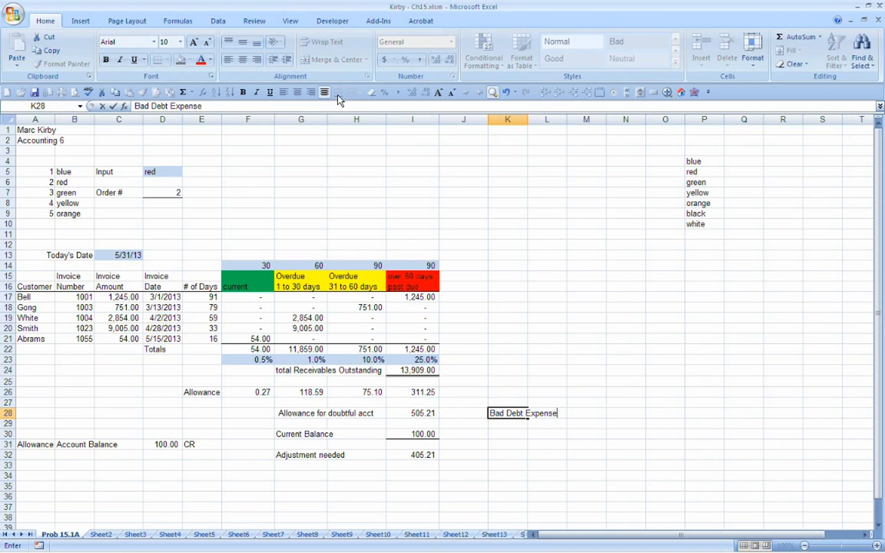
# Step: Enter the credit account name "Allowance for Doubt" in L29, indented one column below Bad Debt Expense
pyautogui.press('Return')
pyautogui.press('Right')
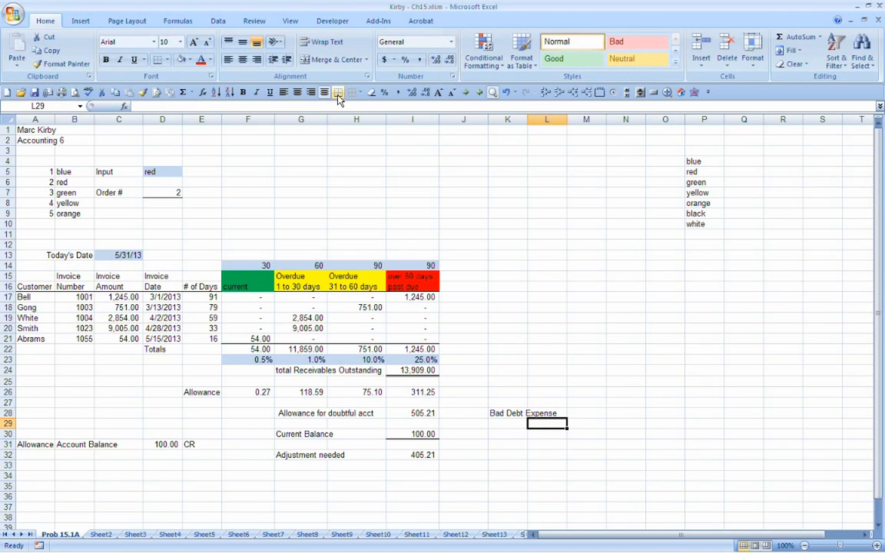
pyautogui.write('Allowanc')
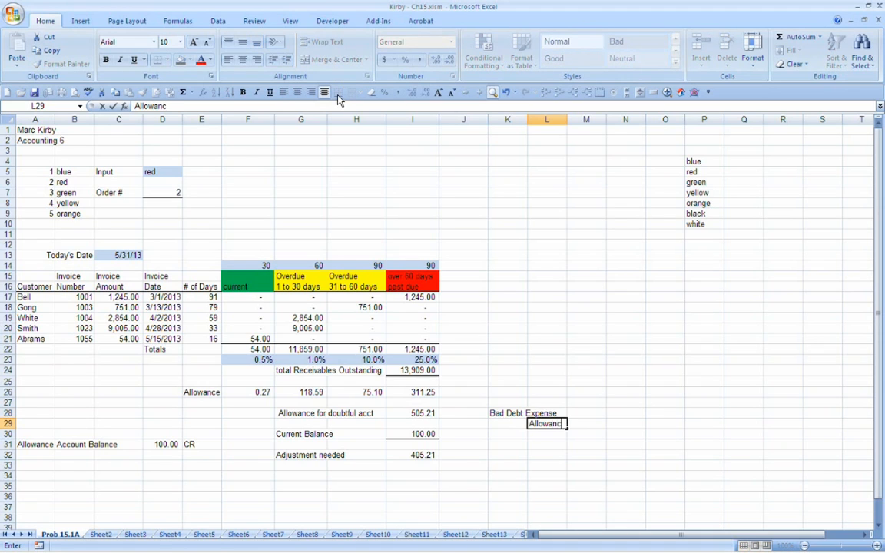
pyautogui.write('e for Doubt')
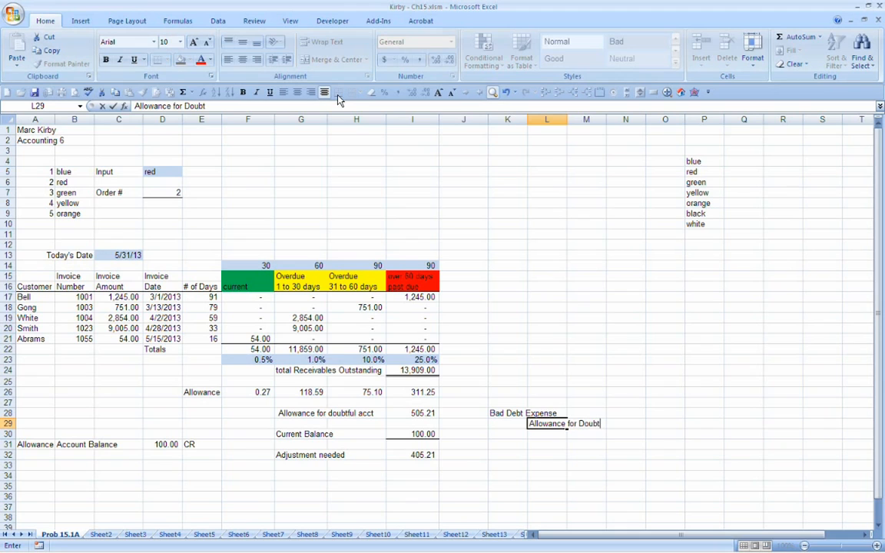
pyautogui.press('Return')
# Step: Enter the entry amounts: 405.21 as the debit in N28 and 405.21 as the credit in O29
pyautogui.press('Up')
pyautogui.press('Up')
pyautogui.press('Right')
pyautogui.press('Right')
pyautogui.press('Right')
pyautogui.press('Left')
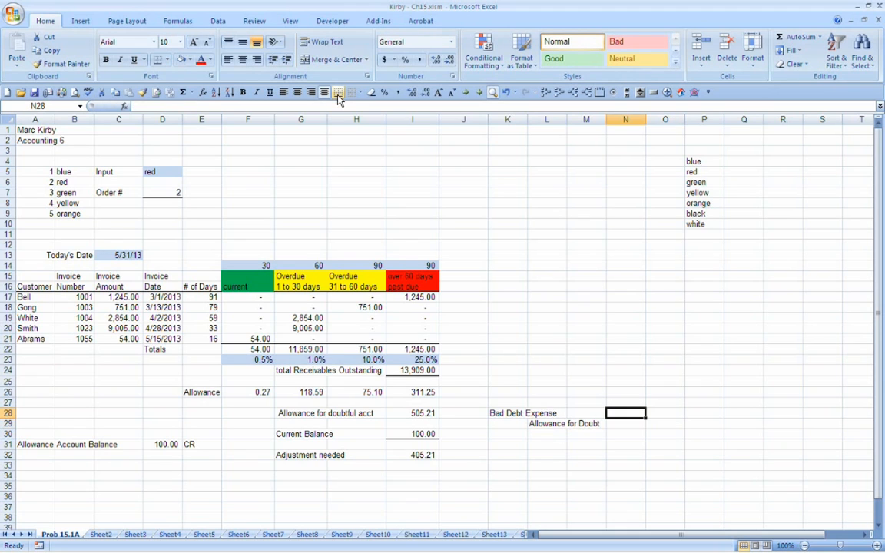
pyautogui.write('405.21')
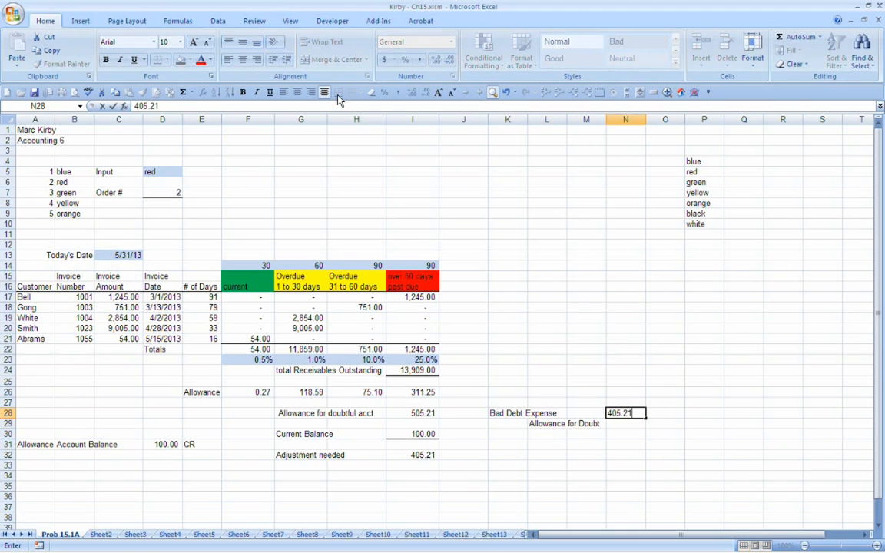
pyautogui.press('Return')
pyautogui.press('Right')
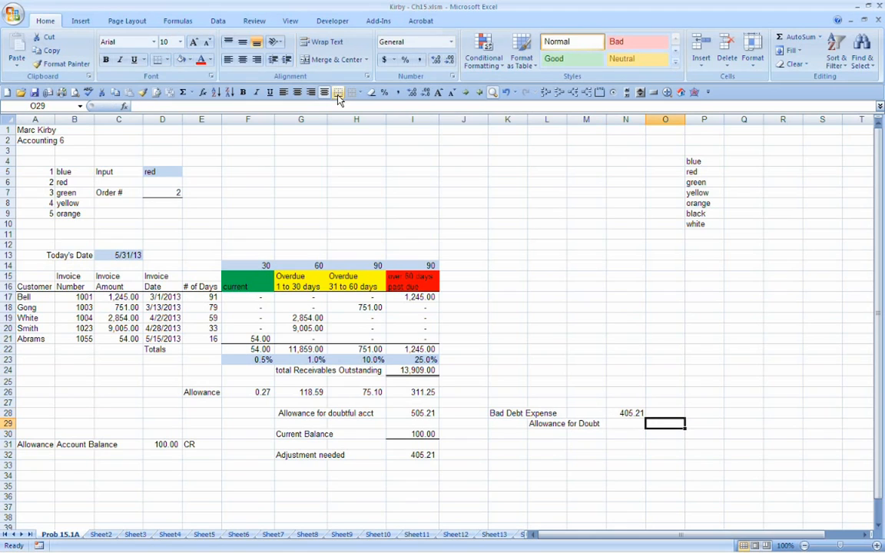
pyautogui.write('405.21')
pyautogui.press('Return')
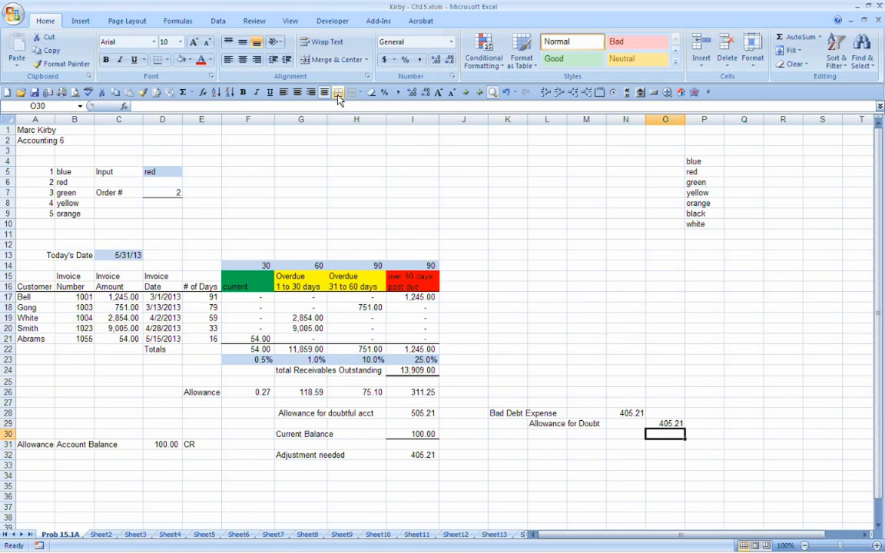
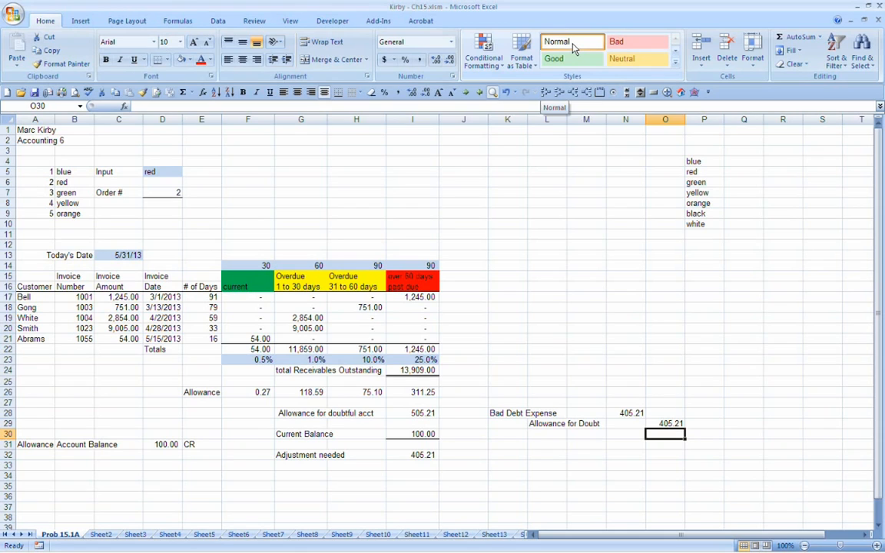
# Step: Set the allowance account balance type in E31 to DR and review the adjustment calculation and Bad Debt Expense amount
pyautogui.press('Up')
pyautogui.press('Left')
pyautogui.press('Left')
pyautogui.press('Left')
pyautogui.press('Down')
pyautogui.press('Left')
pyautogui.press('Left')
pyautogui.press('Left')
pyautogui.press('Left')
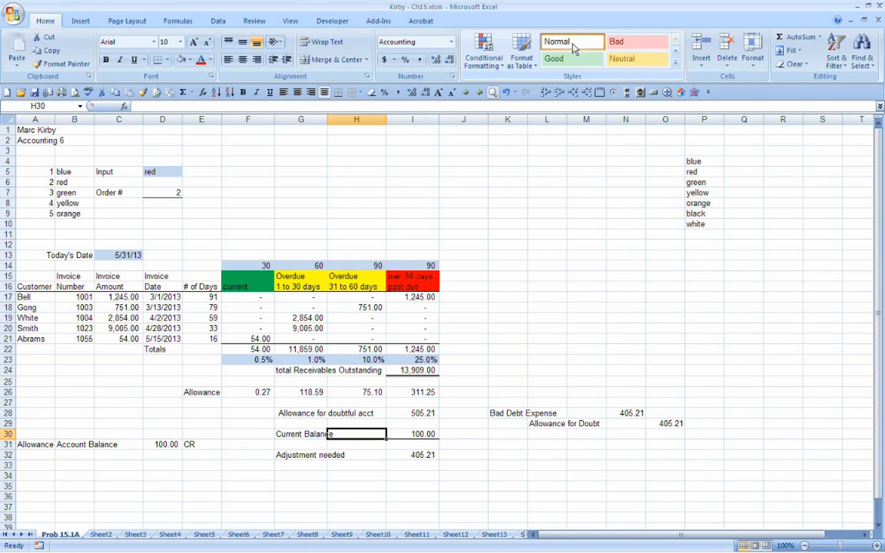
pyautogui.press('Left')
pyautogui.press('Left')
pyautogui.press('Left')
pyautogui.press('Down')
pyautogui.press('Left')
pyautogui.press('Right')
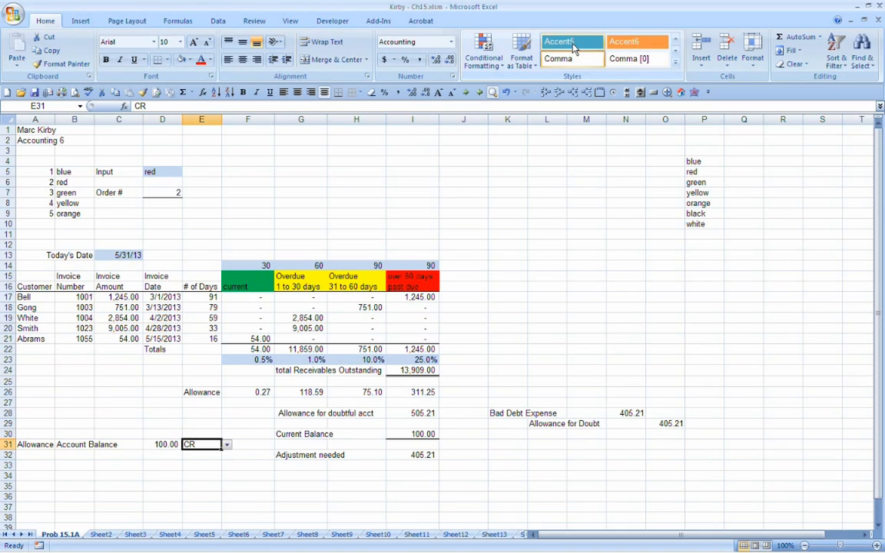
pyautogui.click(227, 447)
pyautogui.click(222, 455)
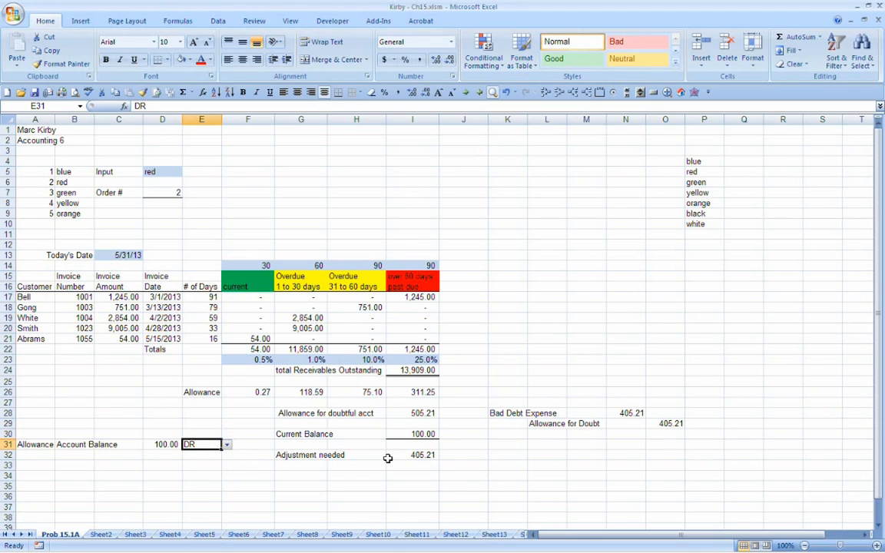
pyautogui.moveTo(426, 412); pyautogui.dragTo(307, 455)
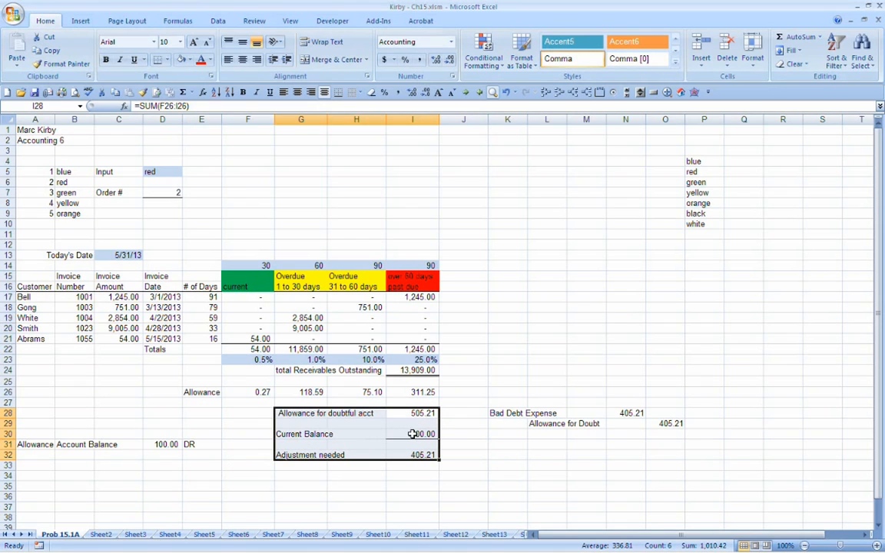
pyautogui.click(626, 414)
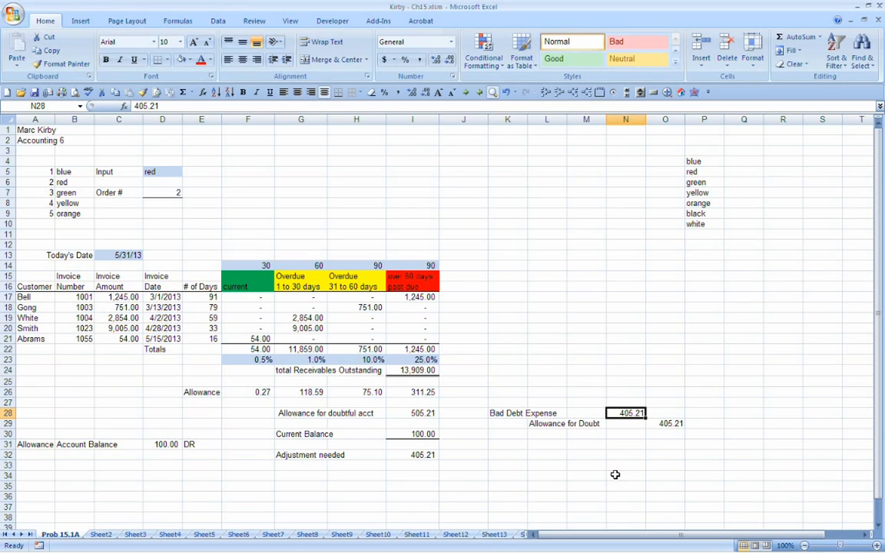
# Step: Replace the Current Balance formula in I30 with =IF(E31=CR,+D31,-D31)
pyautogui.press('Left')
pyautogui.press('Left')
pyautogui.press('Left')
pyautogui.press('Left')
pyautogui.press('Left')
pyautogui.press('Left')
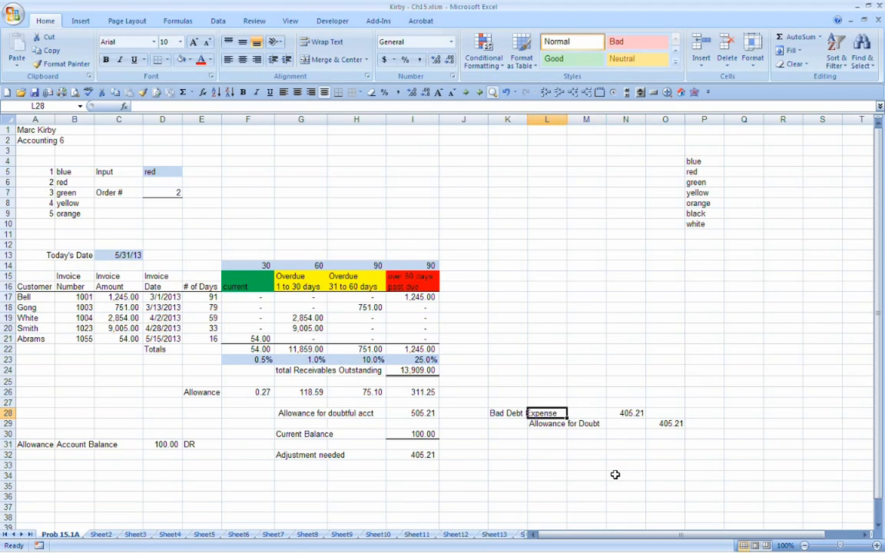
pyautogui.press('Down')
pyautogui.press('Down')
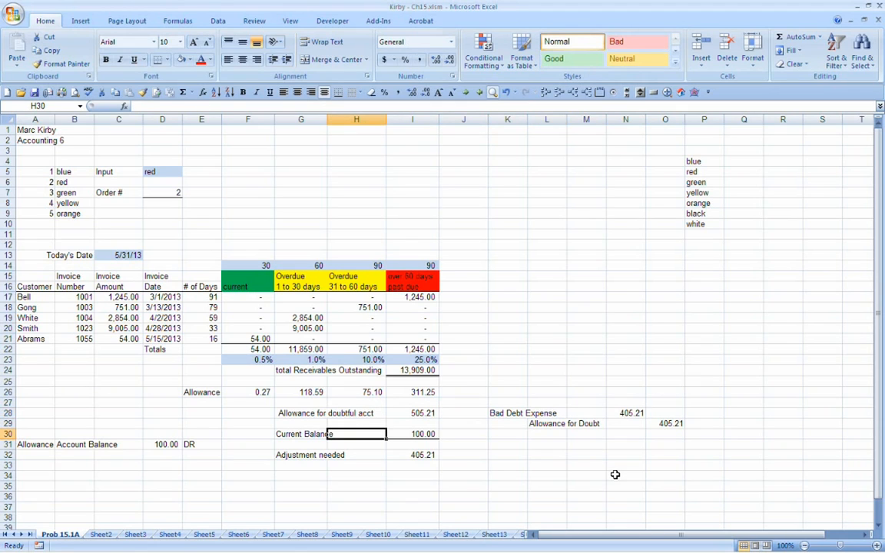
pyautogui.press('Right')
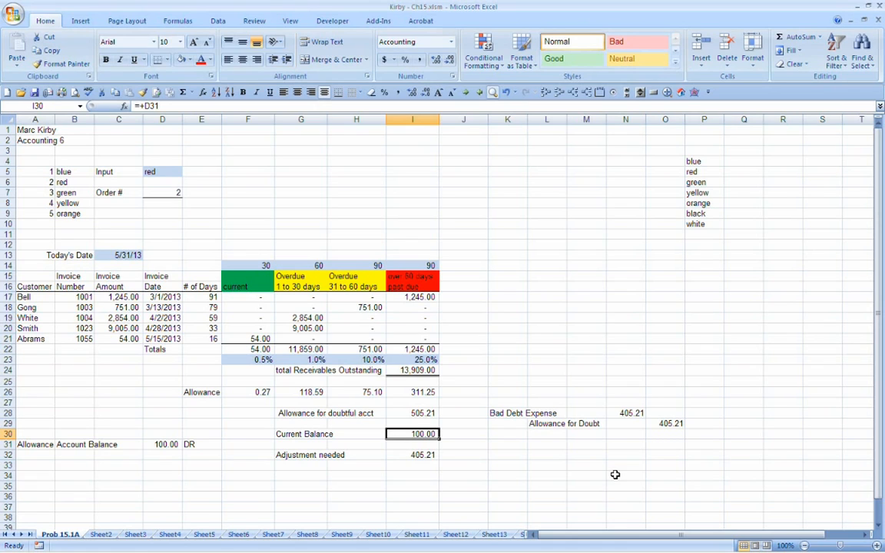
pyautogui.write('=')
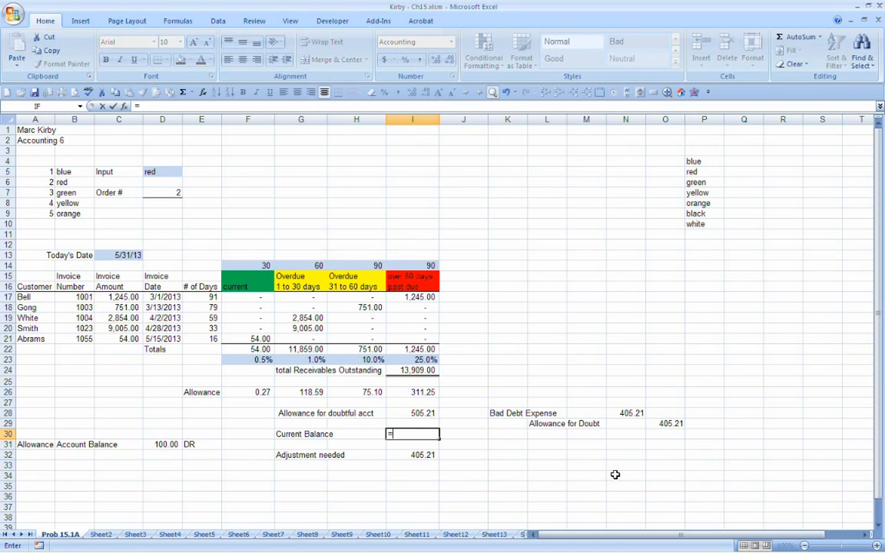
pyautogui.write('if(')
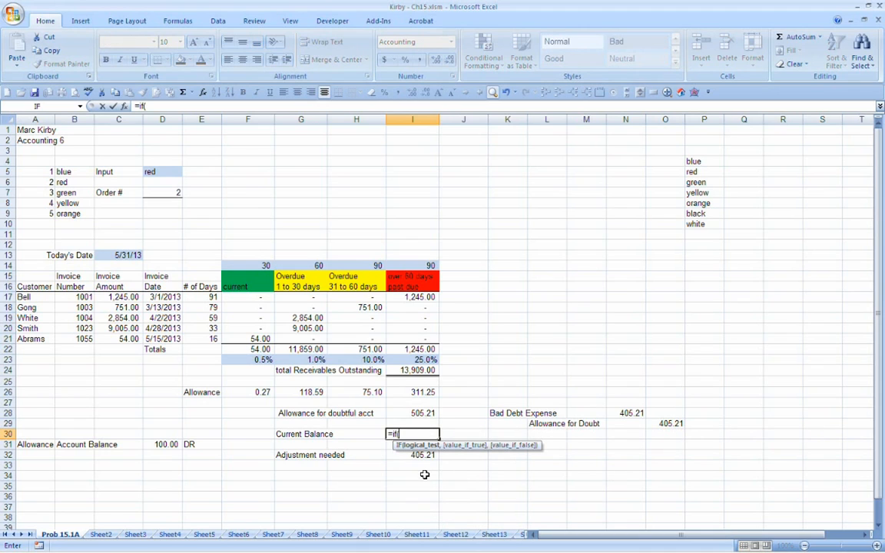
pyautogui.click(196, 444)
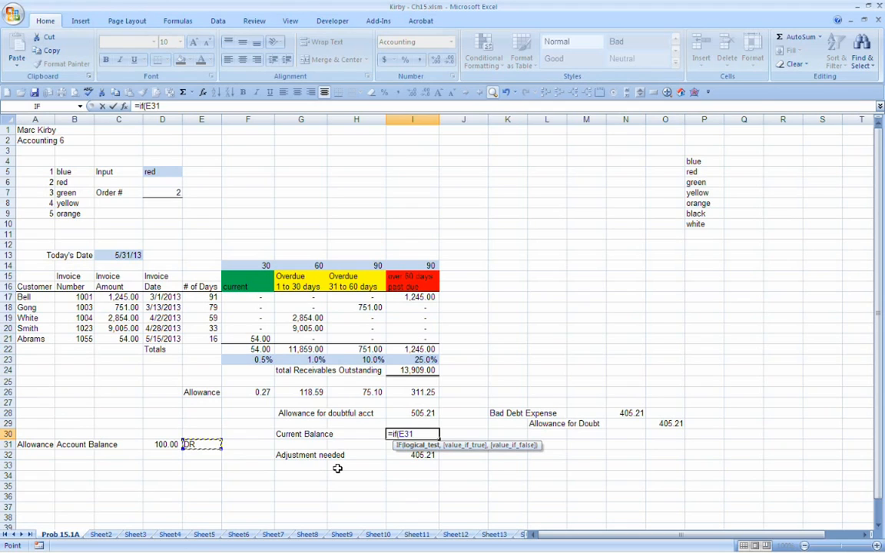
pyautogui.write('=DR')
pyautogui.press('BackSpace')
pyautogui.press('BackSpace')
pyautogui.write('CR')
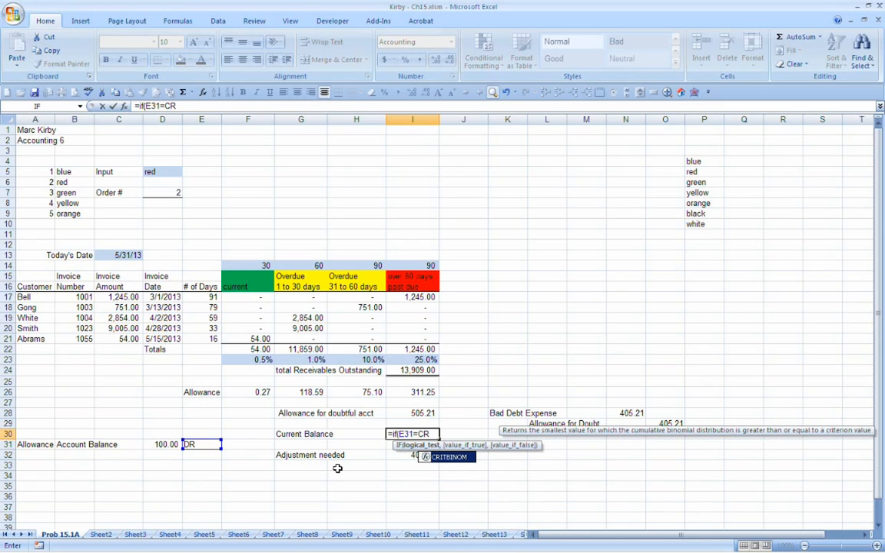
pyautogui.write(',+')
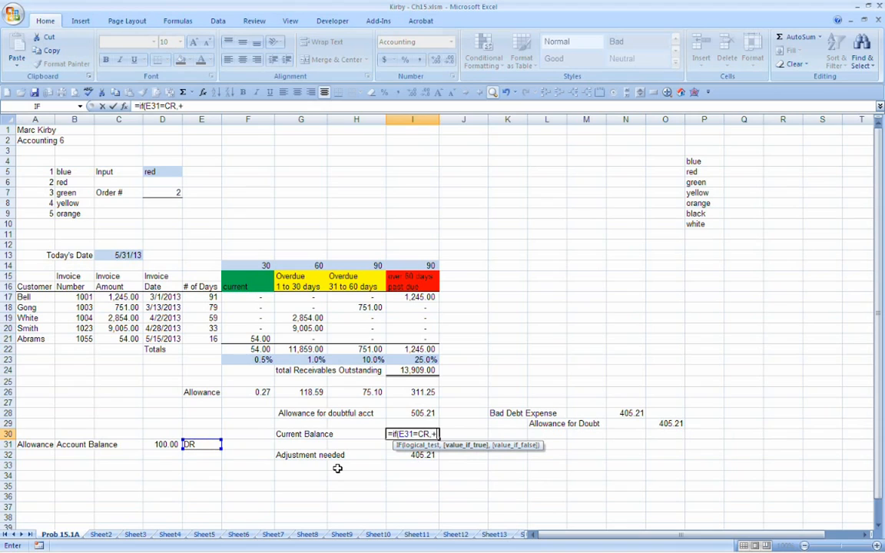
pyautogui.click(167, 444)
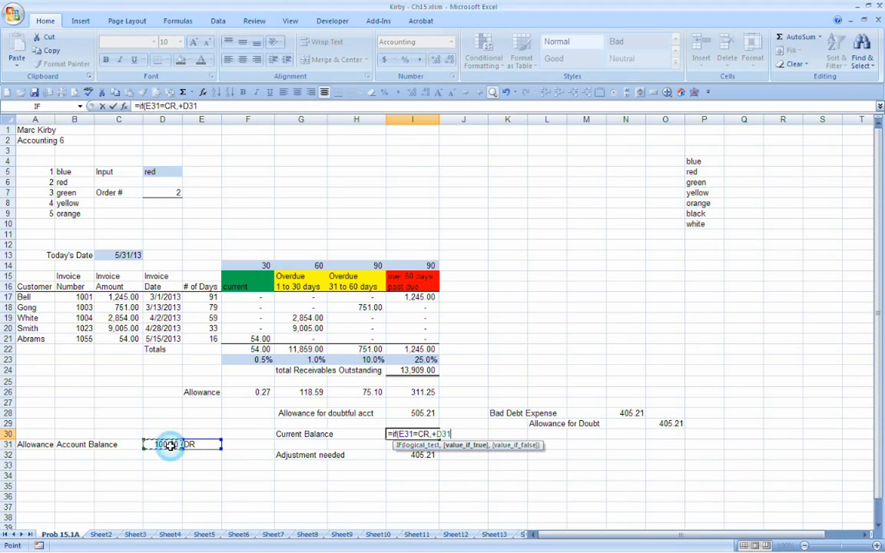
pyautogui.write(',-')
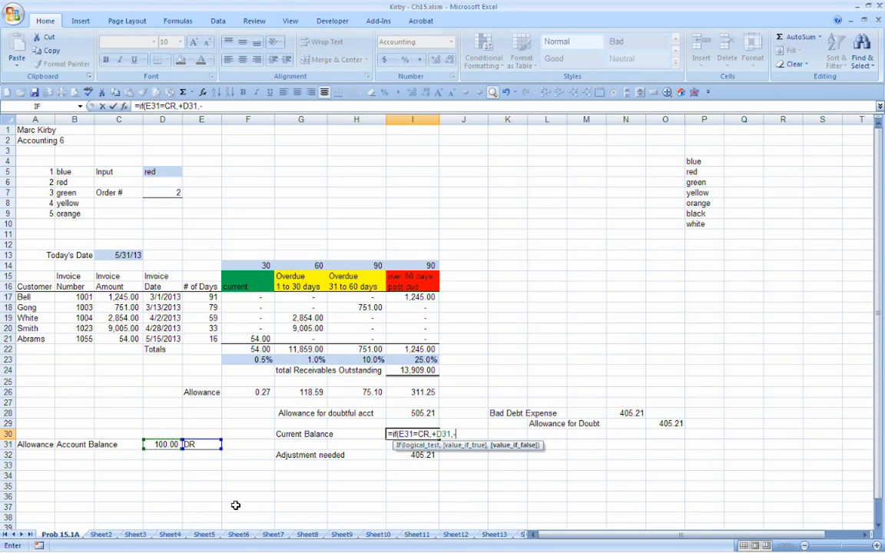
pyautogui.click(159, 444)
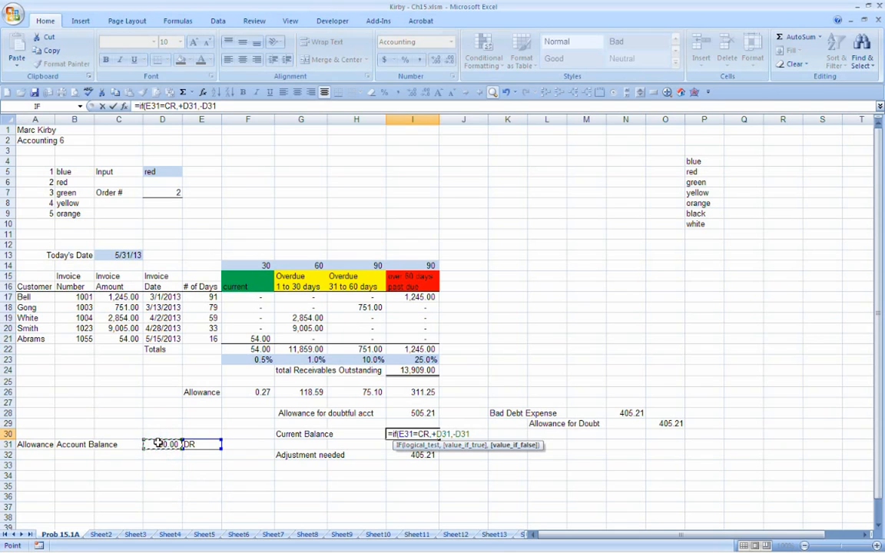
pyautogui.write(')')
pyautogui.press('Menu')
pyautogui.press('Escape')
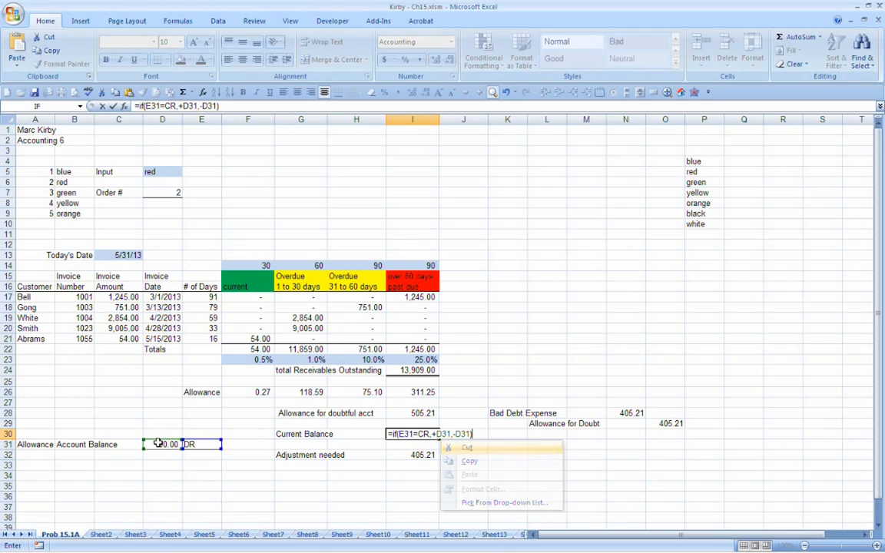
pyautogui.press('Return')
pyautogui.press('Up')
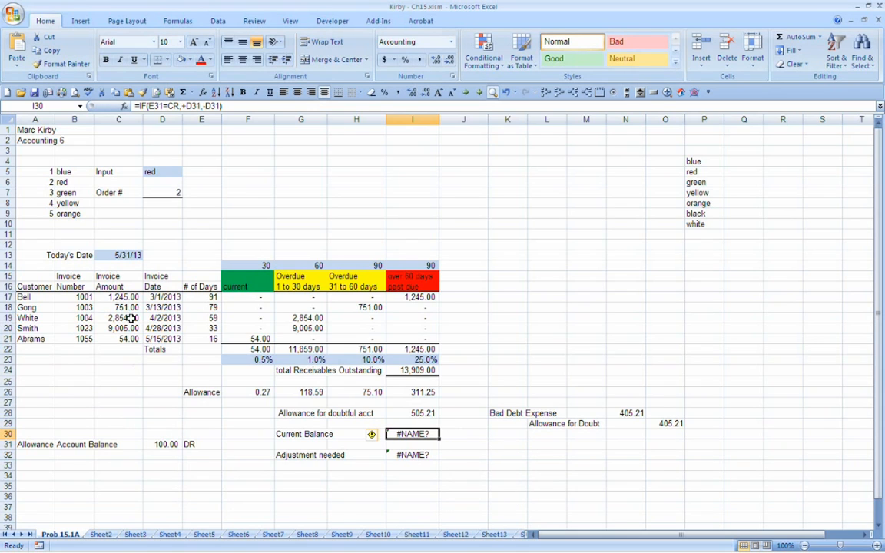
# Step: Enclose CR in quotation marks in the I30 formula so it reads =IF(E31="CR",+D31,-D31)
pyautogui.doubleClick(173, 105)
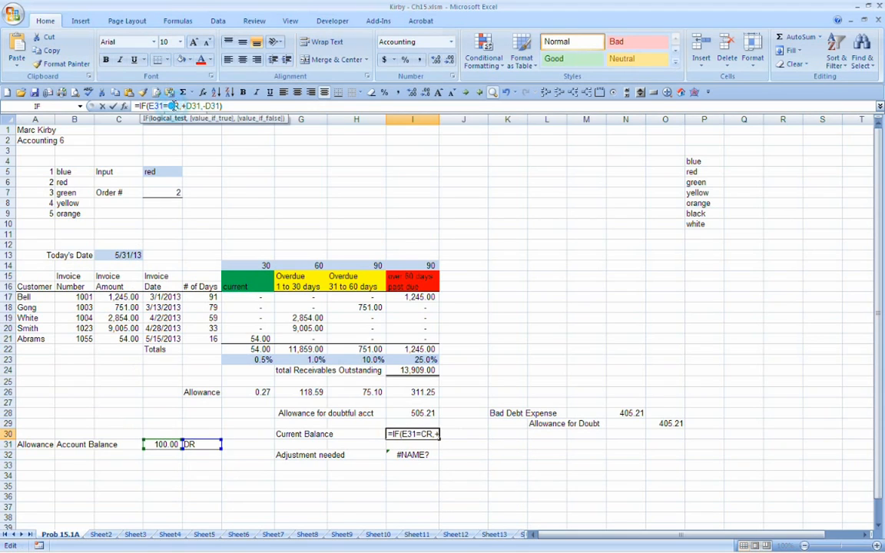
pyautogui.write('CR')
pyautogui.press('Left')
pyautogui.press('Left')
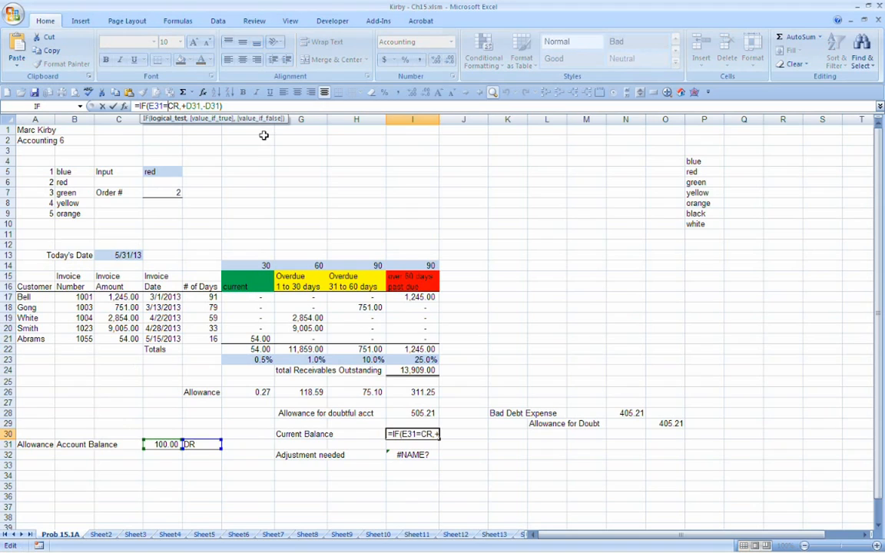
pyautogui.write('"')
pyautogui.press('Right')
pyautogui.press('Right')
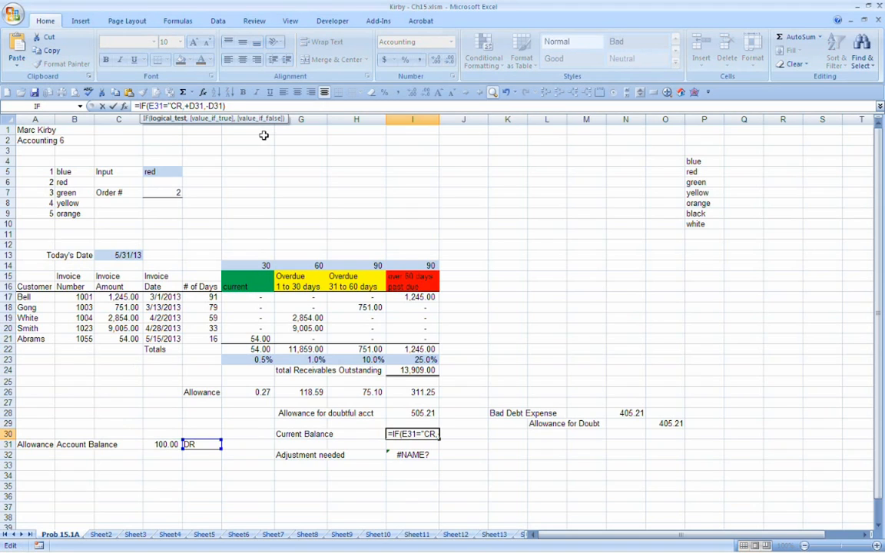
pyautogui.write('"')
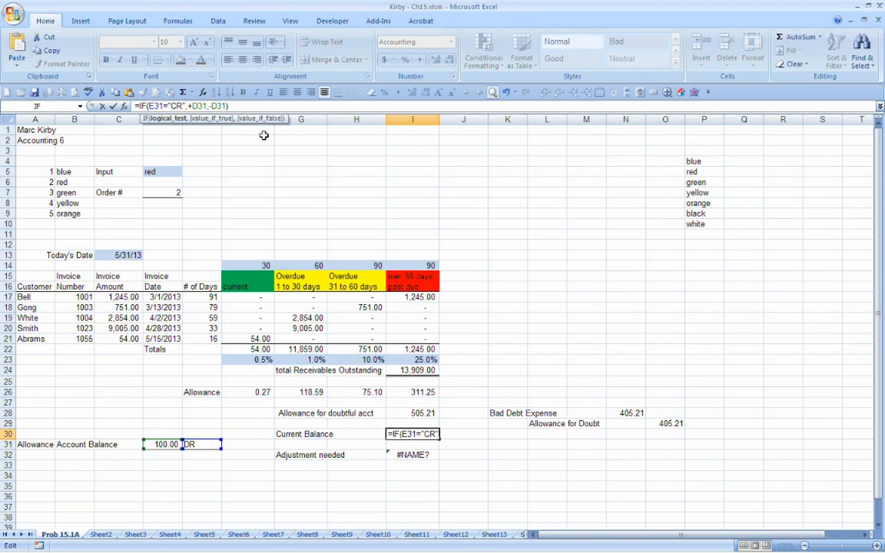
pyautogui.press('Return')
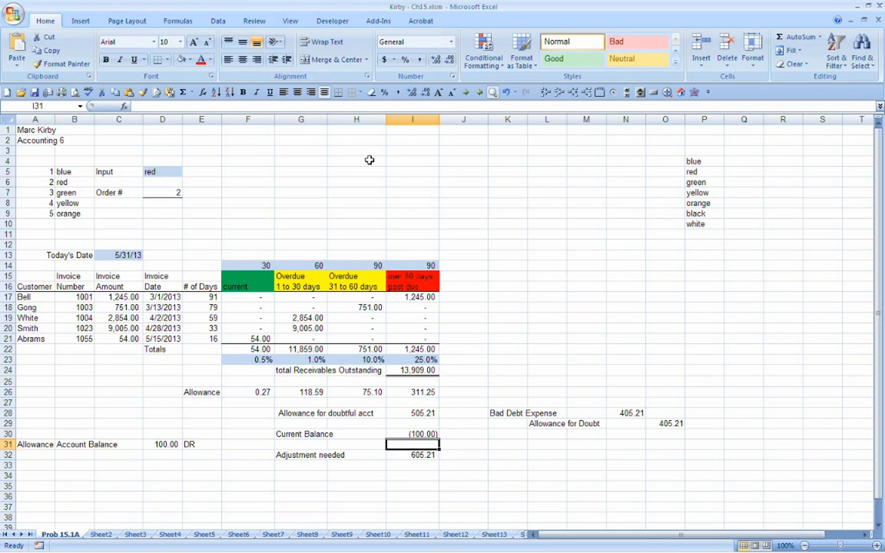
# Step: Test the Current Balance formula by setting E31 to CR, and check the Current Balance and Adjustment needed cells
pyautogui.click(293, 433)
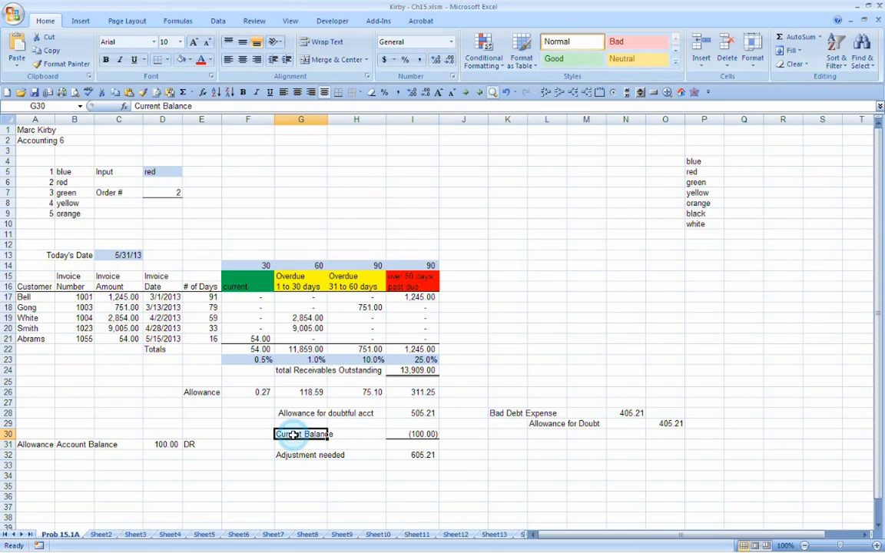
pyautogui.click(414, 435)
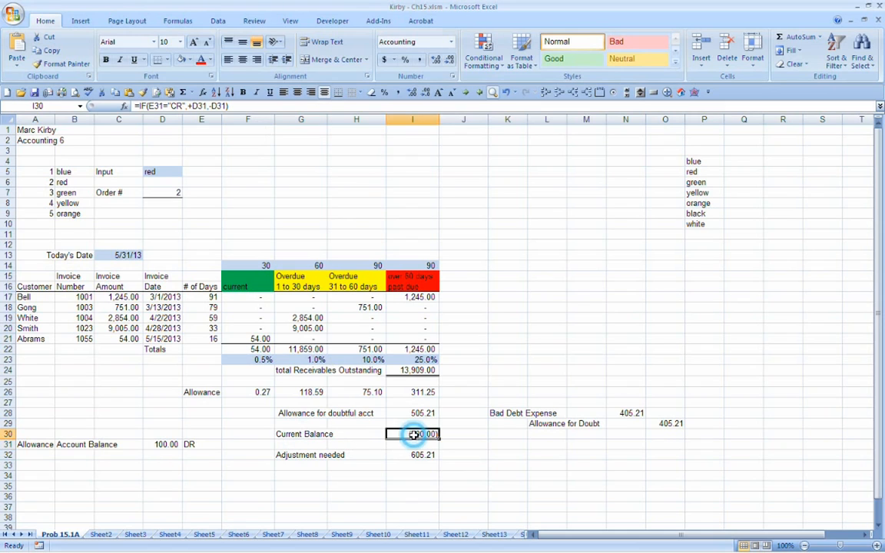
pyautogui.click(154, 445)
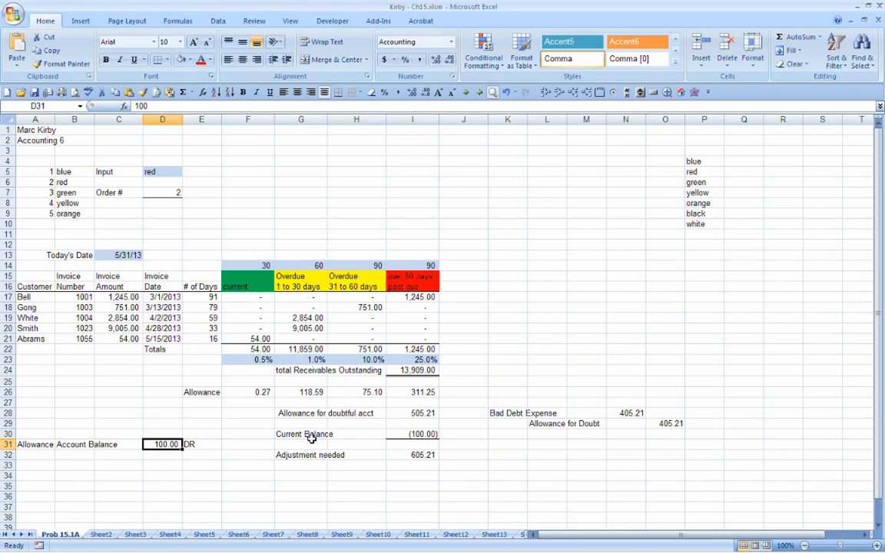
pyautogui.click(204, 444)
pyautogui.click(227, 446)
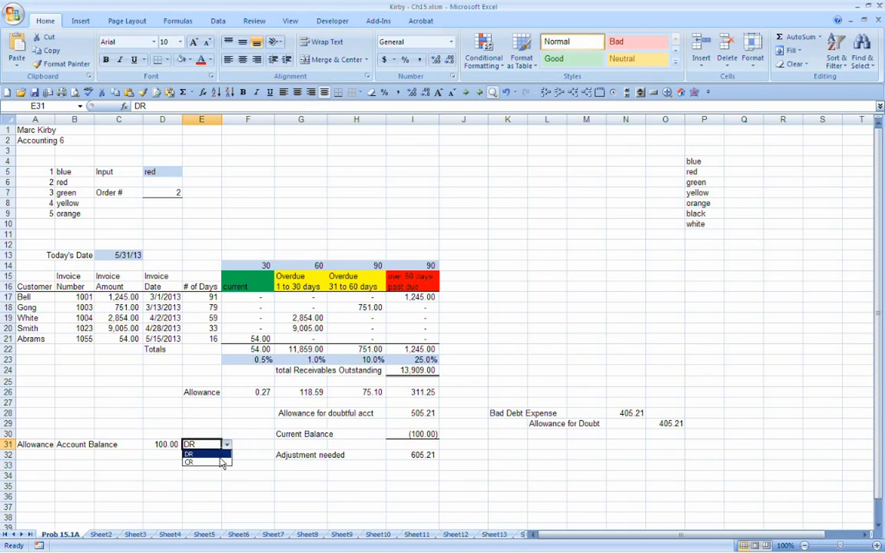
pyautogui.click(215, 461)
pyautogui.click(435, 434)
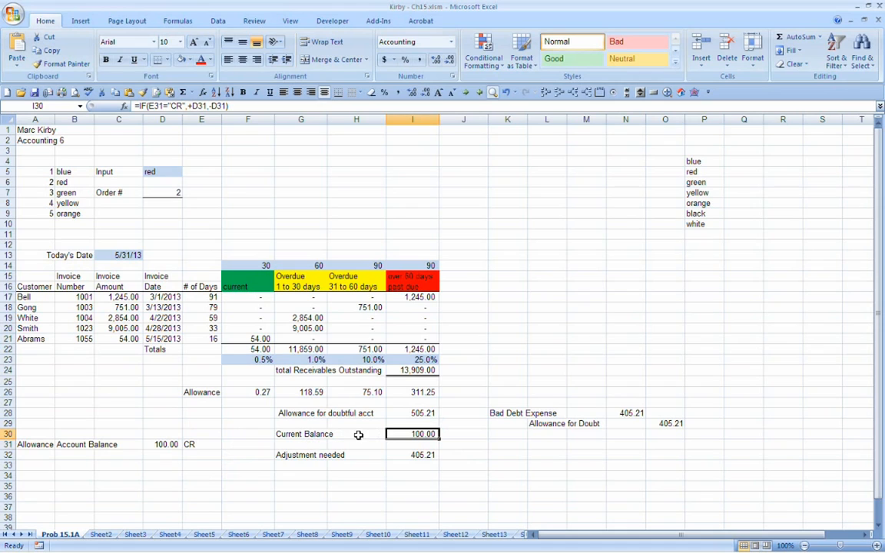
pyautogui.click(396, 414)
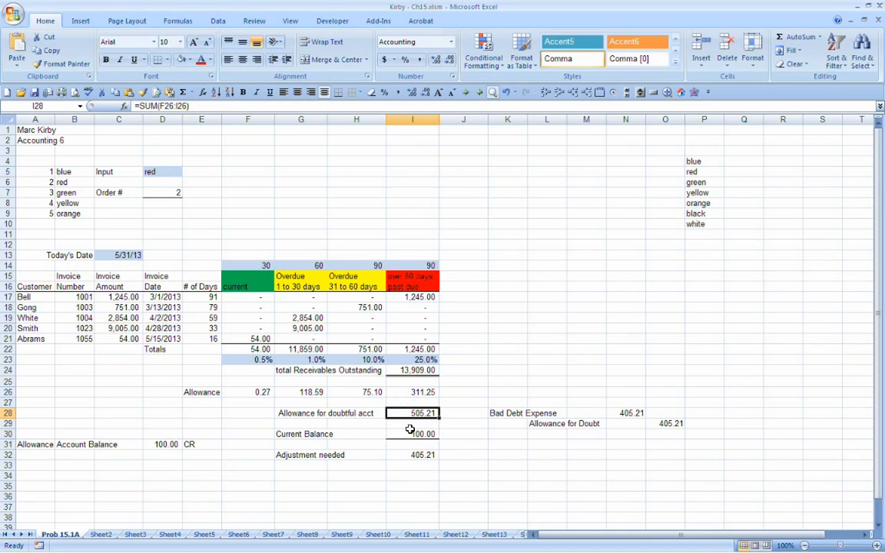
pyautogui.click(413, 459)
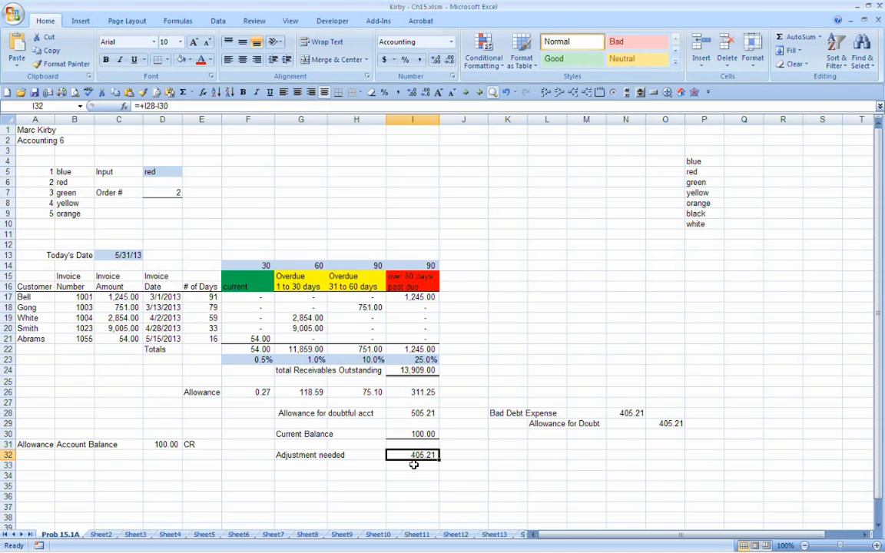
# Step: Set the balance type in E31 to DR and check the Adjustment needed cell I32
pyautogui.click(201, 445)
pyautogui.click(227, 444)
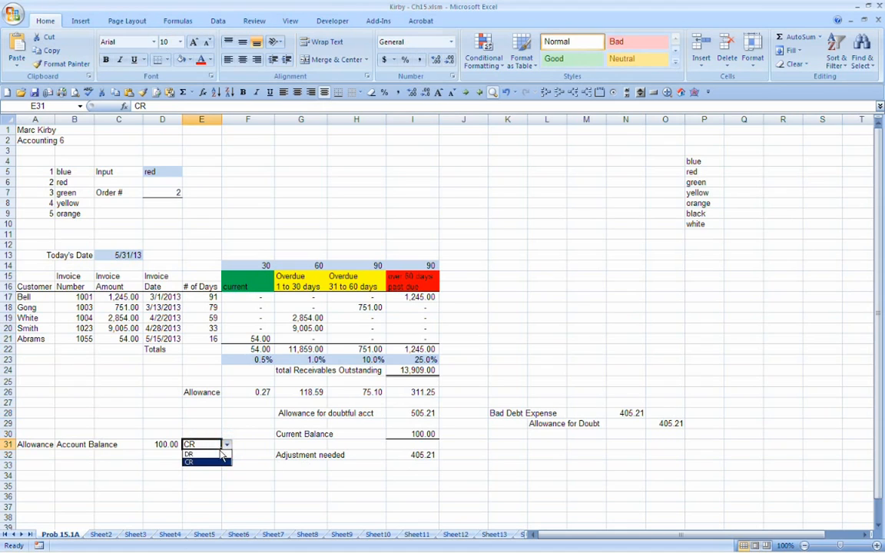
pyautogui.click(208, 454)
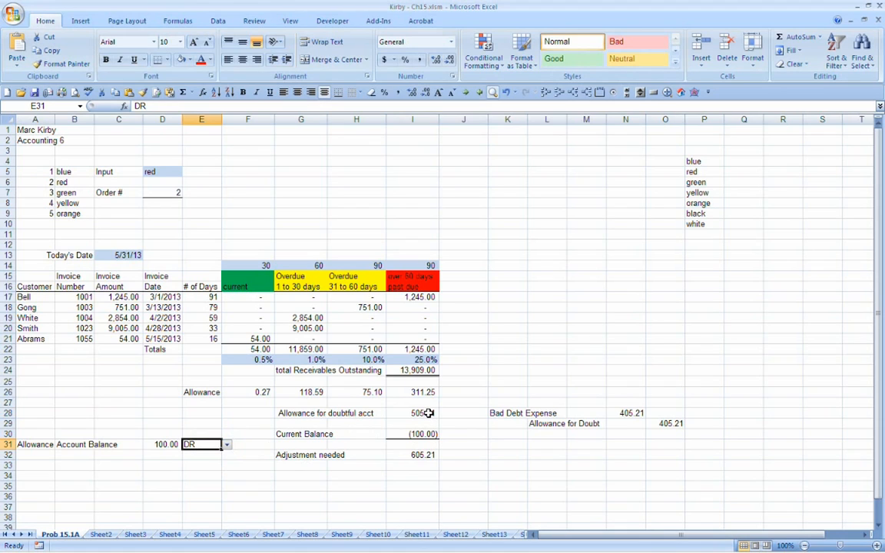
pyautogui.click(432, 455)
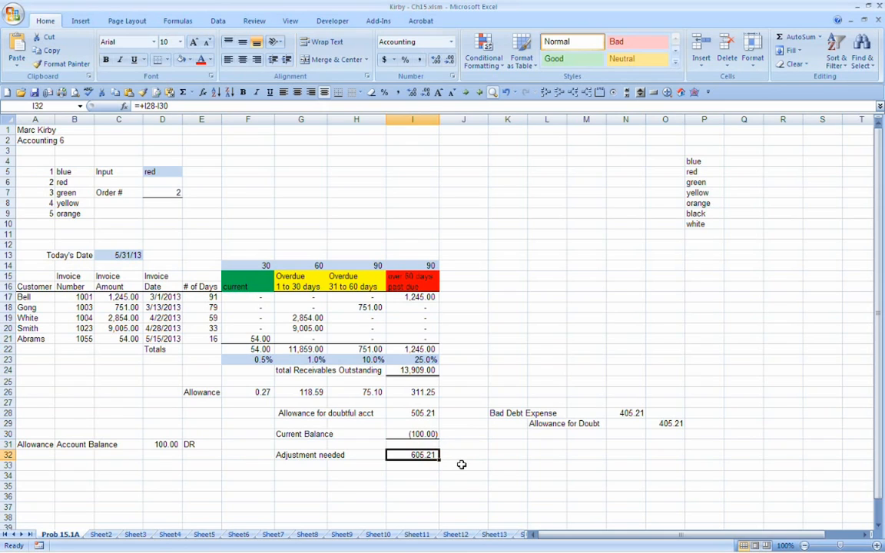
# Step: Link the Bad Debt Expense amount in N28 to the Adjustment needed cell with +I32
pyautogui.click(624, 412)
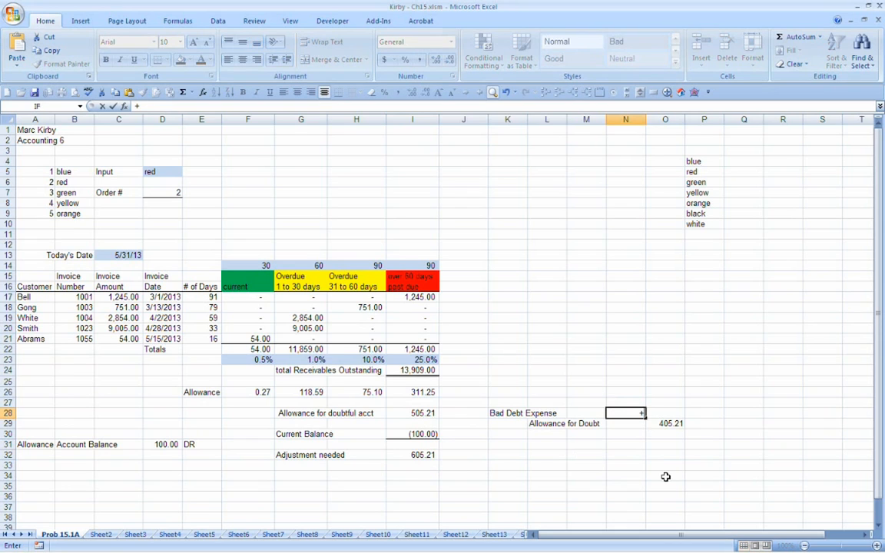
pyautogui.write('+')
pyautogui.click(411, 454)
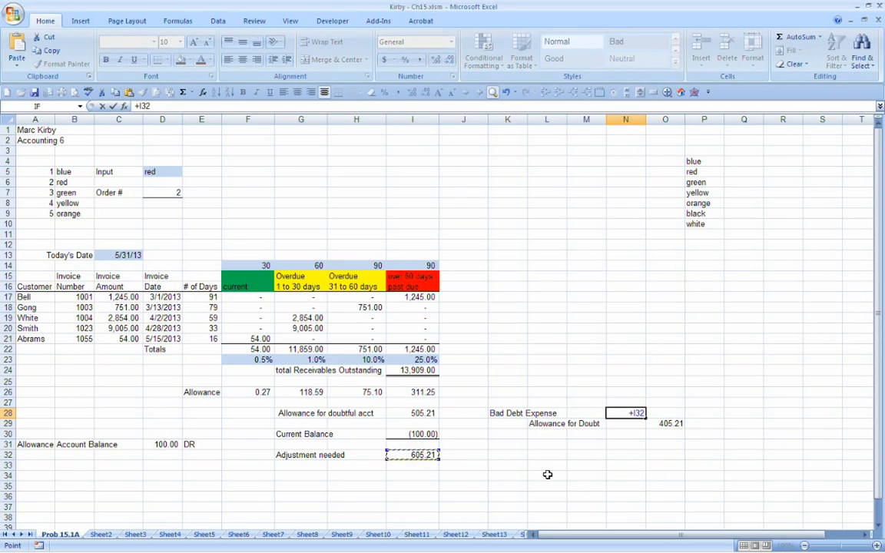
pyautogui.press('Return')
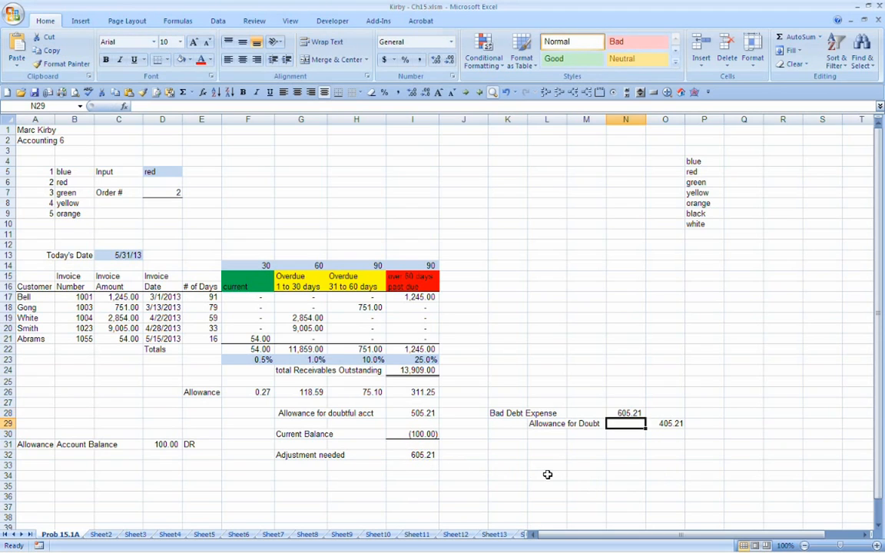
# Step: Link the Allowance for Doubt credit amount in O29 to the Bad Debt Expense amount with +N28
pyautogui.press('Right')
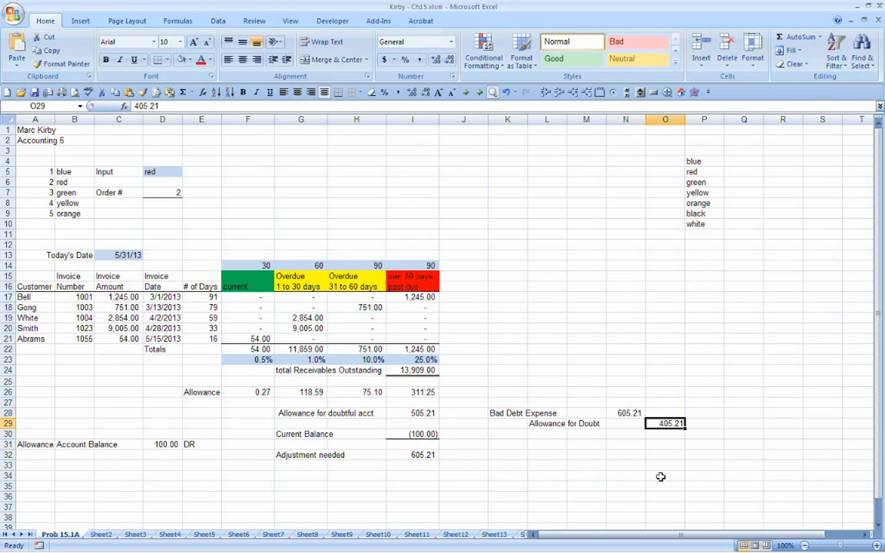
pyautogui.write('+')
pyautogui.press('Left')
pyautogui.press('Up')
pyautogui.press('Return')
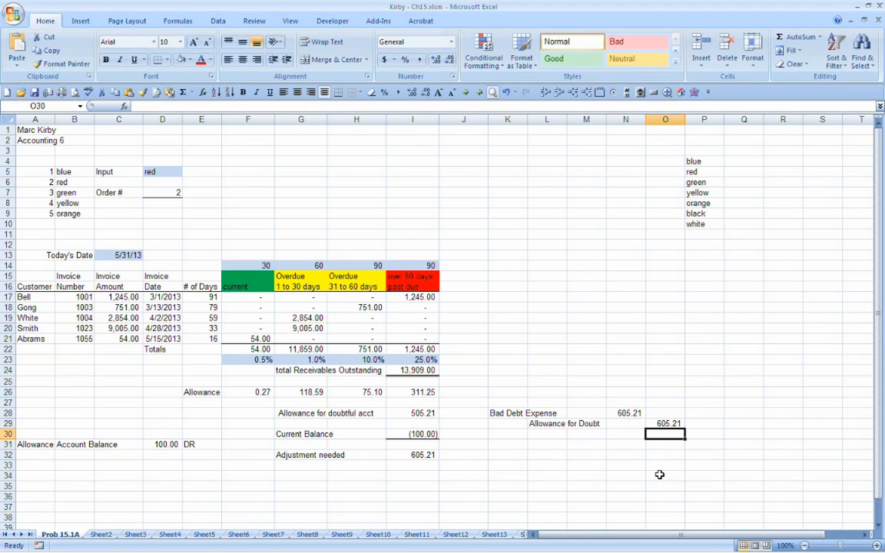
# Step: Test the journal entry amounts by switching the balance type in E31 to CR, DR and back to CR
pyautogui.click(214, 444)
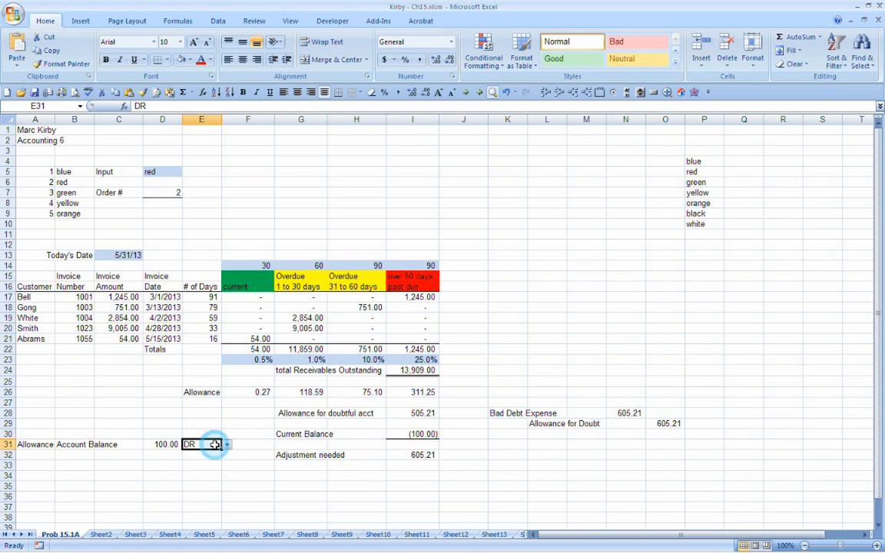
pyautogui.click(226, 444)
pyautogui.click(219, 462)
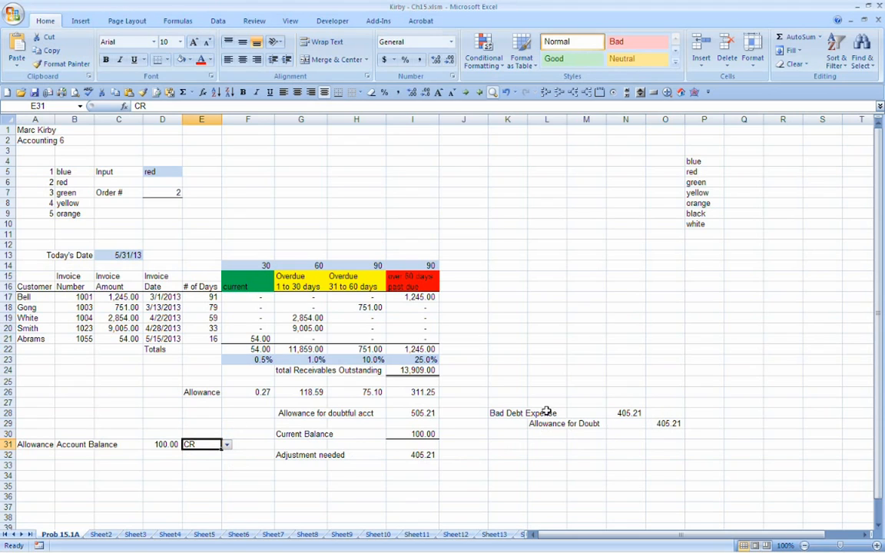
pyautogui.click(227, 445)
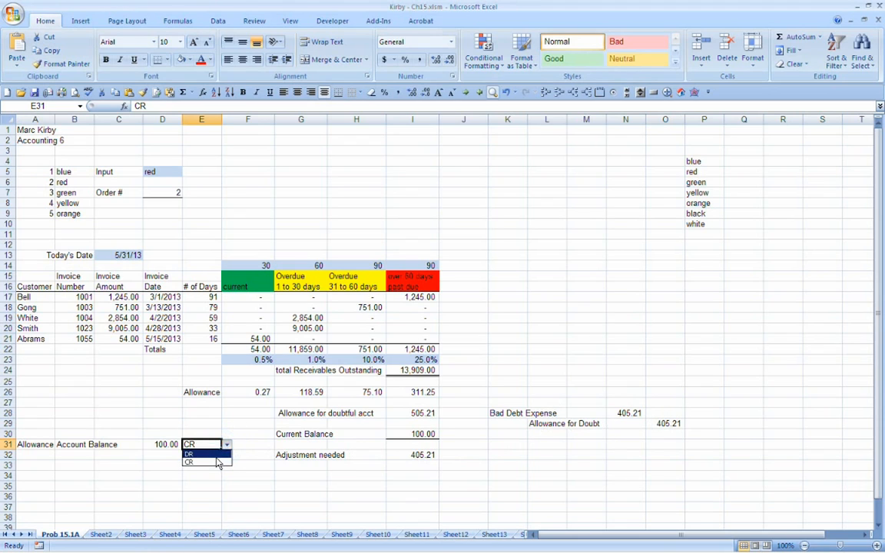
pyautogui.click(218, 455)
pyautogui.click(227, 445)
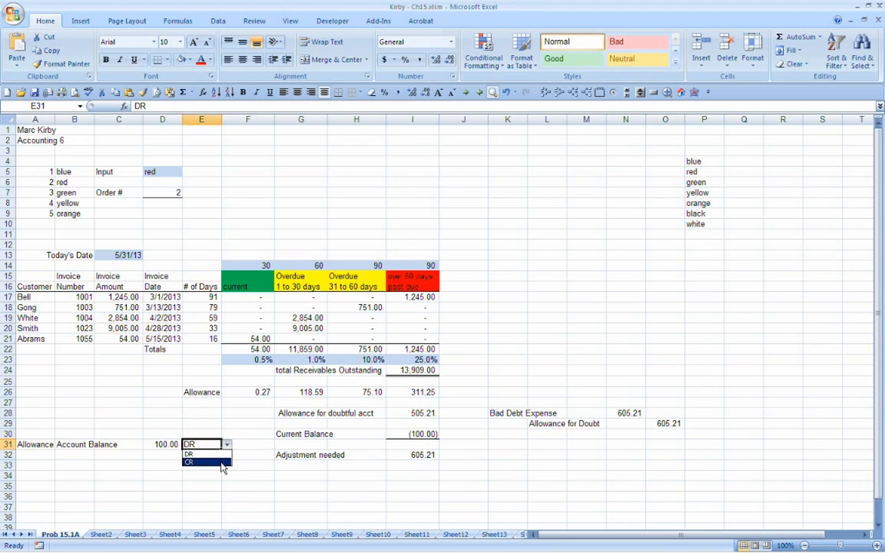
pyautogui.click(220, 463)
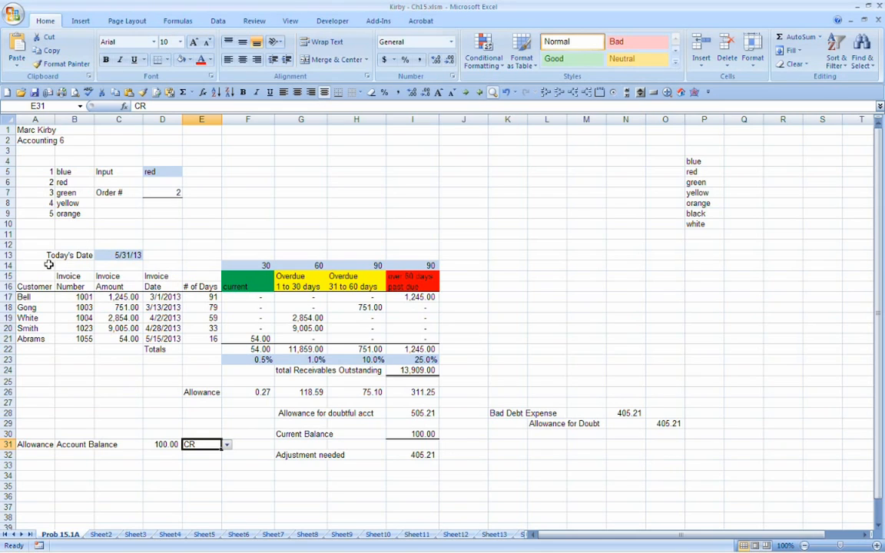
# Step: Review the aging table, the allowance calculation, the adjustment rows and the bad debt journal entry
pyautogui.moveTo(39, 253); pyautogui.dragTo(413, 350)
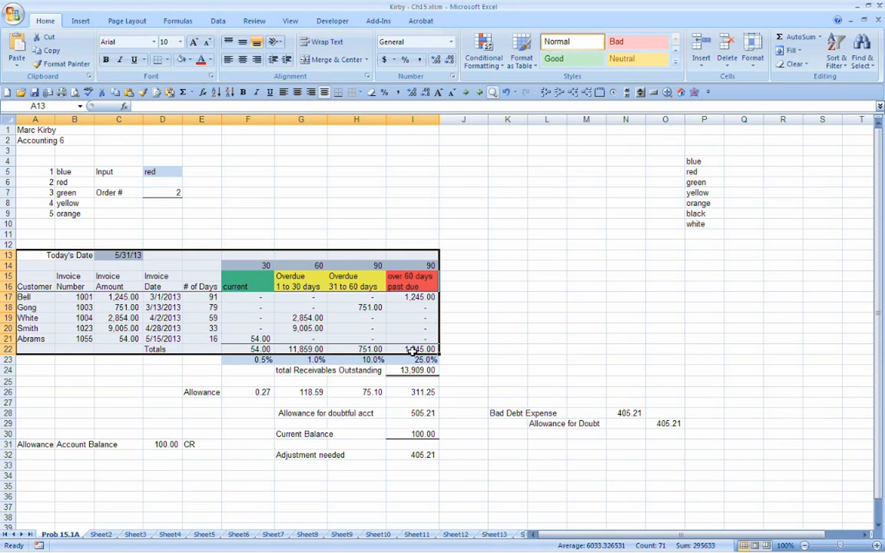
pyautogui.moveTo(187, 358); pyautogui.dragTo(412, 410)
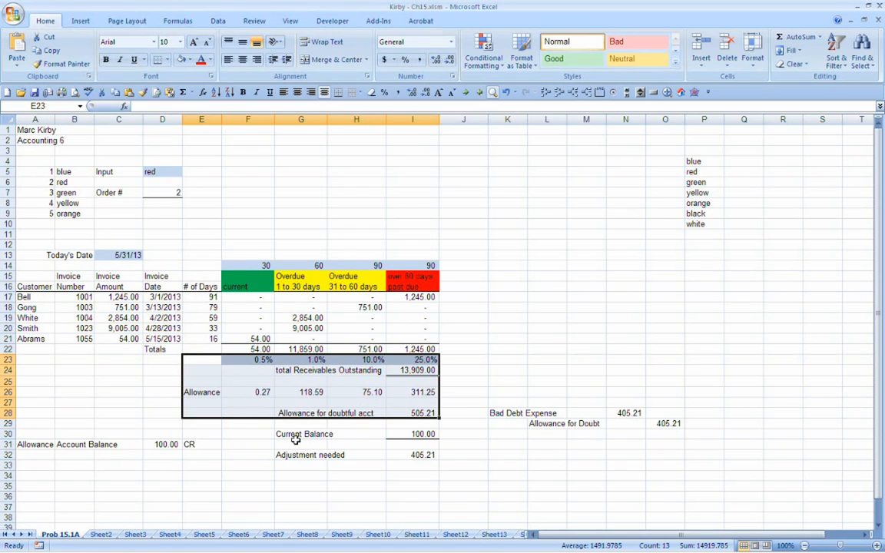
pyautogui.moveTo(278, 434); pyautogui.dragTo(706, 465)
pyautogui.moveTo(490, 412); pyautogui.dragTo(671, 439)
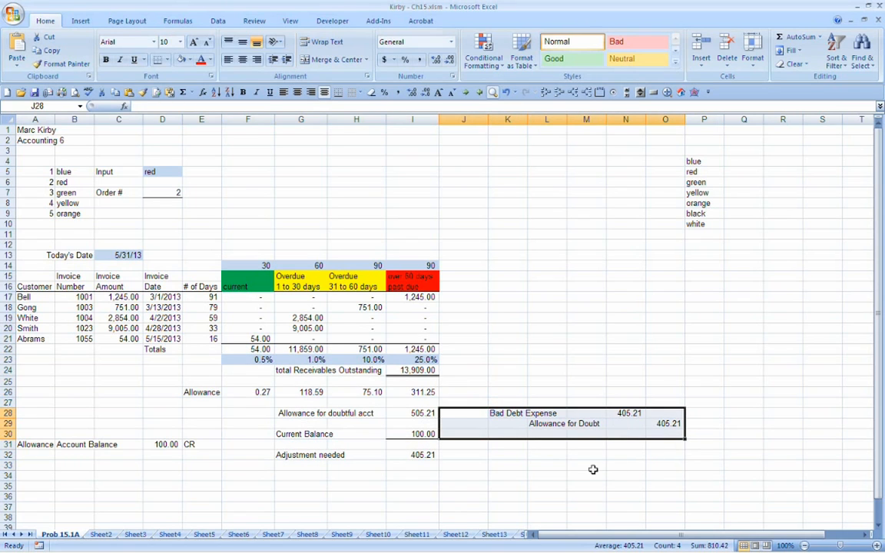
# Step: Shade the Allowance Account Balance input cells D31:E31 with the light blue fill used for the other inputs
pyautogui.click(132, 444)
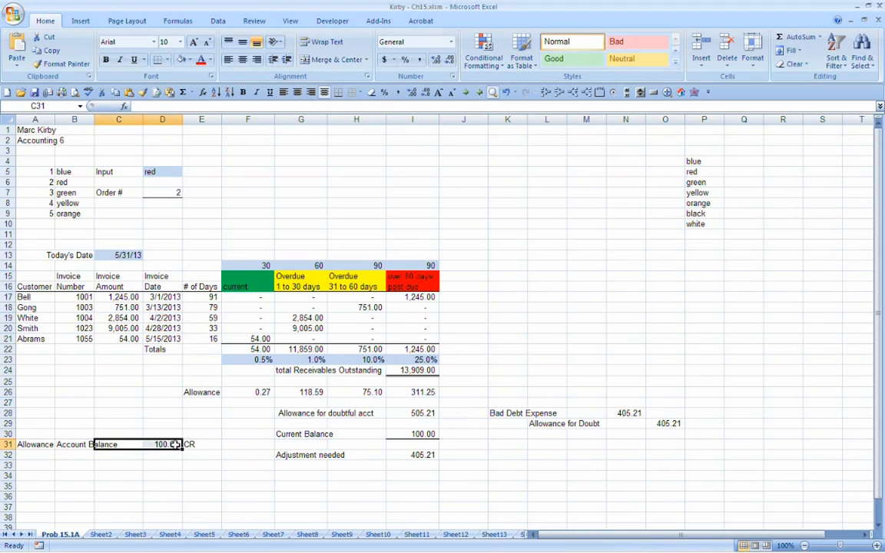
pyautogui.moveTo(163, 444); pyautogui.dragTo(198, 444)
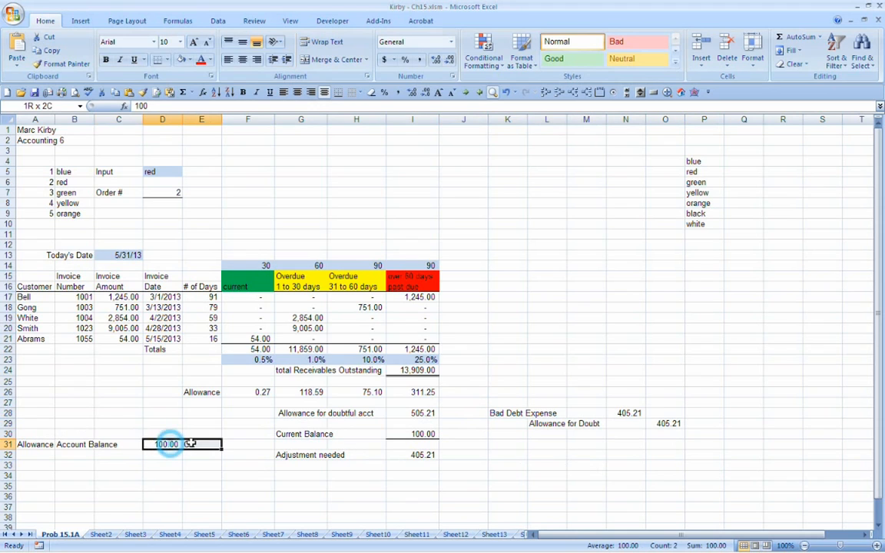
pyautogui.click(182, 59)
pyautogui.click(98, 365)
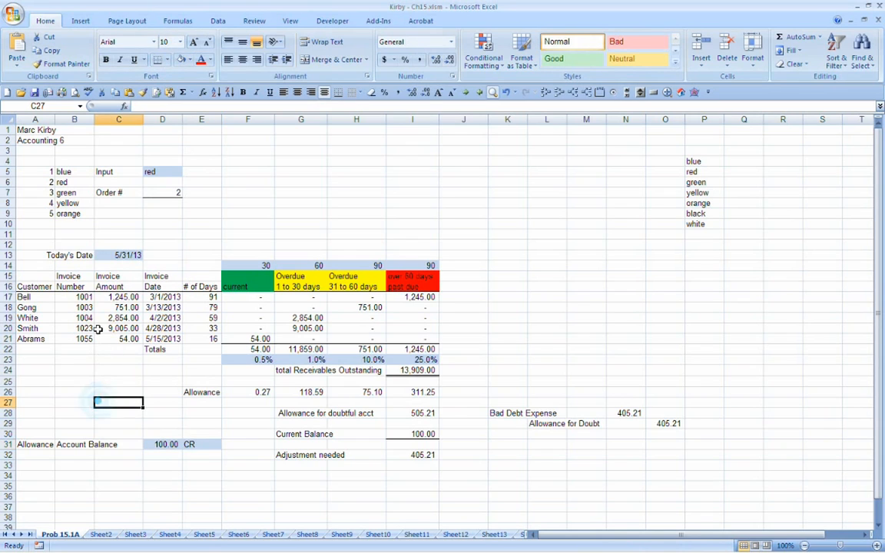
# Step: Check the shaded date, percentage and balance inputs against the journal entry, and save the workbook
pyautogui.click(123, 254)
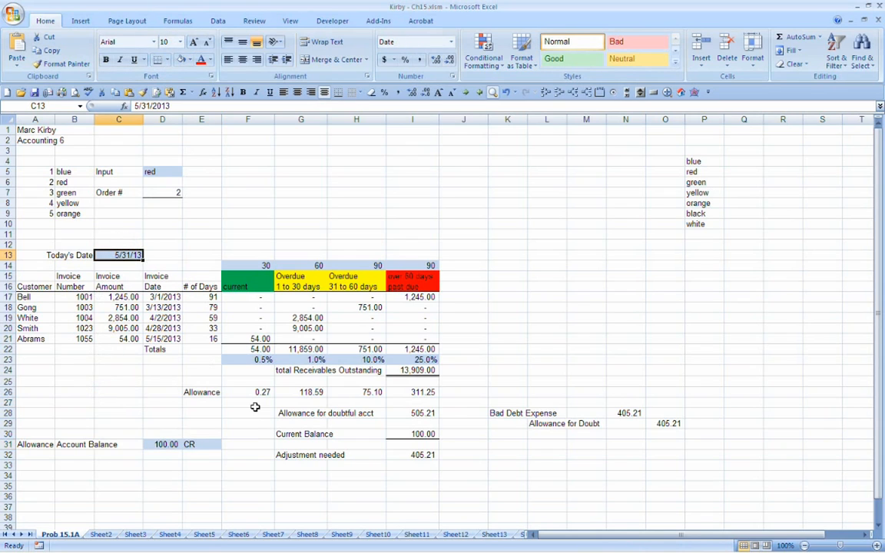
pyautogui.moveTo(246, 358); pyautogui.dragTo(440, 364)
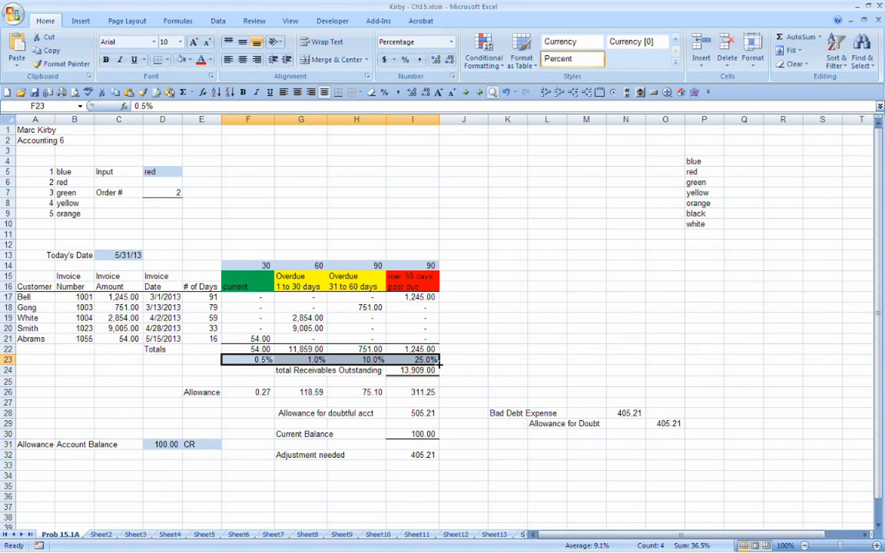
pyautogui.moveTo(174, 444); pyautogui.dragTo(194, 442)
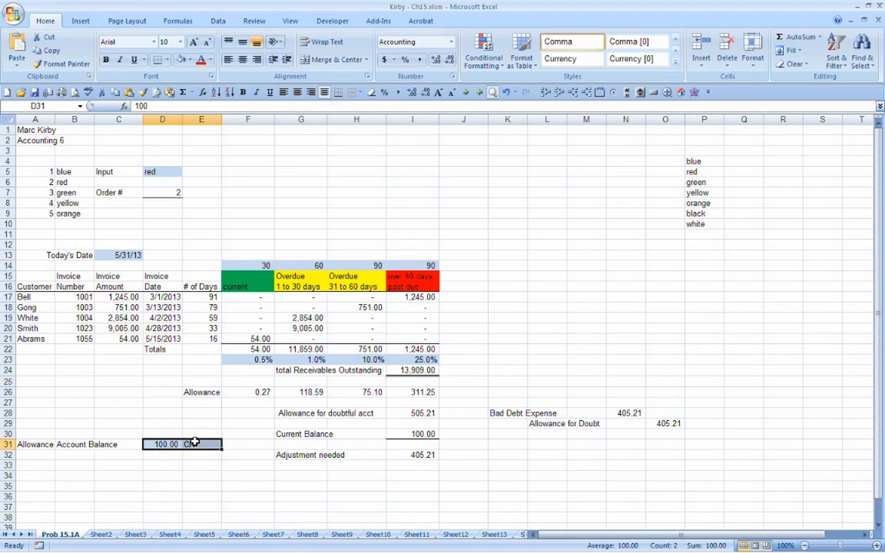
pyautogui.click(624, 403)
pyautogui.moveTo(522, 415); pyautogui.dragTo(665, 423)
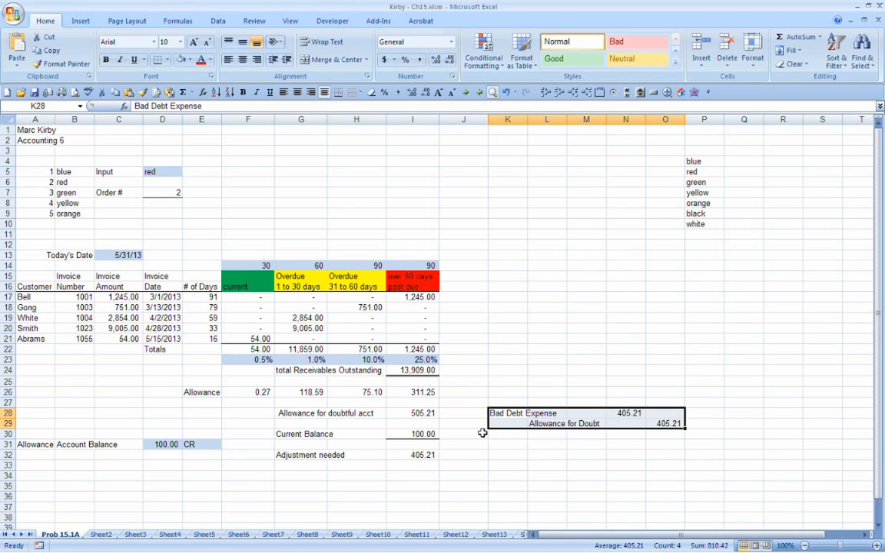
pyautogui.click(34, 92)
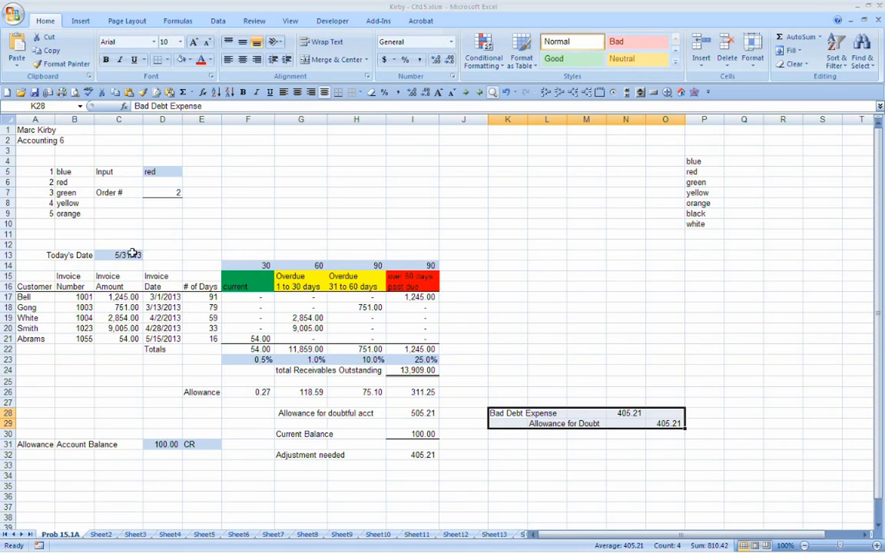
pyautogui.moveTo(65, 258); pyautogui.dragTo(119, 255)
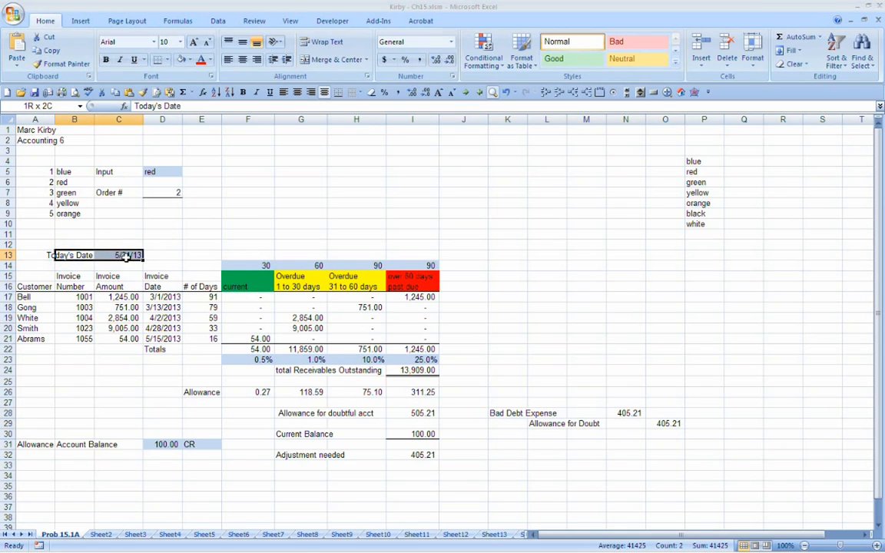
pyautogui.click(197, 446)
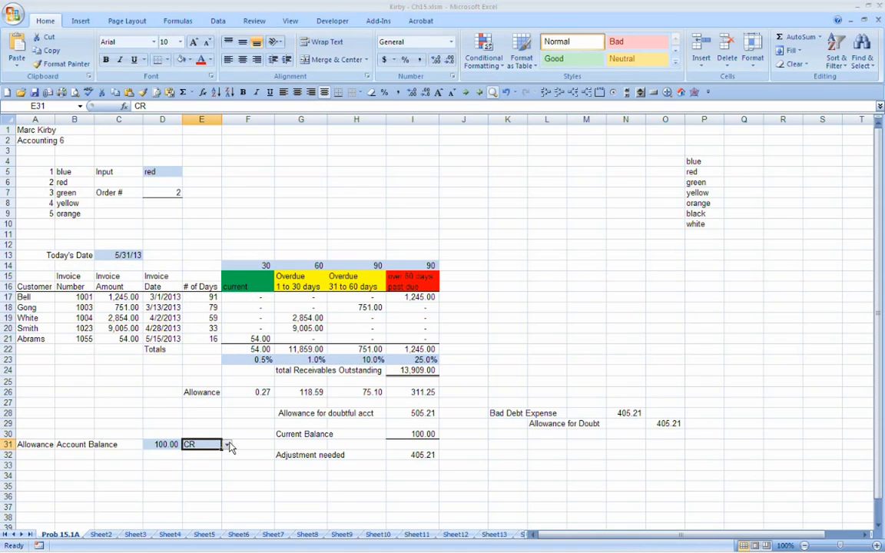
pyautogui.click(228, 445)
pyautogui.click(228, 447)
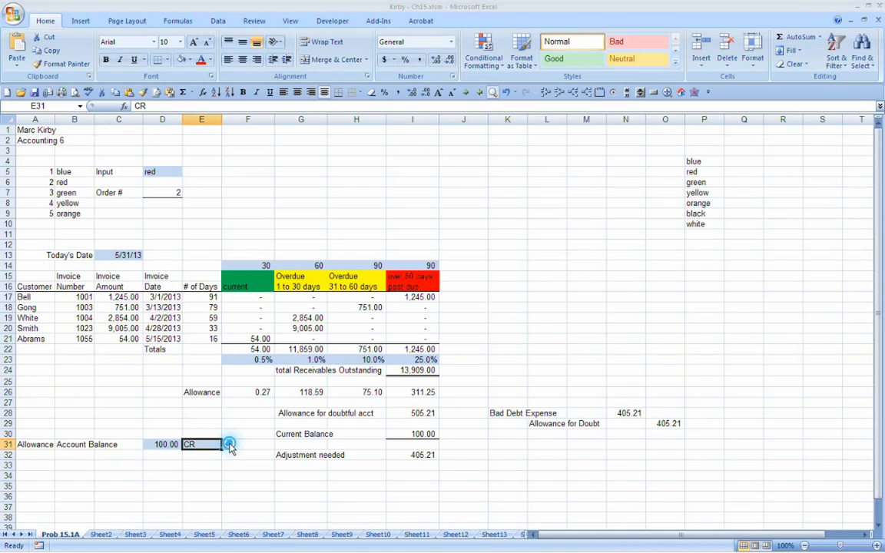
# Step: Set the Input color in D5 to white and check the Order # cell
pyautogui.click(182, 173)
pyautogui.click(188, 173)
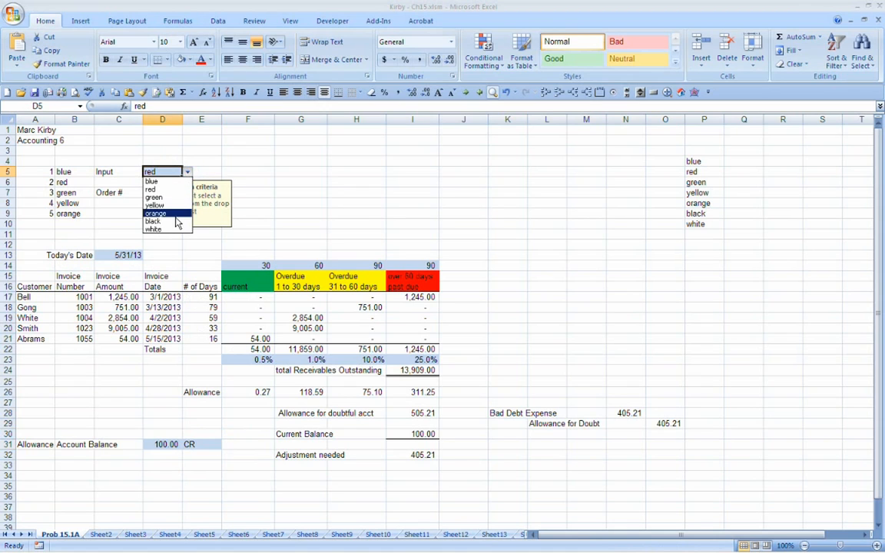
pyautogui.click(169, 230)
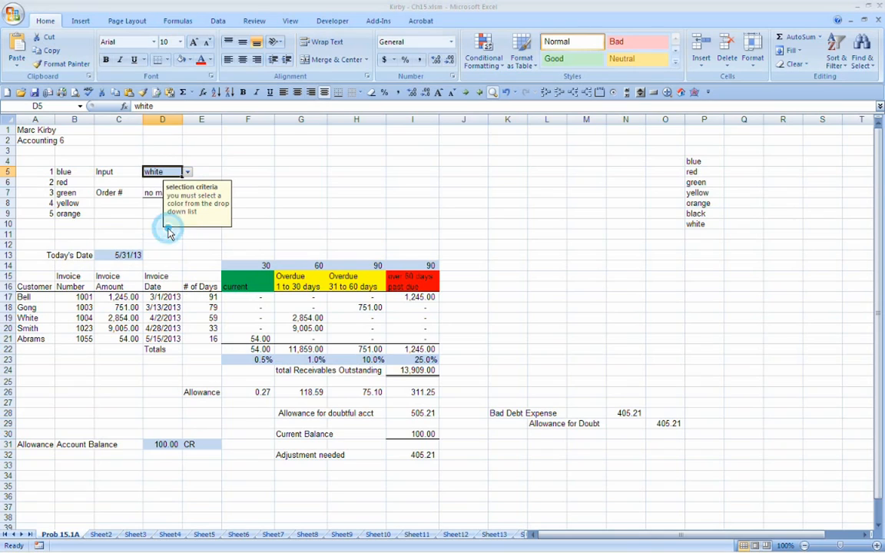
pyautogui.click(202, 159)
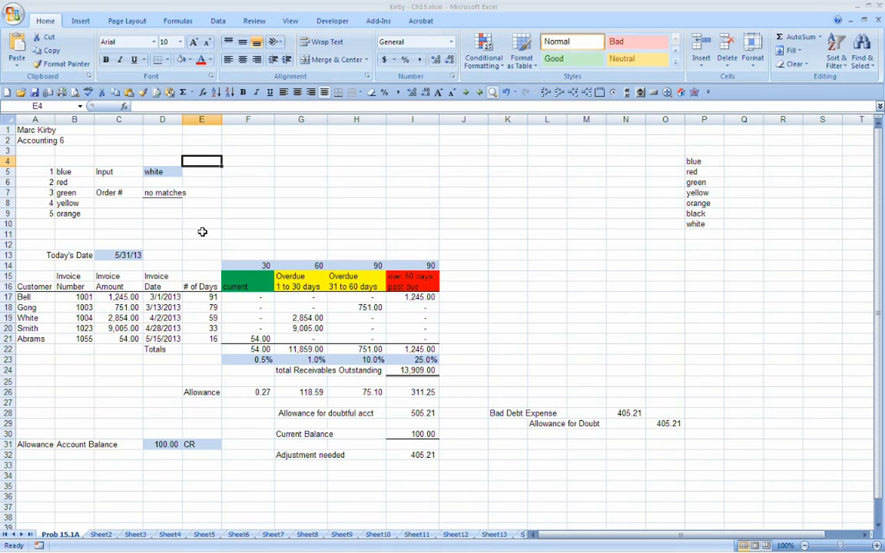
# Step: Examine the aging table from its column headings down to the percentage row
pyautogui.moveTo(27, 278); pyautogui.dragTo(435, 285)
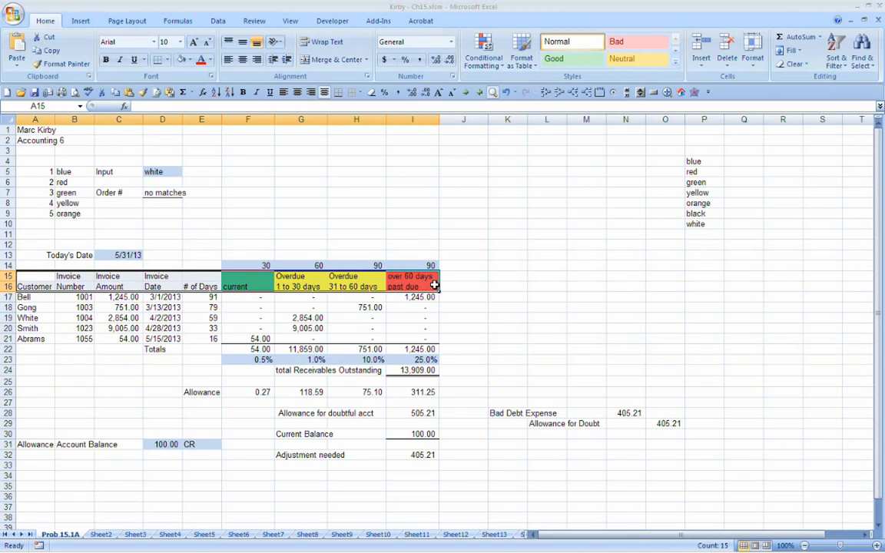
pyautogui.click(28, 274)
pyautogui.moveTo(28, 274); pyautogui.dragTo(428, 360)
pyautogui.click(467, 277)
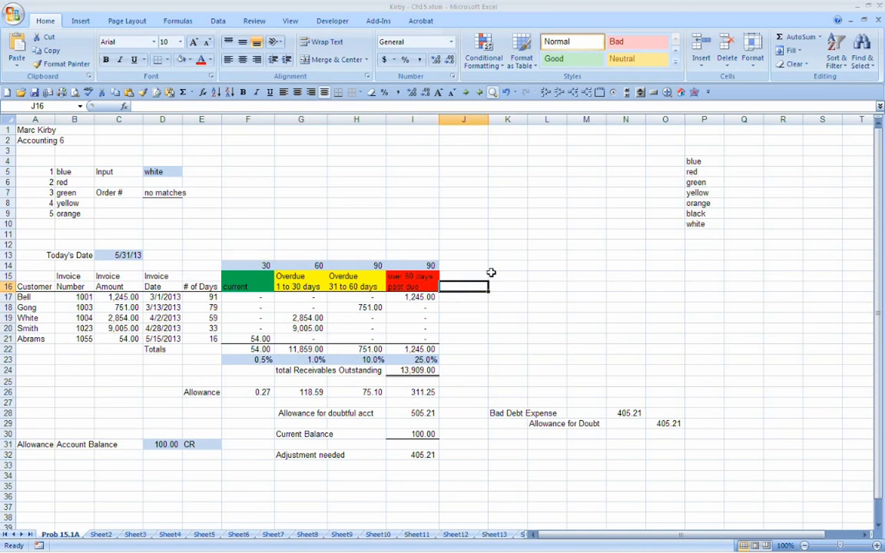
# Step: Move the bad debt journal entry block K27:P30 to D35:I38, below the adjustment calculation
pyautogui.moveTo(492, 275); pyautogui.dragTo(739, 351)
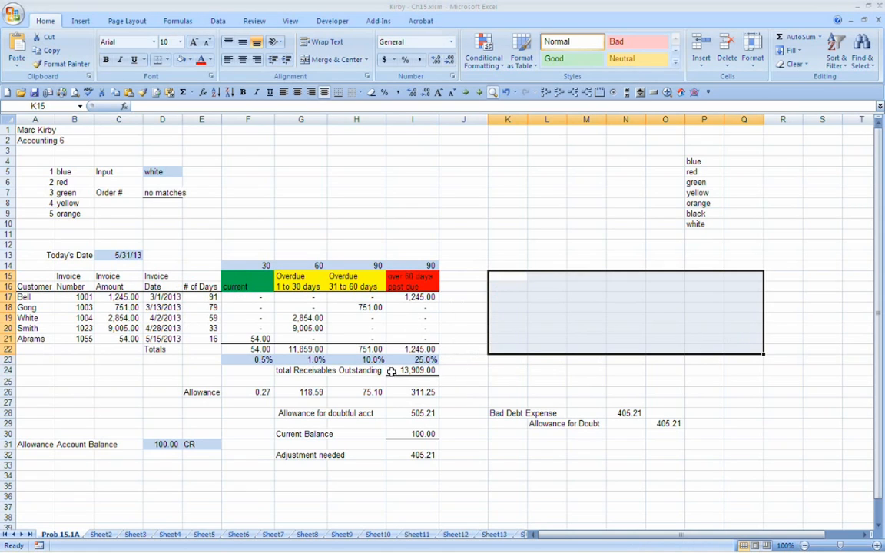
pyautogui.moveTo(498, 403); pyautogui.dragTo(723, 433)
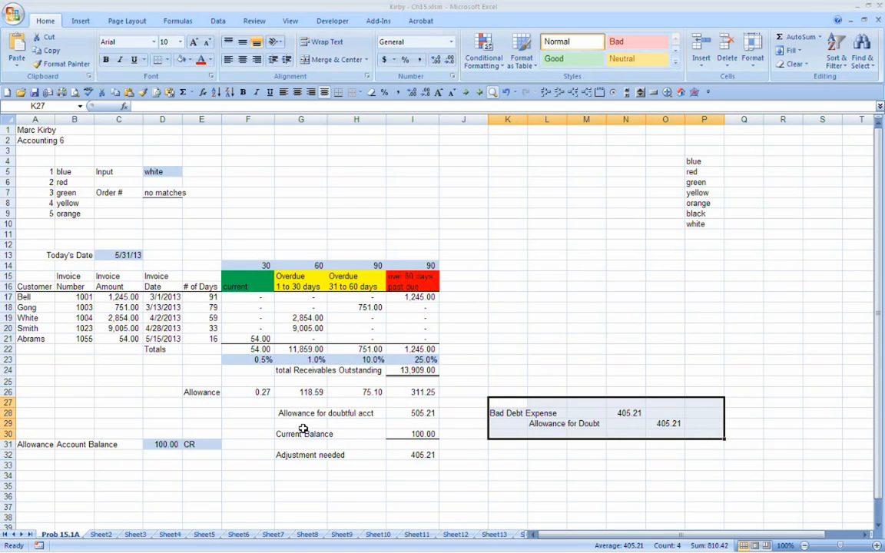
pyautogui.moveTo(509, 399); pyautogui.dragTo(153, 472)
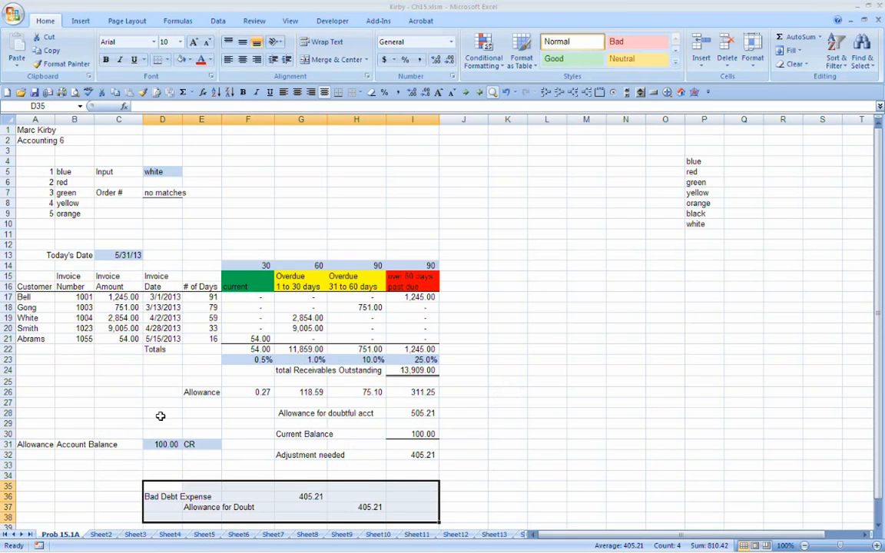
# Step: Select the whole doubtful accounts worksheet area A13:I37, from Today's Date down to the journal entry
pyautogui.moveTo(29, 394); pyautogui.dragTo(286, 417)
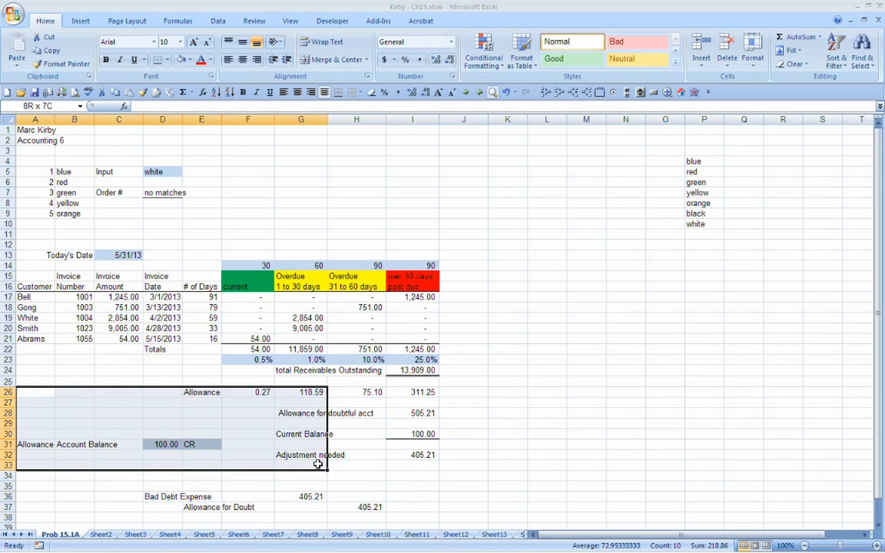
pyautogui.moveTo(39, 414); pyautogui.dragTo(428, 523)
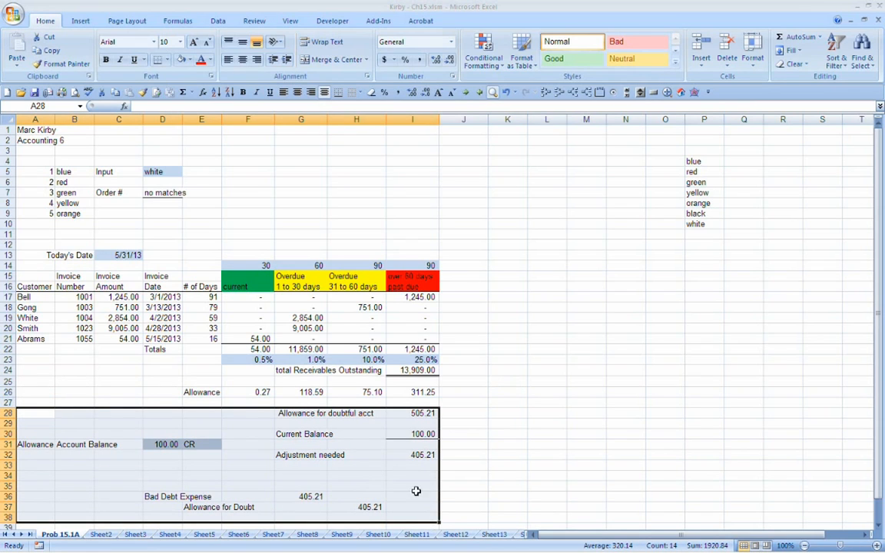
pyautogui.moveTo(29, 255); pyautogui.dragTo(411, 506)
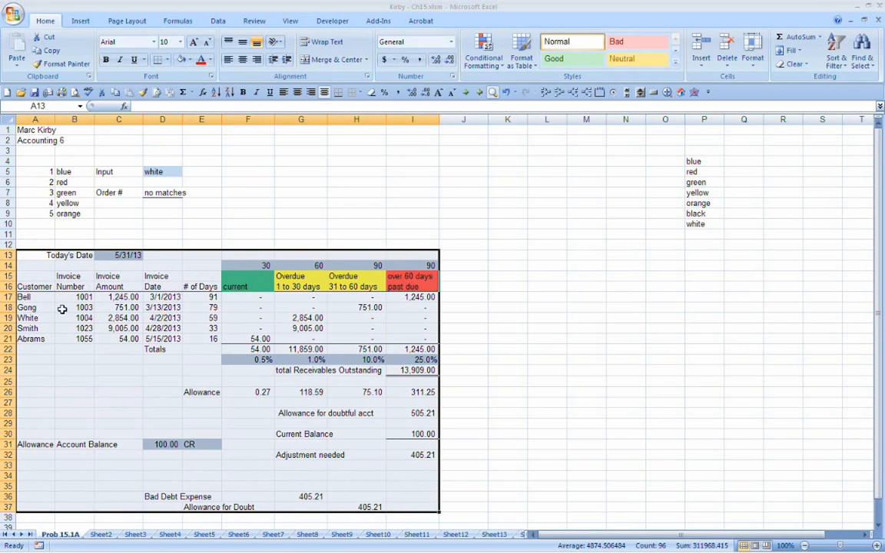